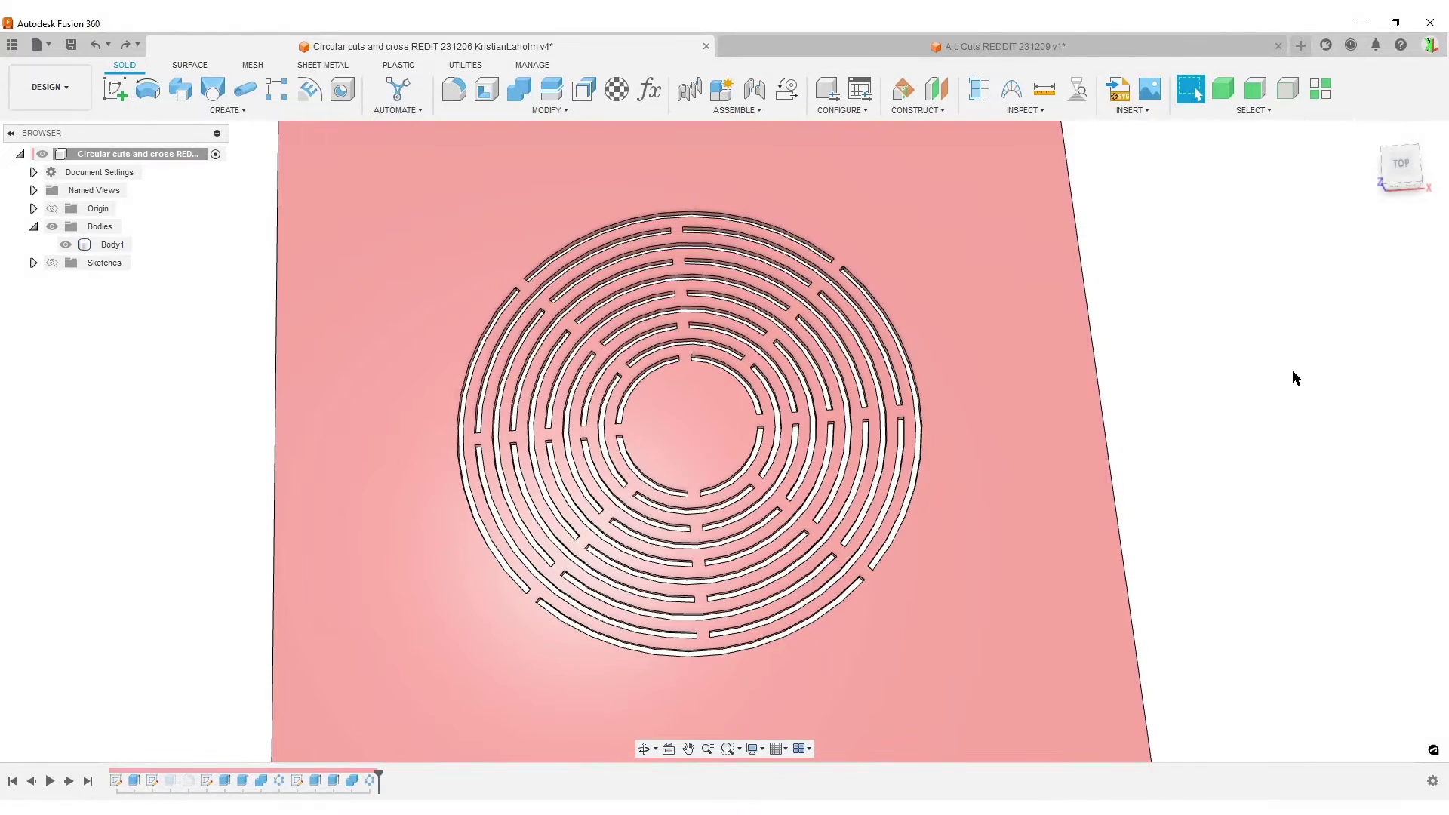
{"action": "middle_click_drag", "start_coordinate": [1292, 376], "coordinate": [1254, 415]}
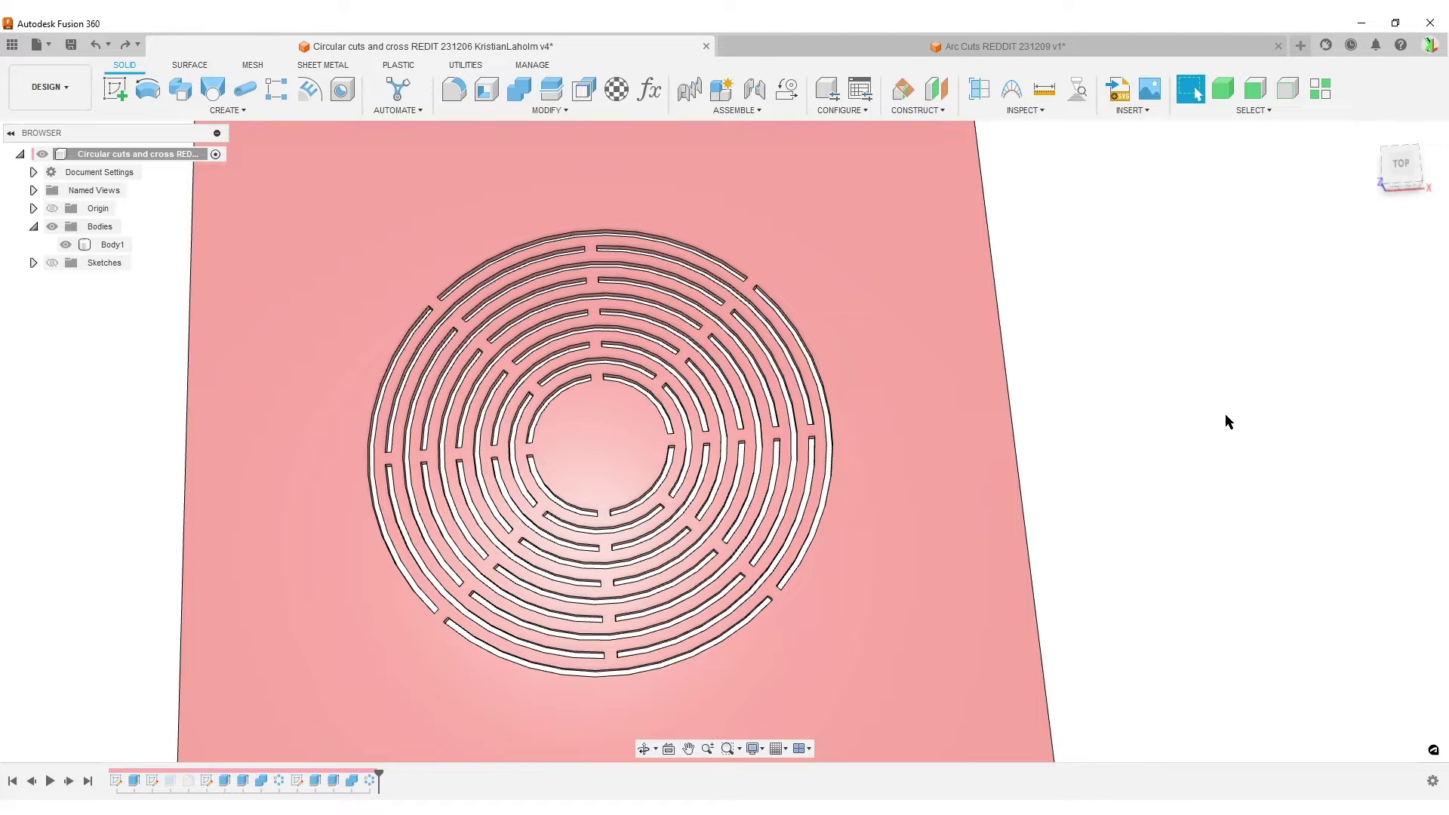
{"action": "middle_click_drag", "start_coordinate": [1225, 415], "coordinate": [1258, 422]}
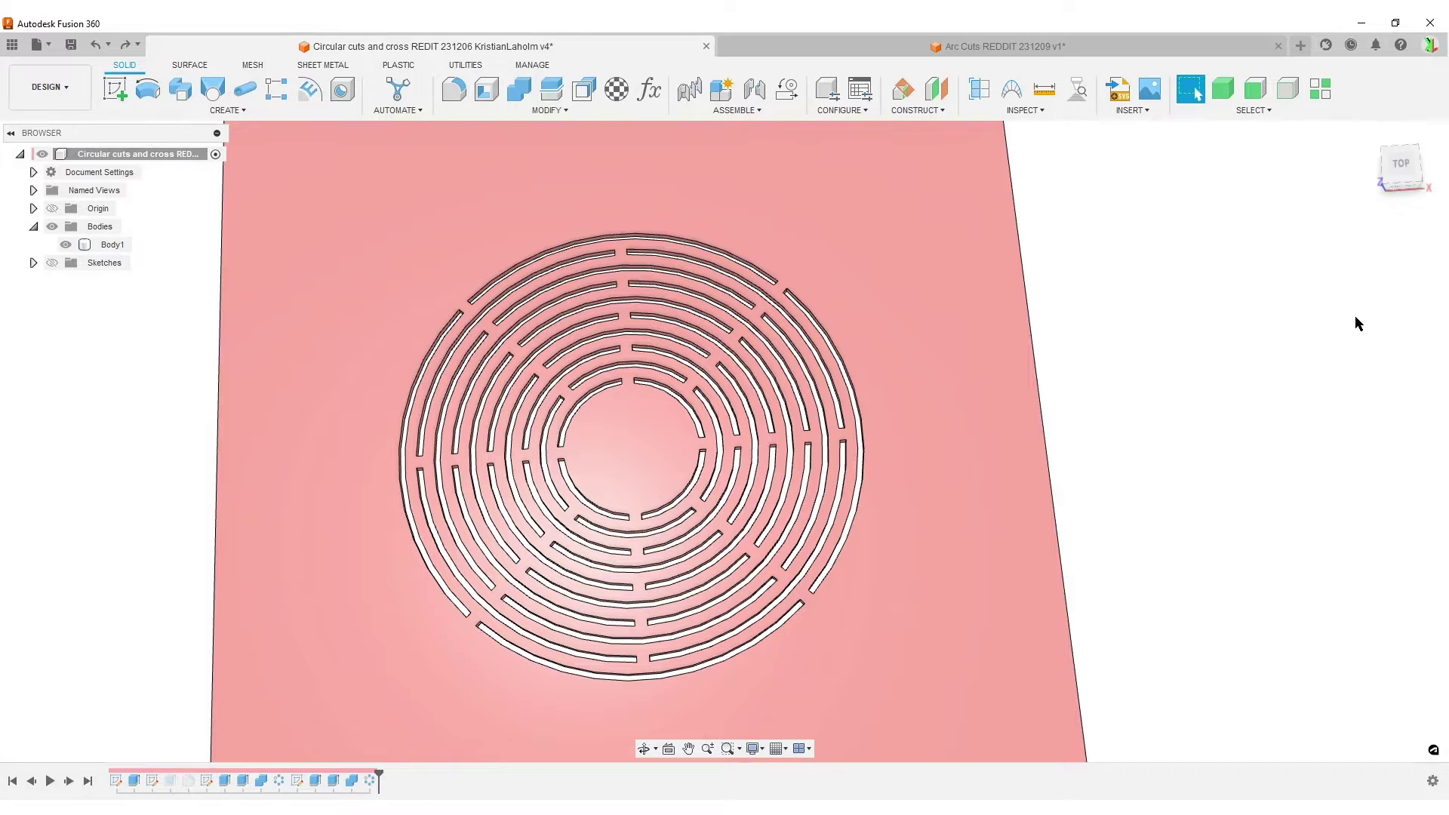
Switch to the photo viewer and compare the four reference screenshots of the ring sketches side by side.
{"action": "key", "text": "alt+Tab"}
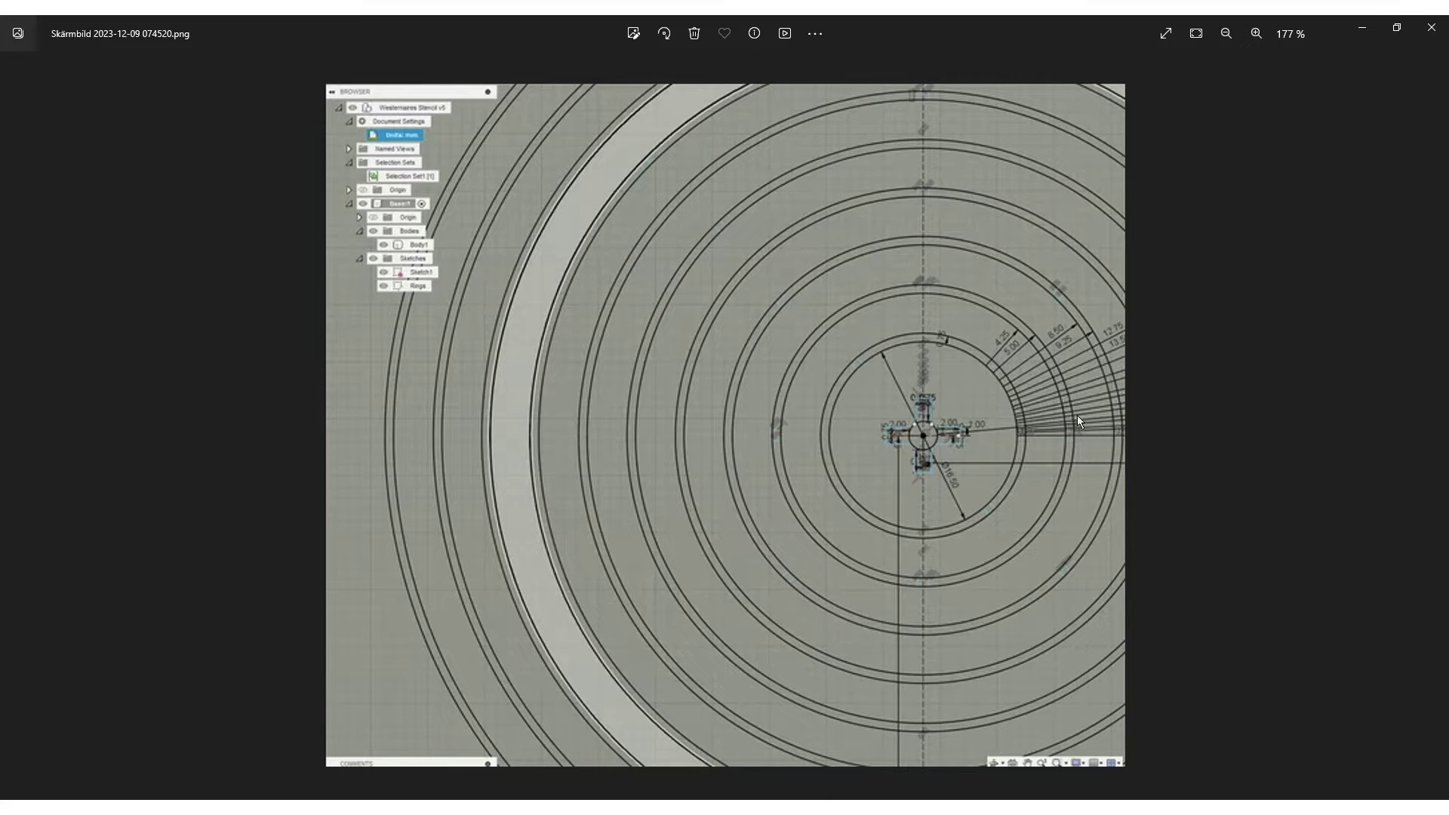
{"action": "scroll", "coordinate": [1076, 415], "scroll_direction": "down", "scroll_amount": 2}
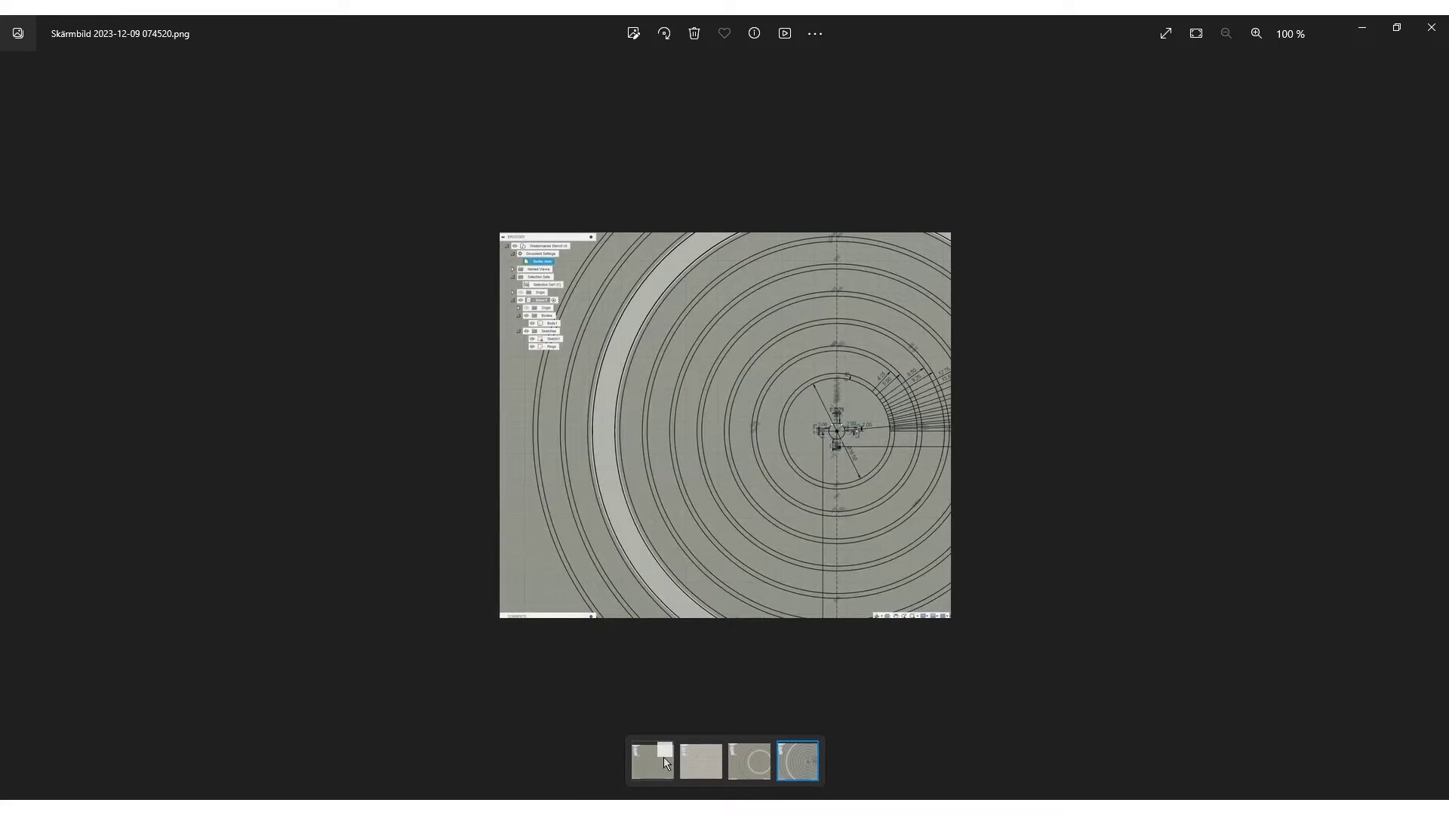
{"action": "left_click", "coordinate": [663, 758], "text": "ctrl"}
{"action": "left_click", "coordinate": [717, 766], "text": "ctrl"}
{"action": "left_click", "coordinate": [758, 749], "text": "ctrl"}
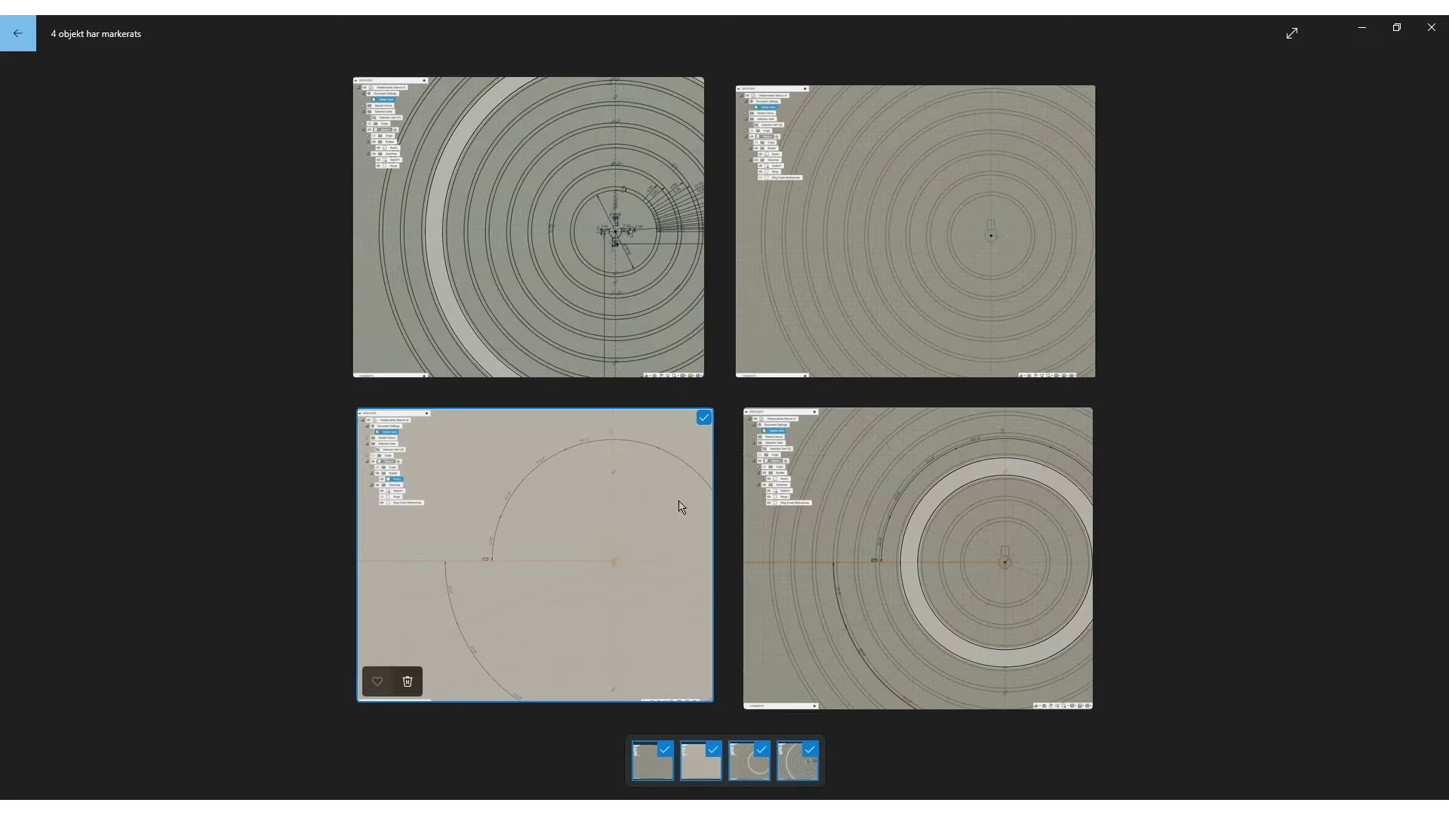
{"action": "left_click", "coordinate": [702, 419]}
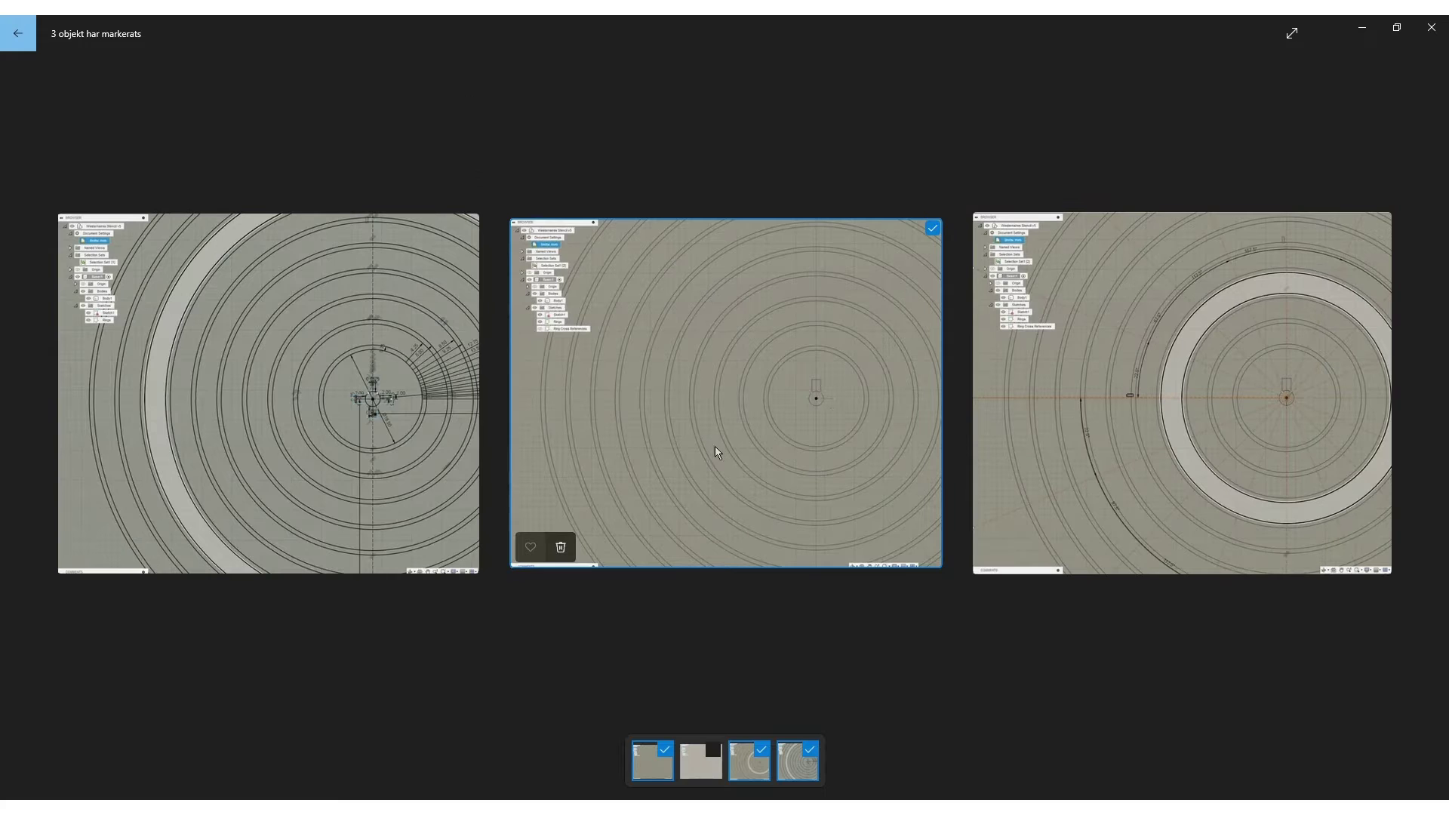
{"action": "left_click", "coordinate": [933, 229]}
{"action": "left_click", "coordinate": [1382, 123]}
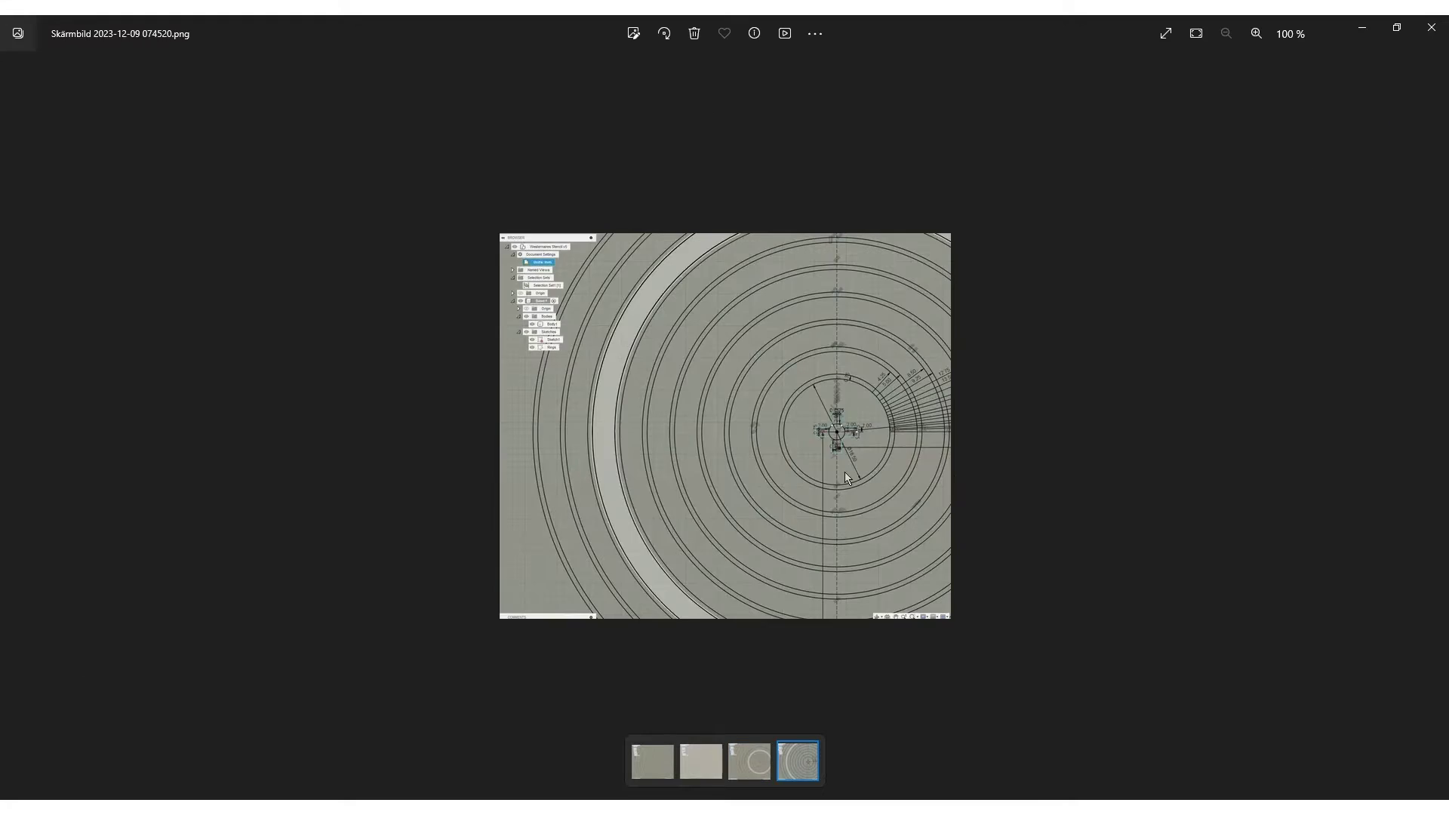
Examine the ring diameter and spacing dimensions in the reference screenshot Skärmbild 2023-12-09 074520.png.
{"action": "scroll", "coordinate": [844, 472], "scroll_direction": "up", "scroll_amount": 5}
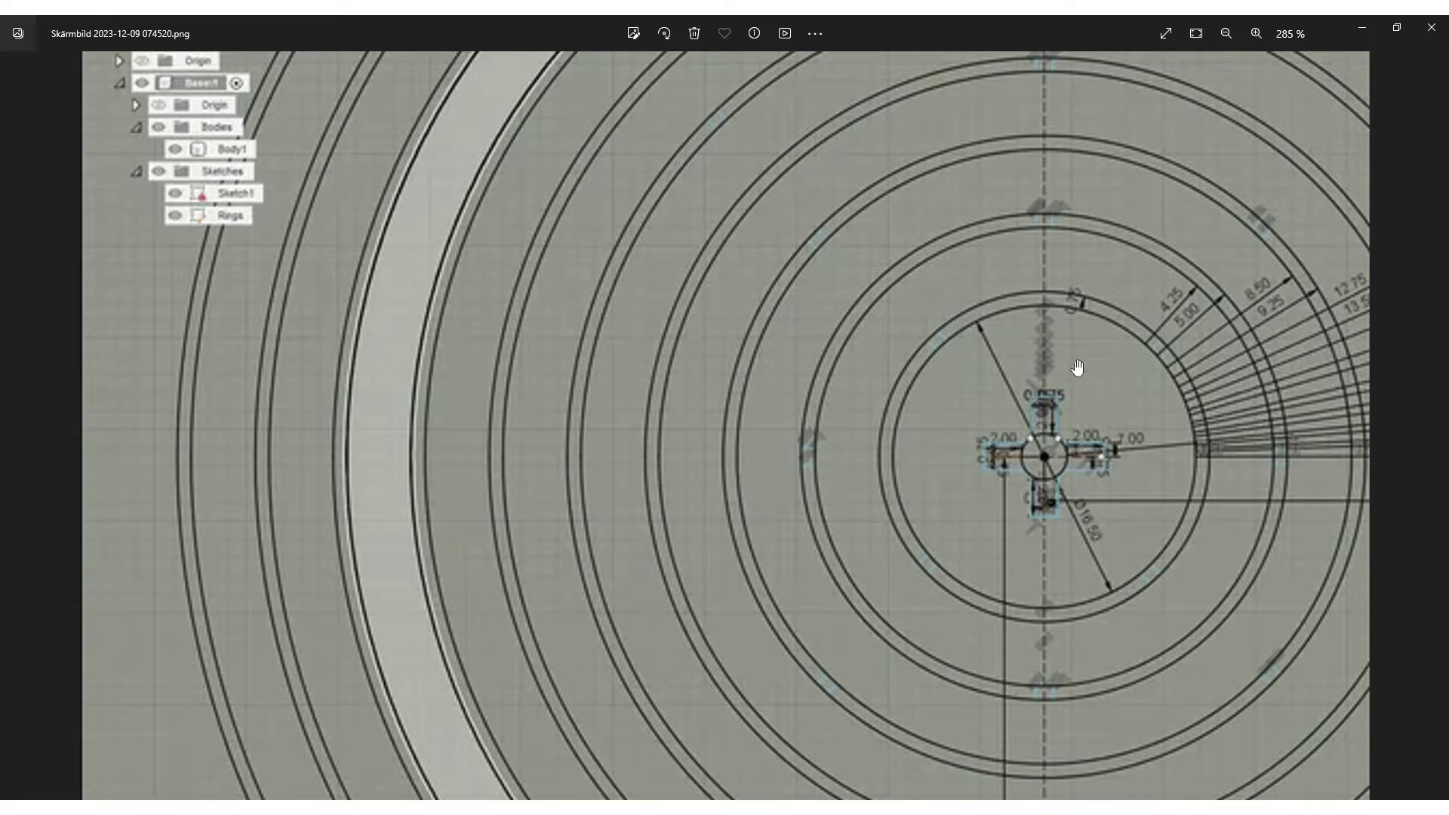
{"action": "scroll", "coordinate": [1031, 446], "scroll_direction": "down", "scroll_amount": 2}
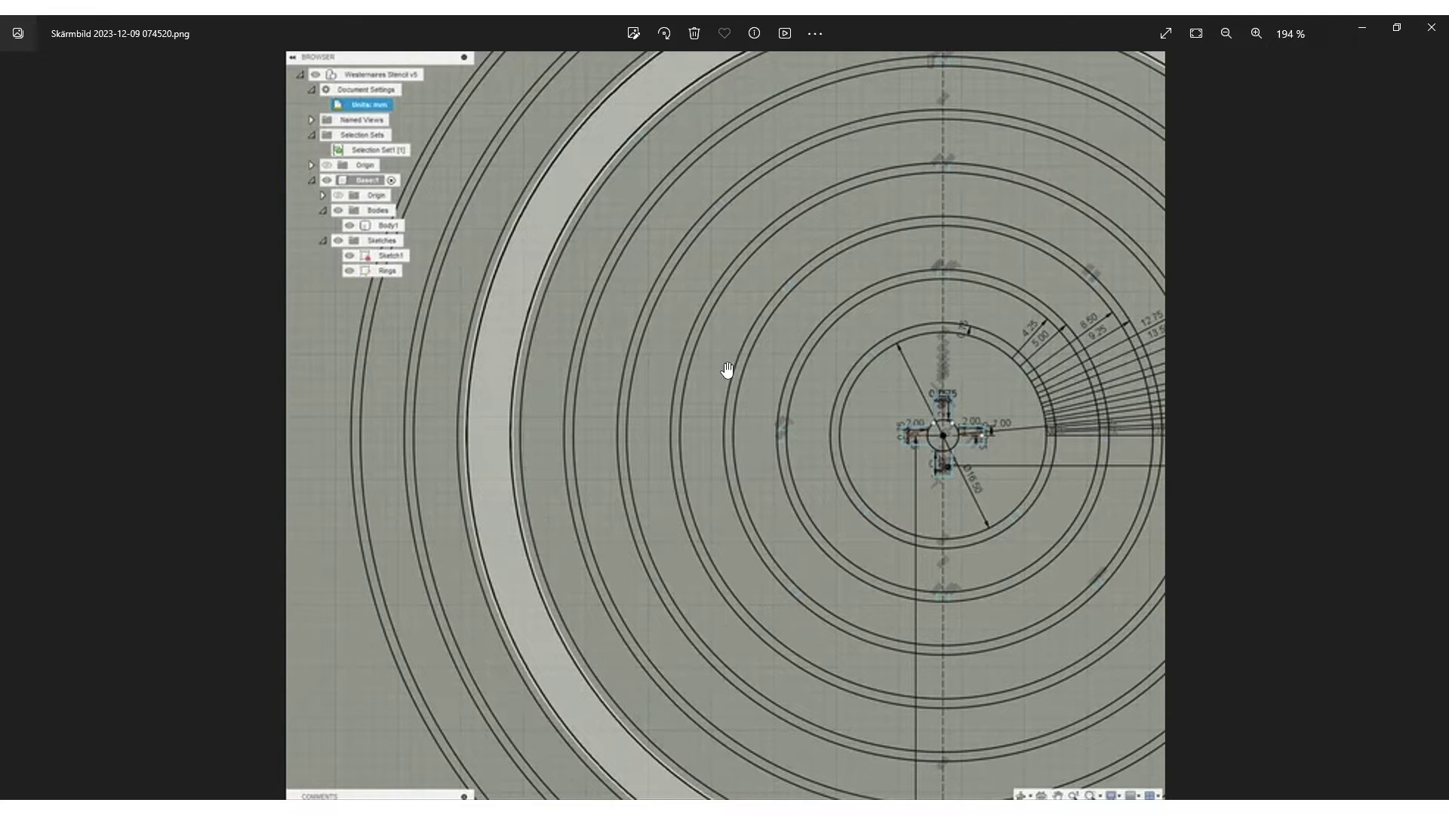
{"action": "scroll", "coordinate": [895, 288], "scroll_direction": "down", "scroll_amount": 5}
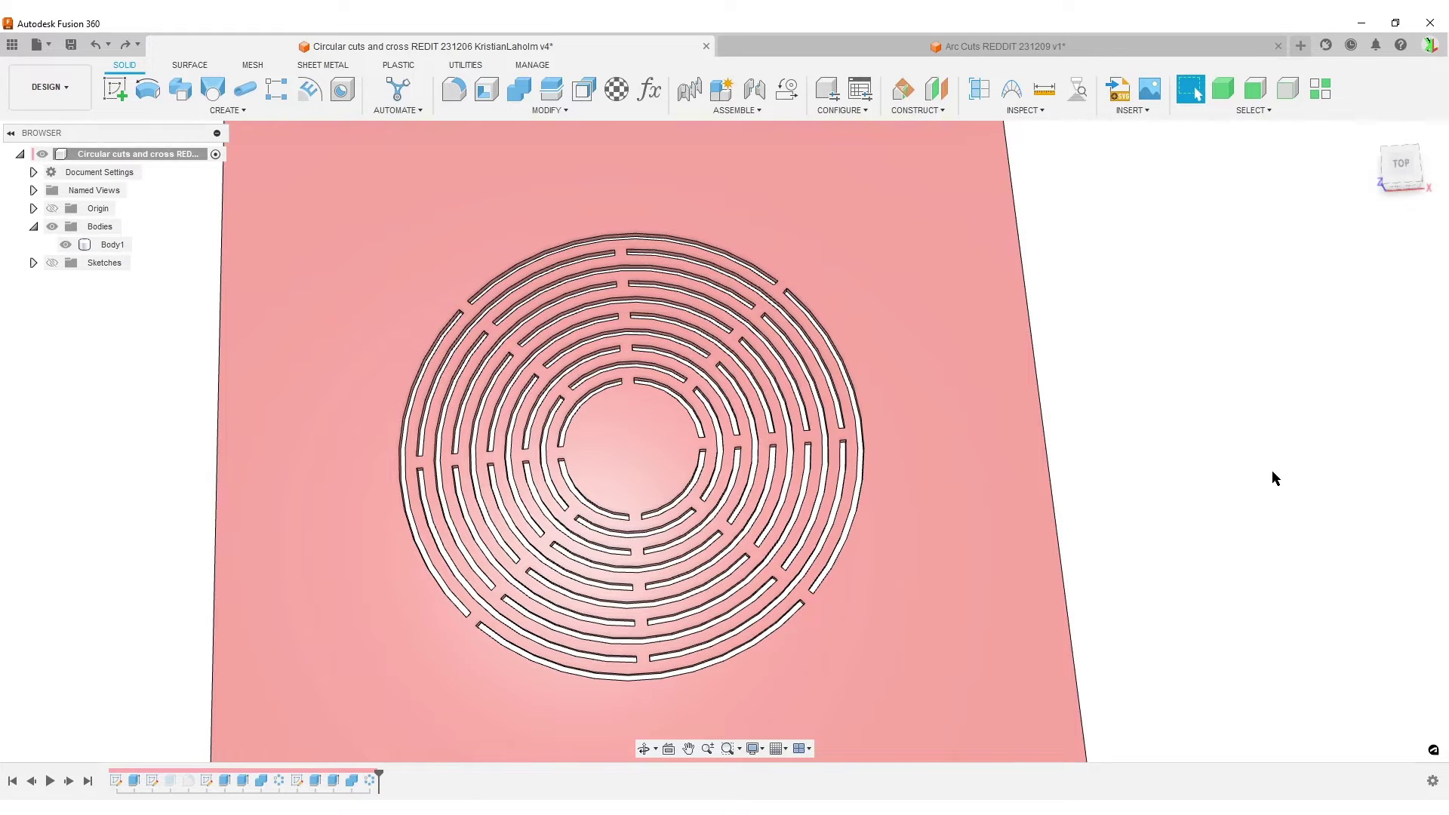
Back in the Fusion 360 circular cuts design, set the ArcSpacing parameter to 6 mm.
{"action": "middle_click_drag", "start_coordinate": [1275, 473], "coordinate": [1167, 445]}
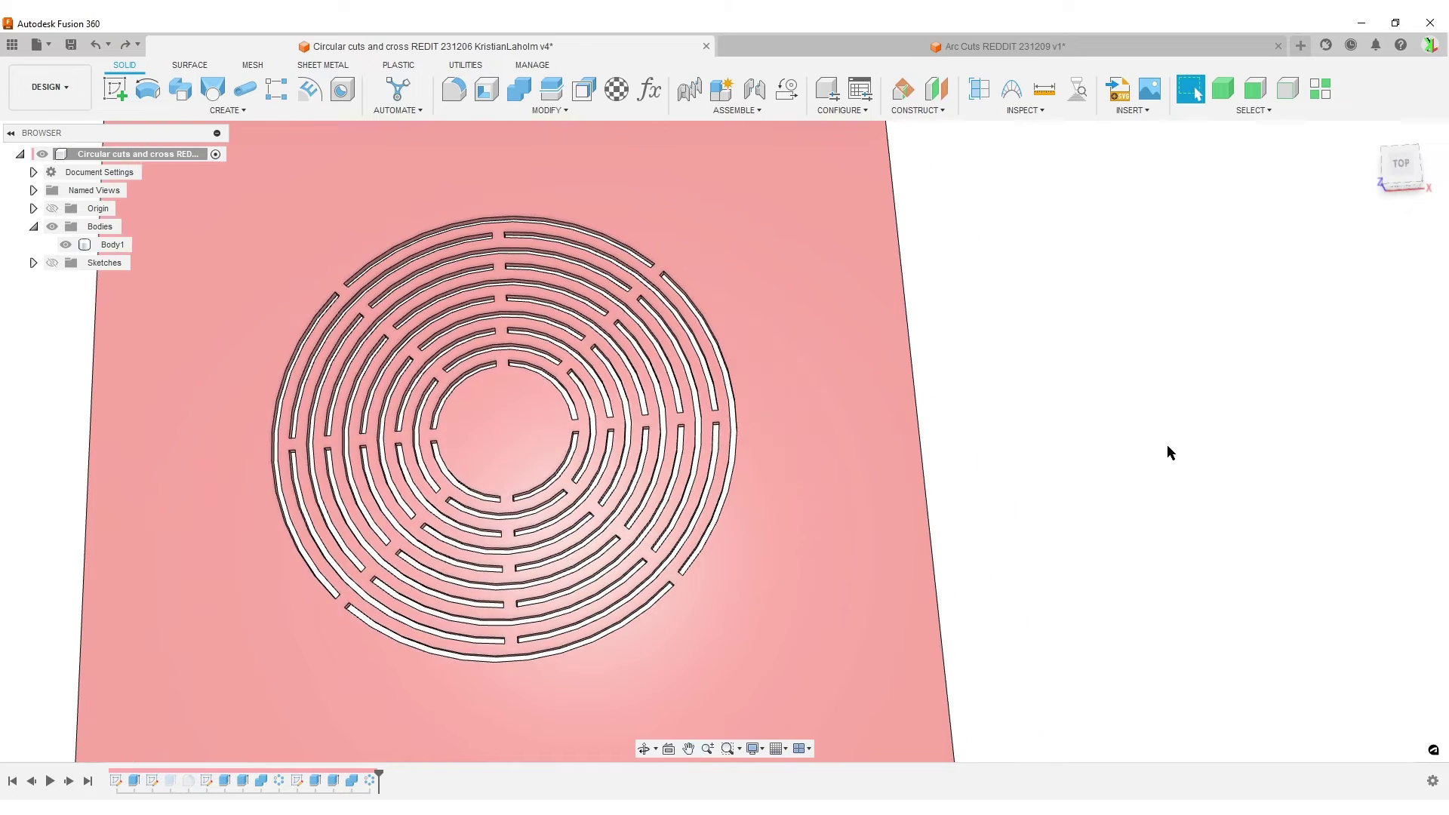
{"action": "left_click", "coordinate": [649, 89]}
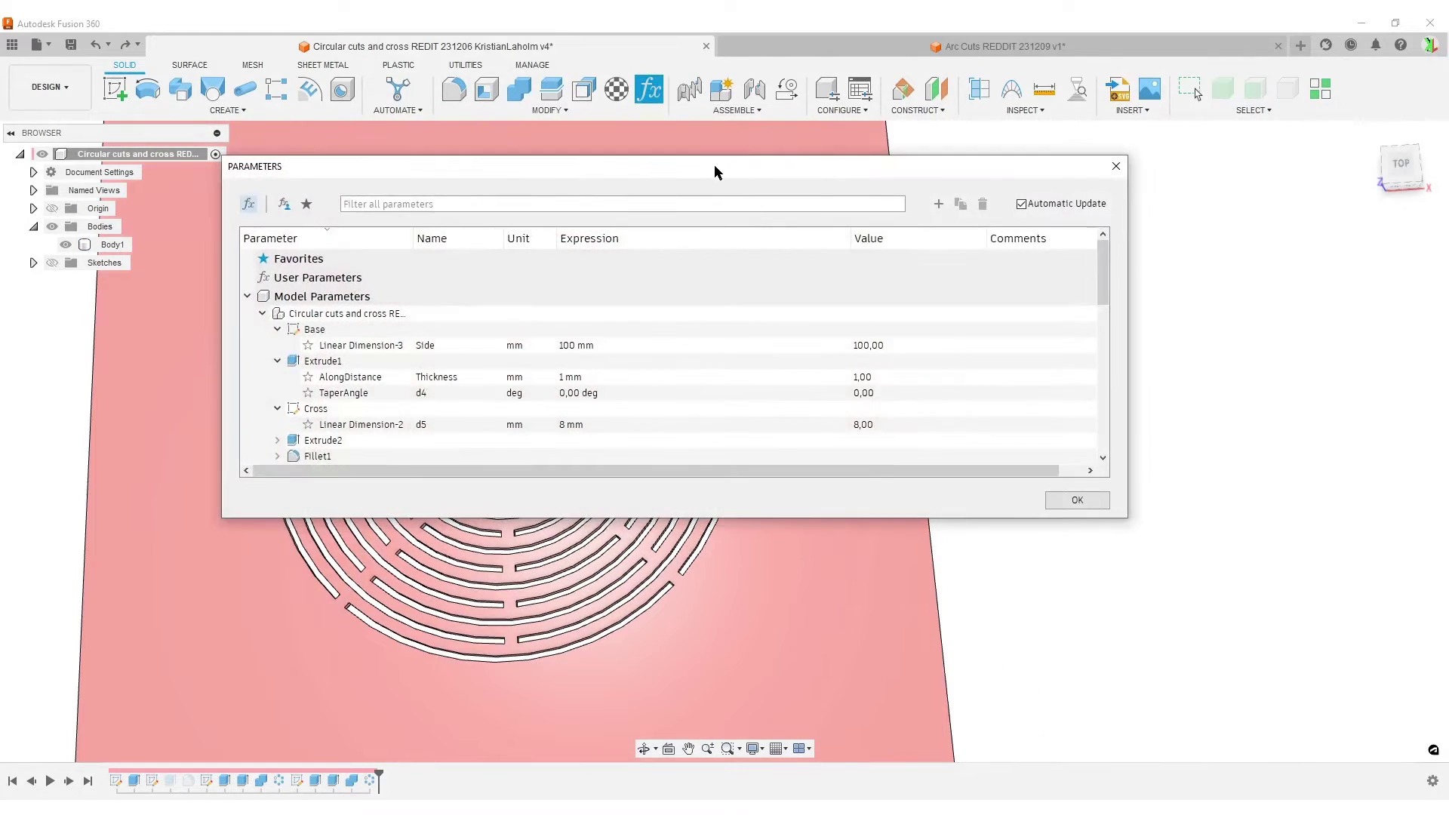
{"action": "left_click_drag", "start_coordinate": [718, 168], "coordinate": [1365, 163]}
{"action": "scroll", "coordinate": [1245, 377], "scroll_direction": "down", "scroll_amount": 5}
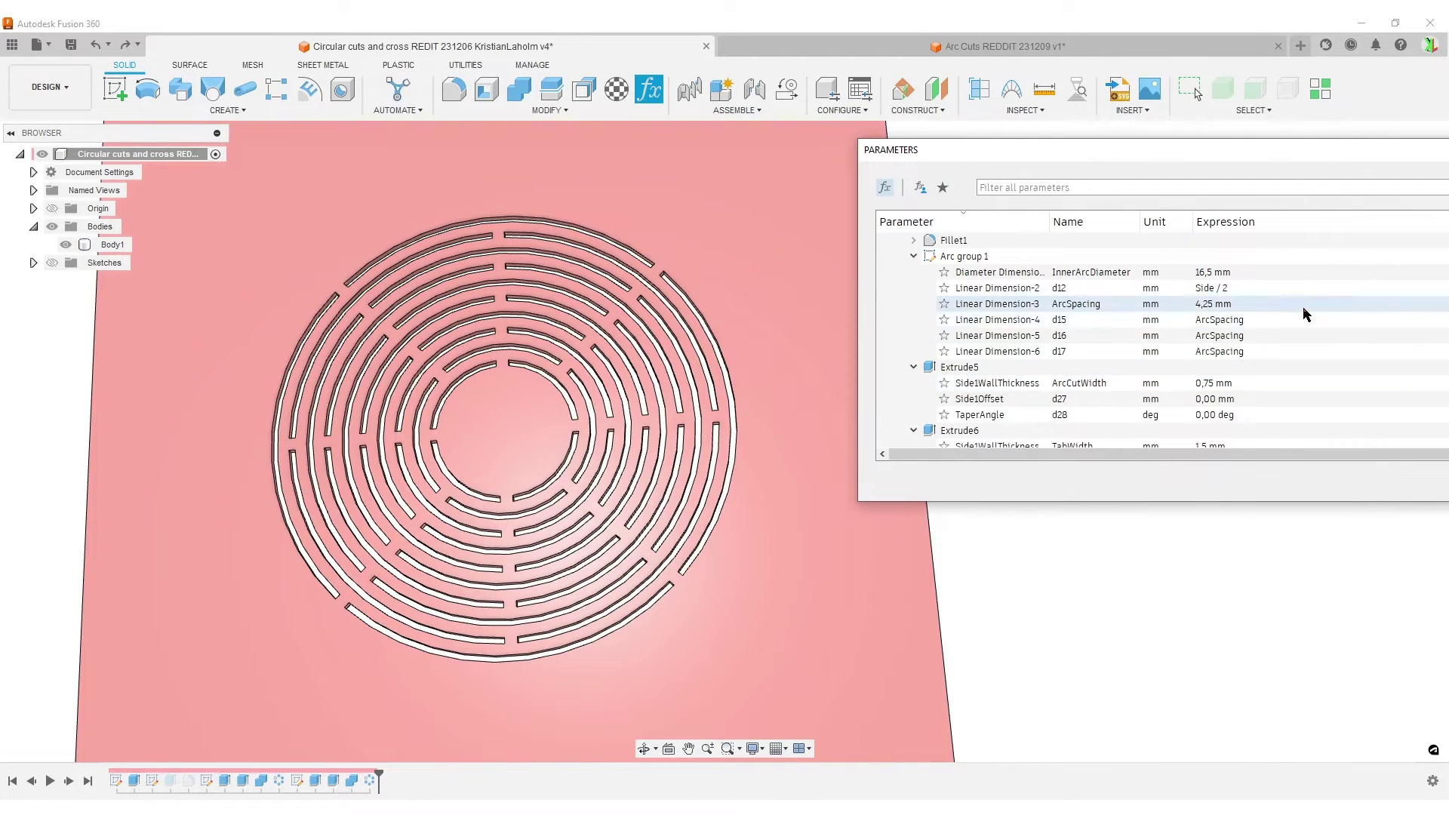
{"action": "left_click", "coordinate": [1304, 306]}
{"action": "type", "text": "6"}
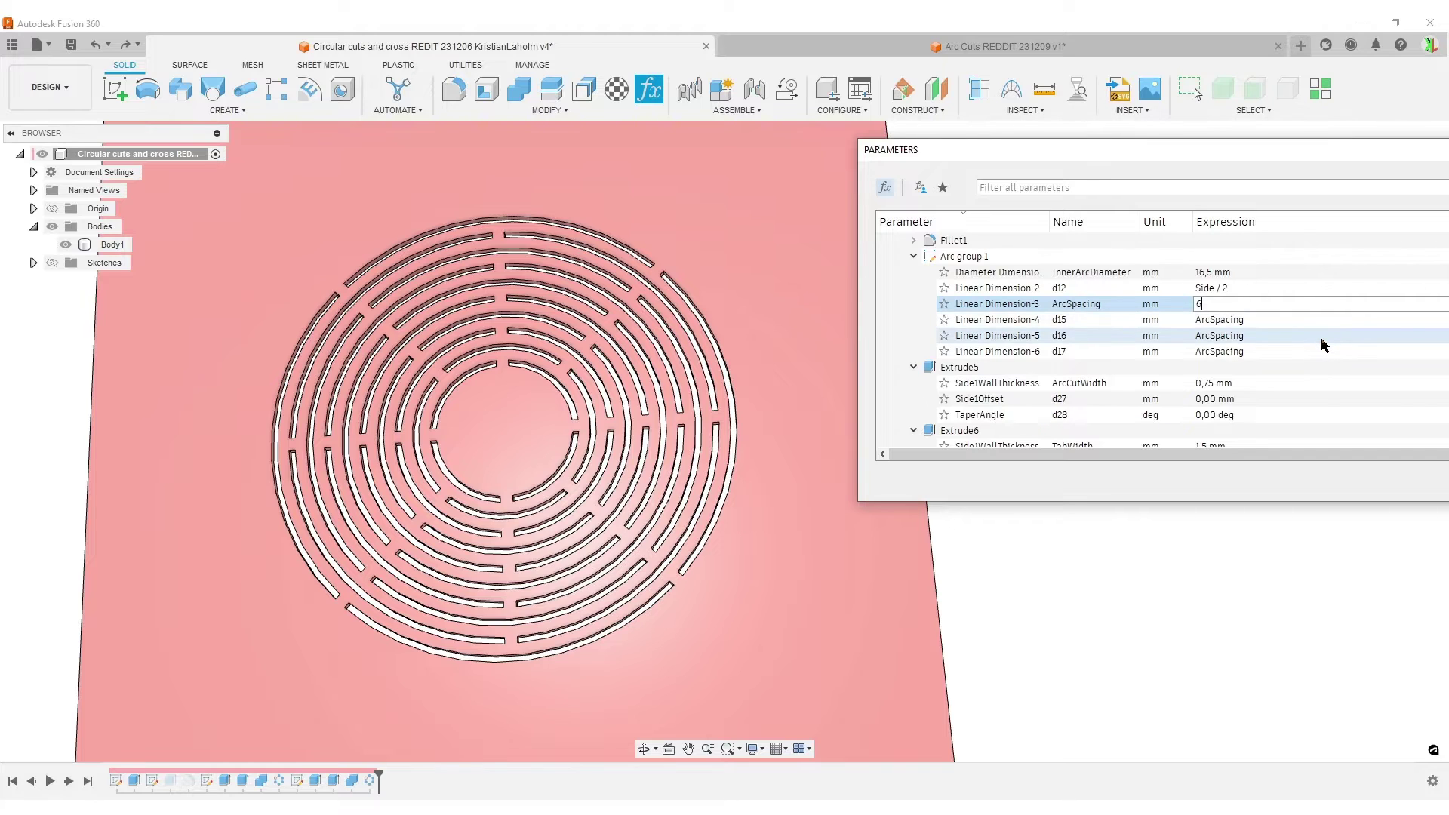
{"action": "key", "text": "Return"}
Set the TabWidth parameter to 5 mm and close the parameter table.
{"action": "scroll", "coordinate": [1245, 340], "scroll_direction": "down", "scroll_amount": 4}
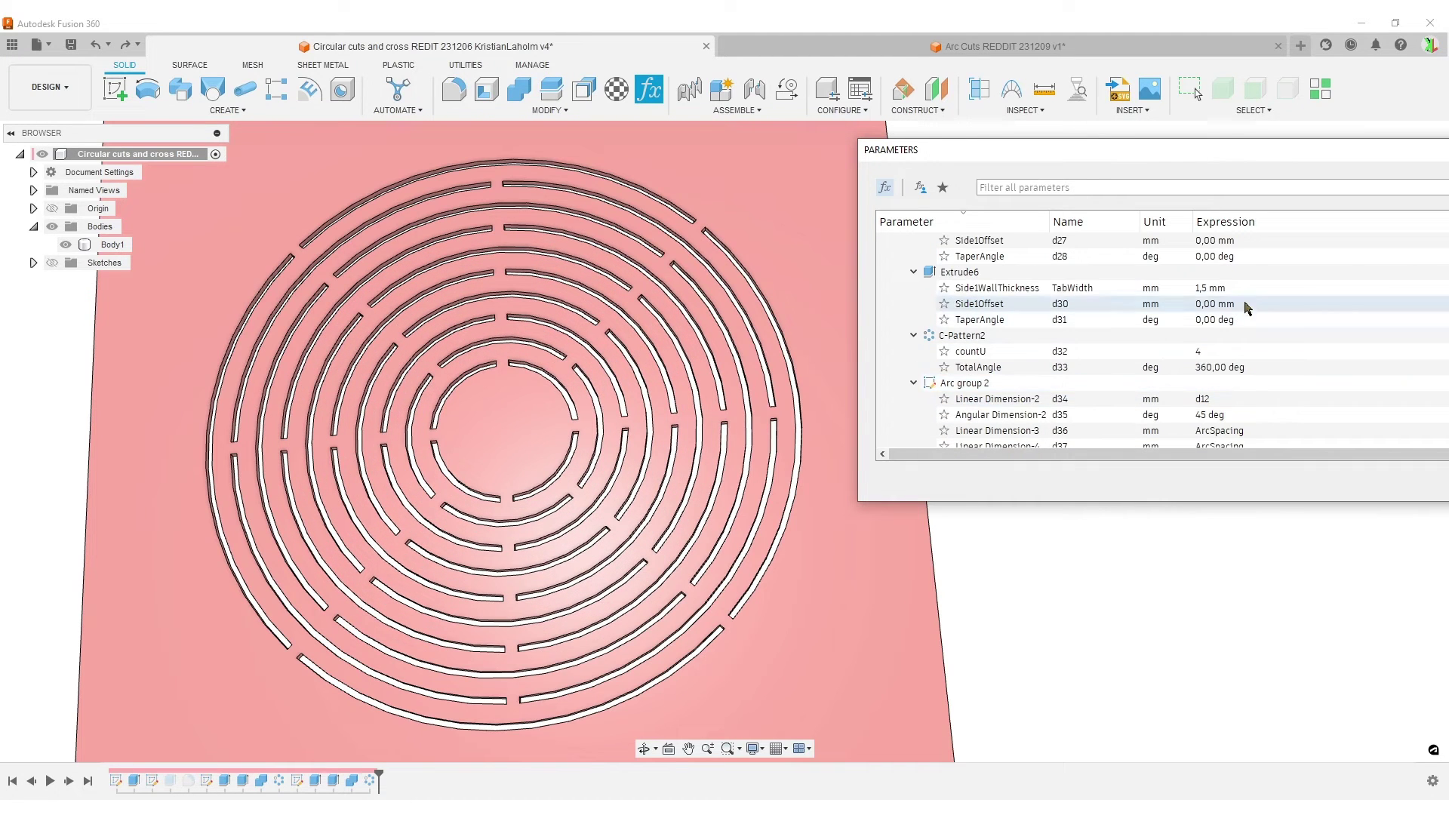
{"action": "left_click", "coordinate": [1252, 287]}
{"action": "type", "text": "5"}
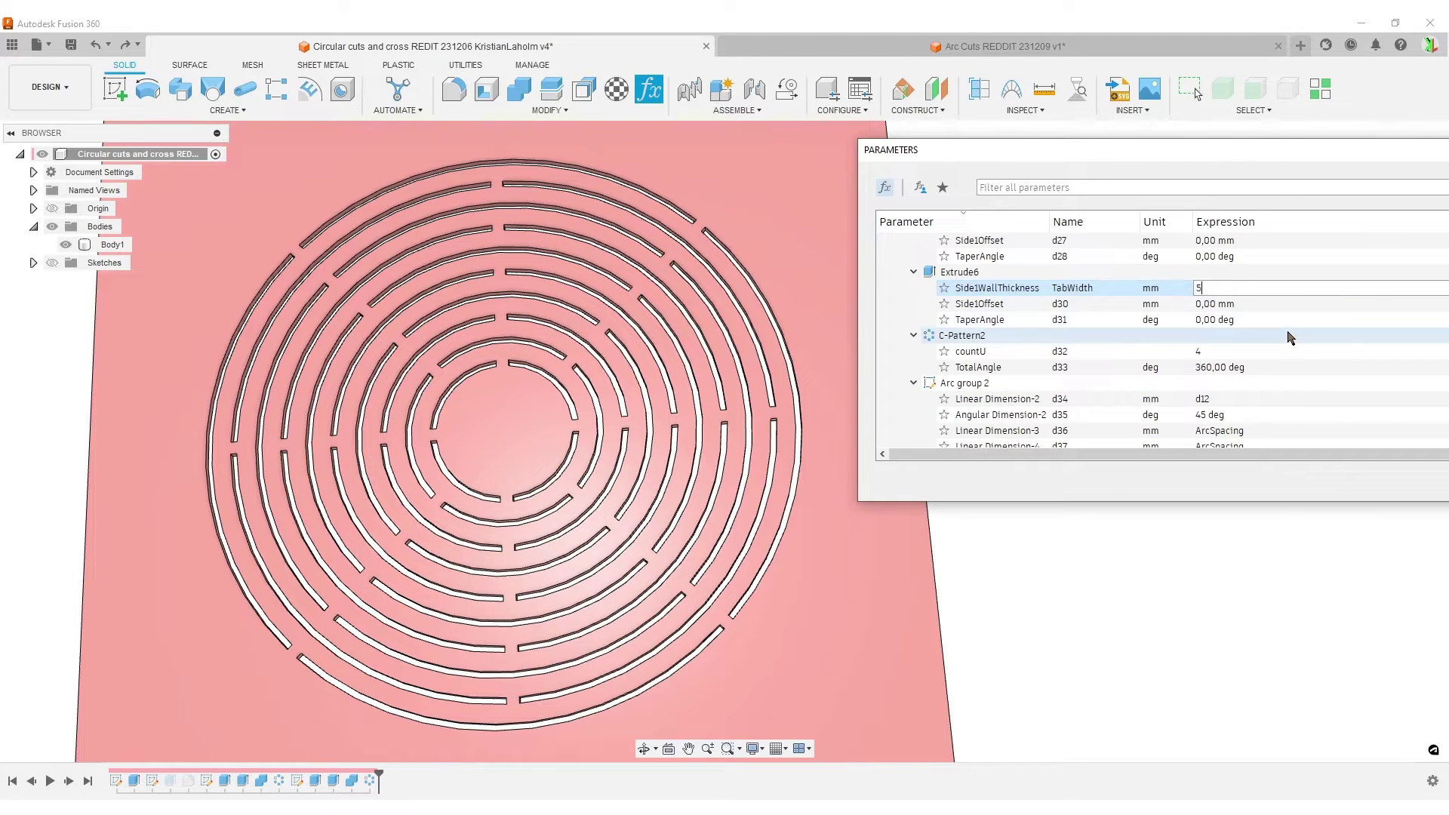
{"action": "key", "text": "Return"}
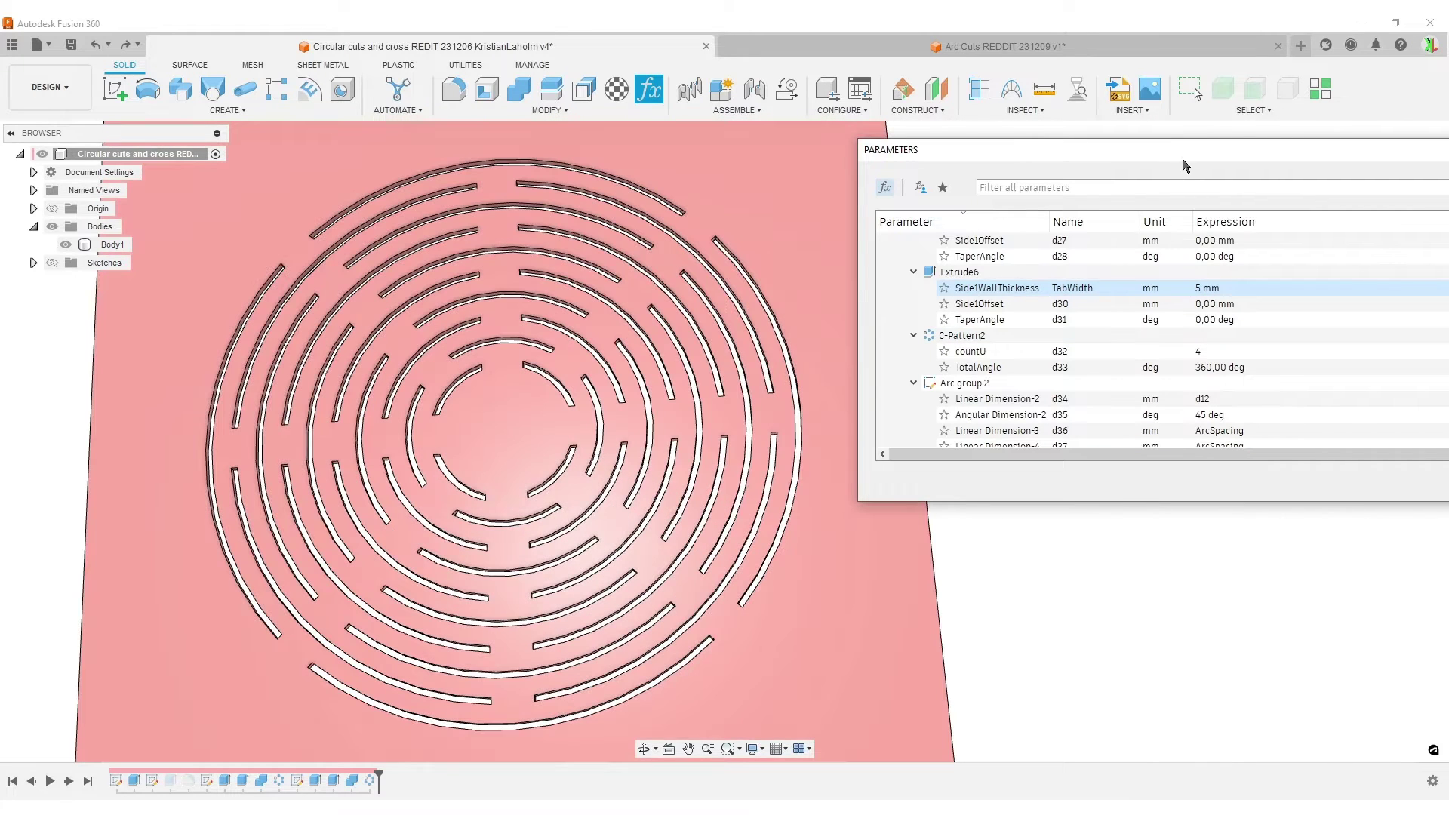
{"action": "left_click_drag", "start_coordinate": [1183, 160], "coordinate": [537, 160]}
{"action": "left_click", "coordinate": [1060, 507]}
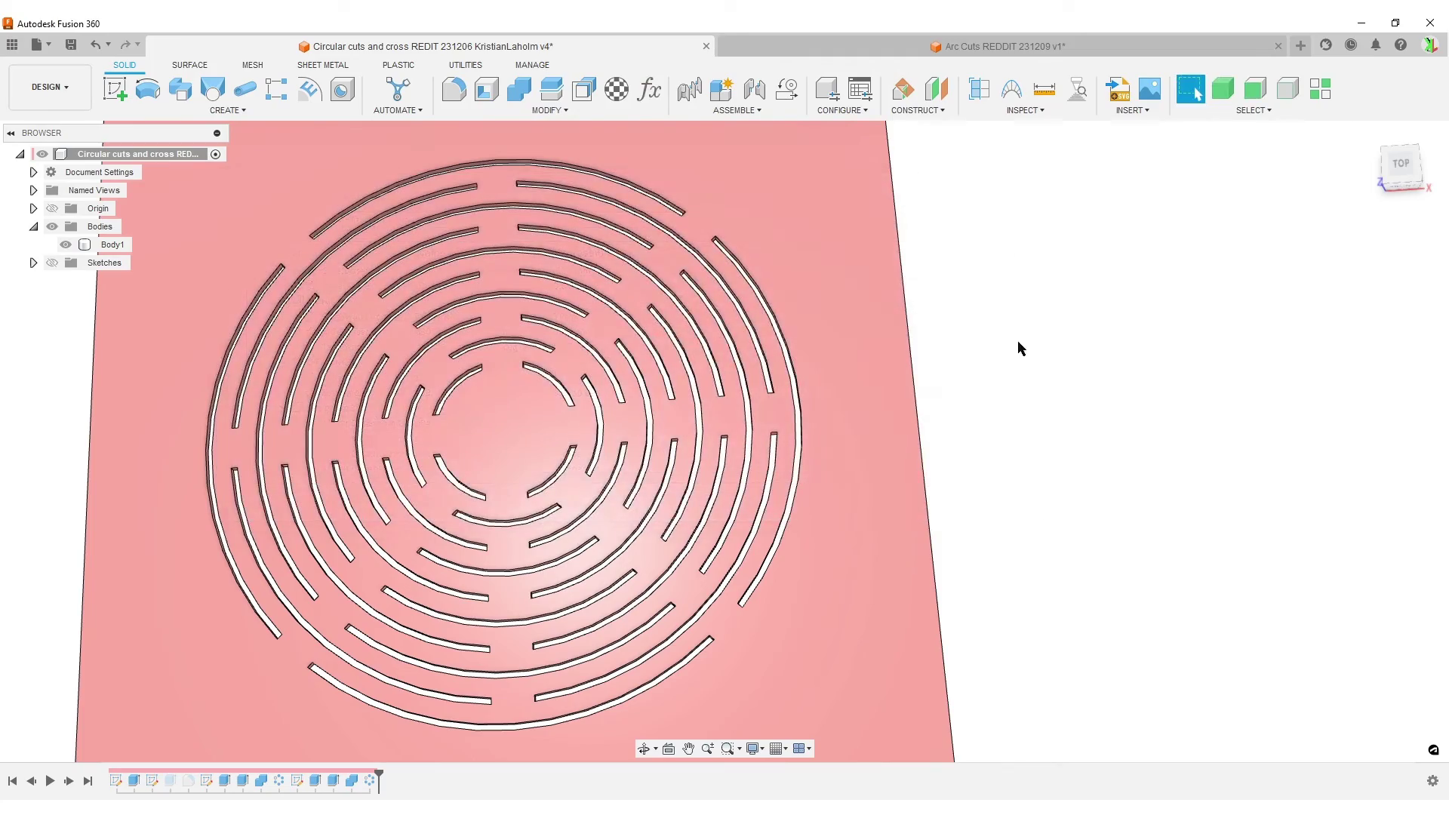
Inspect the arc cuts and the tabs between them in a straight top view of the plate.
{"action": "left_click", "coordinate": [1395, 162]}
{"action": "scroll", "coordinate": [504, 427], "scroll_direction": "up", "scroll_amount": 5}
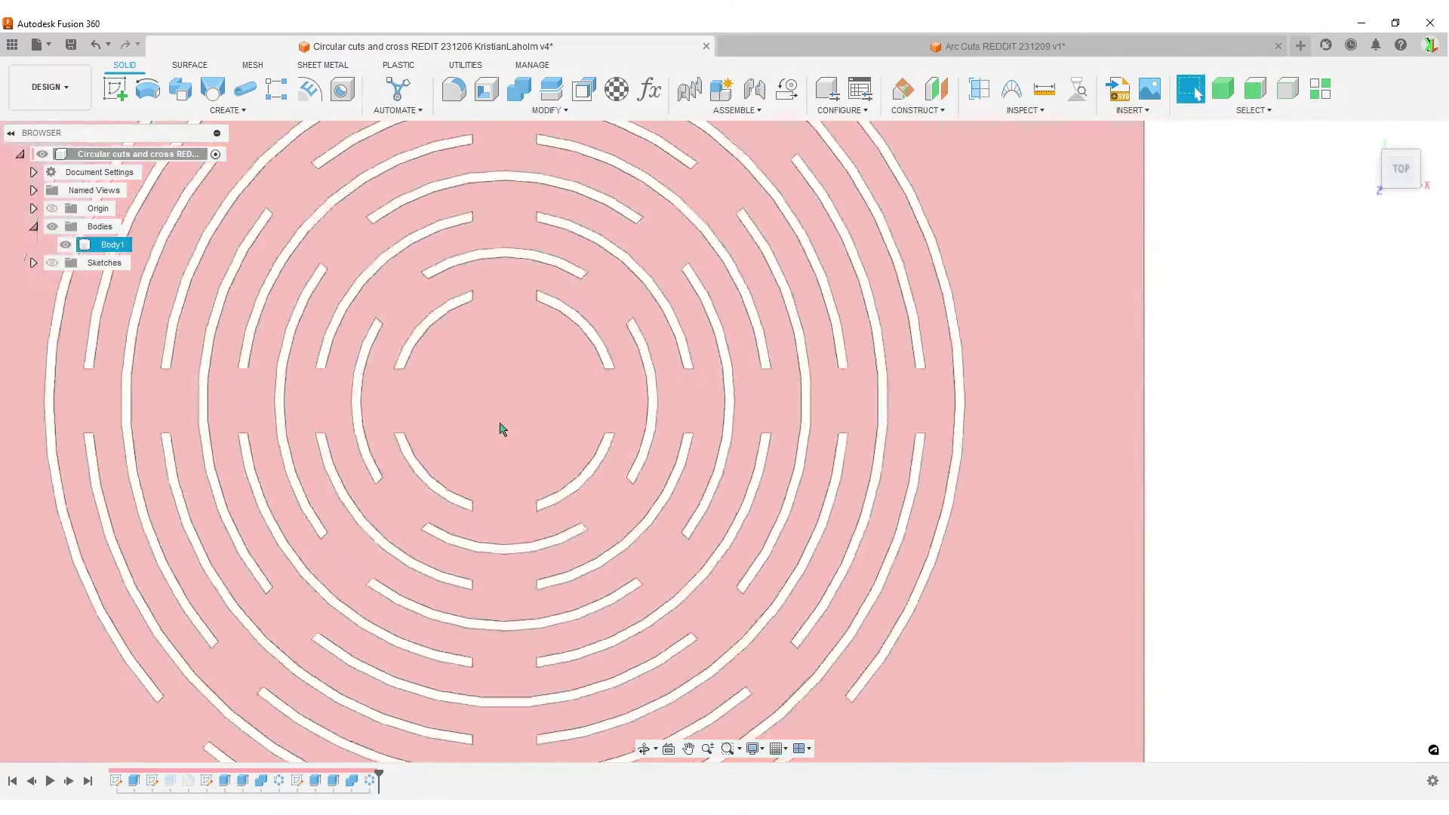
{"action": "middle_click_drag", "start_coordinate": [401, 423], "coordinate": [1038, 440]}
{"action": "key", "text": "Escape"}
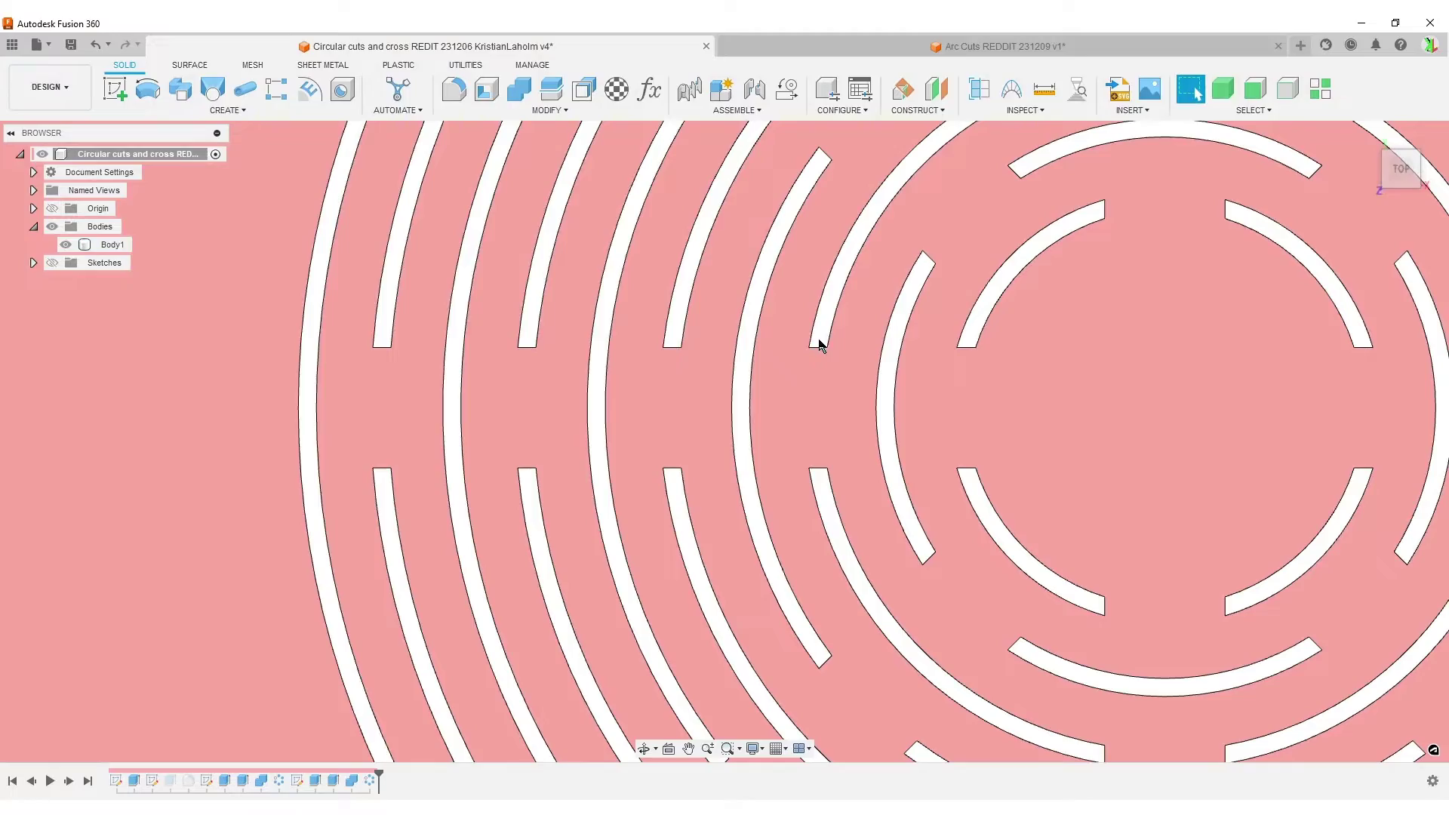
{"action": "left_click", "coordinate": [829, 445]}
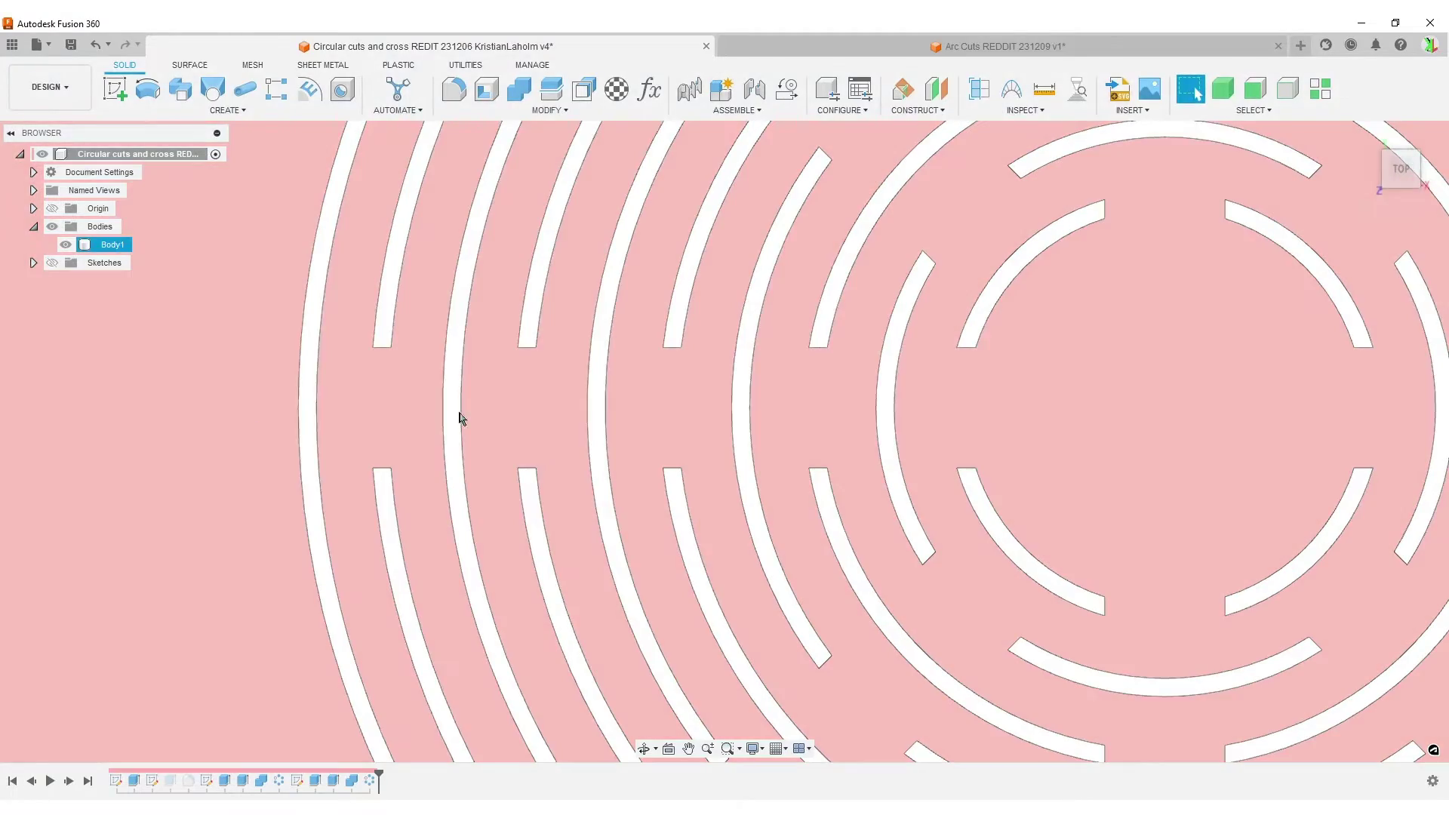
{"action": "scroll", "coordinate": [712, 446], "scroll_direction": "down", "scroll_amount": 10}
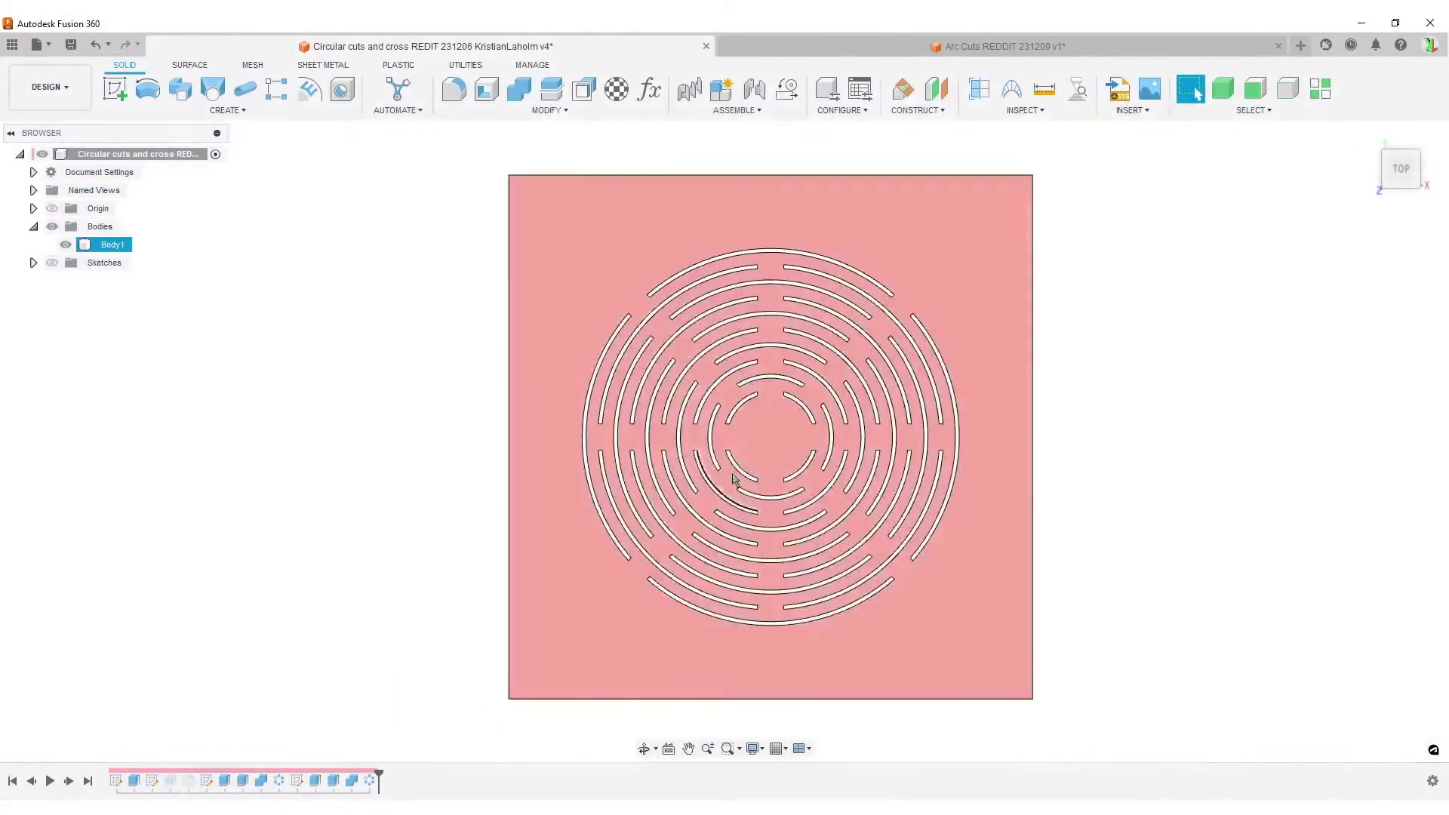
Undo the arc spacing and tab width changes and inspect the plate's original arc cuts from above.
{"action": "left_click", "coordinate": [1307, 436]}
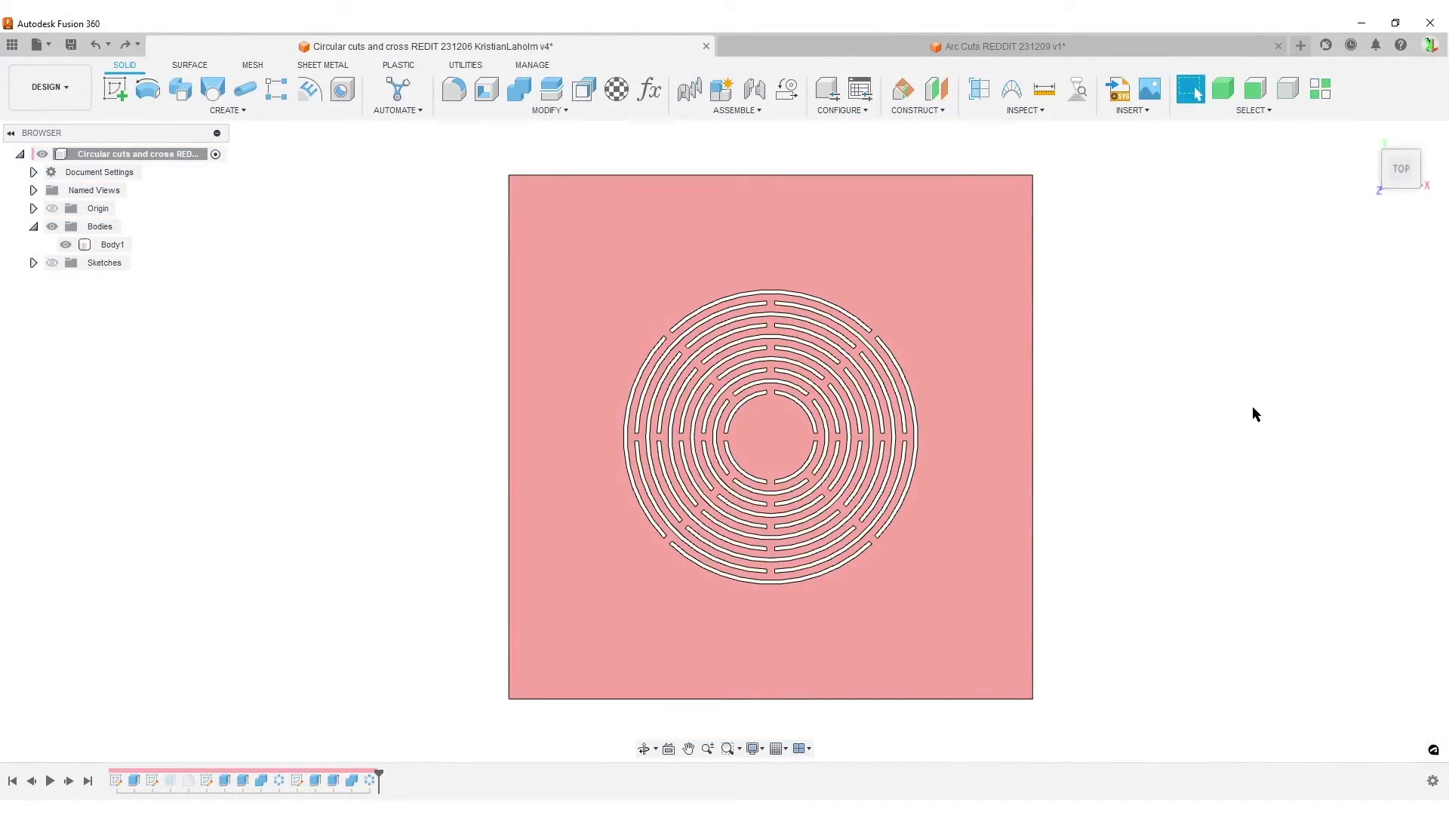
{"action": "scroll", "coordinate": [1182, 456], "scroll_direction": "up", "scroll_amount": 4}
{"action": "left_click", "coordinate": [425, 447]}
{"action": "left_click", "coordinate": [1167, 396]}
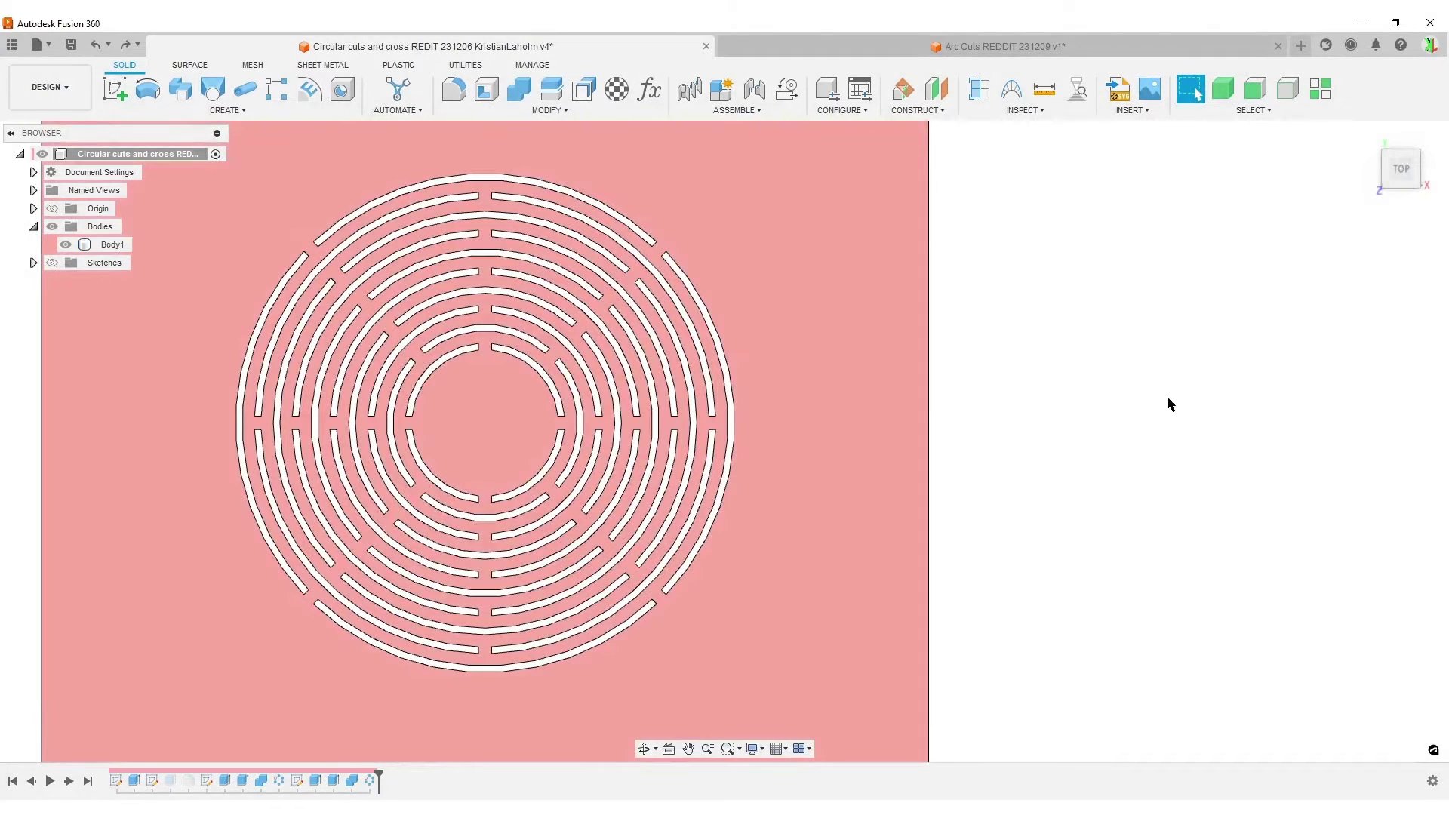
{"action": "middle_click_drag", "start_coordinate": [1167, 396], "coordinate": [1310, 427]}
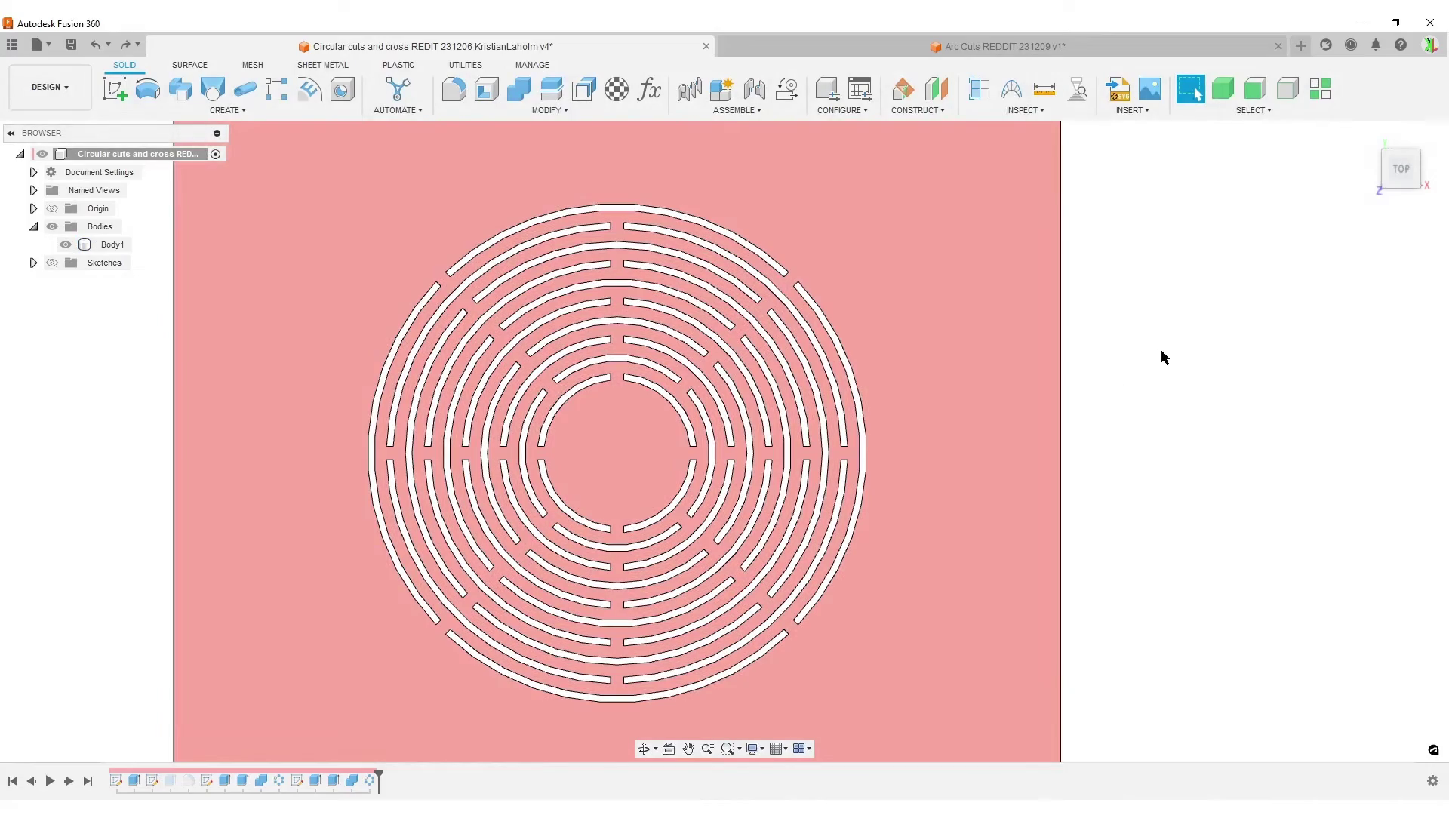
{"action": "left_click", "coordinate": [582, 468]}
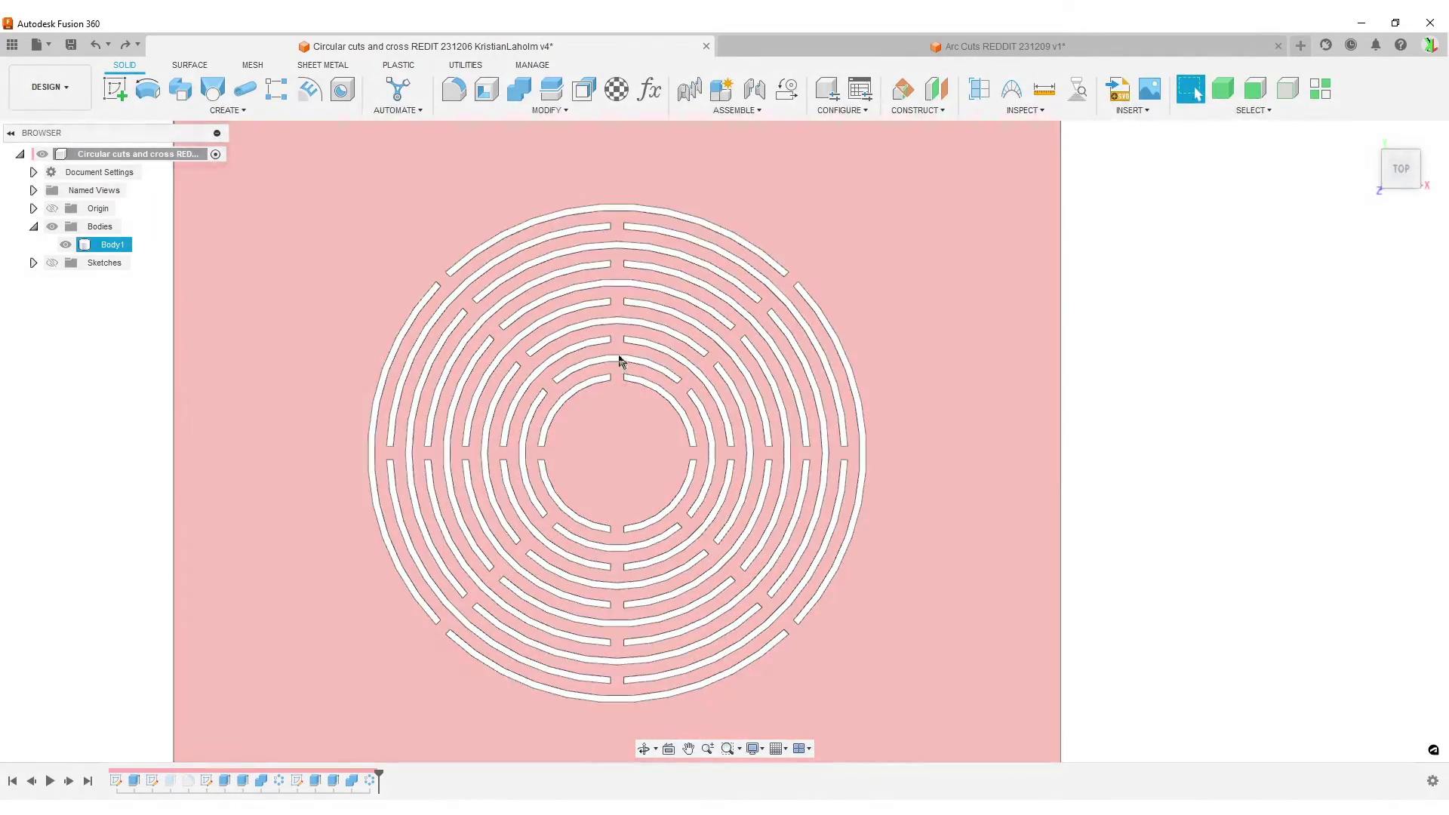
{"action": "left_click", "coordinate": [1310, 240]}
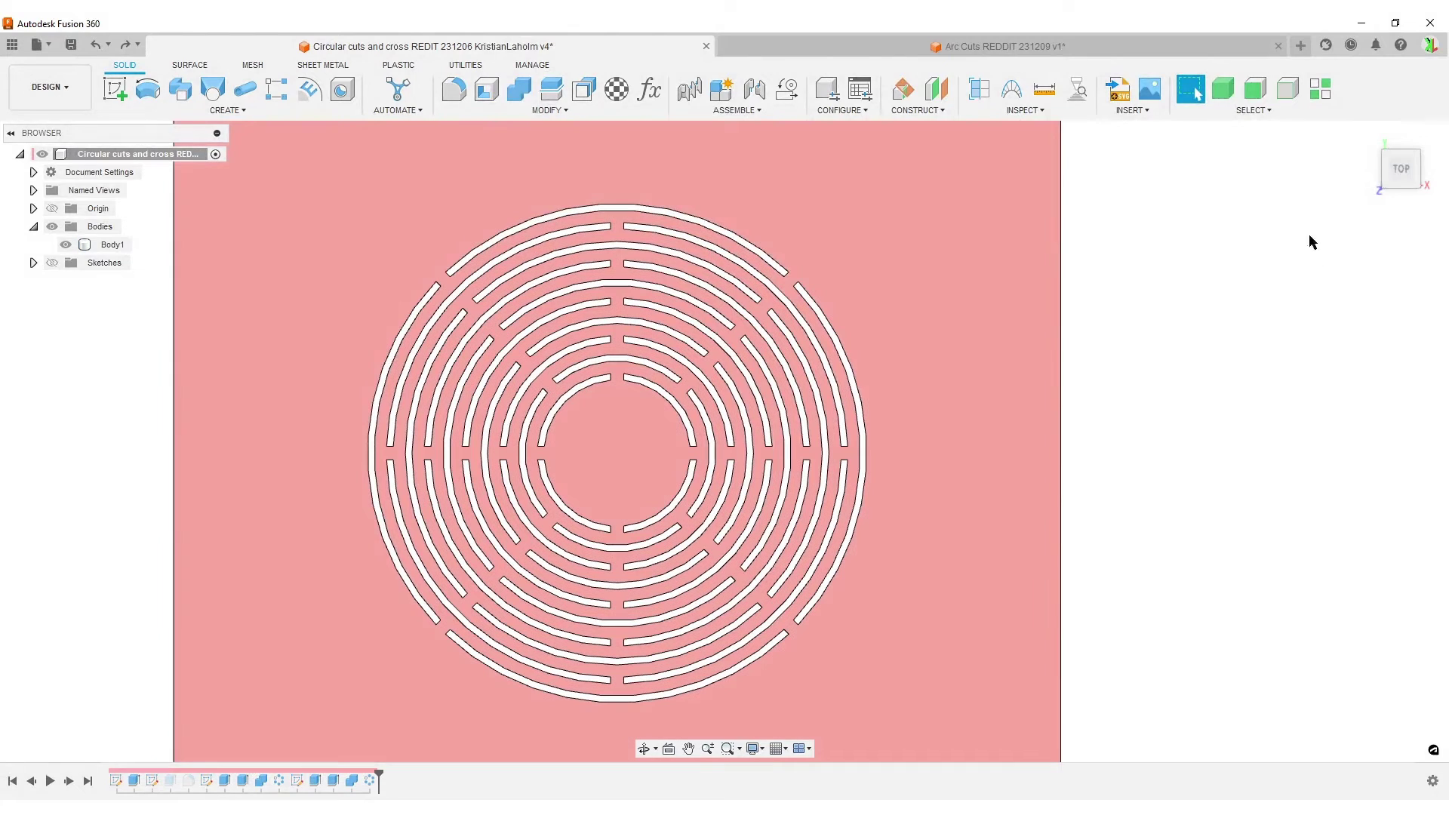
In the empty Arc Cuts REDDIT 231209 design, start a sketch on the horizontal origin plane.
{"action": "left_click", "coordinate": [1145, 50]}
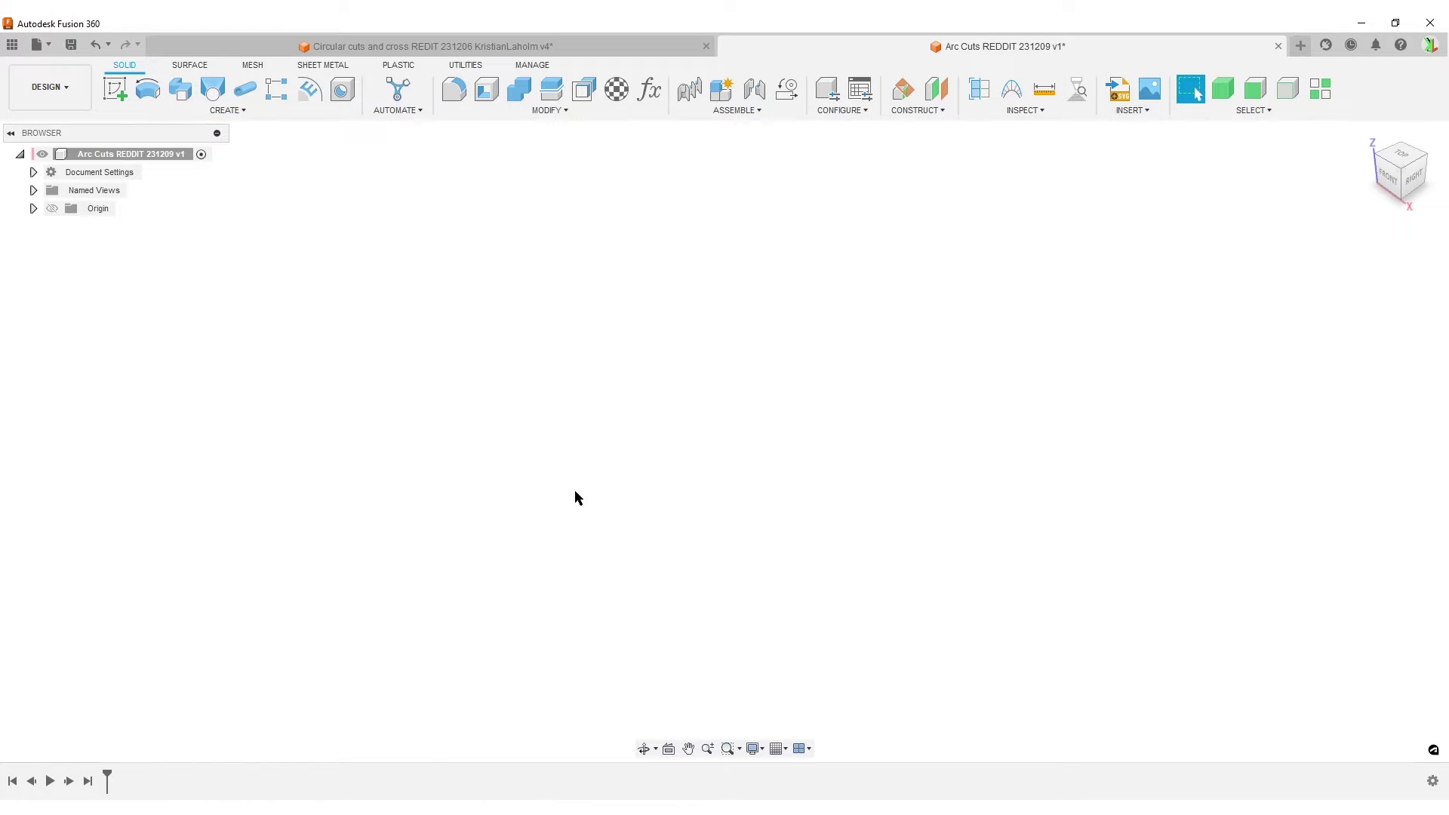
{"action": "left_click", "coordinate": [115, 89]}
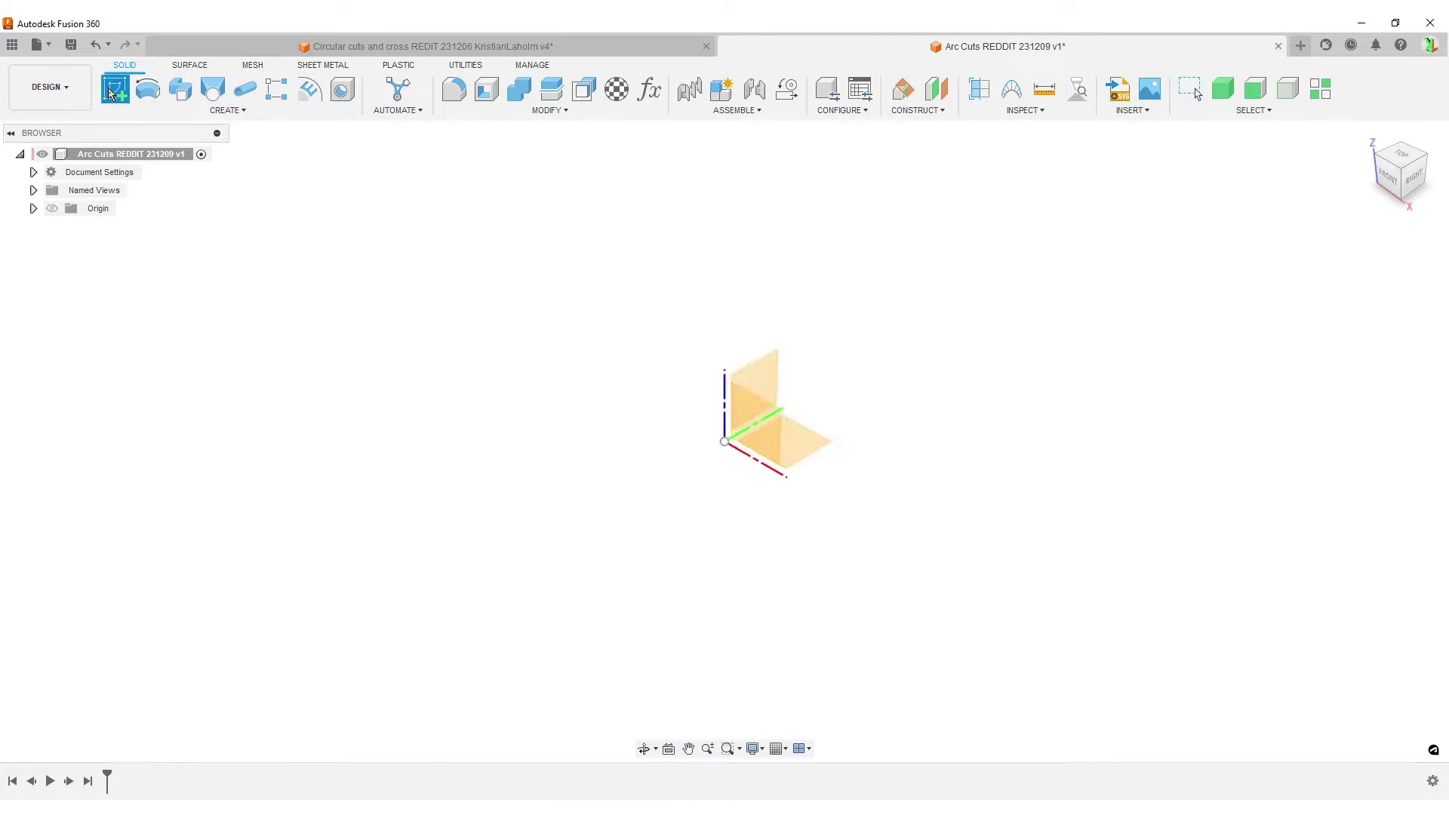
{"action": "left_click", "coordinate": [809, 446]}
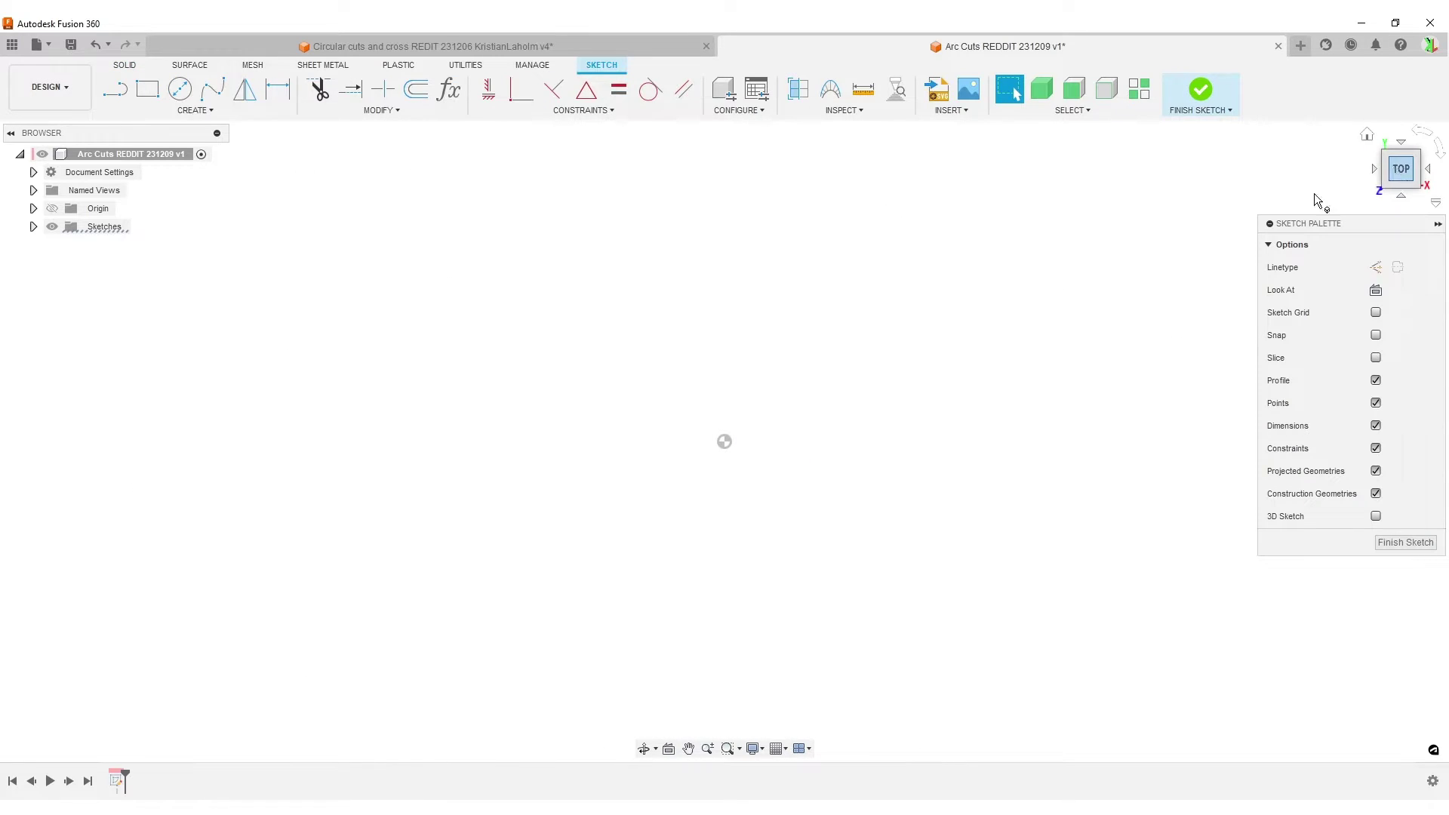
Sketch a center rectangle, taller than it is wide, with its centre on the origin.
{"action": "left_click", "coordinate": [147, 89]}
{"action": "left_click", "coordinate": [1419, 267]}
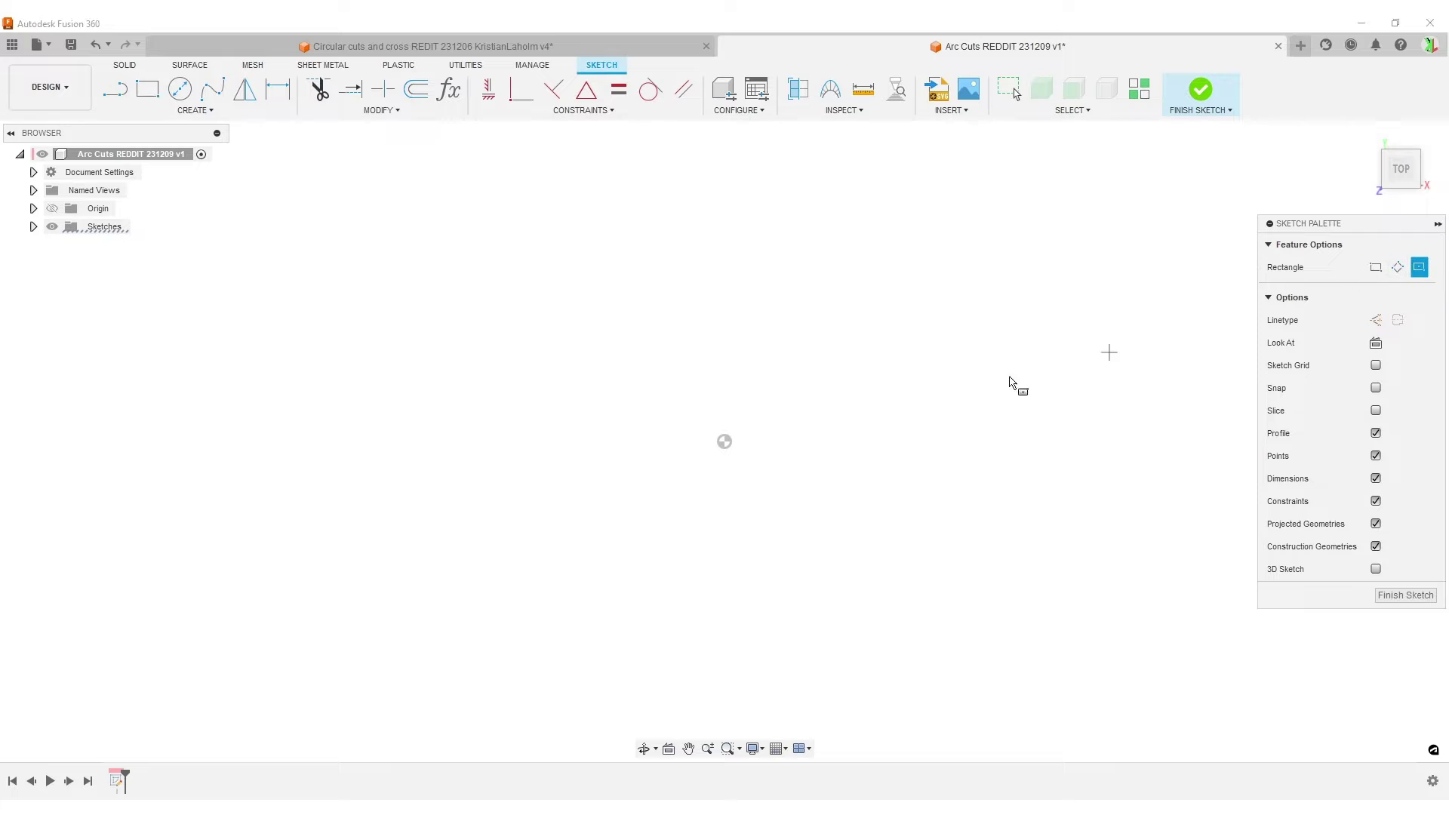
{"action": "left_click", "coordinate": [725, 442]}
{"action": "left_click", "coordinate": [878, 643]}
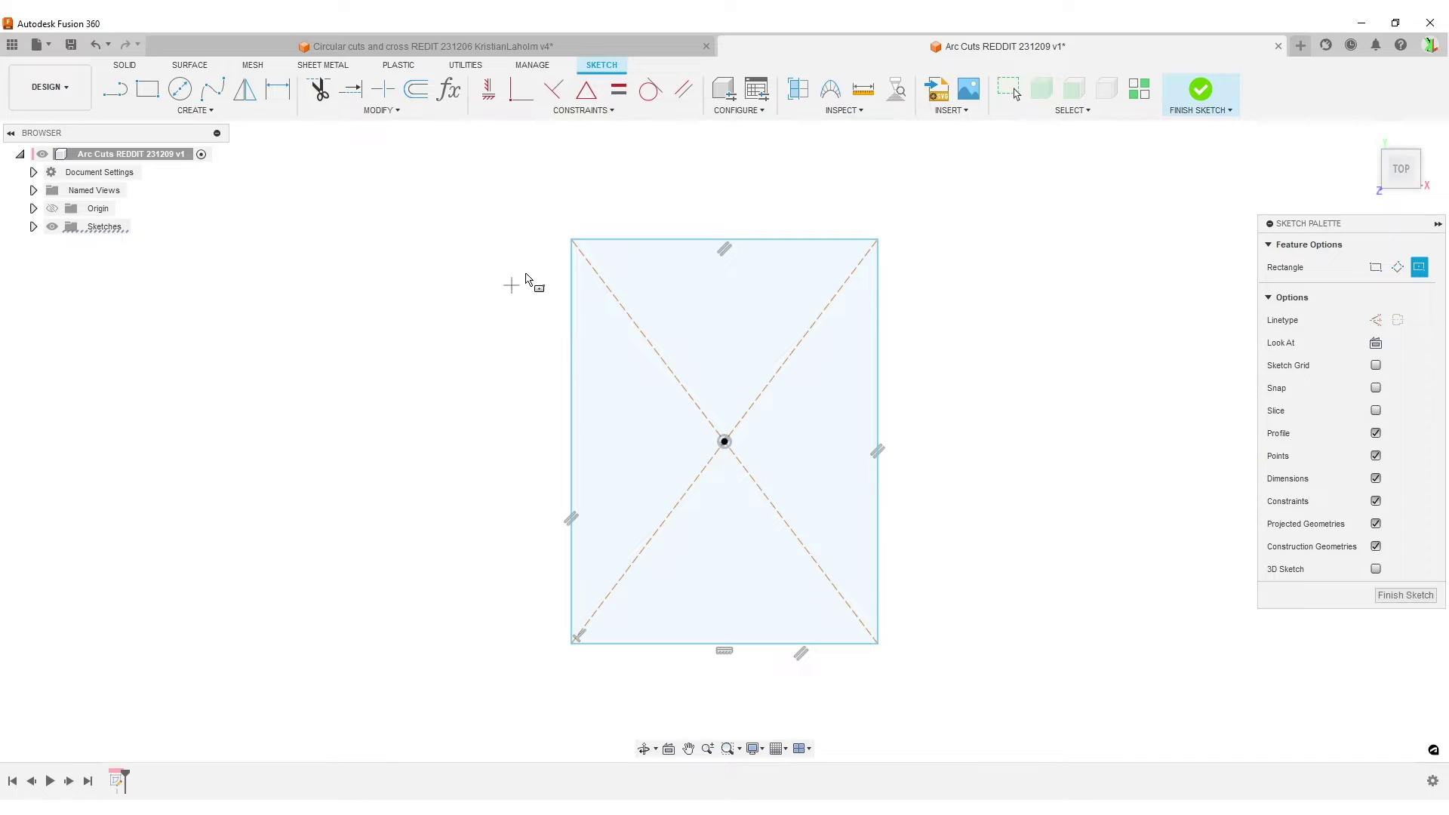
Review the finished plate in the Circular cuts and cross design, then return to the Arc Cuts REDDIT 231209 sketch.
{"action": "left_click", "coordinate": [588, 49]}
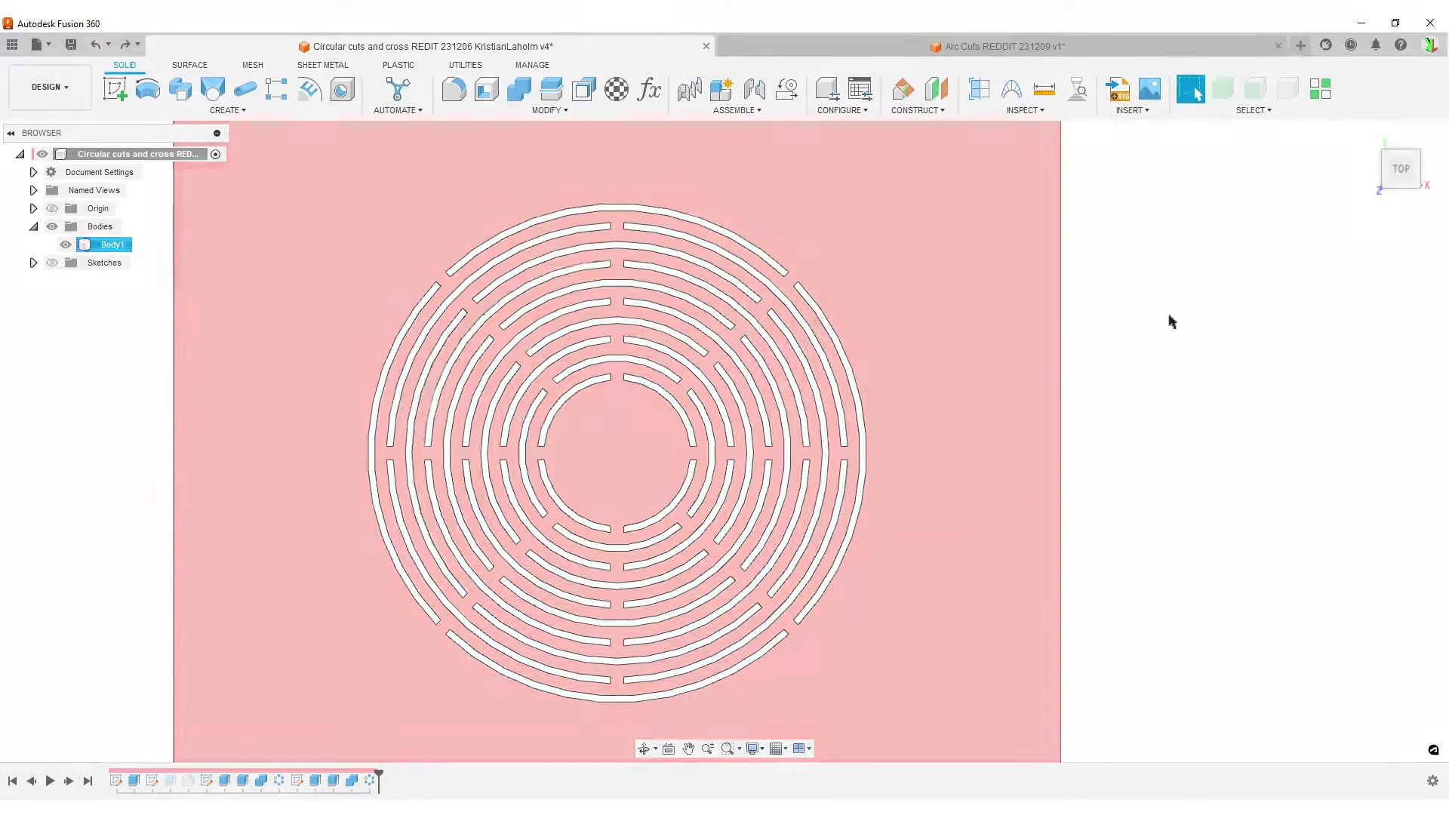
{"action": "left_click", "coordinate": [1305, 338]}
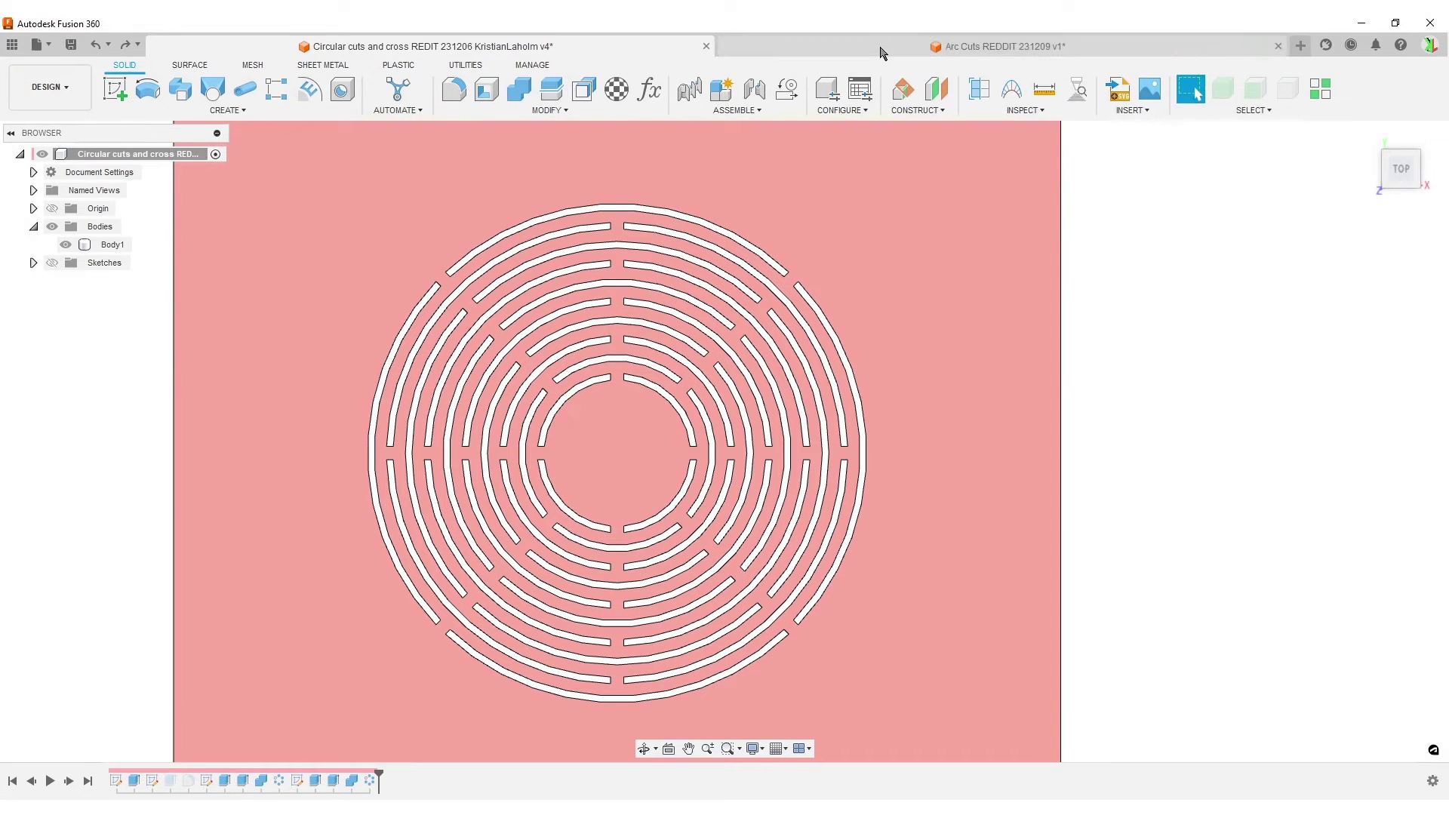
{"action": "left_click", "coordinate": [880, 49]}
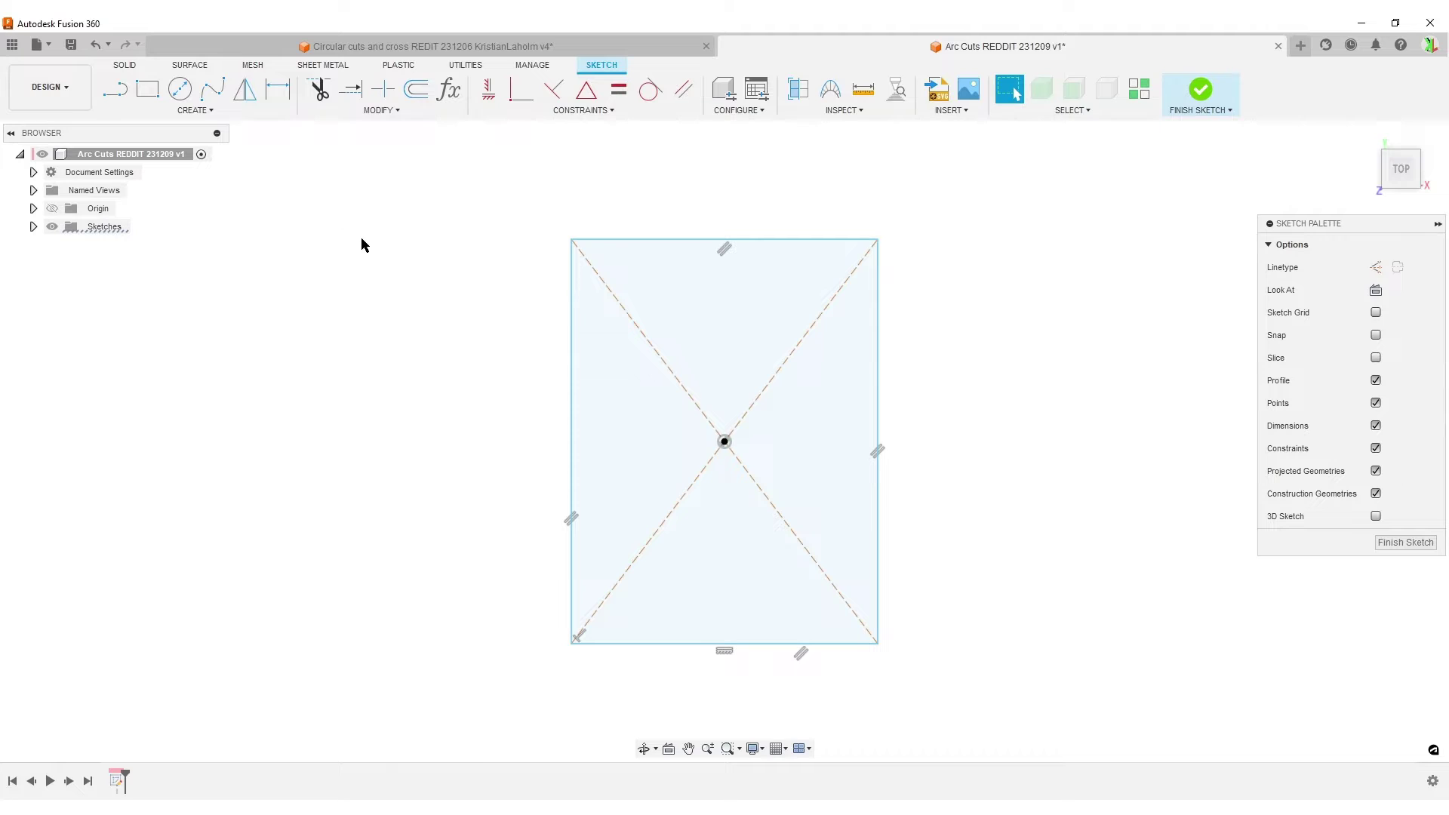
Apply an equal constraint between the rectangle's upper edge and one vertical side to make it square.
{"action": "left_click", "coordinate": [623, 89]}
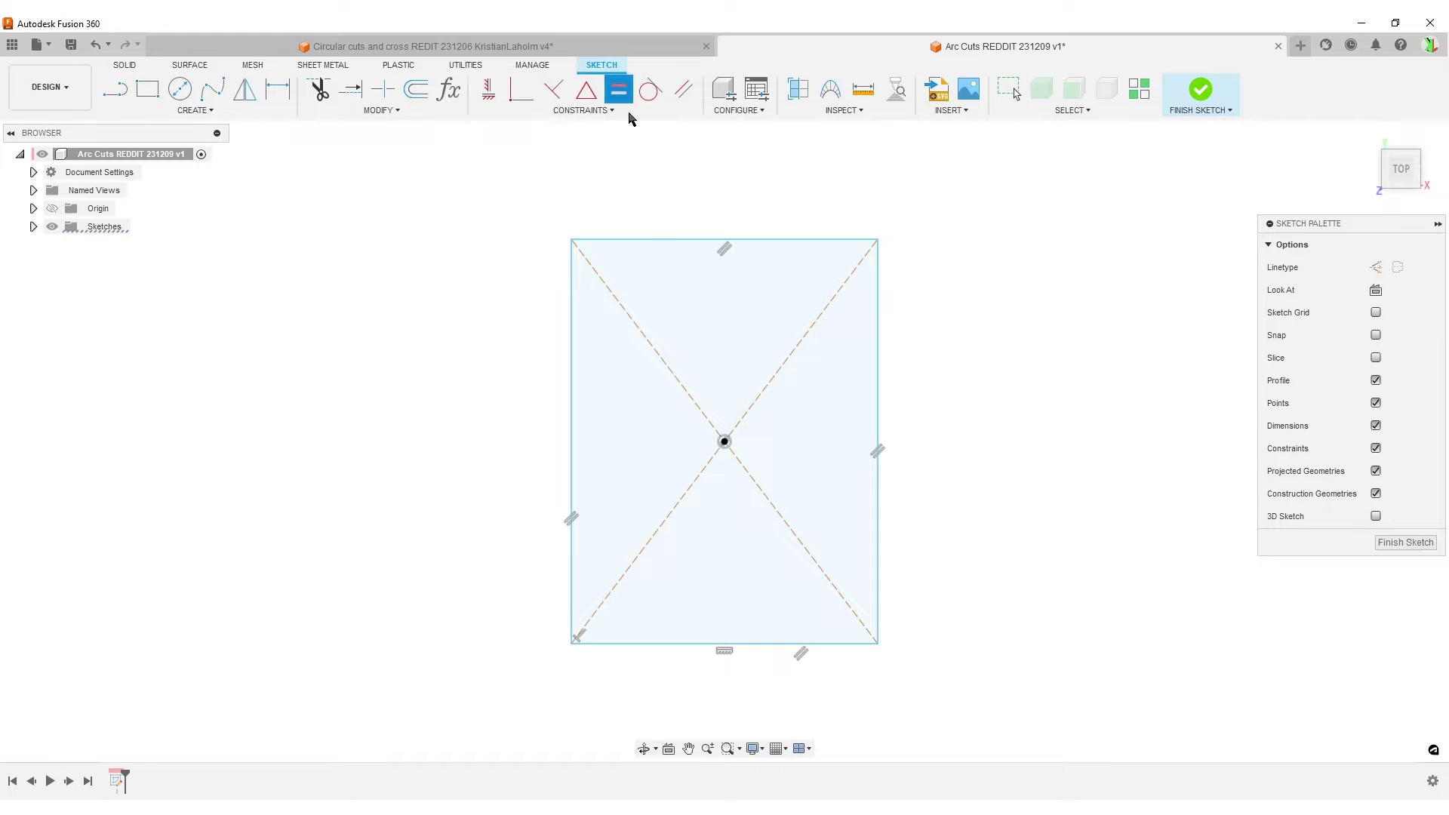
{"action": "left_click", "coordinate": [652, 240]}
{"action": "left_click", "coordinate": [574, 308]}
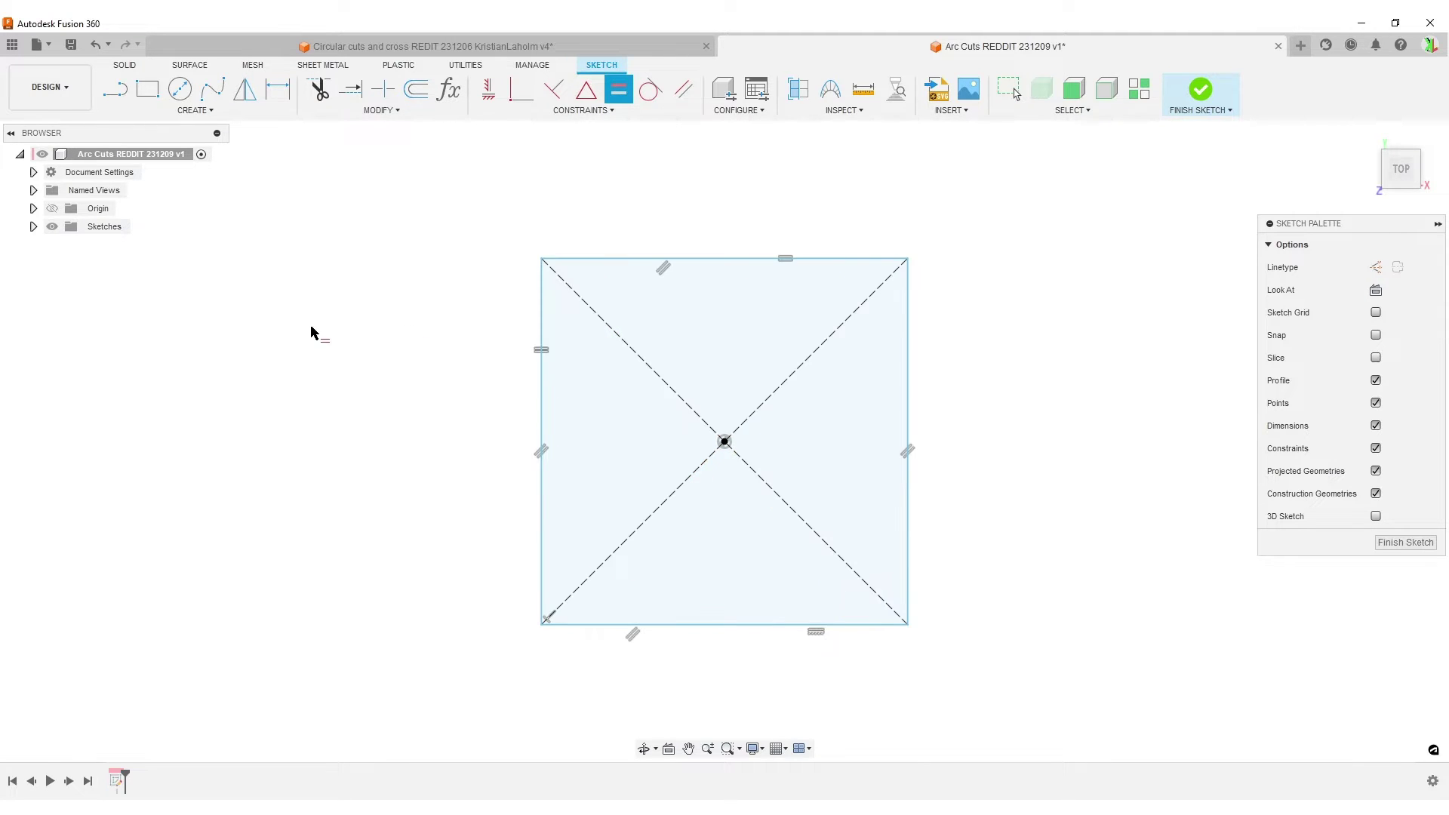
Dimension the square's vertical side at 100 mm and finish the sketch.
{"action": "key", "text": "d"}
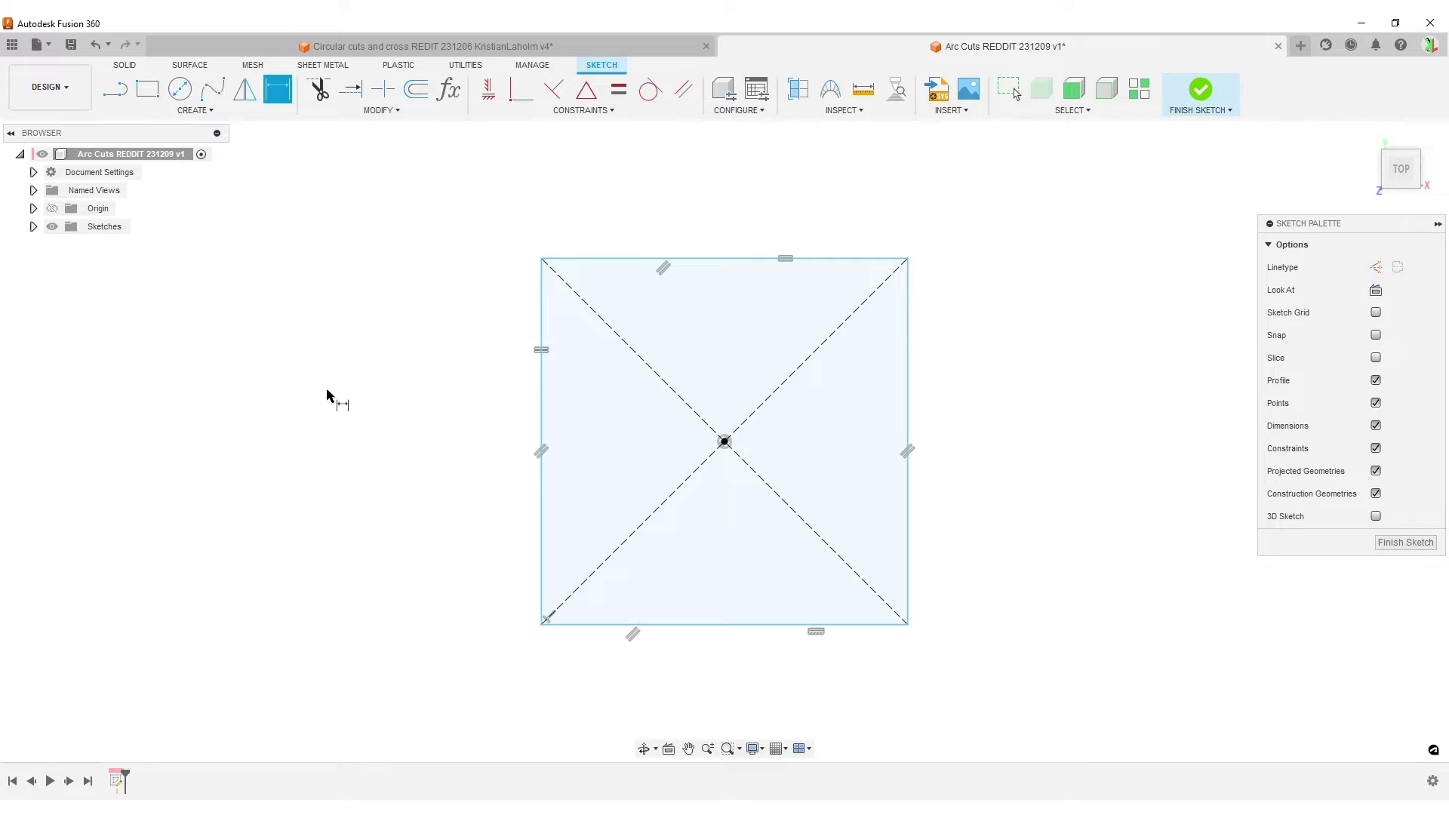
{"action": "left_click", "coordinate": [542, 325]}
{"action": "left_click", "coordinate": [390, 326]}
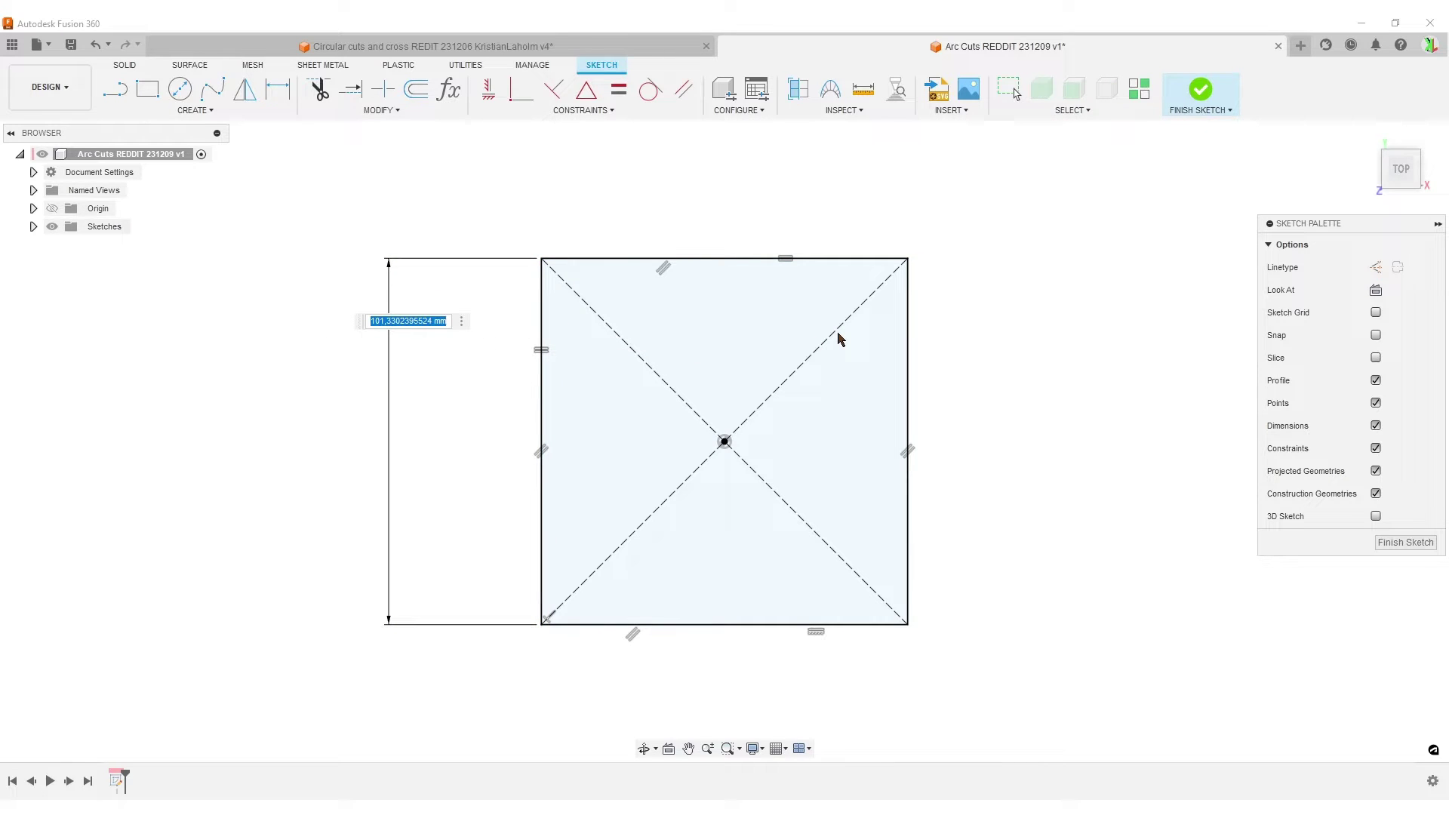
{"action": "type", "text": "s"}
{"action": "key", "text": "Return"}
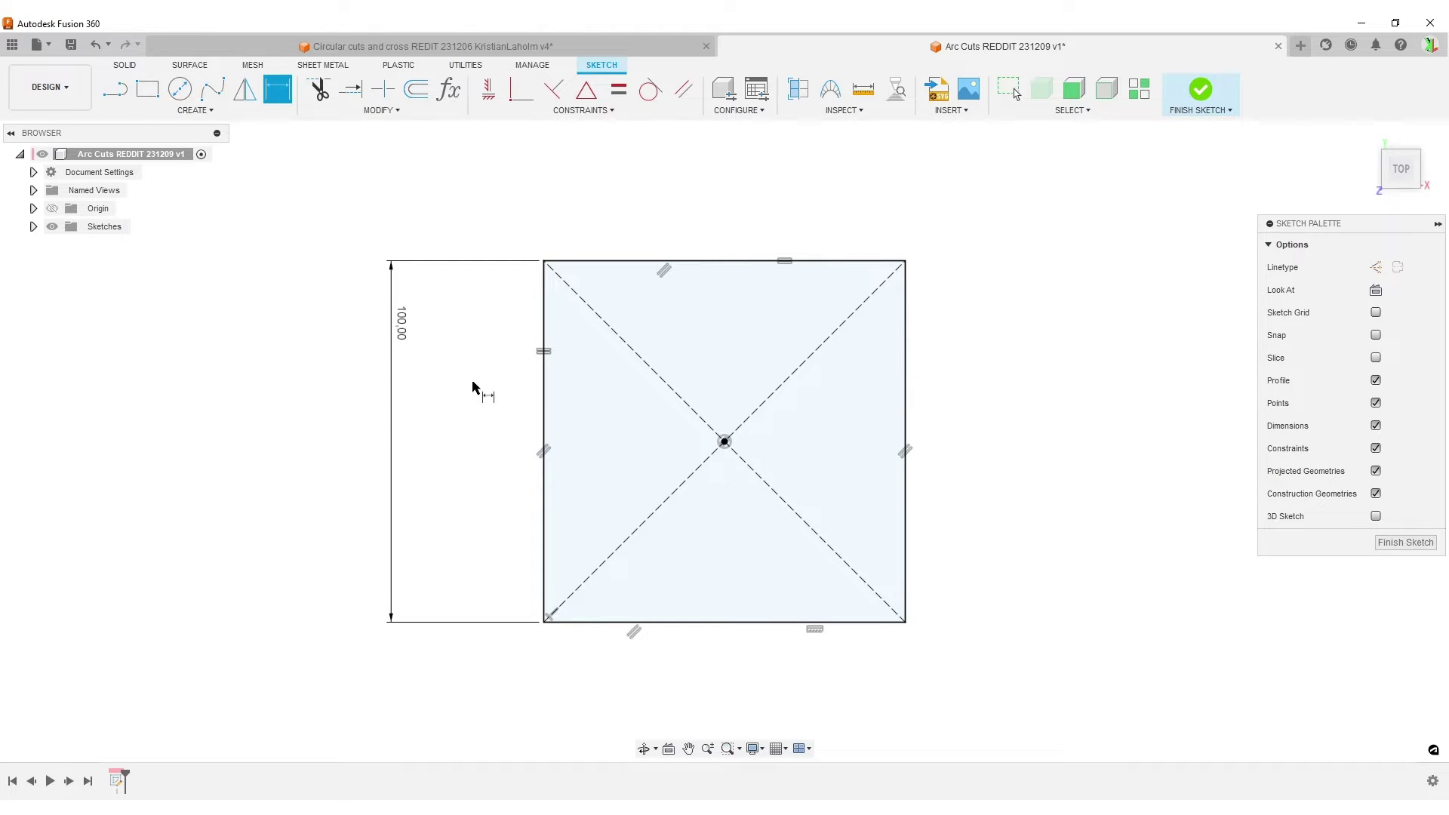
{"action": "left_click", "coordinate": [1405, 542]}
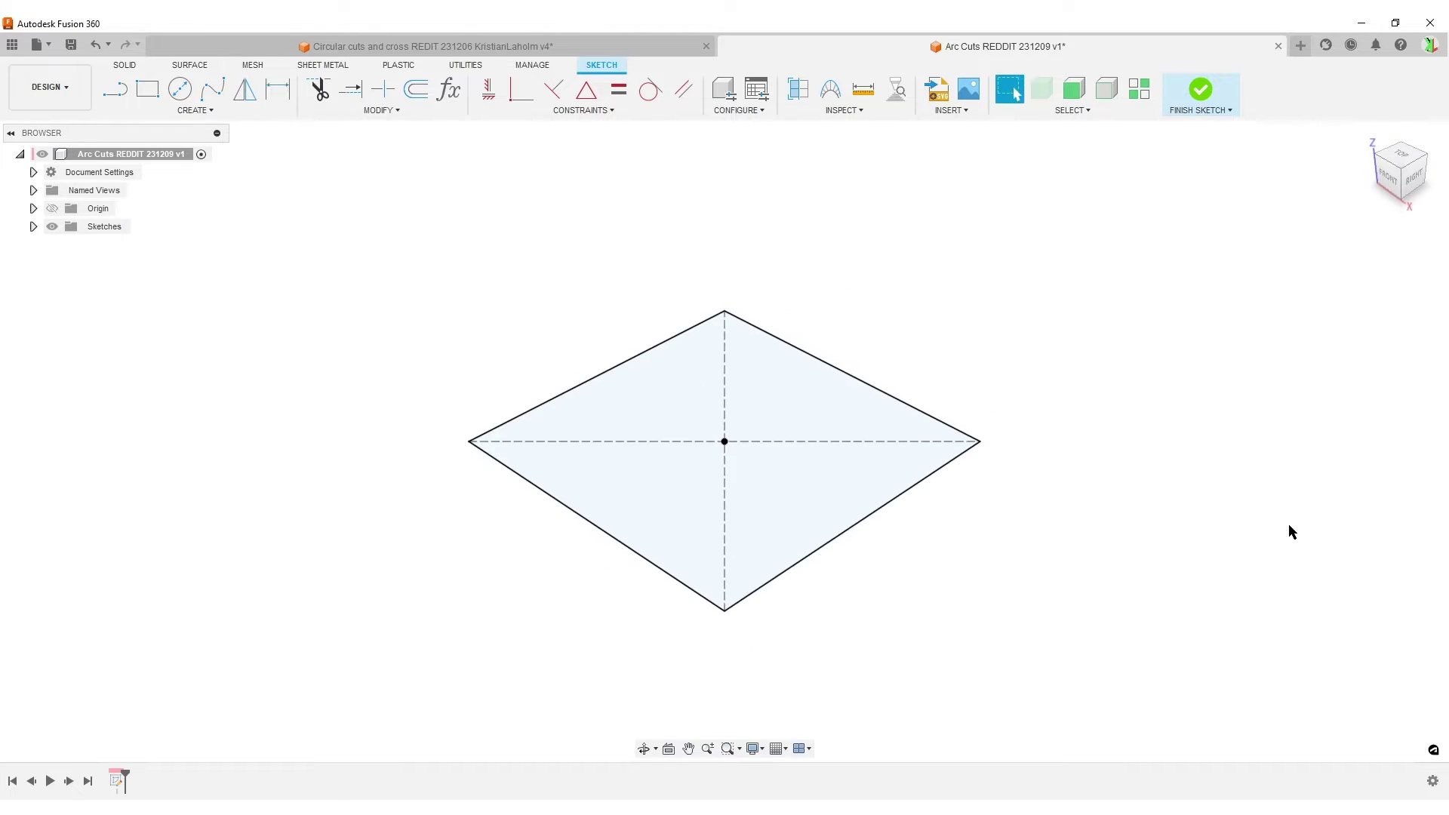
Extrude the square profile 3 mm as a new body.
{"action": "type", "text": "e"}
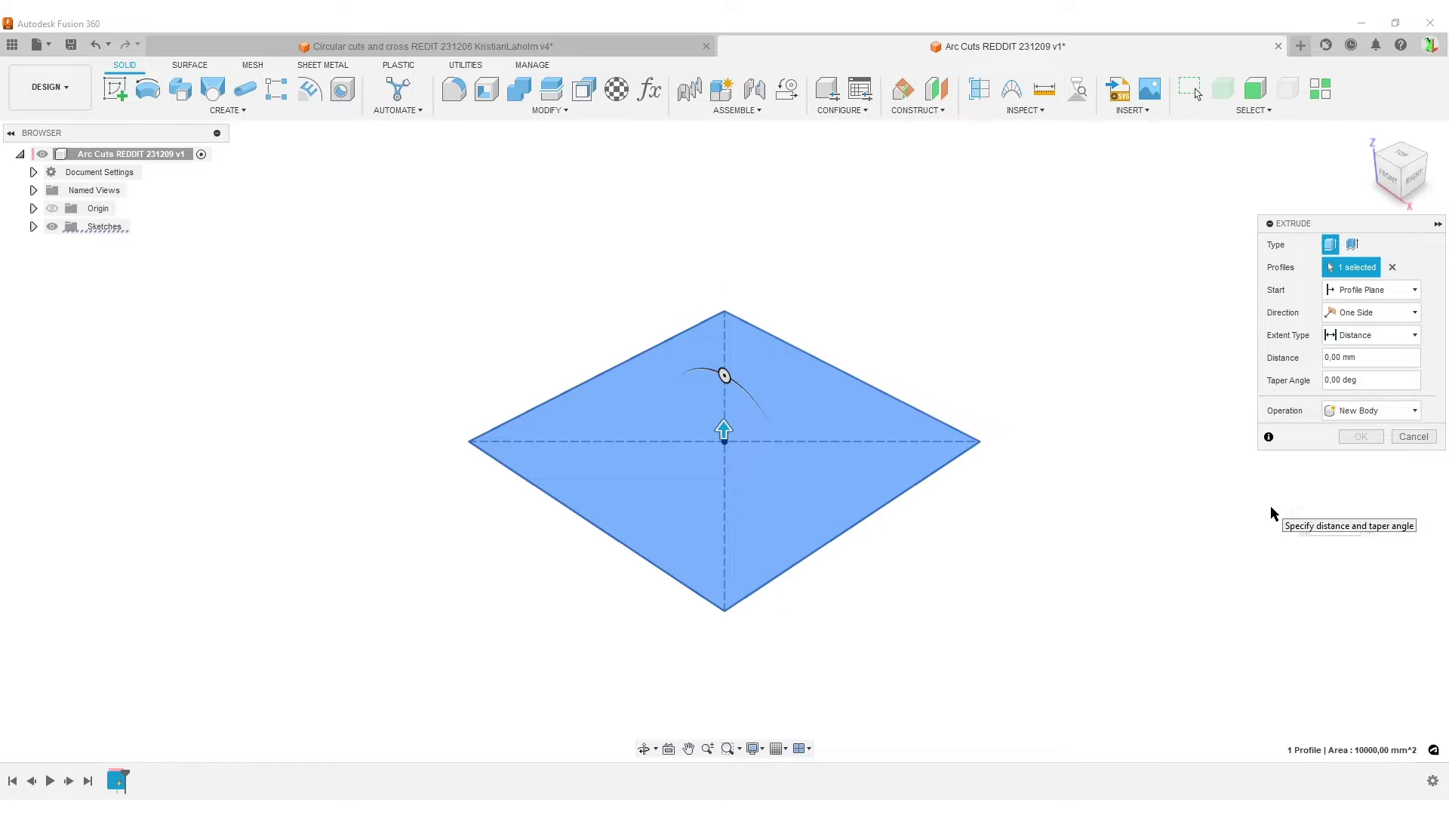
{"action": "type", "text": "3"}
{"action": "left_click", "coordinate": [1361, 436]}
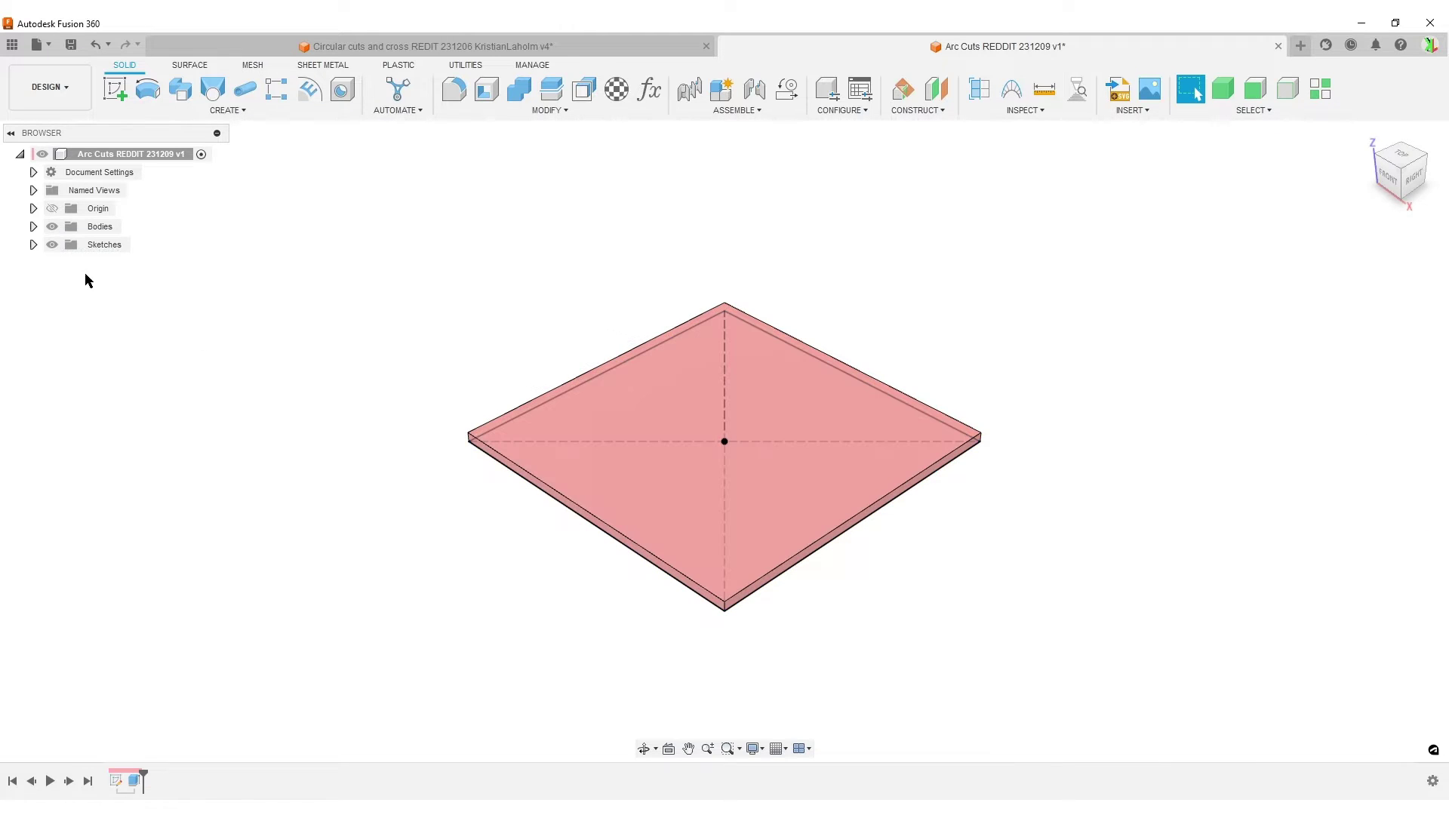
List the design's bodies and sketches and hide the square's base sketch, Sketch2.
{"action": "left_click", "coordinate": [33, 245]}
{"action": "left_click", "coordinate": [33, 226]}
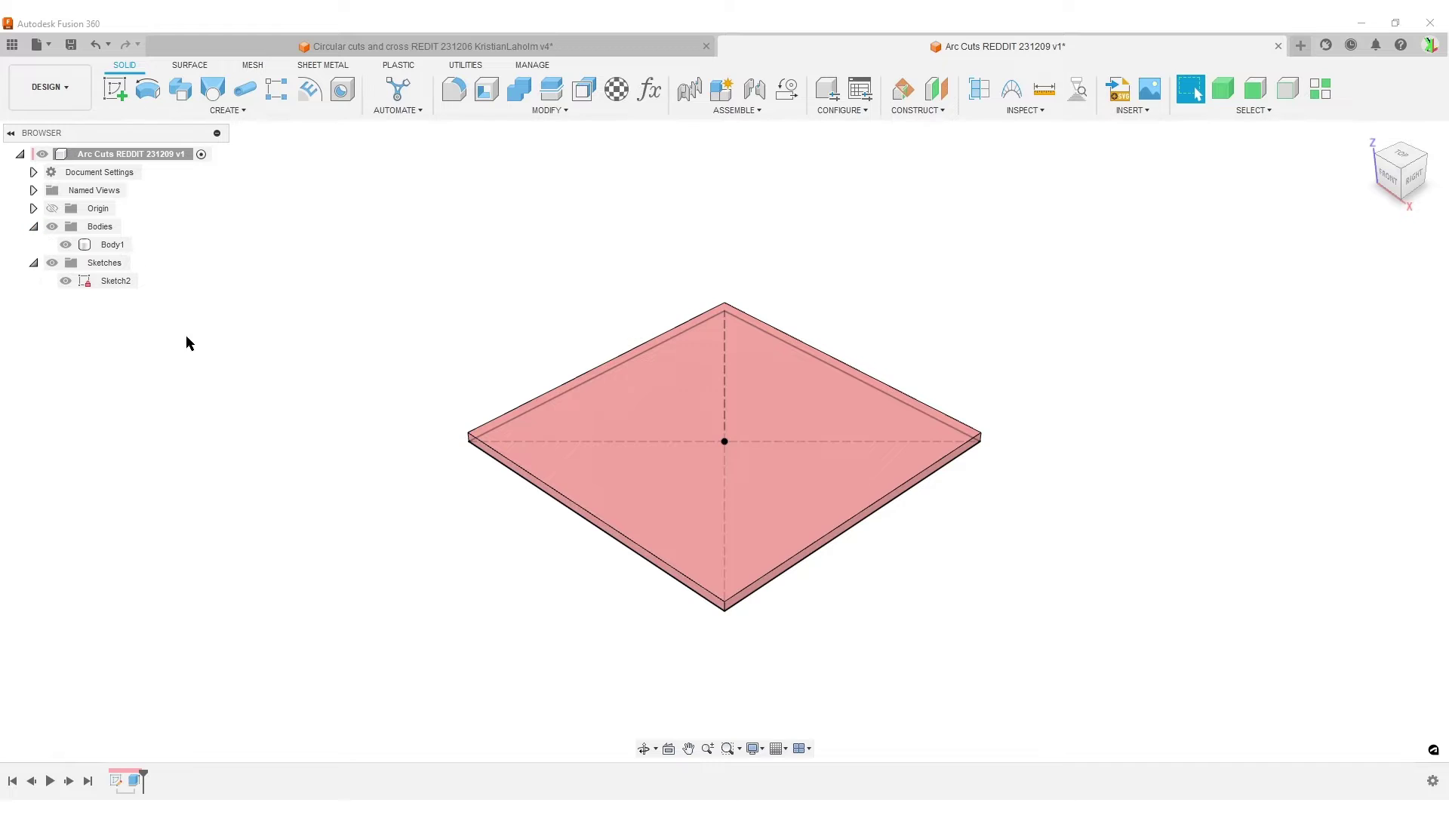
{"action": "left_click", "coordinate": [67, 285]}
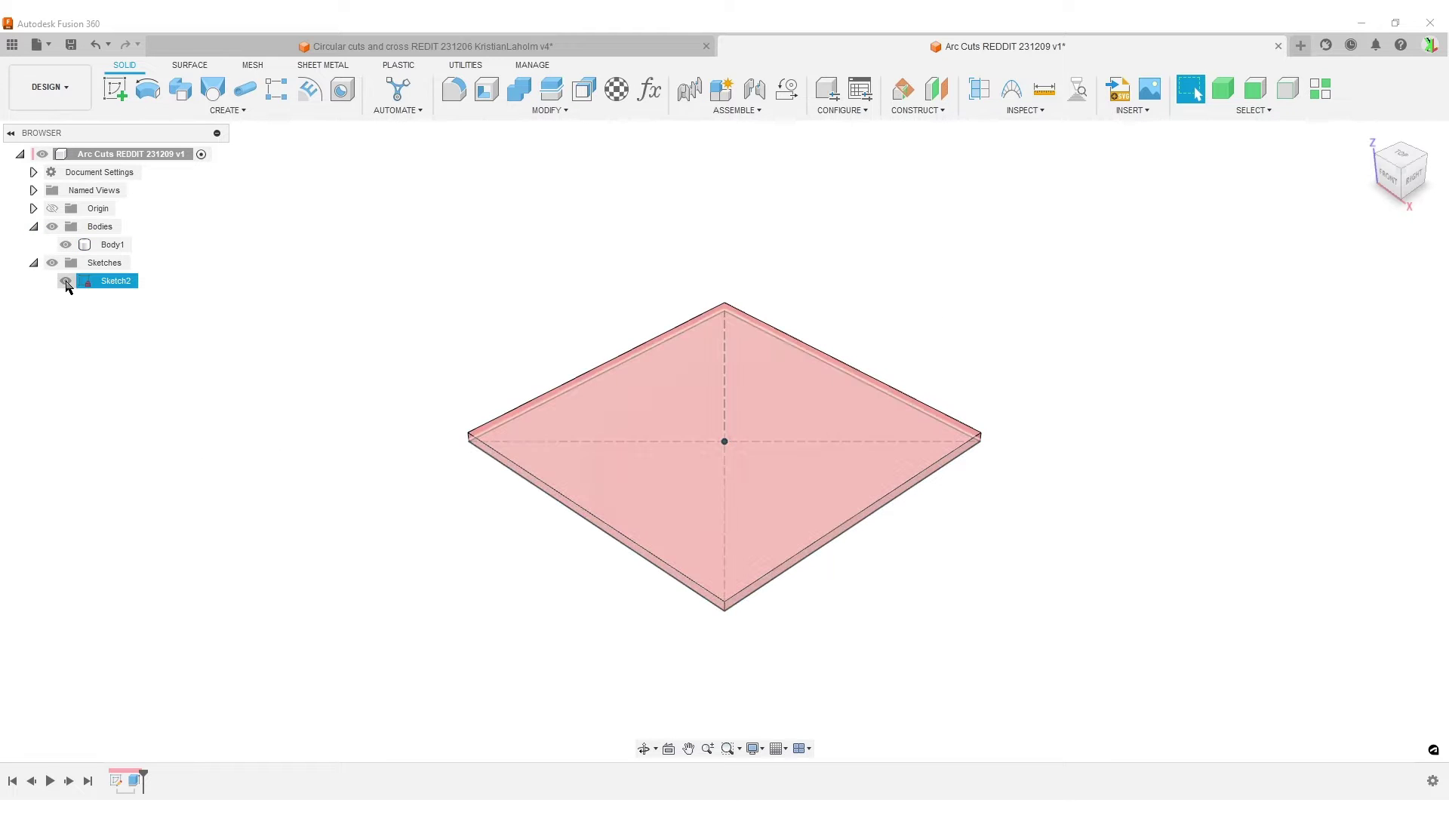
{"action": "left_click", "coordinate": [65, 282]}
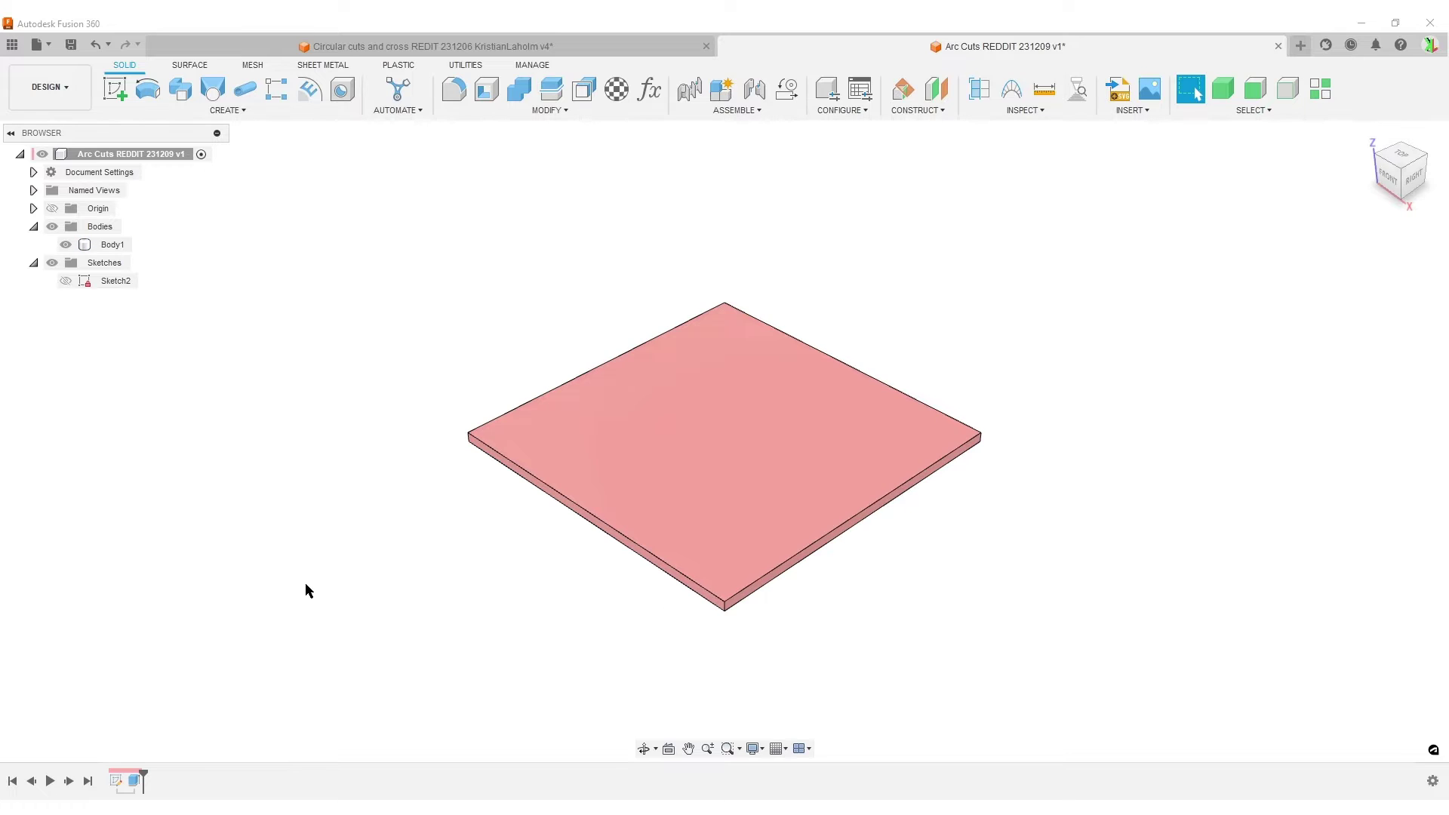
Examine the arc cuts of the finished plate in the Circular cuts and cross design, then return to the Arc Cuts REDDIT 231209 design.
{"action": "middle_click_drag", "start_coordinate": [312, 577], "coordinate": [370, 622], "text": "shift"}
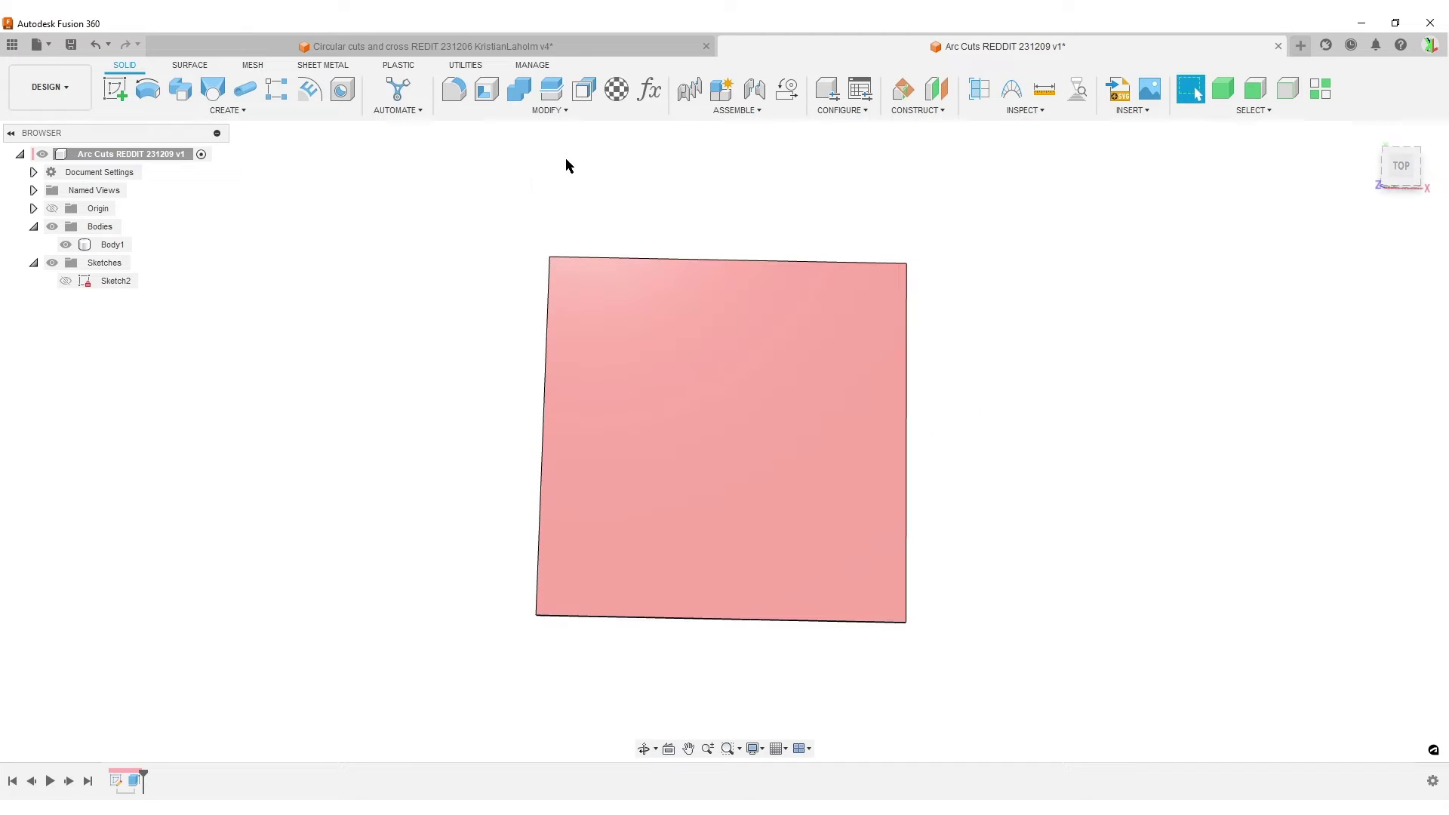
{"action": "left_click", "coordinate": [630, 51]}
{"action": "left_click", "coordinate": [668, 495]}
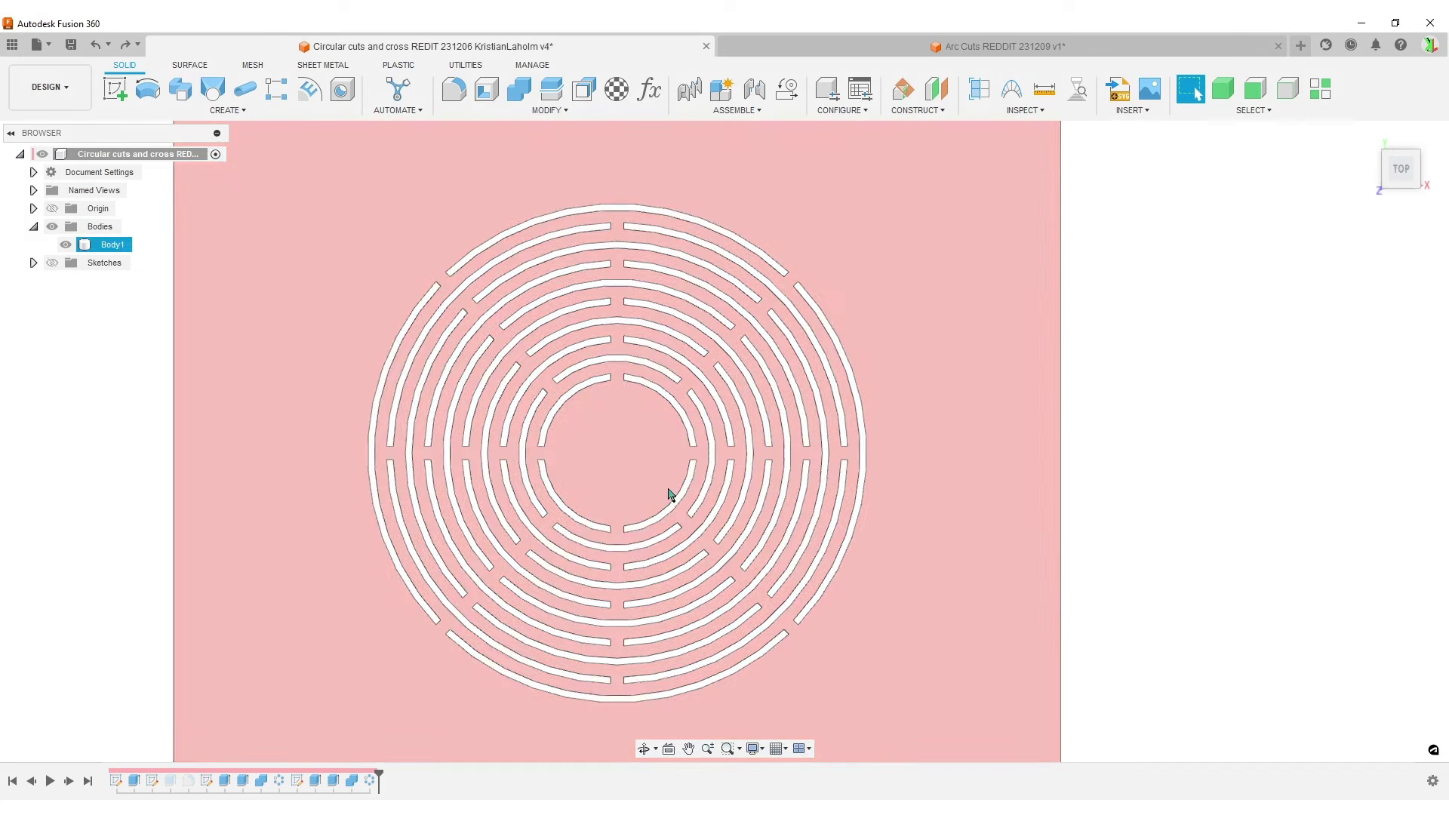
{"action": "scroll", "coordinate": [640, 485], "scroll_direction": "up", "scroll_amount": 2}
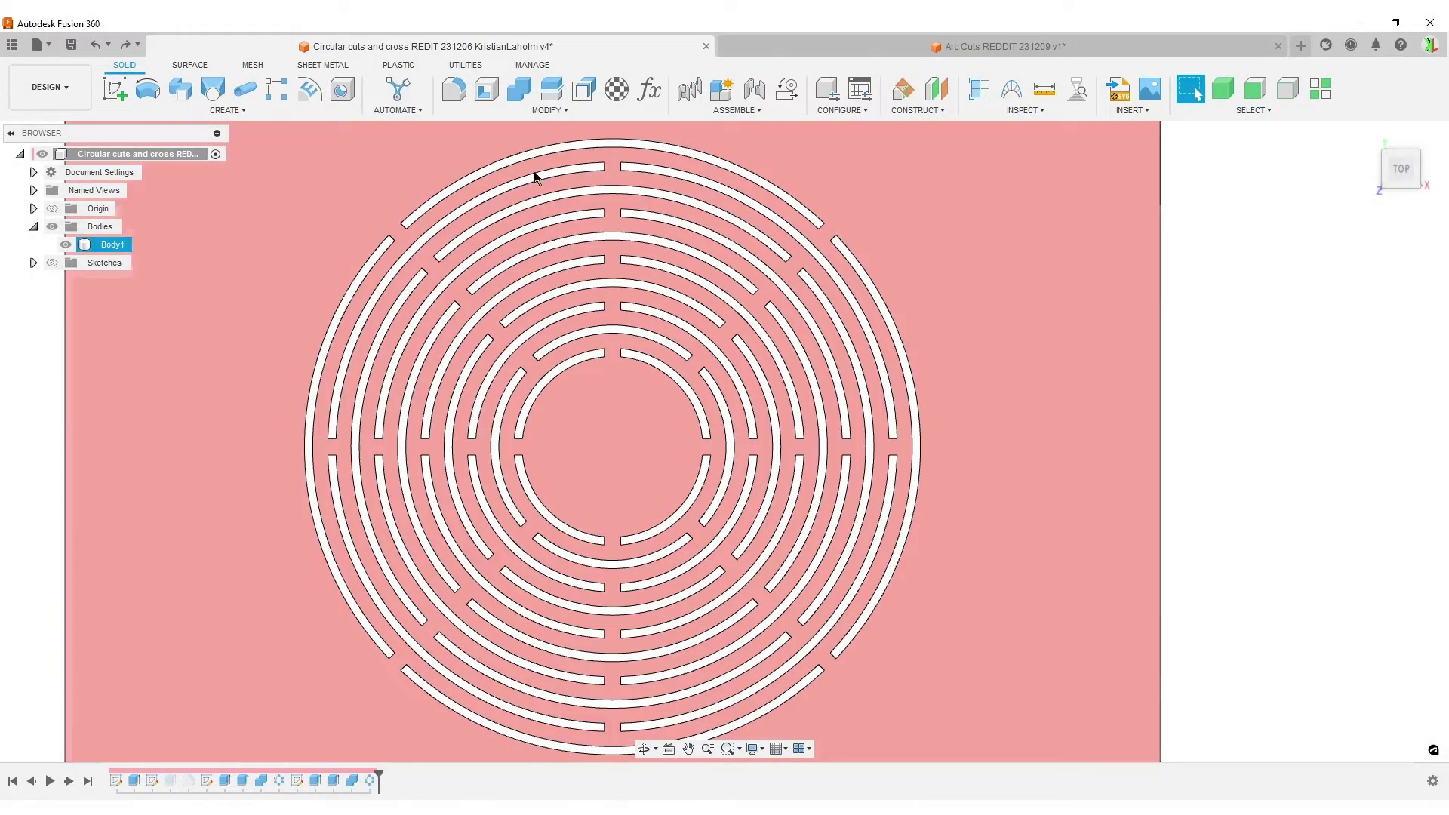
{"action": "left_click", "coordinate": [851, 52]}
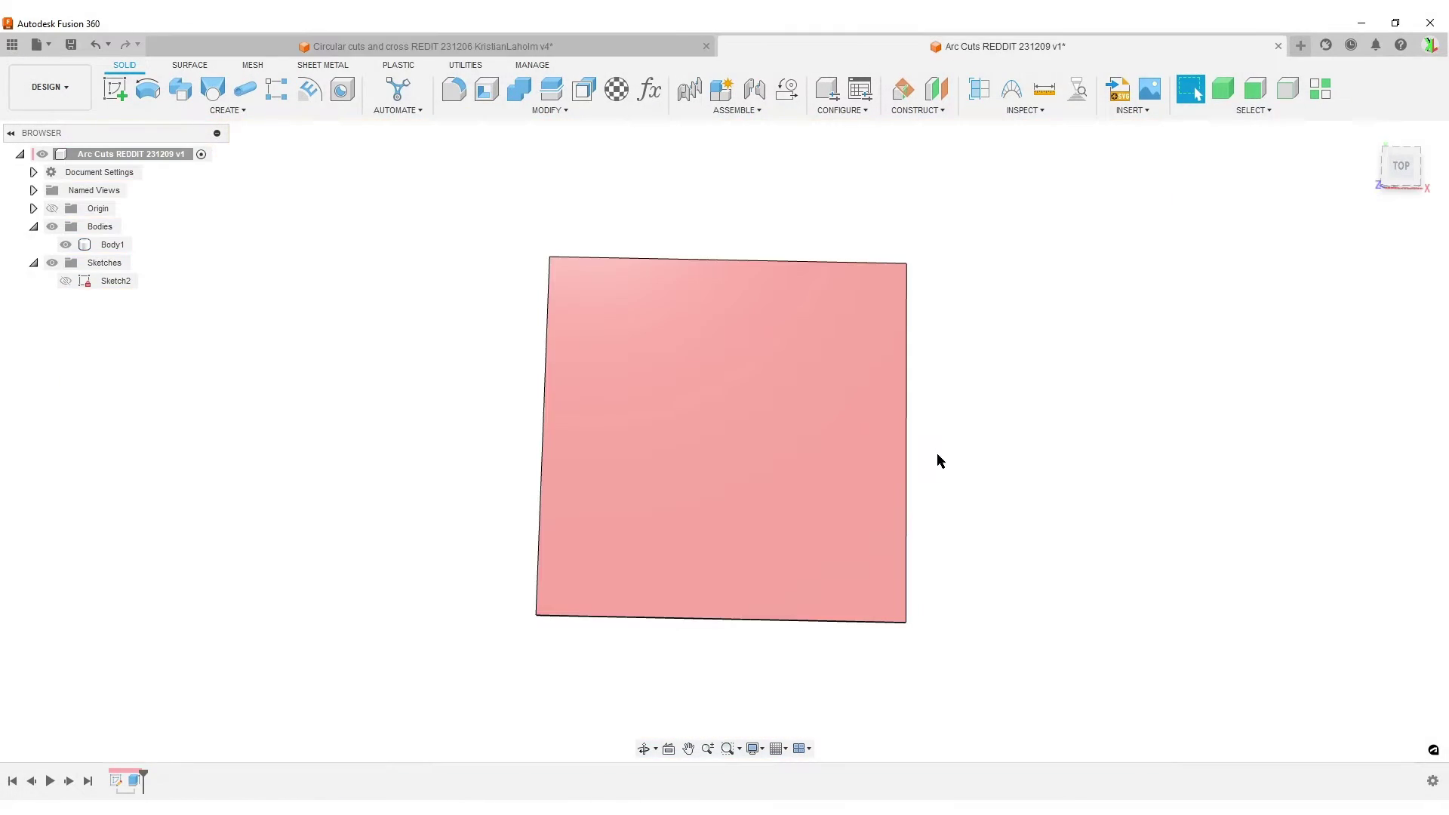
Hide the plate body and start a new sketch on the horizontal origin plane.
{"action": "left_click", "coordinate": [65, 245]}
{"action": "left_click", "coordinate": [117, 91]}
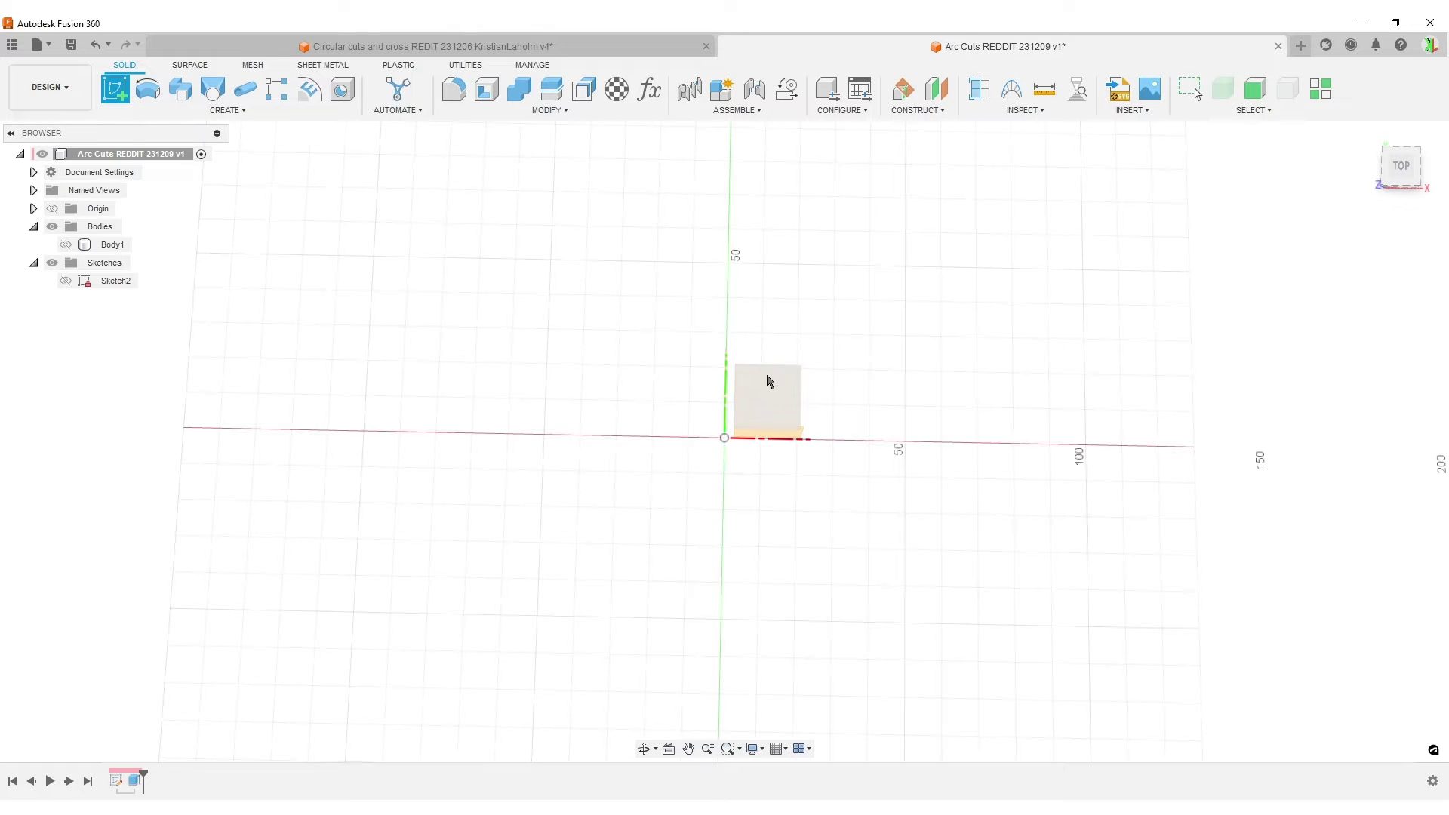
{"action": "left_click", "coordinate": [767, 381]}
Sketch two lines from the origin: a horizontal one about 100 mm long toward negative X and a vertical one about 72 mm long upward.
{"action": "key", "text": "l"}
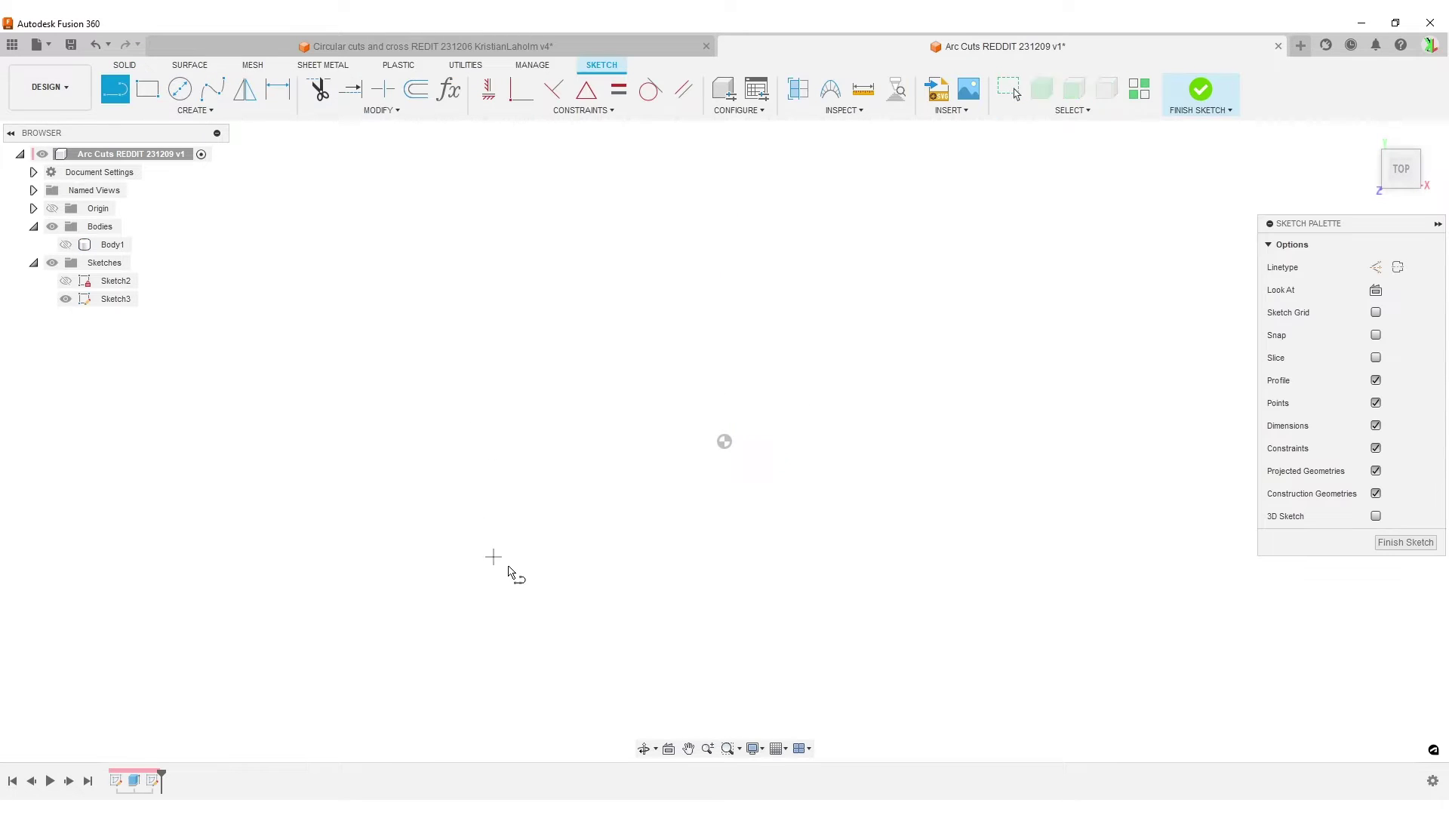
{"action": "mouse_move", "coordinate": [725, 441]}
{"action": "left_mouse_down"}
{"action": "mouse_move", "coordinate": [533, 460]}
{"action": "mouse_move", "coordinate": [366, 447]}
{"action": "left_mouse_up"}
{"action": "key", "text": "Escape"}
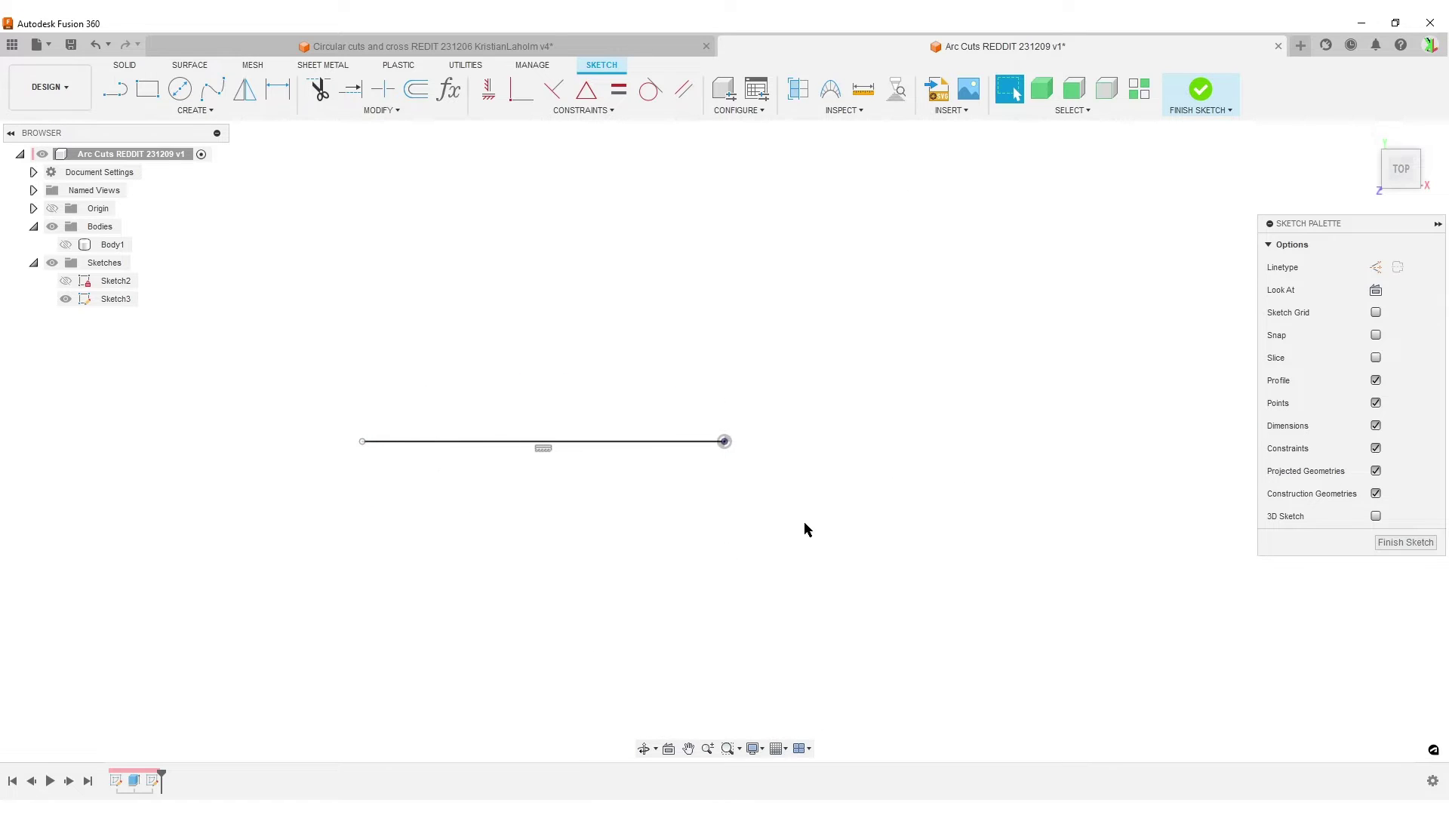
{"action": "key", "text": "l"}
{"action": "left_click", "coordinate": [725, 441]}
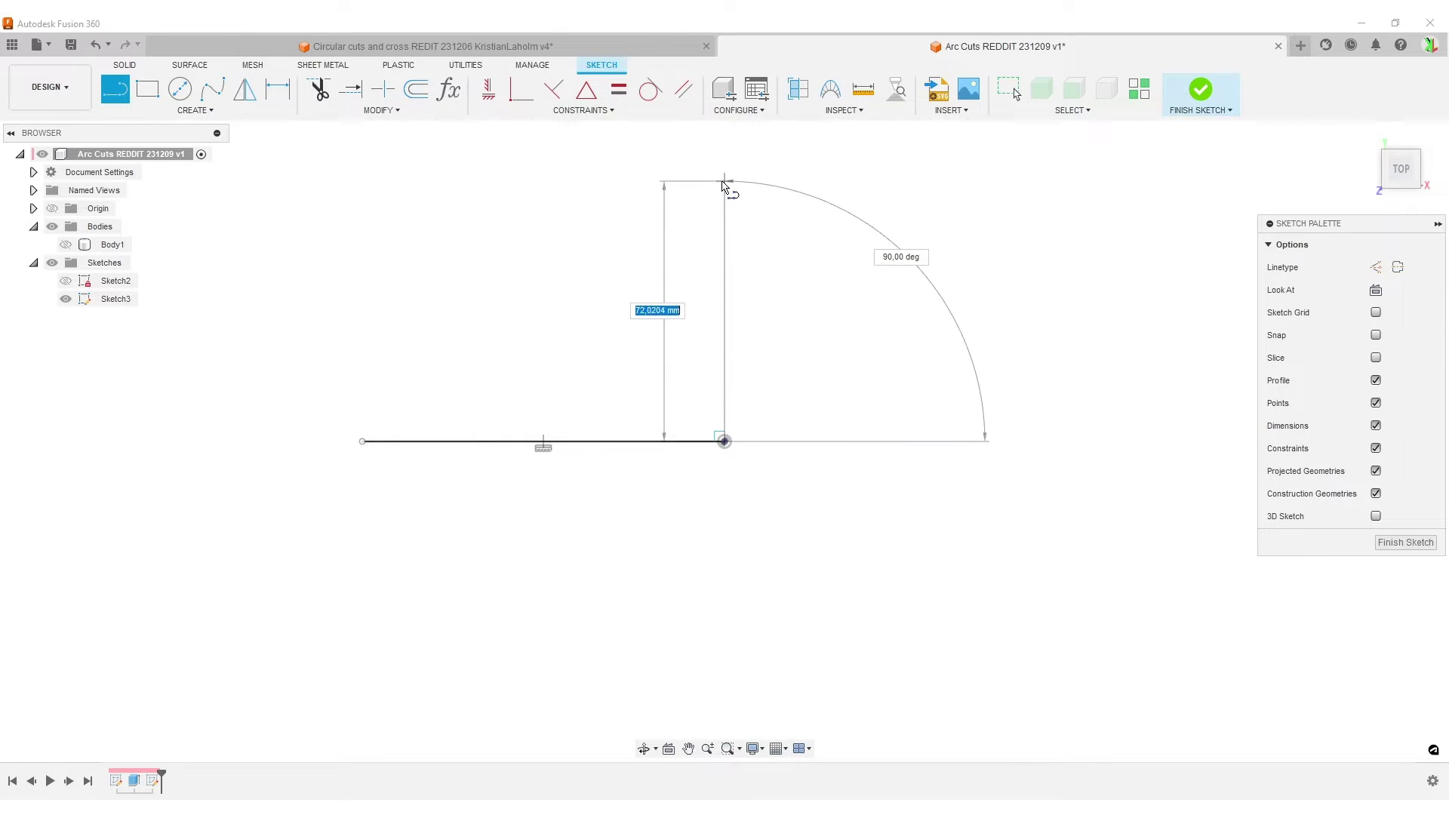
{"action": "left_click", "coordinate": [724, 181]}
{"action": "key", "text": "Escape"}
Apply an equal constraint between the horizontal and vertical lines.
{"action": "left_click", "coordinate": [620, 100]}
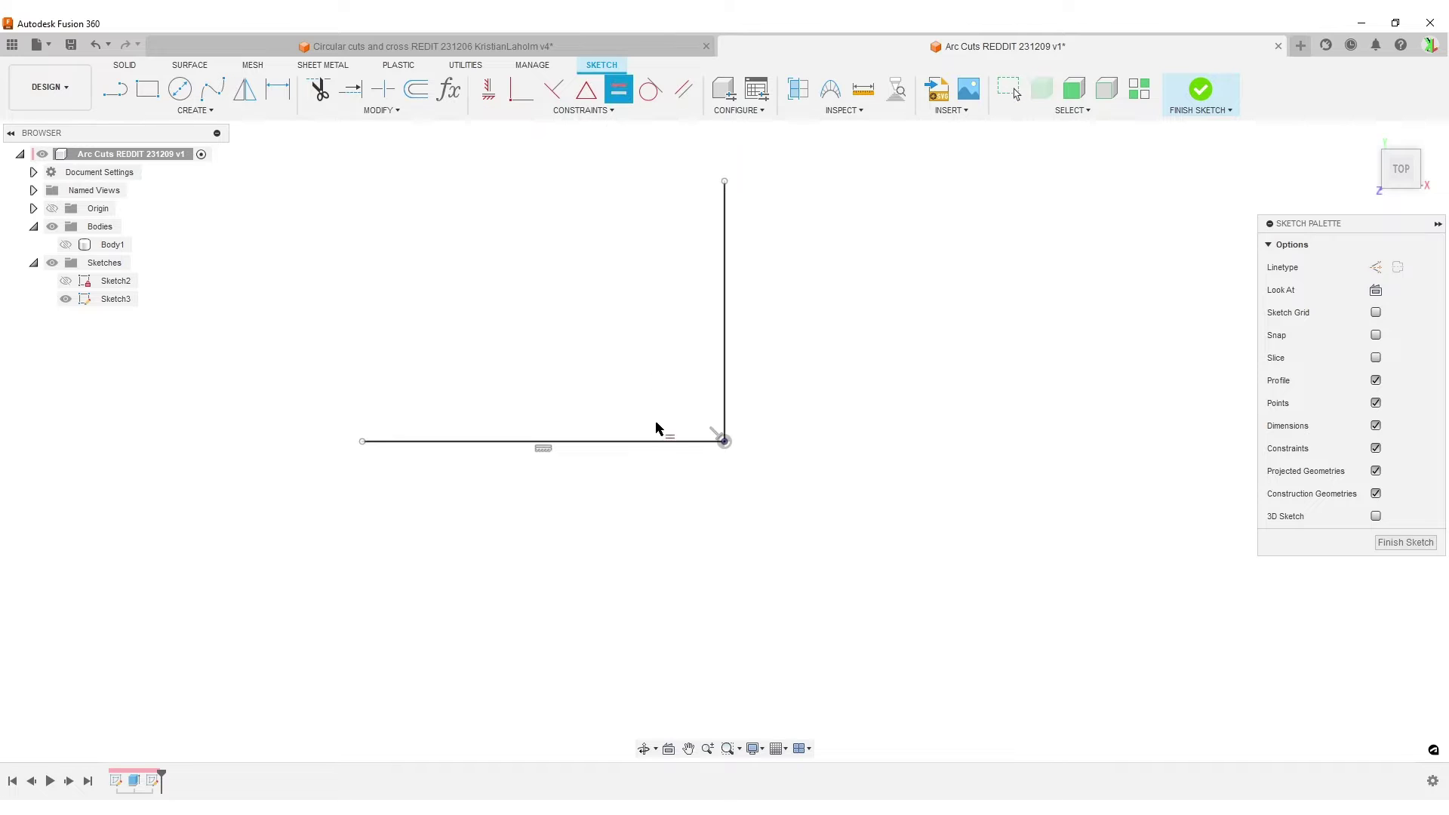
{"action": "left_click", "coordinate": [655, 441]}
{"action": "left_click", "coordinate": [723, 308]}
{"action": "scroll", "coordinate": [806, 427], "scroll_direction": "down", "scroll_amount": 2}
{"action": "scroll", "coordinate": [793, 452], "scroll_direction": "down", "scroll_amount": 1}
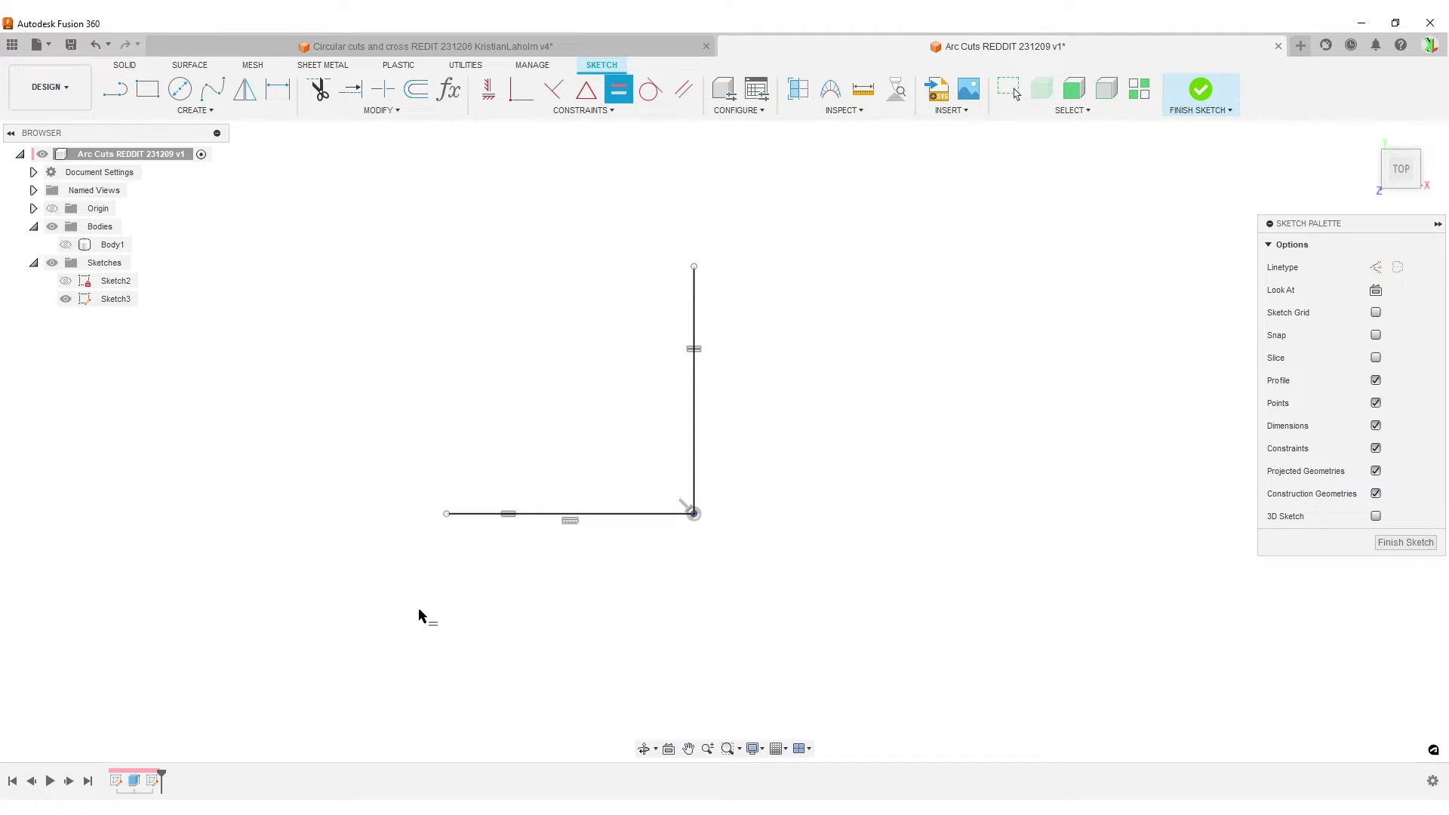
Dimension the horizontal line at 50 mm with an expression based on the square's size parameter.
{"action": "key", "text": "d"}
{"action": "left_click", "coordinate": [655, 514]}
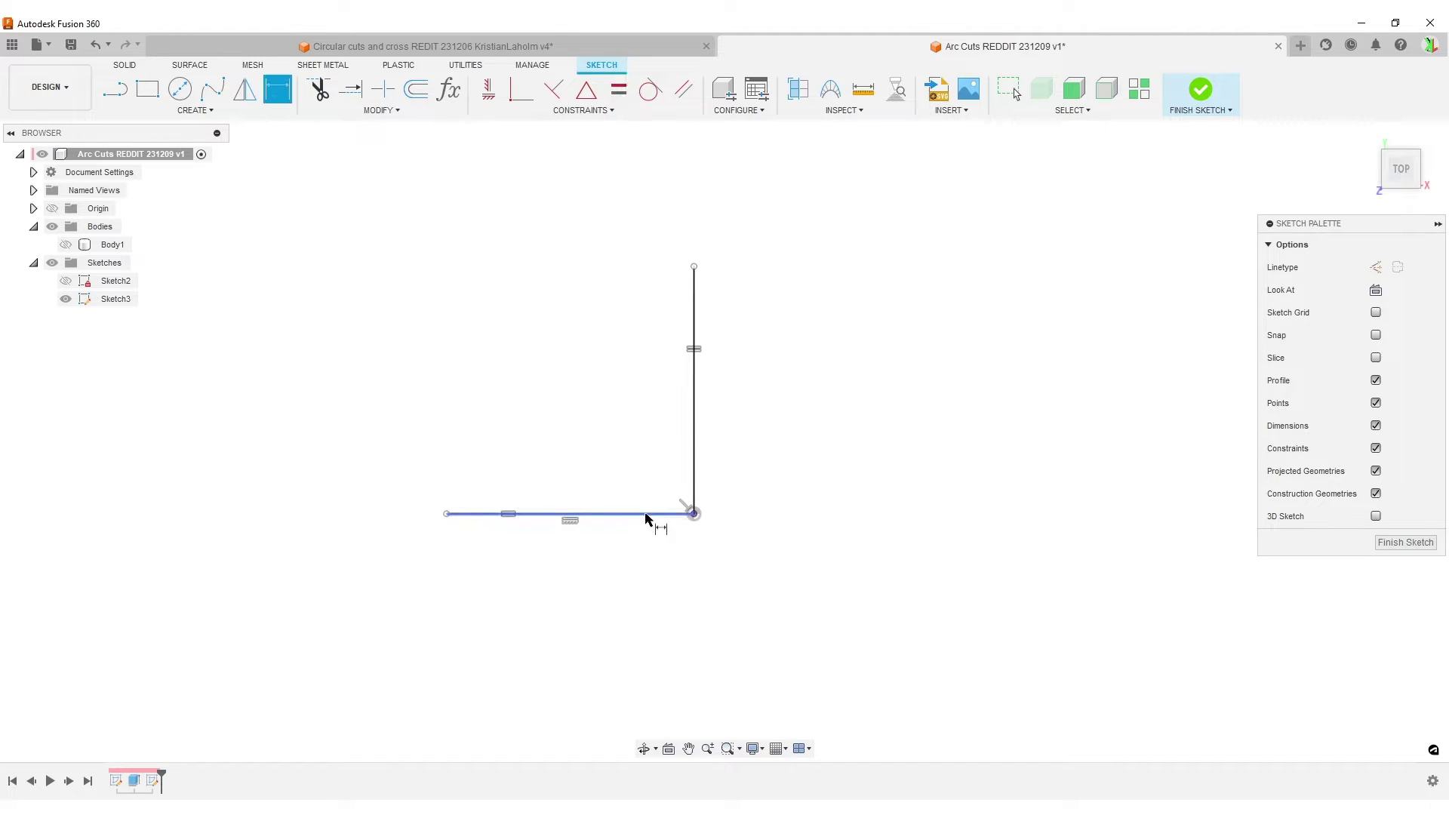
{"action": "left_click", "coordinate": [625, 642]}
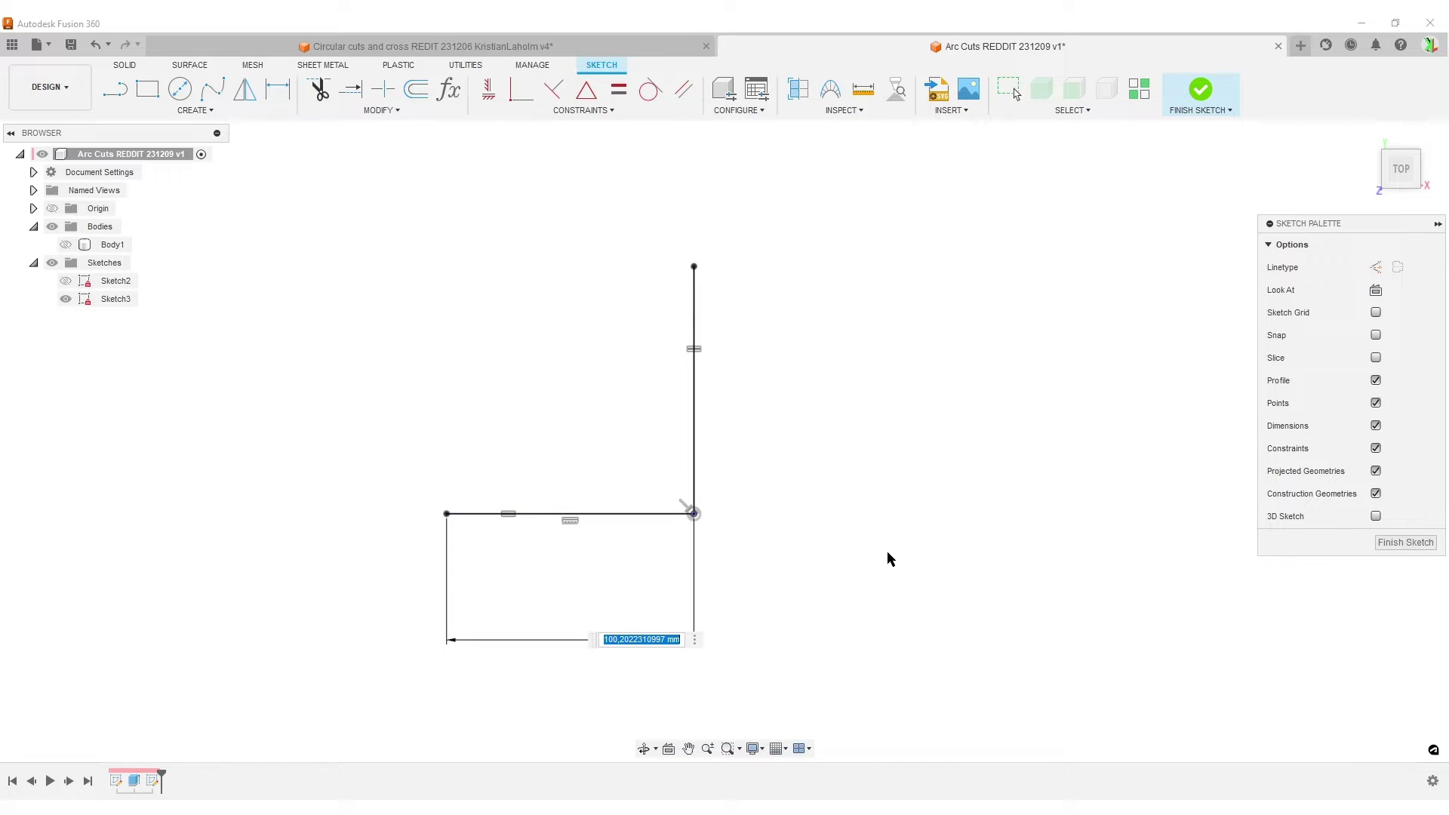
{"action": "type", "text": "Sq"}
{"action": "key", "text": "Return"}
{"action": "key", "text": "Return"}
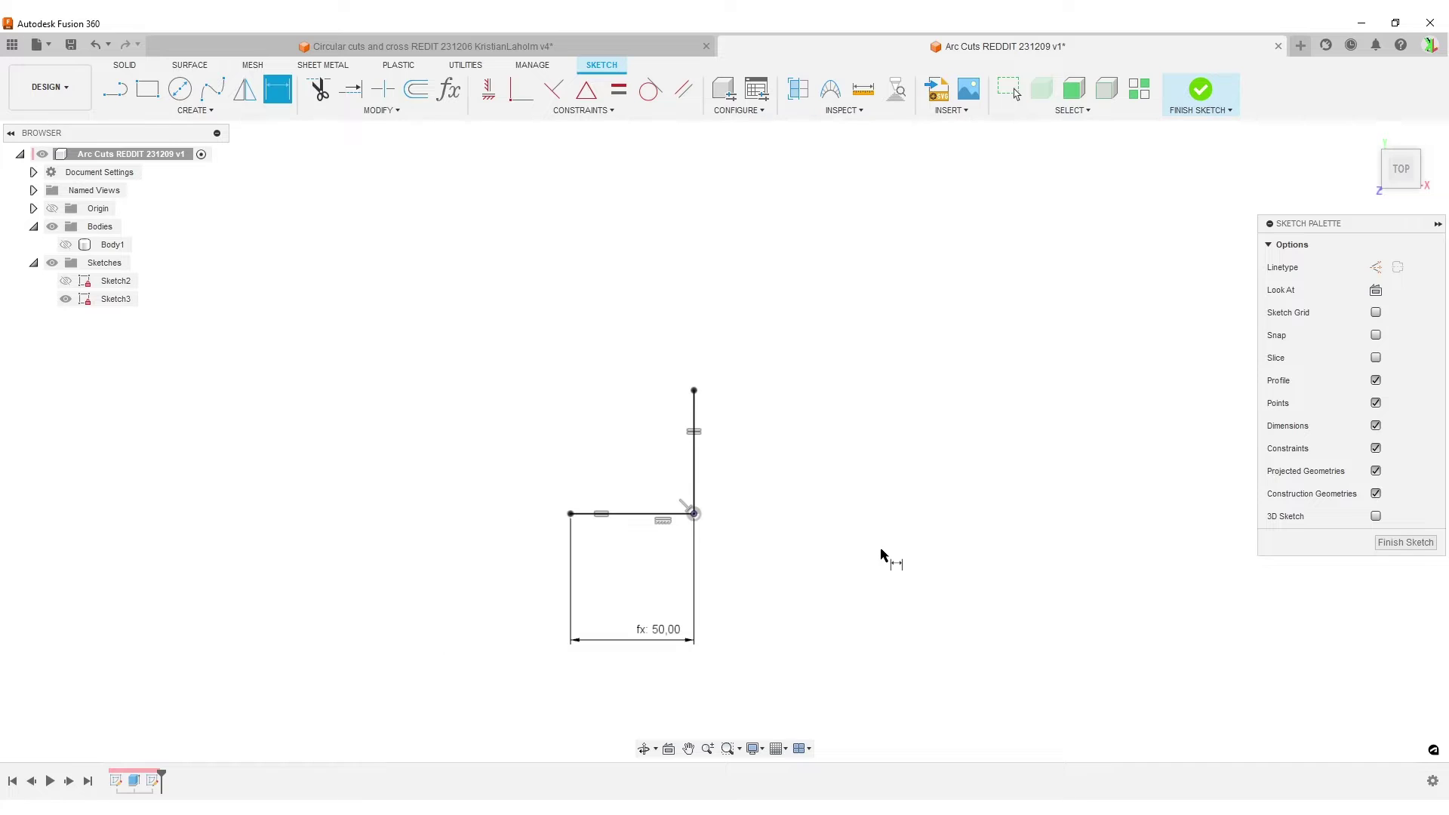
Temporarily show the plate body to check the two sketch lines against its edges, and hide it again.
{"action": "scroll", "coordinate": [634, 638], "scroll_direction": "up", "scroll_amount": 1}
{"action": "scroll", "coordinate": [634, 637], "scroll_direction": "up", "scroll_amount": 3}
{"action": "middle_click_drag", "start_coordinate": [883, 378], "coordinate": [798, 517]}
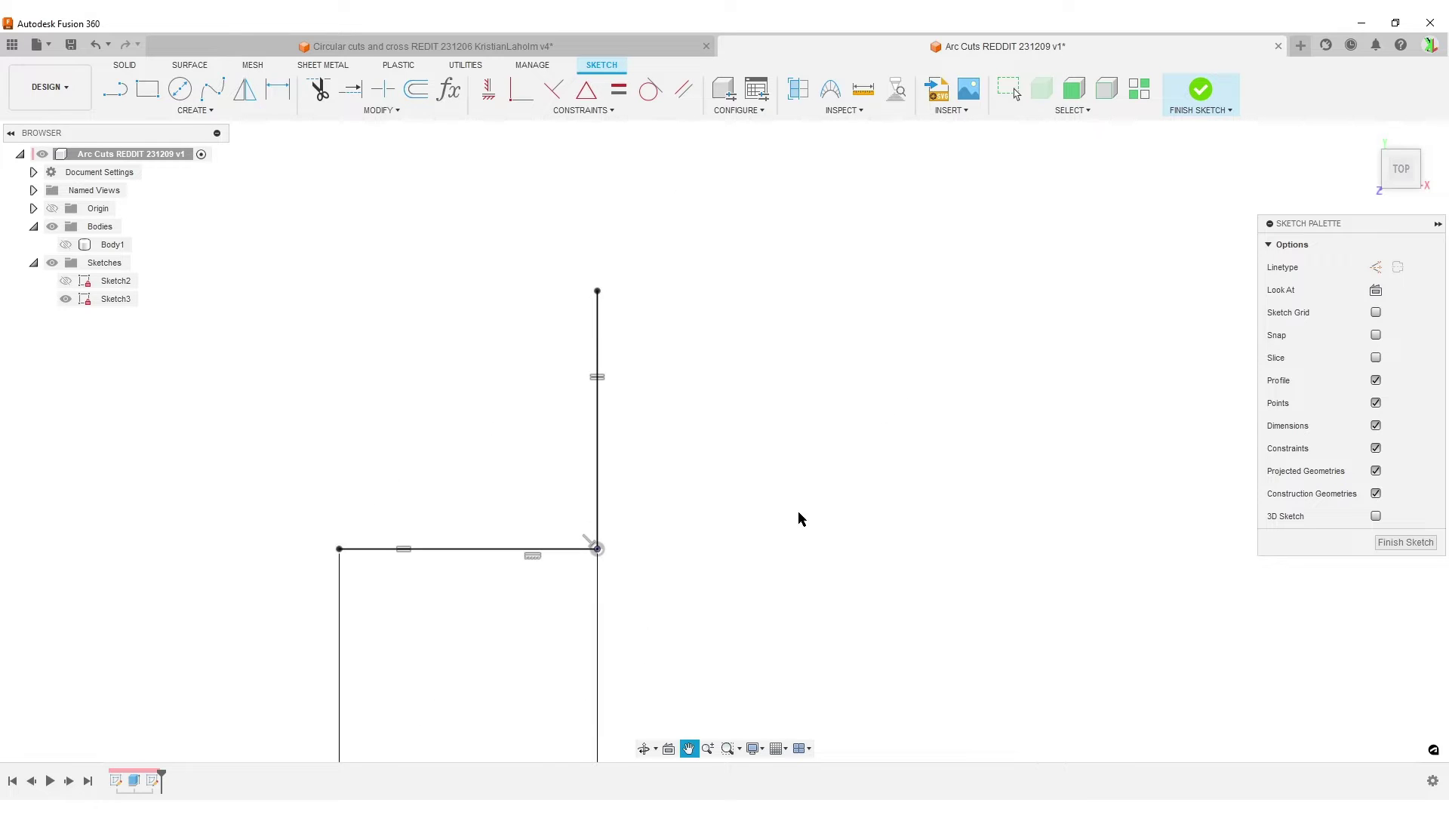
{"action": "middle_click_drag", "start_coordinate": [740, 566], "coordinate": [790, 491]}
{"action": "key", "text": "d"}
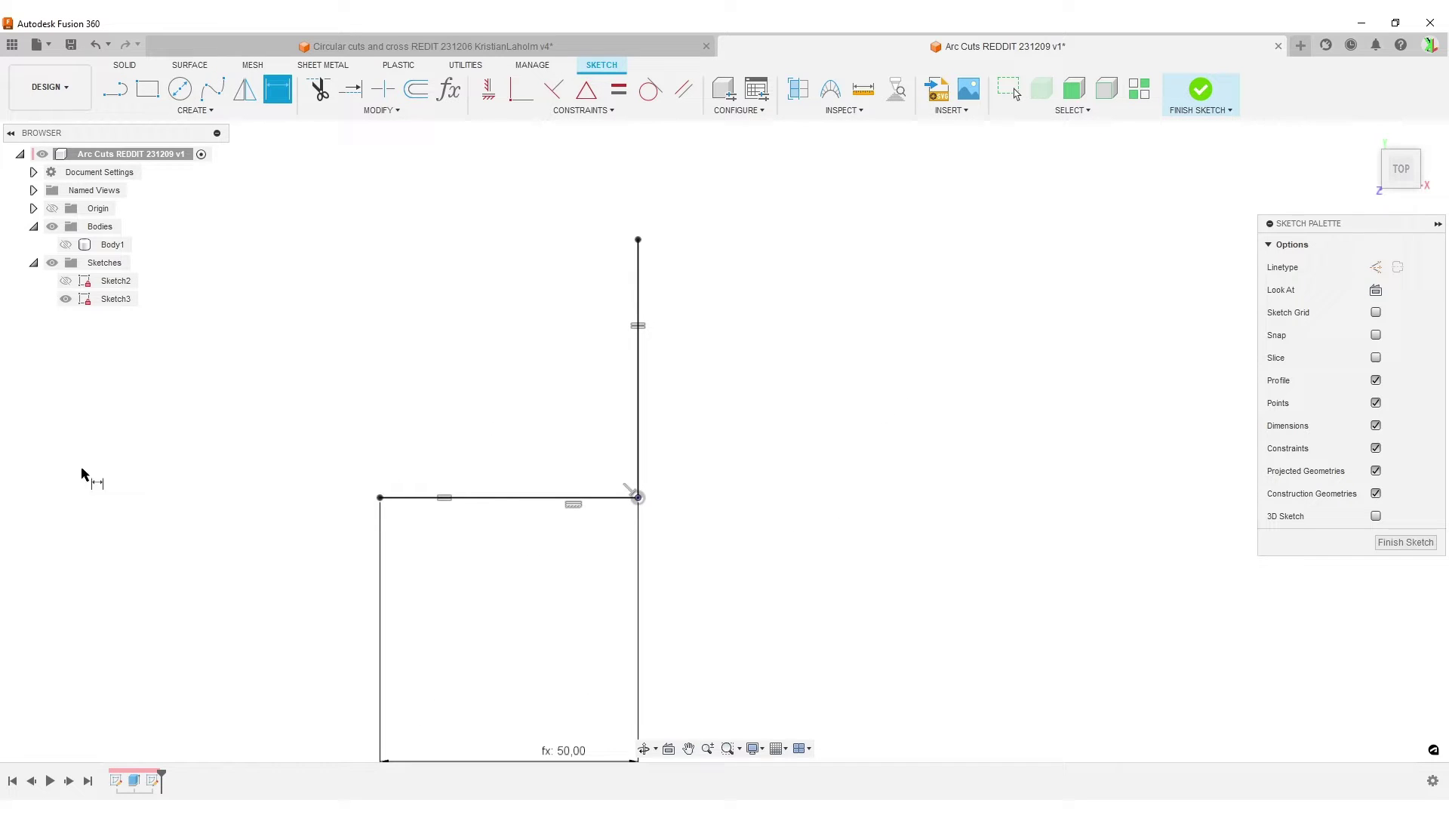
{"action": "left_click", "coordinate": [66, 245]}
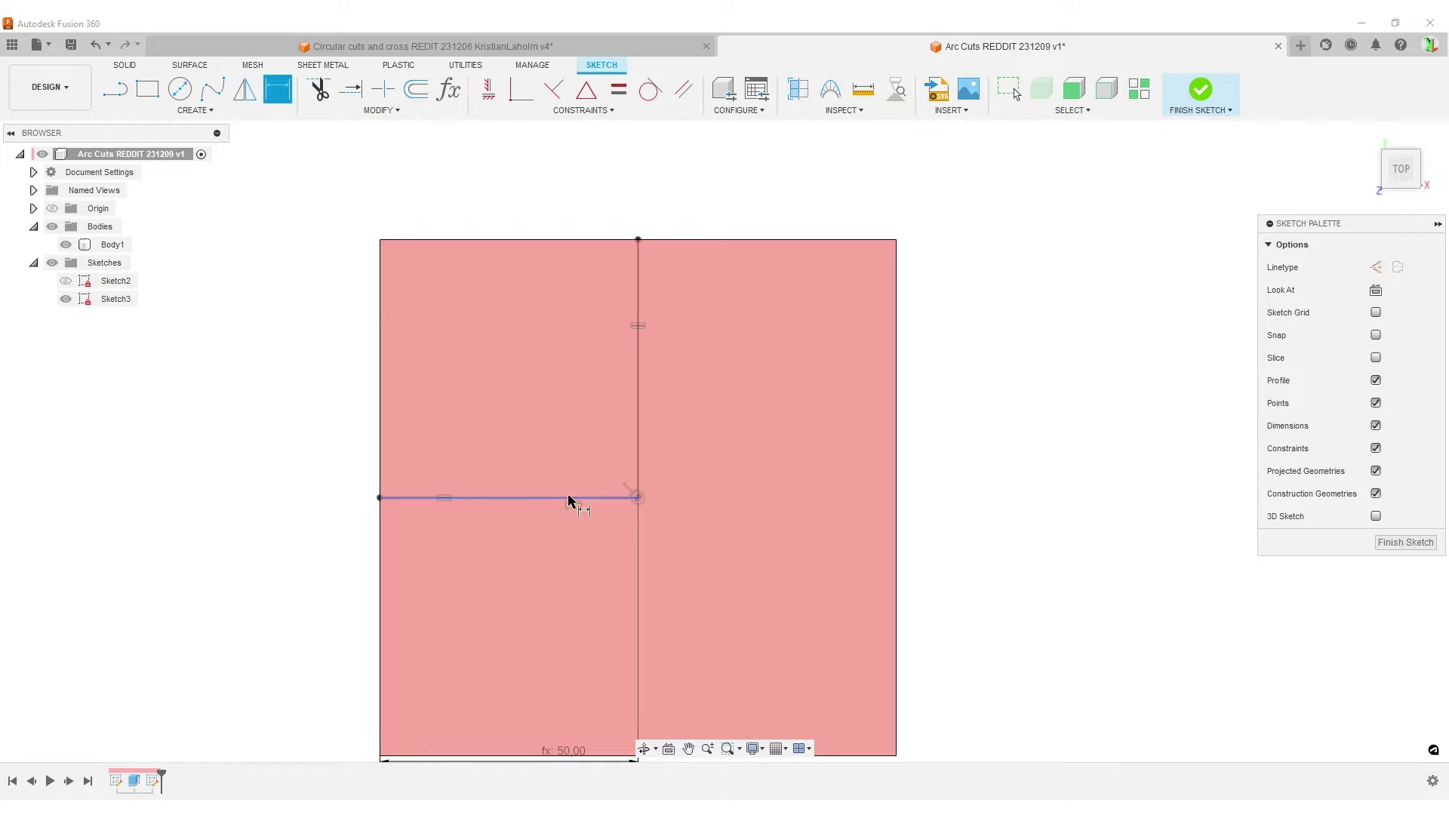
{"action": "left_click", "coordinate": [65, 244]}
{"action": "scroll", "coordinate": [872, 375], "scroll_direction": "down", "scroll_amount": 2}
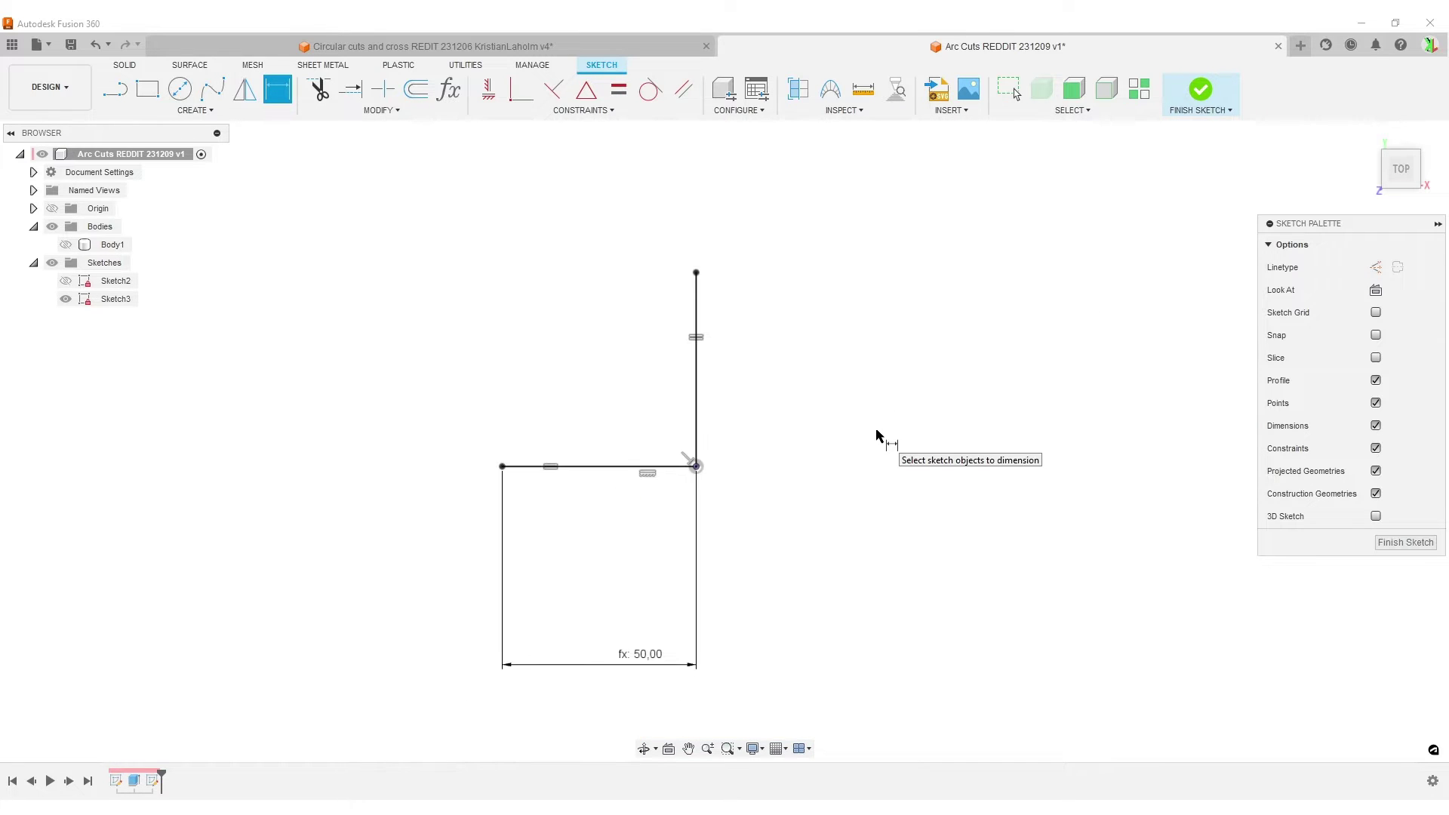
{"action": "scroll", "coordinate": [860, 440], "scroll_direction": "up", "scroll_amount": 2}
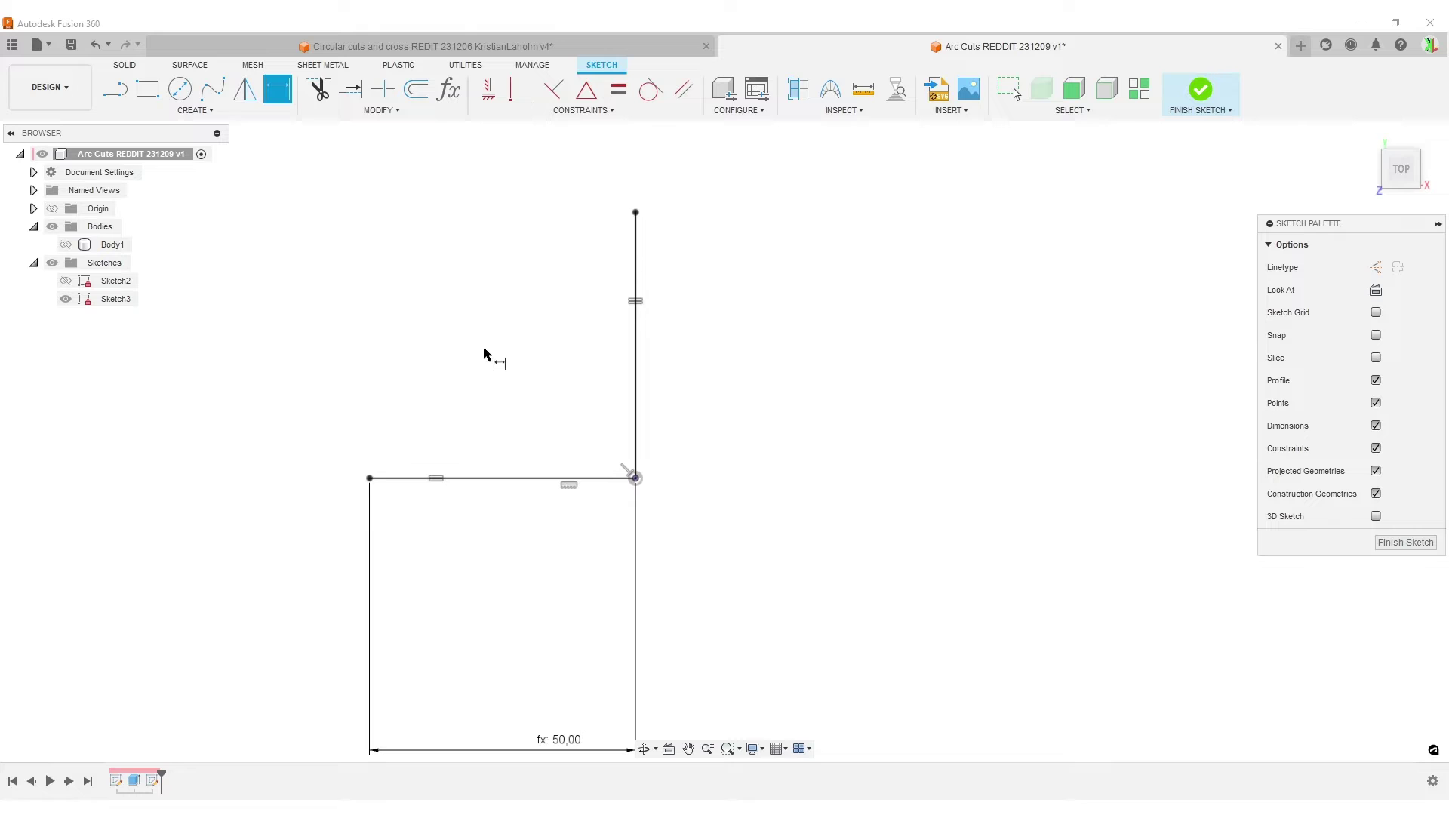
Sketch a quarter-circle center point arc about 18 mm in radius, centred on the origin, between the horizontal and vertical lines.
{"action": "left_click", "coordinate": [181, 115]}
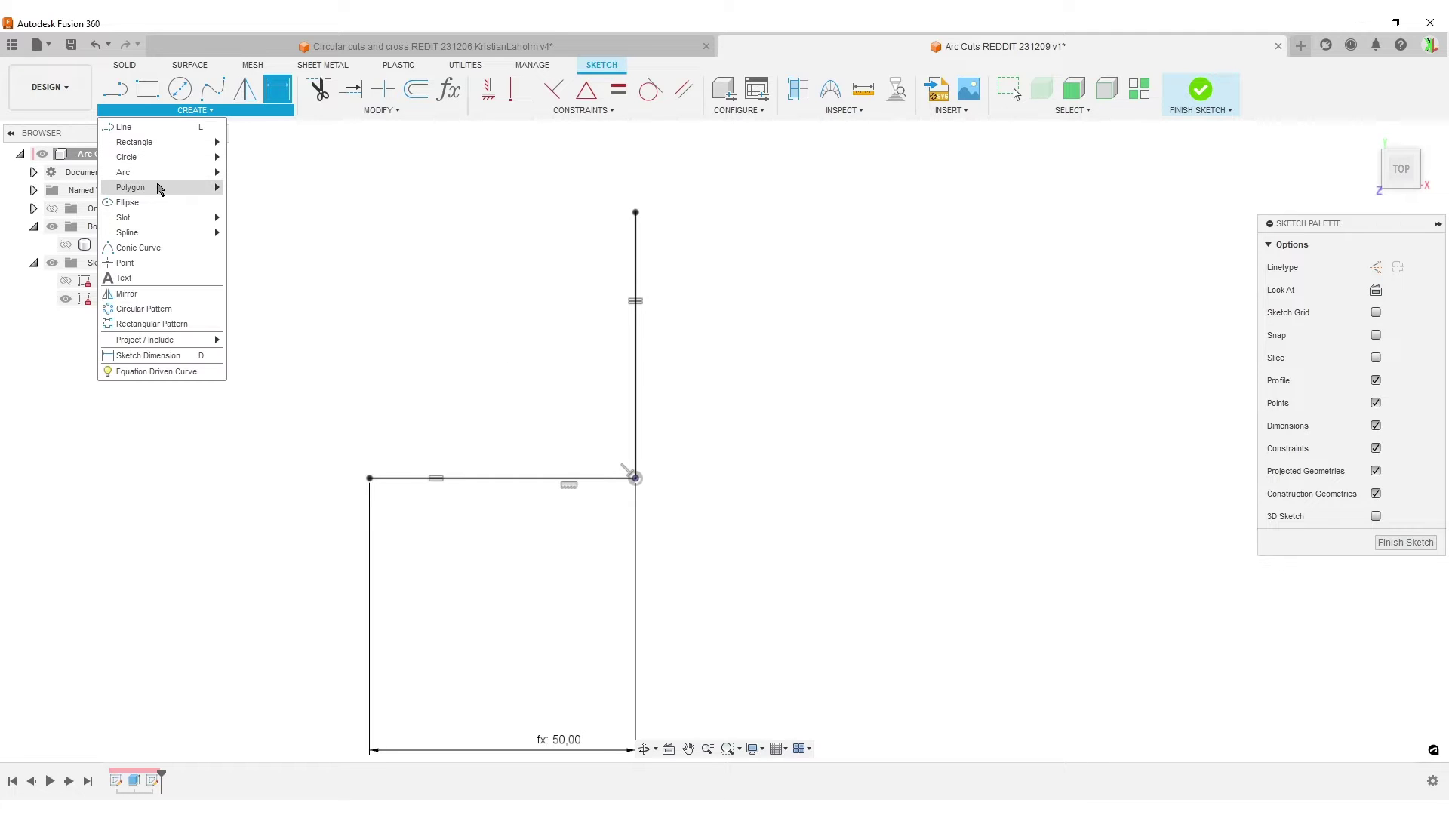
{"action": "mouse_move", "coordinate": [192, 176]}
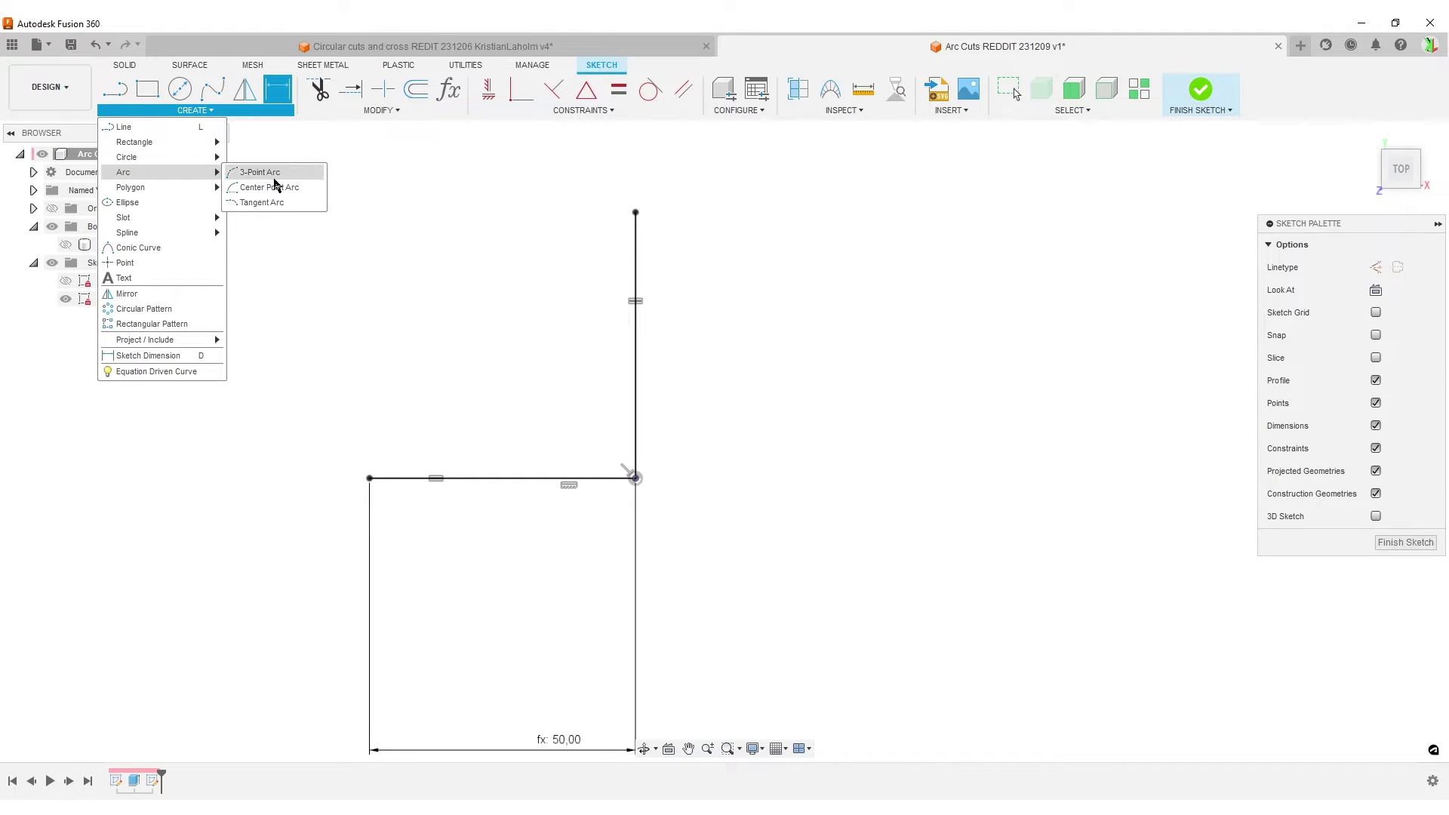
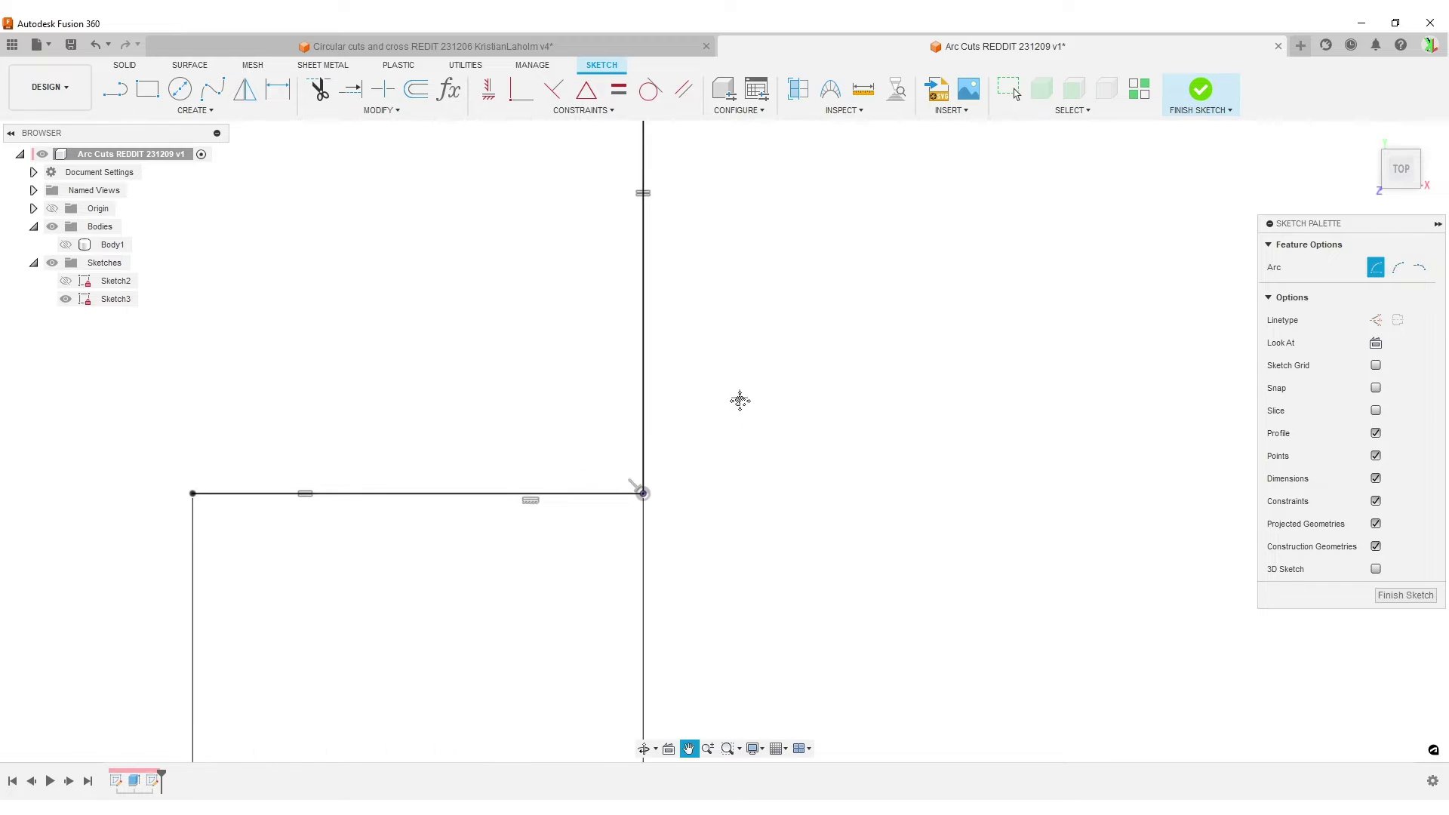
{"action": "middle_click_drag", "start_coordinate": [740, 492], "coordinate": [763, 592]}
{"action": "scroll", "coordinate": [757, 569], "scroll_direction": "down", "scroll_amount": 2}
{"action": "scroll", "coordinate": [768, 538], "scroll_direction": "up", "scroll_amount": 2}
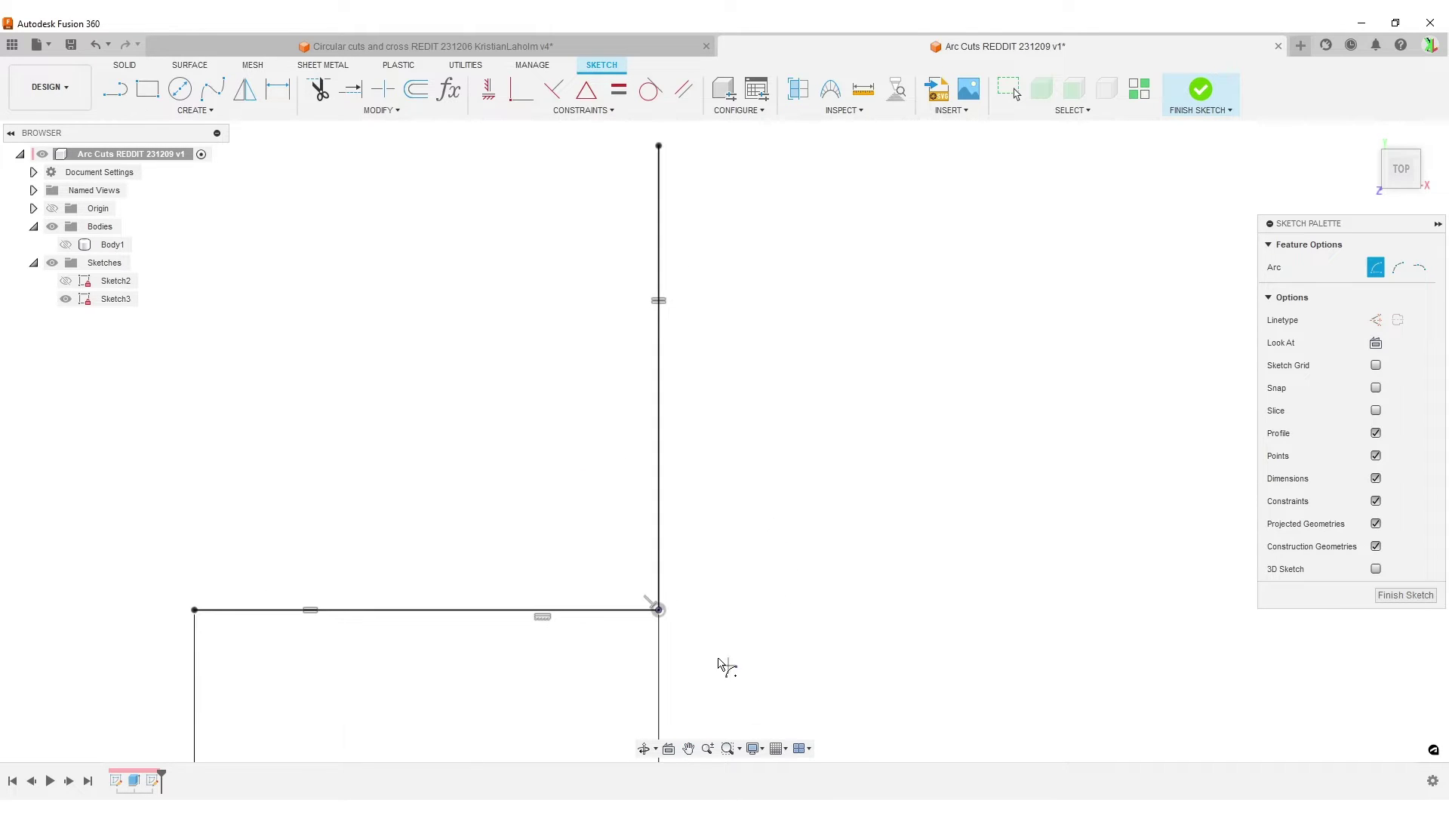
{"action": "left_click", "coordinate": [664, 612]}
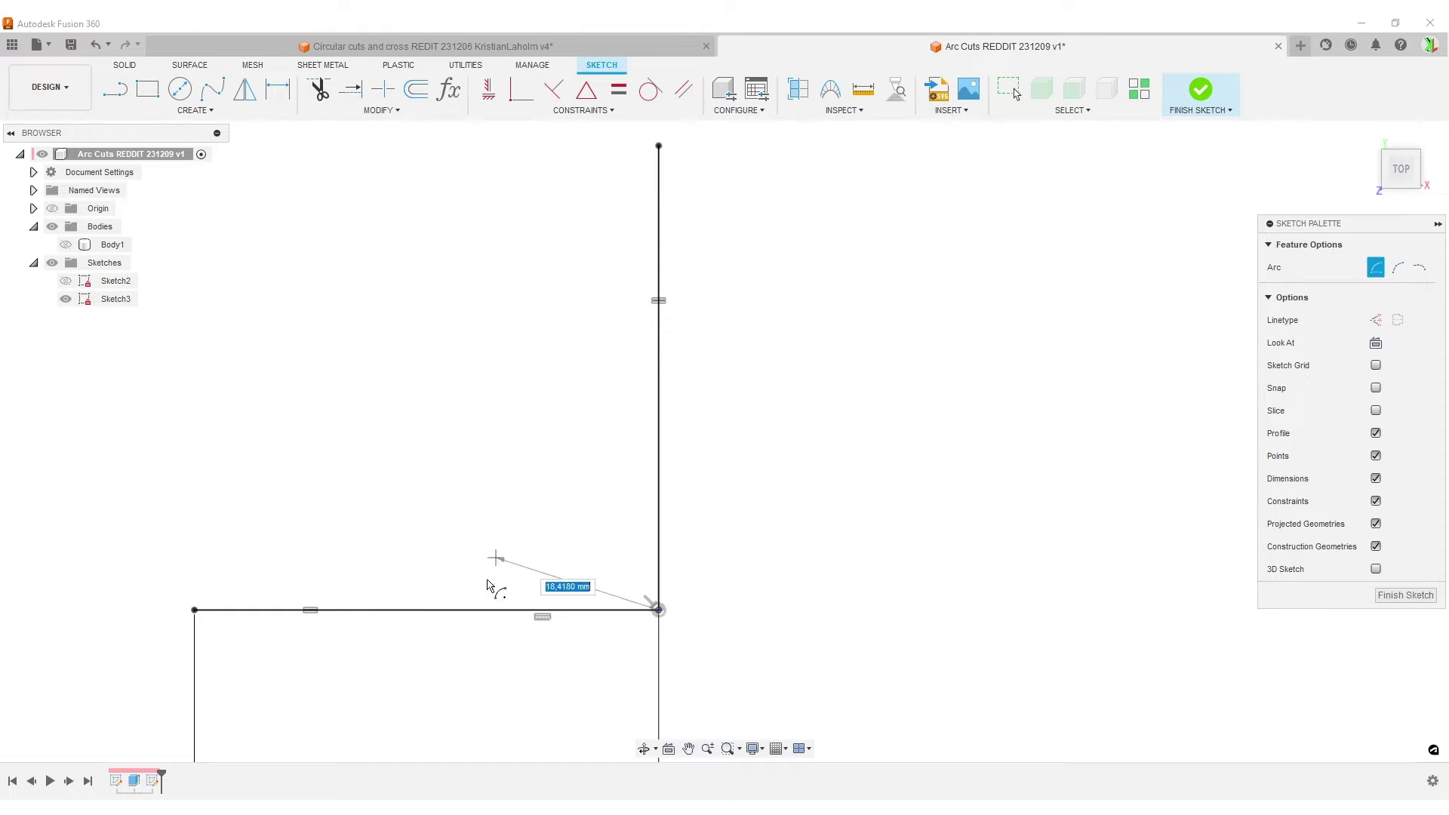
{"action": "left_click", "coordinate": [659, 444]}
{"action": "scroll", "coordinate": [857, 574], "scroll_direction": "down", "scroll_amount": 2}
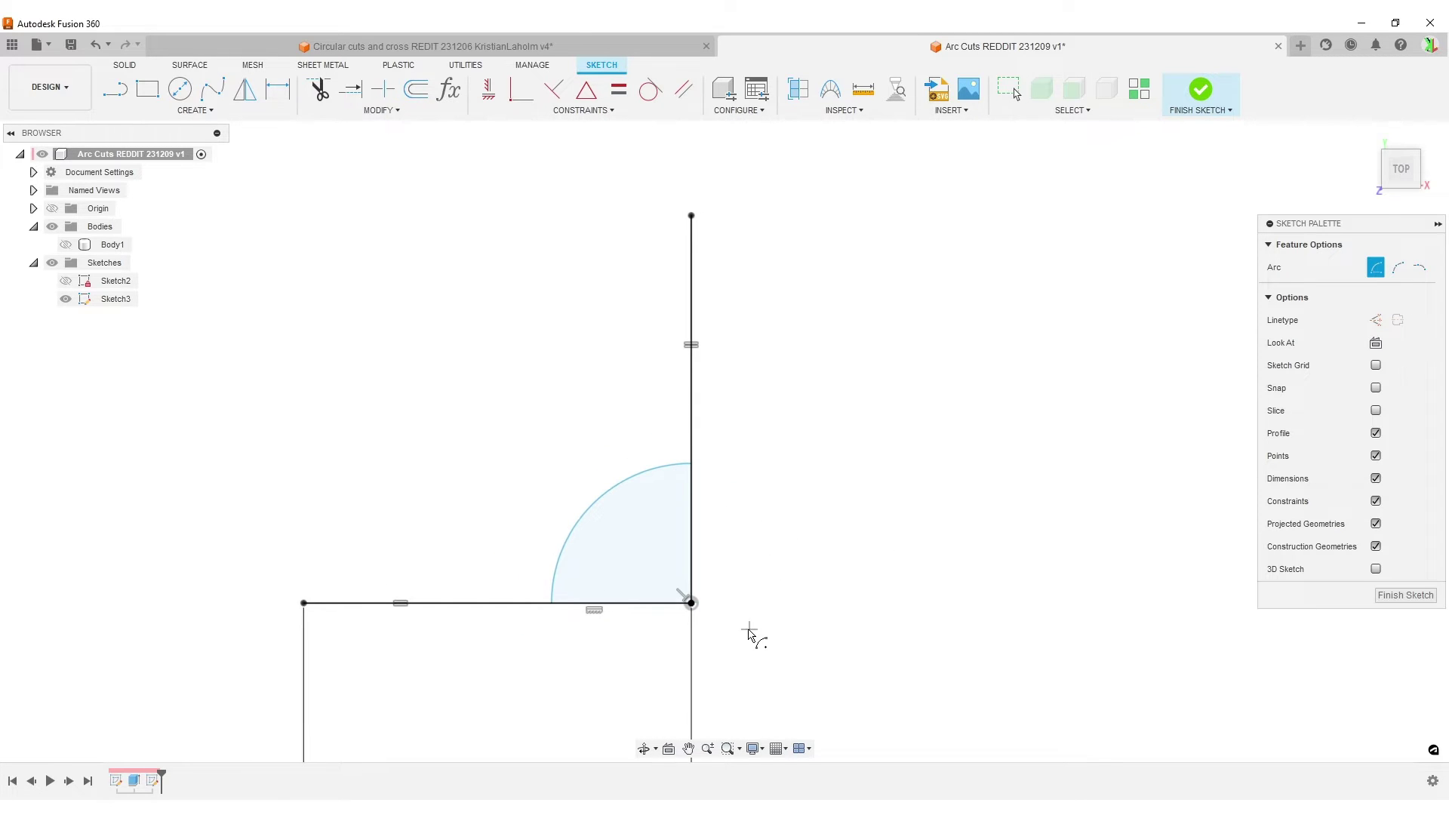
Sketch two larger center point arcs around the origin outside the quarter arc, about 27 mm and 36 mm in radius, with free ends.
{"action": "left_click", "coordinate": [691, 603]}
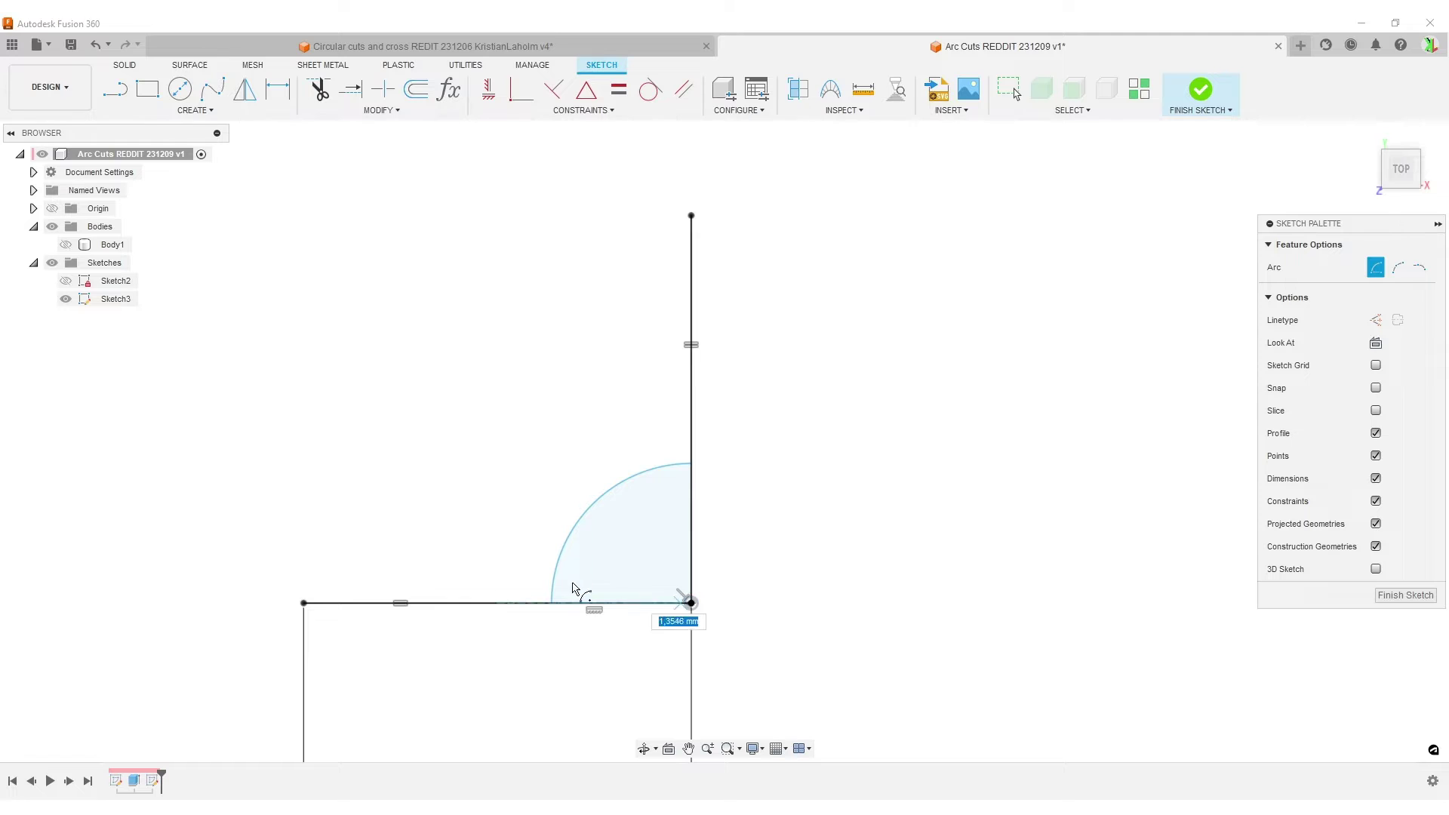
{"action": "left_click", "coordinate": [484, 636]}
{"action": "left_click", "coordinate": [633, 397]}
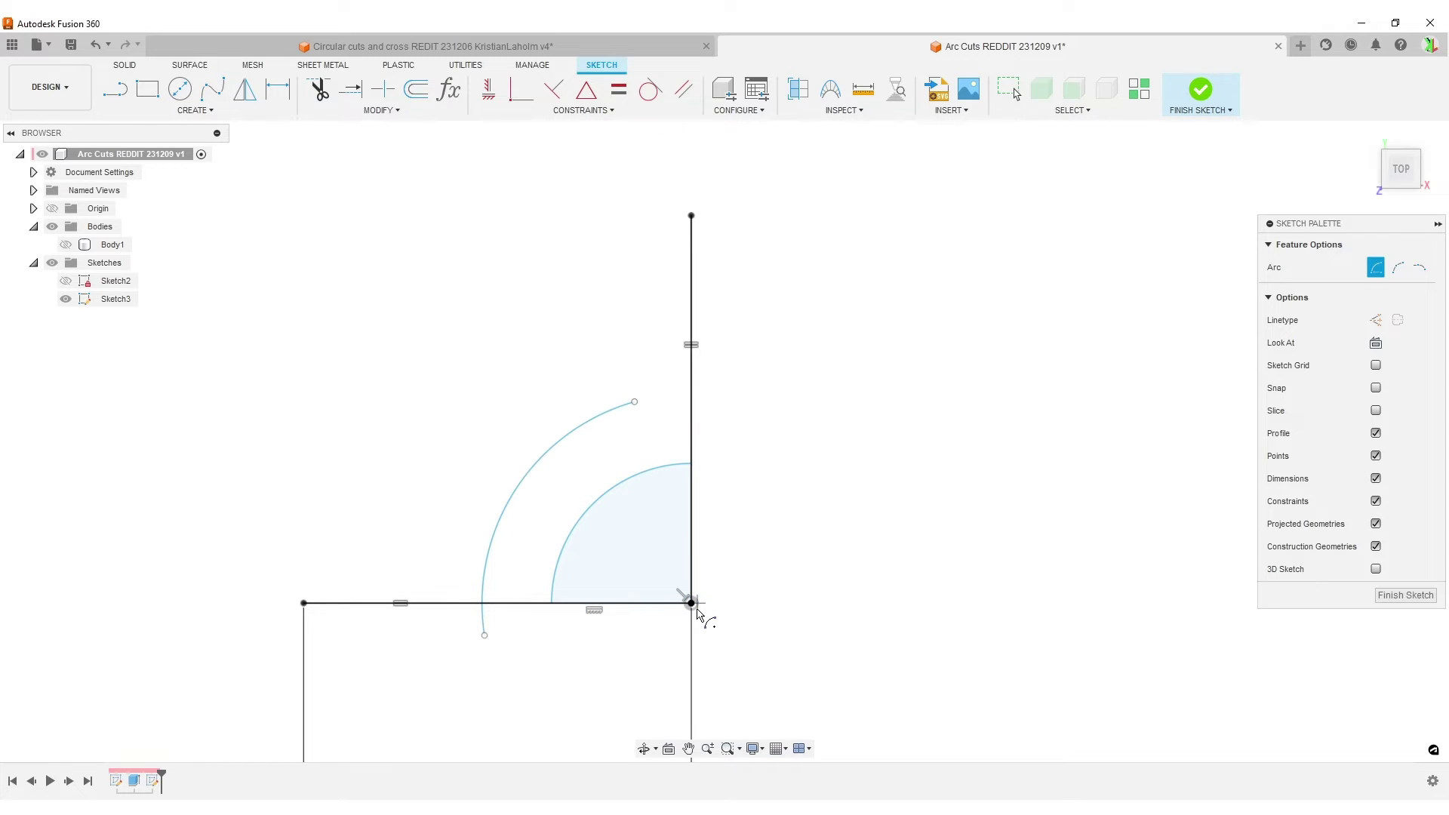
{"action": "left_click", "coordinate": [691, 603]}
{"action": "left_click", "coordinate": [414, 566]}
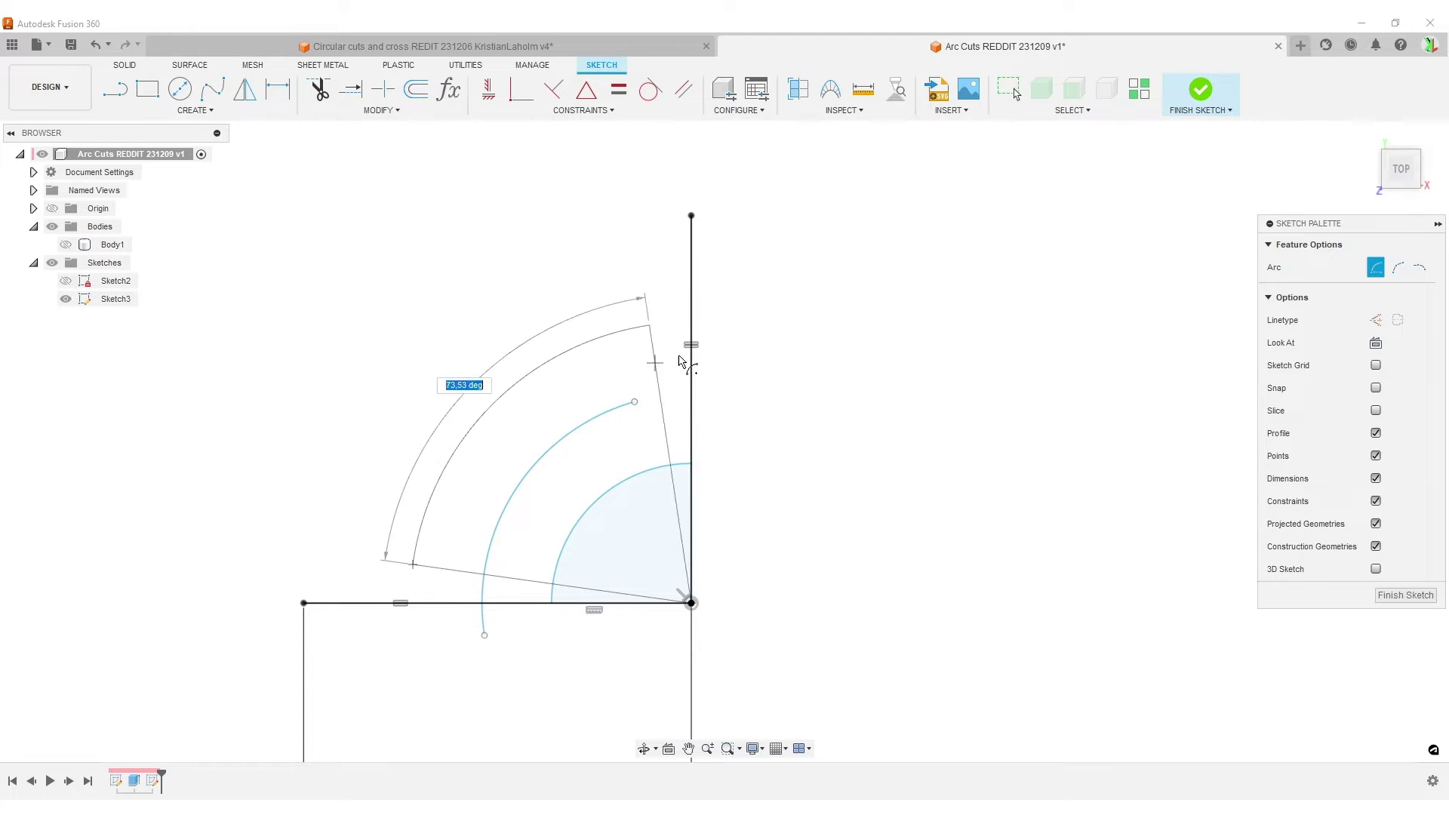
{"action": "left_click", "coordinate": [739, 344]}
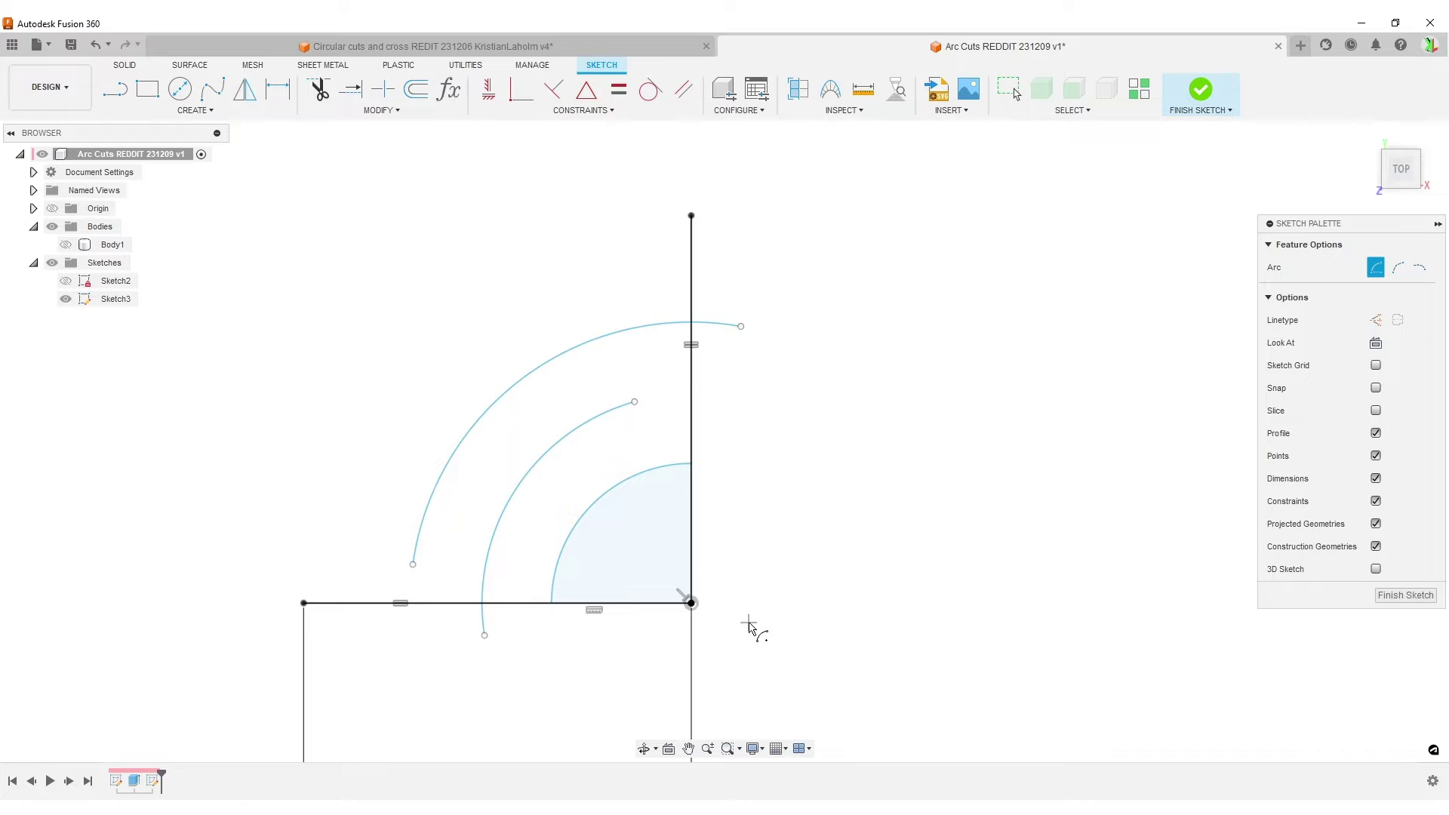
Sketch two outermost quarter-circle center point arcs around the origin, ending on both lines, the smaller about 42 mm in radius.
{"action": "left_click", "coordinate": [692, 603]}
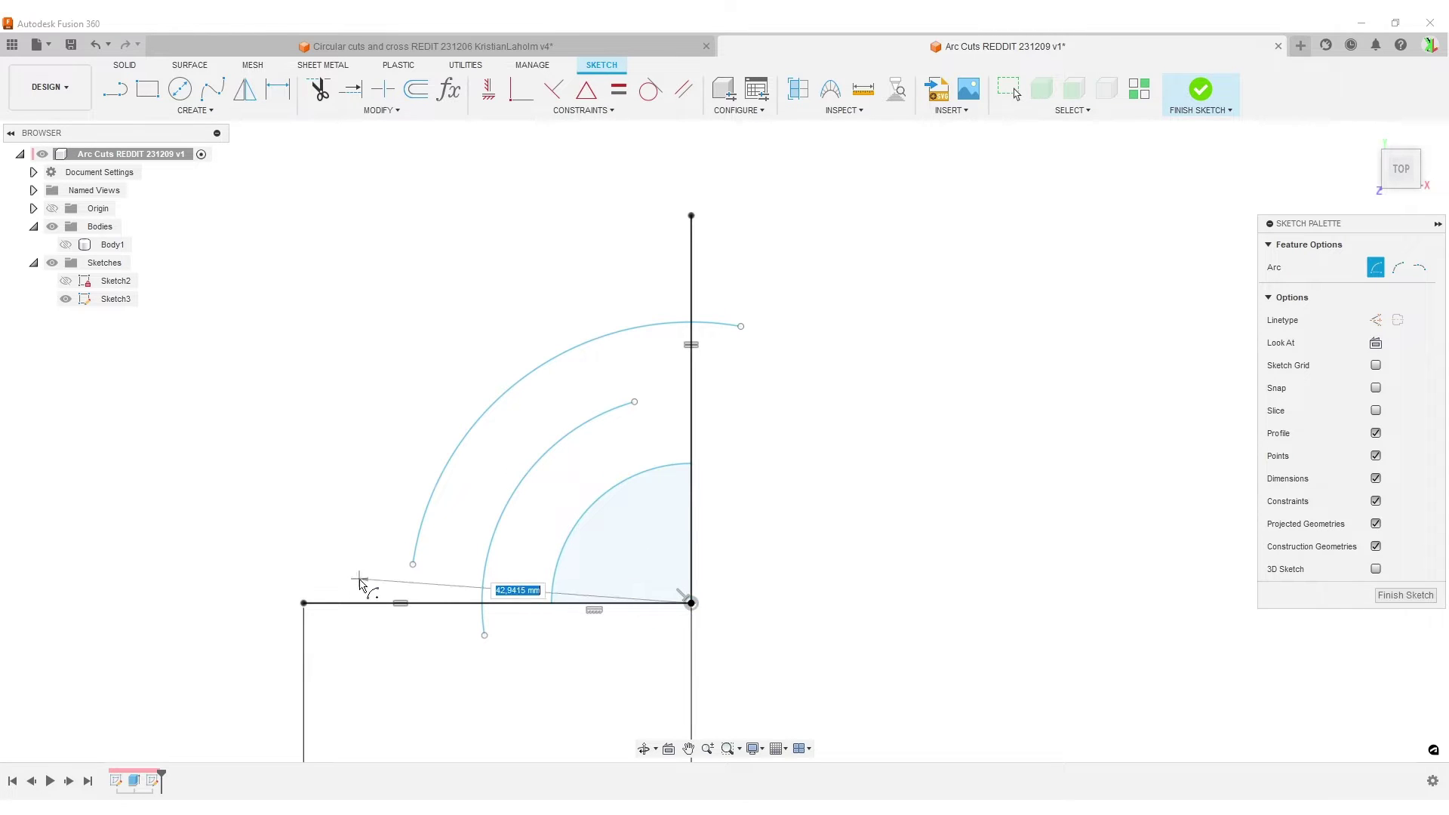
{"action": "left_click", "coordinate": [366, 603]}
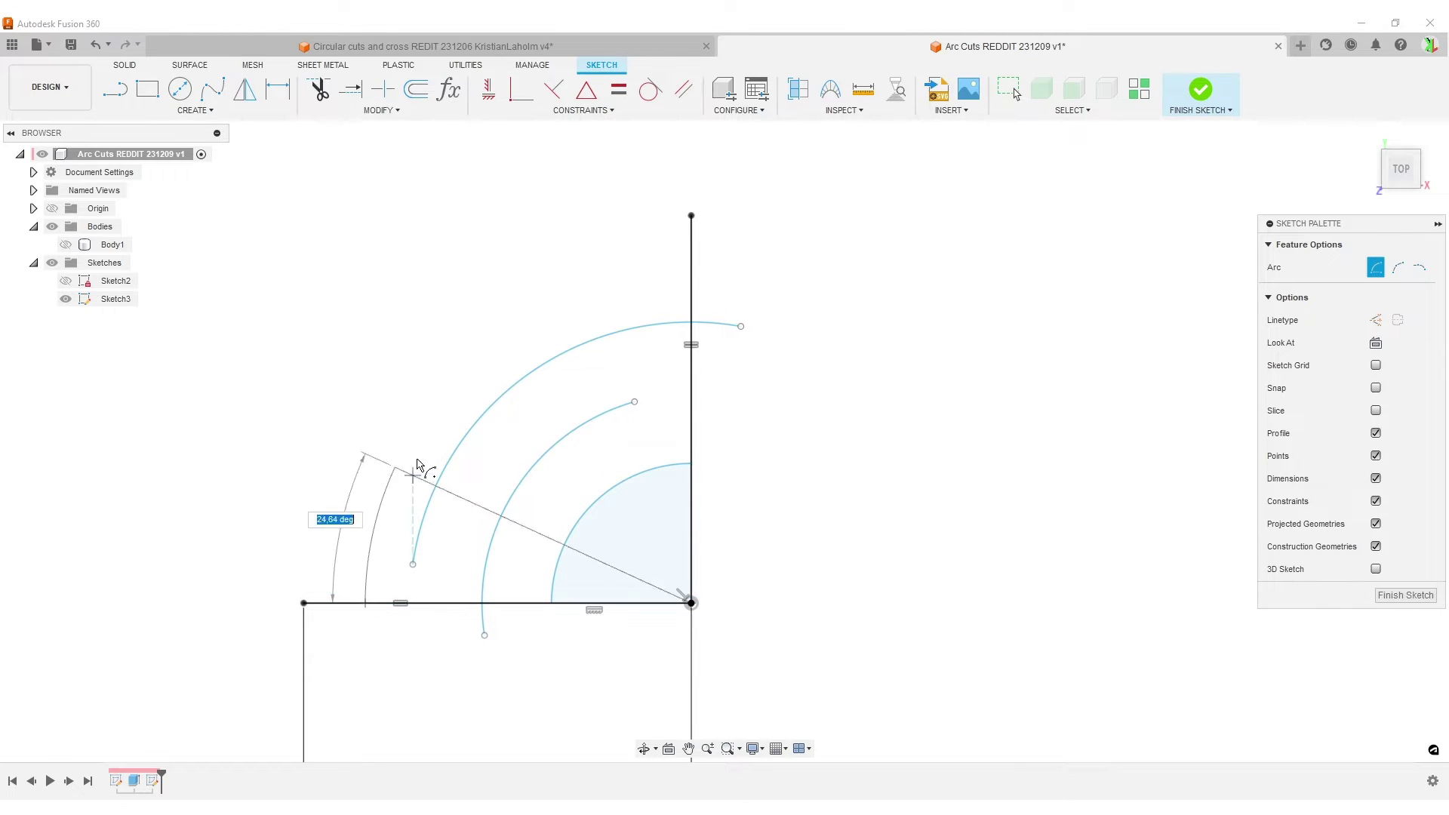
{"action": "left_click", "coordinate": [693, 279]}
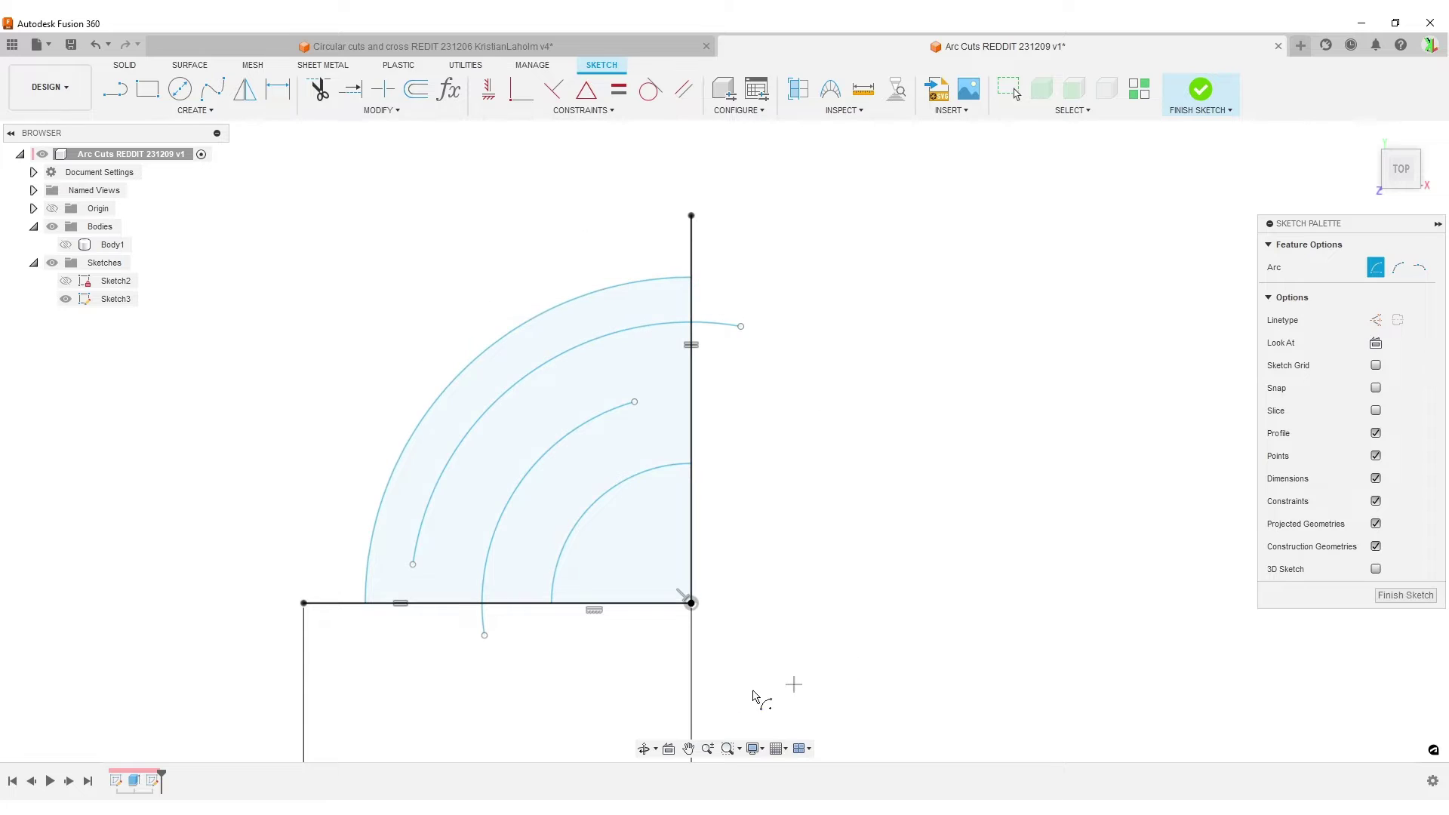
{"action": "left_click", "coordinate": [692, 603]}
{"action": "left_click", "coordinate": [327, 603]}
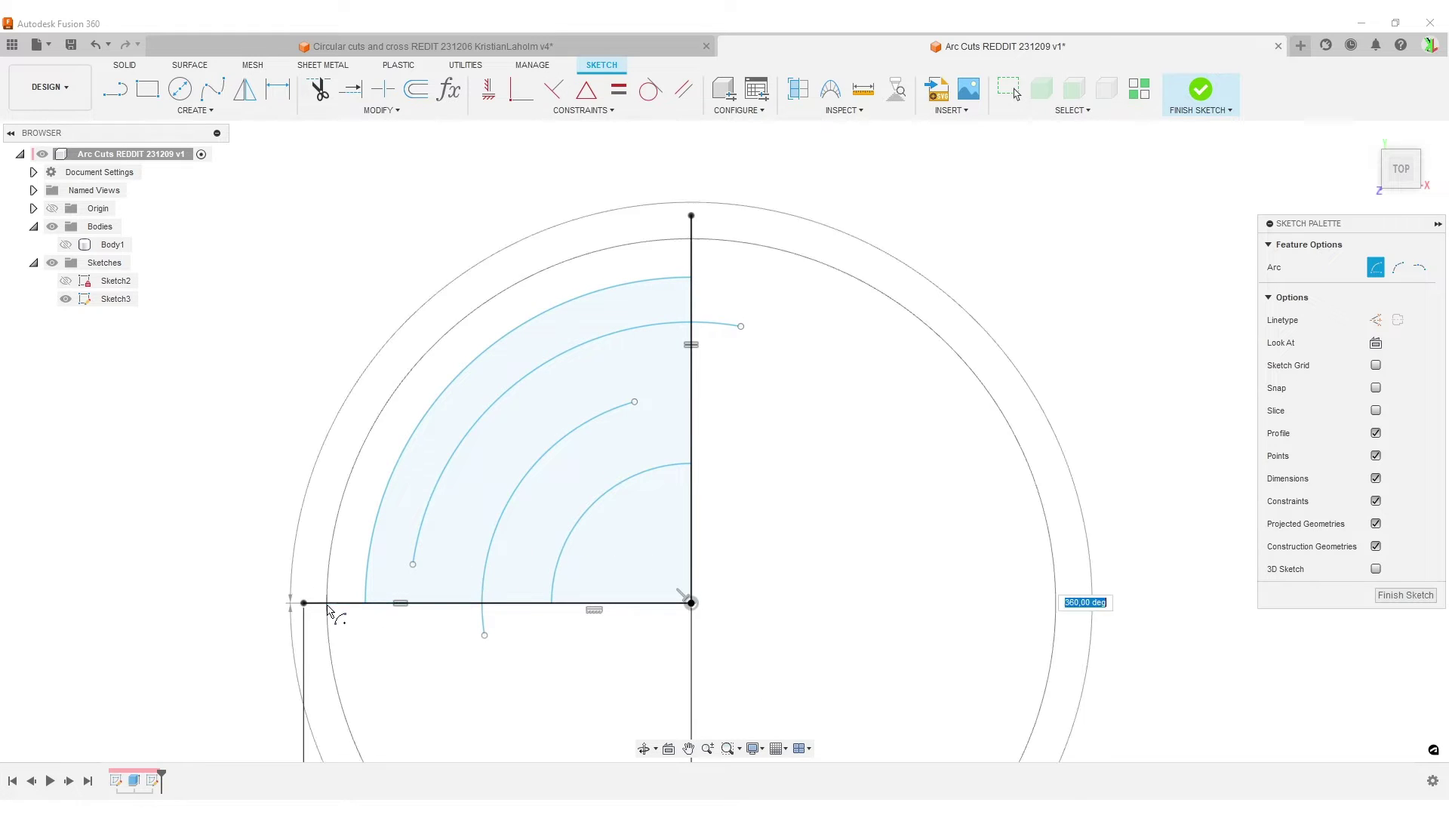
{"action": "left_click", "coordinate": [694, 238]}
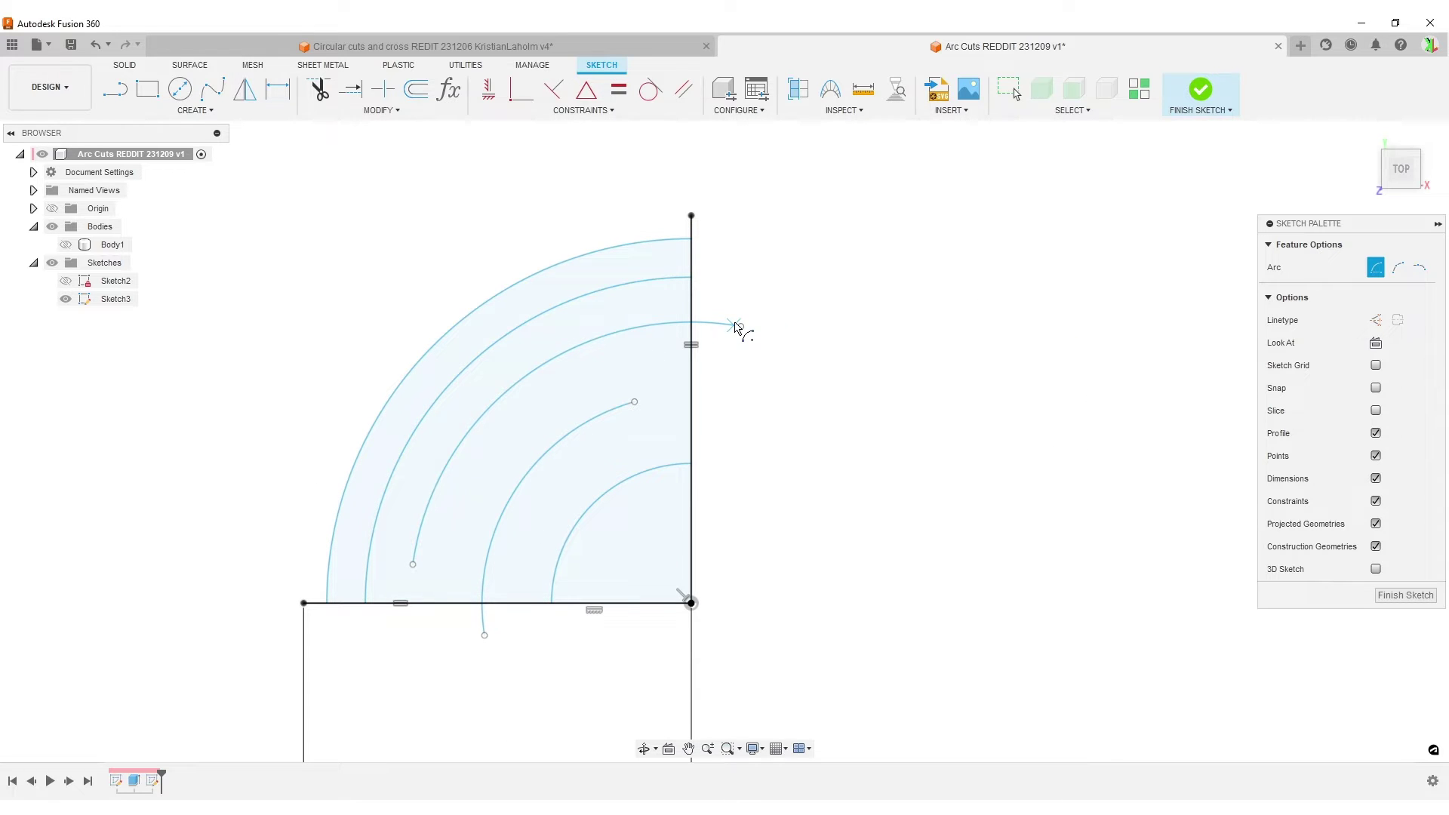
Trim the overhanging ends of the second and third arcs at the vertical and horizontal lines.
{"action": "left_click", "coordinate": [319, 88]}
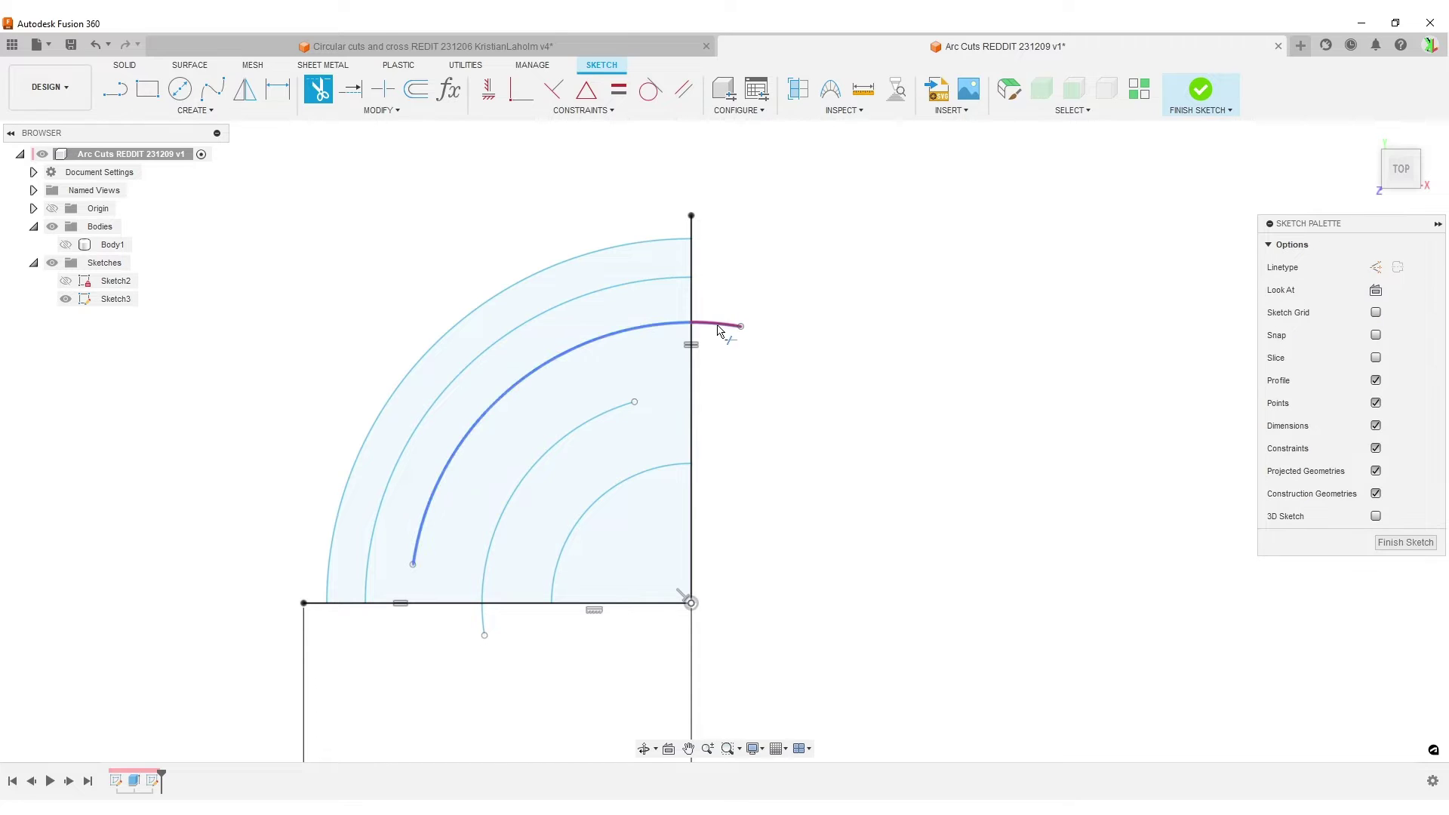
{"action": "left_click", "coordinate": [723, 326]}
{"action": "left_click", "coordinate": [483, 628]}
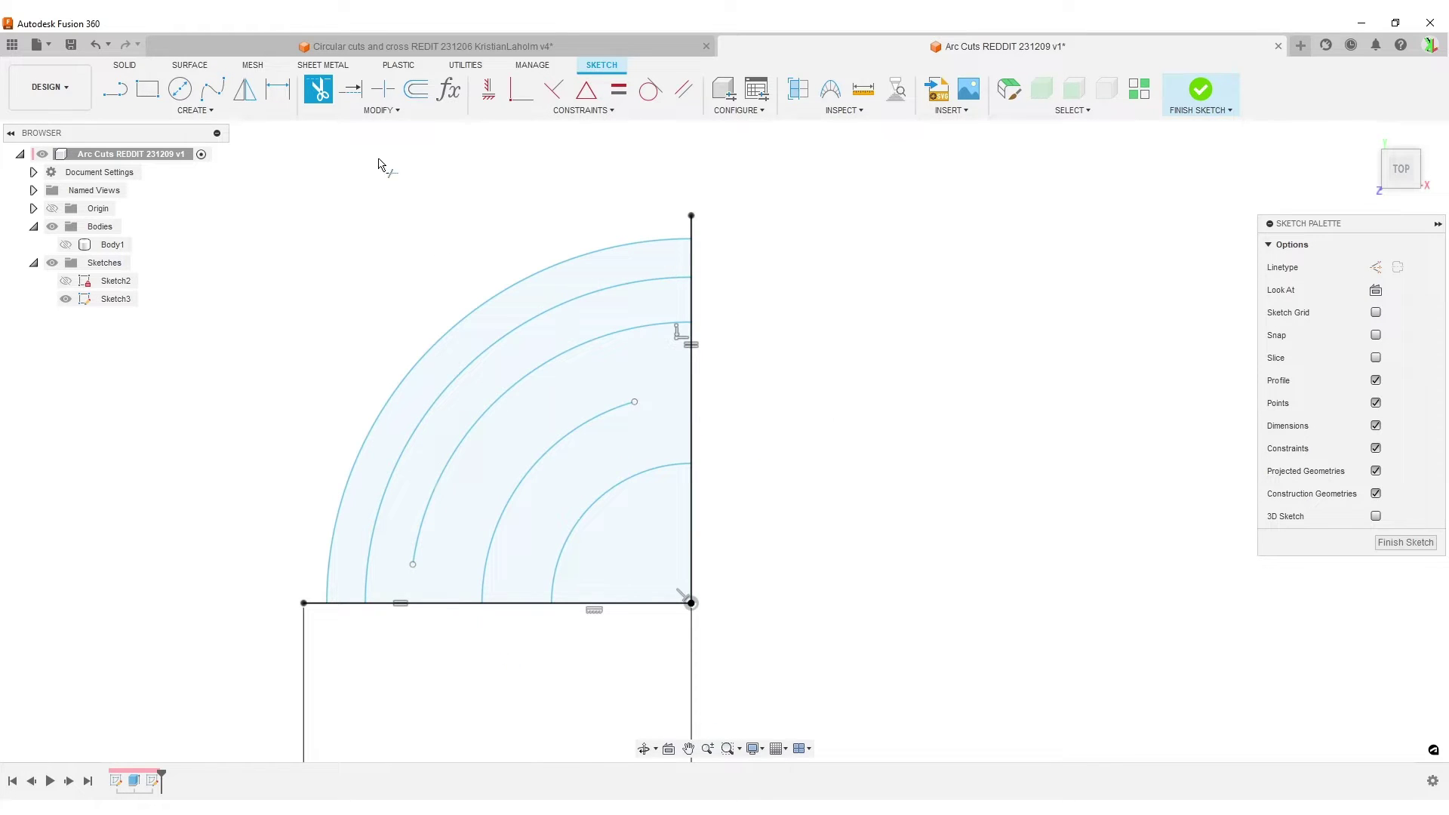
Extend the open ends of the second and third arcs to the vertical and horizontal lines.
{"action": "left_click", "coordinate": [351, 90]}
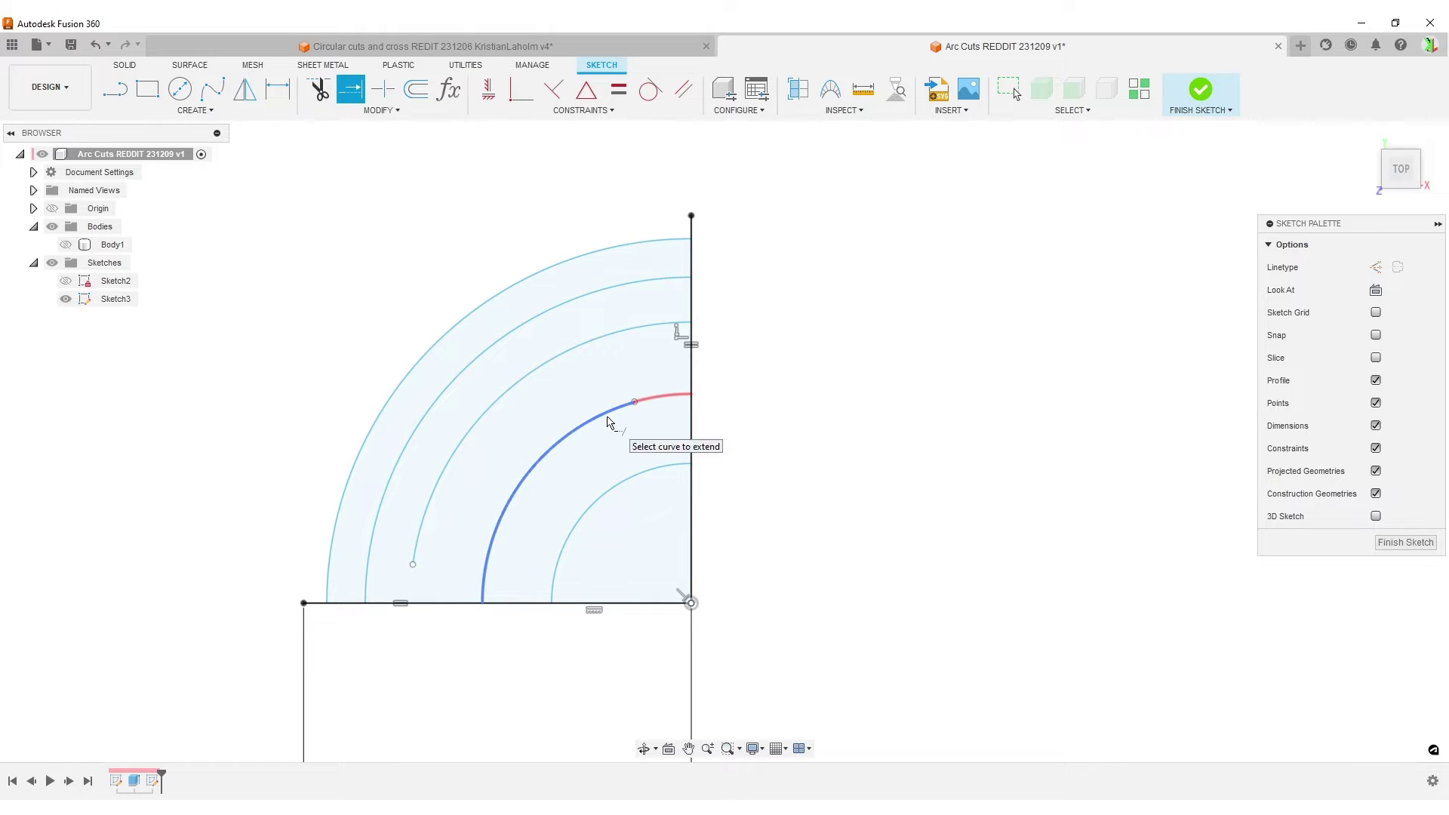
{"action": "left_click", "coordinate": [606, 419]}
{"action": "left_click", "coordinate": [427, 519]}
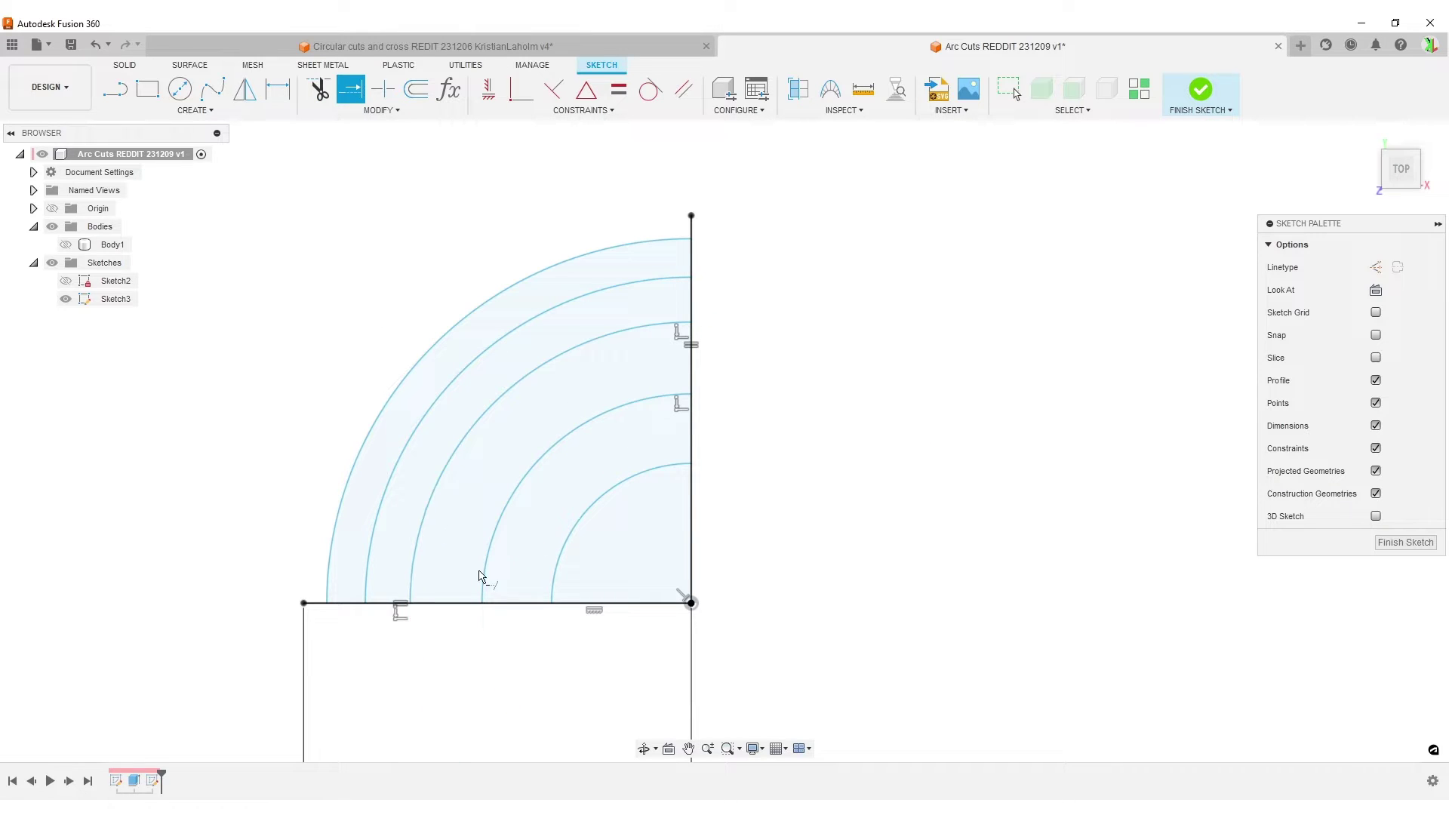
{"action": "scroll", "coordinate": [804, 507], "scroll_direction": "up", "scroll_amount": 3}
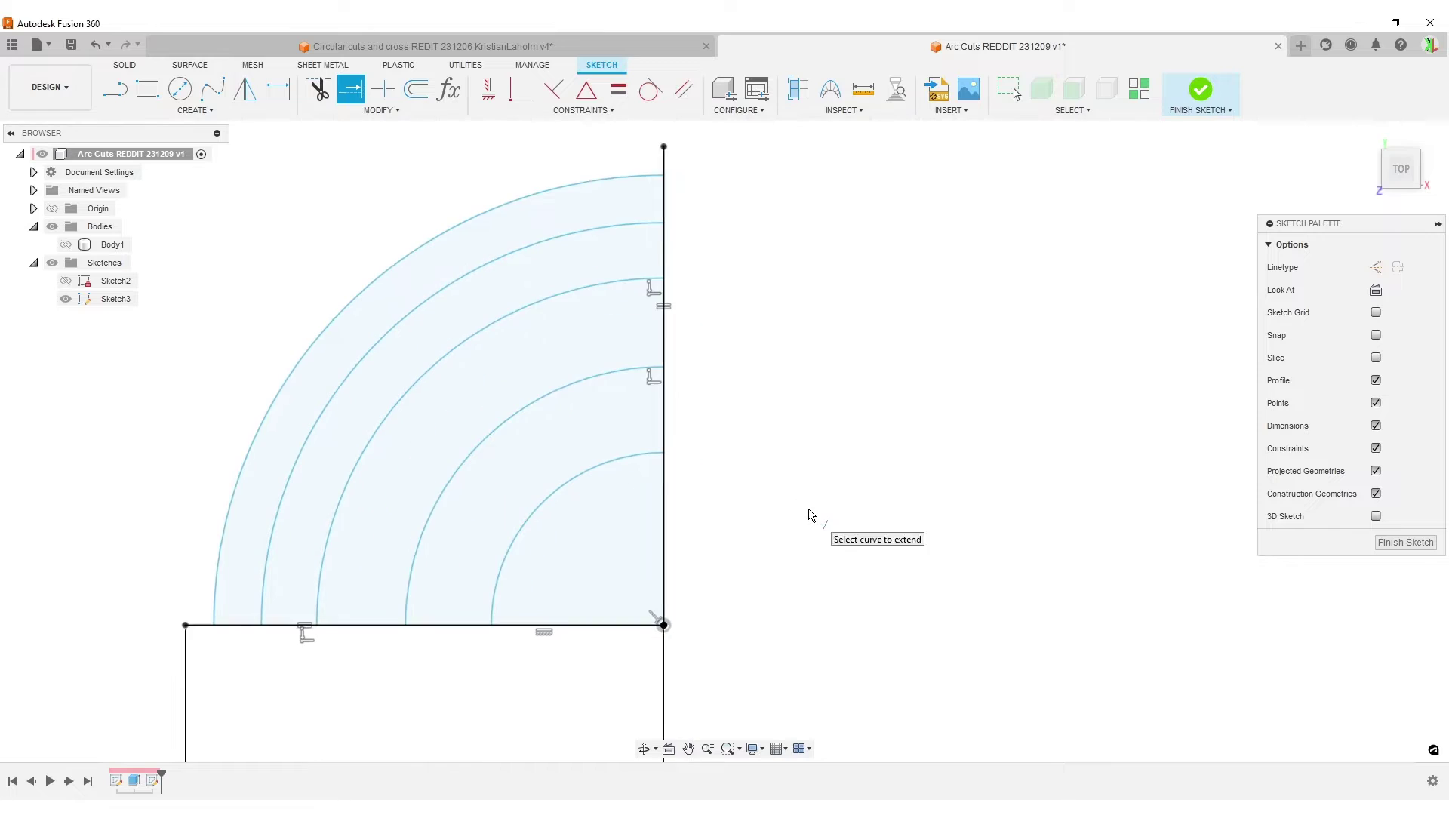
{"action": "key", "text": "Escape"}
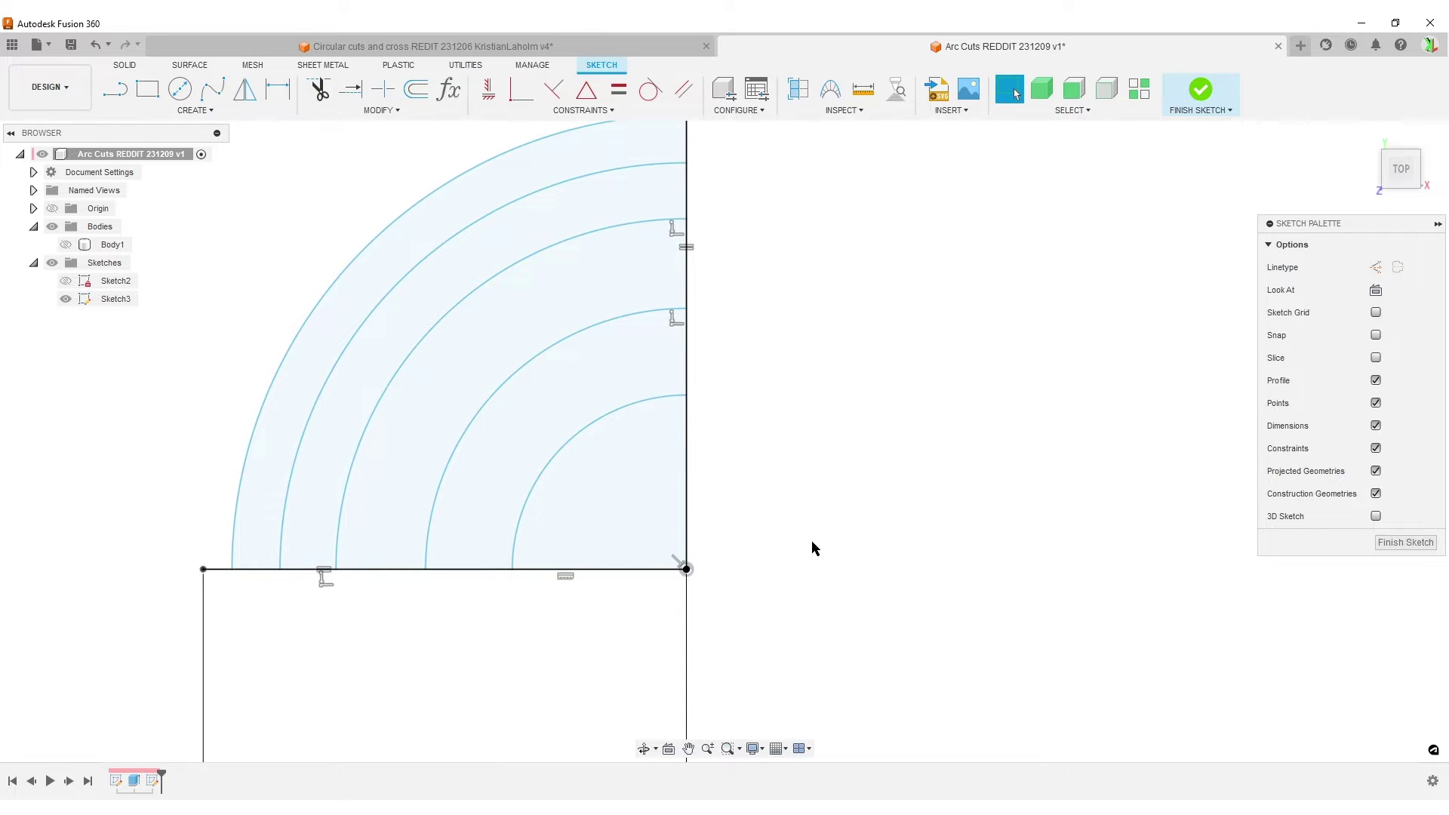
Dimension the innermost arc as a diameter instead of a radius and set it to 16.5 mm.
{"action": "scroll", "coordinate": [841, 563], "scroll_direction": "down", "scroll_amount": 3}
{"action": "scroll", "coordinate": [848, 553], "scroll_direction": "up", "scroll_amount": 3}
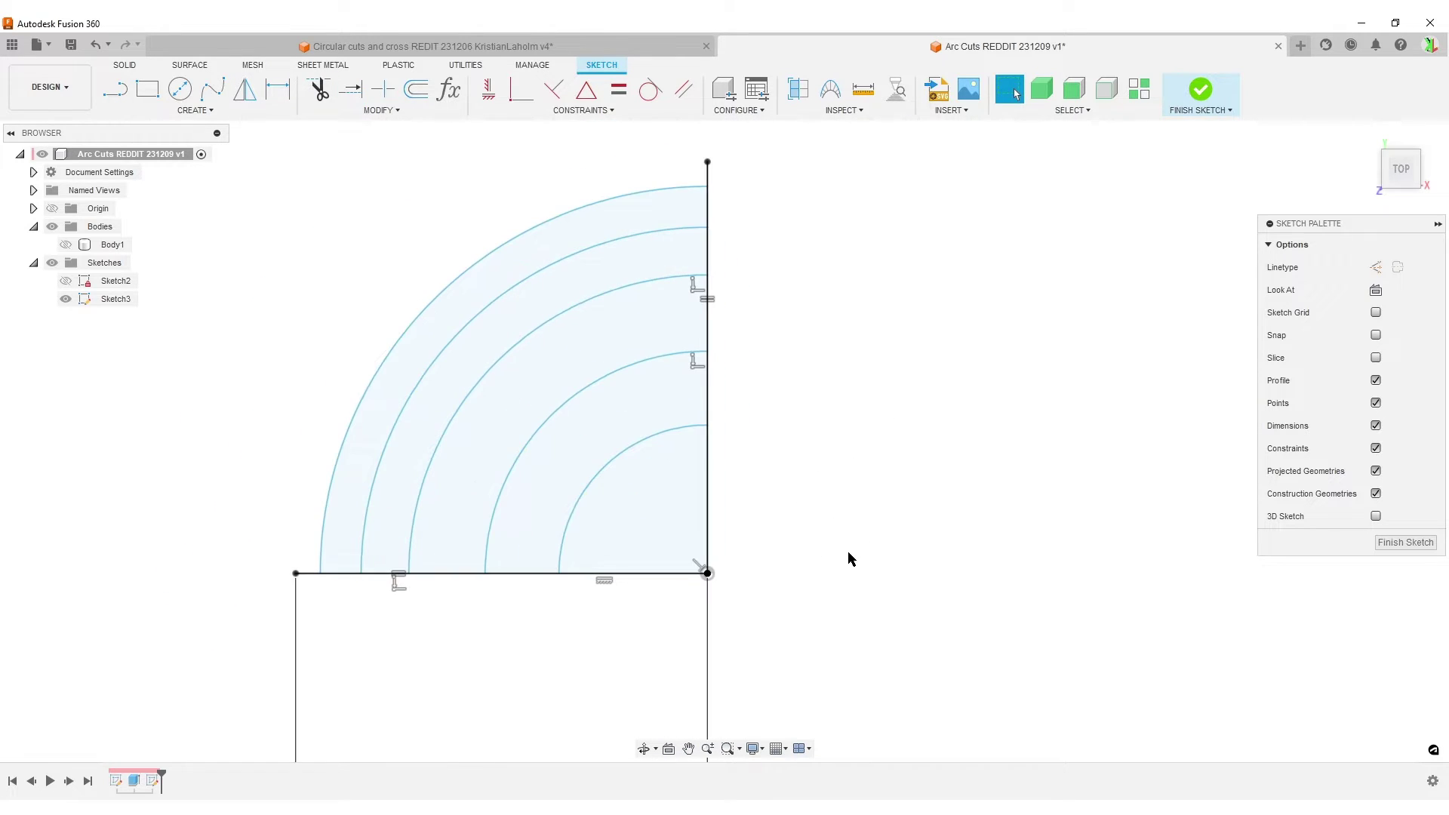
{"action": "key", "text": "d"}
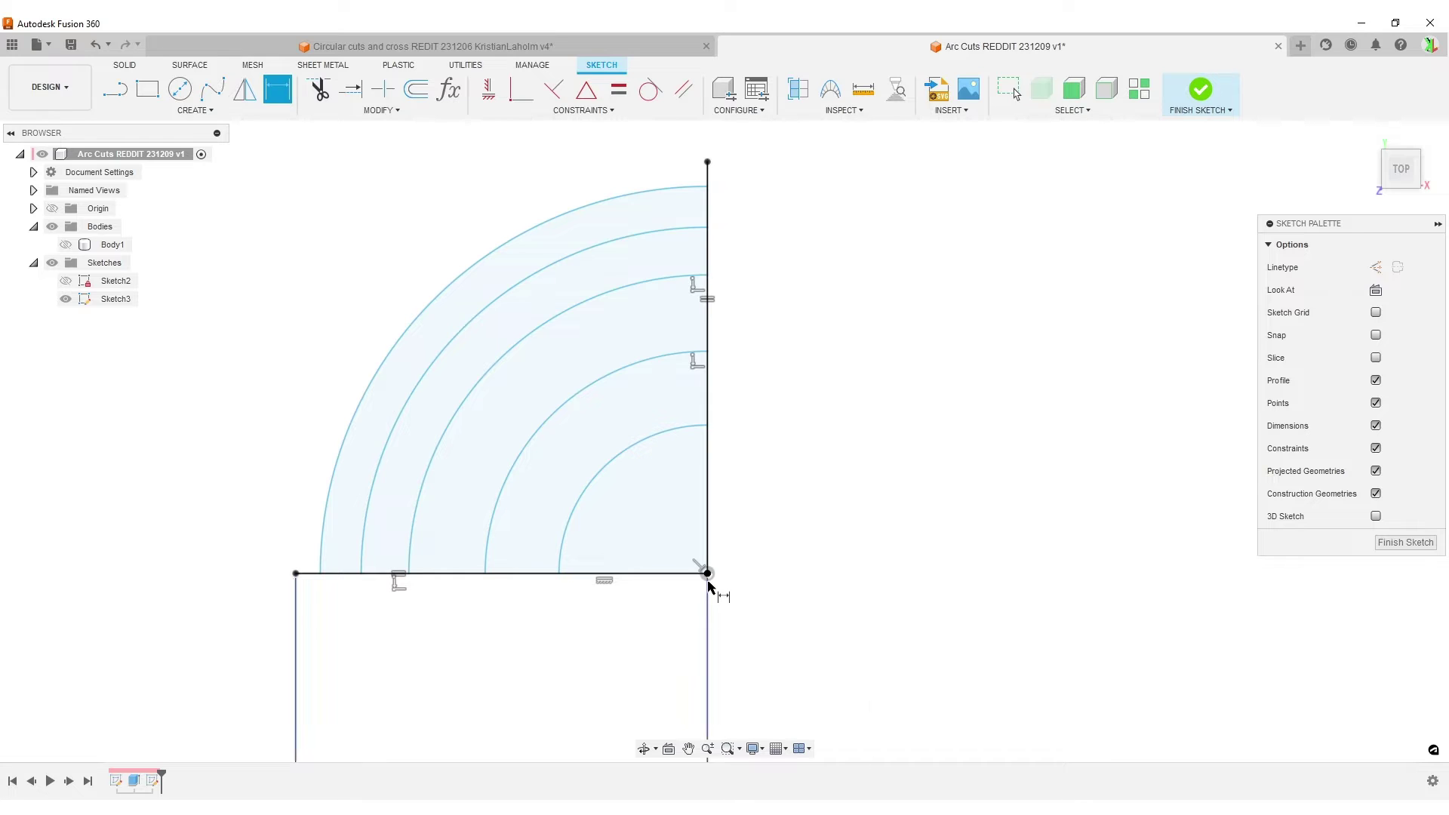
{"action": "left_click", "coordinate": [707, 574]}
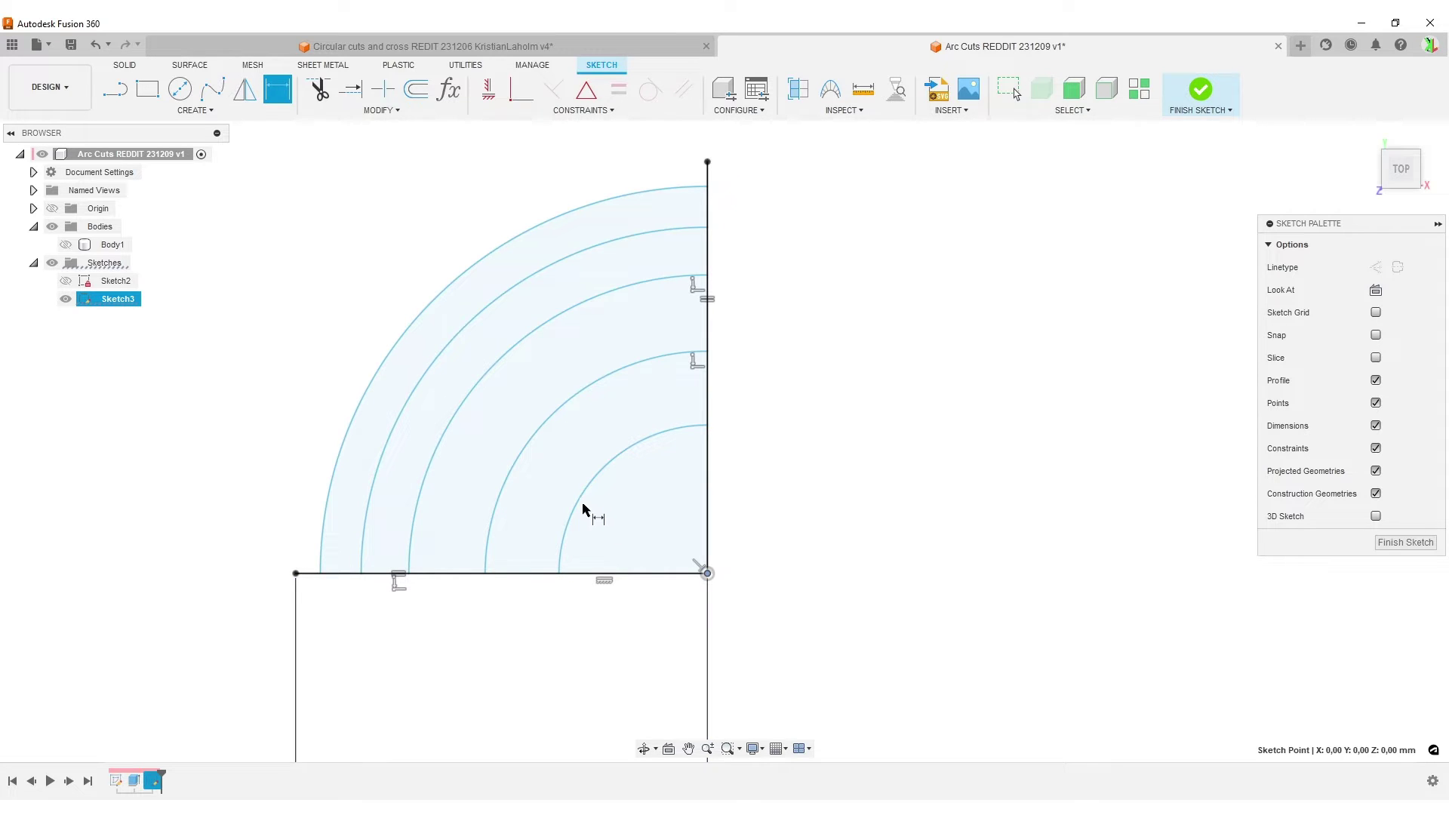
{"action": "key", "text": "Escape"}
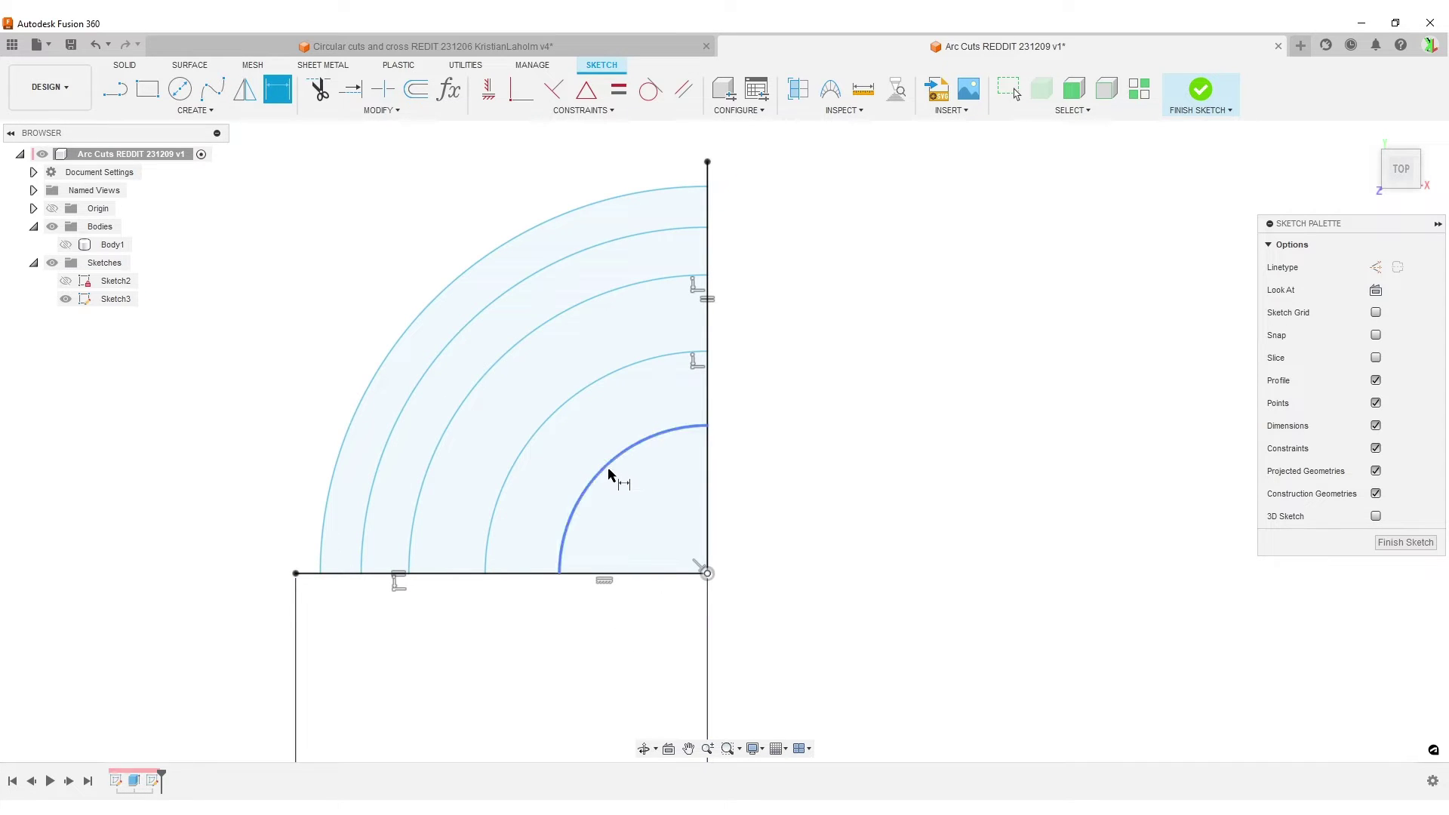
{"action": "left_click", "coordinate": [614, 474]}
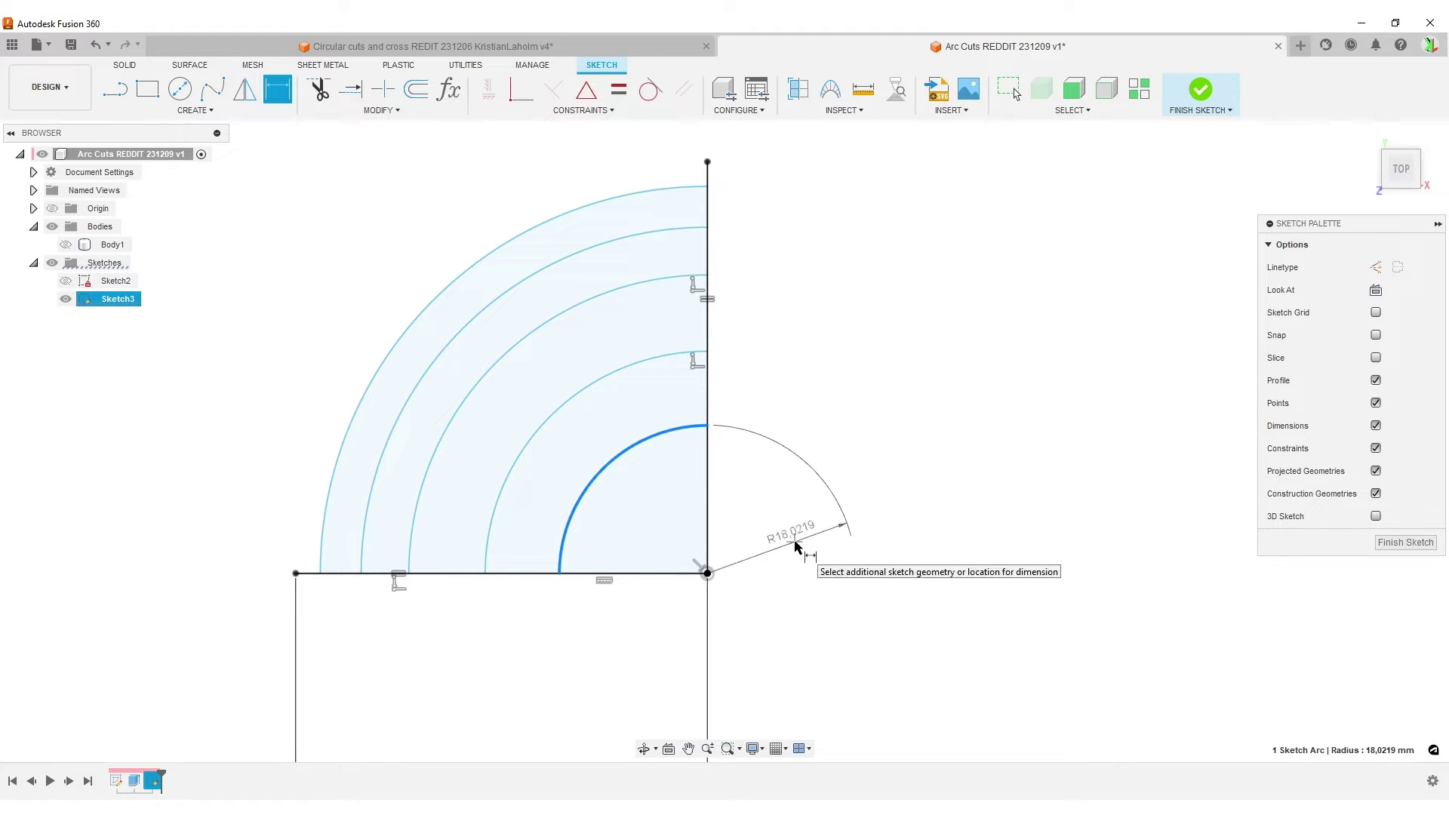
{"action": "right_click", "coordinate": [795, 546]}
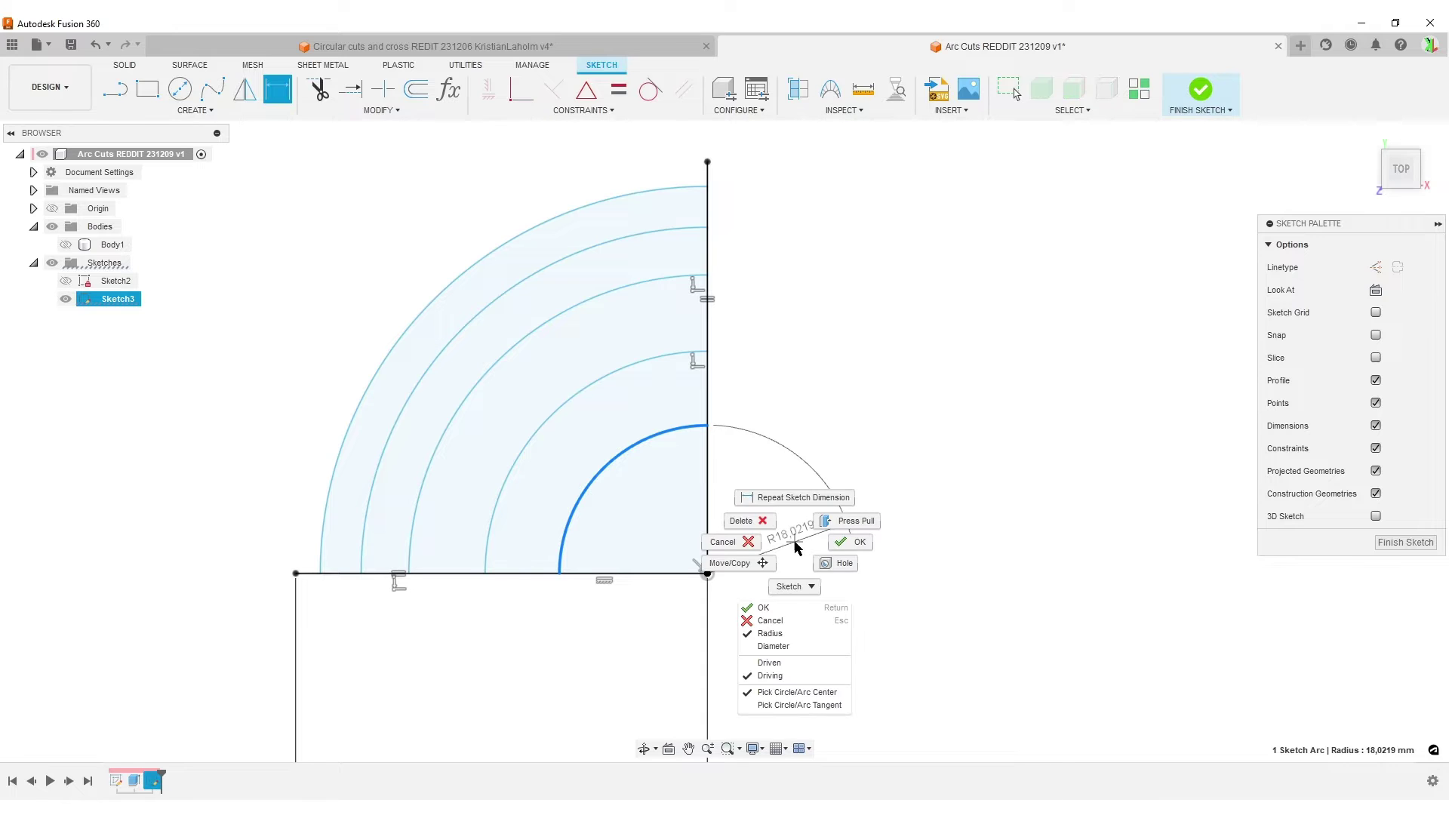
{"action": "left_click", "coordinate": [789, 647]}
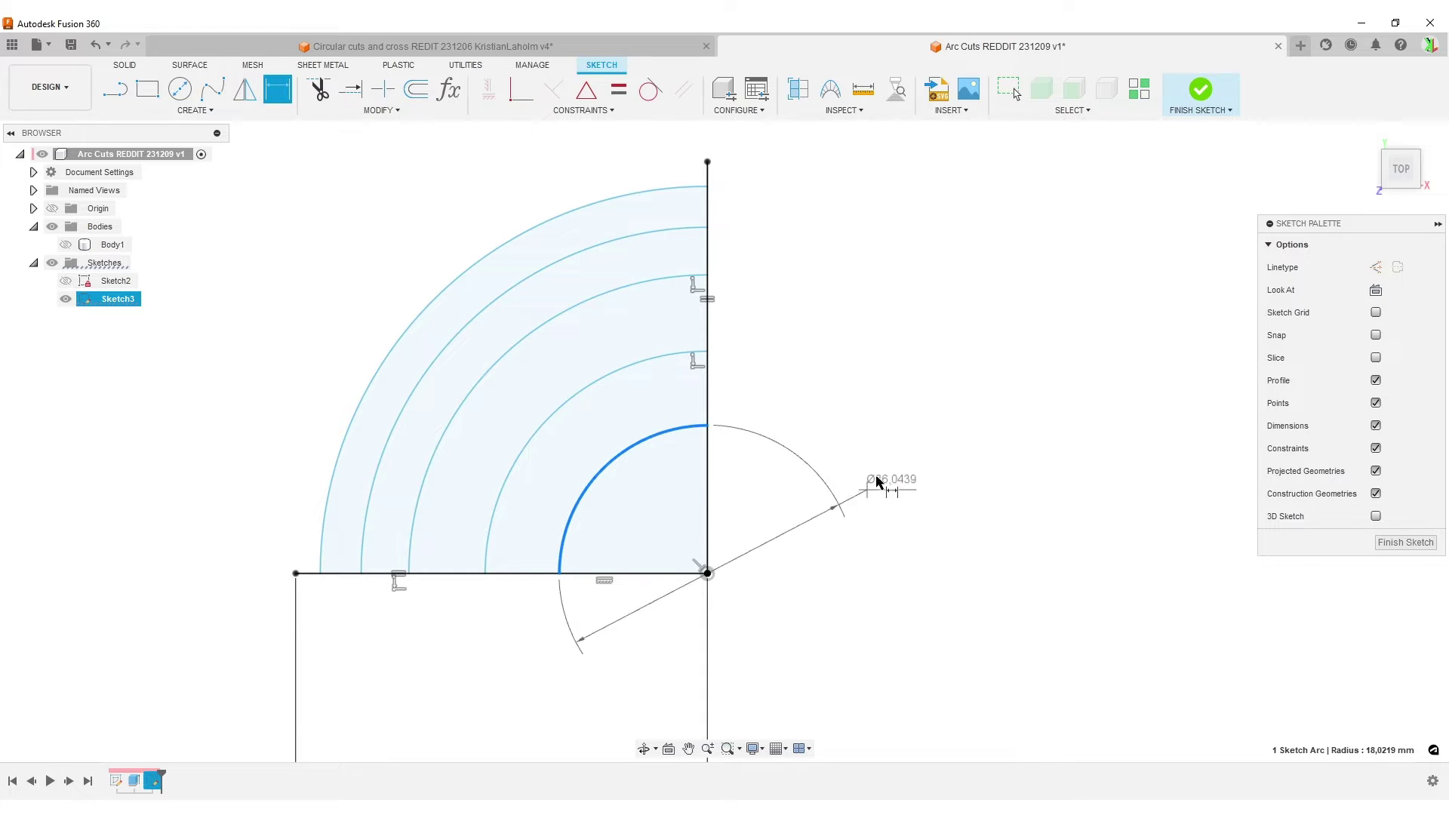
{"action": "left_click", "coordinate": [875, 474]}
{"action": "type", "text": "16,5"}
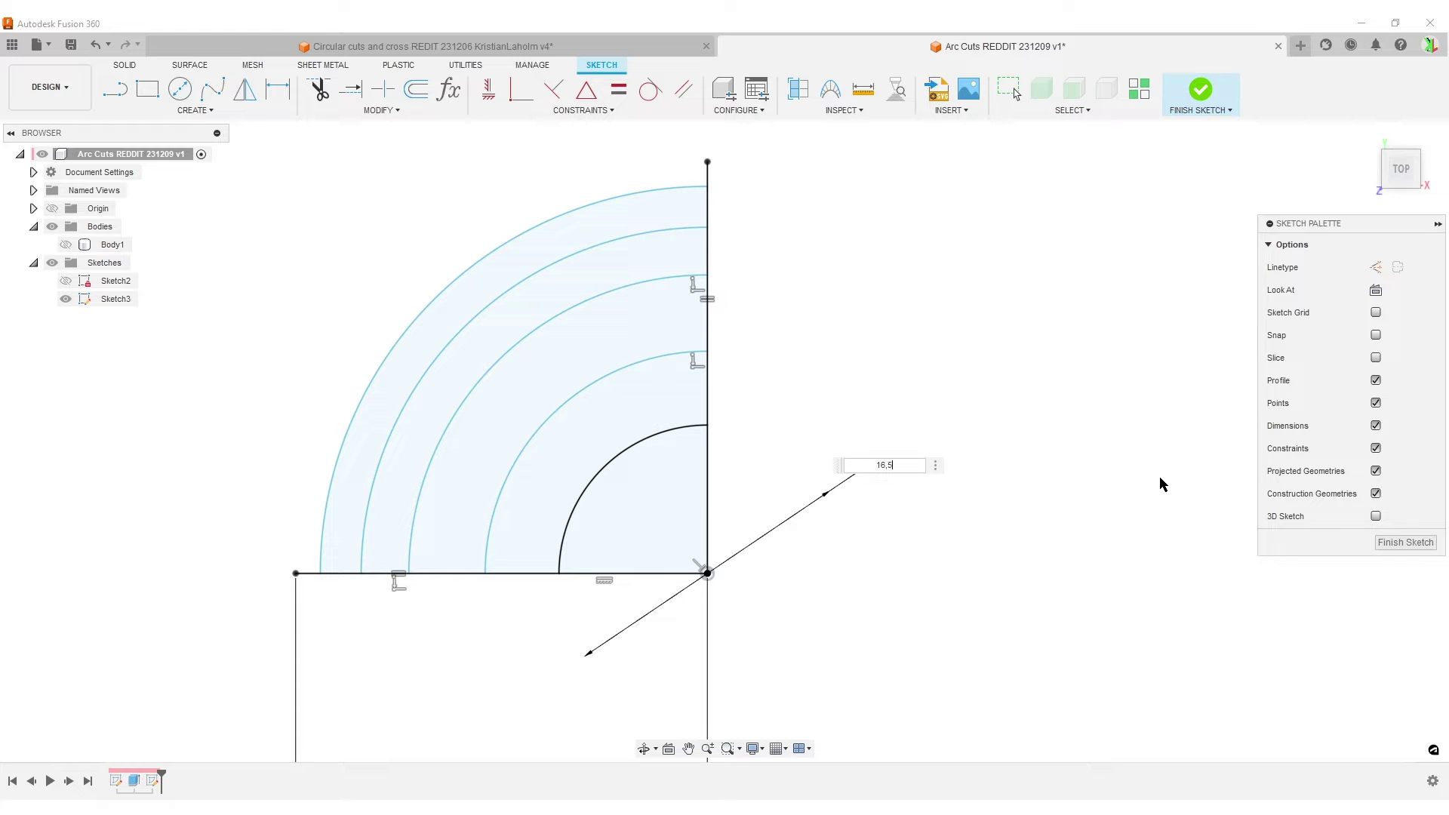
{"action": "key", "text": "Return"}
Dimension the spacing between the first and second arcs along the horizontal line at 4.25 mm.
{"action": "scroll", "coordinate": [781, 577], "scroll_direction": "up", "scroll_amount": 3}
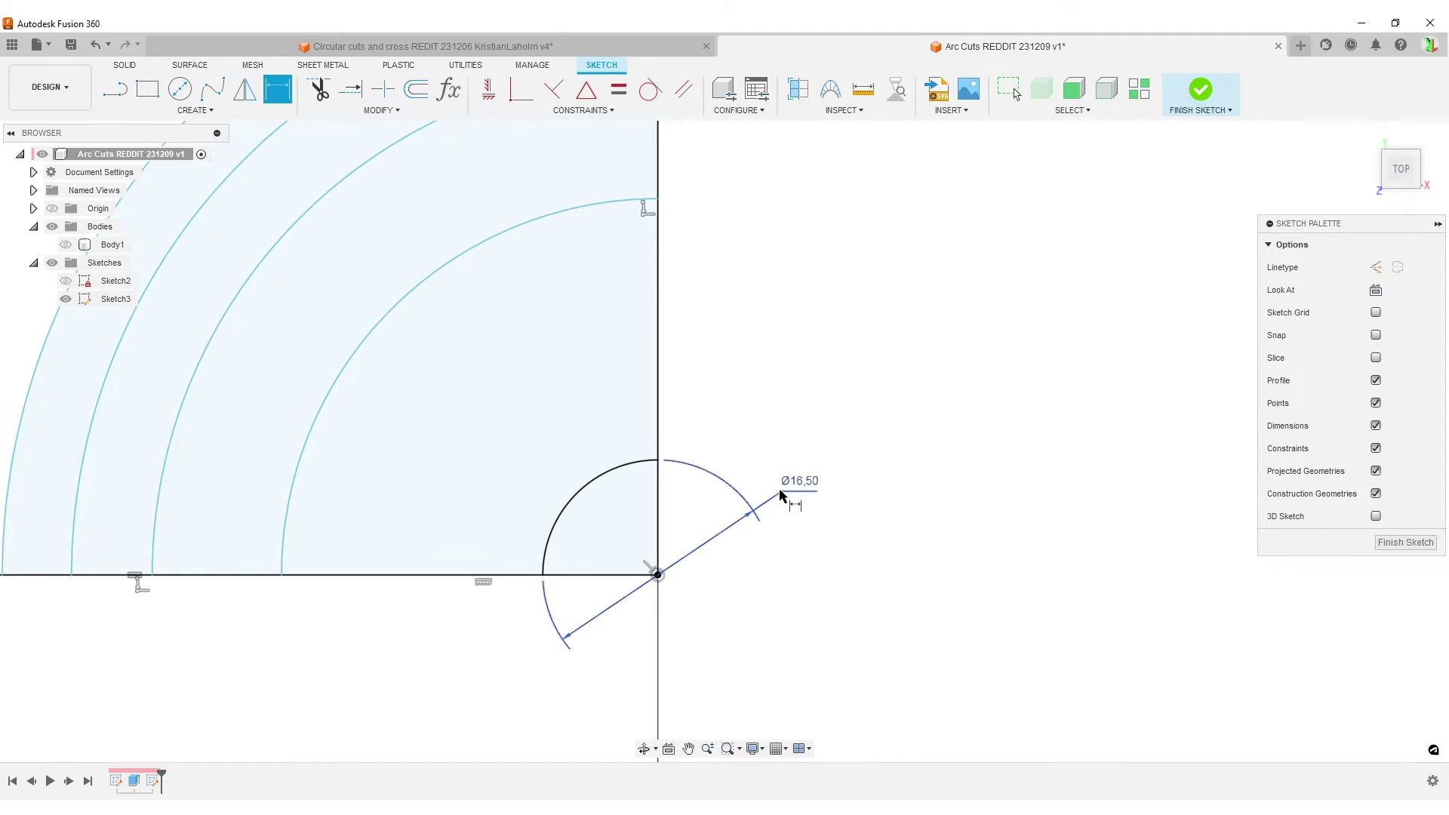
{"action": "scroll", "coordinate": [411, 657], "scroll_direction": "down", "scroll_amount": 2}
{"action": "middle_click_drag", "start_coordinate": [424, 652], "coordinate": [588, 610]}
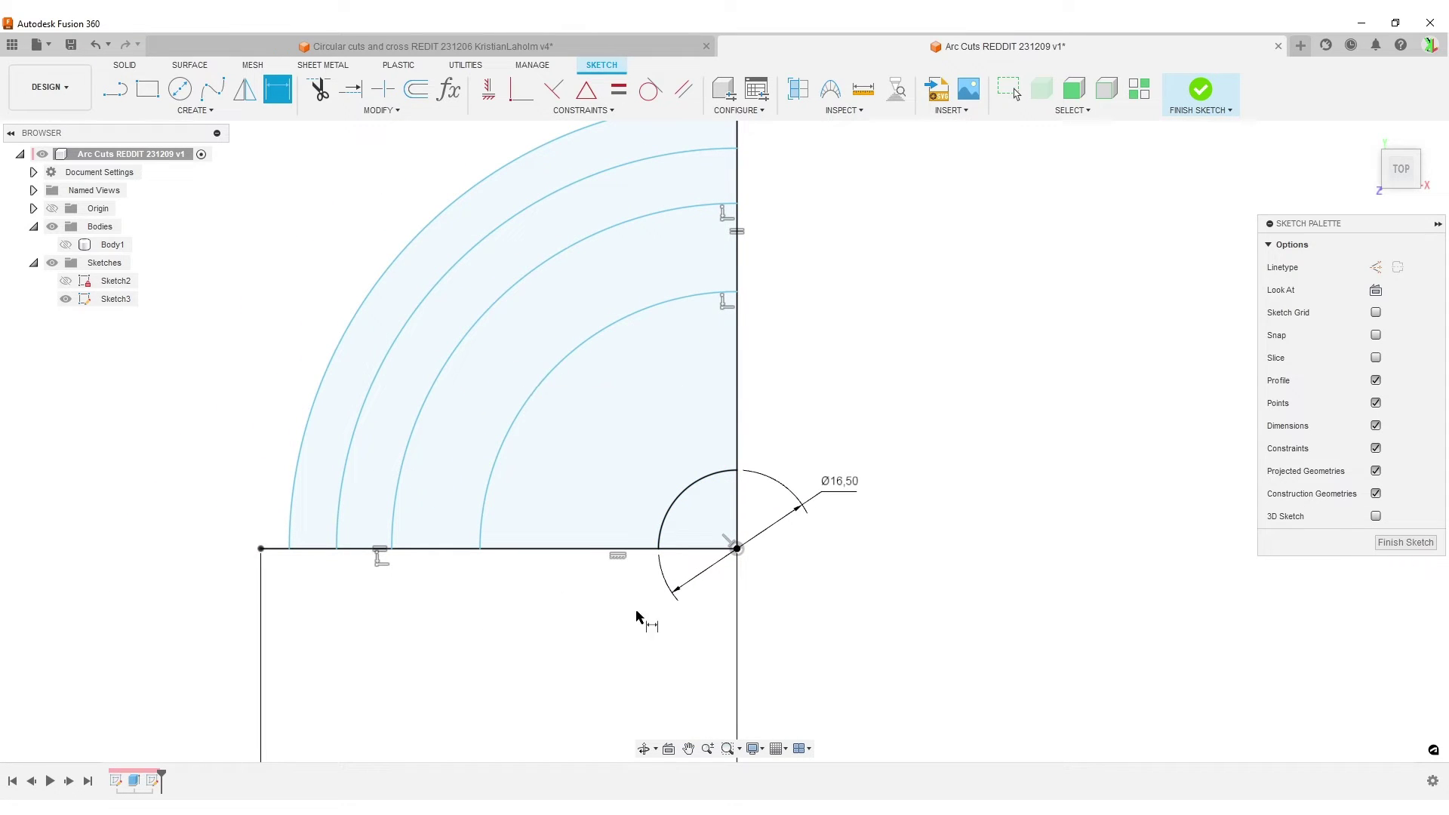
{"action": "left_click", "coordinate": [659, 550]}
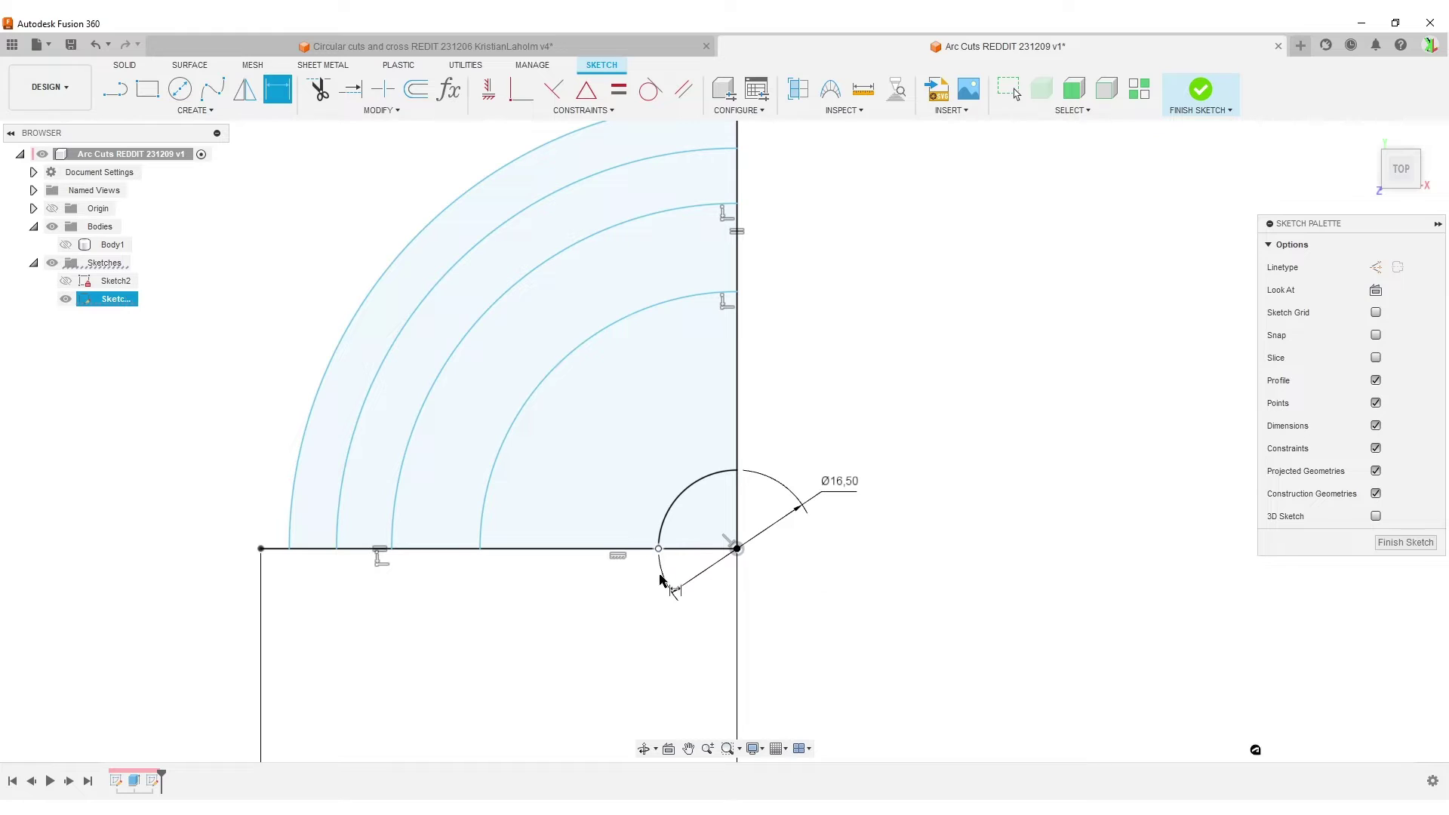
{"action": "left_click", "coordinate": [478, 551]}
{"action": "left_click", "coordinate": [636, 613]}
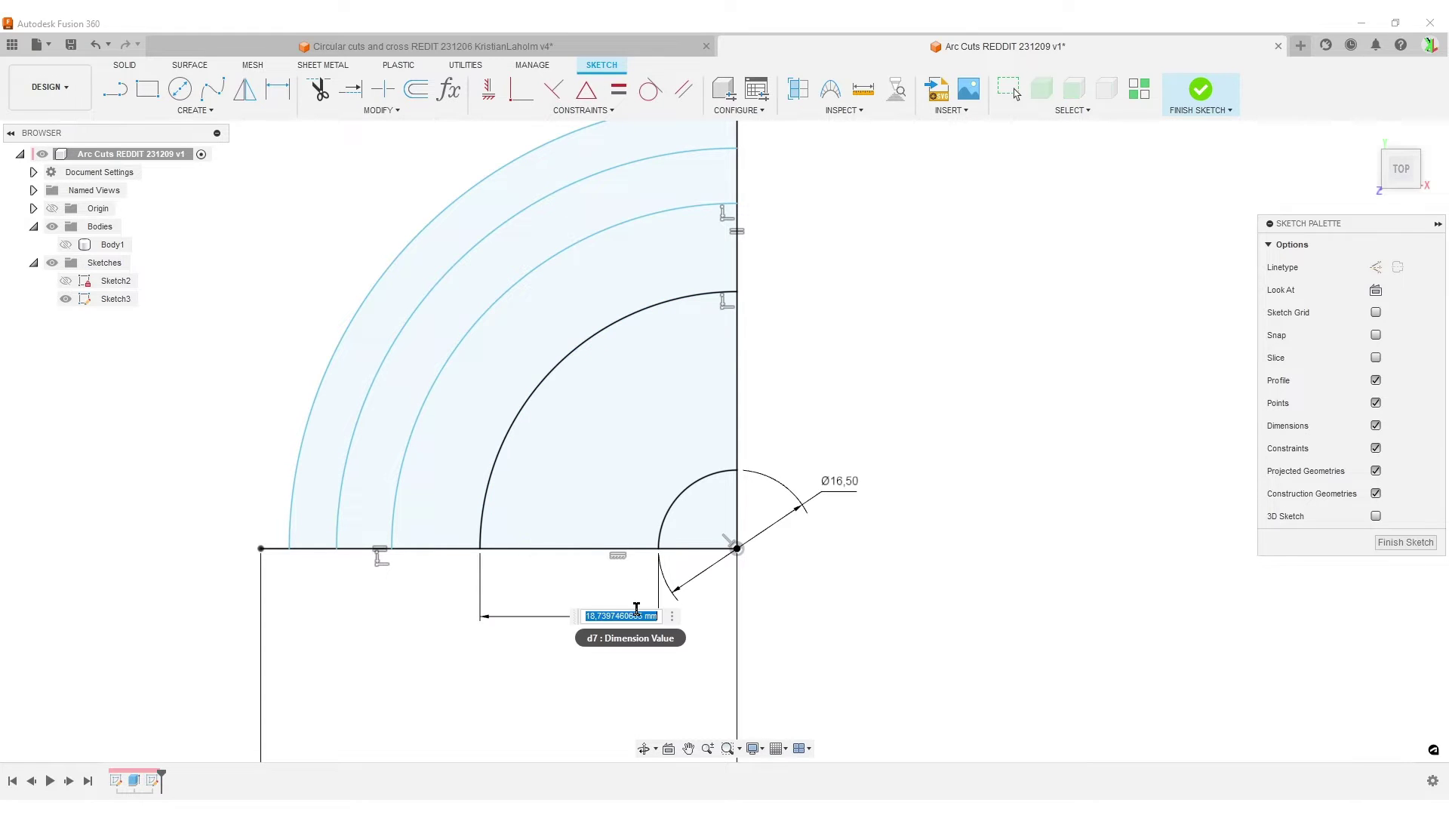
{"action": "type", "text": "4,25"}
{"action": "key", "text": "Return"}
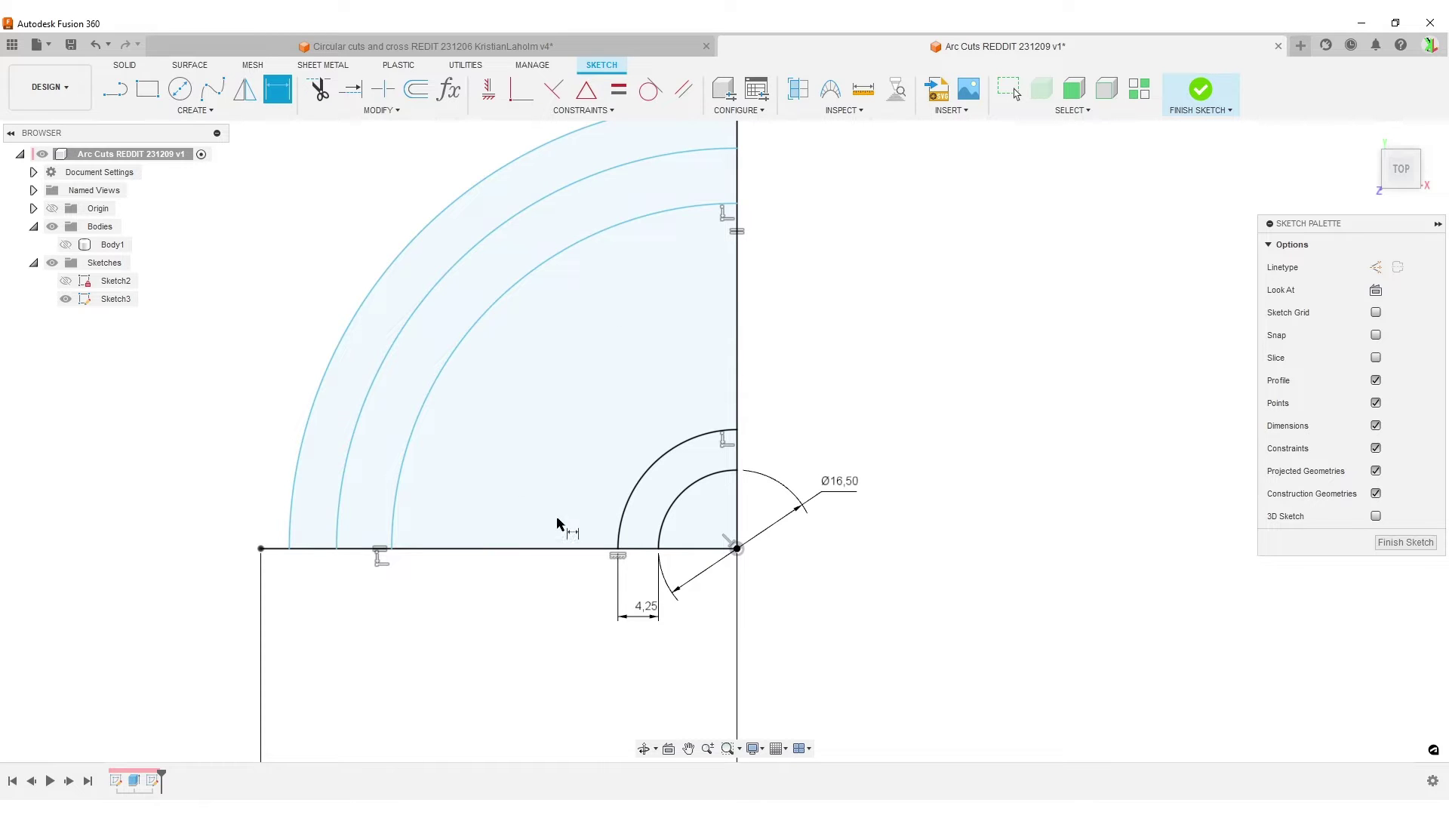
Dimension the spacing between the second and third arcs along the horizontal line, linked to the first spacing with d7.
{"action": "left_click", "coordinate": [614, 558]}
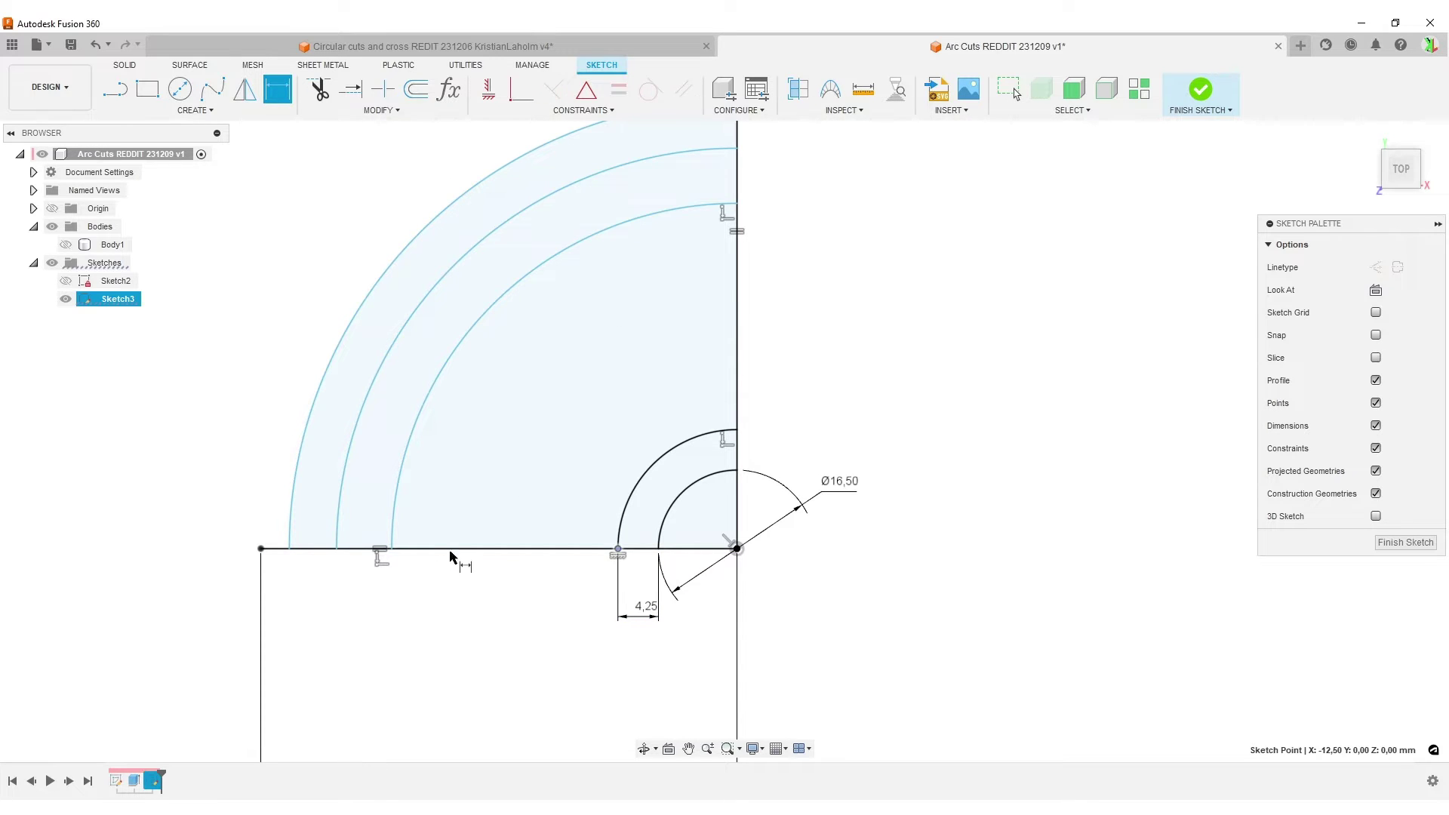
{"action": "left_click", "coordinate": [388, 552]}
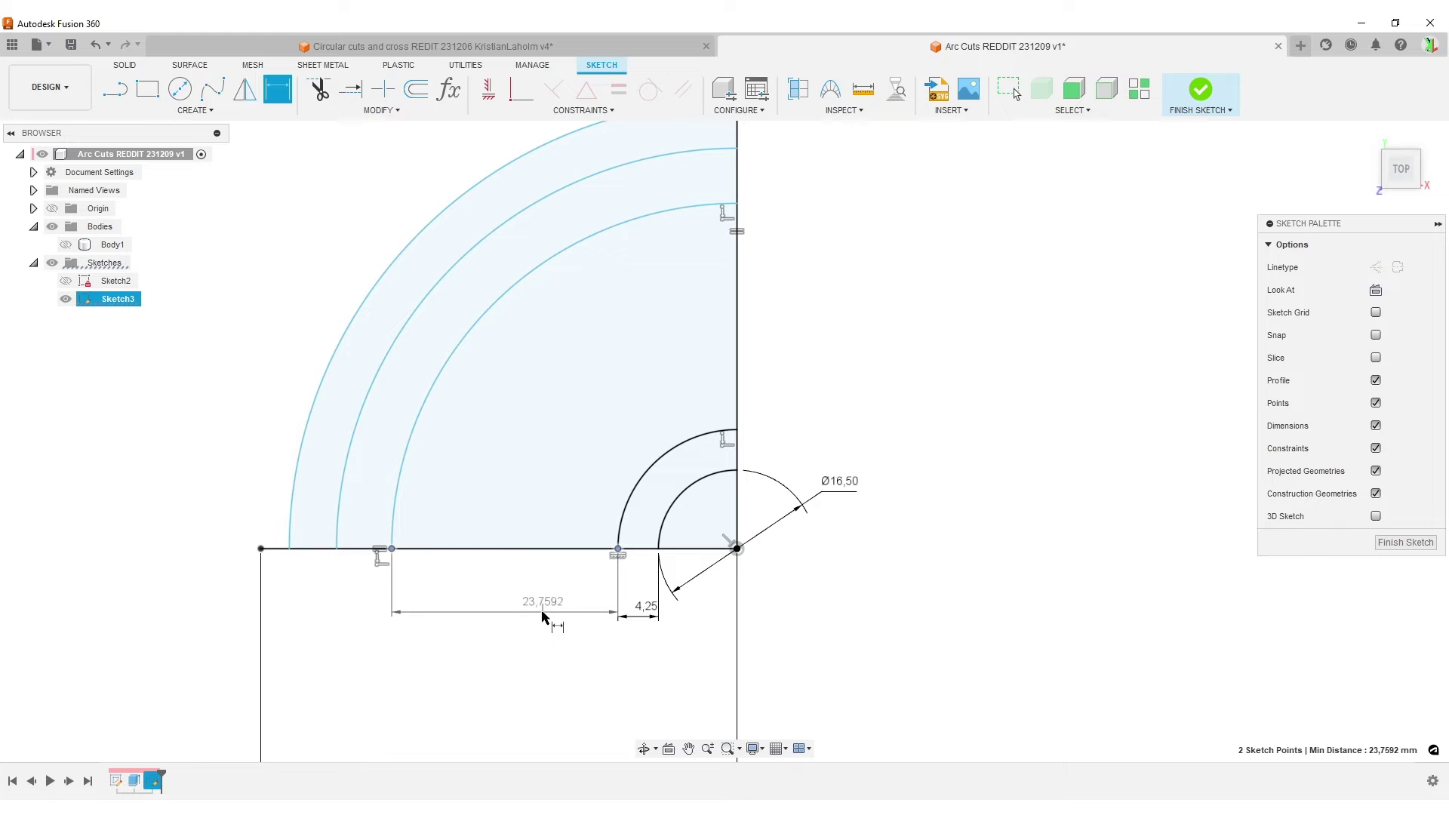
{"action": "left_click", "coordinate": [539, 612]}
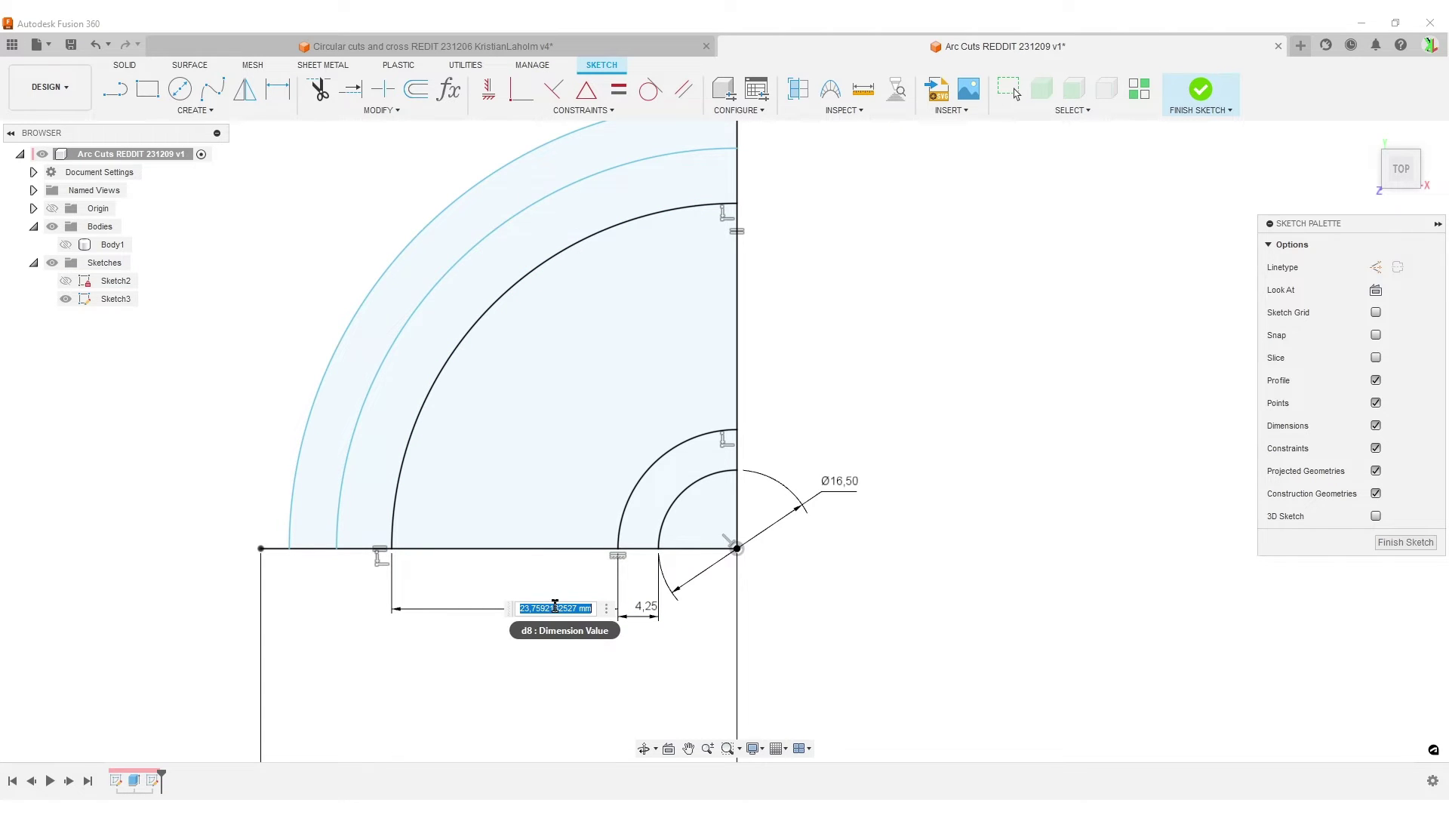
{"action": "type", "text": "d7"}
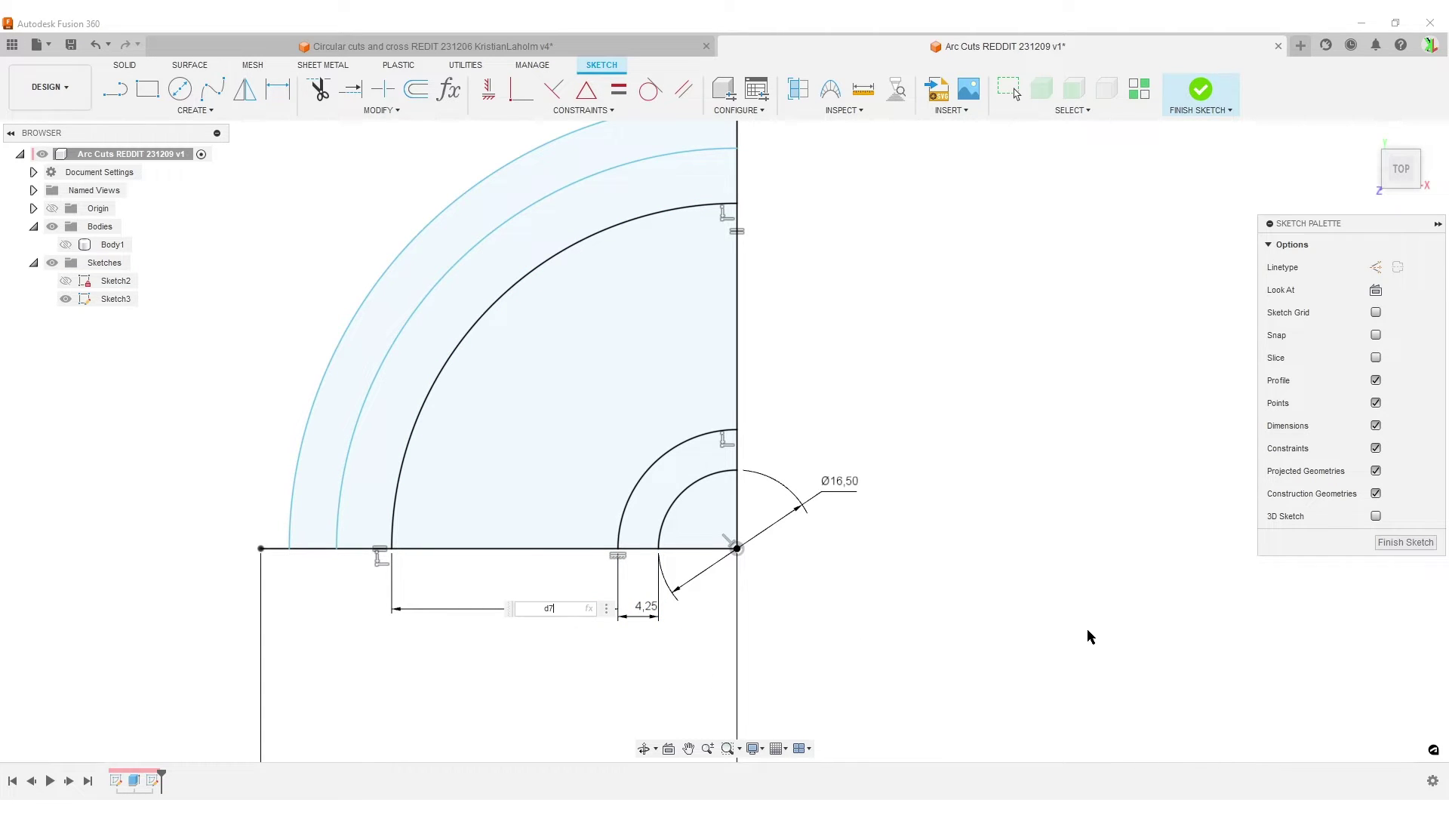
{"action": "key", "text": "Return"}
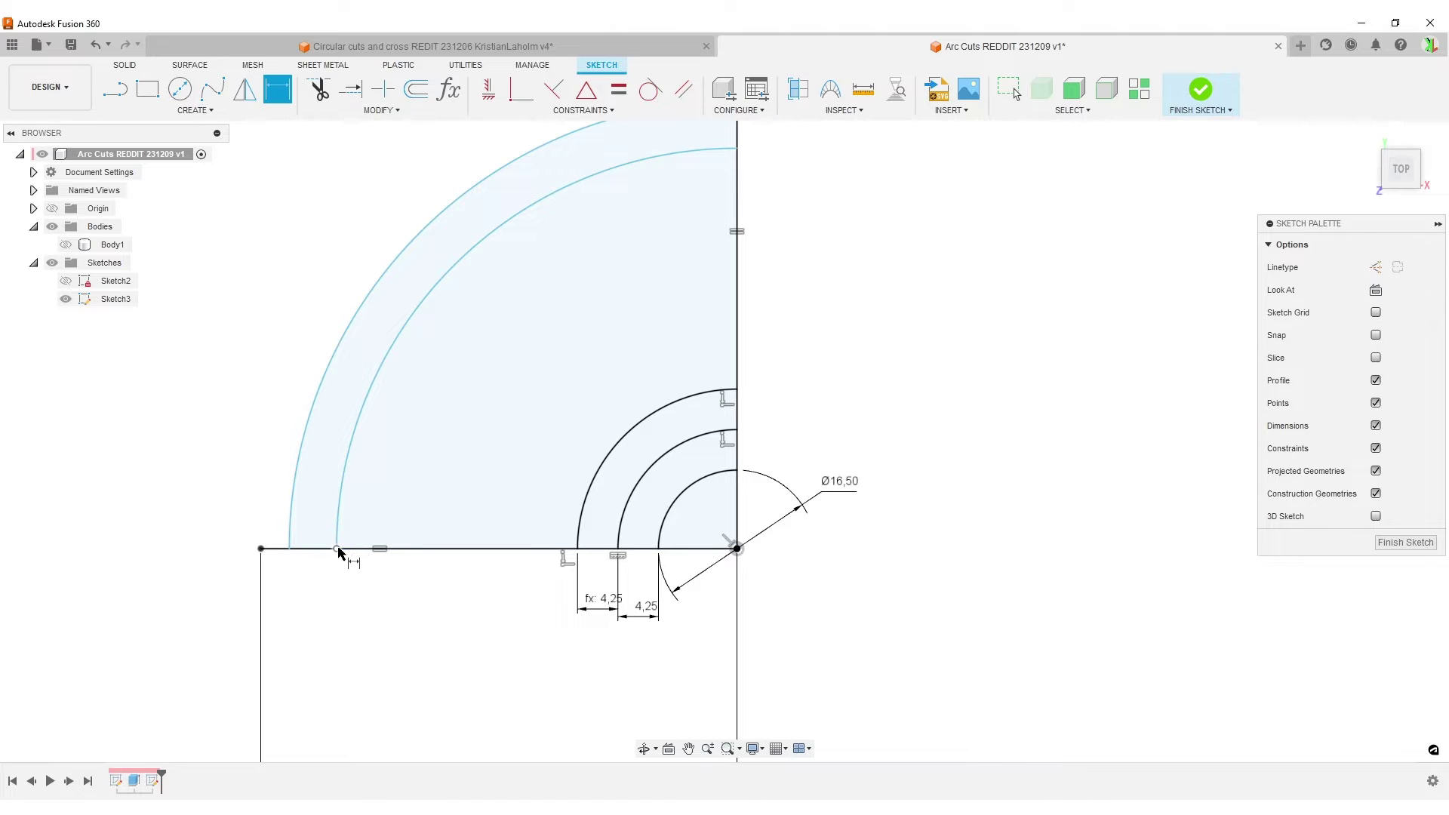
Dimension the spacing between the third and fourth arcs along the horizontal line, also referencing d7.
{"action": "key", "text": "Escape"}
{"action": "left_click", "coordinate": [576, 549]}
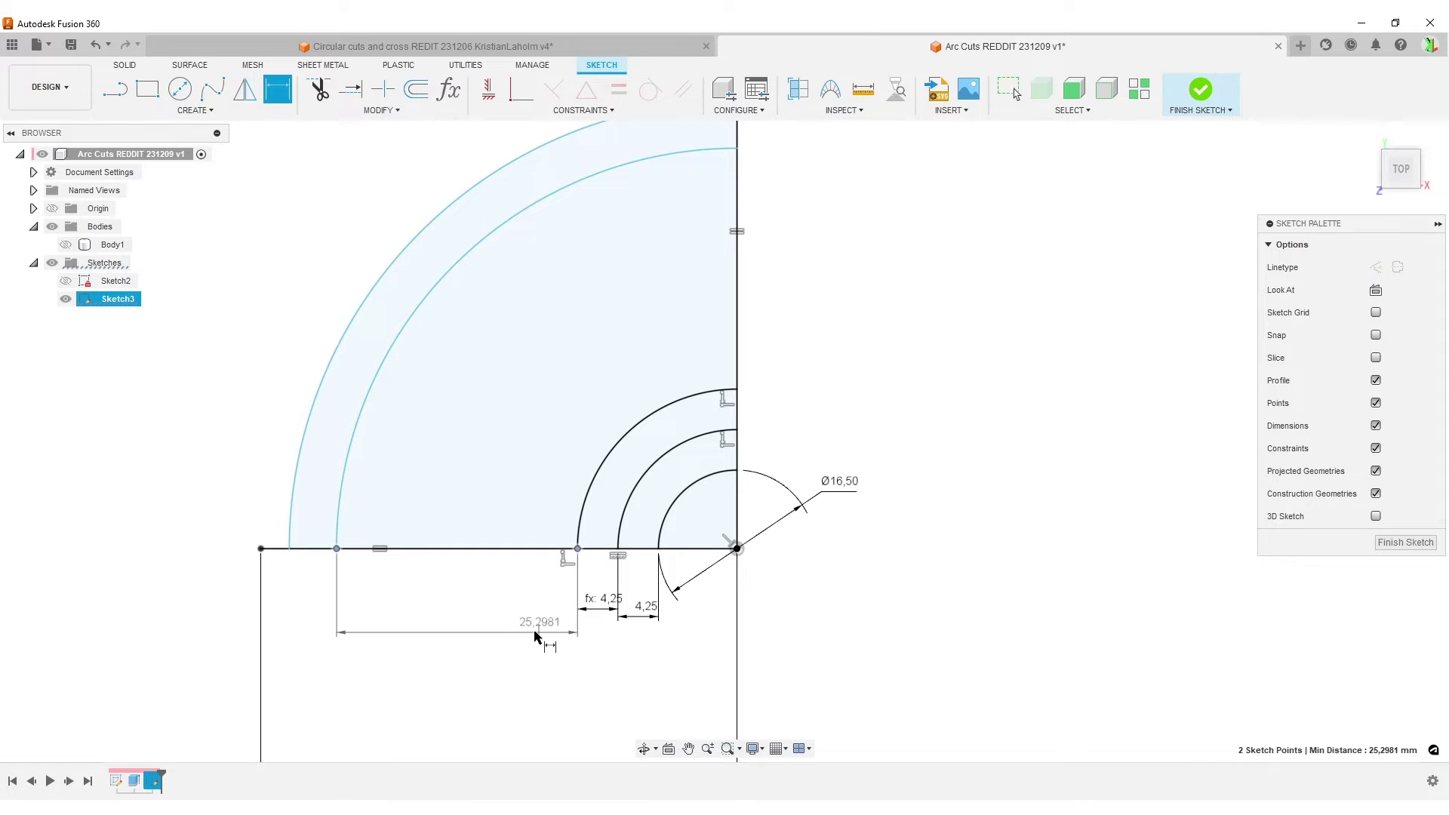
{"action": "left_click", "coordinate": [549, 631]}
{"action": "type", "text": "d7"}
{"action": "key", "text": "Return"}
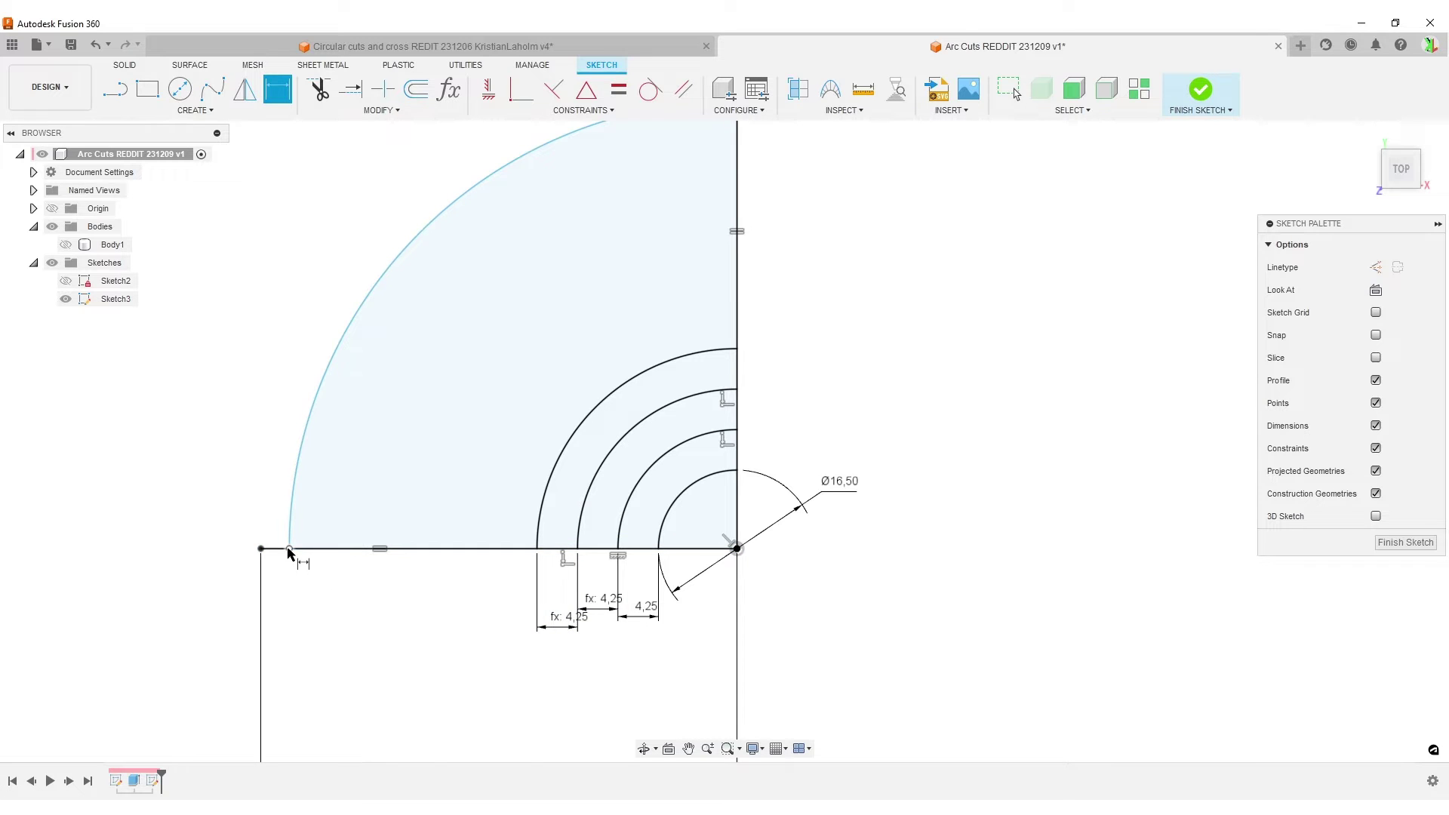
Dimension the spacing between the fourth and fifth arcs along the horizontal line, linked to the first spacing with d7.
{"action": "left_click", "coordinate": [536, 550]}
{"action": "left_click", "coordinate": [491, 620]}
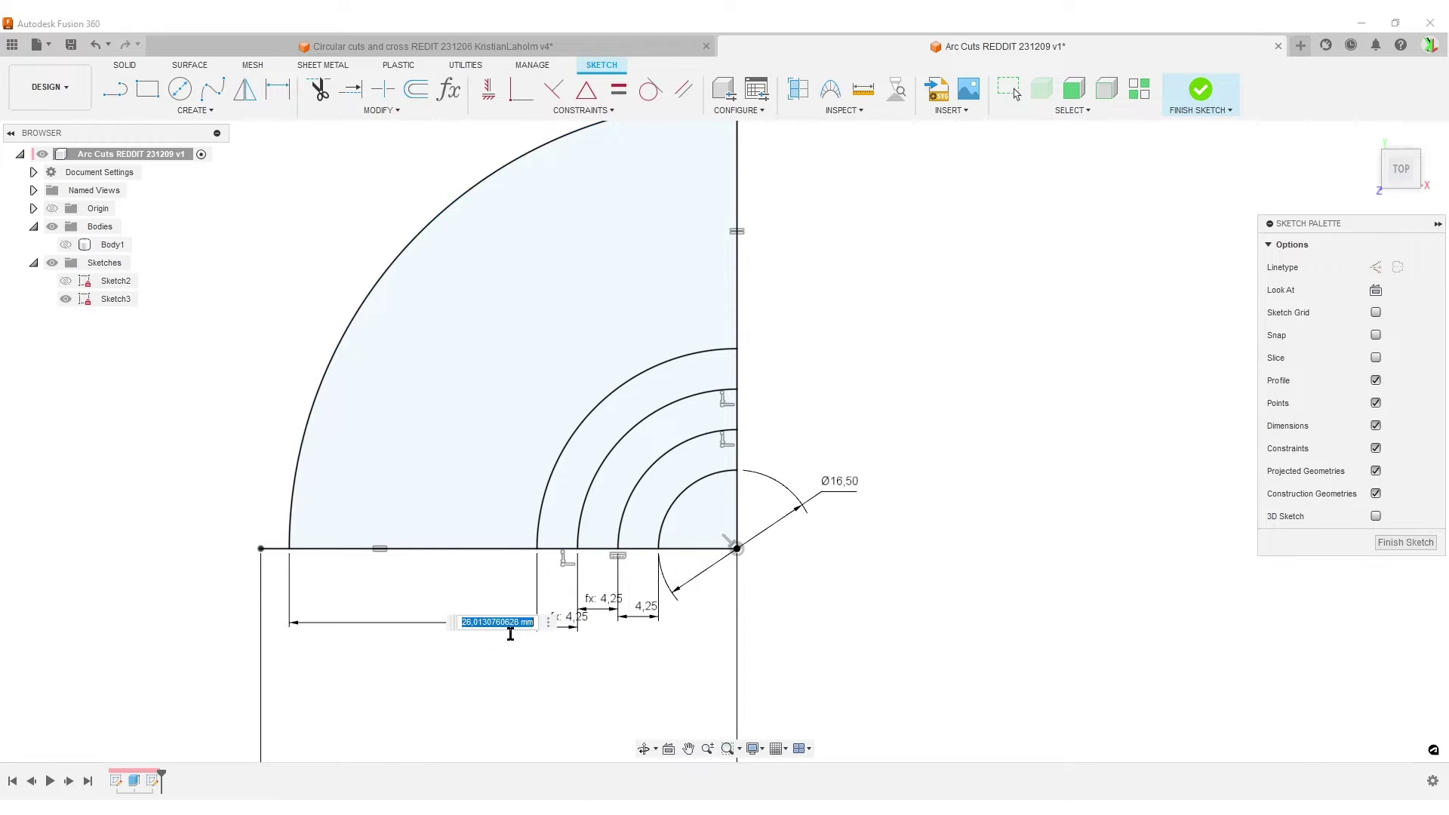
{"action": "type", "text": "d7"}
{"action": "key", "text": "Return"}
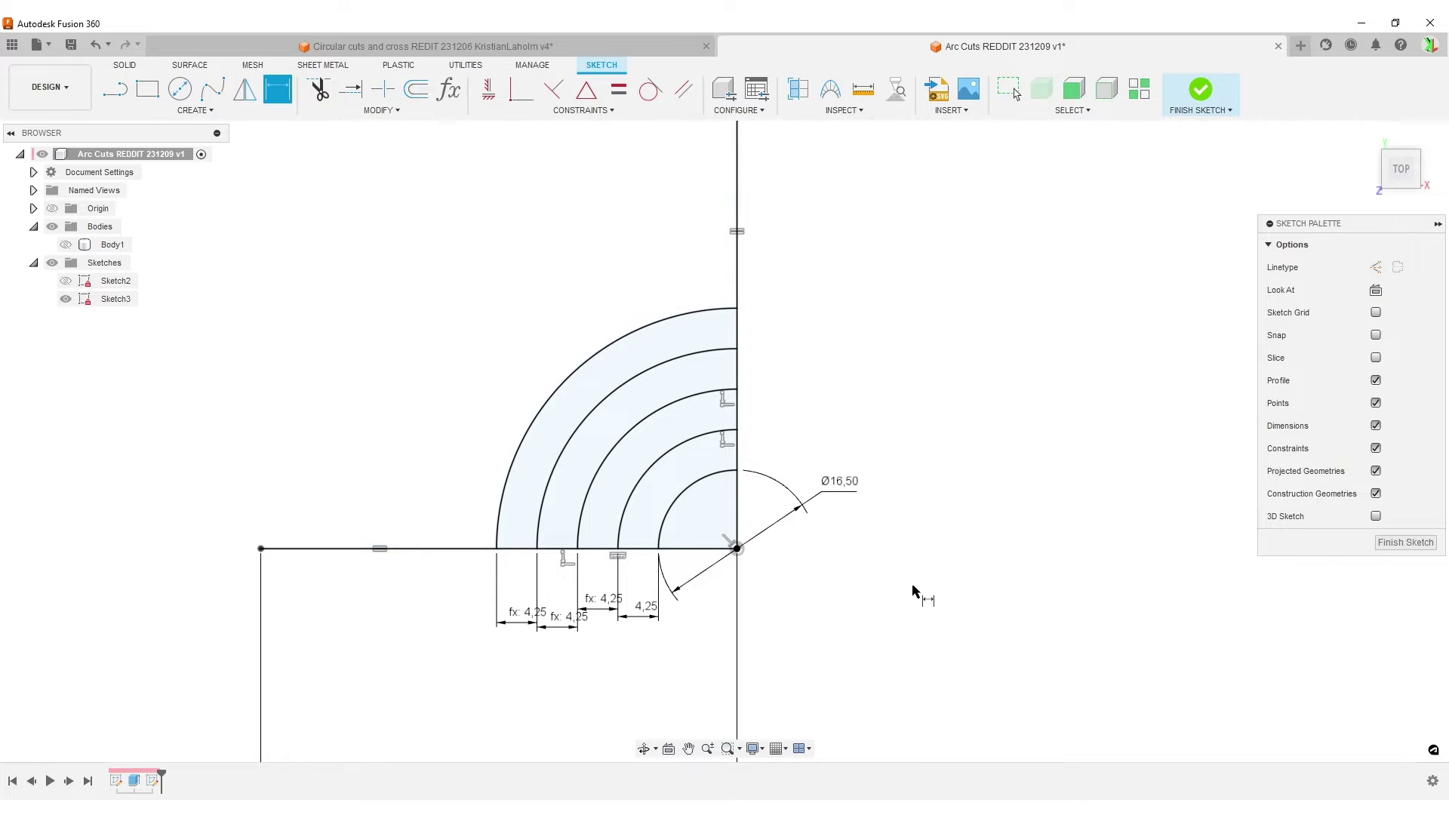
{"action": "middle_click_drag", "start_coordinate": [918, 592], "coordinate": [809, 582]}
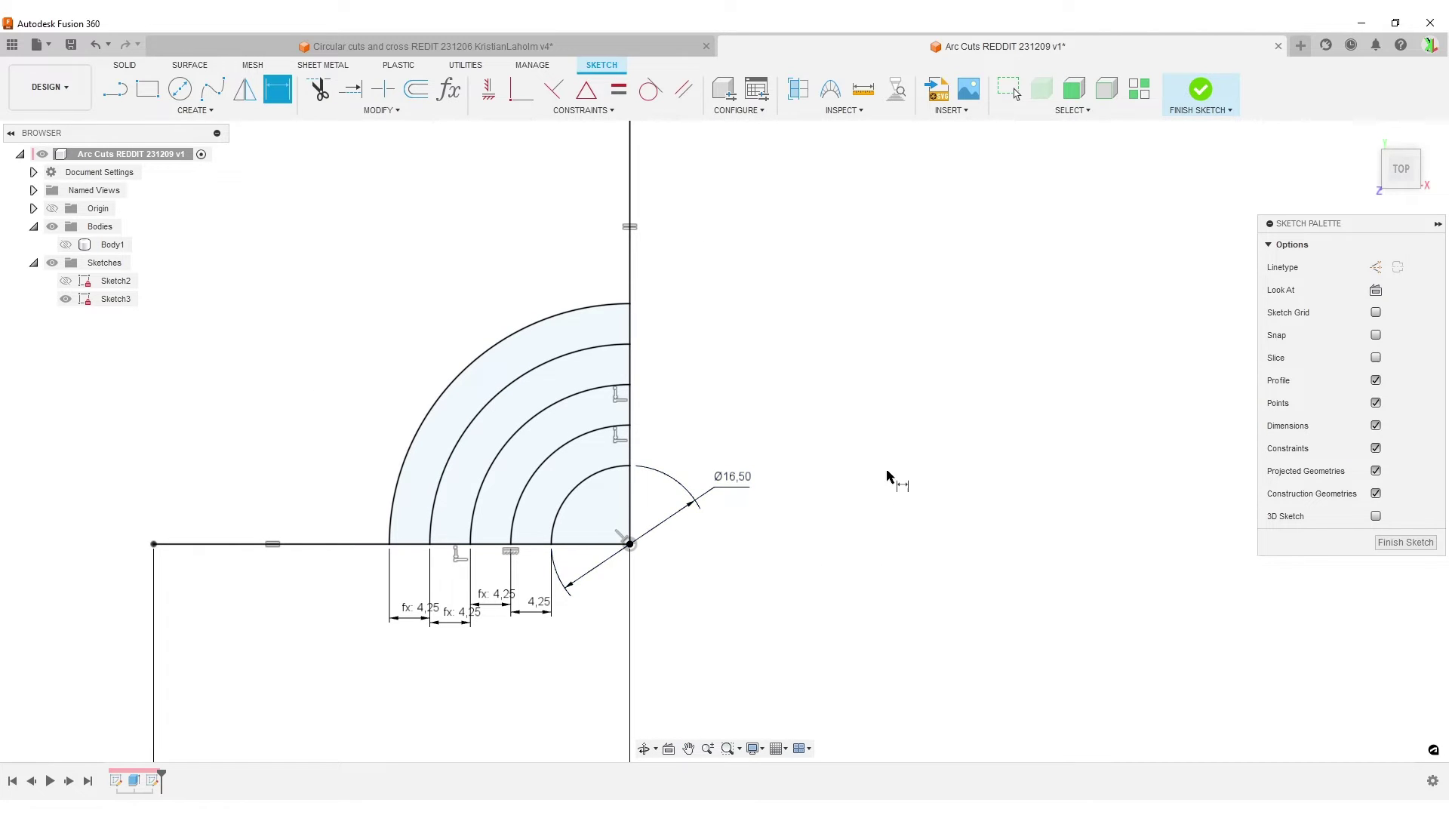
Rename the 16.5 mm diameter parameter of Sketch3 to InnerArcD and mark it as a favorite.
{"action": "left_click", "coordinate": [455, 88]}
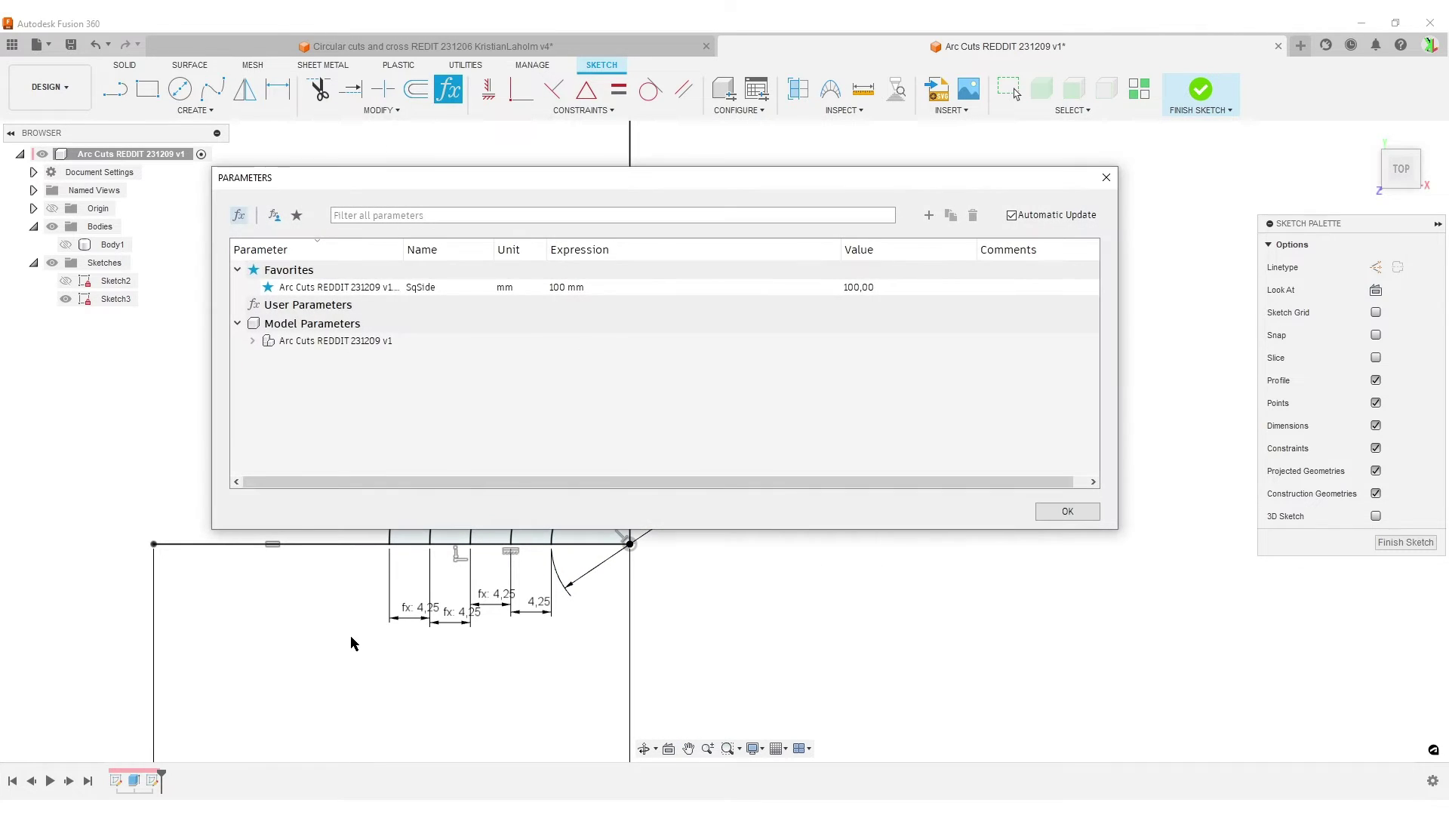
{"action": "left_click", "coordinate": [251, 342]}
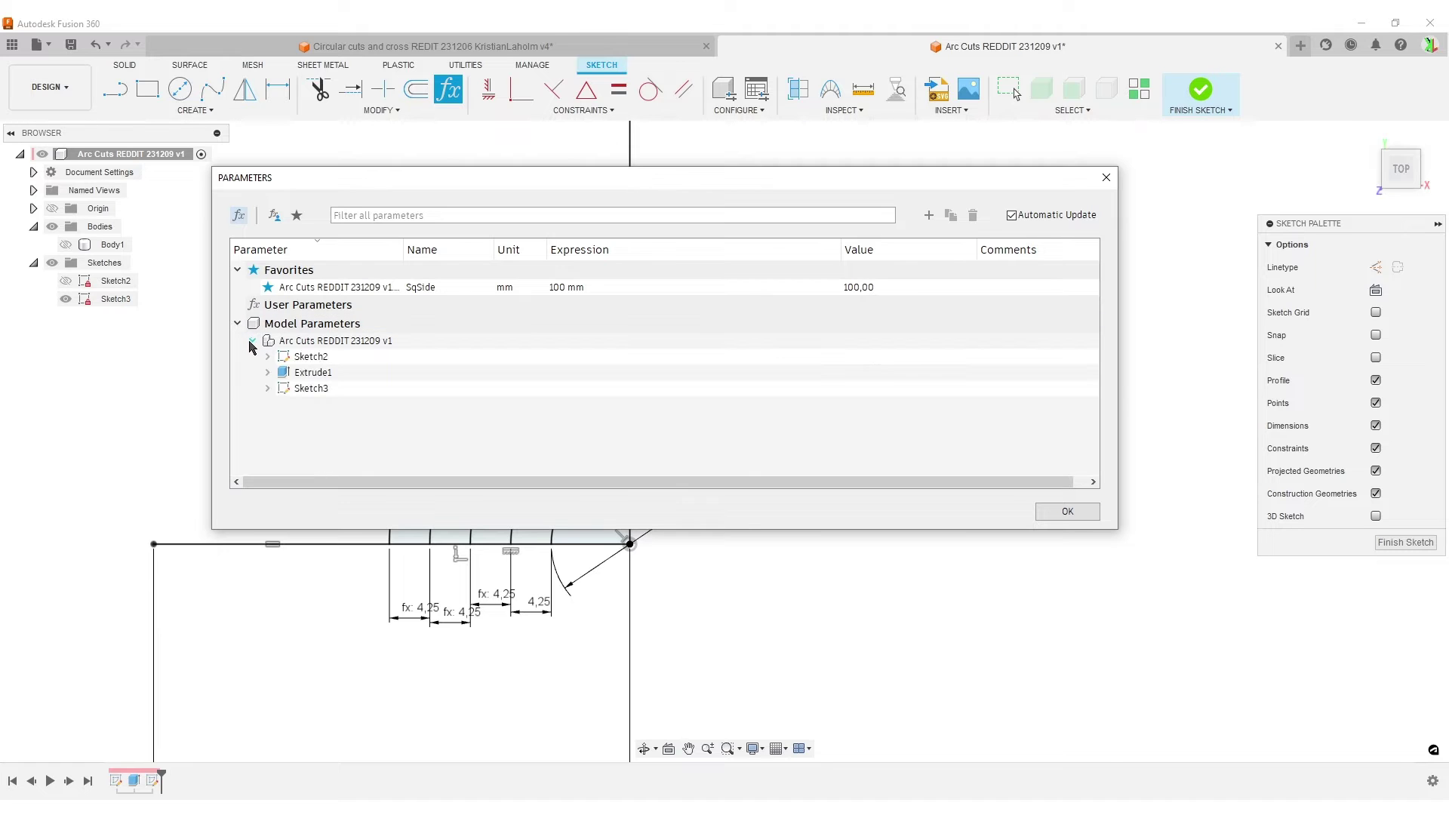
{"action": "left_click", "coordinate": [268, 389]}
{"action": "scroll", "coordinate": [468, 372], "scroll_direction": "down", "scroll_amount": 1}
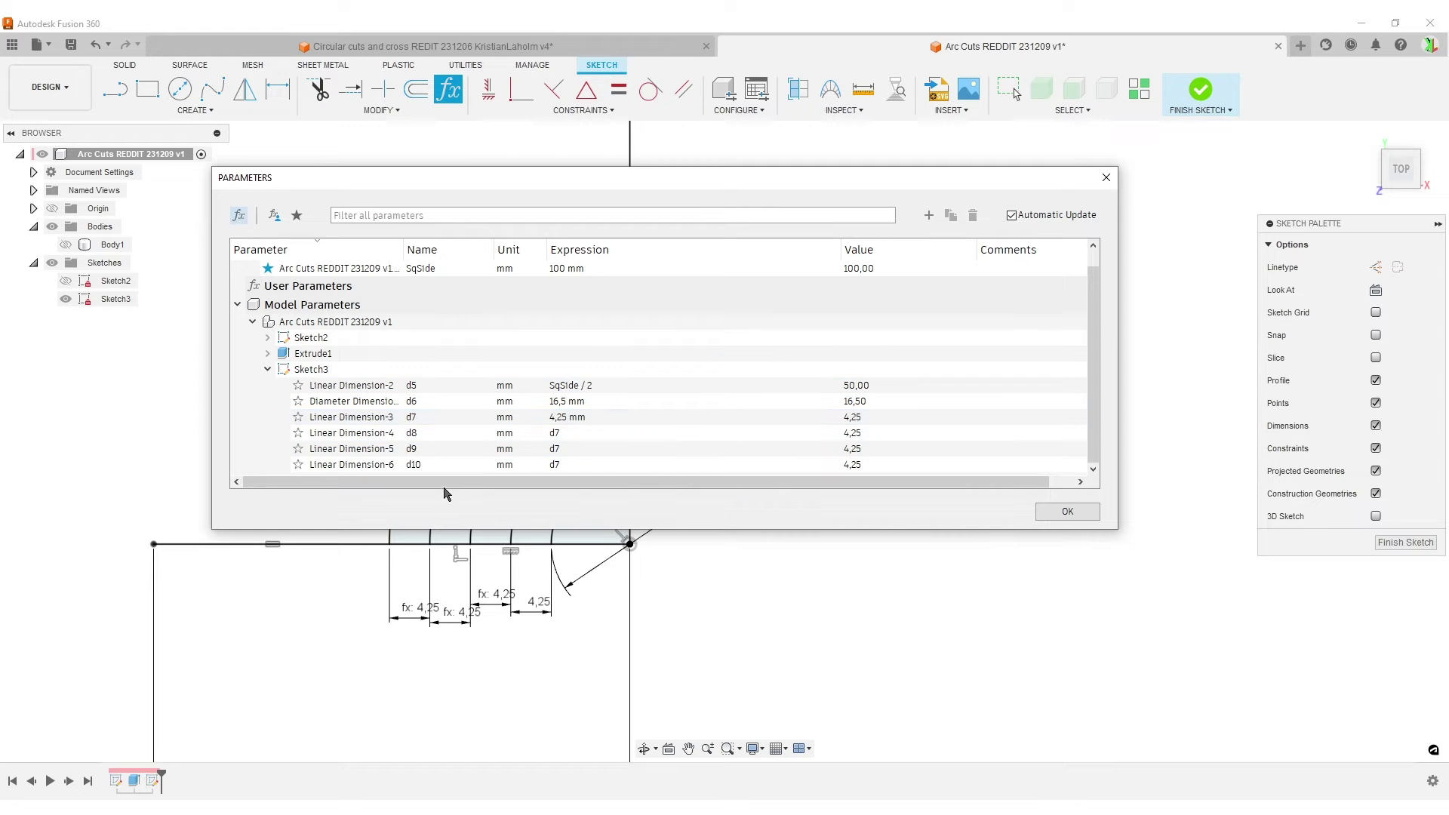
{"action": "double_click", "coordinate": [450, 400]}
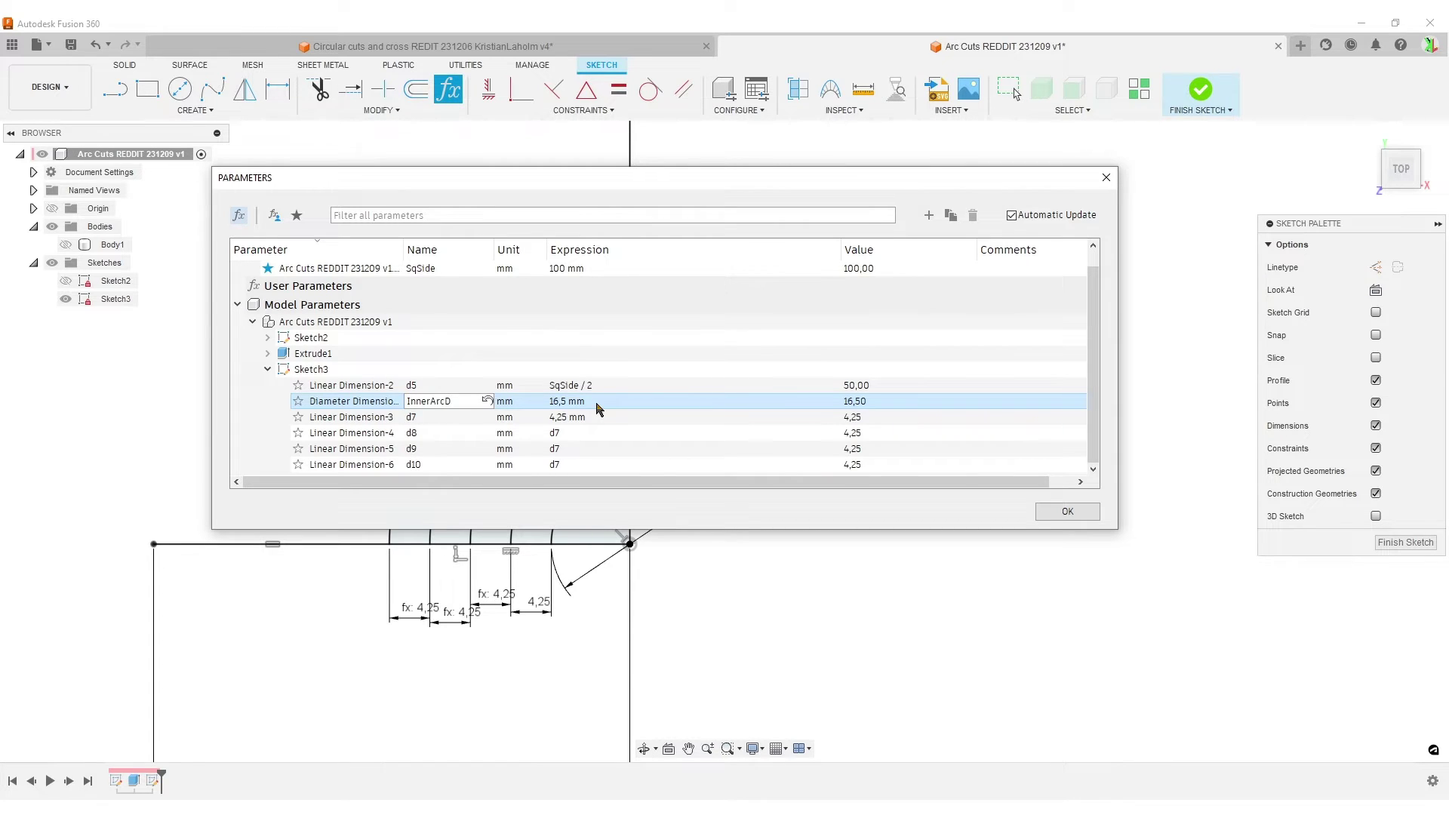
{"action": "key", "text": "Return"}
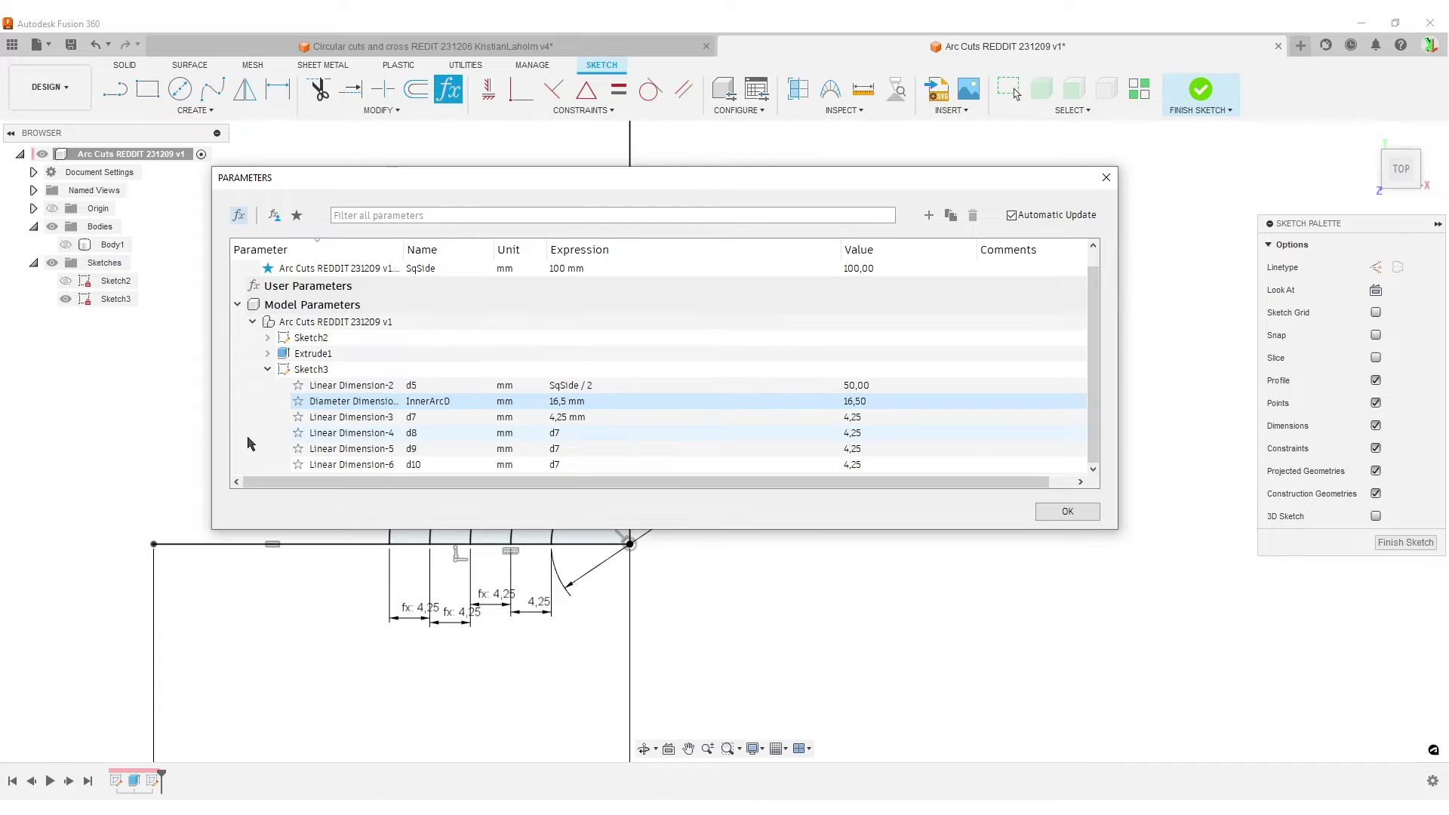
{"action": "left_click", "coordinate": [299, 403]}
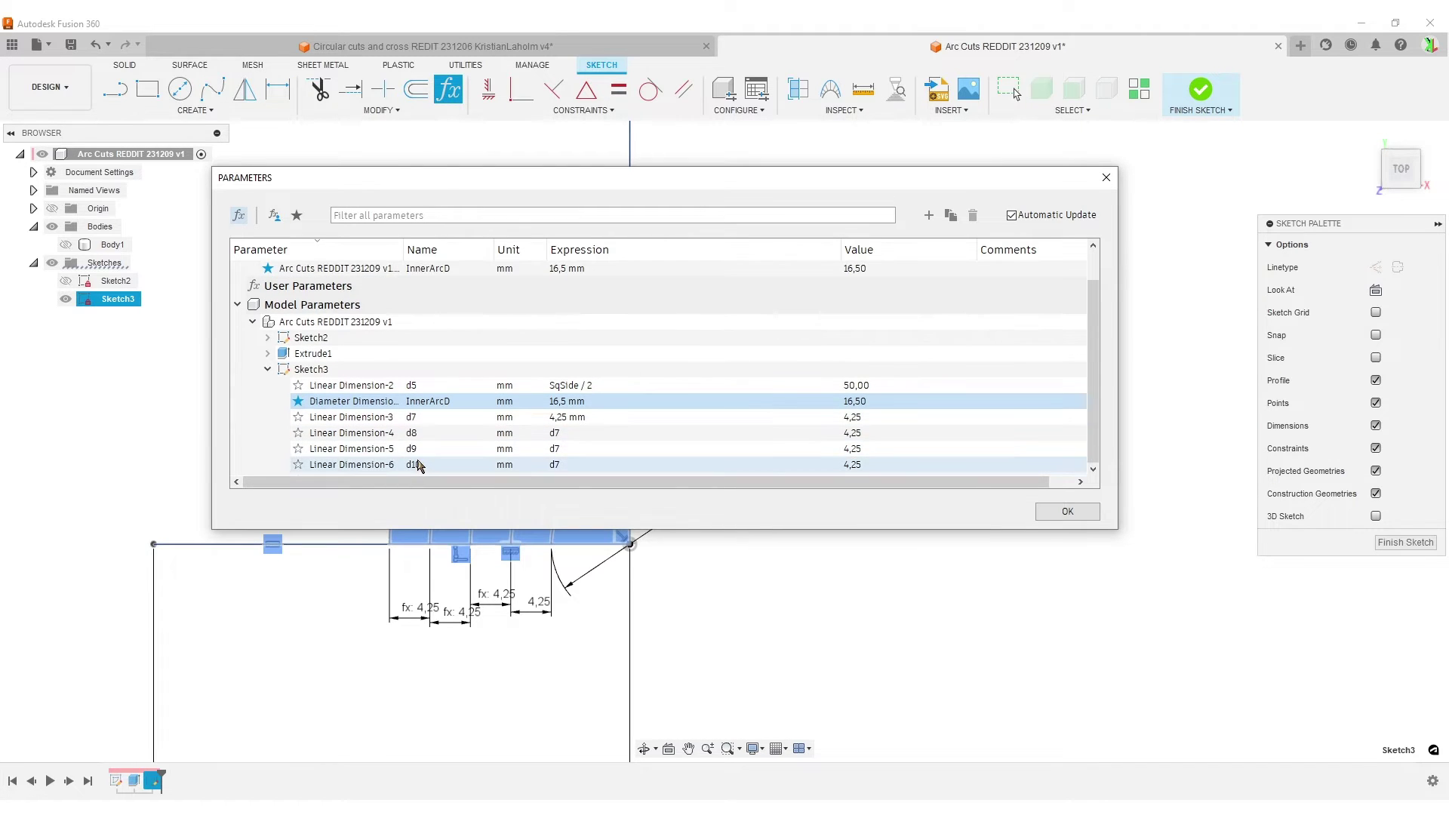
Rename the 4.25 mm spacing parameter d7 to ArcSpacing, mark it as a favorite and close the parameters.
{"action": "double_click", "coordinate": [445, 417]}
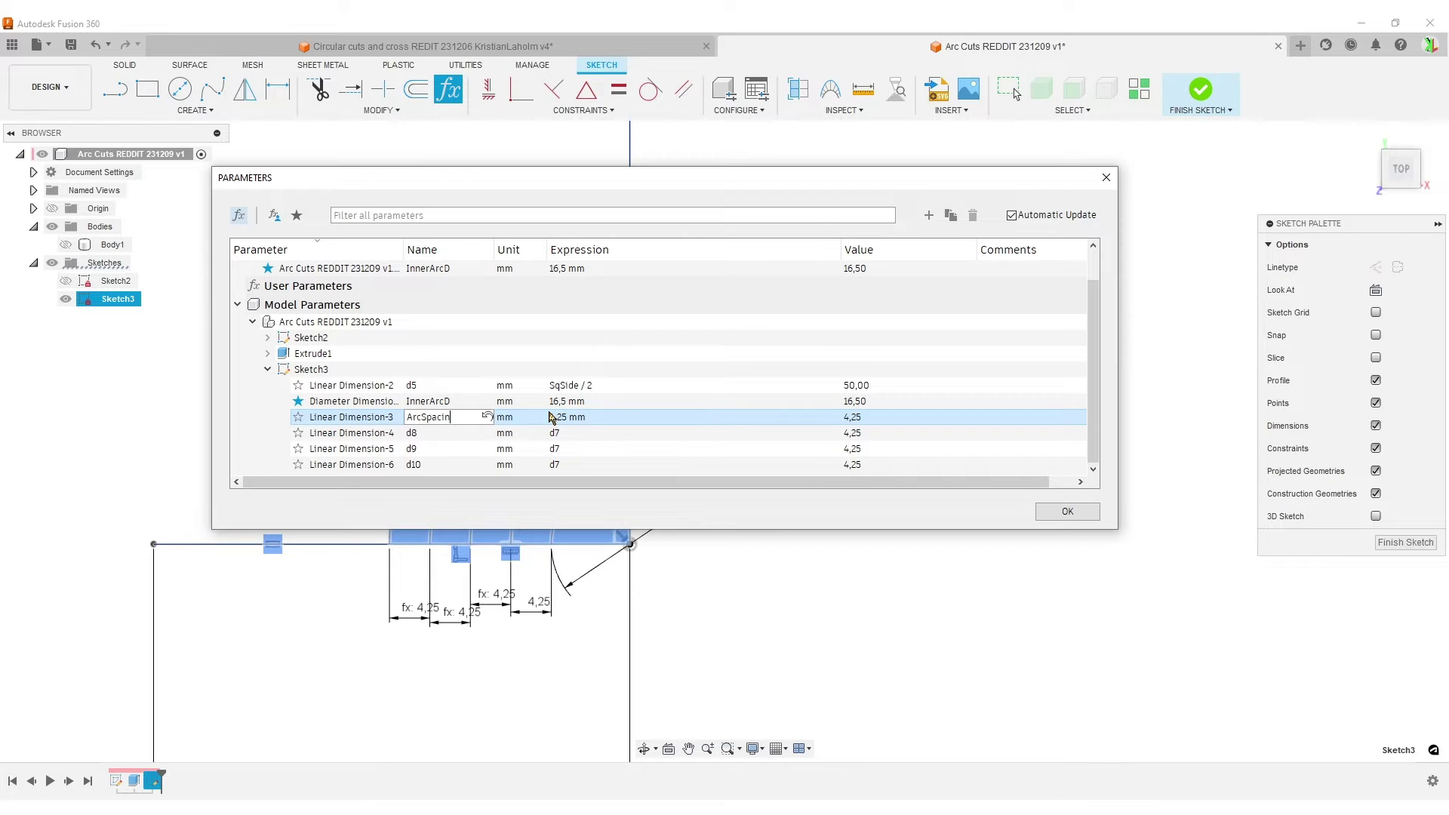
{"action": "key", "text": "Return"}
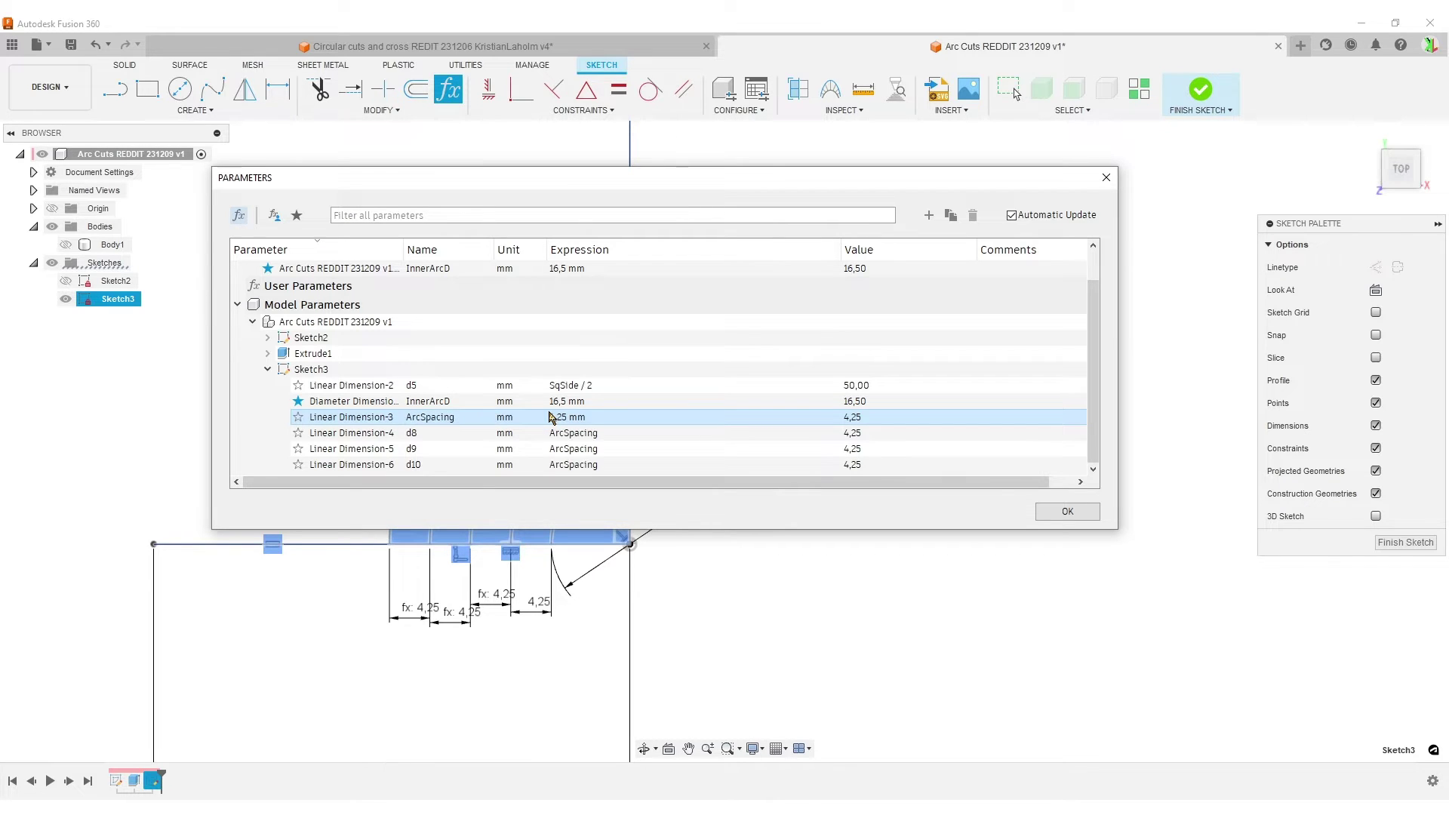
{"action": "left_click", "coordinate": [299, 417]}
{"action": "left_click", "coordinate": [1063, 513]}
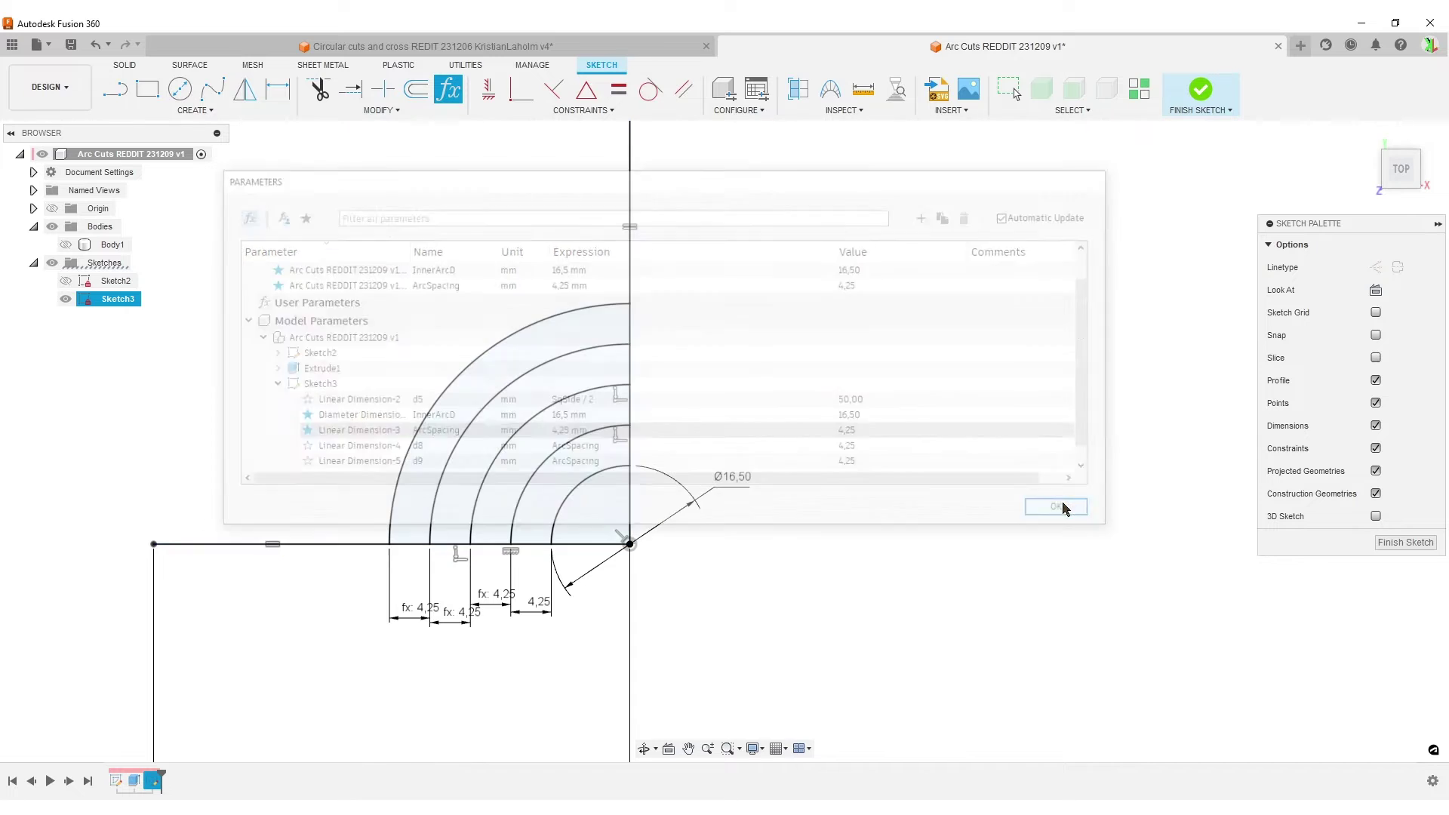
Finish the sketch of the five concentric arcs.
{"action": "scroll", "coordinate": [877, 584], "scroll_direction": "down", "scroll_amount": 3}
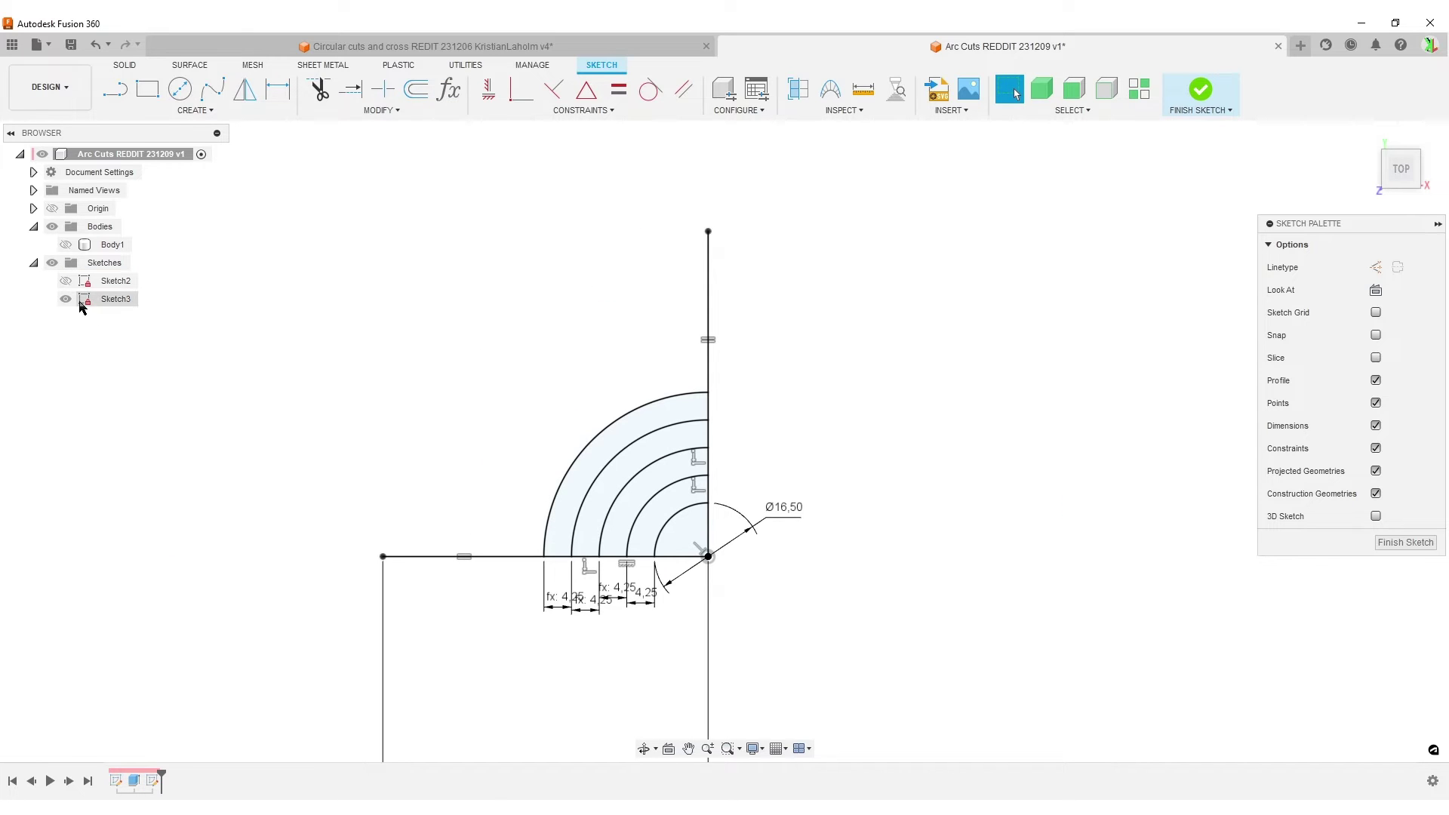
{"action": "middle_click_drag", "start_coordinate": [899, 610], "coordinate": [842, 599]}
{"action": "scroll", "coordinate": [547, 648], "scroll_direction": "up", "scroll_amount": 2}
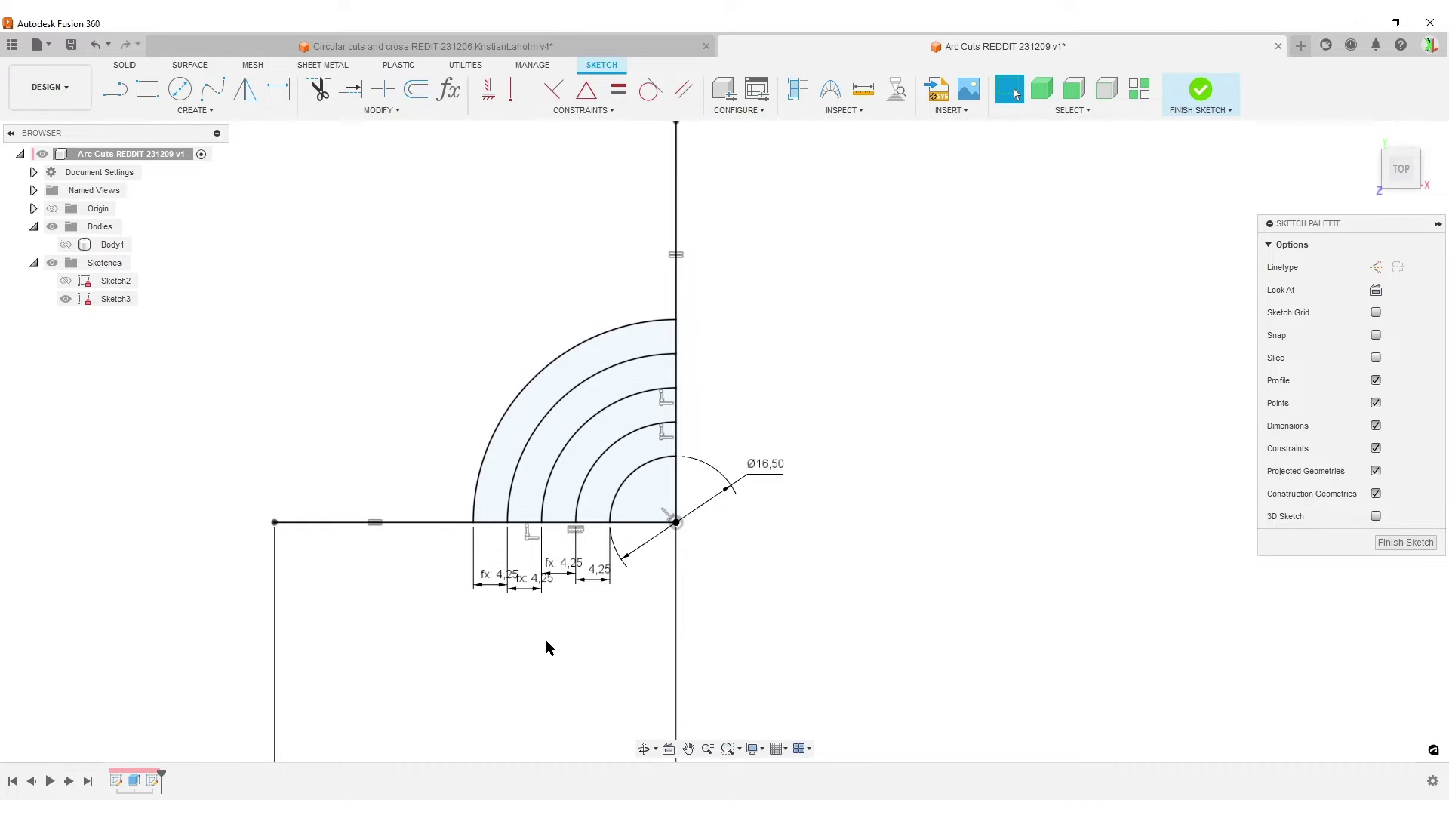
{"action": "left_click", "coordinate": [1406, 542]}
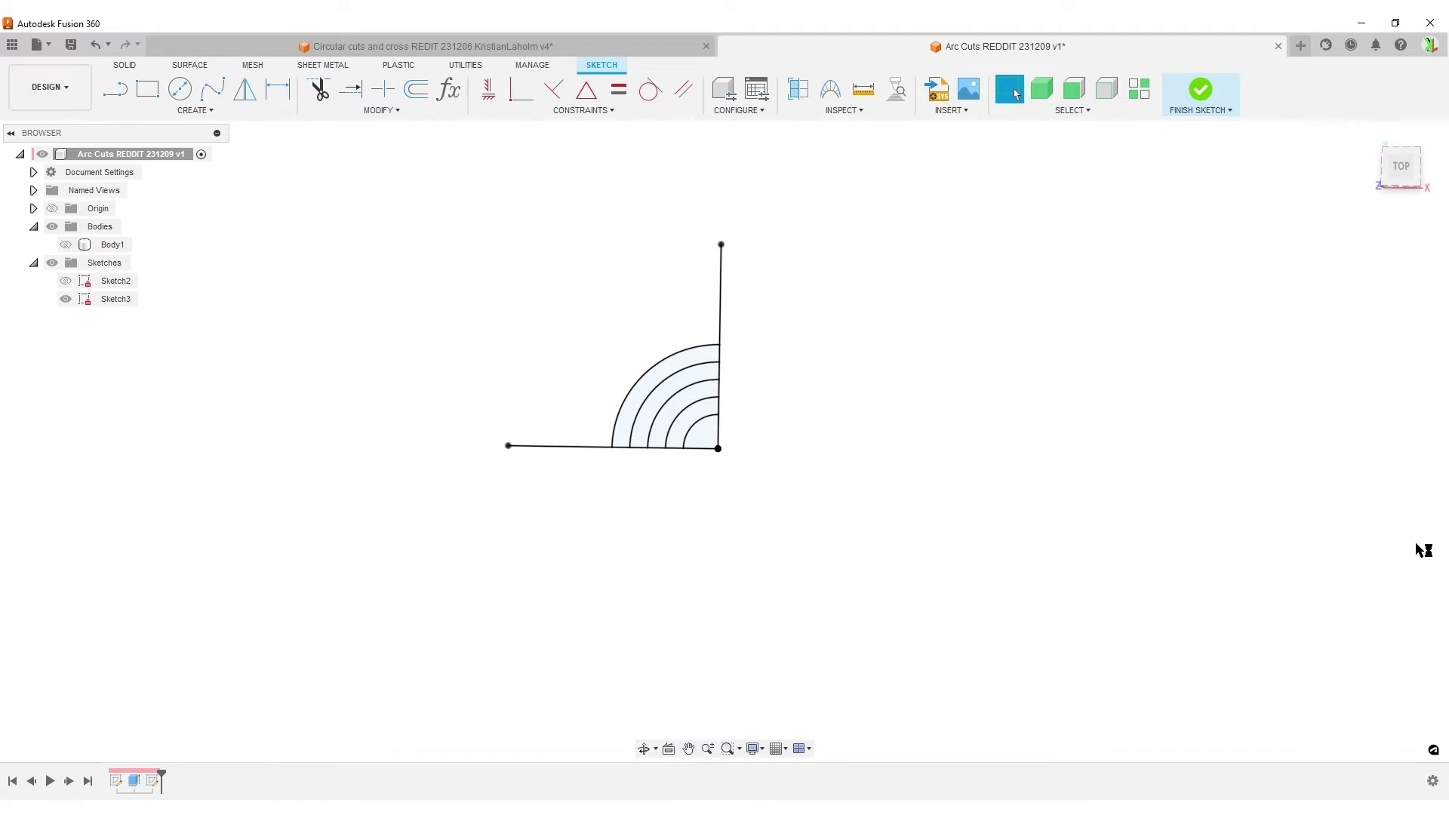
{"action": "middle_click_drag", "start_coordinate": [430, 586], "coordinate": [658, 637]}
Examine the arc cut pattern in the finished Circular cuts and cross design, and return to the Arc Cuts design.
{"action": "left_click", "coordinate": [645, 47]}
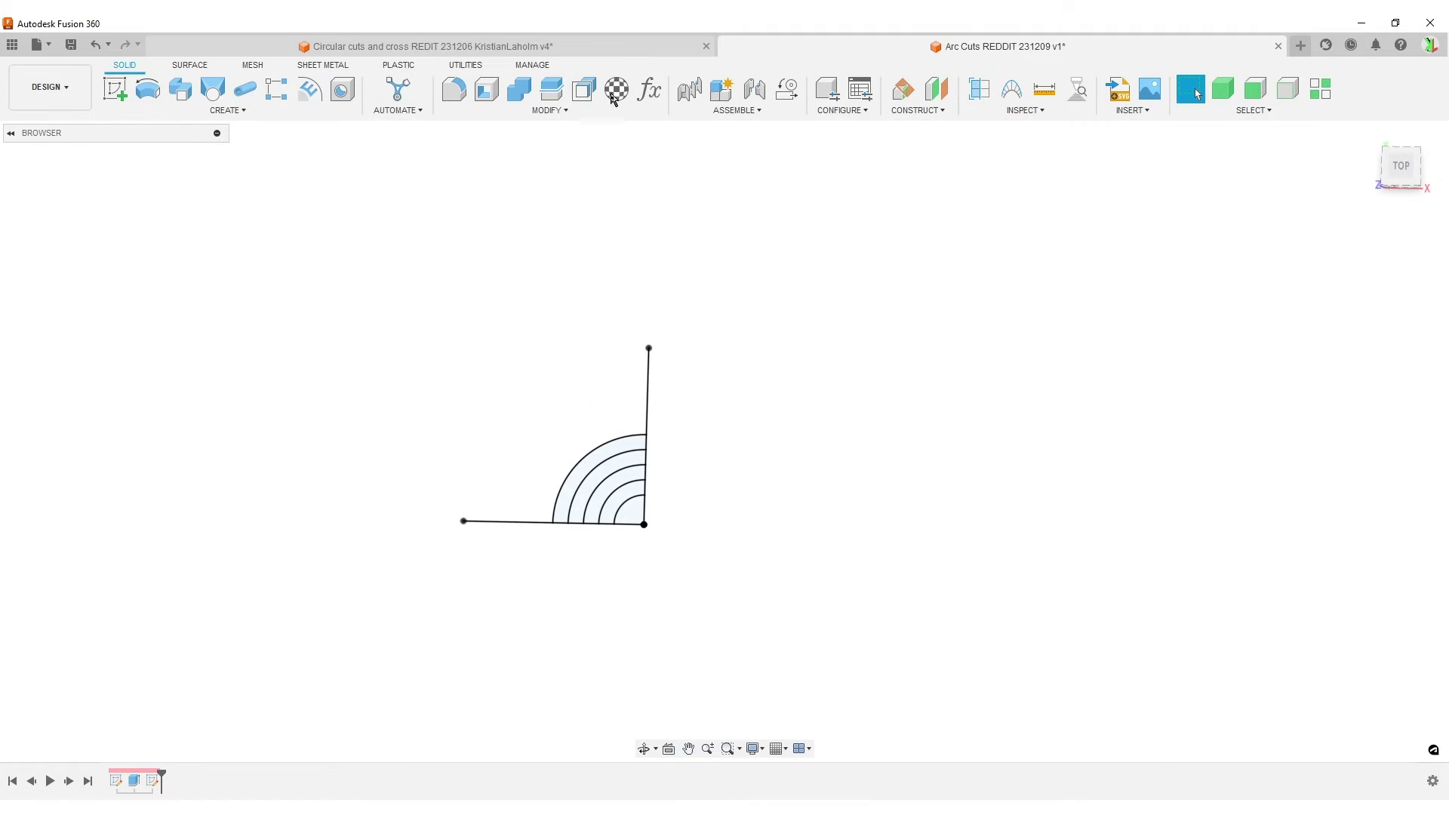
{"action": "scroll", "coordinate": [463, 314], "scroll_direction": "down", "scroll_amount": 3}
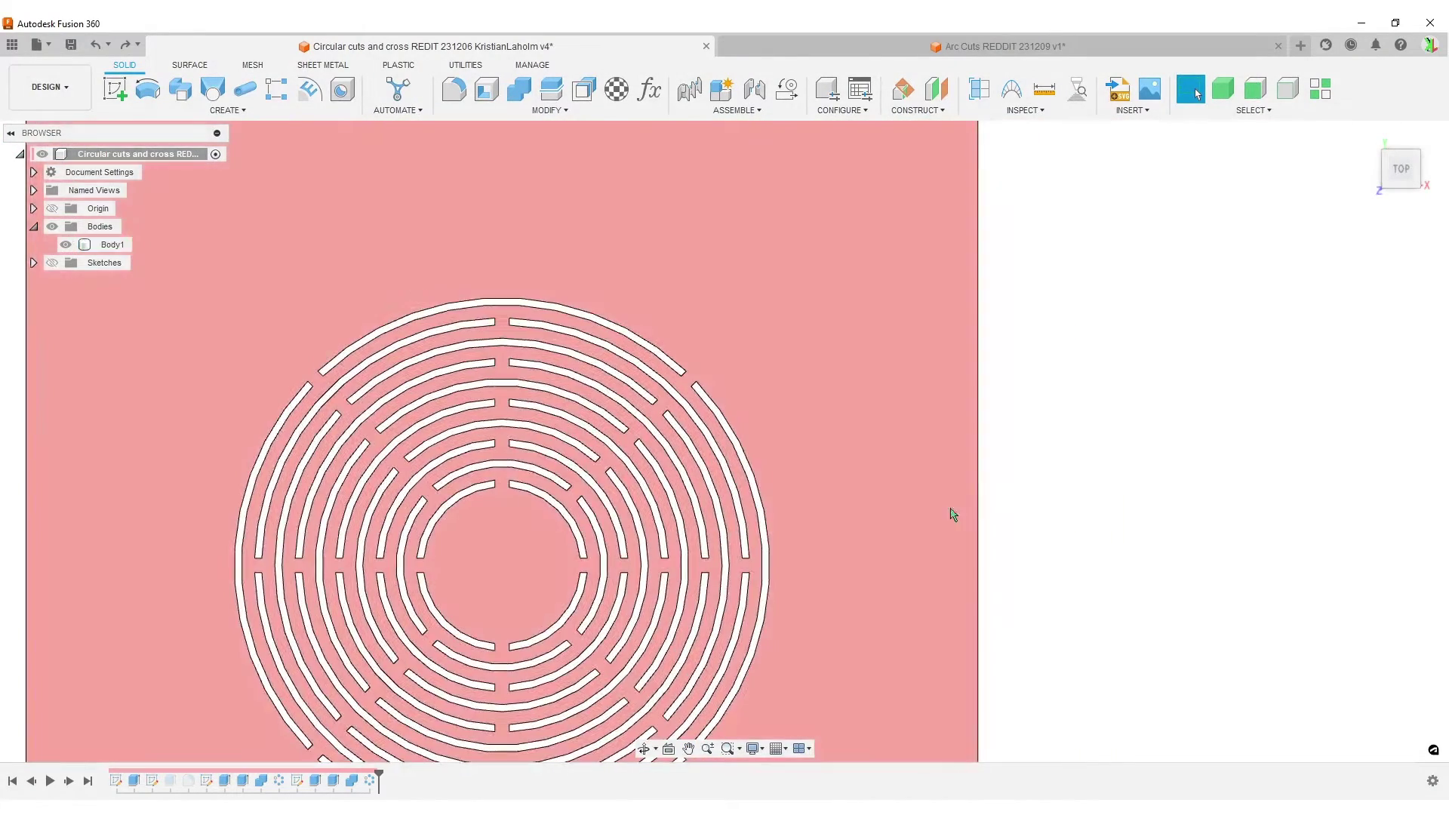
{"action": "middle_click_drag", "start_coordinate": [948, 511], "coordinate": [1042, 421]}
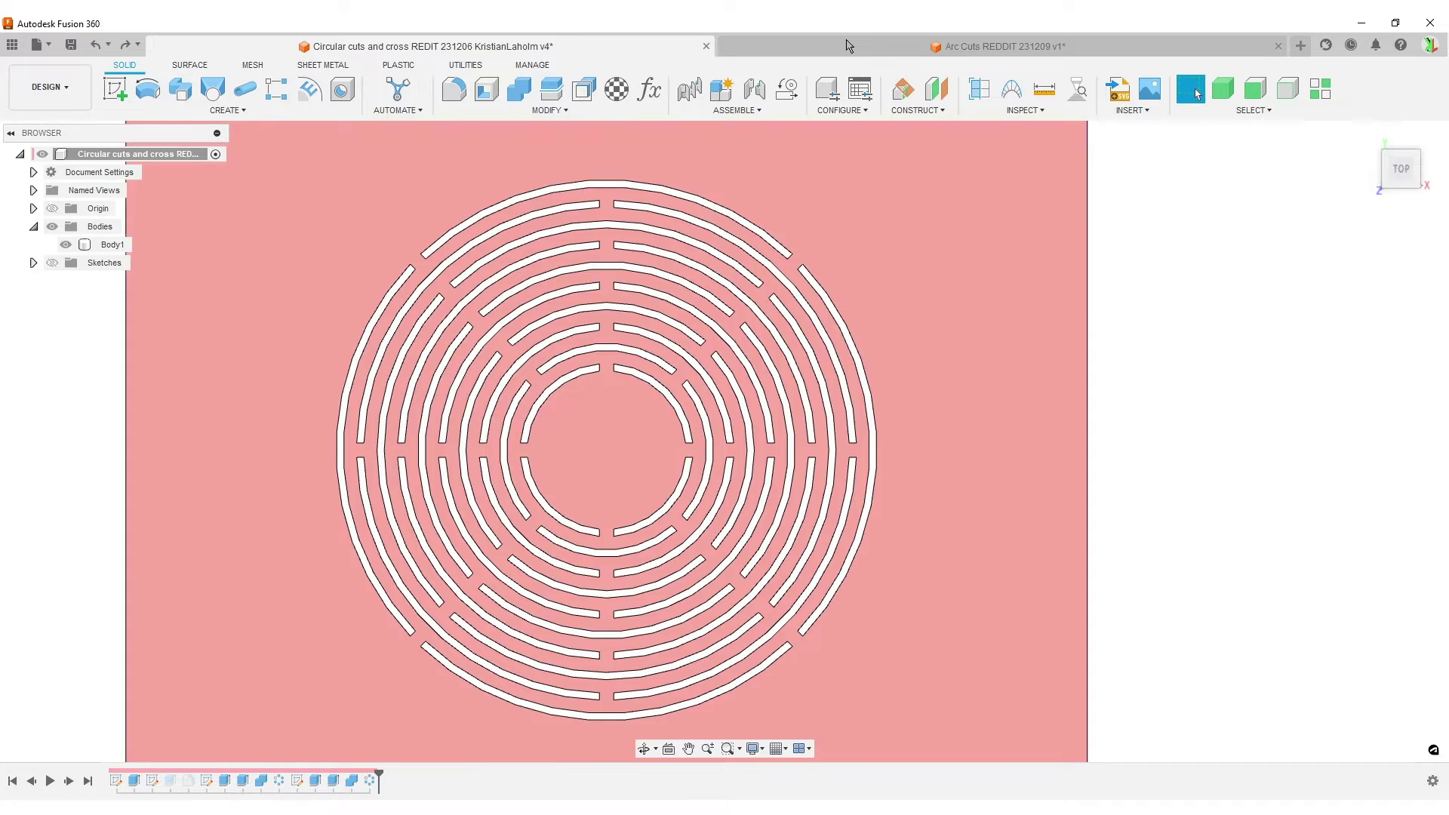
{"action": "left_click", "coordinate": [849, 46]}
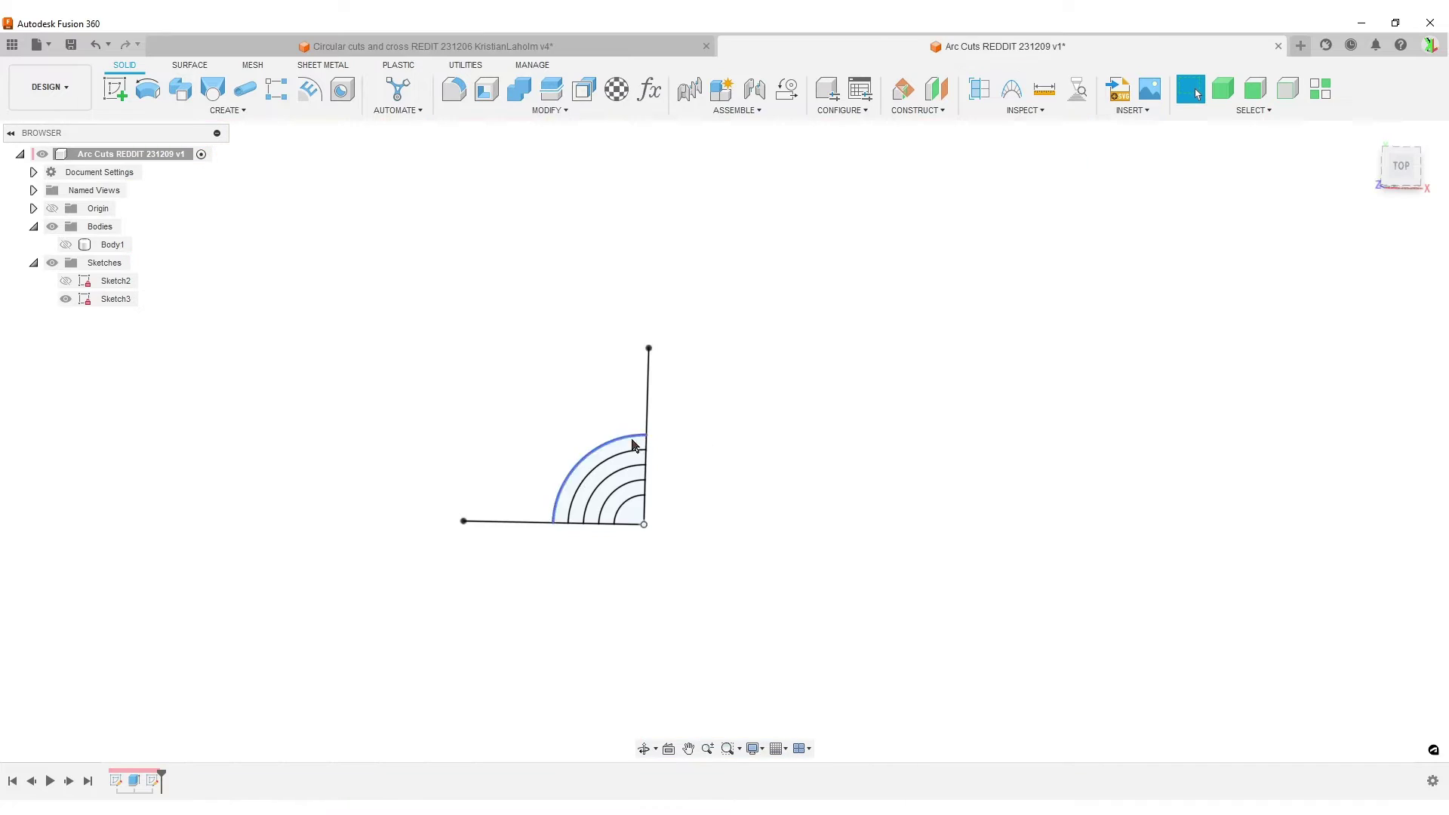
Start a thin extrude with all five concentric arcs as its profiles.
{"action": "middle_click_drag", "start_coordinate": [726, 445], "coordinate": [801, 460]}
{"action": "scroll", "coordinate": [802, 460], "scroll_direction": "up", "scroll_amount": 1}
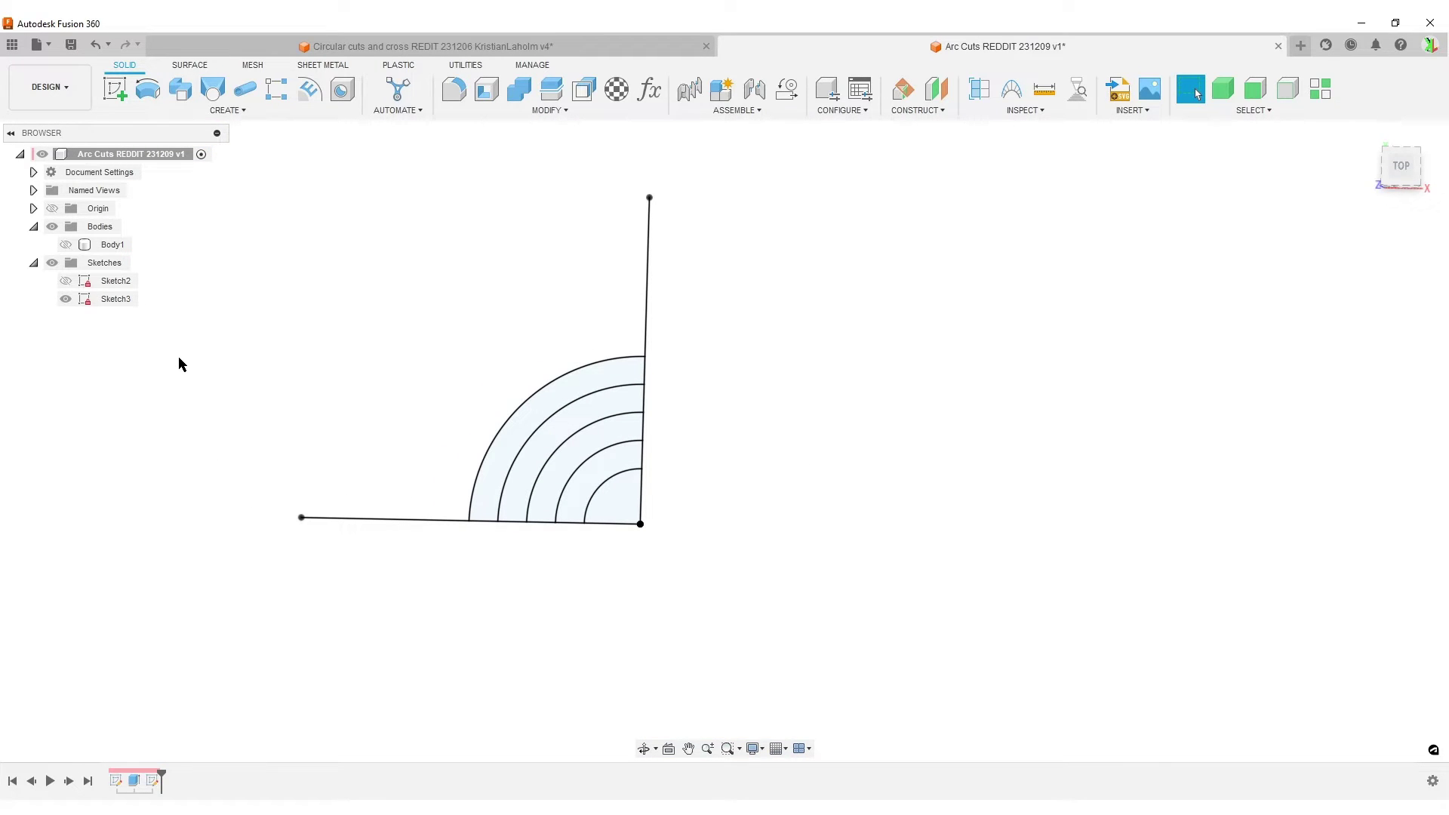
{"action": "key", "text": "e"}
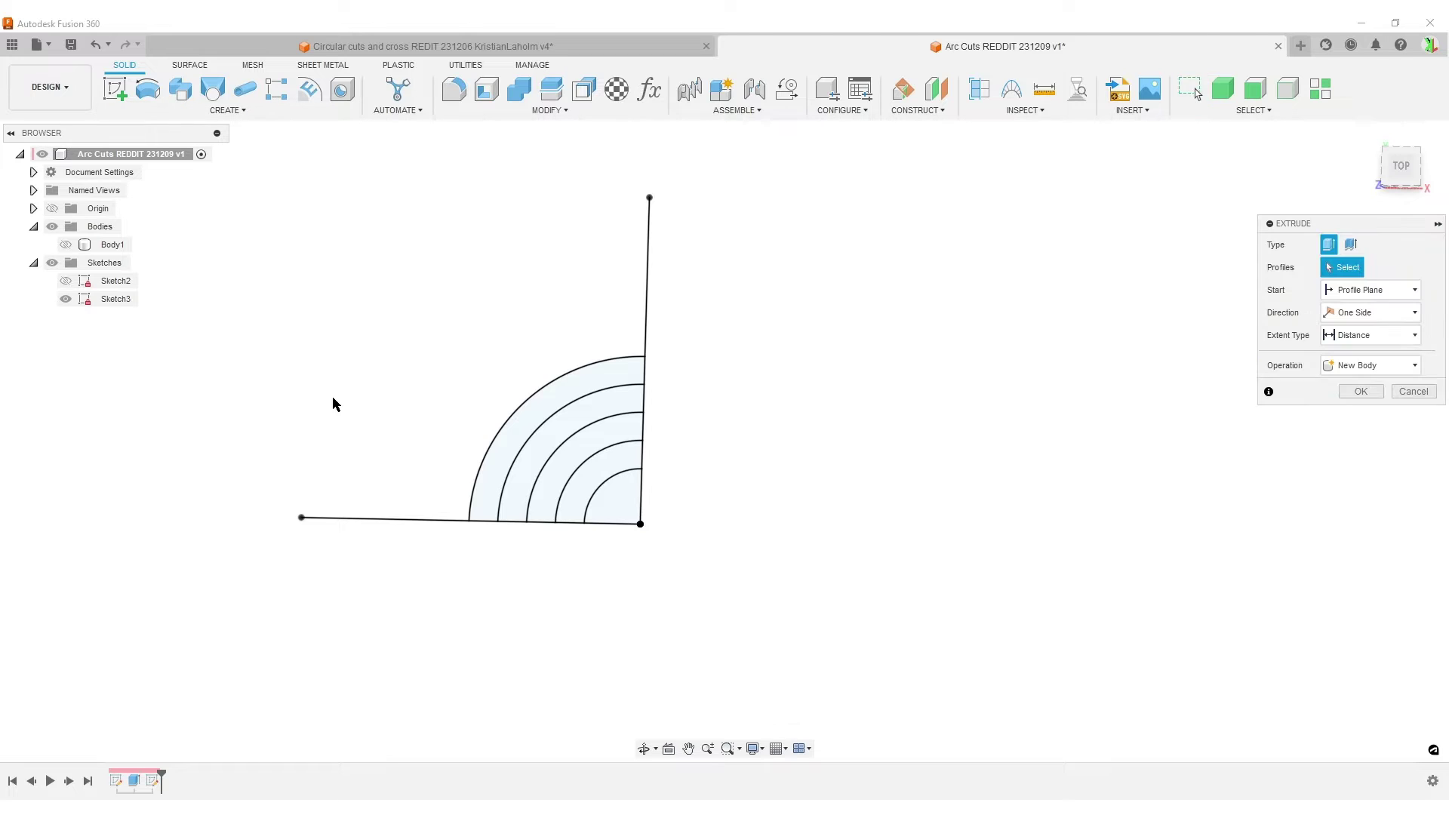
{"action": "left_click", "coordinate": [1350, 246]}
{"action": "scroll", "coordinate": [588, 543], "scroll_direction": "up", "scroll_amount": 2}
{"action": "left_click", "coordinate": [602, 456]}
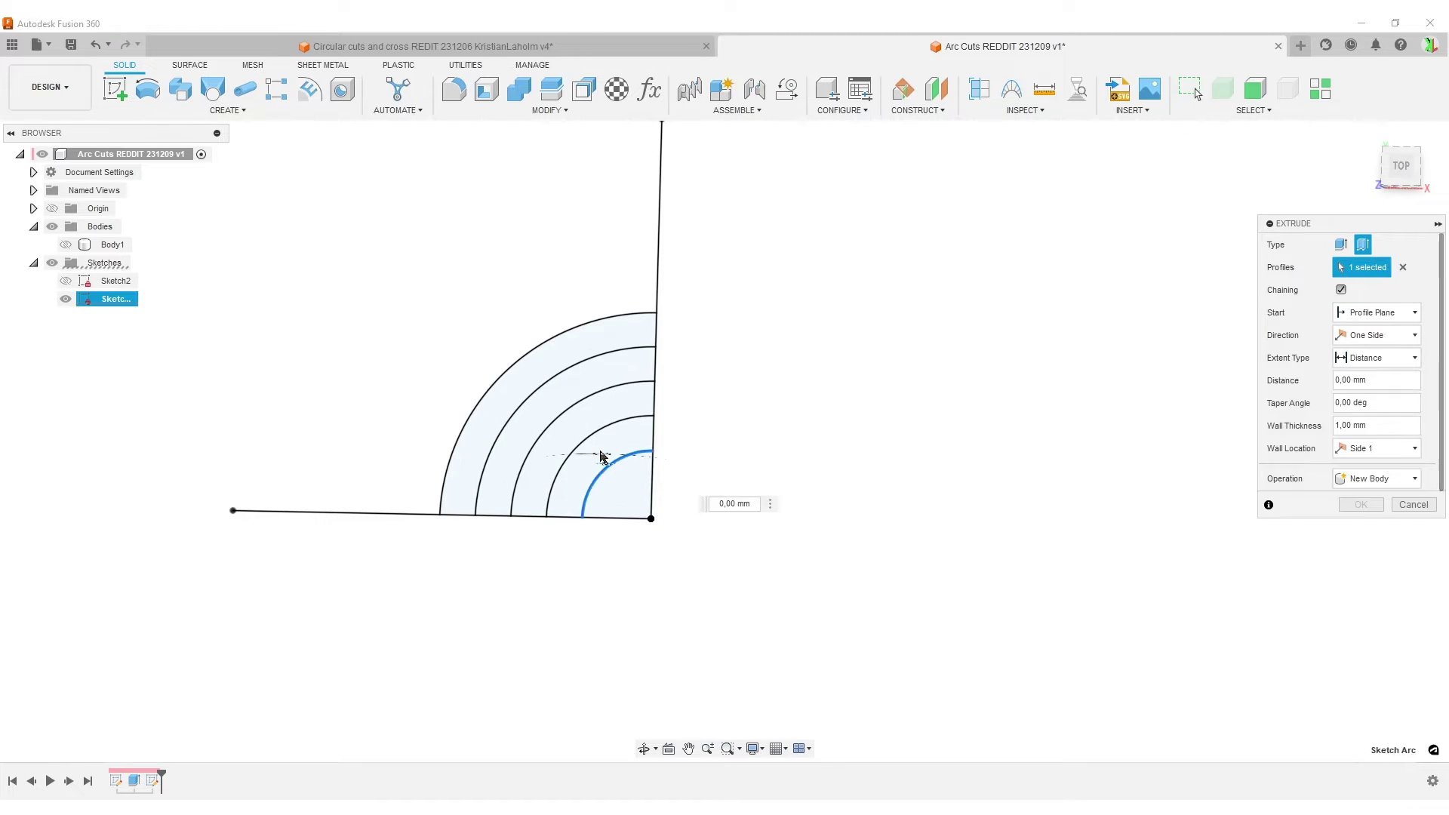
{"action": "left_click", "coordinate": [592, 437]}
{"action": "left_click", "coordinate": [585, 403]}
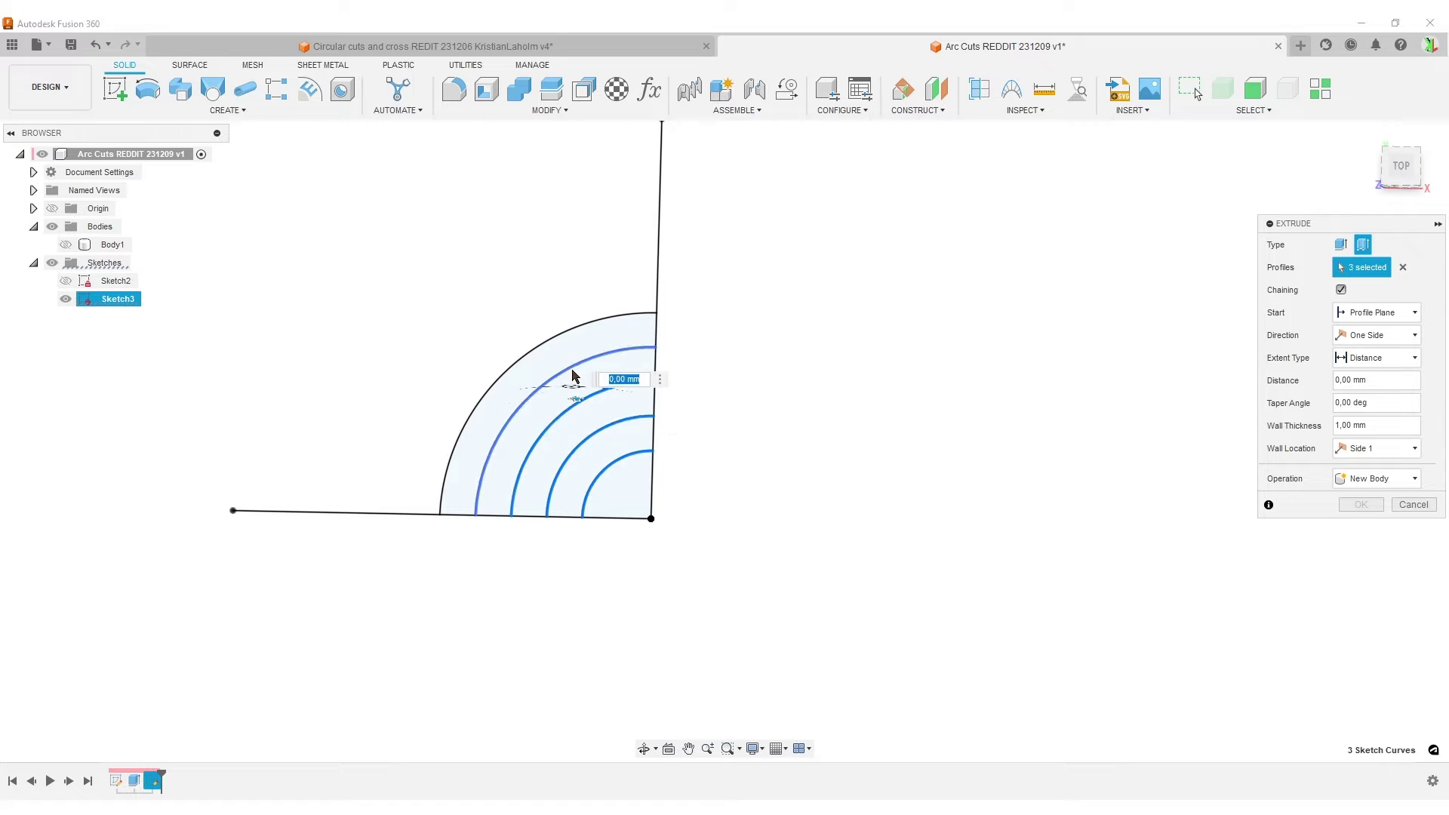
{"action": "left_click", "coordinate": [573, 376]}
{"action": "left_click", "coordinate": [571, 323]}
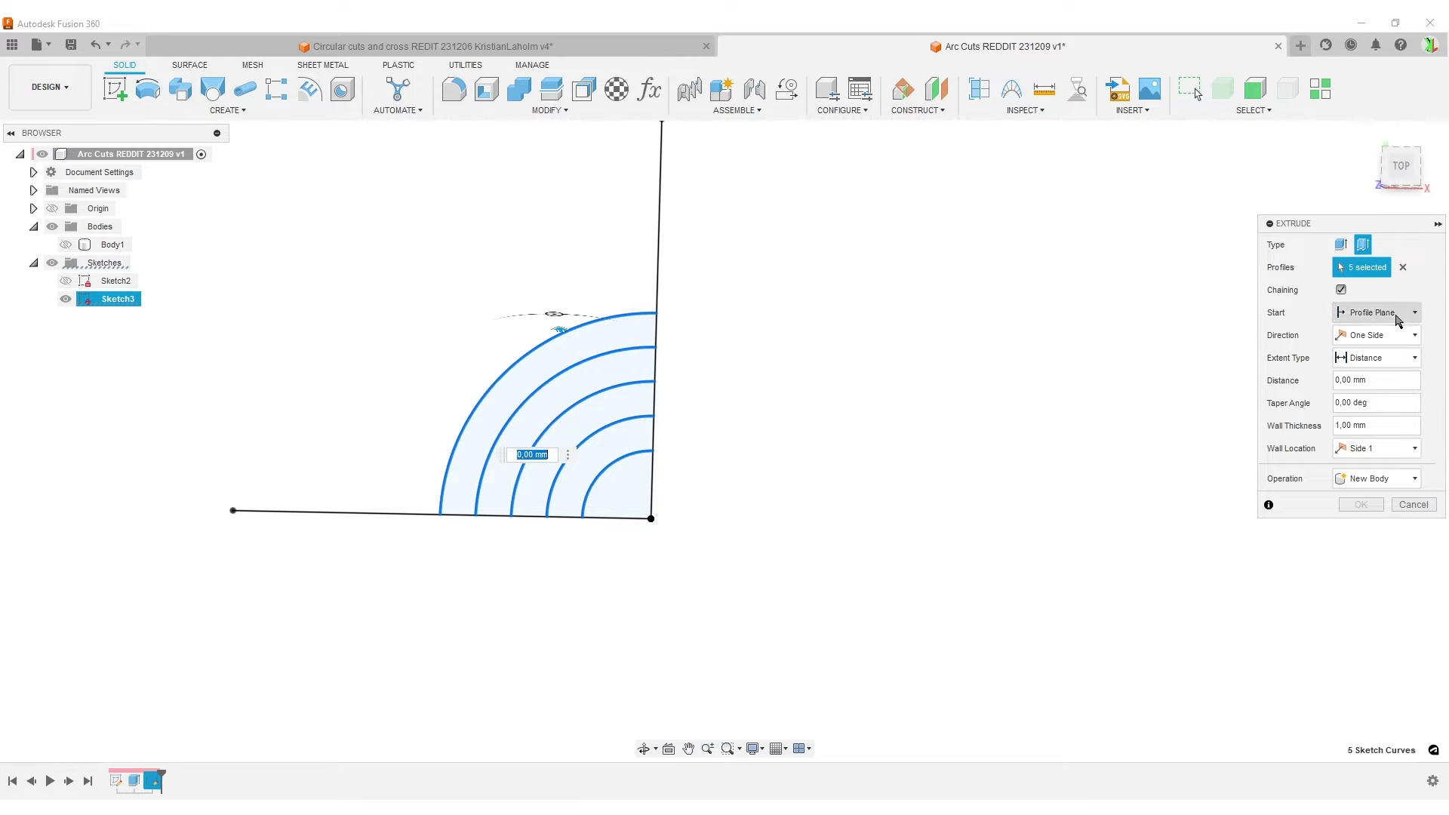
Set the thin extrude's extent to To Object, ending at the plate's top face, and hide the plate body.
{"action": "left_click", "coordinate": [1393, 358]}
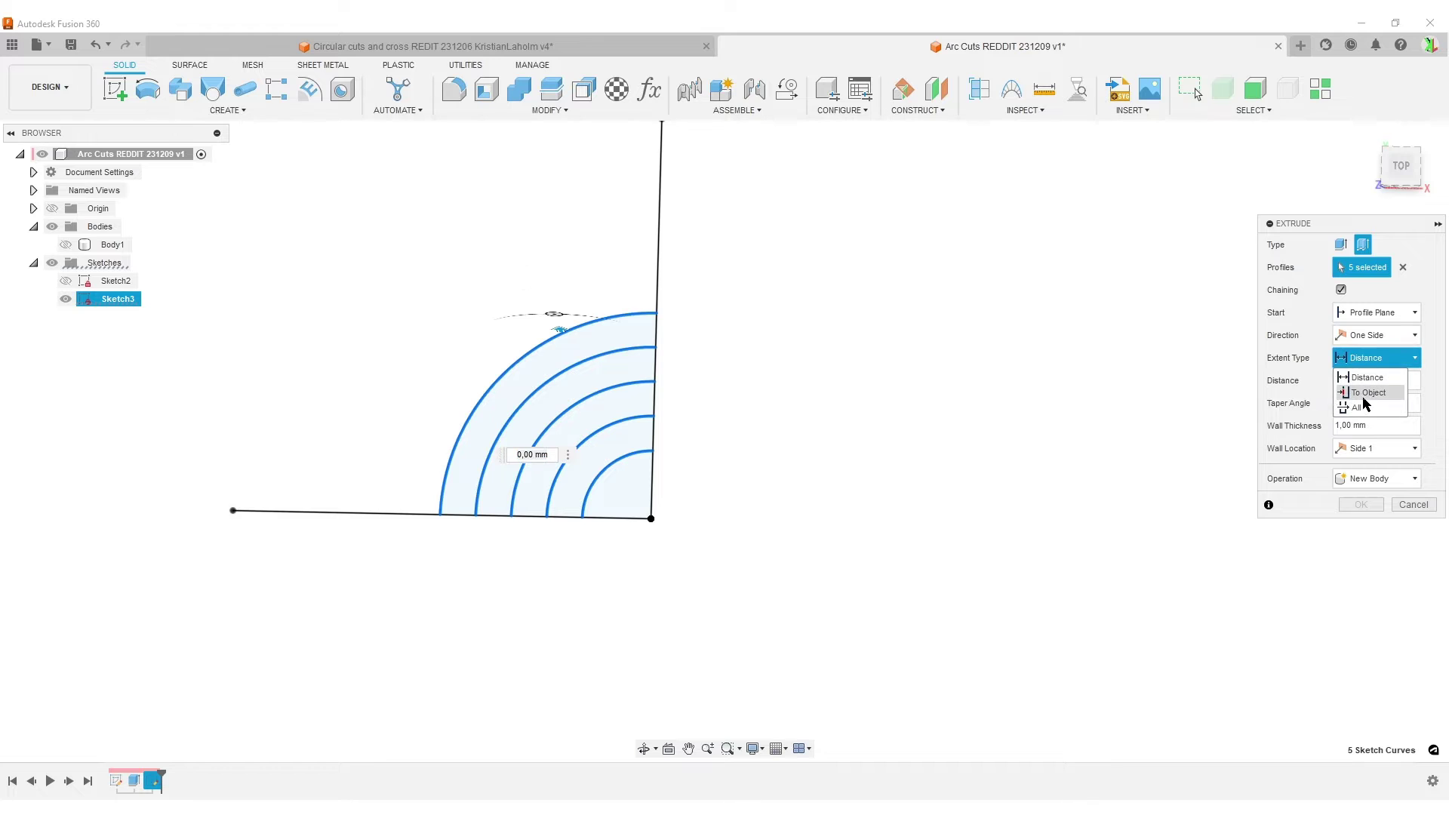
{"action": "left_click", "coordinate": [1366, 394]}
{"action": "left_click", "coordinate": [66, 245]}
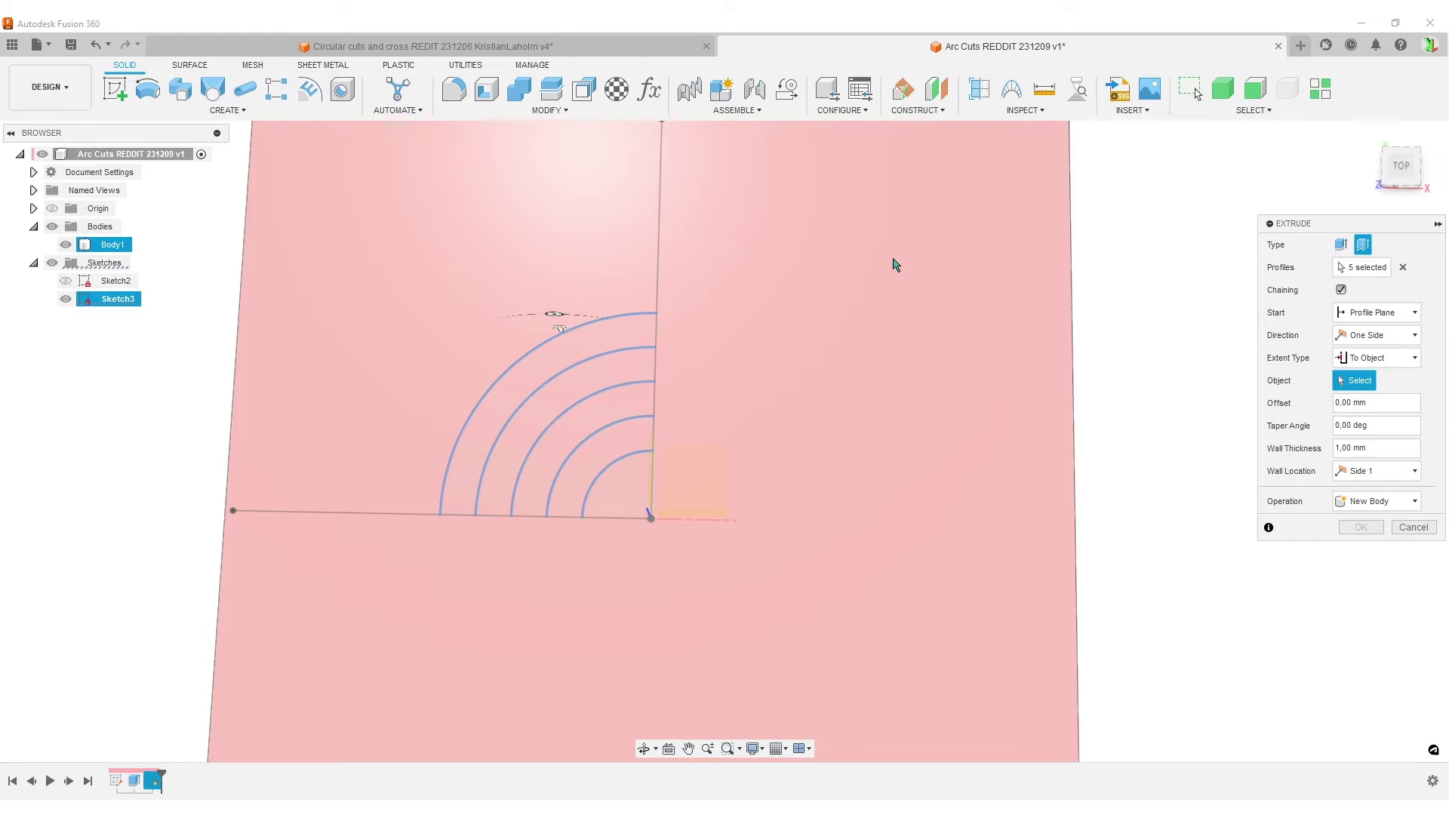
{"action": "left_click", "coordinate": [893, 264]}
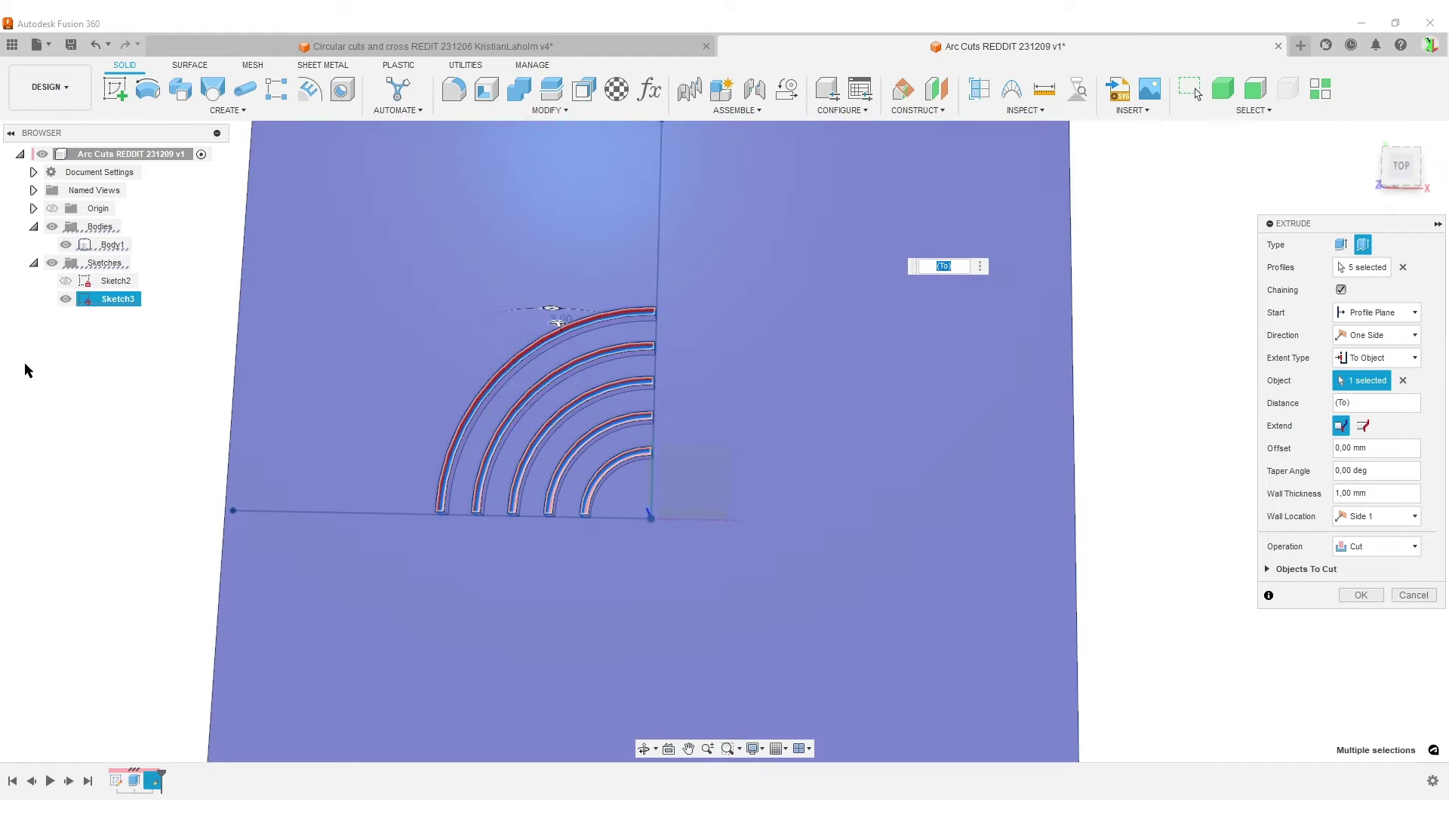
{"action": "left_click", "coordinate": [65, 244]}
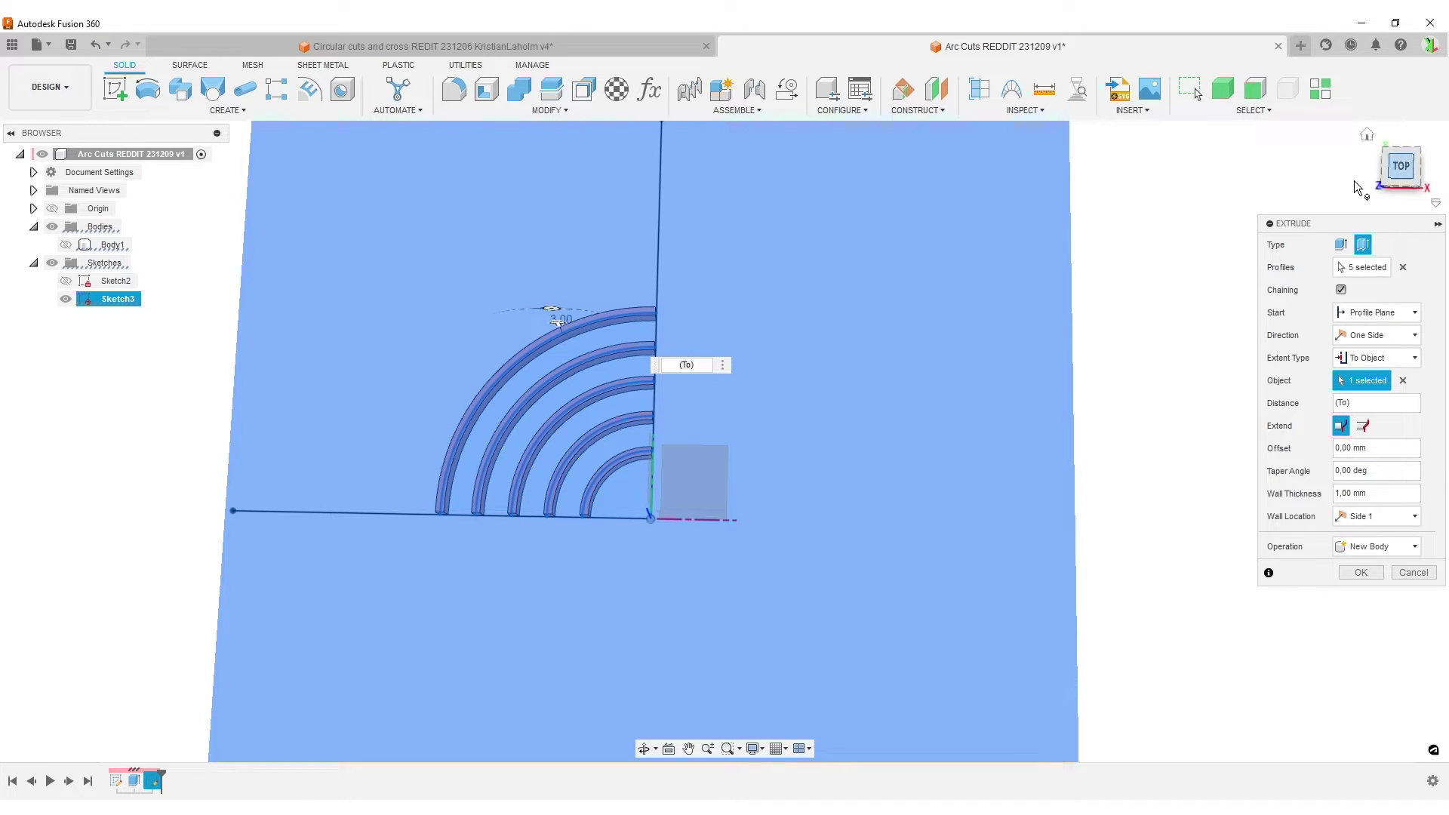
Place the walls on Side 2 of the arcs with a 0.75 mm wall thickness and complete the extrusion as new bodies.
{"action": "left_click", "coordinate": [1396, 168]}
{"action": "scroll", "coordinate": [634, 491], "scroll_direction": "up", "scroll_amount": 5}
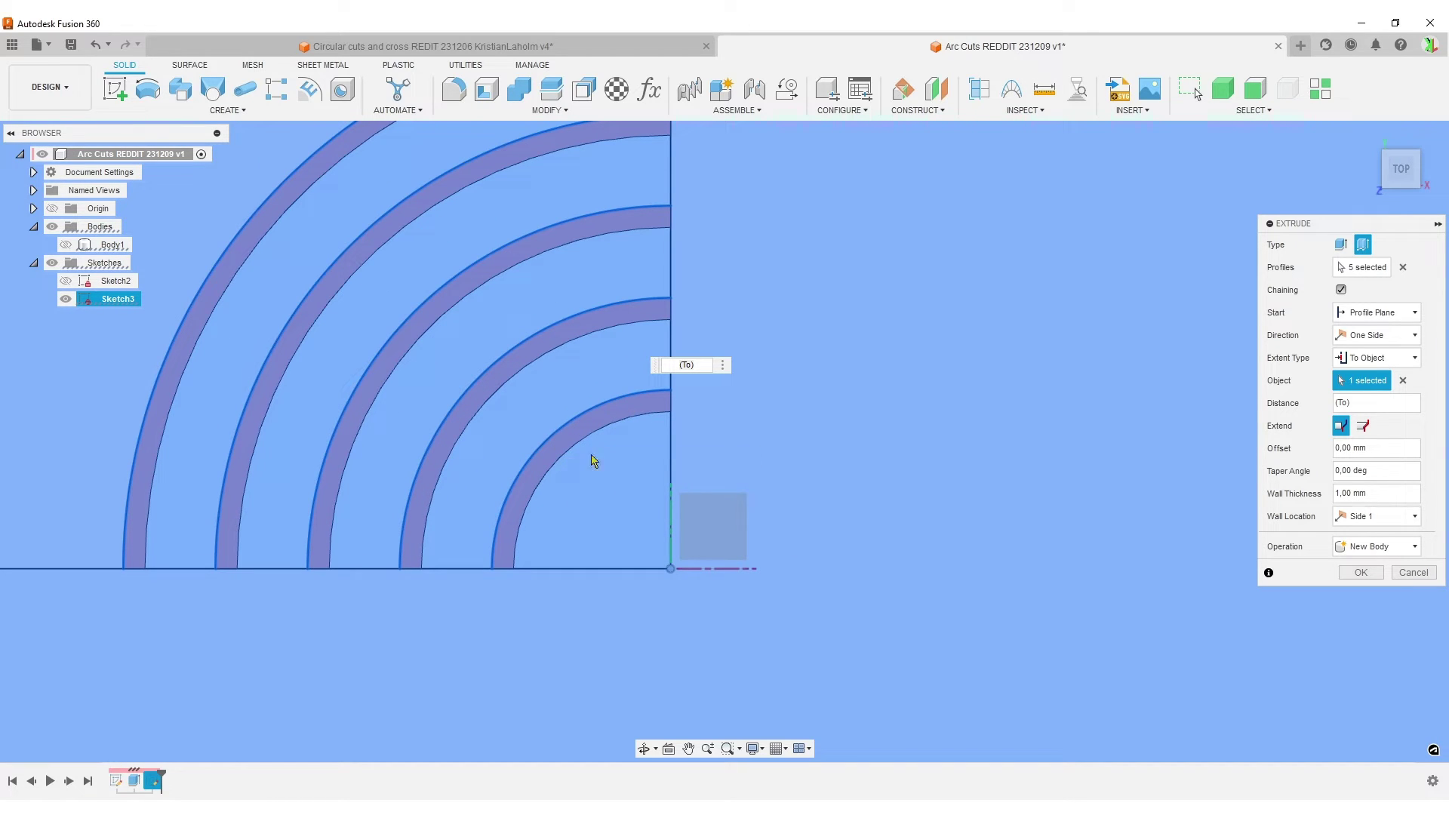
{"action": "left_click", "coordinate": [1406, 521]}
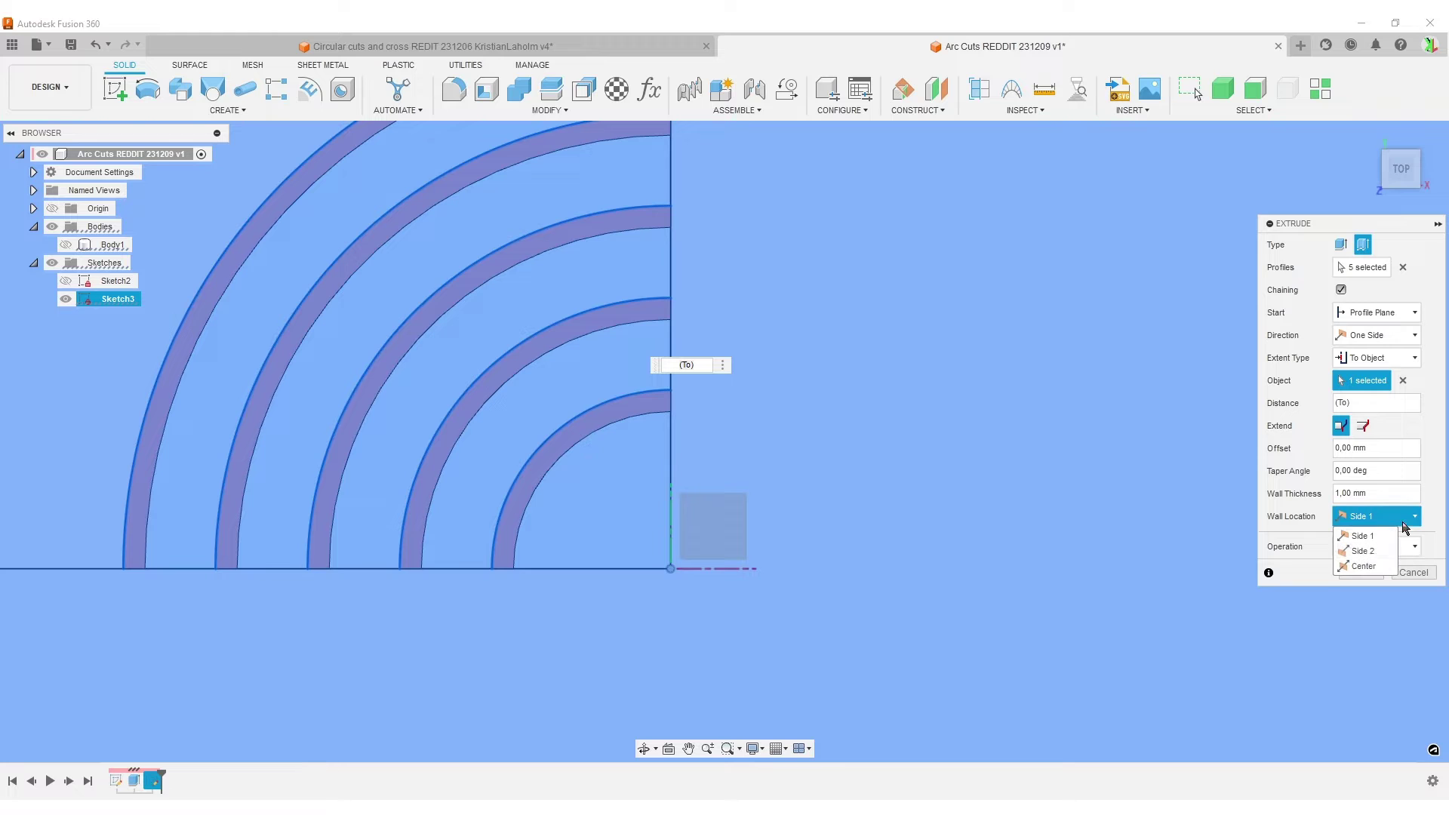
{"action": "left_click", "coordinate": [1364, 551]}
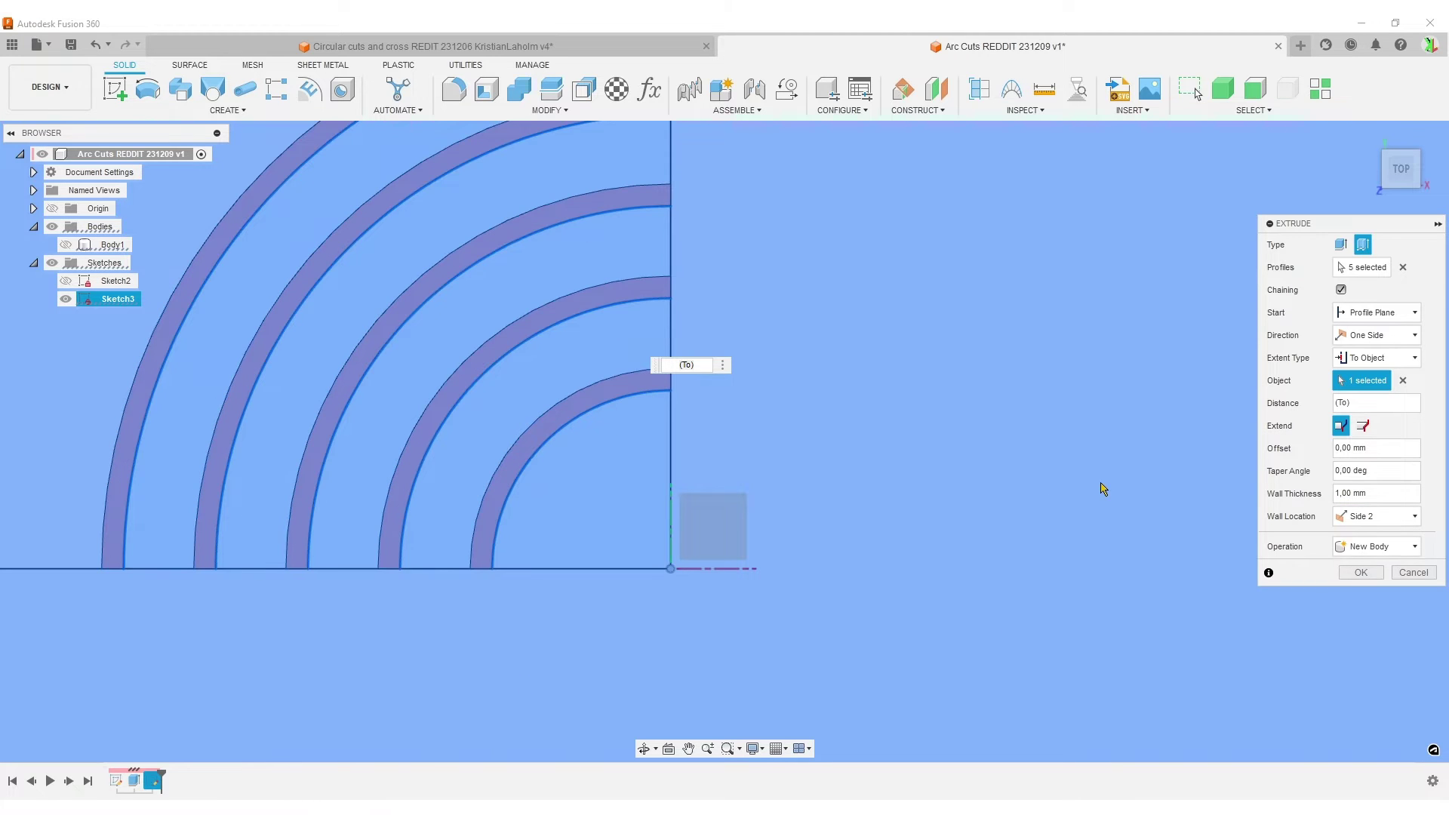
{"action": "scroll", "coordinate": [1103, 489], "scroll_direction": "down", "scroll_amount": 2}
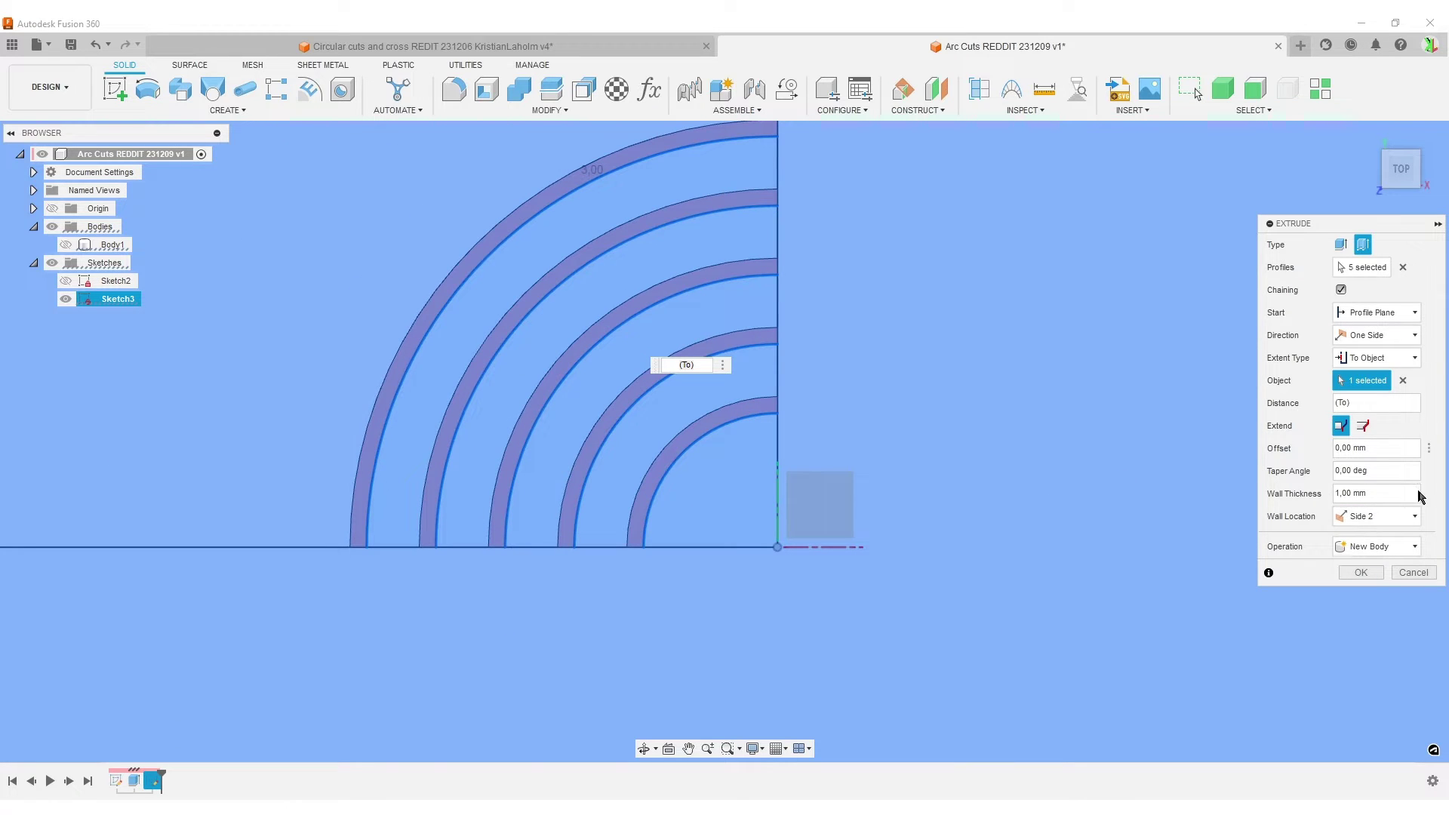
{"action": "left_click_drag", "start_coordinate": [1378, 494], "coordinate": [1297, 495]}
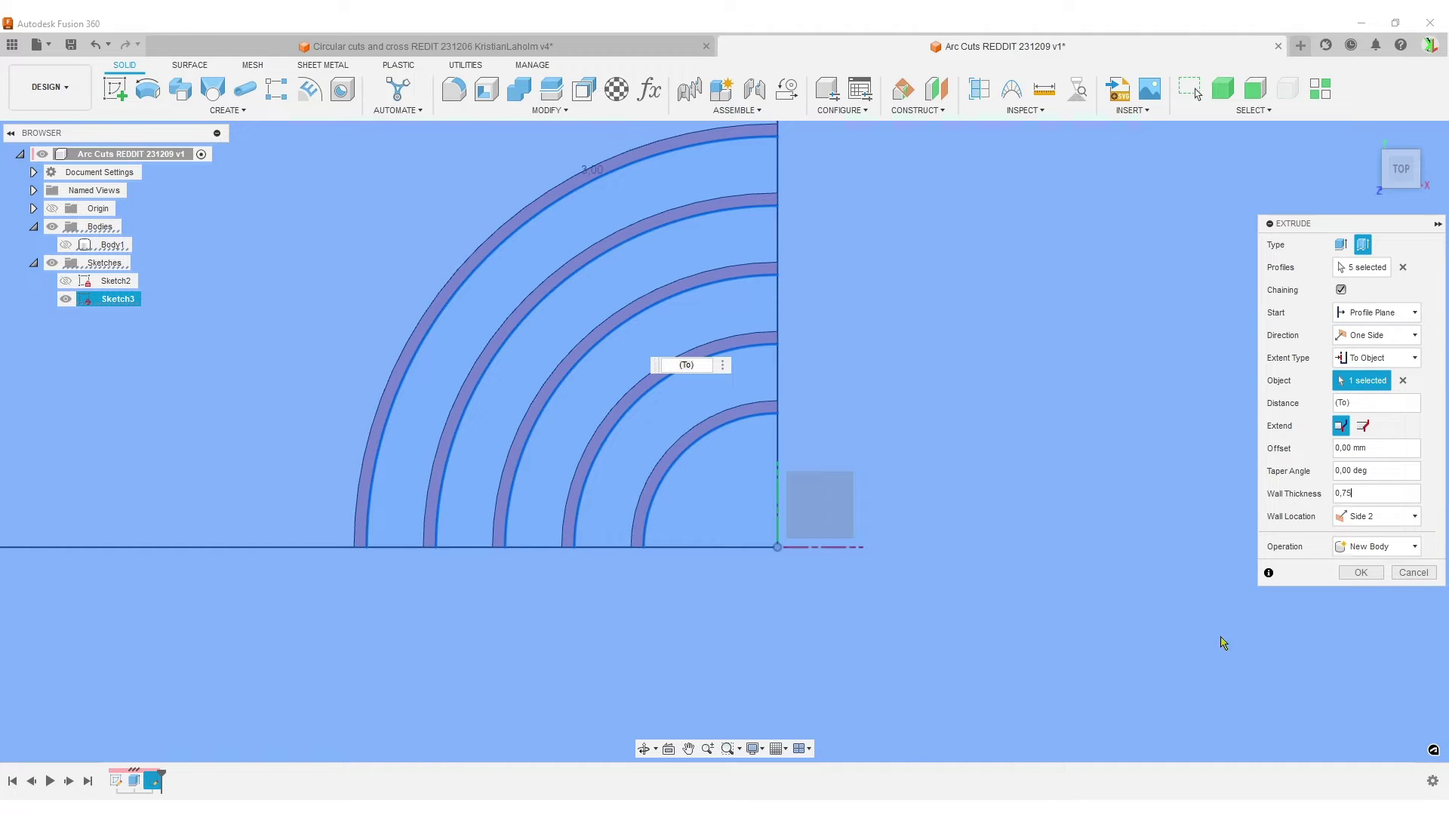
{"action": "left_click", "coordinate": [1364, 575]}
{"action": "scroll", "coordinate": [867, 526], "scroll_direction": "down", "scroll_amount": 3}
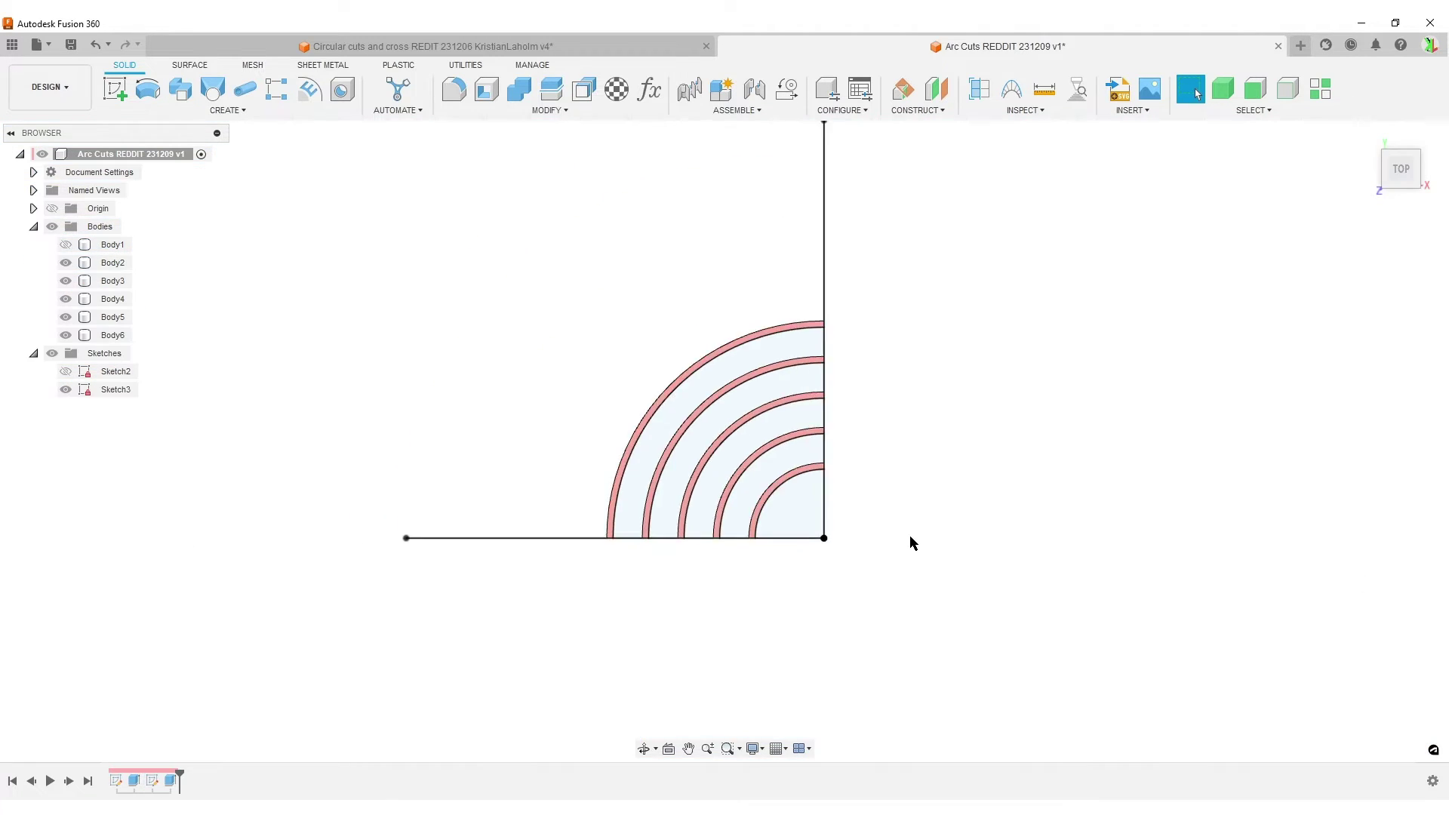
{"action": "scroll", "coordinate": [864, 481], "scroll_direction": "down", "scroll_amount": 1}
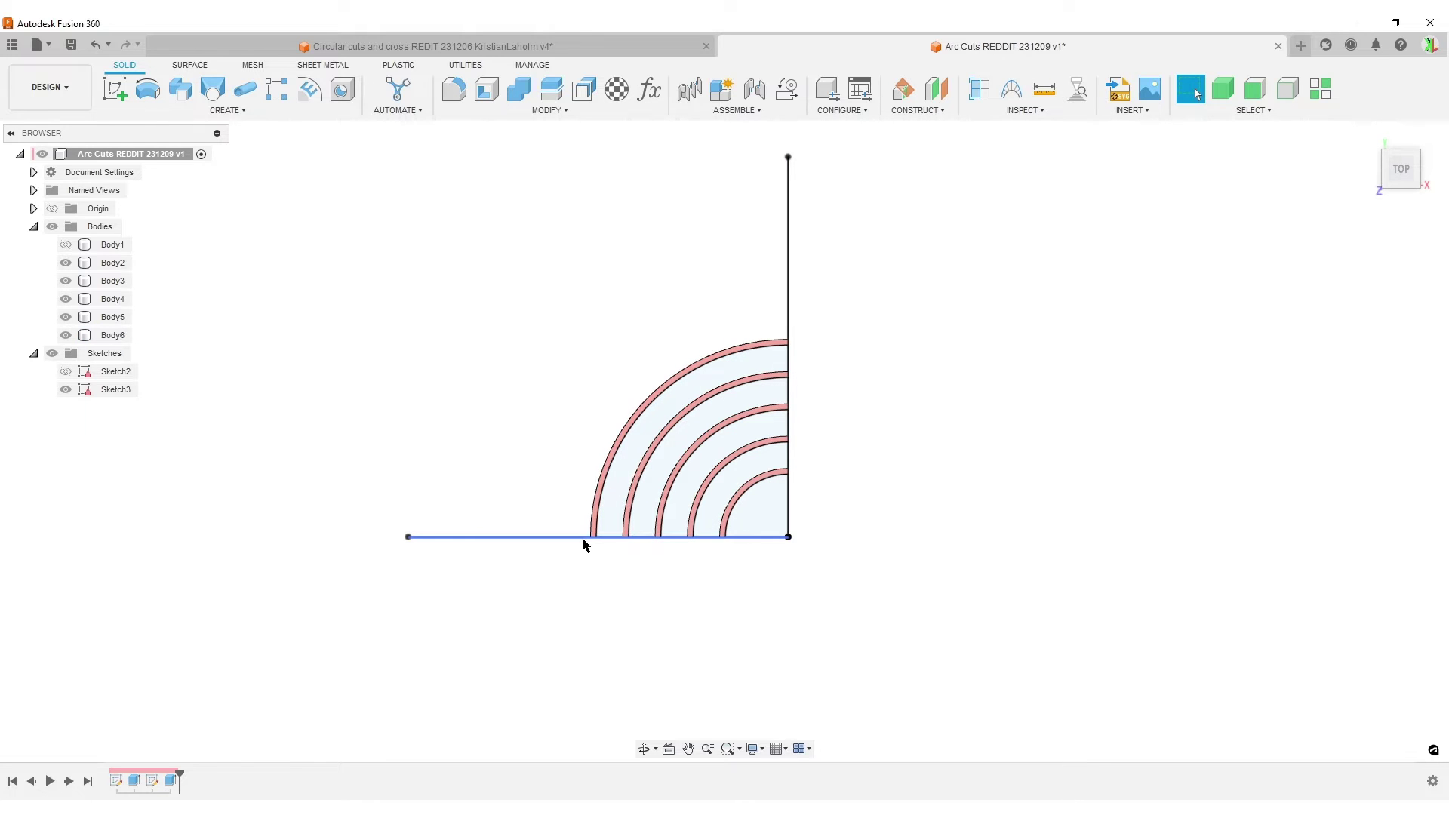
Start a thin extrude with the vertical and horizontal sketch lines bounding the quarter arcs as its profile.
{"action": "scroll", "coordinate": [722, 604], "scroll_direction": "up", "scroll_amount": 2}
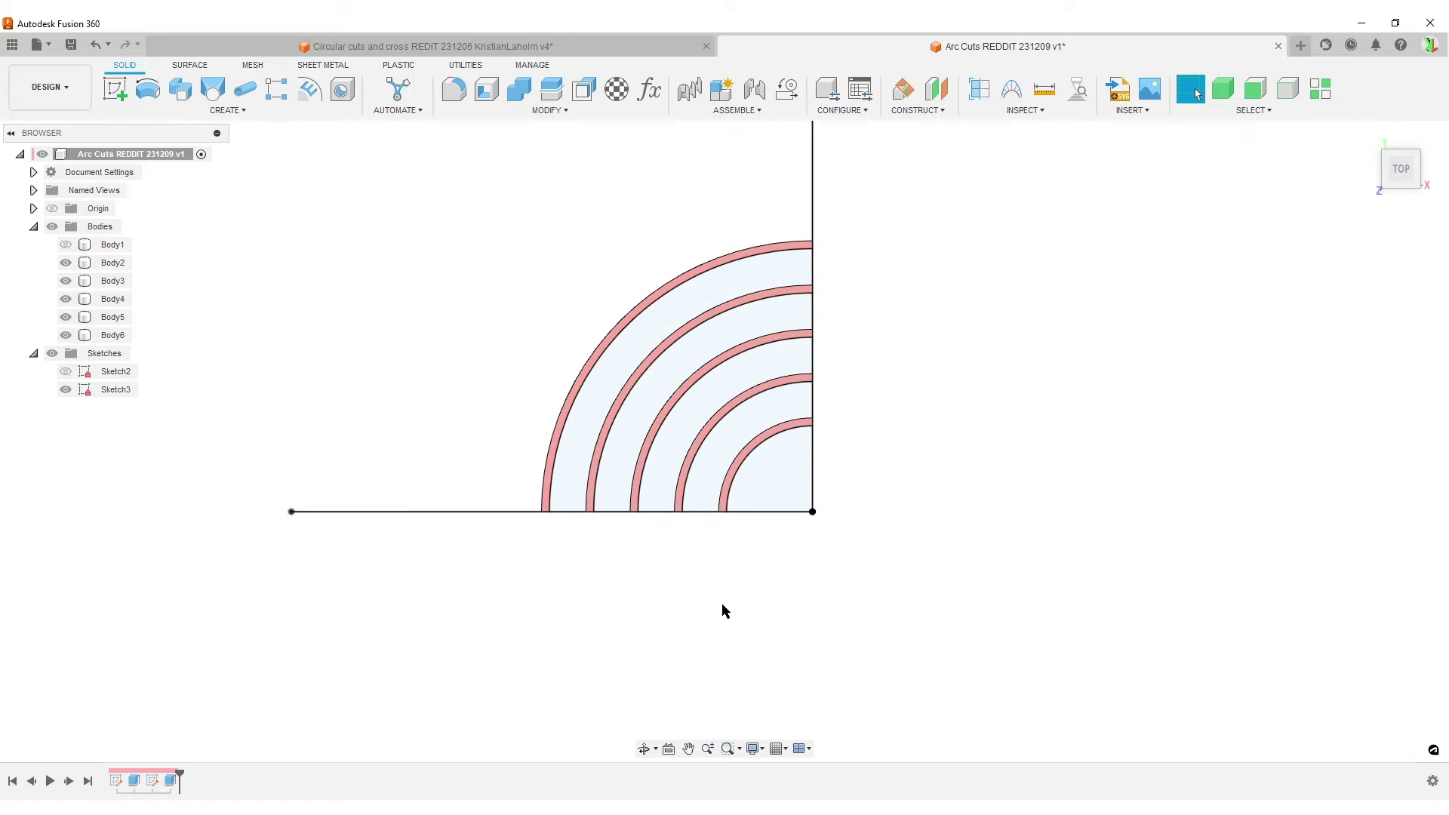
{"action": "scroll", "coordinate": [721, 603], "scroll_direction": "down", "scroll_amount": 3}
{"action": "key", "text": "e"}
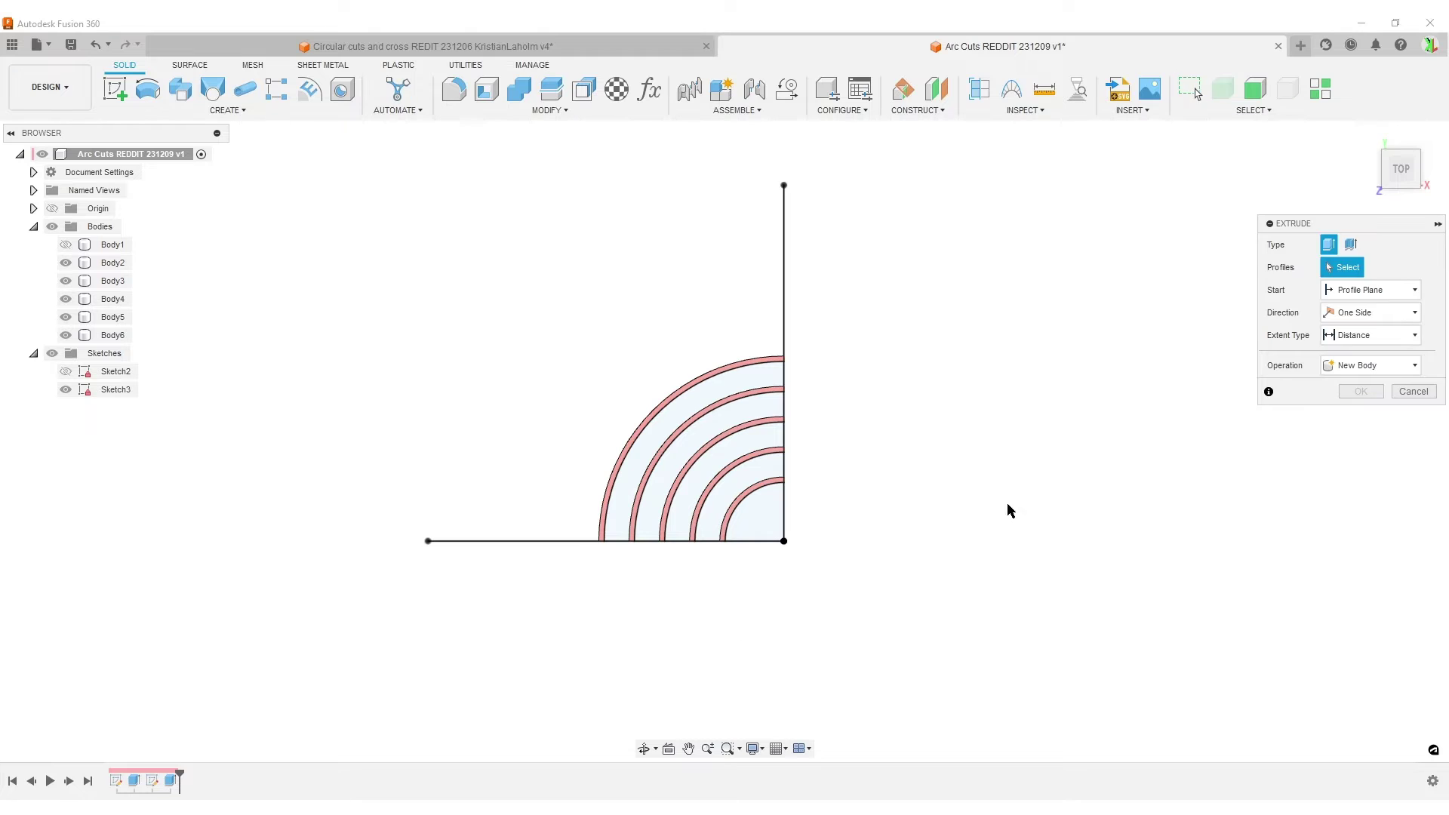
{"action": "left_click", "coordinate": [1351, 243]}
{"action": "left_click", "coordinate": [783, 236]}
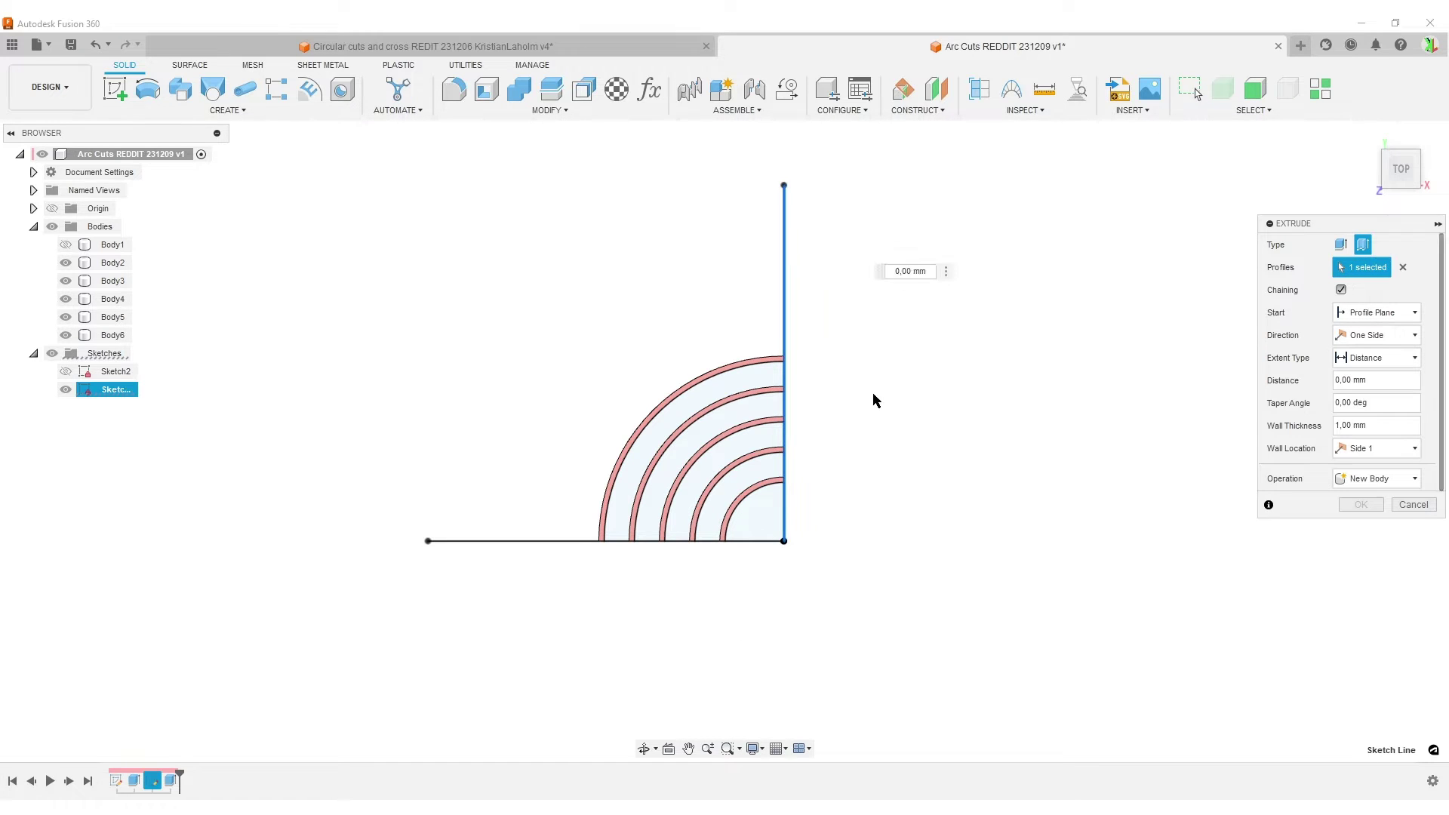
{"action": "left_click", "coordinate": [547, 541]}
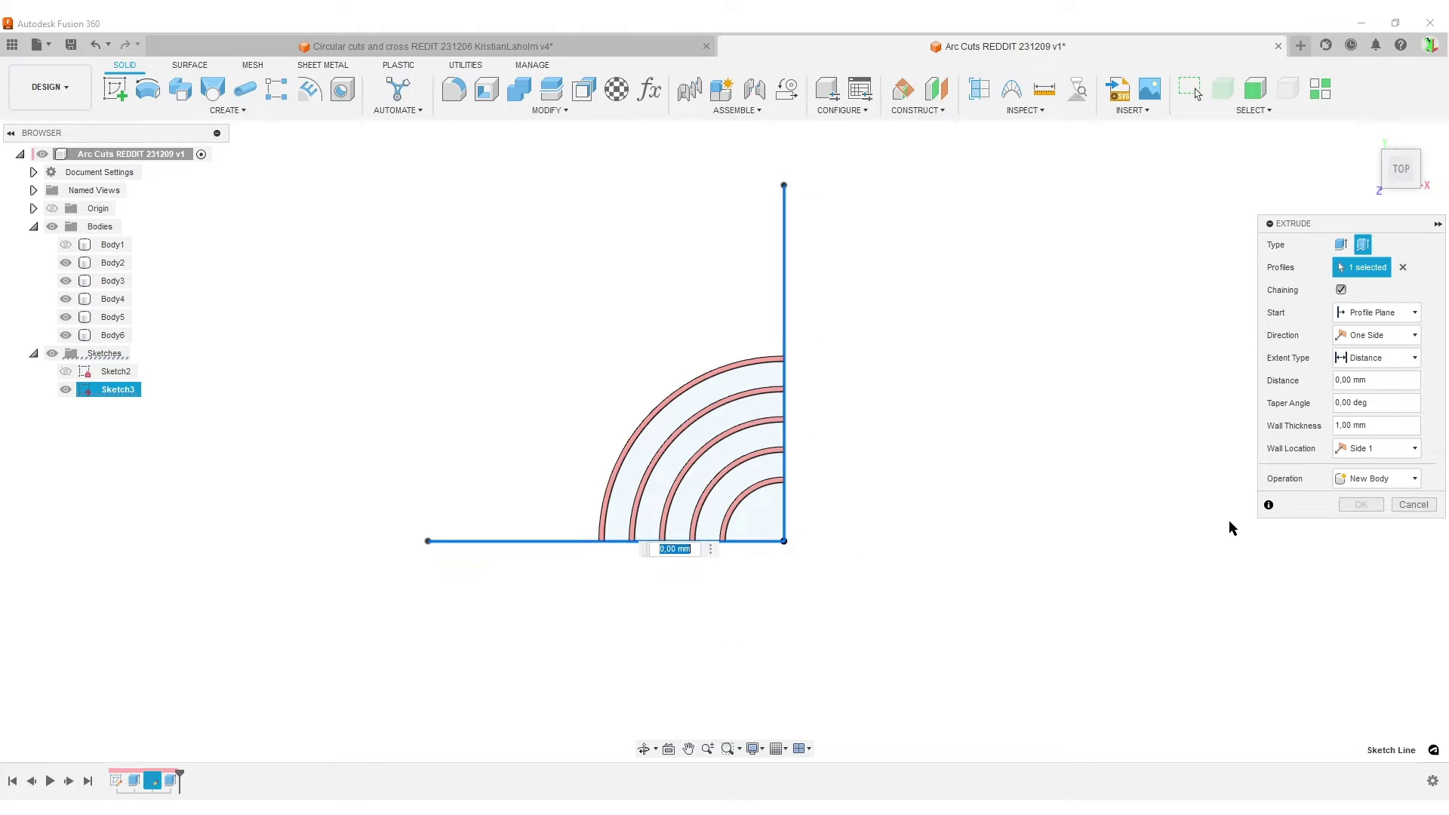
Set the thin extrude's extent to To Object, ending at the top face of the innermost arc body.
{"action": "left_click", "coordinate": [1373, 358]}
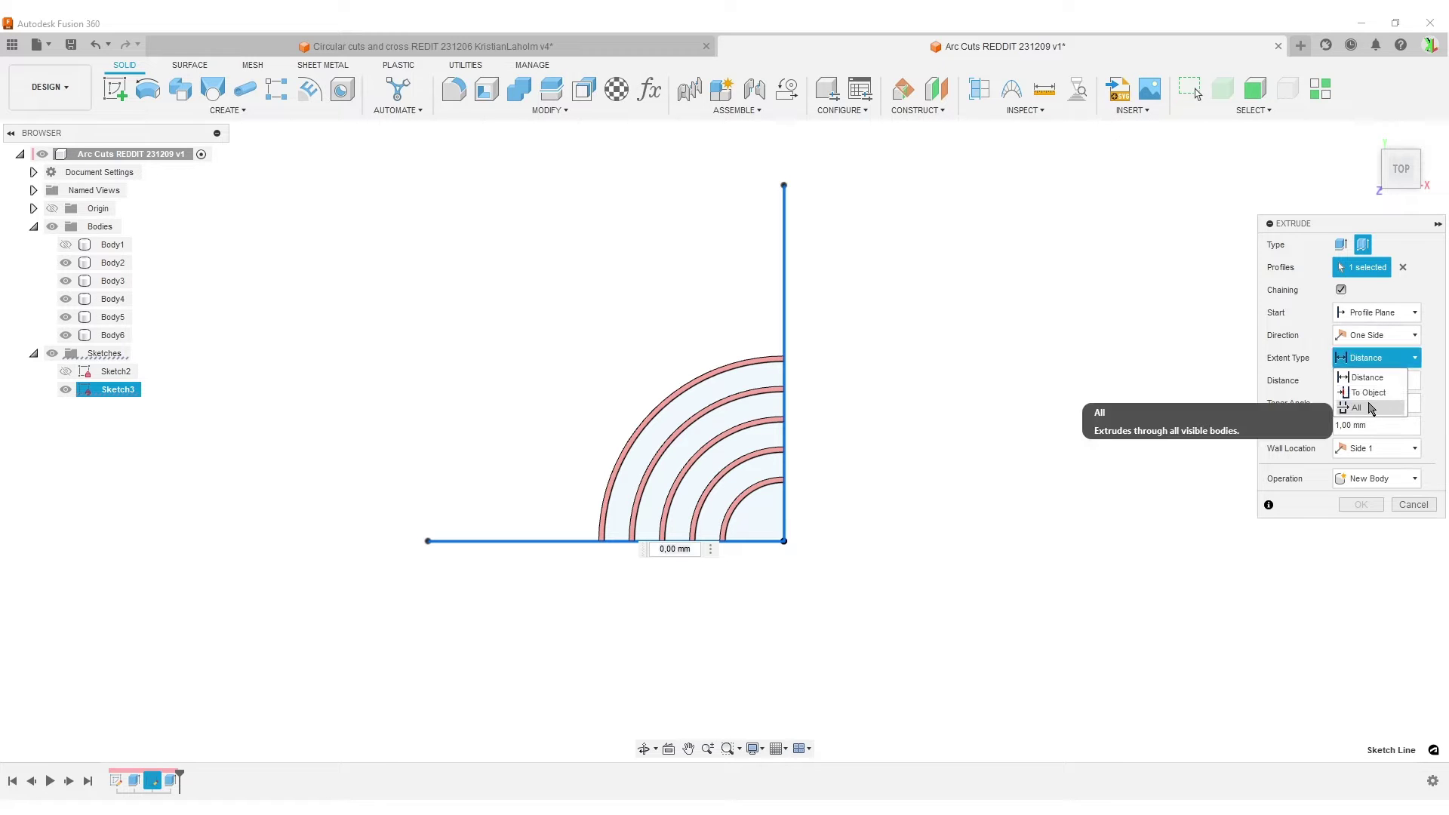
{"action": "left_click", "coordinate": [1362, 394]}
{"action": "middle_click_drag", "start_coordinate": [808, 607], "coordinate": [679, 412], "text": "shift"}
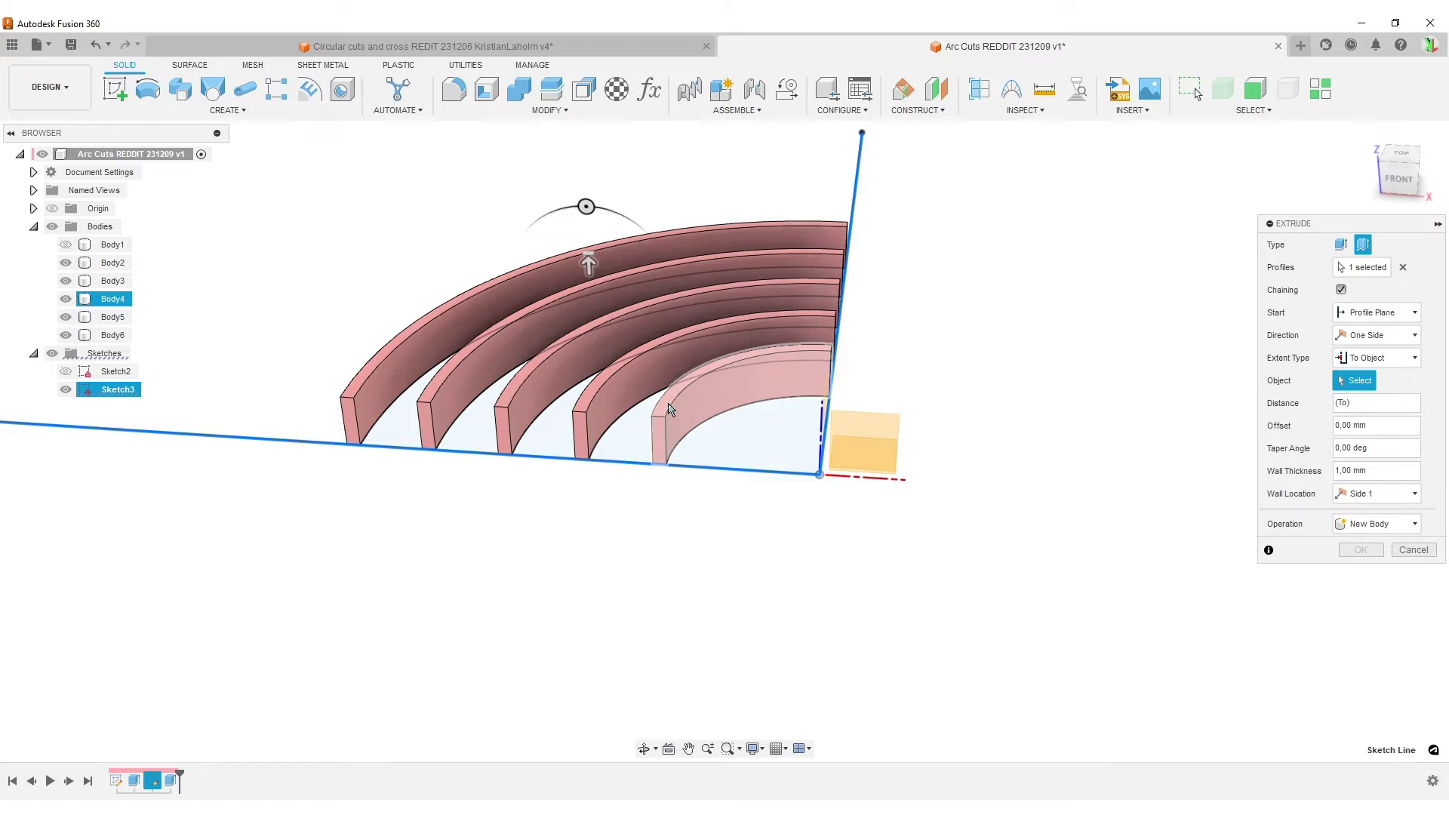
{"action": "left_click", "coordinate": [668, 409]}
{"action": "scroll", "coordinate": [767, 625], "scroll_direction": "down", "scroll_amount": 3}
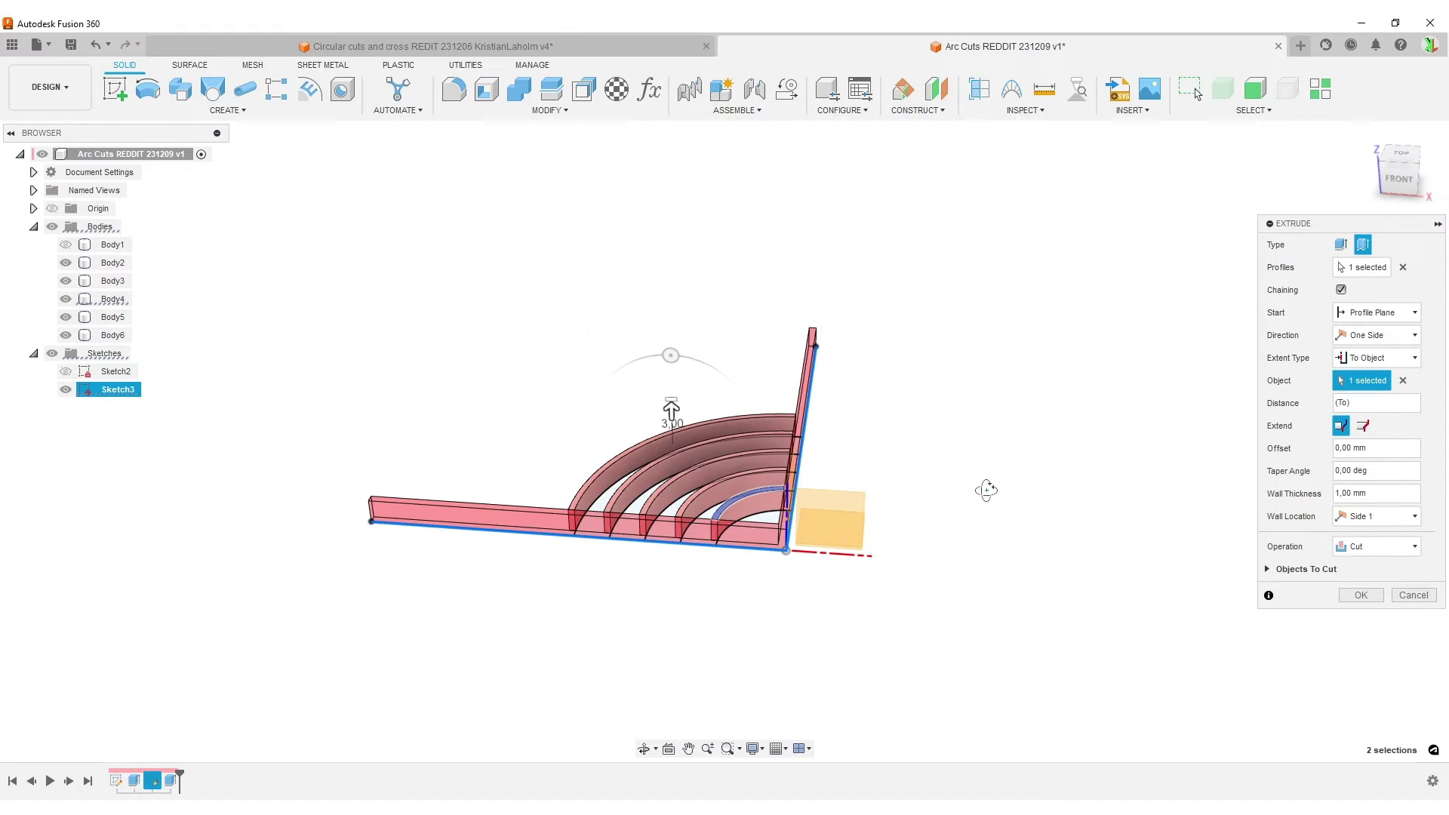
Center the walls on the two lines, change their wall thickness, and complete the extrusion as a cut through the arc bodies.
{"action": "middle_click_drag", "start_coordinate": [987, 491], "coordinate": [985, 568], "text": "shift"}
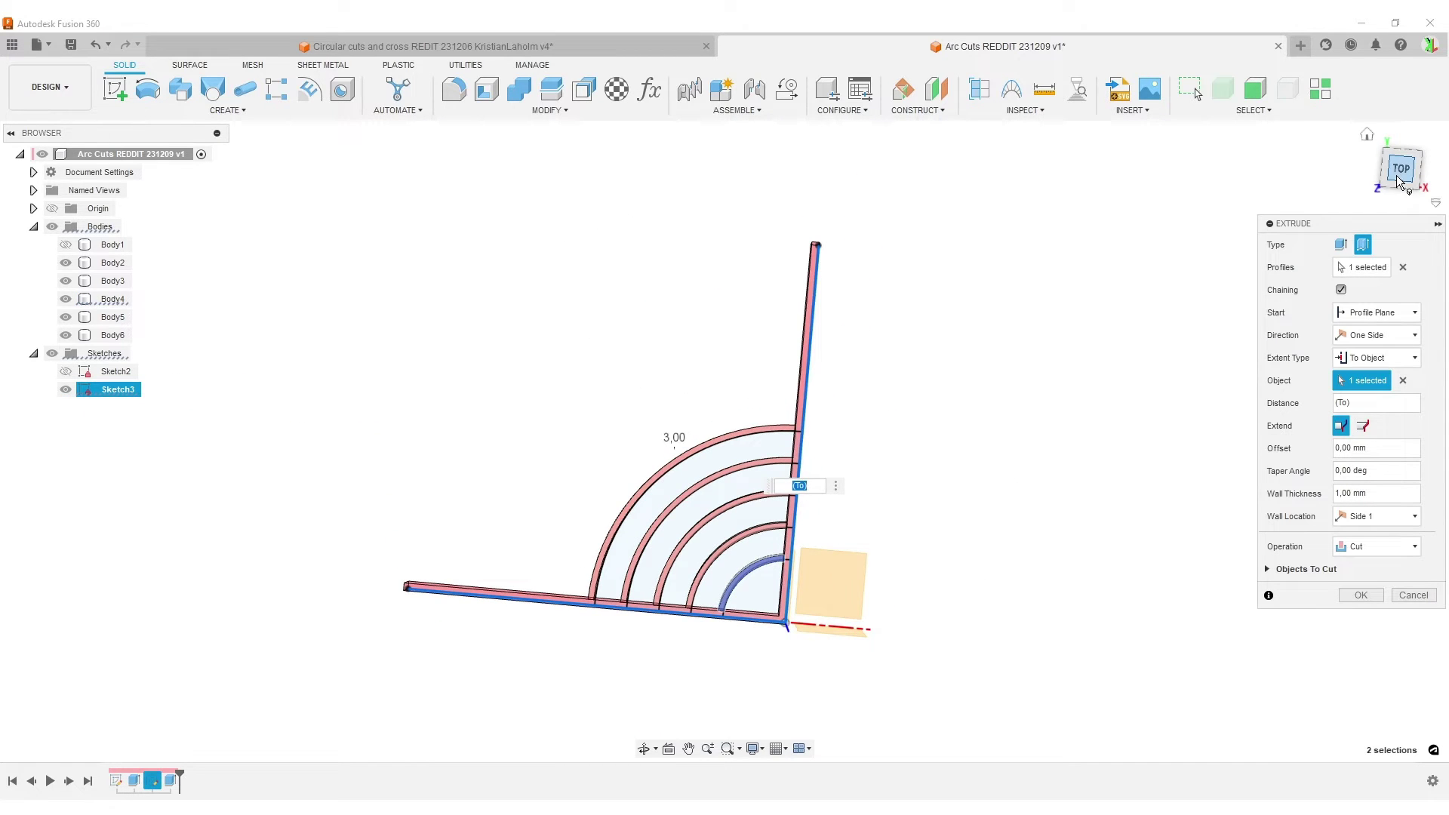
{"action": "left_click", "coordinate": [1397, 179]}
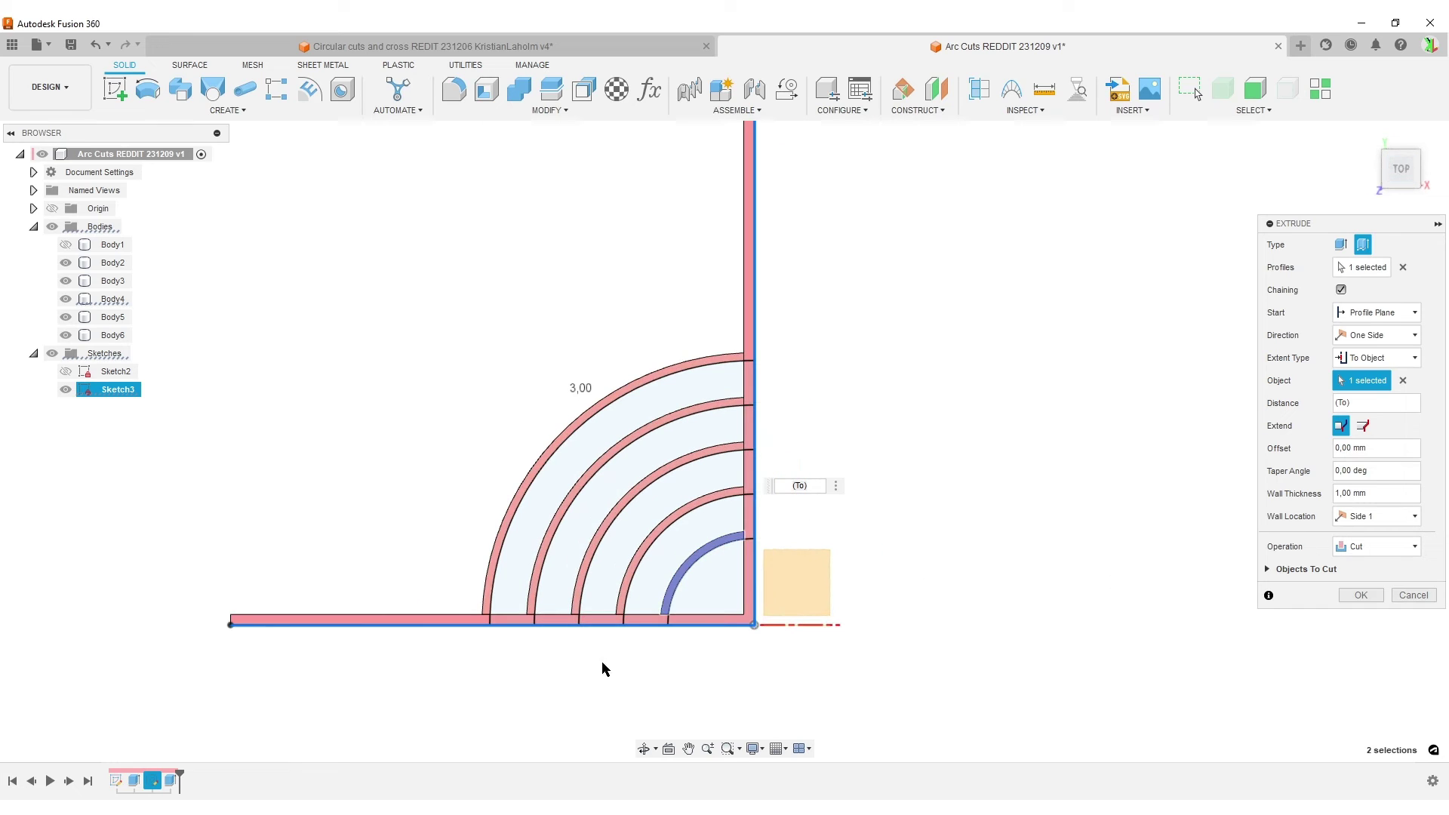
{"action": "middle_click_drag", "start_coordinate": [988, 600], "coordinate": [1044, 492]}
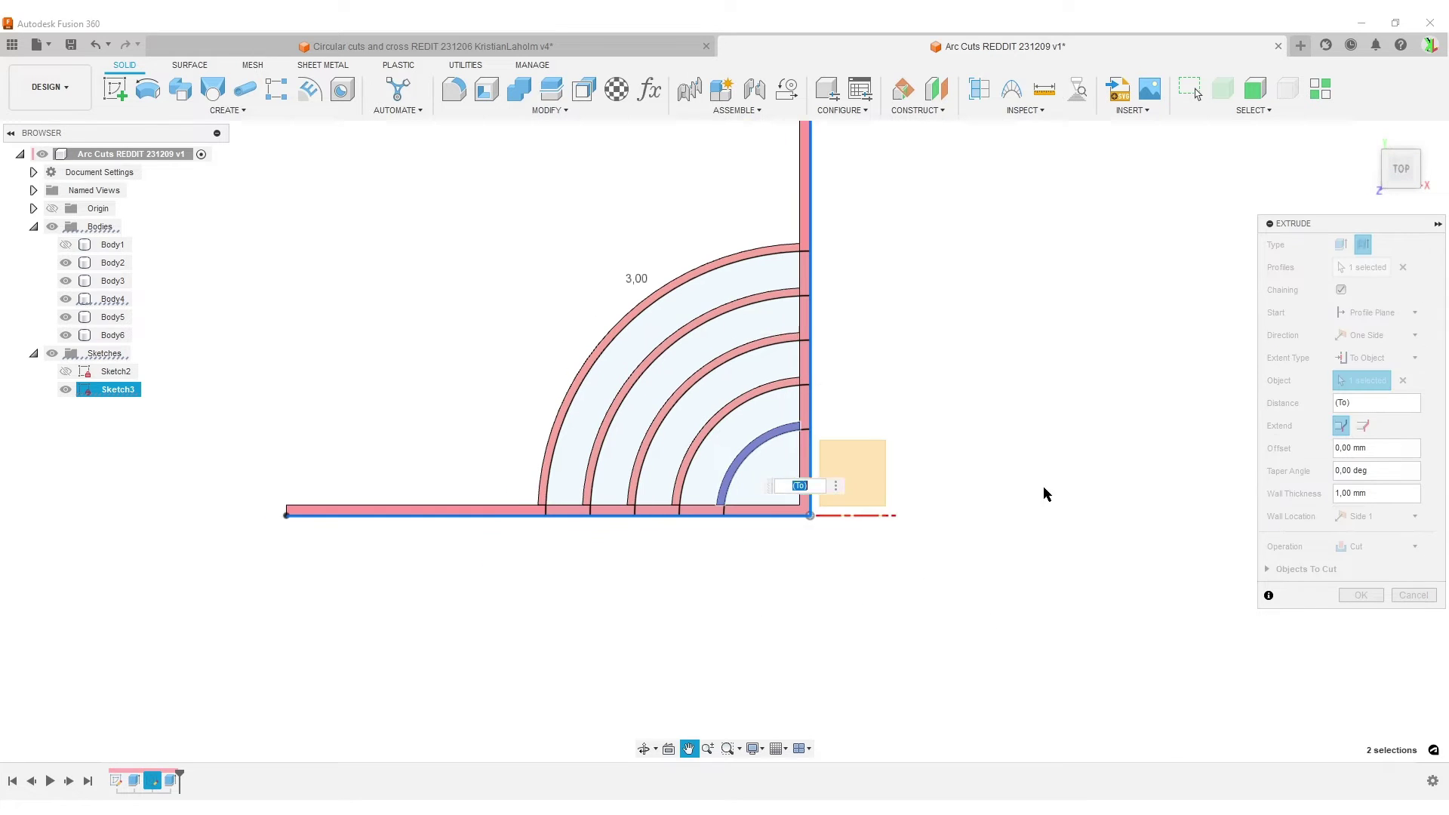
{"action": "left_click", "coordinate": [1388, 519]}
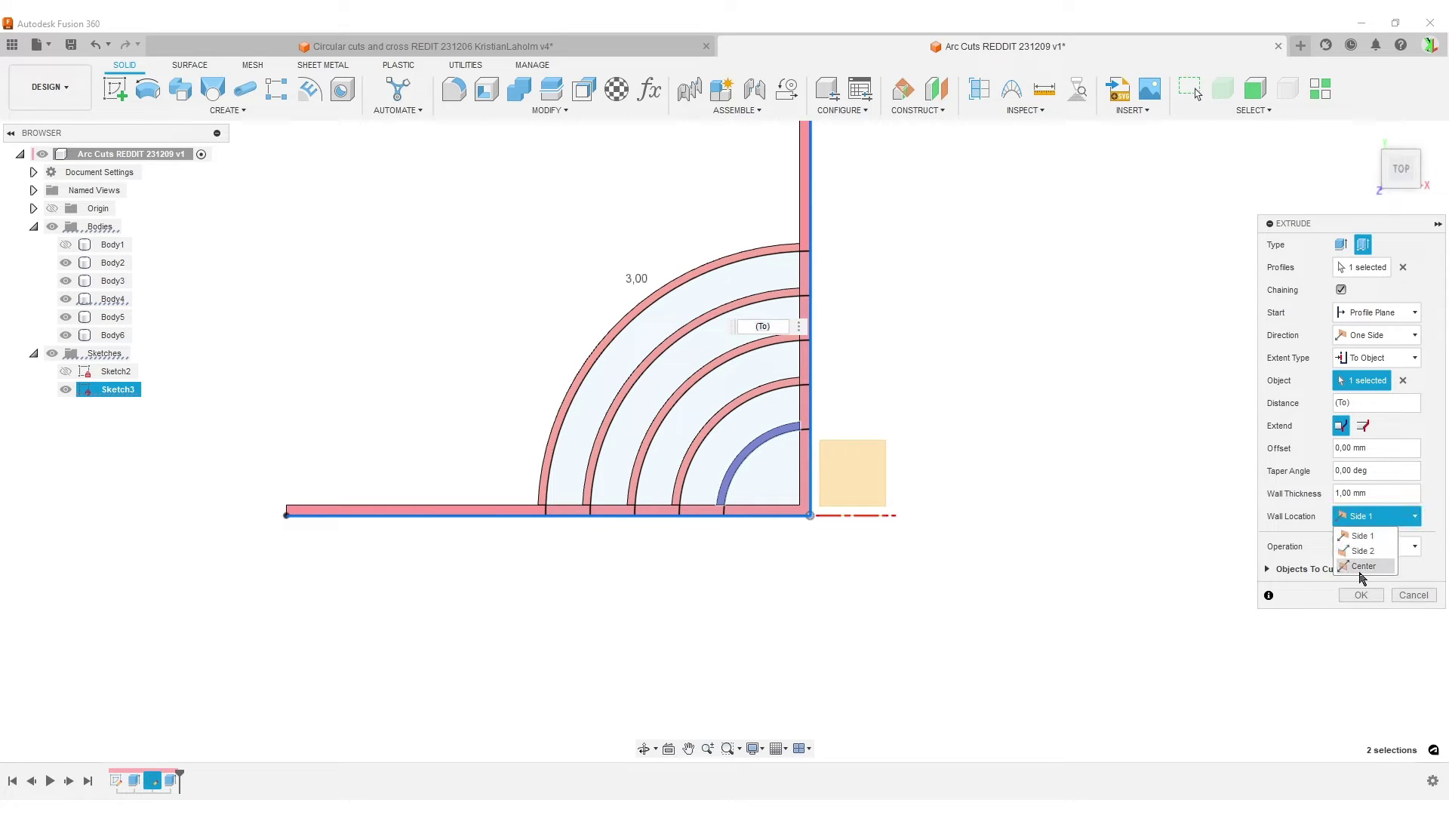
{"action": "left_click", "coordinate": [1362, 575]}
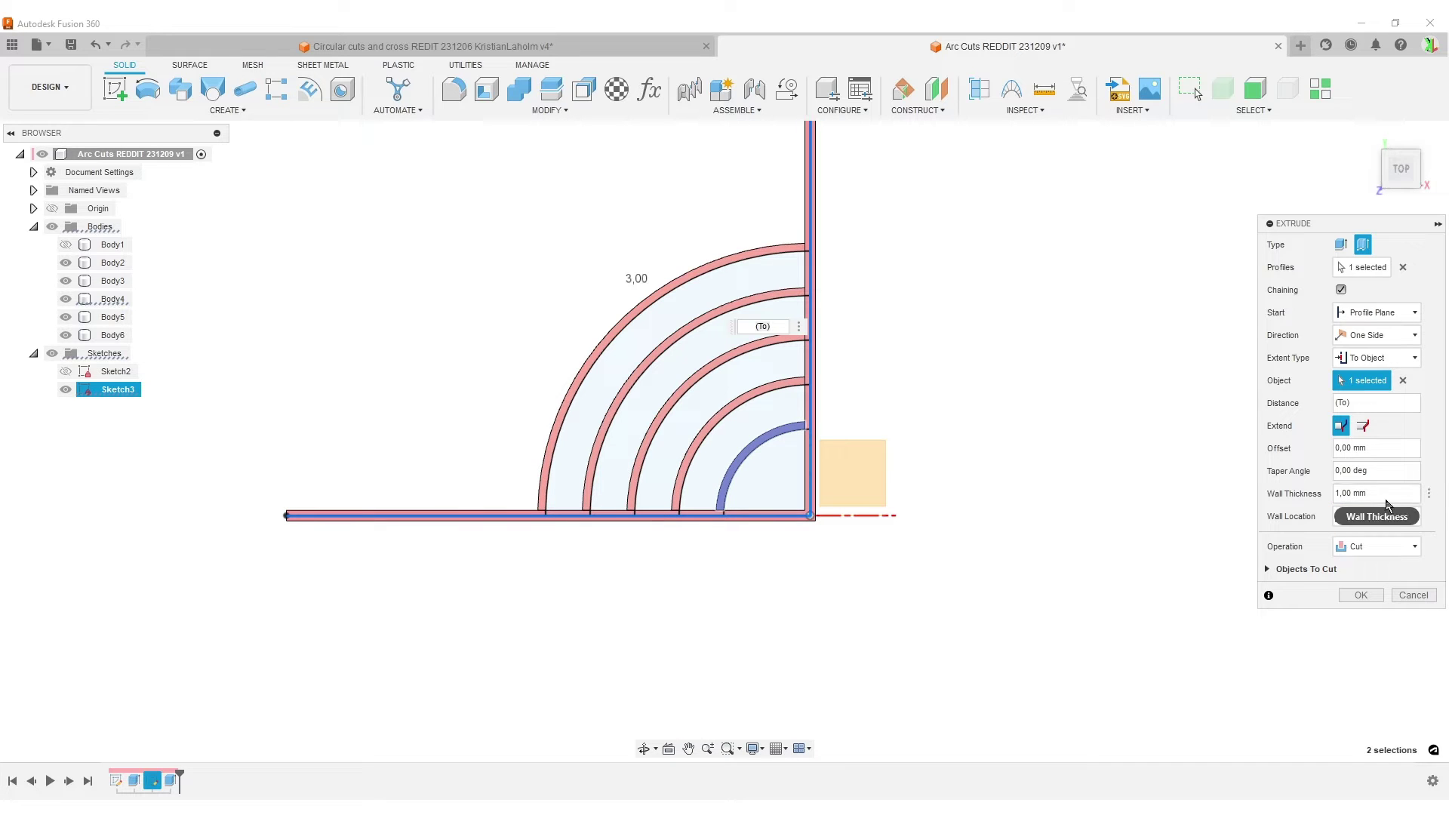
{"action": "left_click_drag", "start_coordinate": [1381, 497], "coordinate": [1328, 497]}
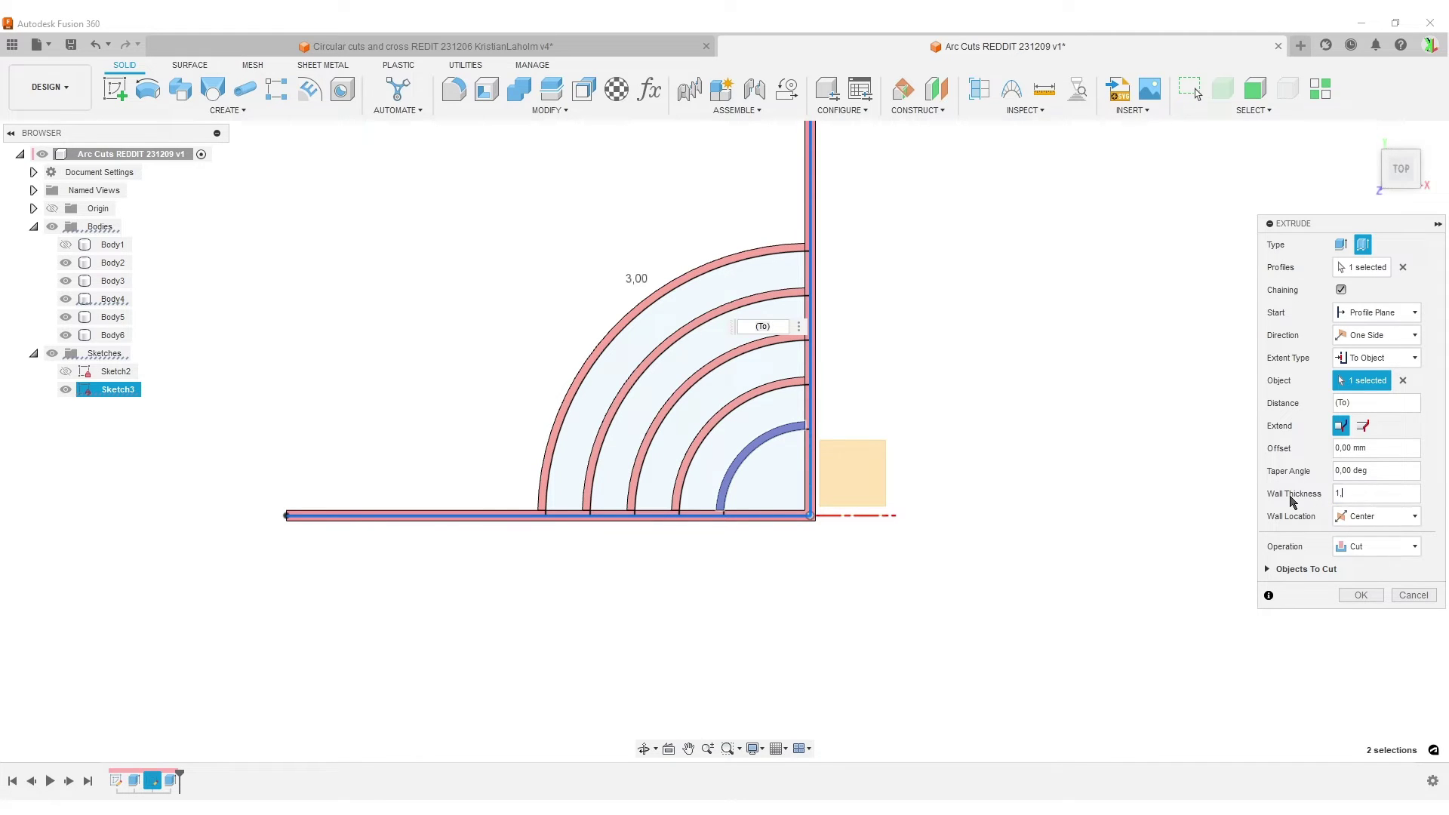
{"action": "left_click", "coordinate": [1373, 596]}
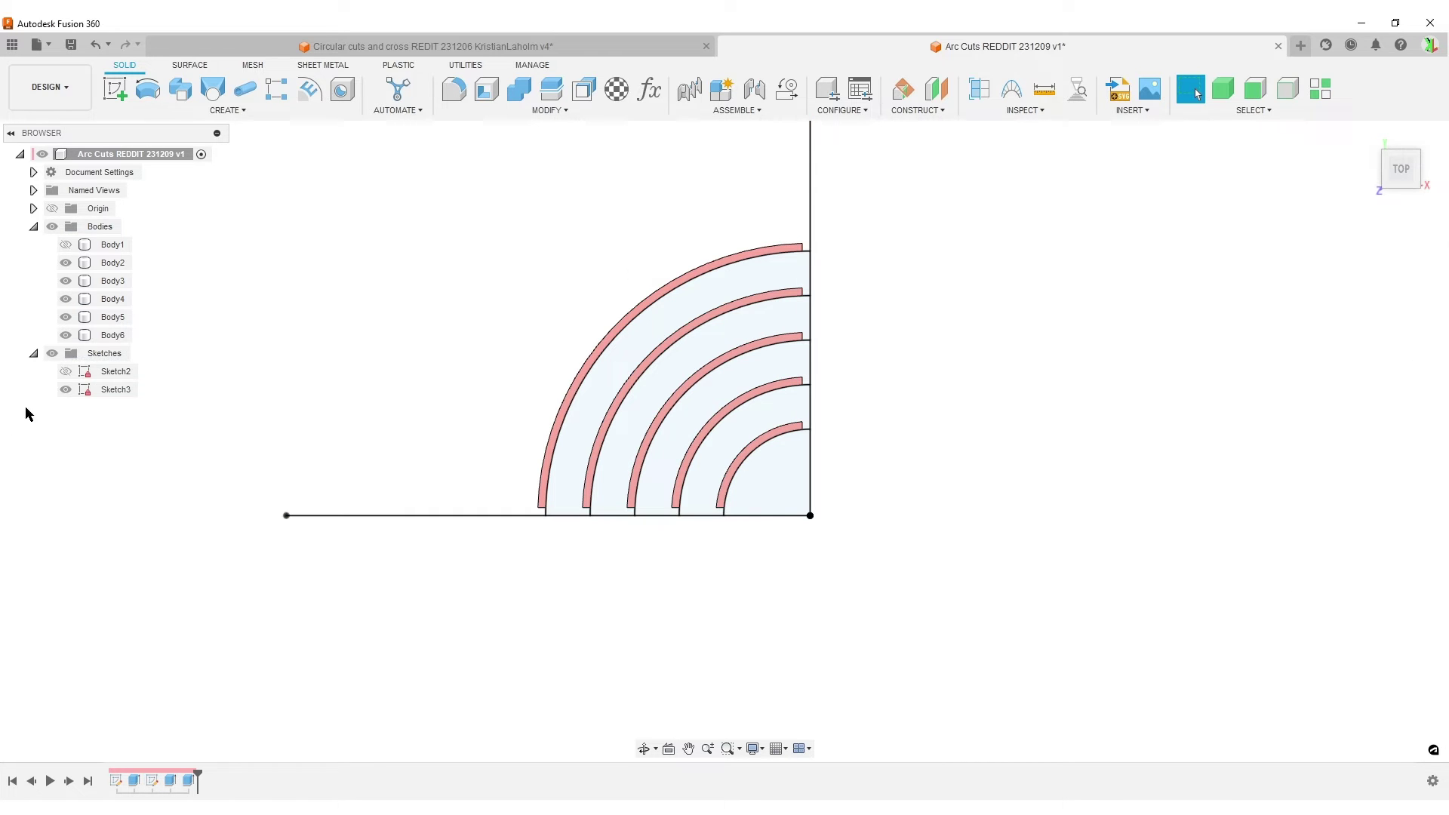
Hide the arc sketch Sketch3 and show the plate body Body1 again.
{"action": "left_click", "coordinate": [65, 389]}
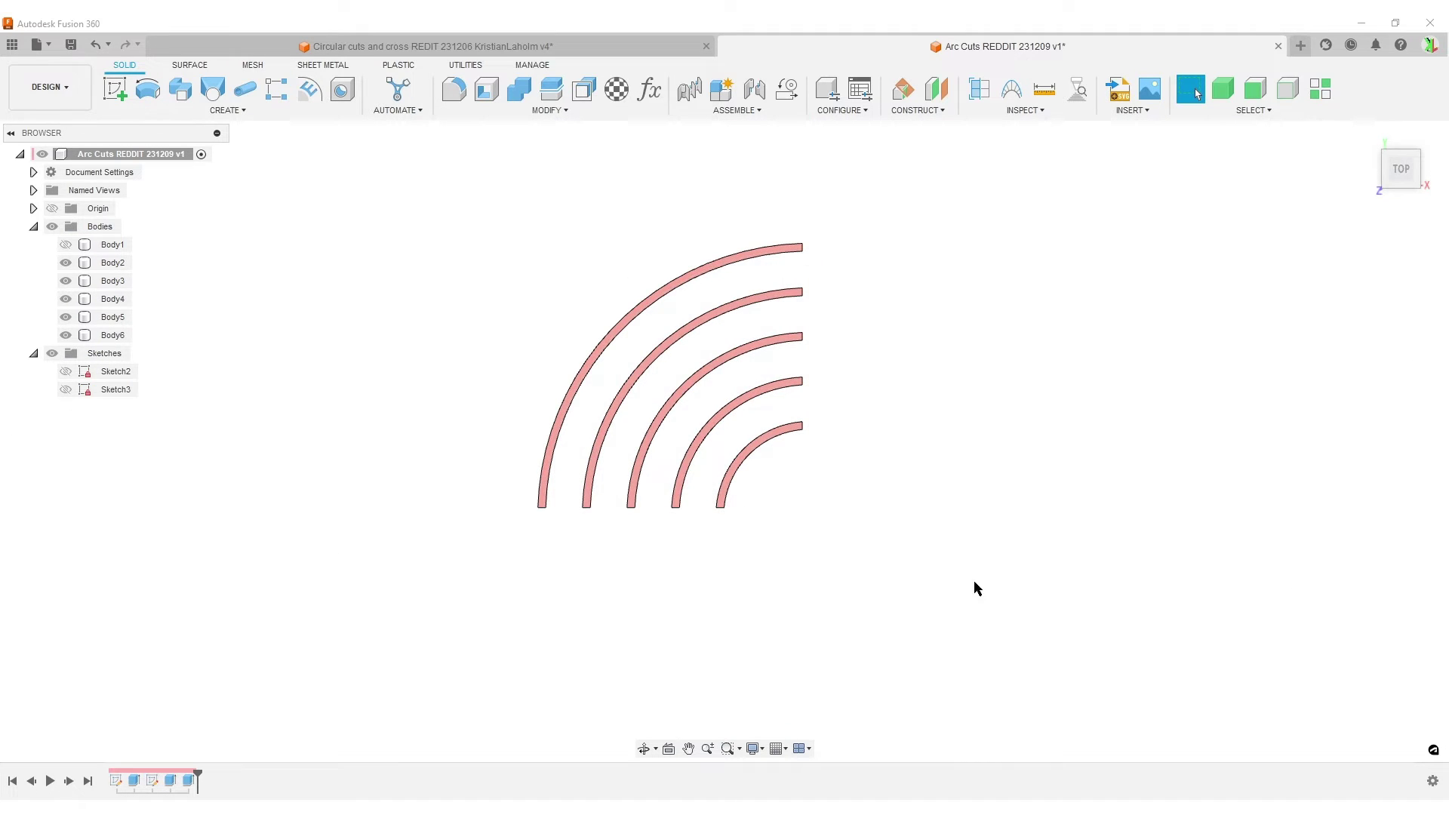
{"action": "middle_click_drag", "start_coordinate": [977, 588], "coordinate": [932, 565], "text": "shift"}
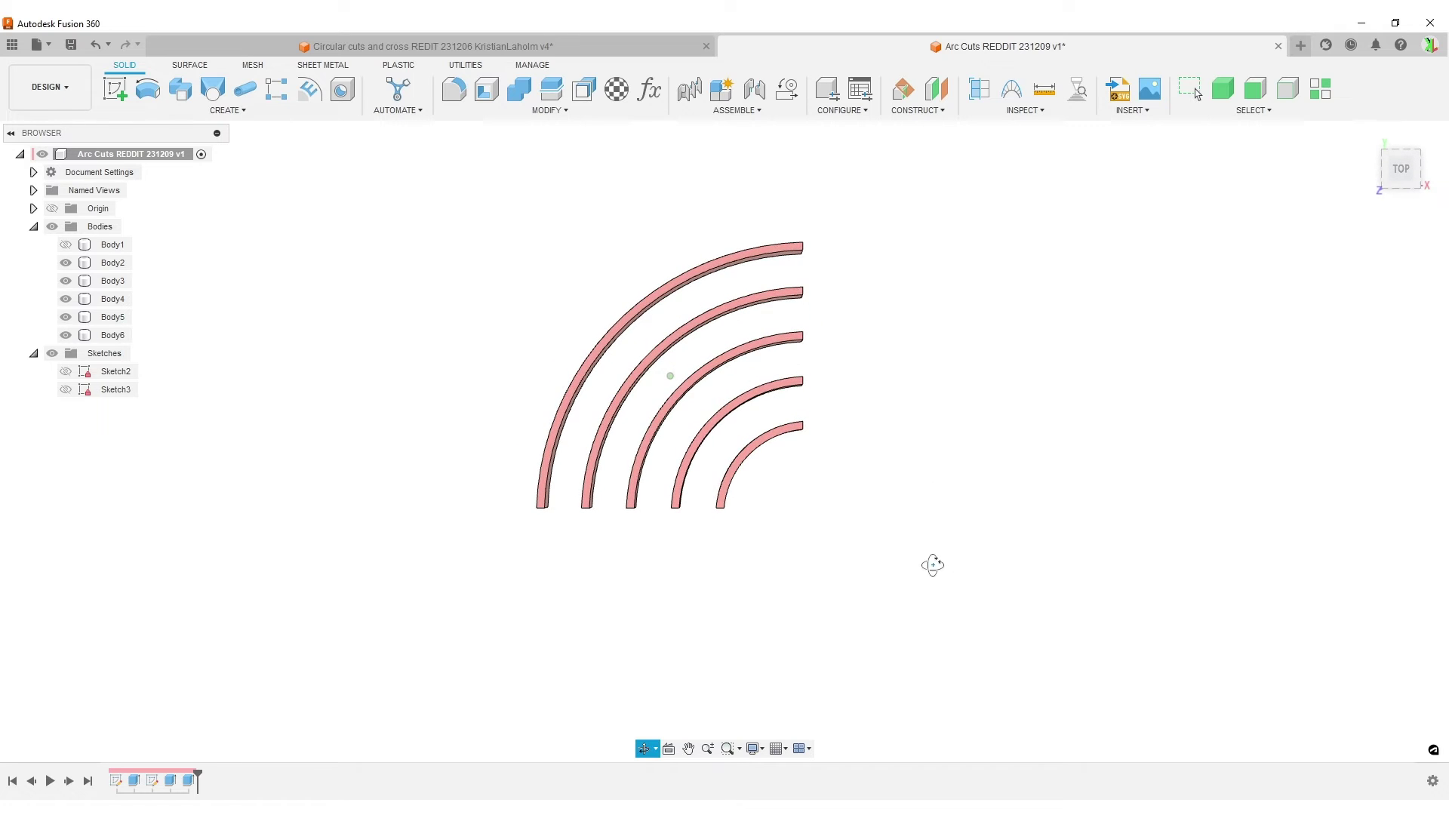
{"action": "left_click", "coordinate": [65, 390]}
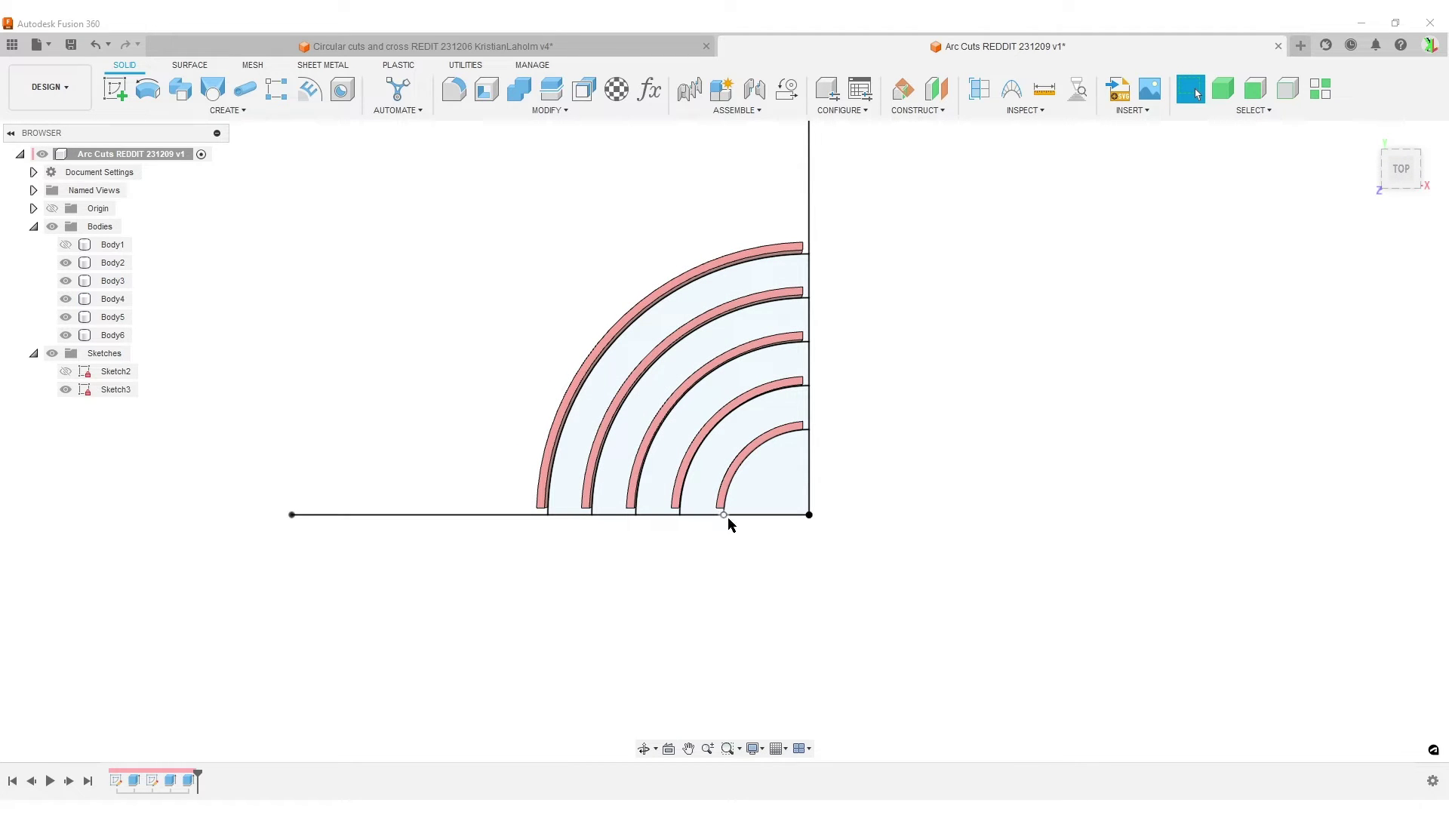
{"action": "left_click", "coordinate": [71, 390]}
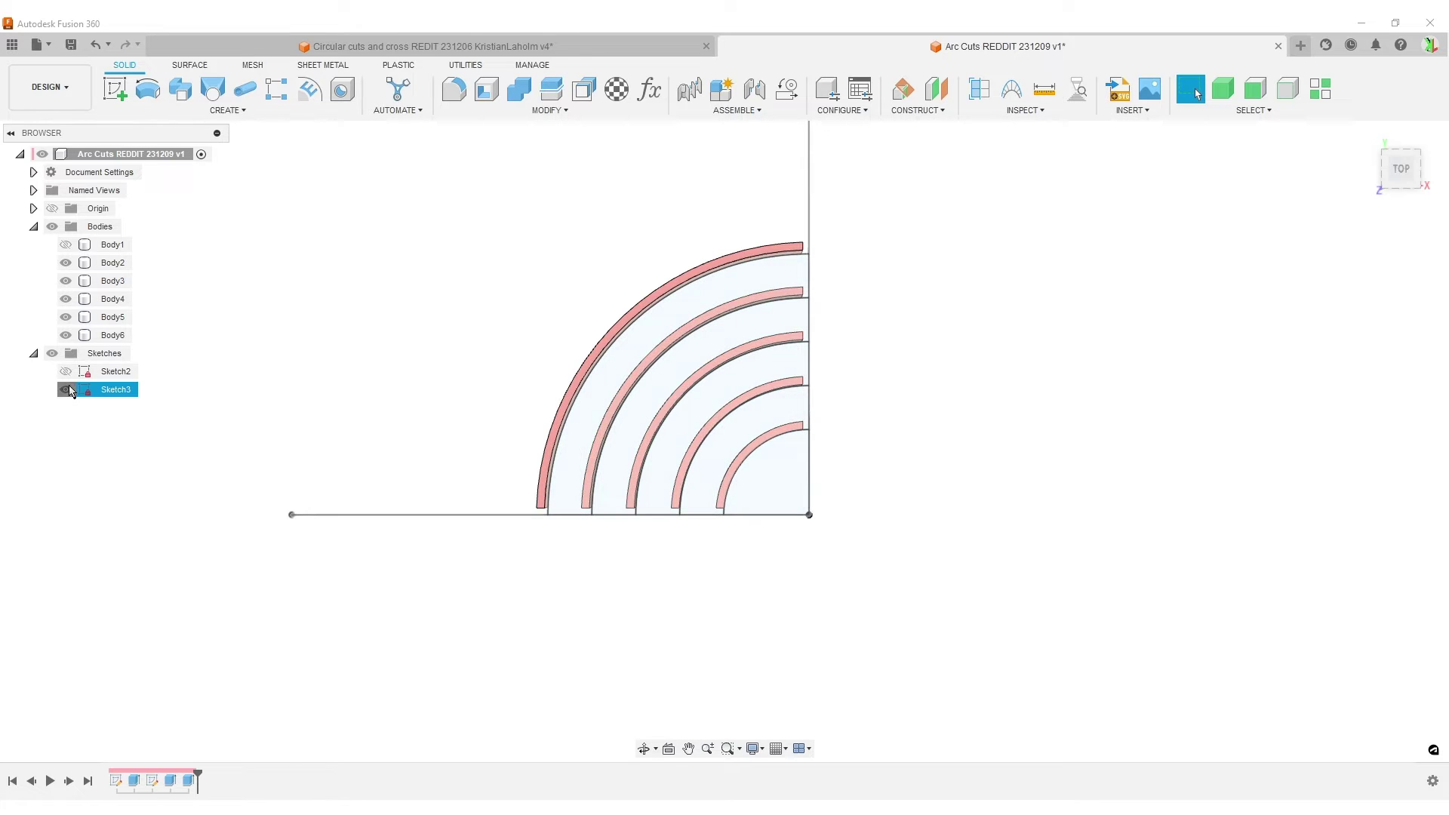
{"action": "left_click", "coordinate": [66, 389]}
{"action": "middle_click_drag", "start_coordinate": [626, 595], "coordinate": [608, 518], "text": "shift"}
{"action": "left_click", "coordinate": [65, 245]}
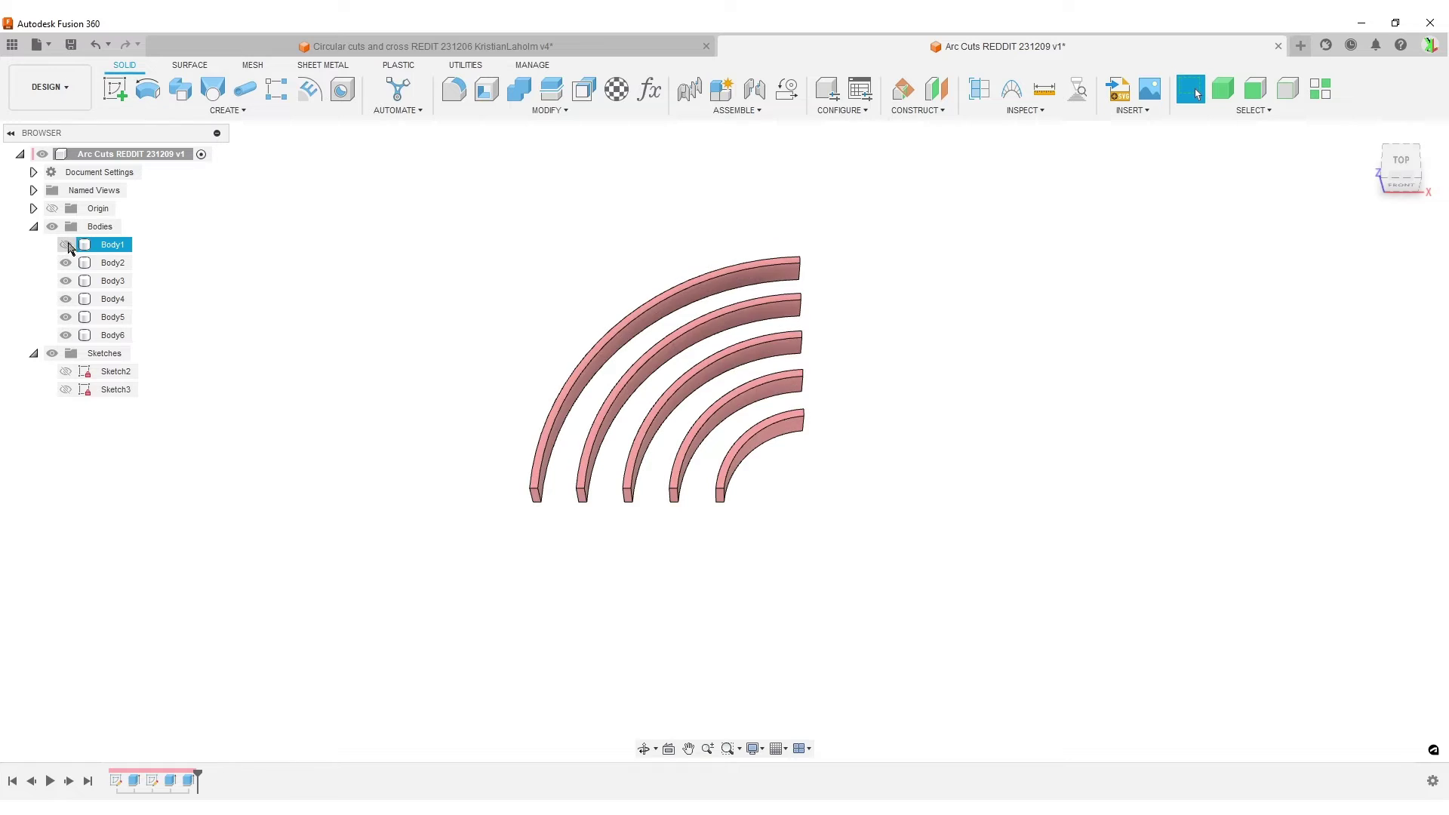
{"action": "scroll", "coordinate": [955, 513], "scroll_direction": "down", "scroll_amount": 4}
{"action": "middle_click_drag", "start_coordinate": [898, 487], "coordinate": [624, 486]}
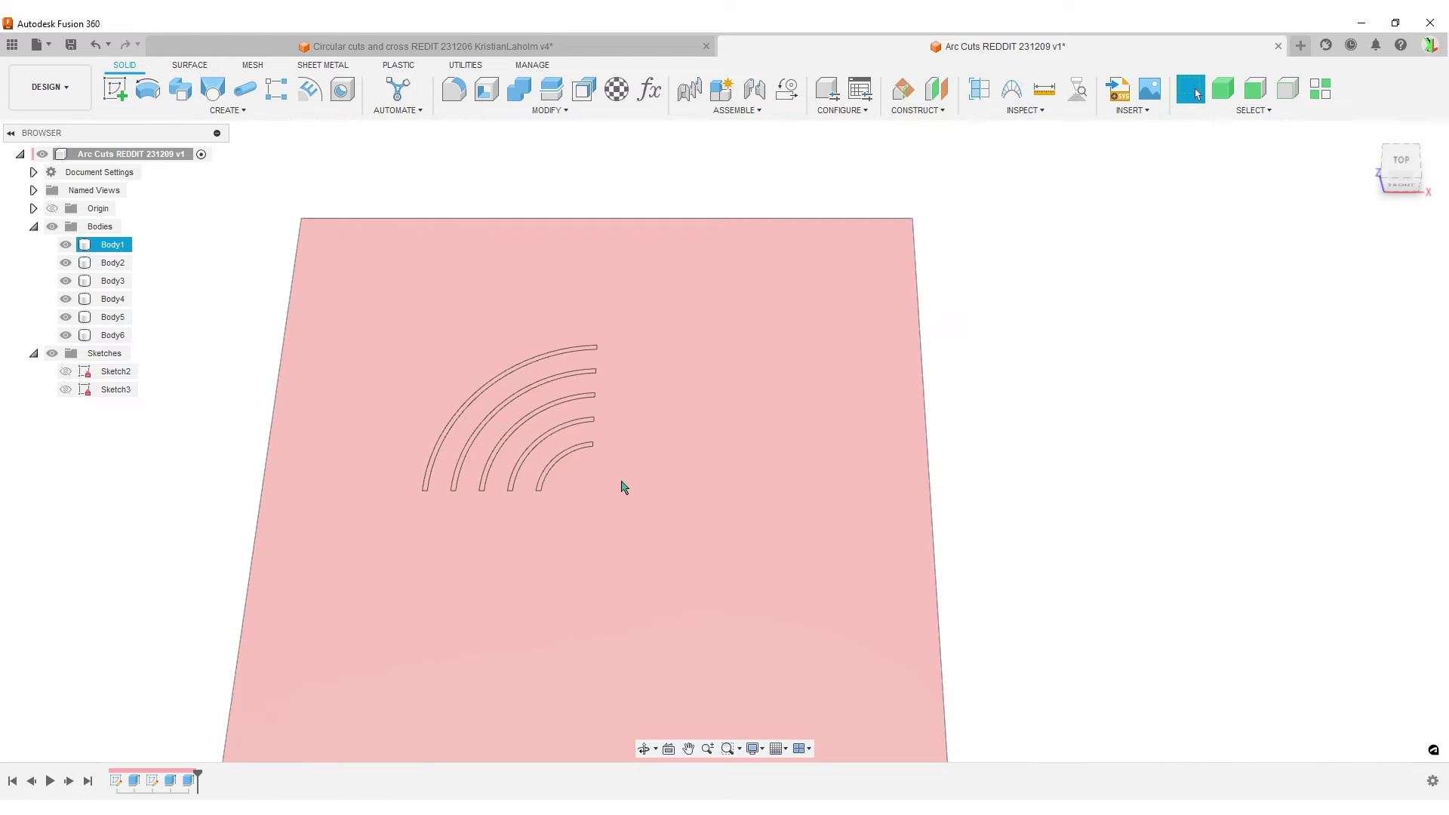
Cut the five arc bodies, Body2 to Body6, out of the plate Body1 with Combine.
{"action": "left_click", "coordinate": [519, 89]}
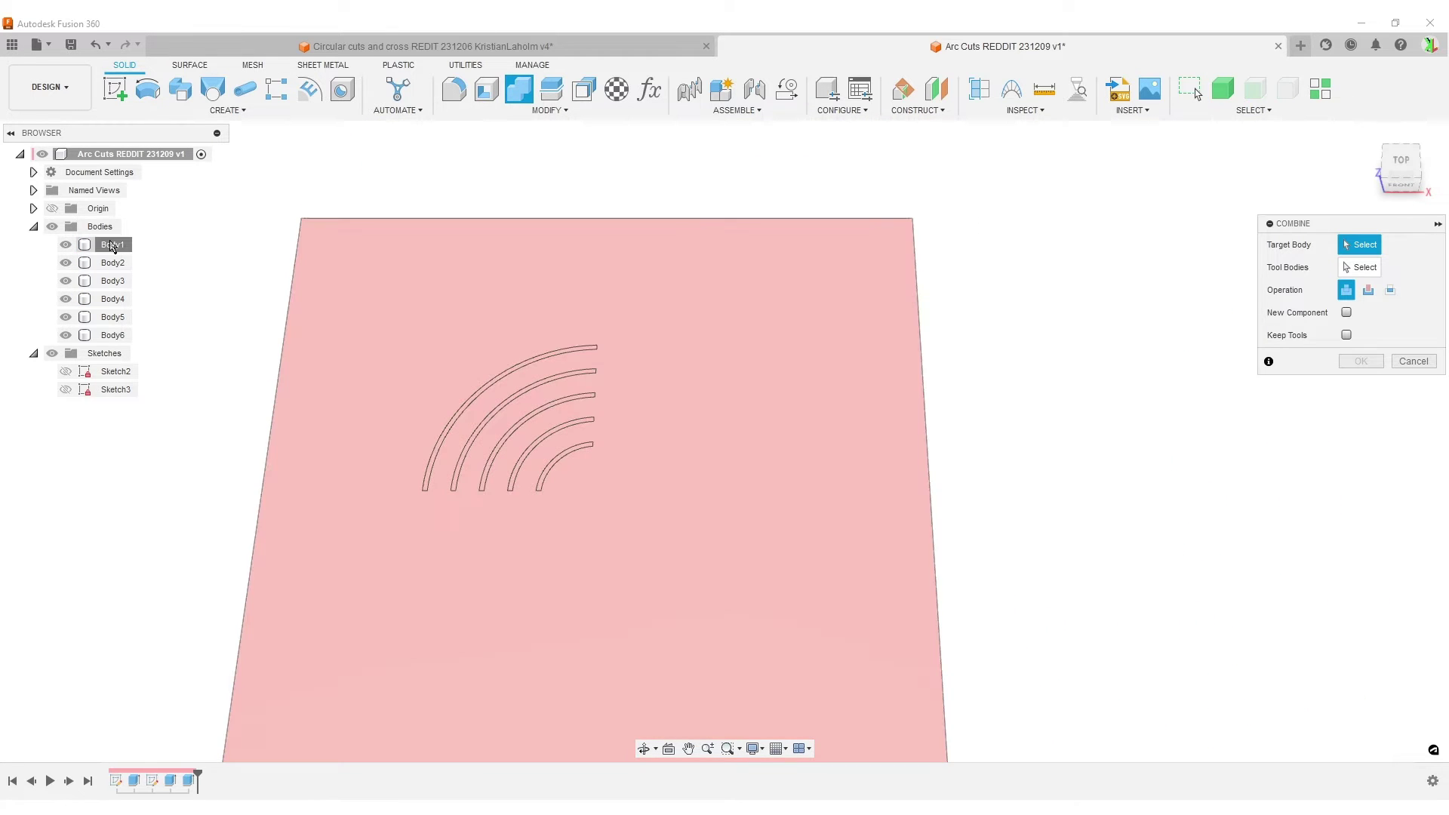
{"action": "left_click", "coordinate": [112, 245]}
{"action": "left_click", "coordinate": [113, 262]}
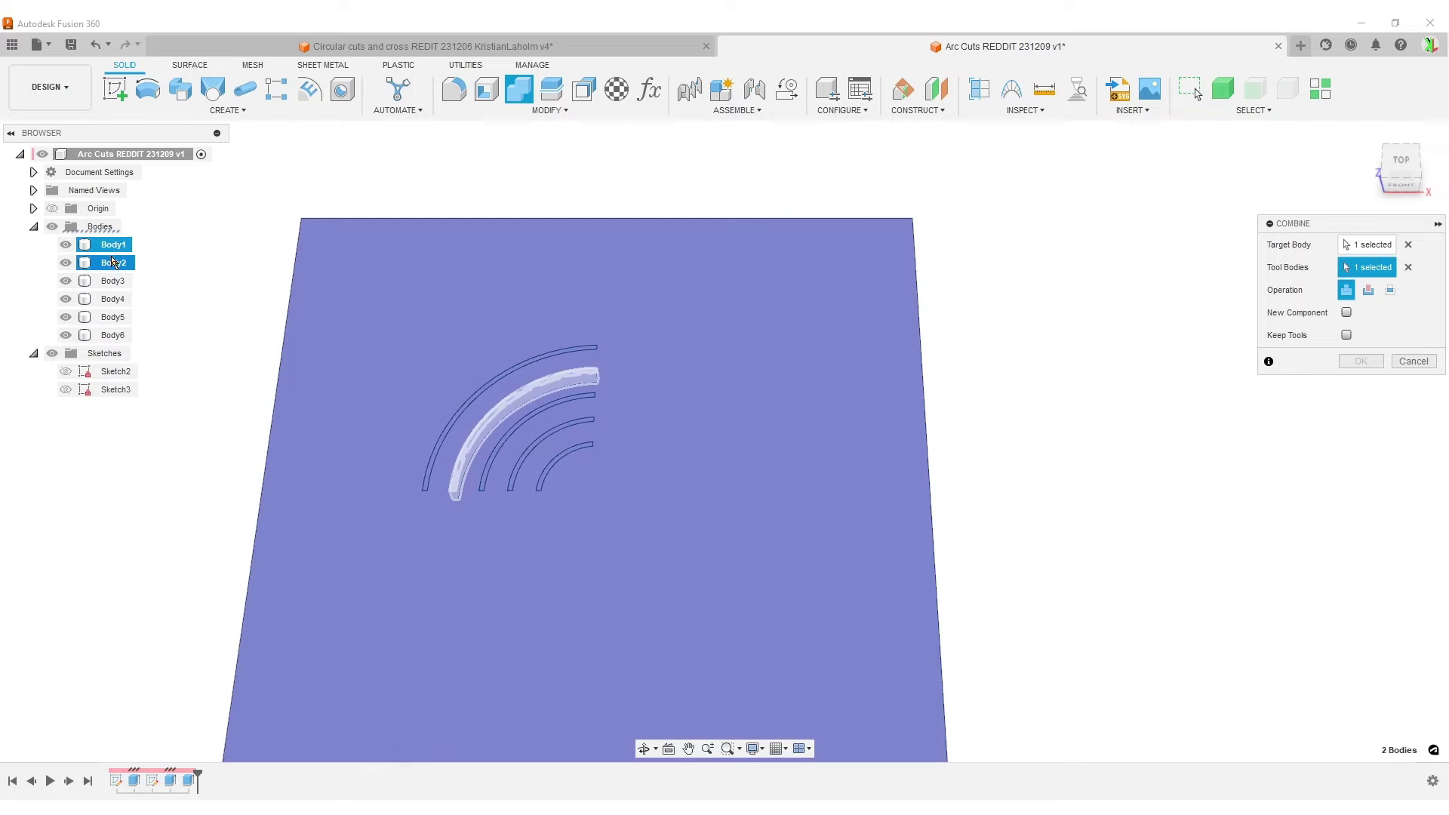
{"action": "left_click", "coordinate": [109, 334], "text": "shift"}
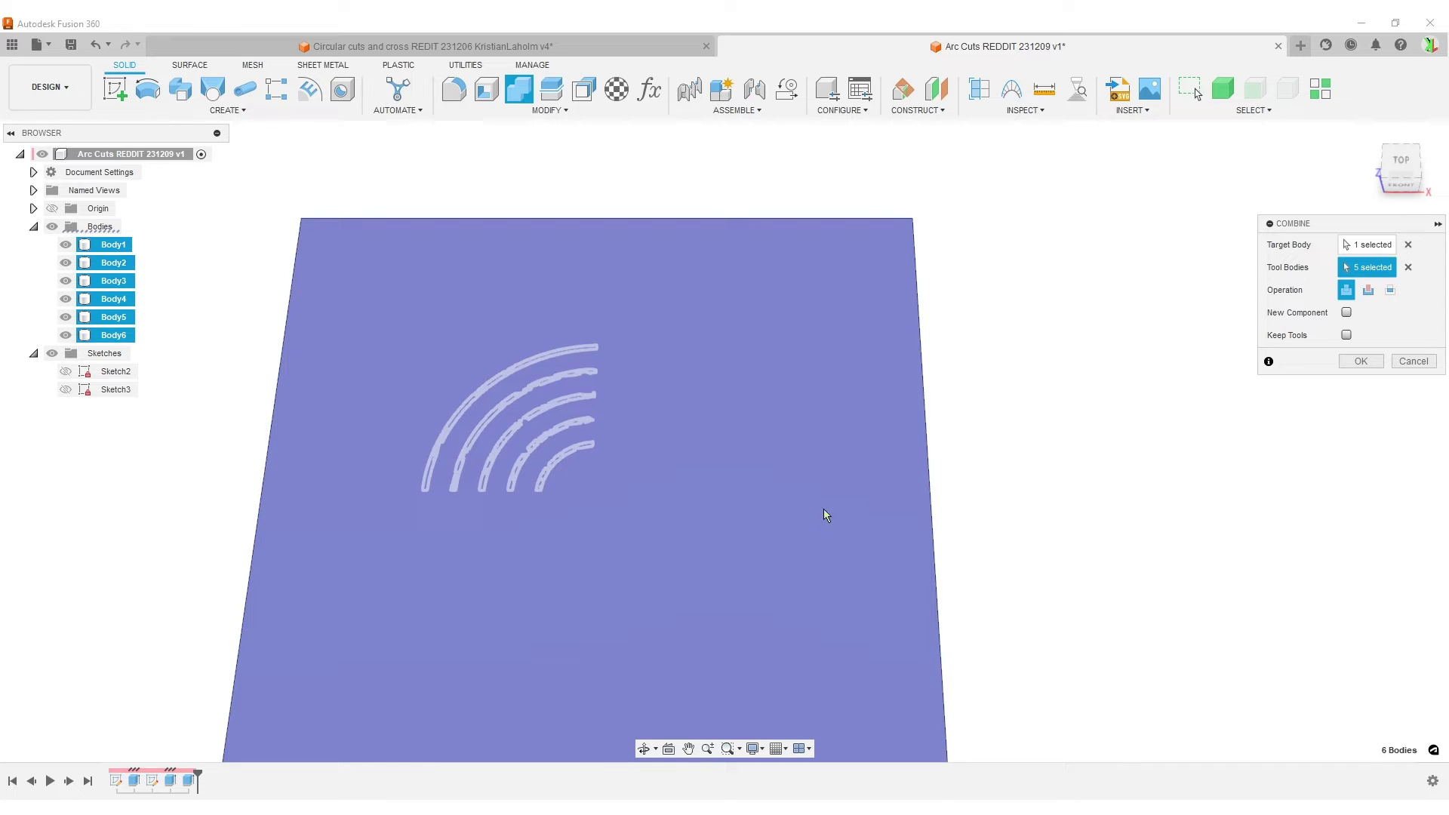
{"action": "left_click", "coordinate": [1369, 290]}
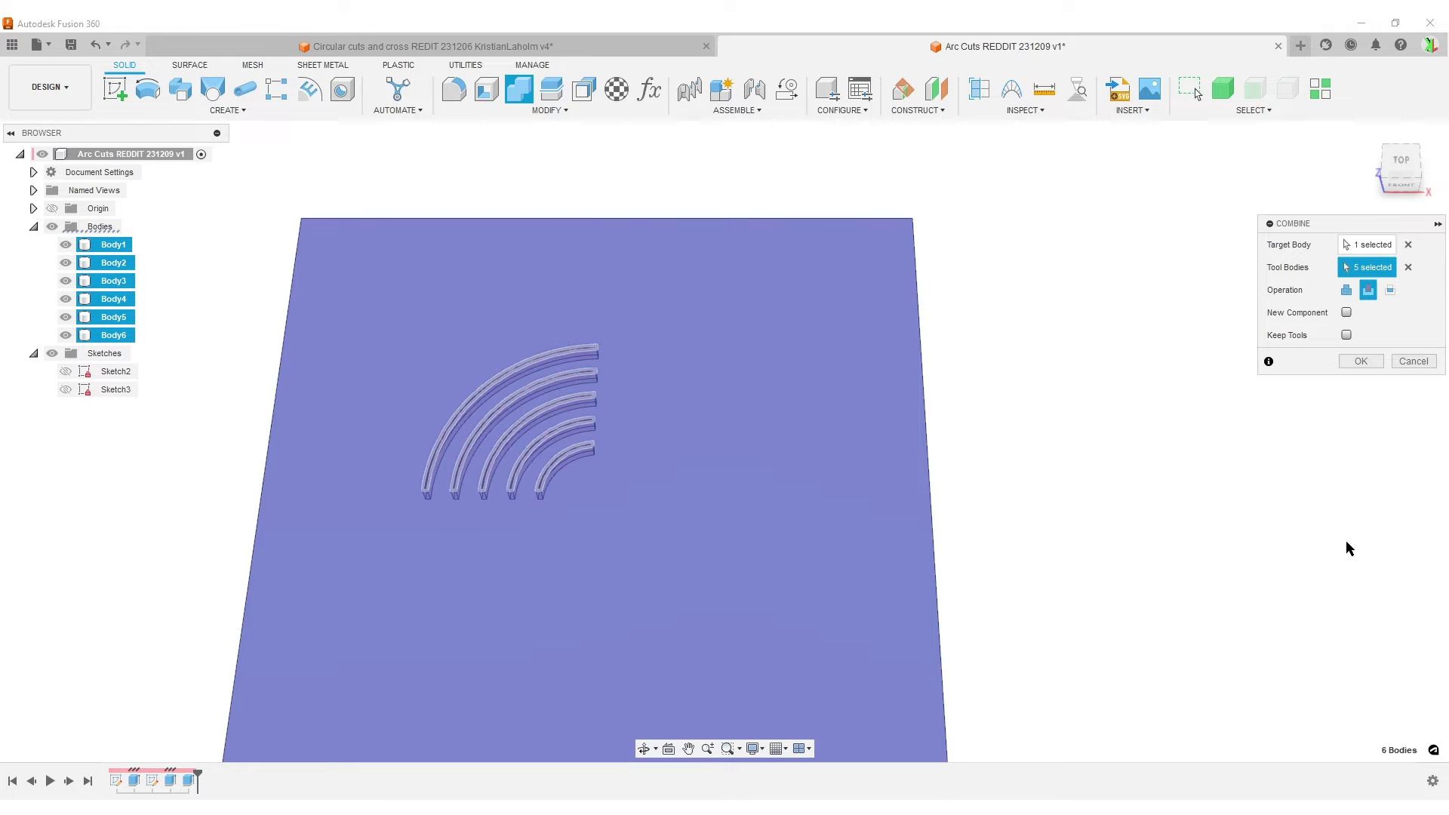
{"action": "left_click", "coordinate": [1361, 360]}
{"action": "middle_click_drag", "start_coordinate": [1132, 372], "coordinate": [528, 511], "text": "shift"}
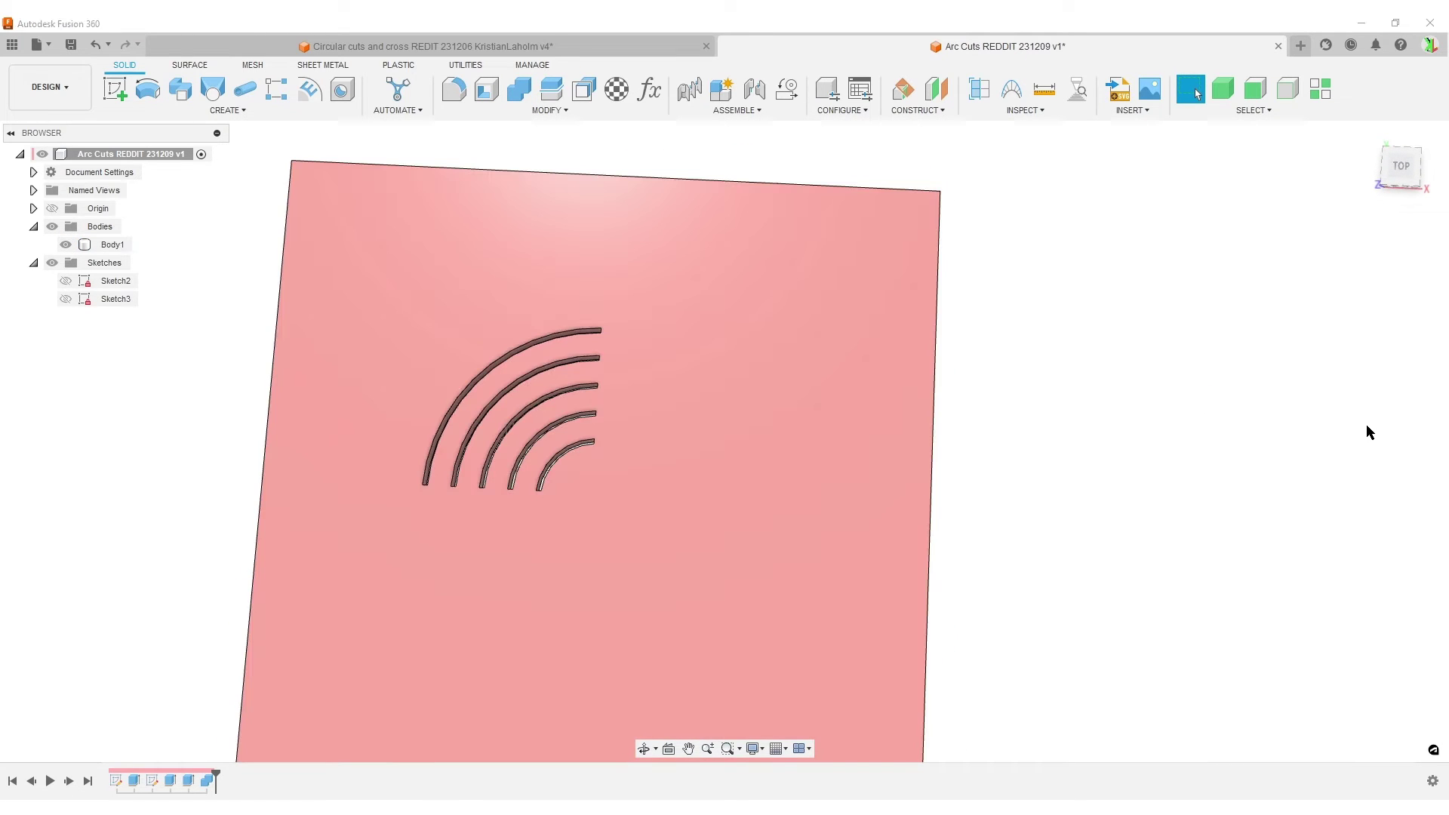
Start a circular pattern with the object type Features and select the Combine cut as its object.
{"action": "type", "text": "sci"}
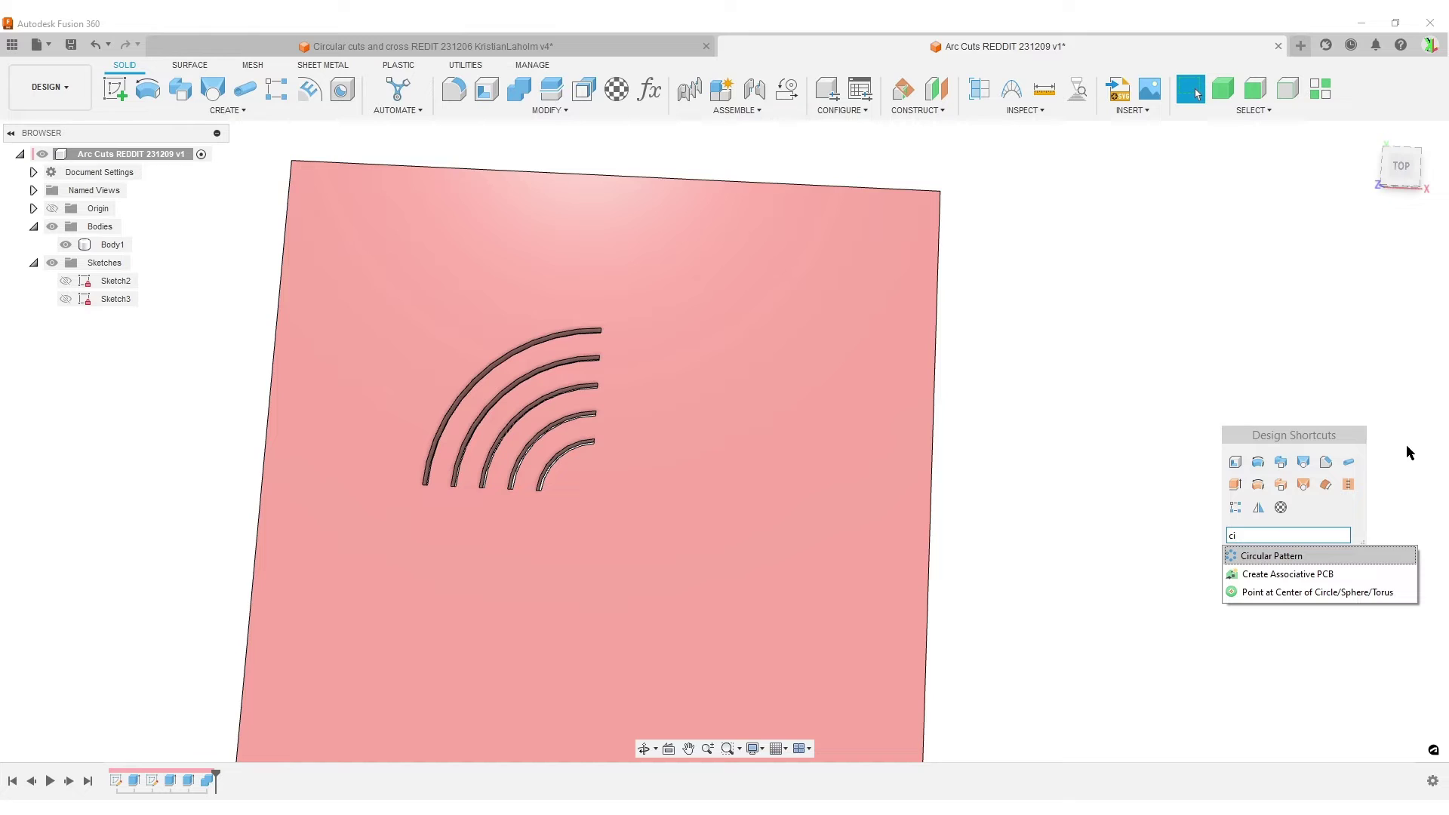
{"action": "left_click", "coordinate": [1296, 563]}
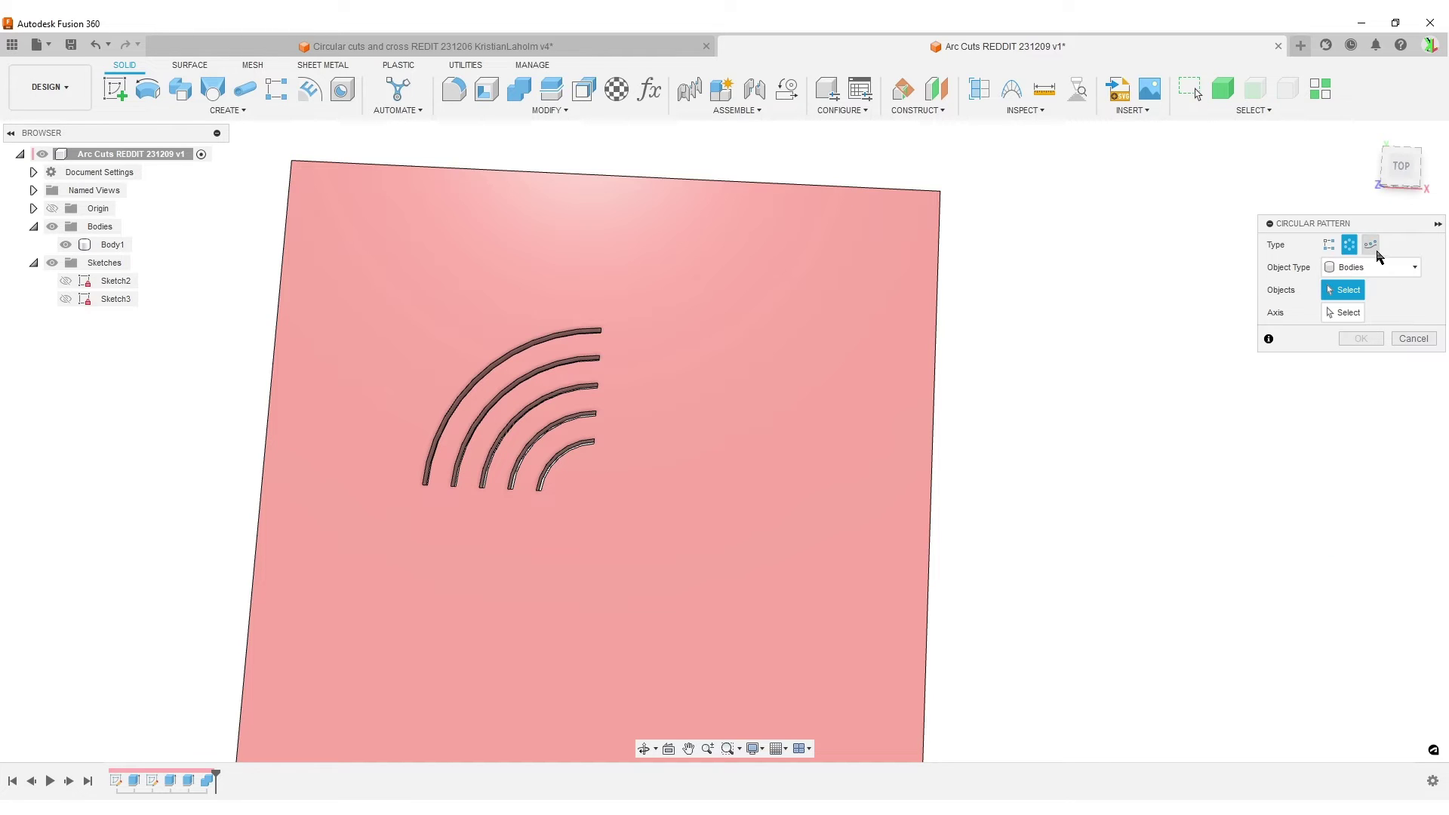
{"action": "left_click", "coordinate": [1355, 273]}
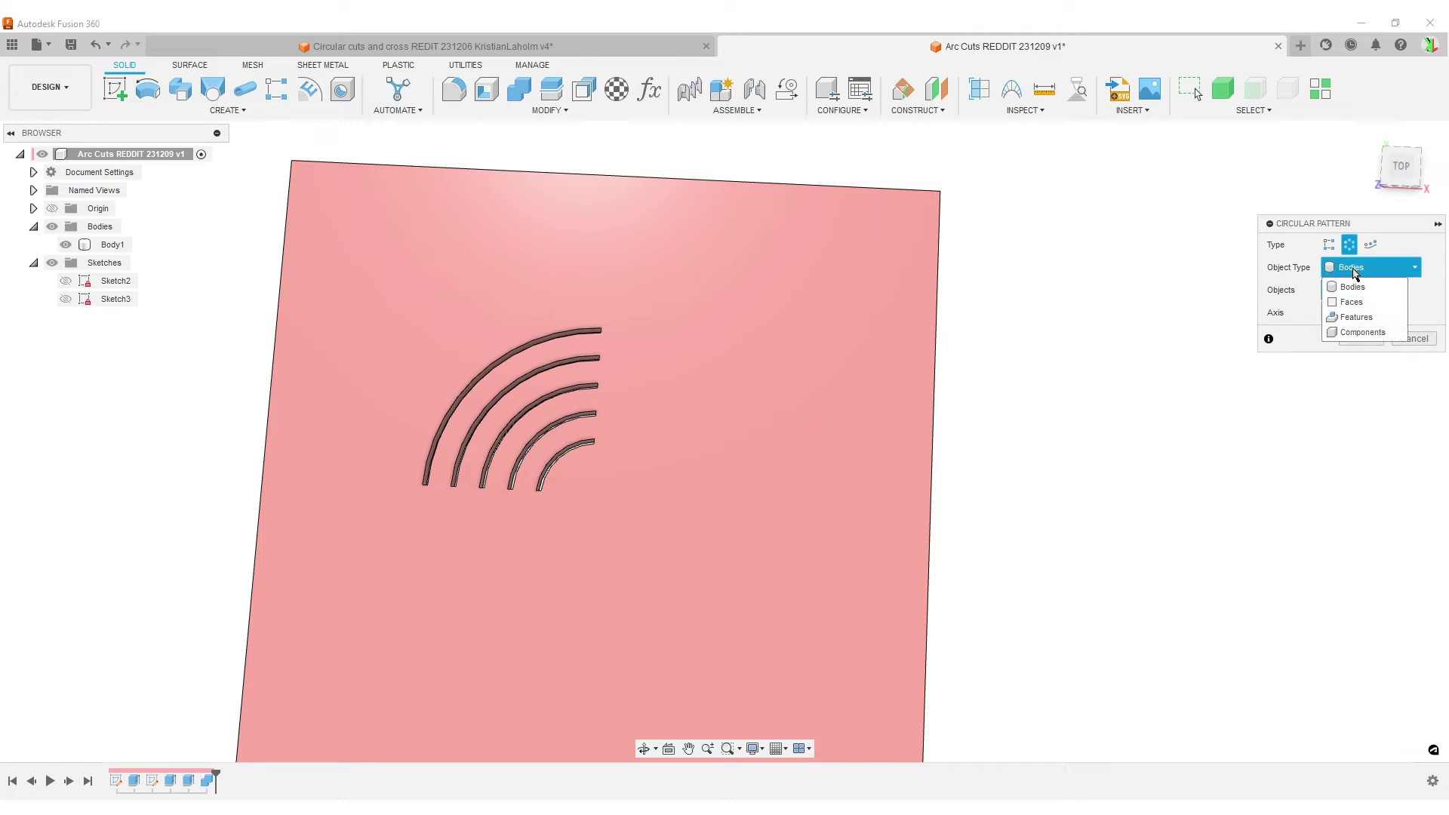
{"action": "left_click", "coordinate": [1365, 318]}
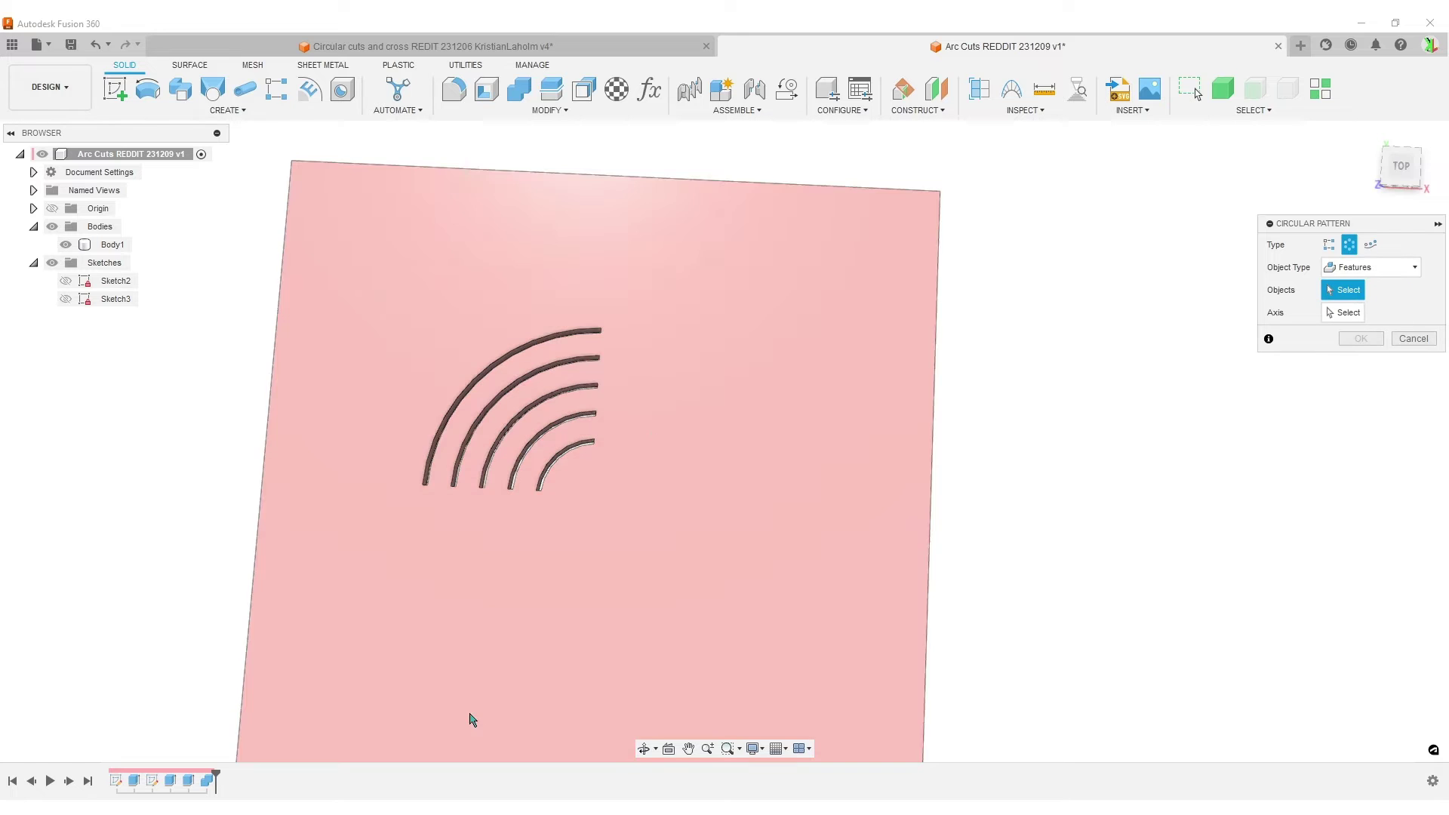
{"action": "left_click", "coordinate": [206, 781]}
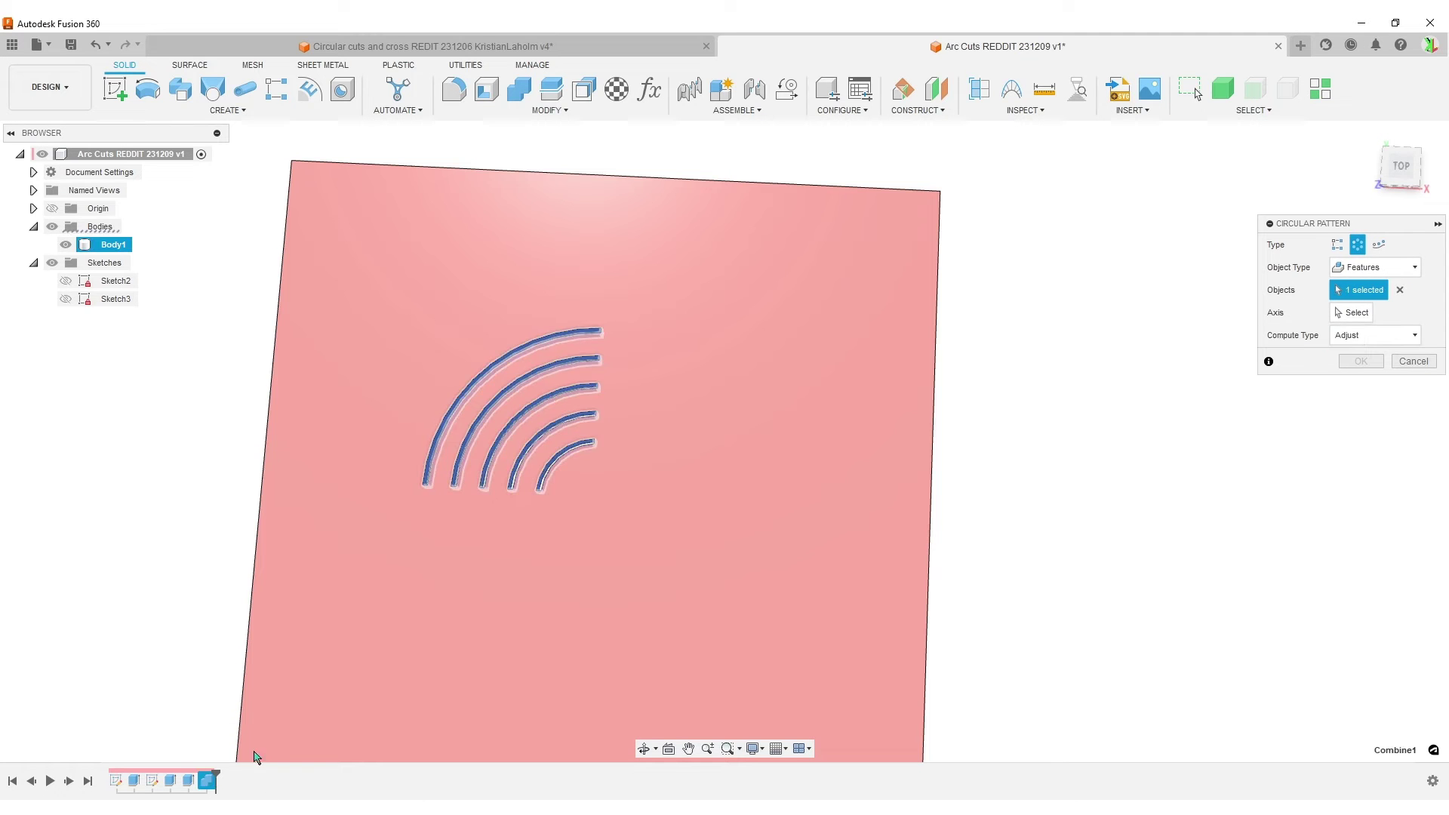
Set the vertical Z axis through the plate's center as the circular pattern's axis.
{"action": "left_click", "coordinate": [1351, 313]}
{"action": "middle_click_drag", "start_coordinate": [835, 576], "coordinate": [820, 496], "text": "shift"}
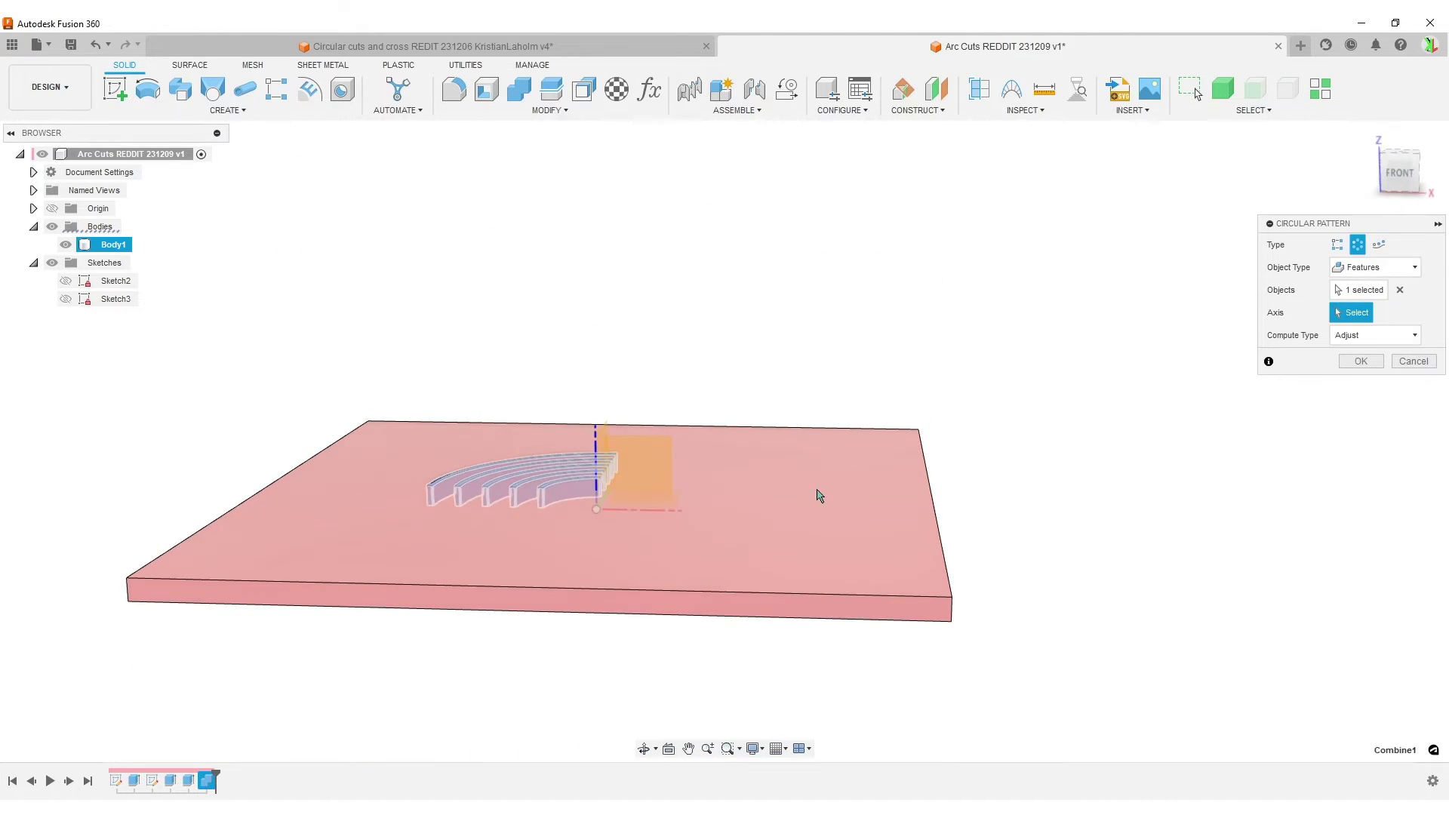
{"action": "left_click", "coordinate": [599, 436]}
{"action": "middle_click_drag", "start_coordinate": [1071, 517], "coordinate": [1116, 644], "text": "shift"}
Set the pattern quantity to 4 and the compute type to Optimized, and complete the circular pattern.
{"action": "left_click", "coordinate": [1365, 386]}
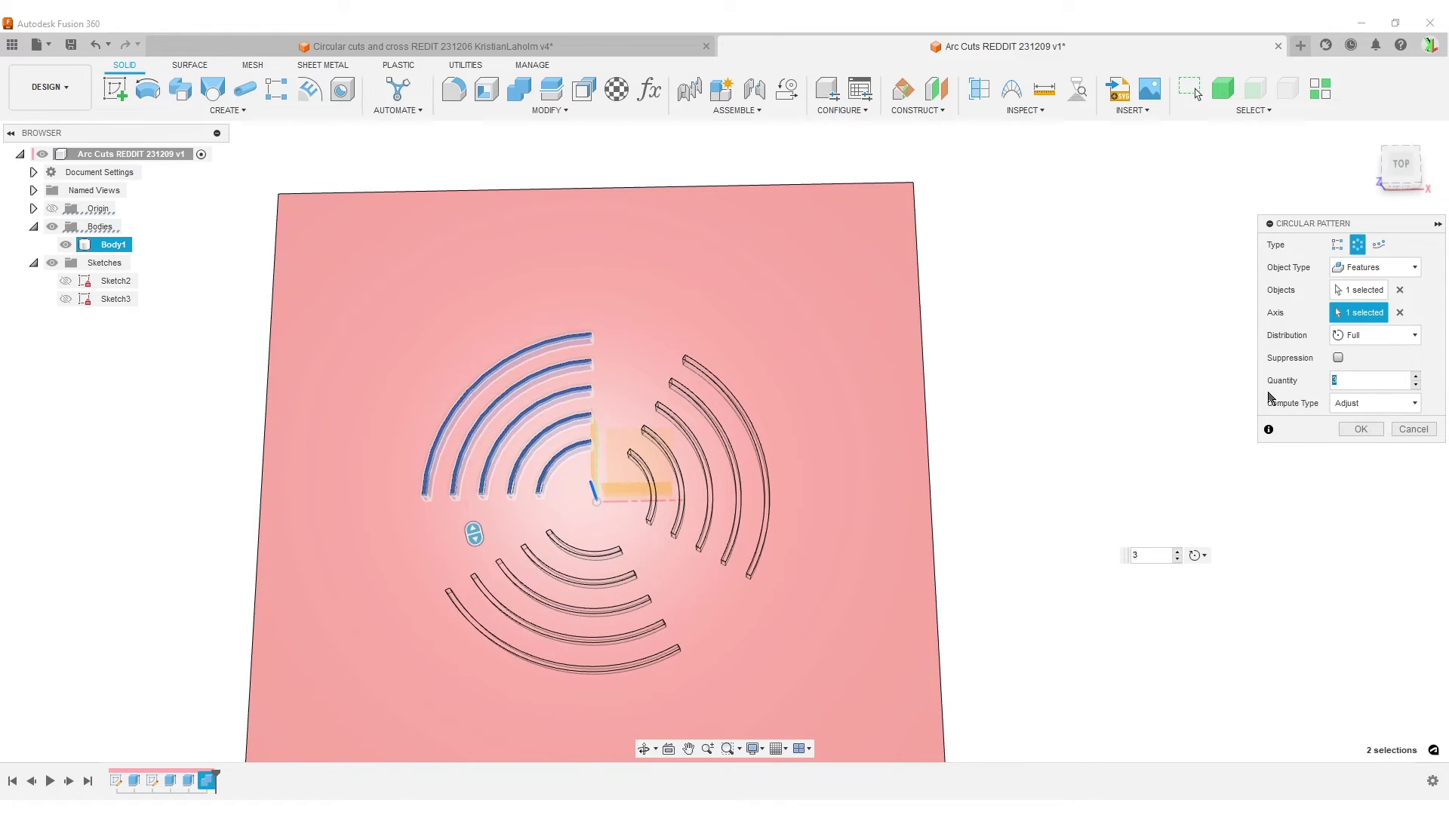
{"action": "left_click", "coordinate": [1380, 404]}
{"action": "left_click", "coordinate": [1362, 447]}
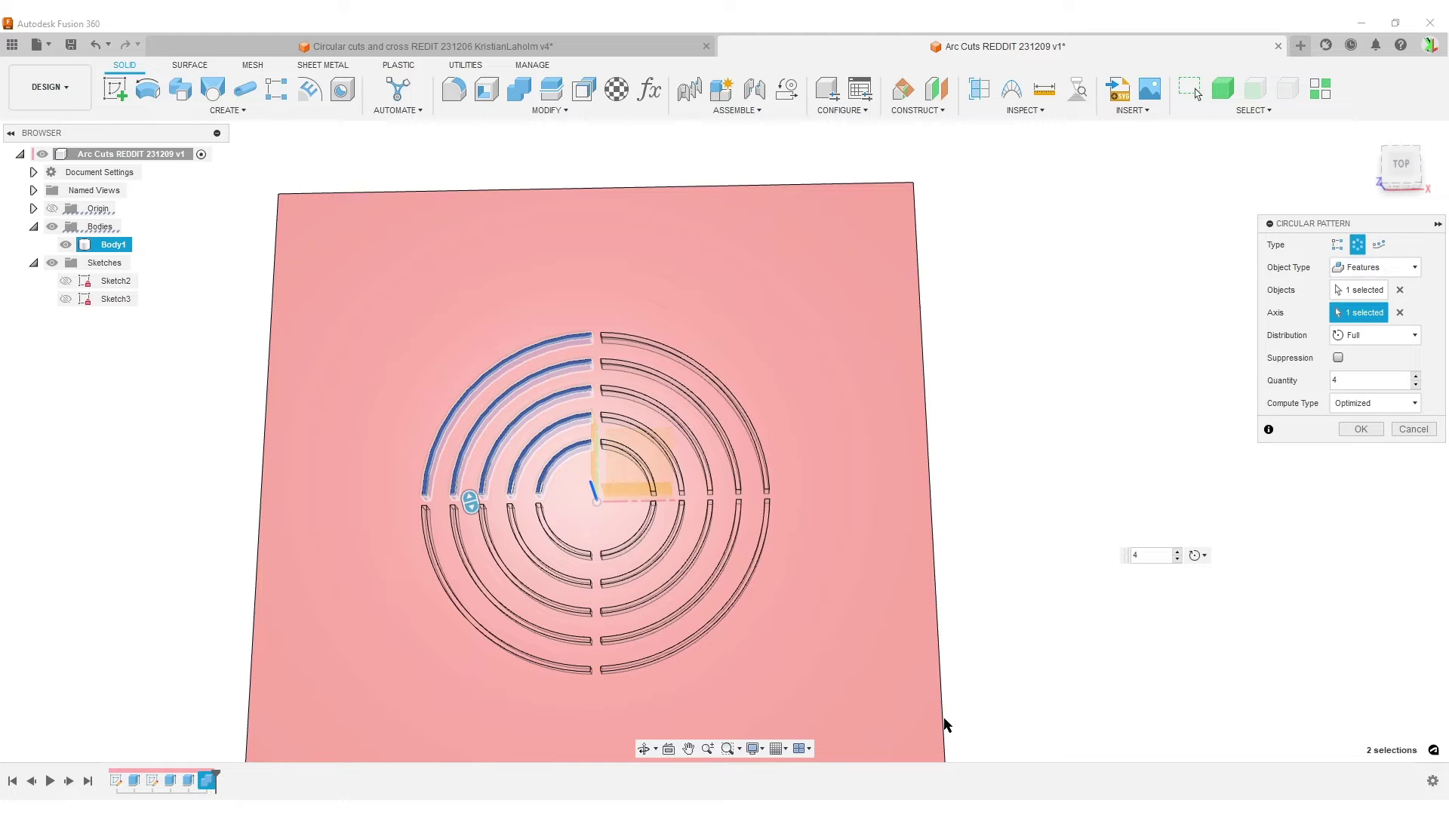
{"action": "left_click", "coordinate": [1364, 429]}
{"action": "middle_click_drag", "start_coordinate": [984, 520], "coordinate": [1235, 496]}
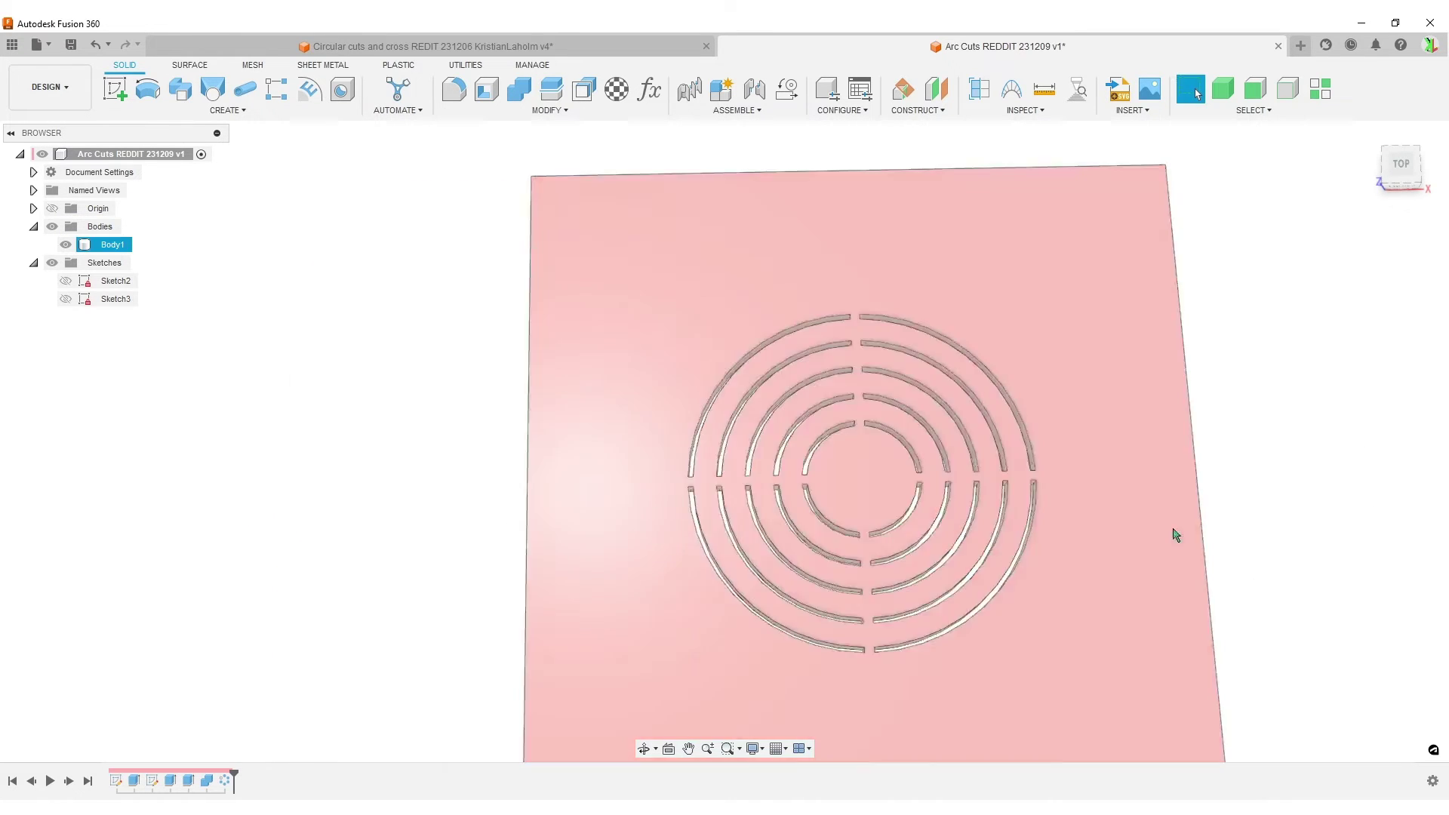
{"action": "middle_click_drag", "start_coordinate": [1174, 534], "coordinate": [1122, 518]}
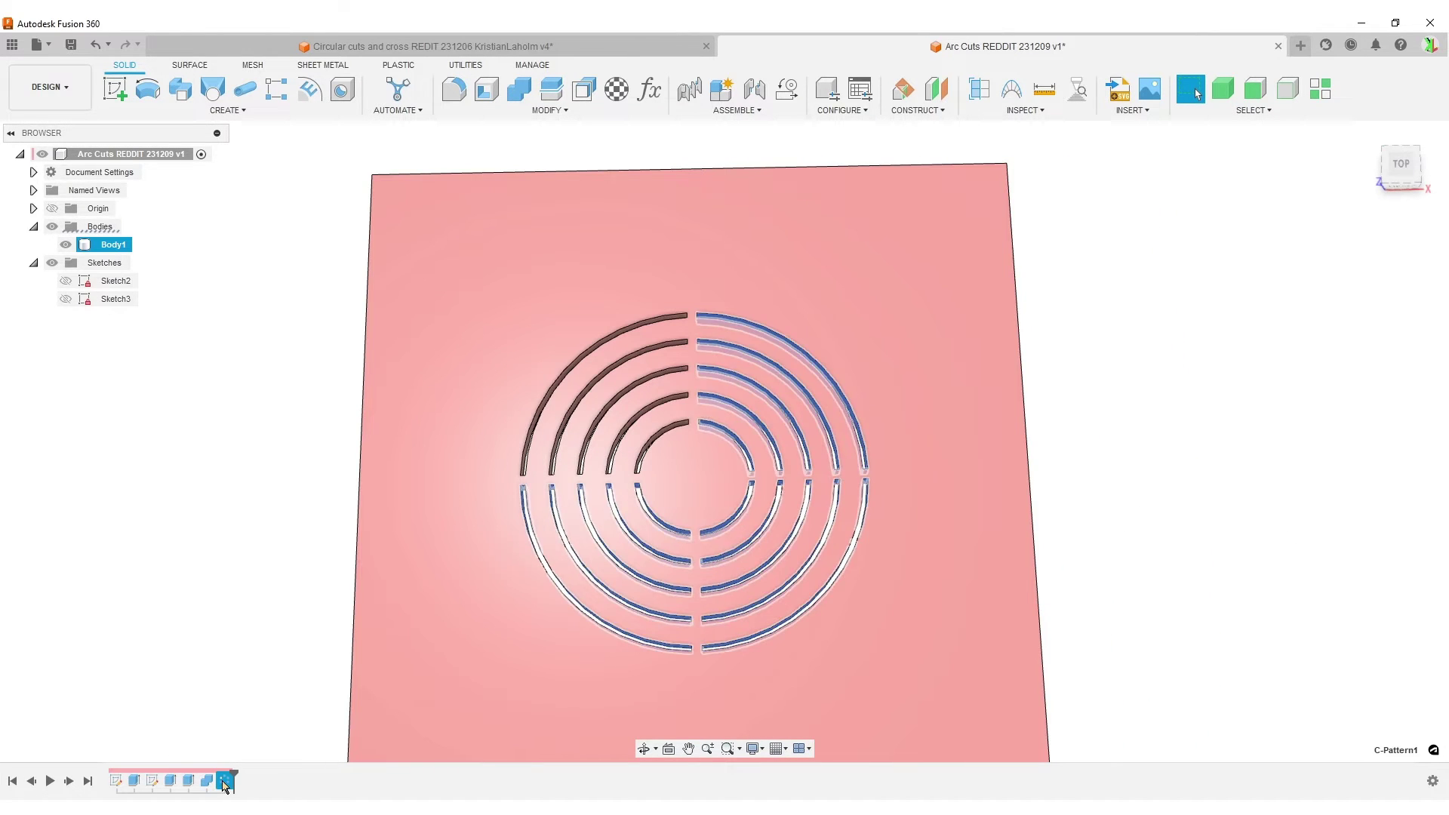
{"action": "double_click", "coordinate": [206, 781]}
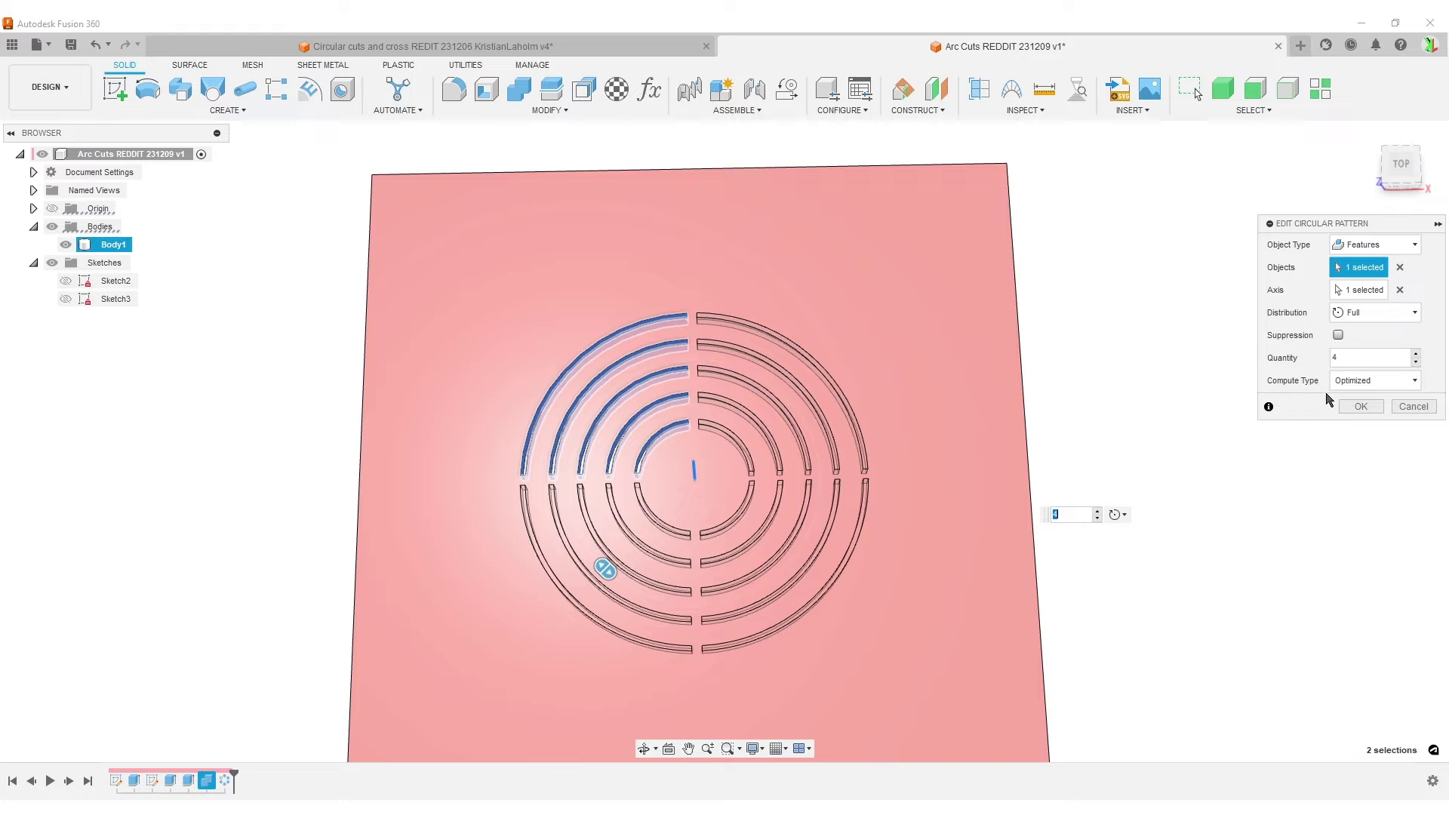
{"action": "left_click", "coordinate": [1414, 406]}
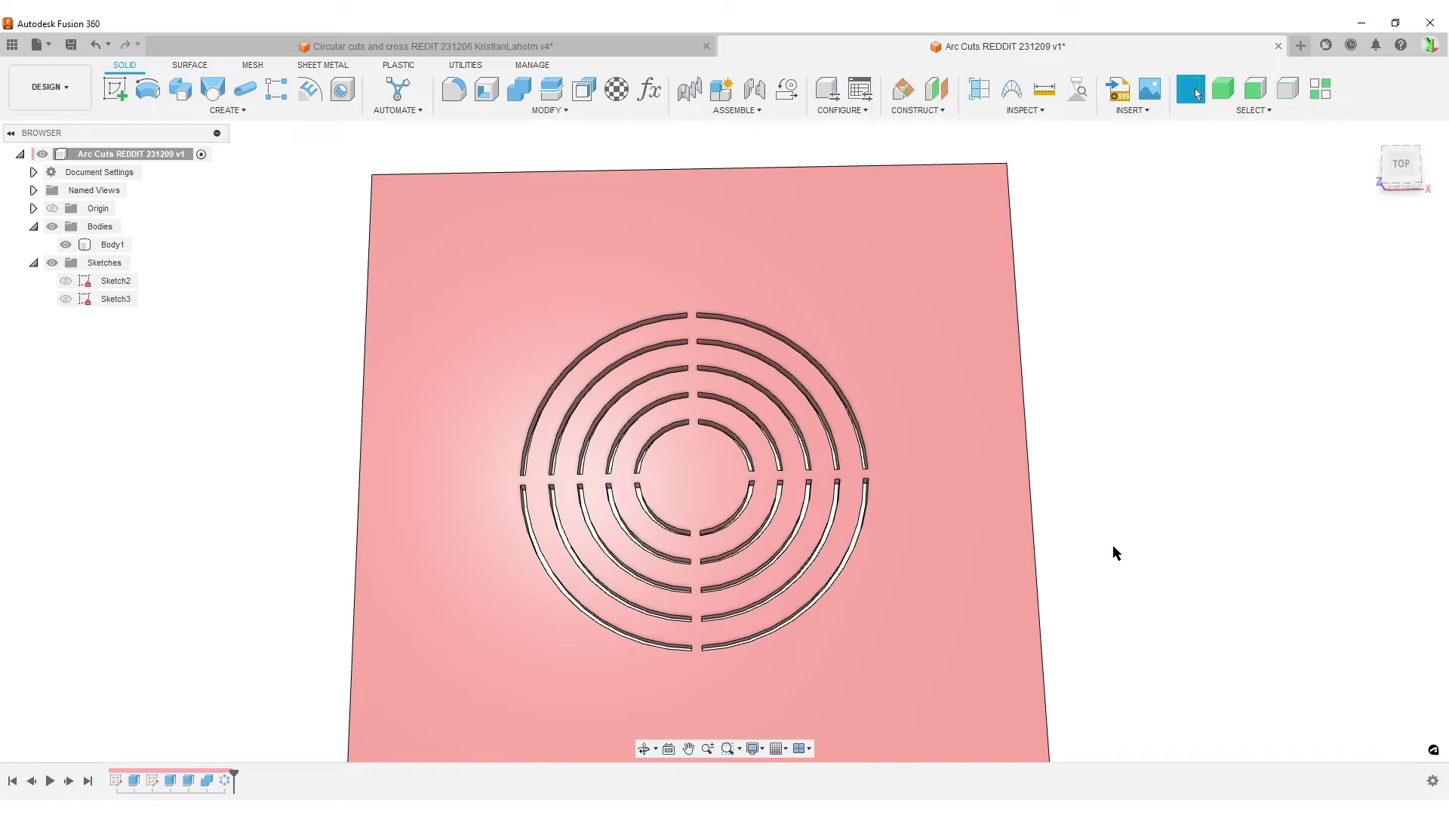
{"action": "middle_click_drag", "start_coordinate": [1241, 509], "coordinate": [1148, 550], "text": "shift"}
{"action": "scroll", "coordinate": [1143, 542], "scroll_direction": "down", "scroll_amount": 2}
{"action": "scroll", "coordinate": [1089, 528], "scroll_direction": "up", "scroll_amount": 3}
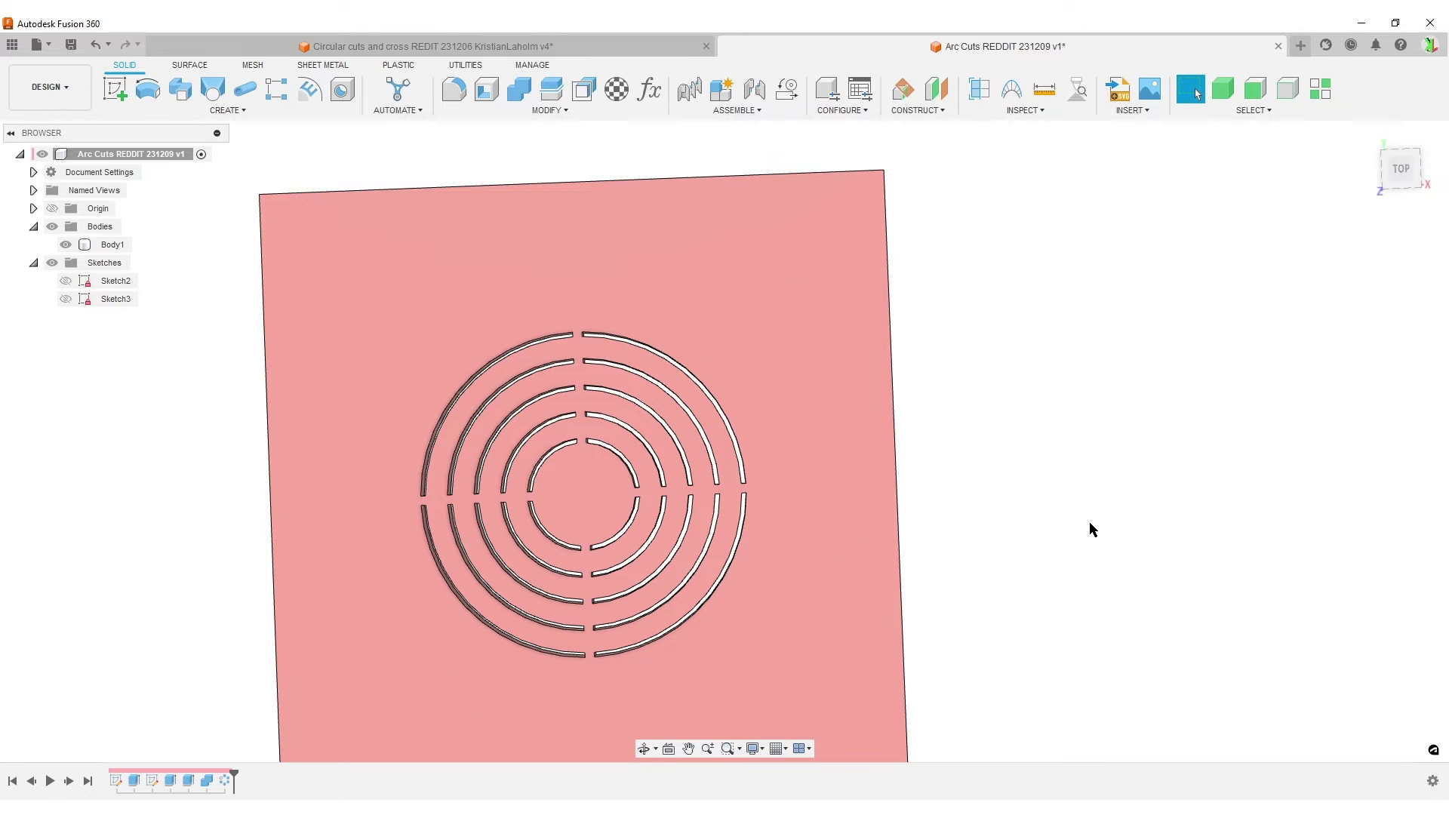
{"action": "left_click", "coordinate": [637, 501]}
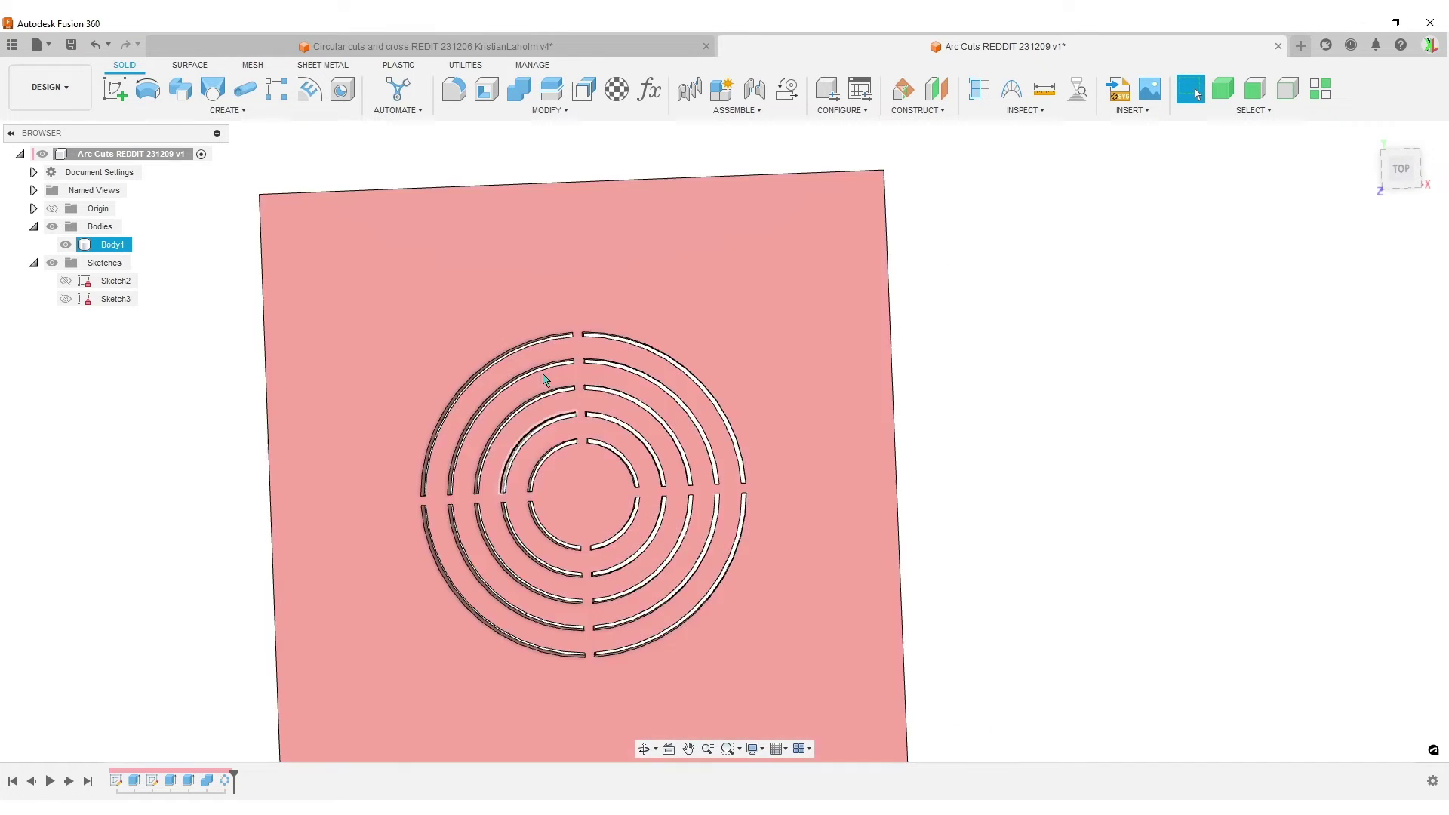
In the parameters, rename Extrude2's wall thickness to ArcCutWidth and mark it as a favorite.
{"action": "left_click", "coordinate": [649, 89]}
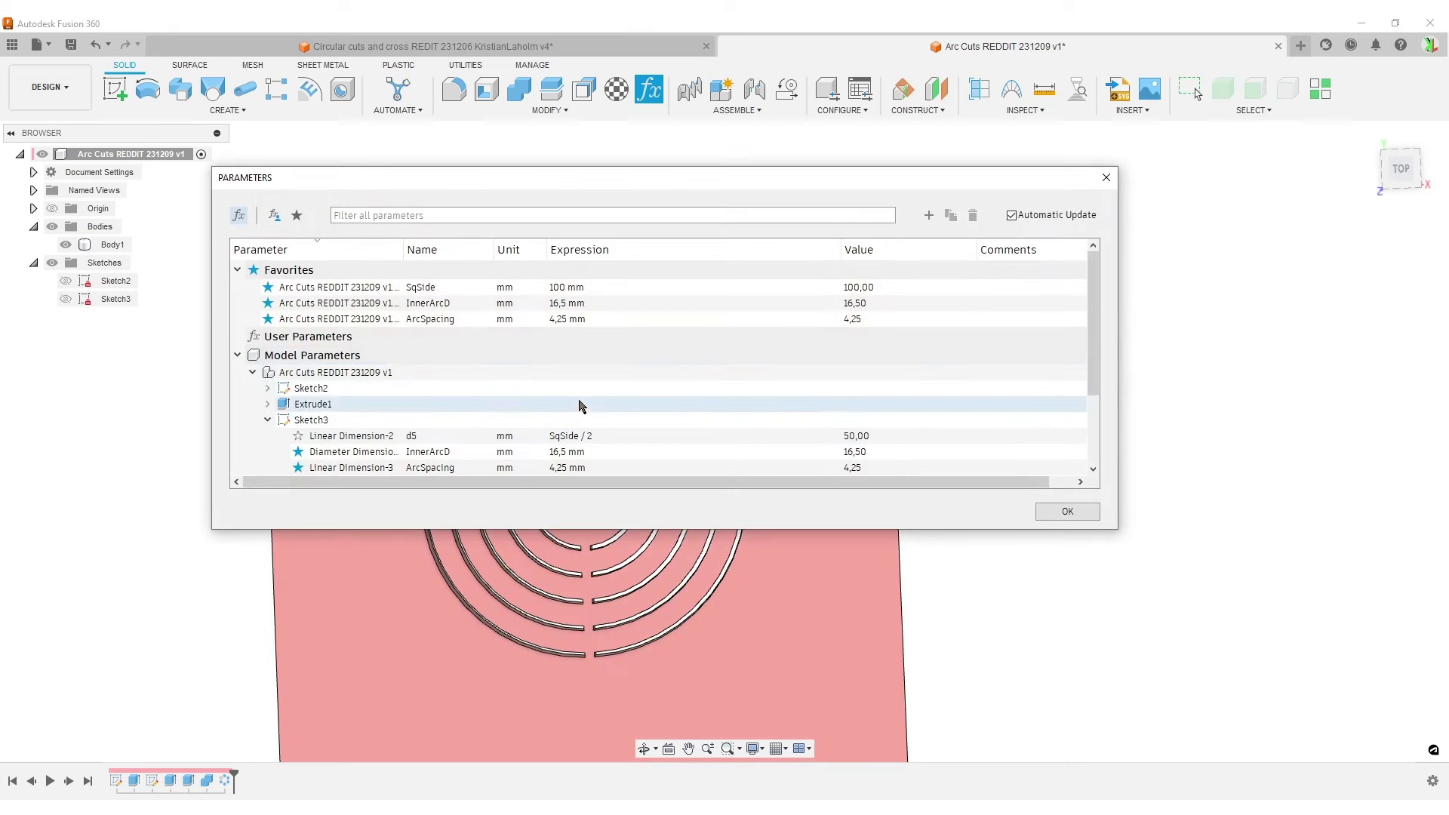
{"action": "scroll", "coordinate": [581, 406], "scroll_direction": "down", "scroll_amount": 2}
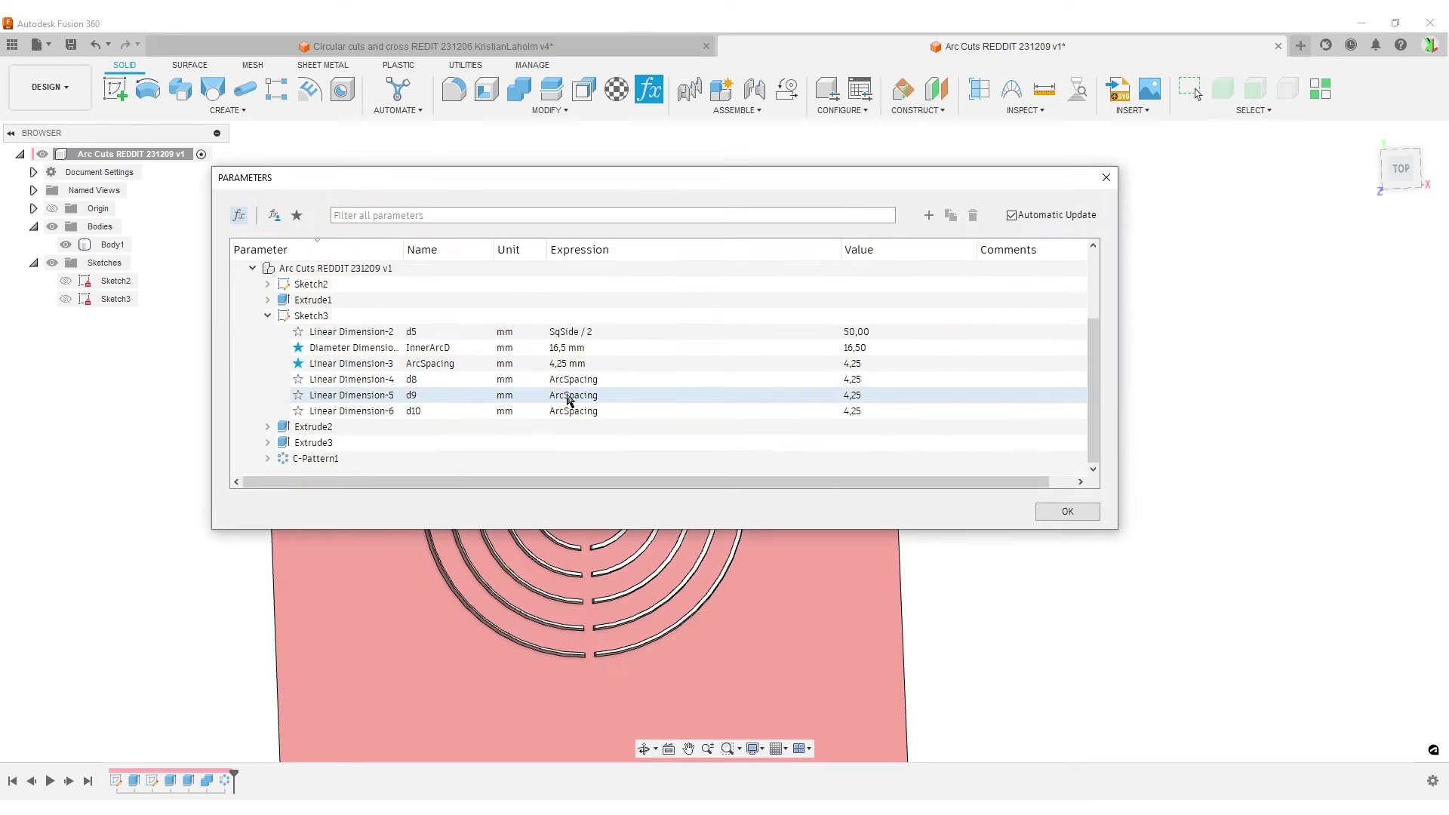
{"action": "left_click", "coordinate": [268, 427]}
{"action": "scroll", "coordinate": [307, 430], "scroll_direction": "down", "scroll_amount": 1}
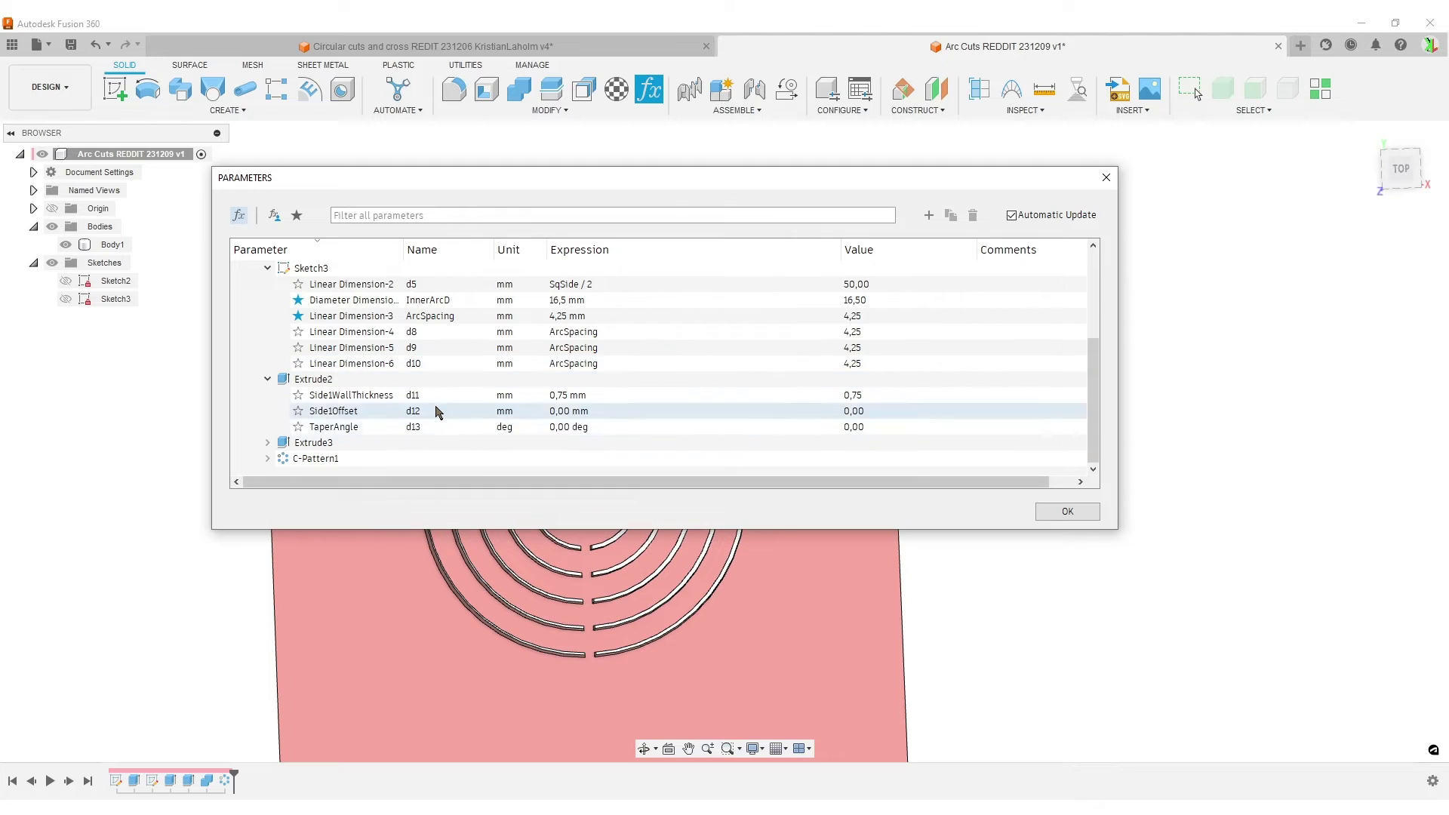
{"action": "double_click", "coordinate": [432, 395]}
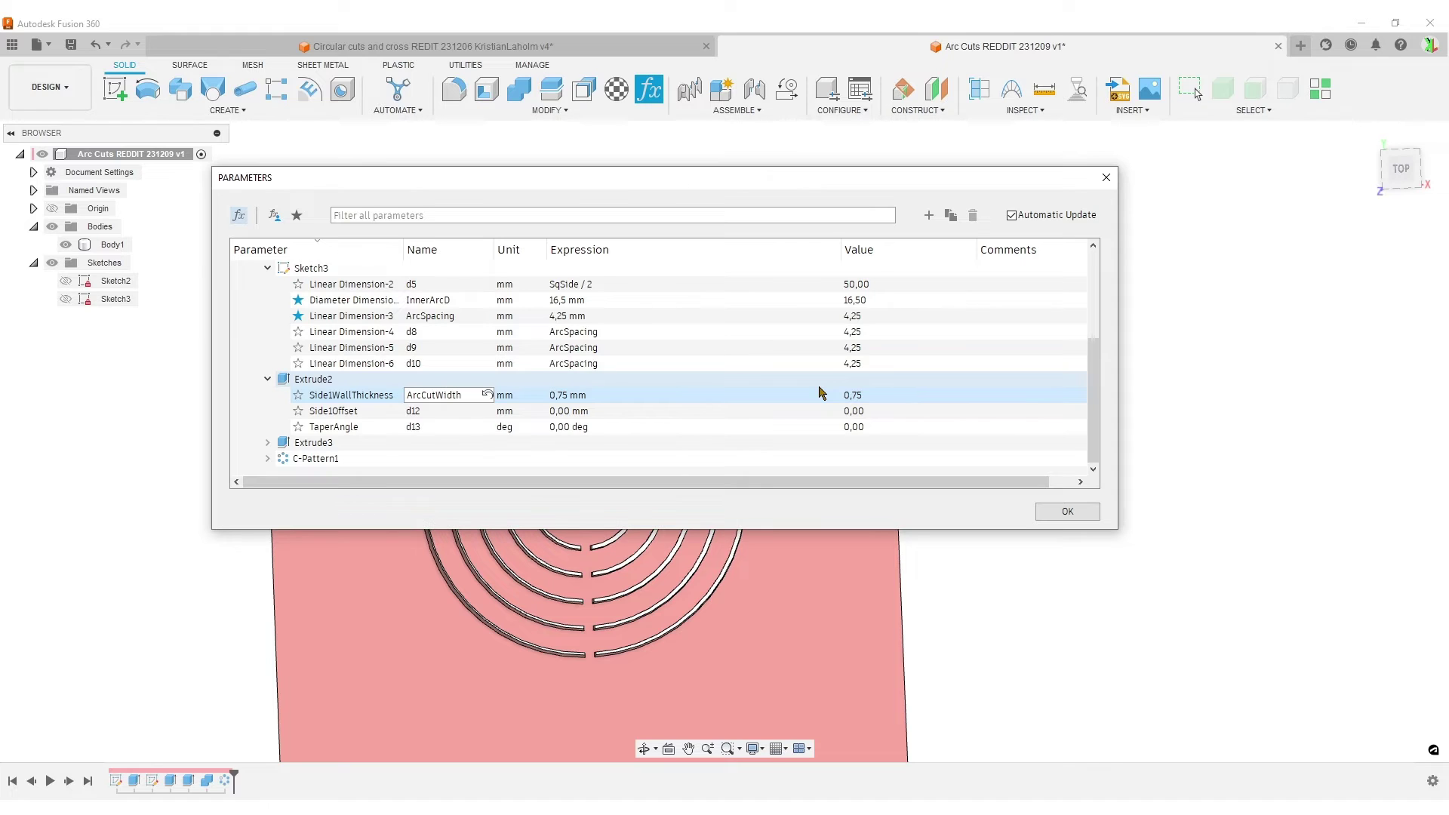
{"action": "key", "text": "Return"}
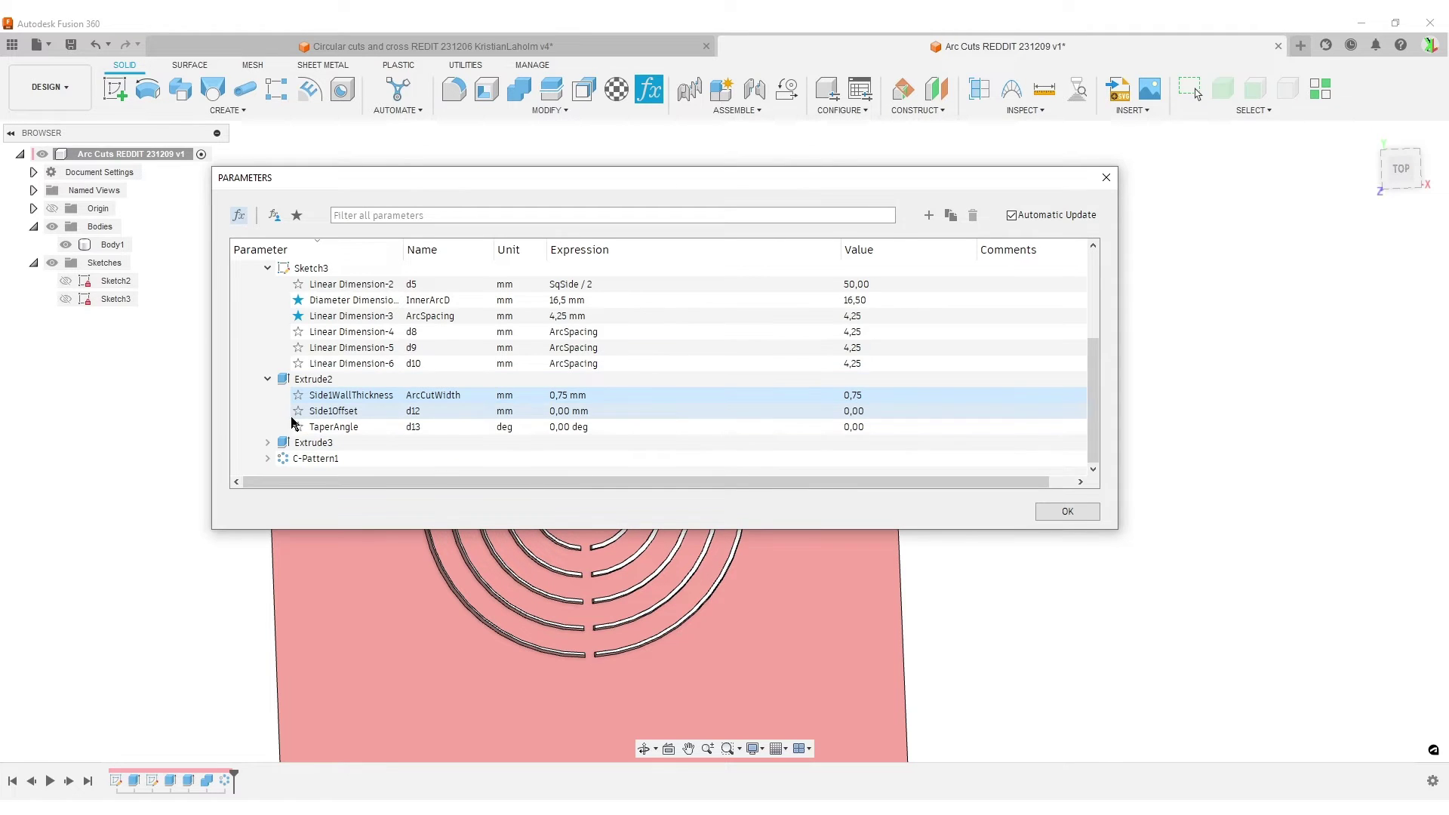
{"action": "left_click", "coordinate": [298, 395]}
Rename Extrude3's wall thickness parameter to TabWidth, mark it as a favorite, and close the parameters.
{"action": "scroll", "coordinate": [255, 472], "scroll_direction": "down", "scroll_amount": 1}
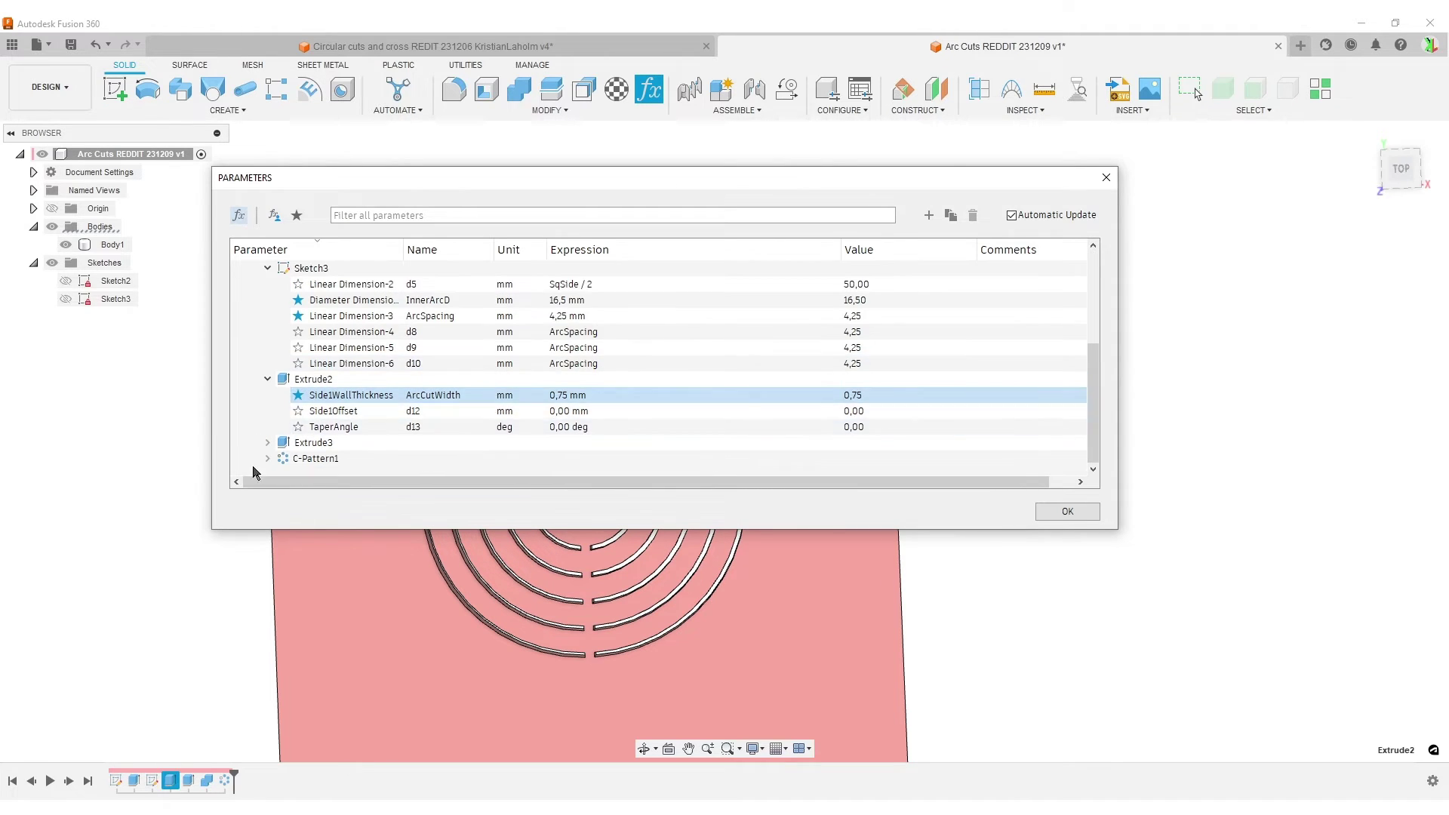
{"action": "left_click", "coordinate": [267, 442]}
{"action": "scroll", "coordinate": [392, 434], "scroll_direction": "down", "scroll_amount": 1}
{"action": "double_click", "coordinate": [427, 411]}
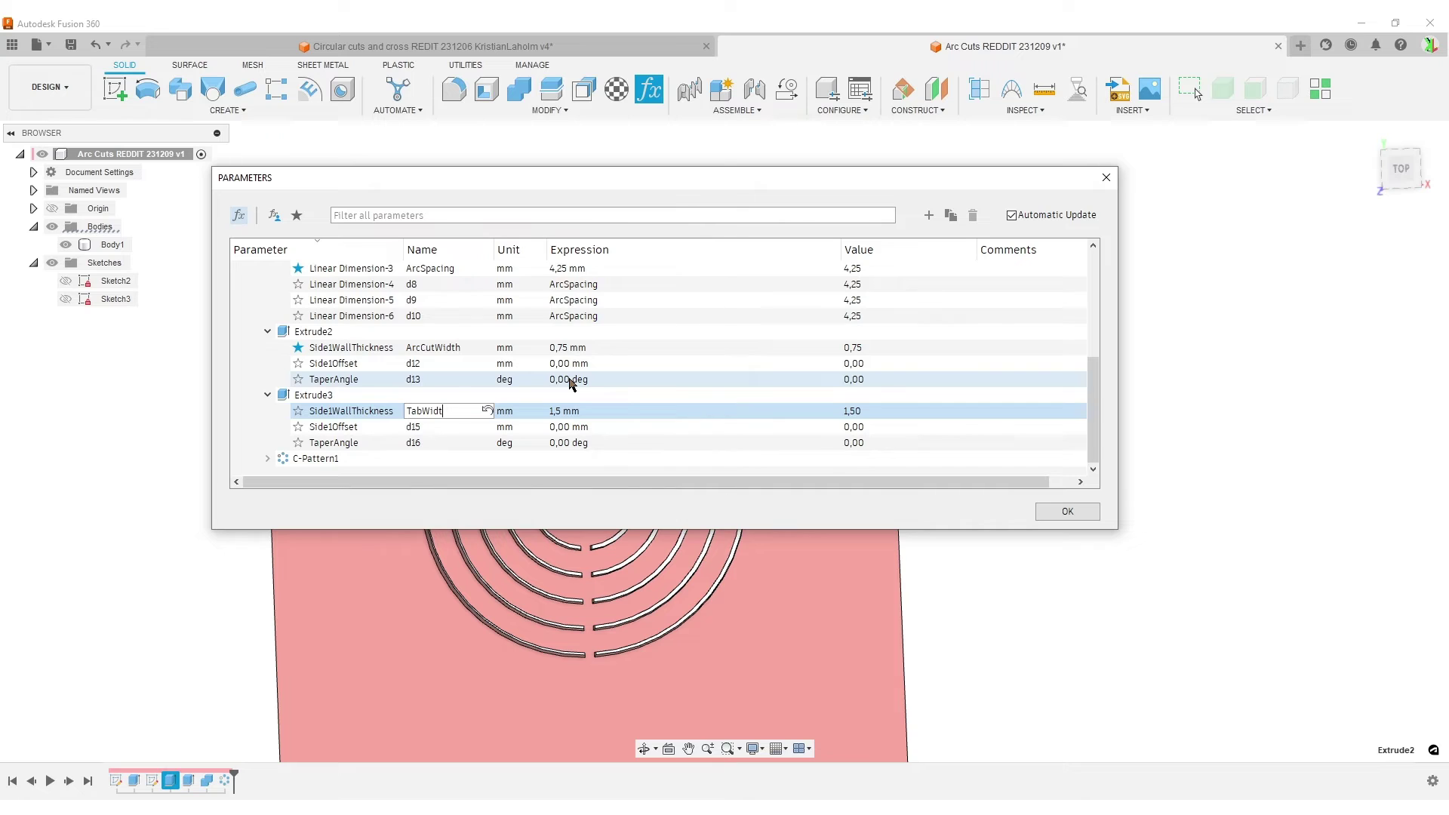
{"action": "key", "text": "Return"}
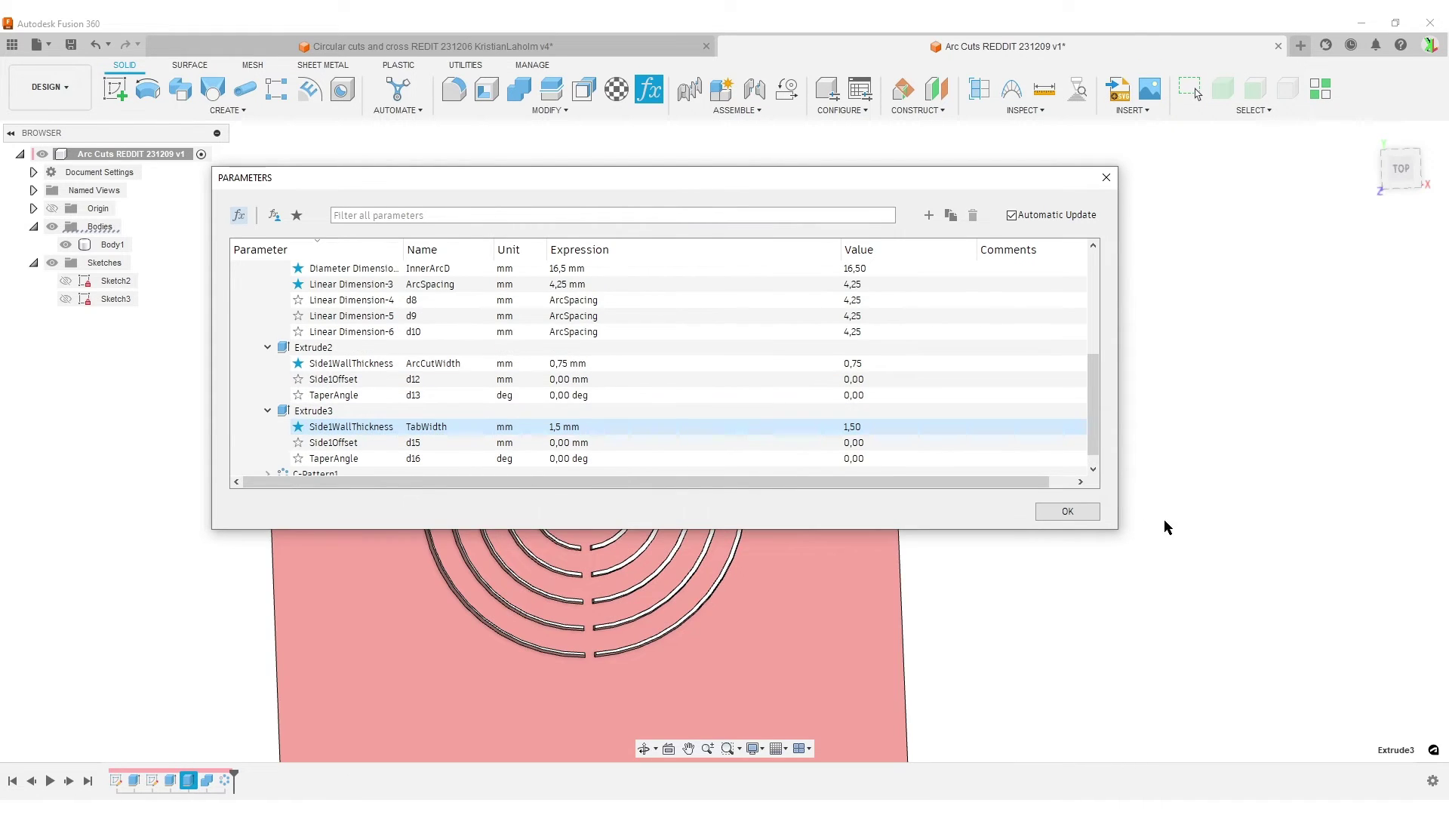
{"action": "left_click", "coordinate": [1090, 513]}
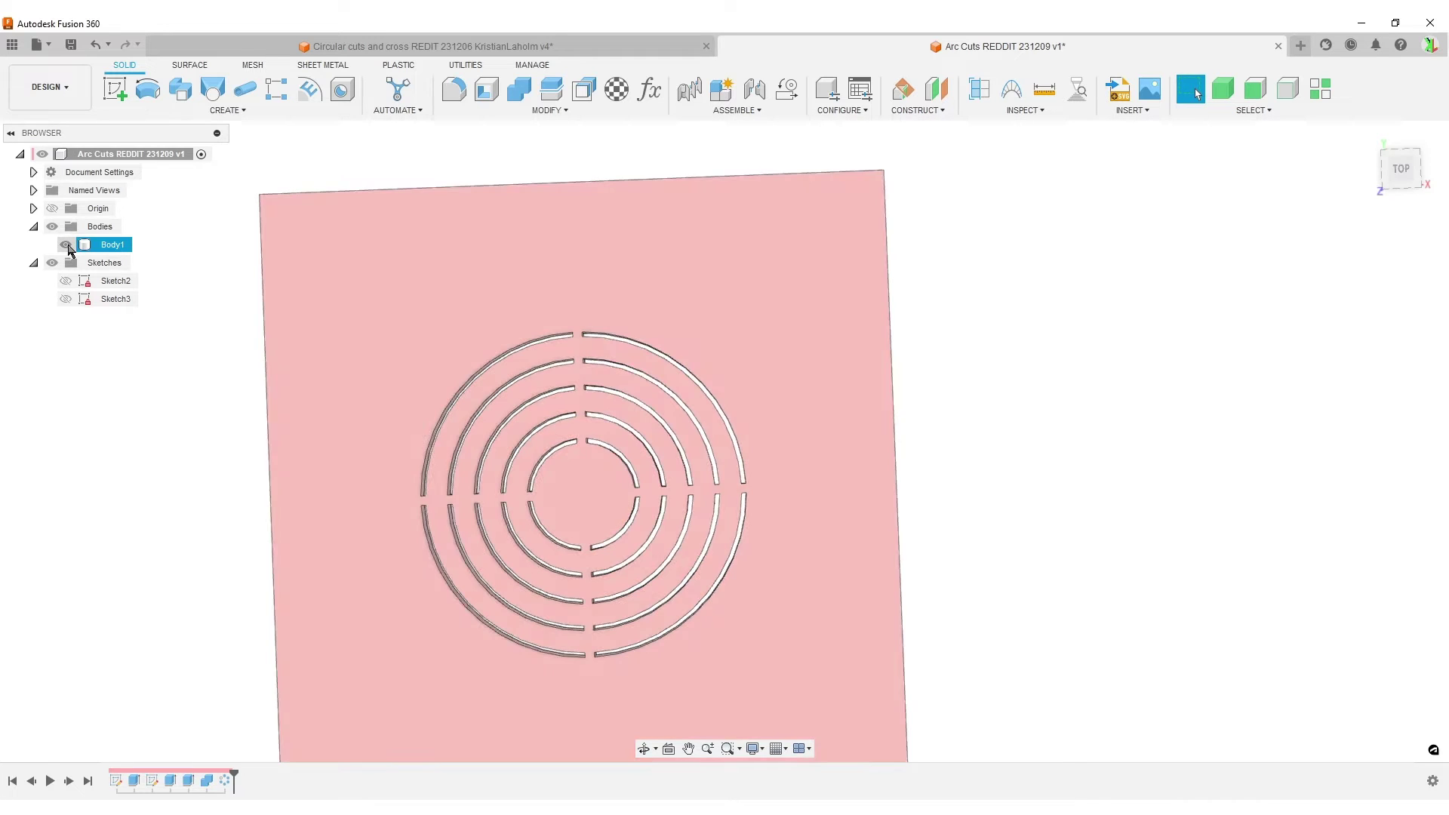
Hide the plate Body1 and start a new sketch on the horizontal origin plane.
{"action": "left_click", "coordinate": [66, 244]}
{"action": "left_click", "coordinate": [115, 89]}
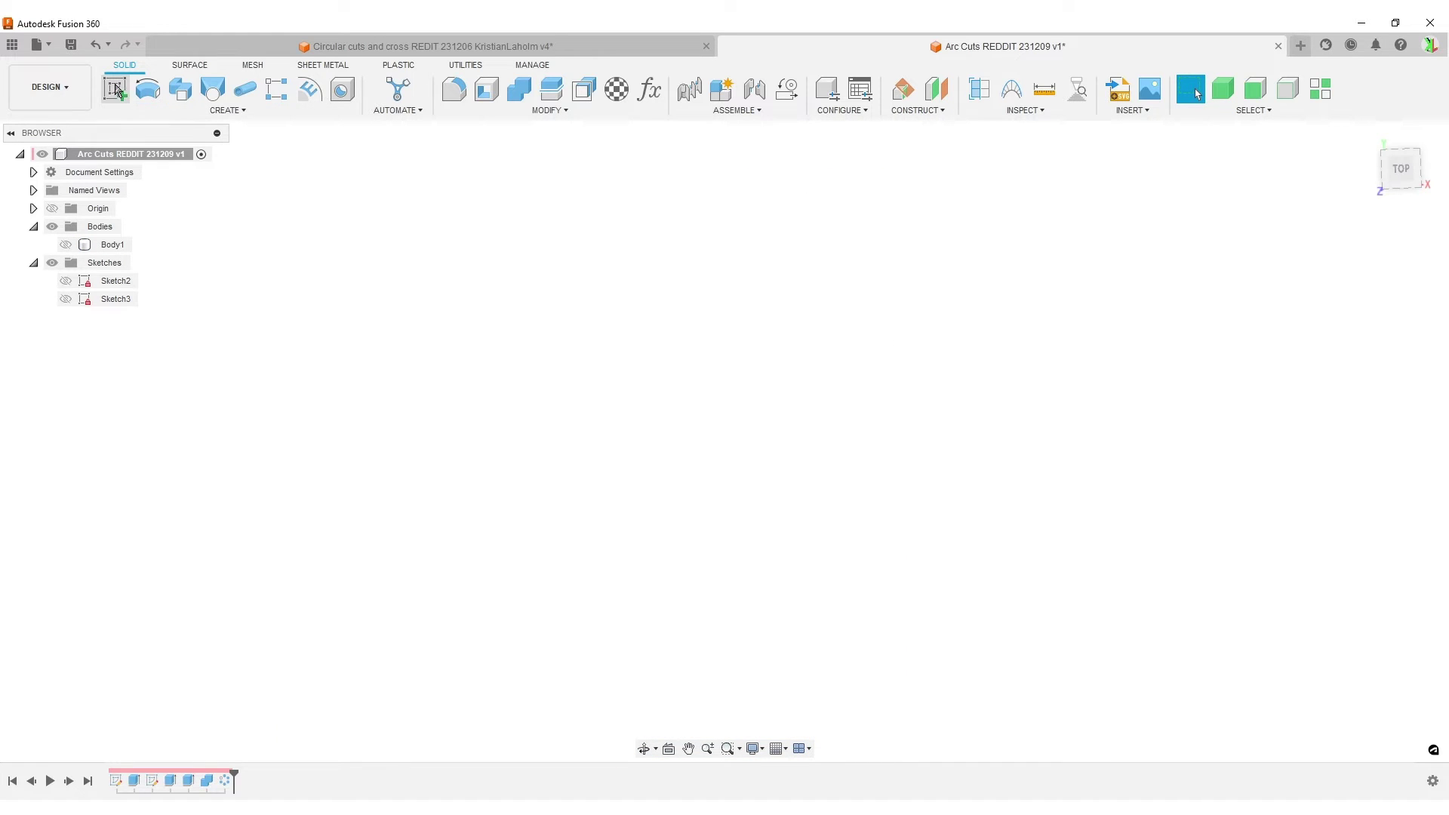
{"action": "left_click", "coordinate": [626, 442]}
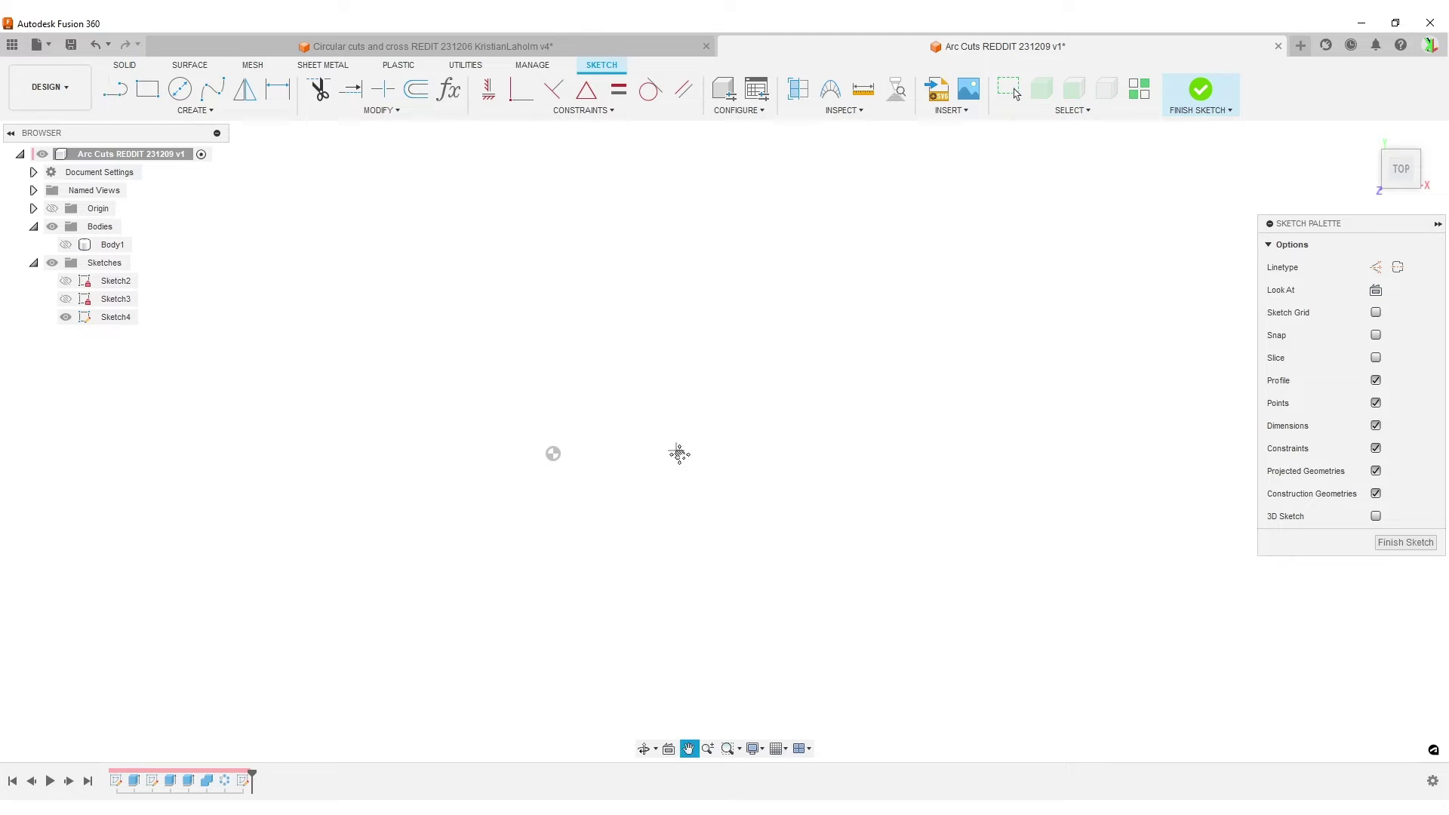
{"action": "key", "text": "Escape"}
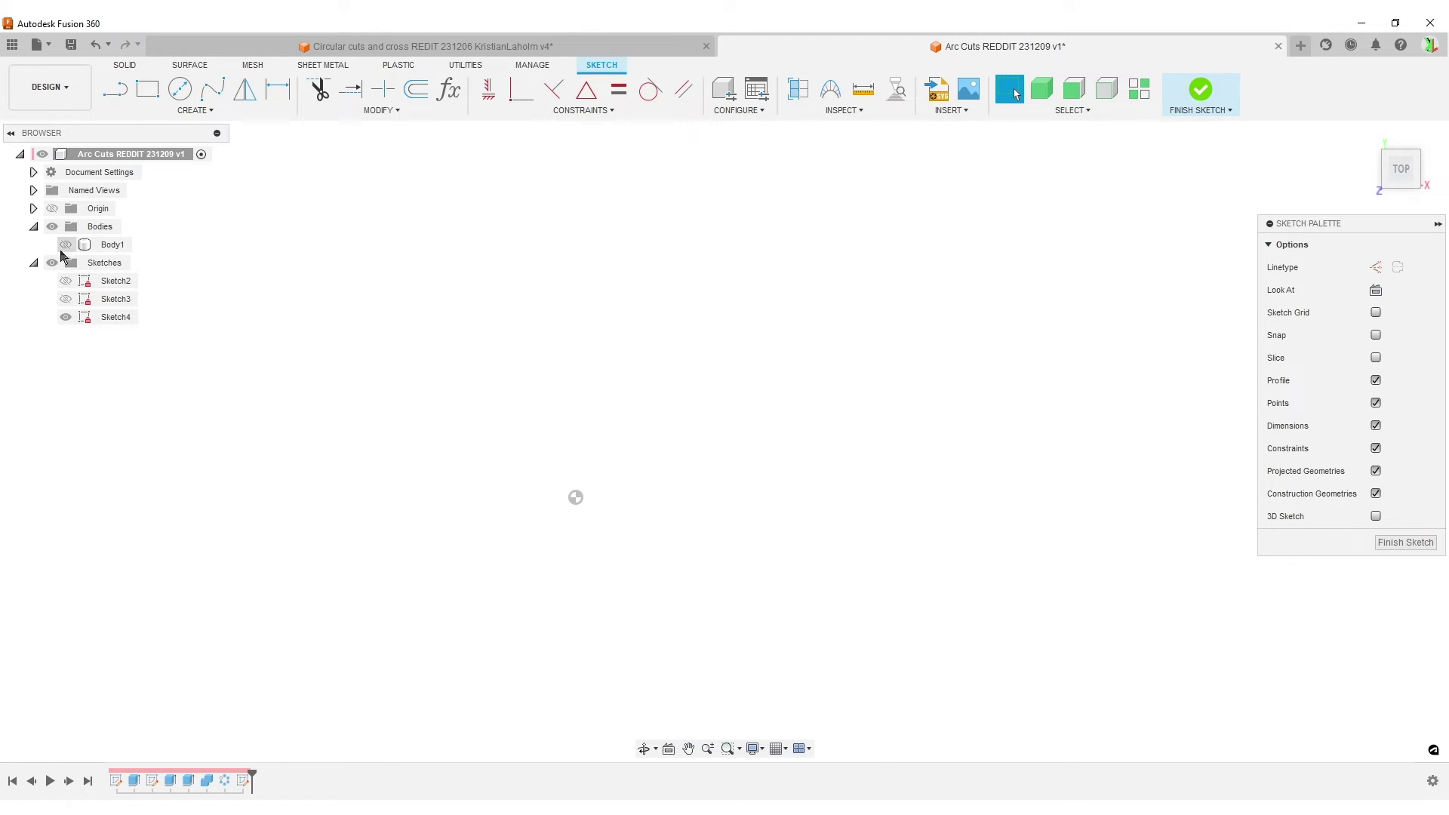
Examine how the plate's arc cuts relate to Sketch3's arcs and center point, and leave only Sketch4 visible.
{"action": "left_click", "coordinate": [66, 245]}
{"action": "left_click", "coordinate": [112, 244]}
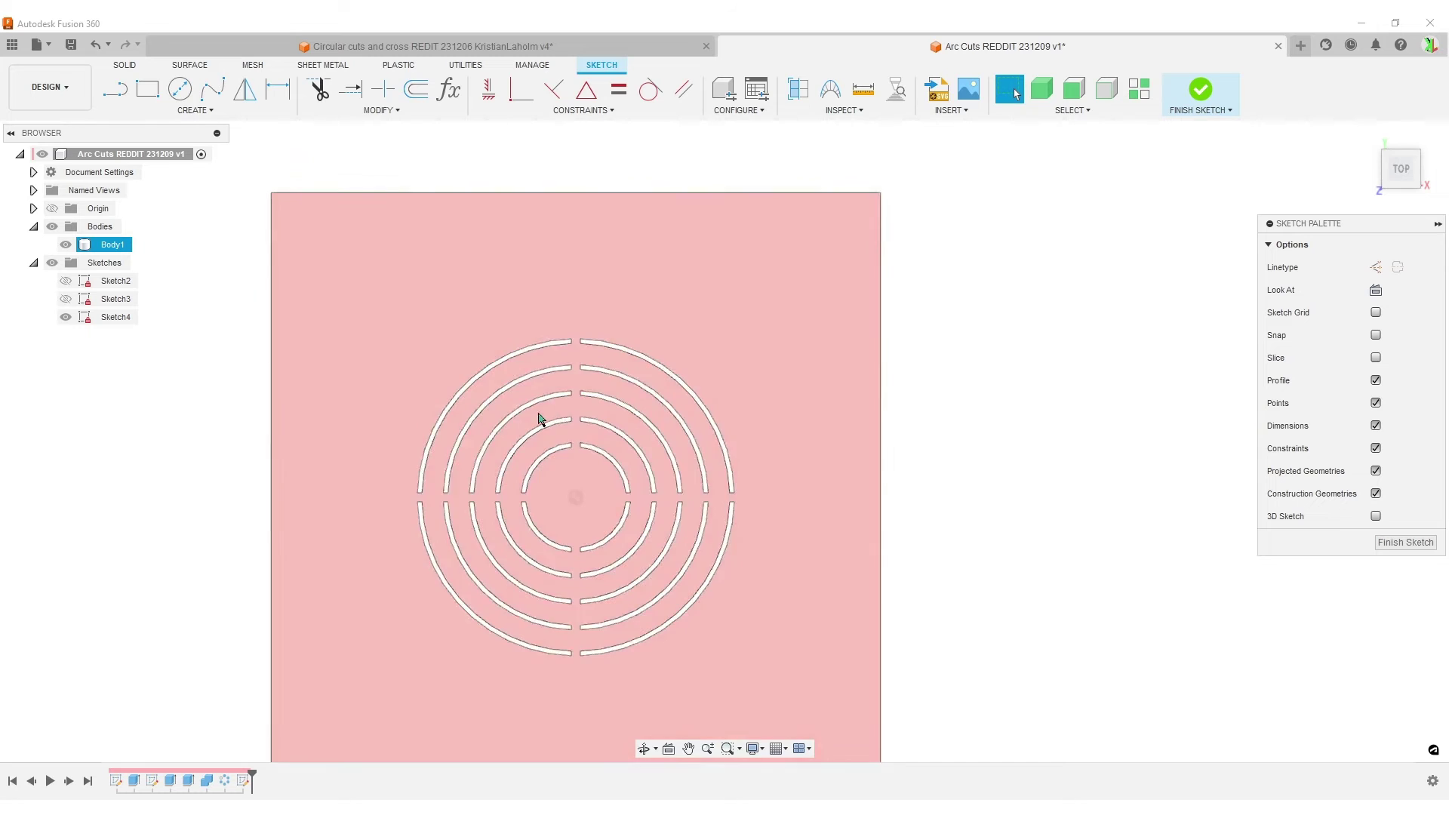
{"action": "left_click", "coordinate": [581, 491]}
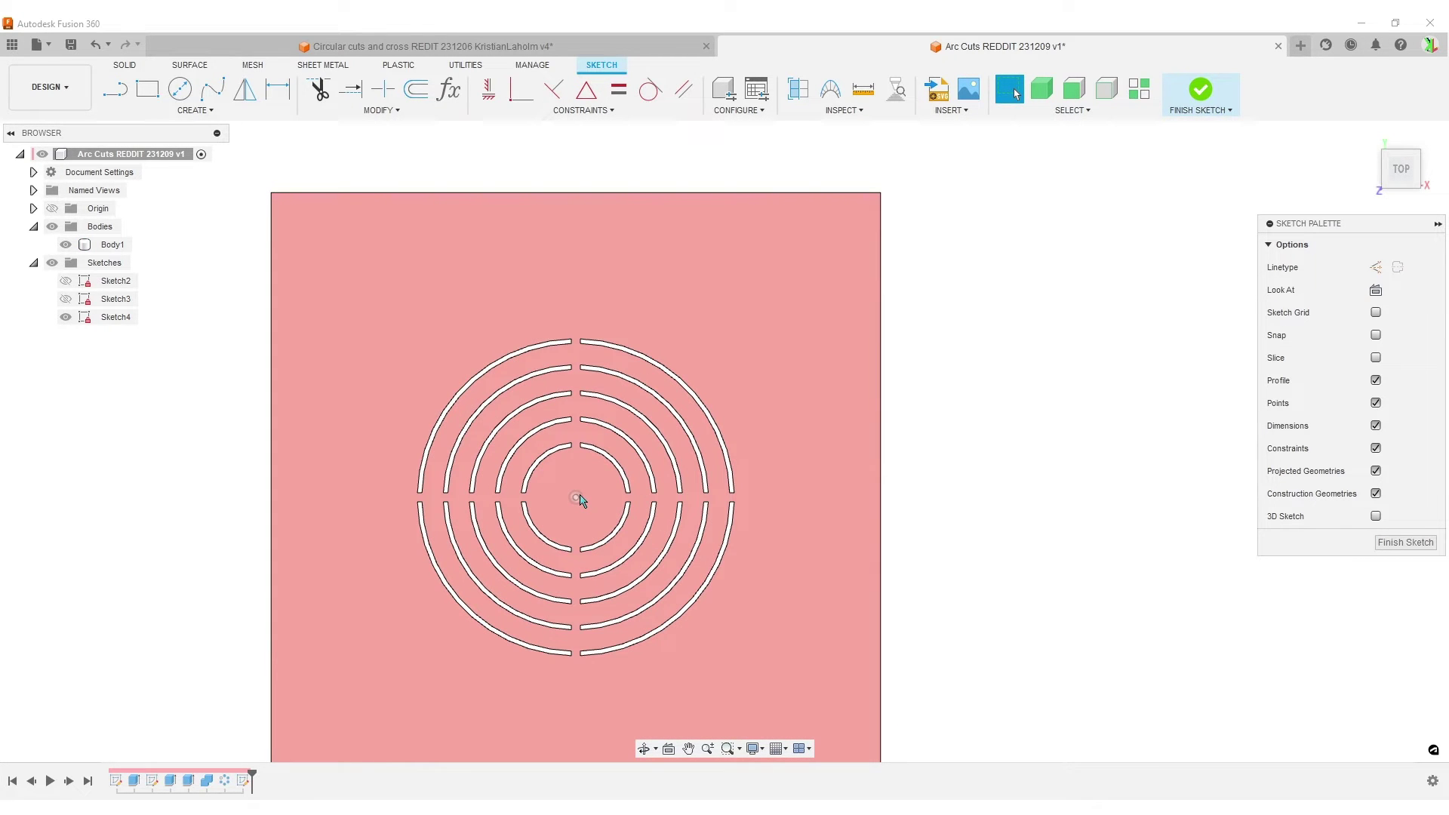
{"action": "left_click", "coordinate": [582, 500]}
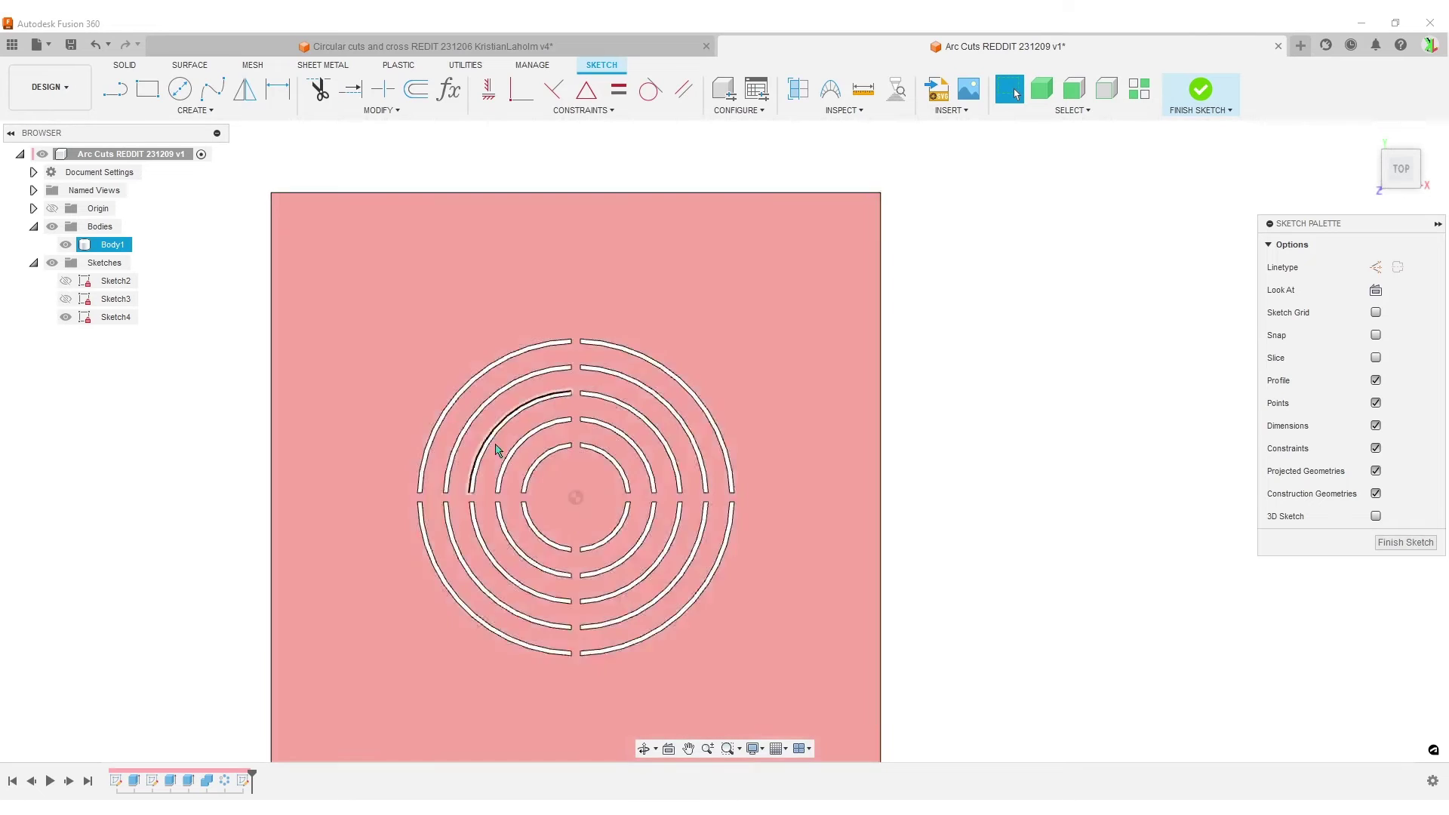
{"action": "left_click", "coordinate": [34, 383]}
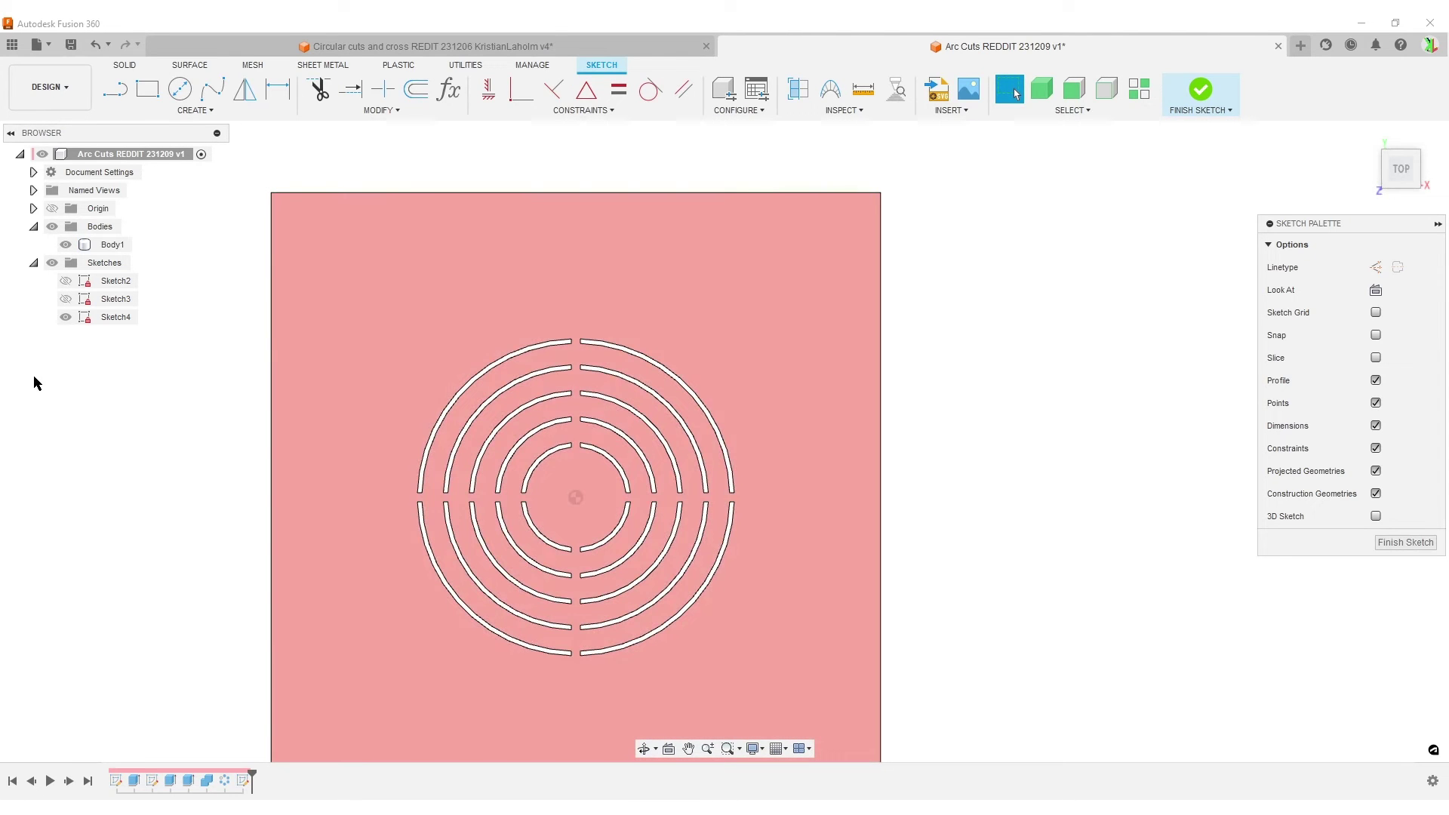
{"action": "left_click", "coordinate": [66, 317]}
{"action": "left_click", "coordinate": [66, 299]}
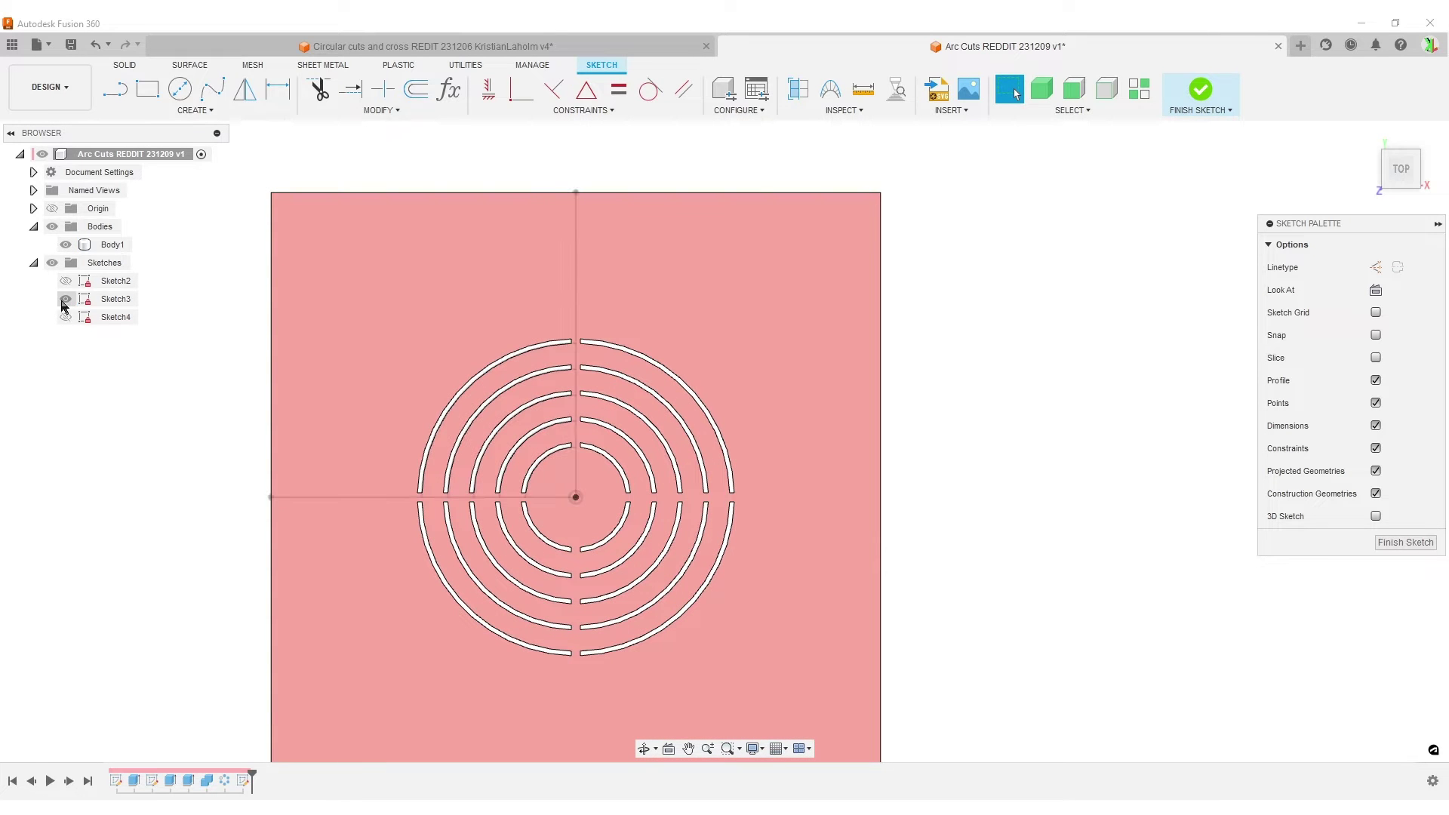
{"action": "left_click", "coordinate": [65, 245]}
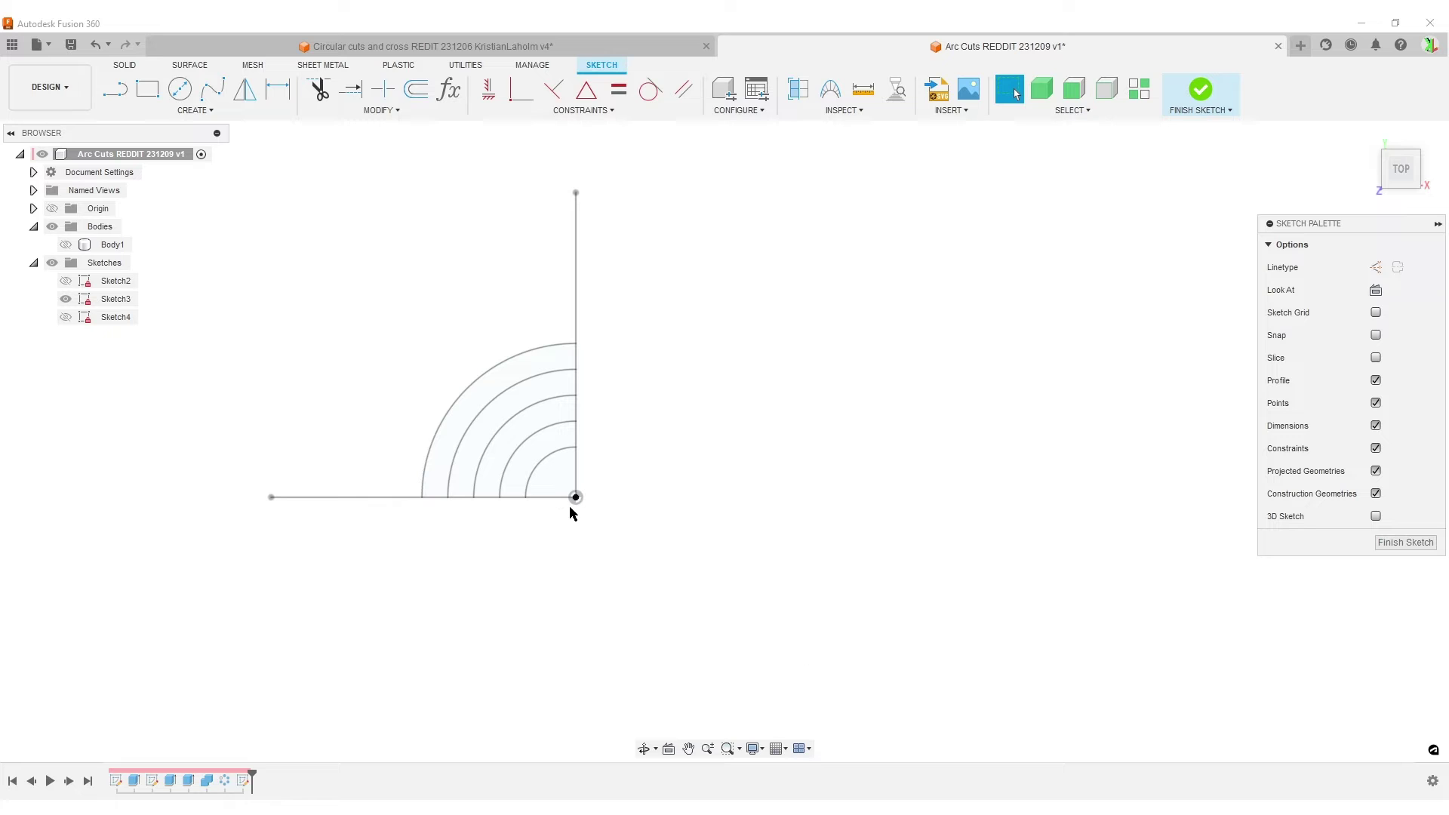
{"action": "left_click", "coordinate": [66, 244]}
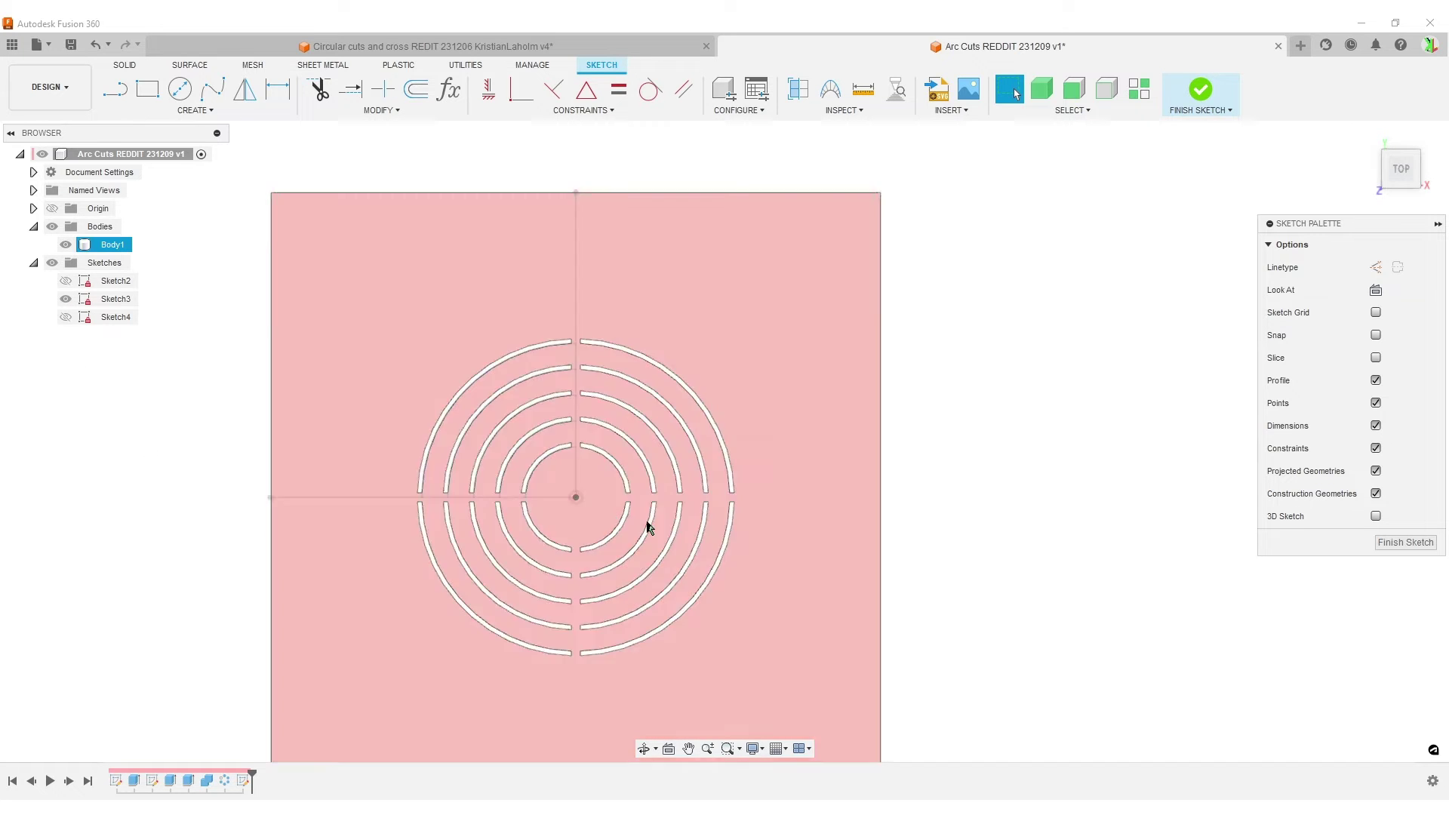
{"action": "left_click", "coordinate": [251, 515]}
{"action": "left_click", "coordinate": [66, 245]}
{"action": "left_click", "coordinate": [66, 299]}
{"action": "left_click", "coordinate": [68, 319]}
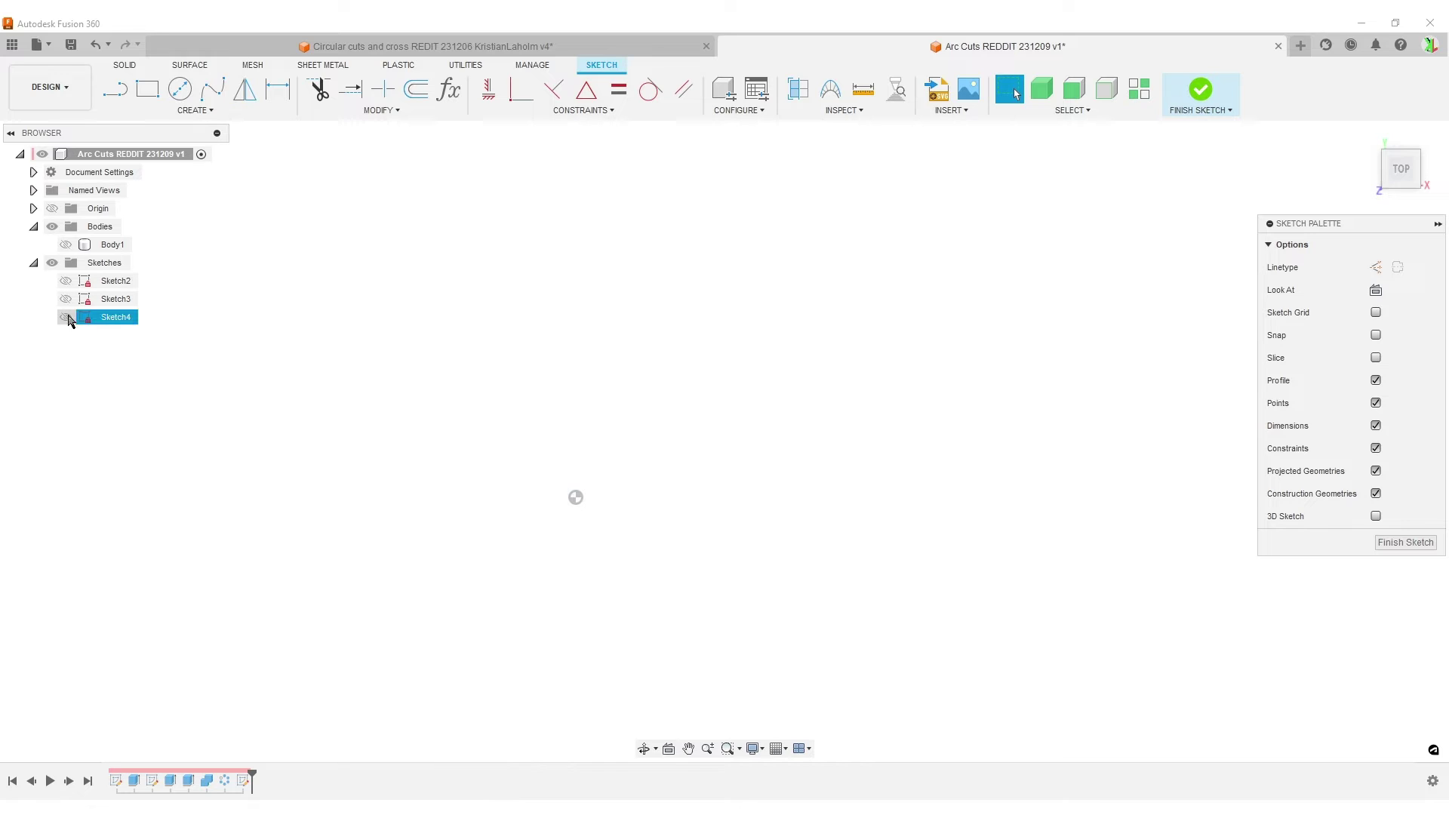
{"action": "left_click", "coordinate": [66, 318]}
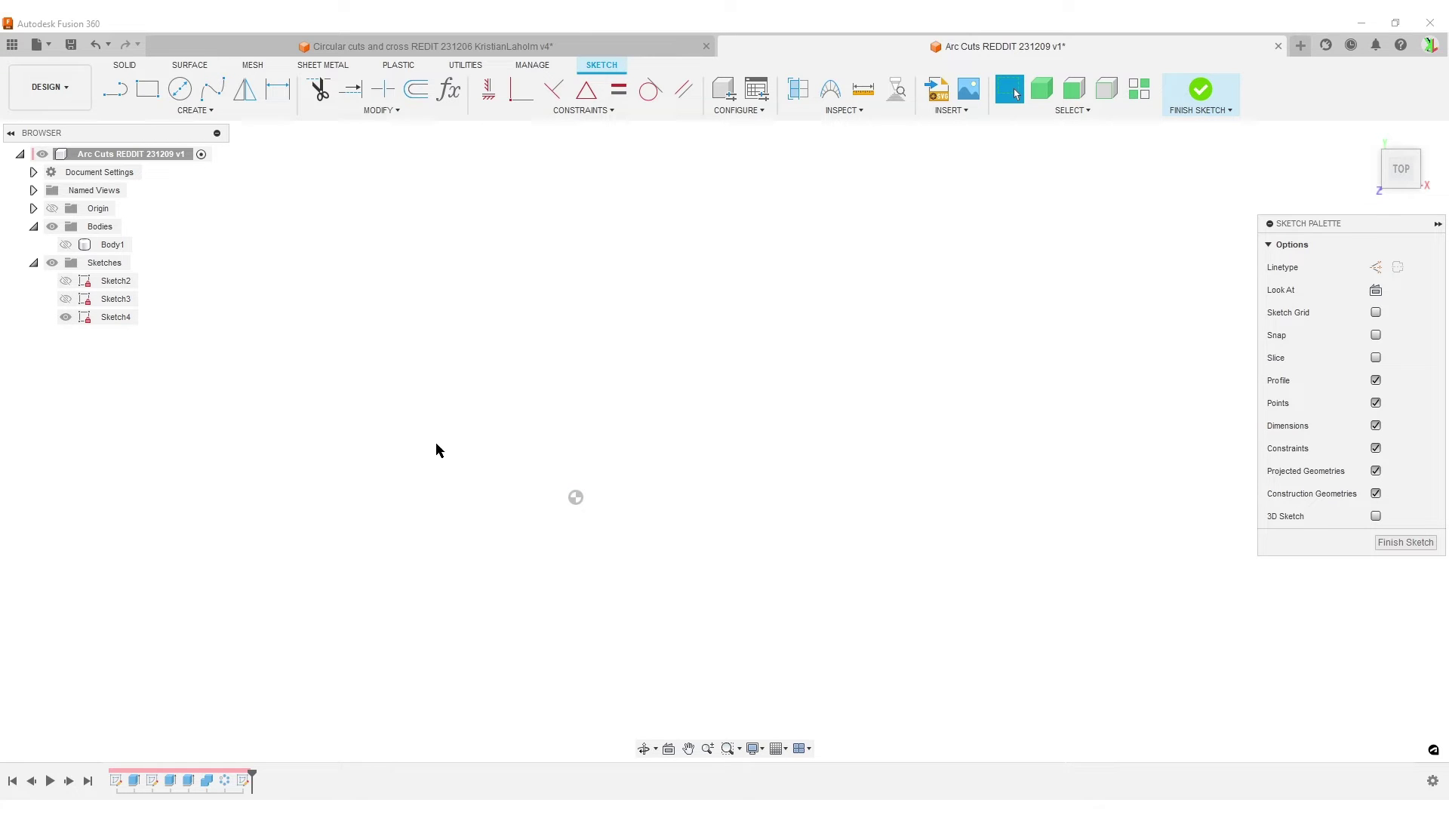
Draw two separate lines from the sketch origin, one angled up to the right and one horizontal to the right.
{"action": "key", "text": "l"}
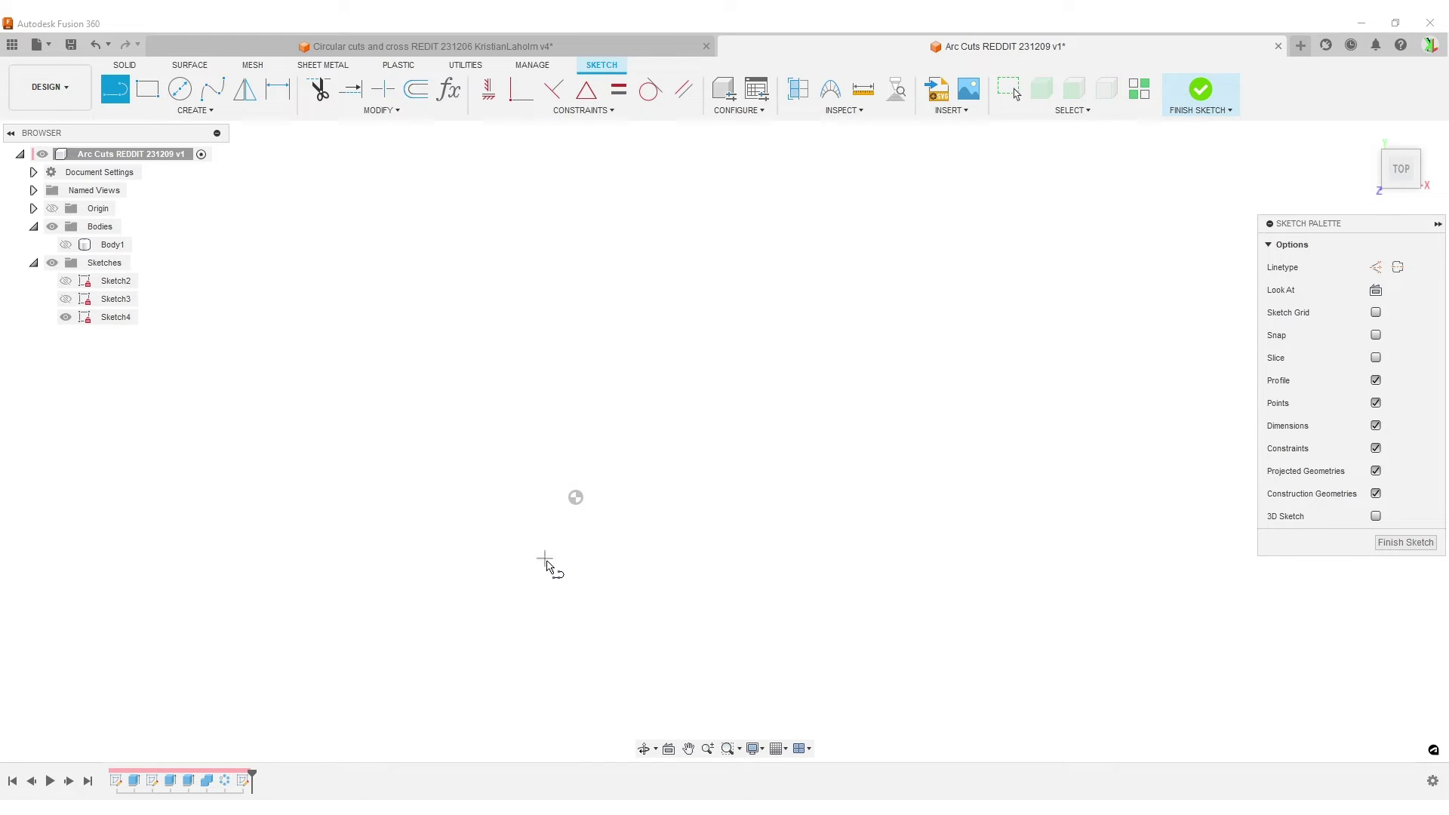
{"action": "left_click", "coordinate": [576, 498]}
{"action": "left_click", "coordinate": [733, 303]}
{"action": "key", "text": "Escape"}
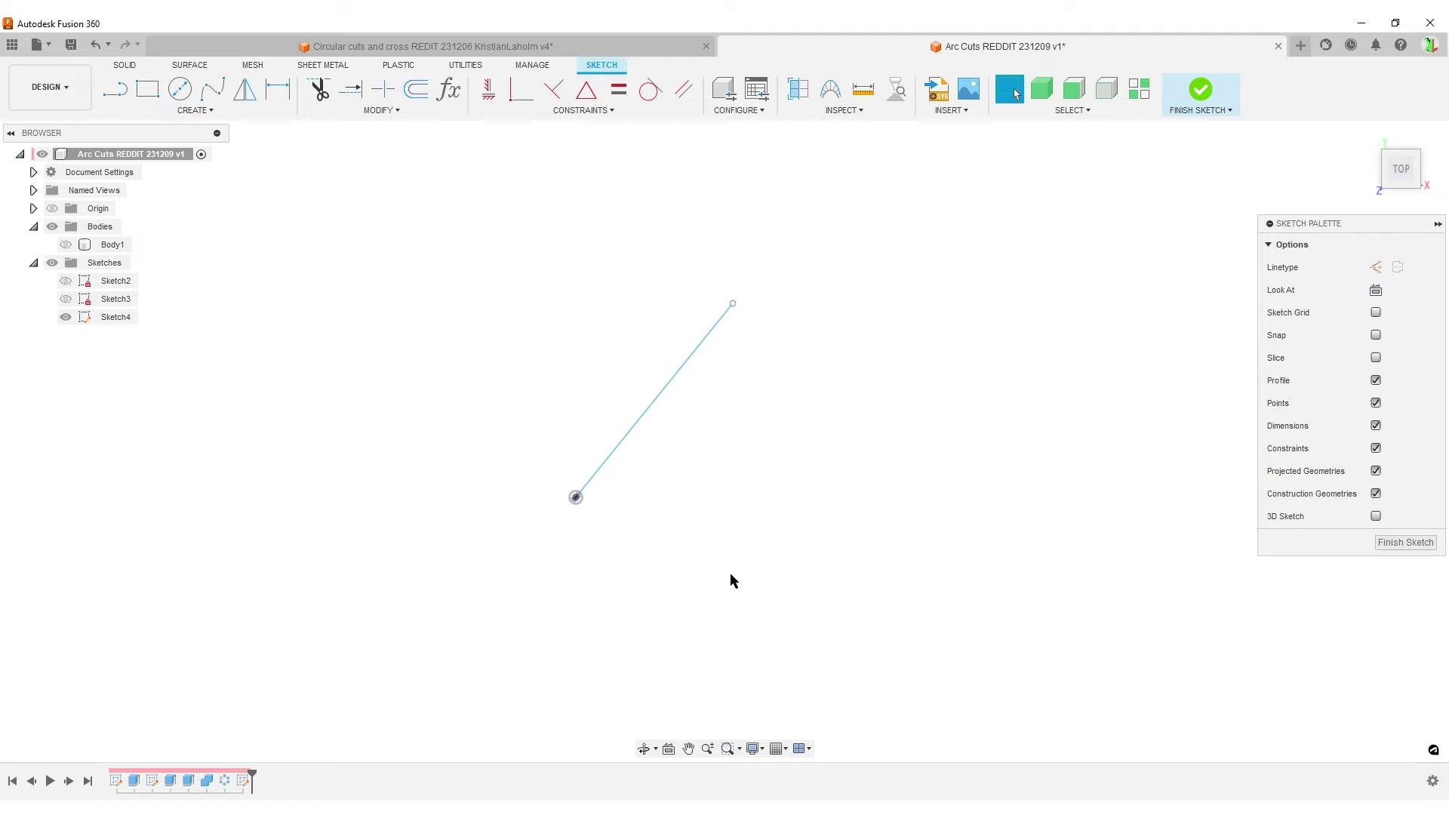
{"action": "key", "text": "l"}
{"action": "left_click", "coordinate": [576, 498]}
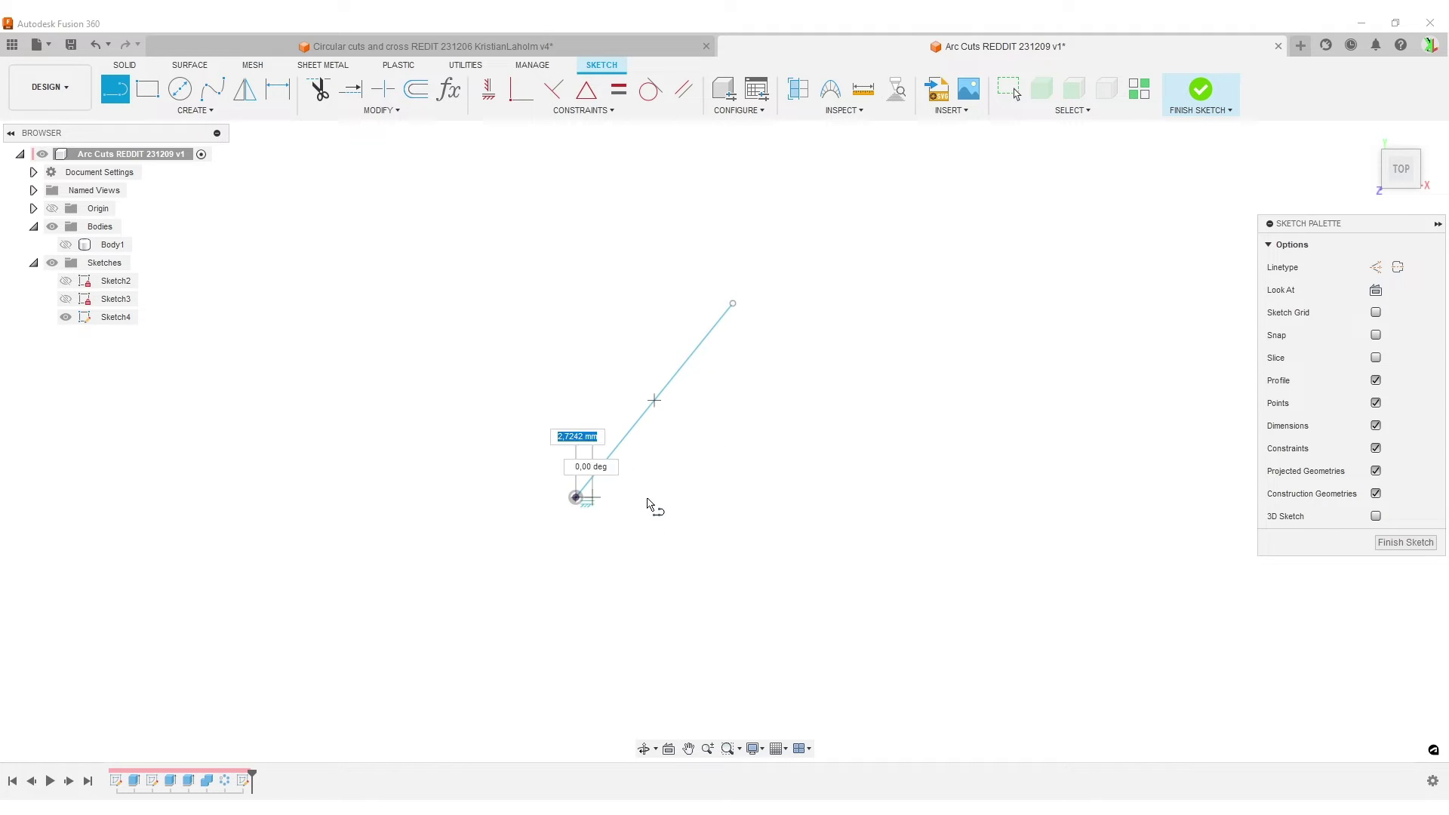
{"action": "left_click", "coordinate": [806, 498]}
{"action": "key", "text": "Escape"}
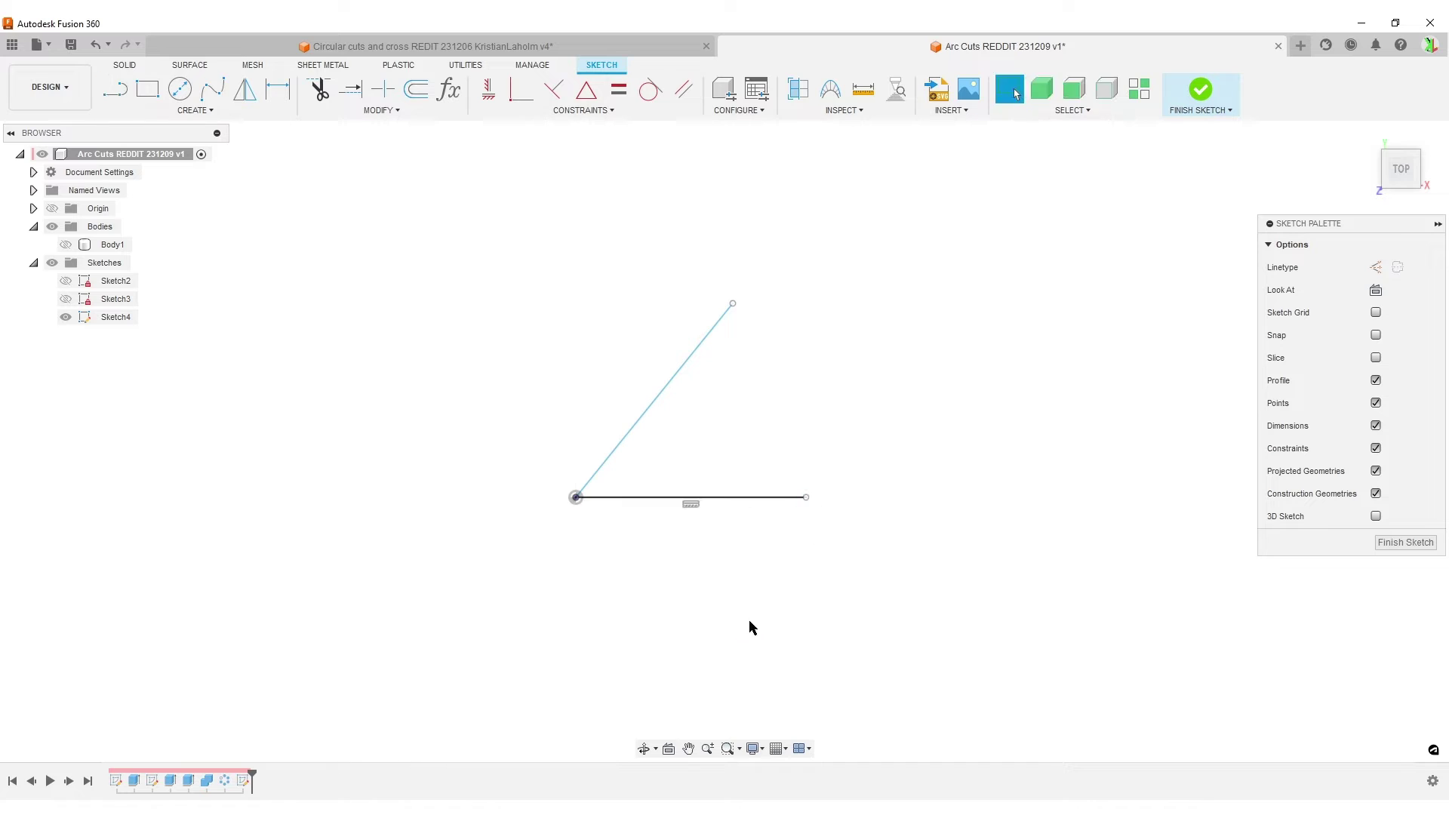
Draw a third line from the origin angled down to the right, and constrain all three lines to equal length.
{"action": "key", "text": "l"}
{"action": "left_click", "coordinate": [576, 498]}
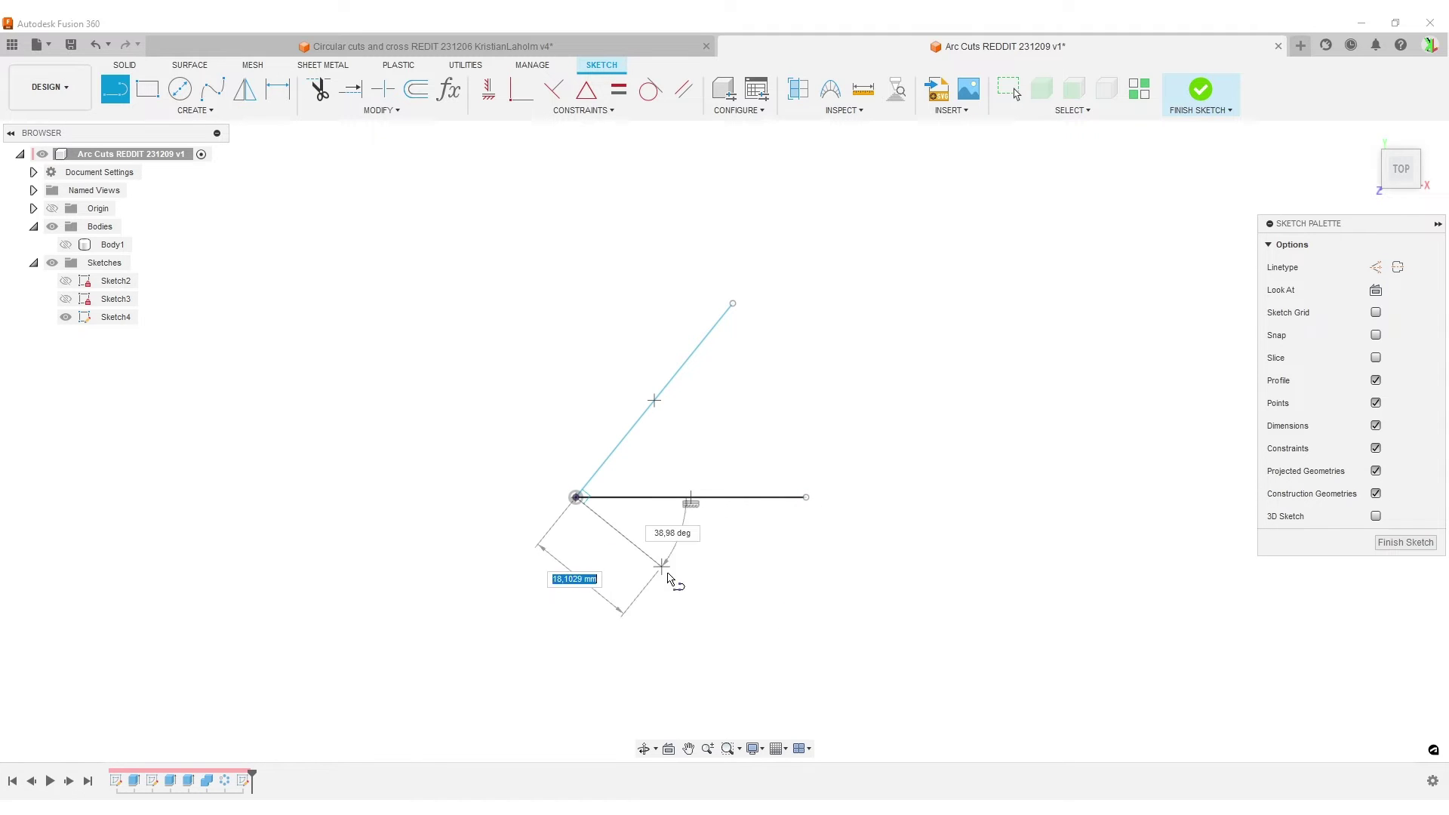
{"action": "left_click", "coordinate": [778, 669]}
{"action": "key", "text": "Escape"}
{"action": "middle_click_drag", "start_coordinate": [978, 489], "coordinate": [970, 423]}
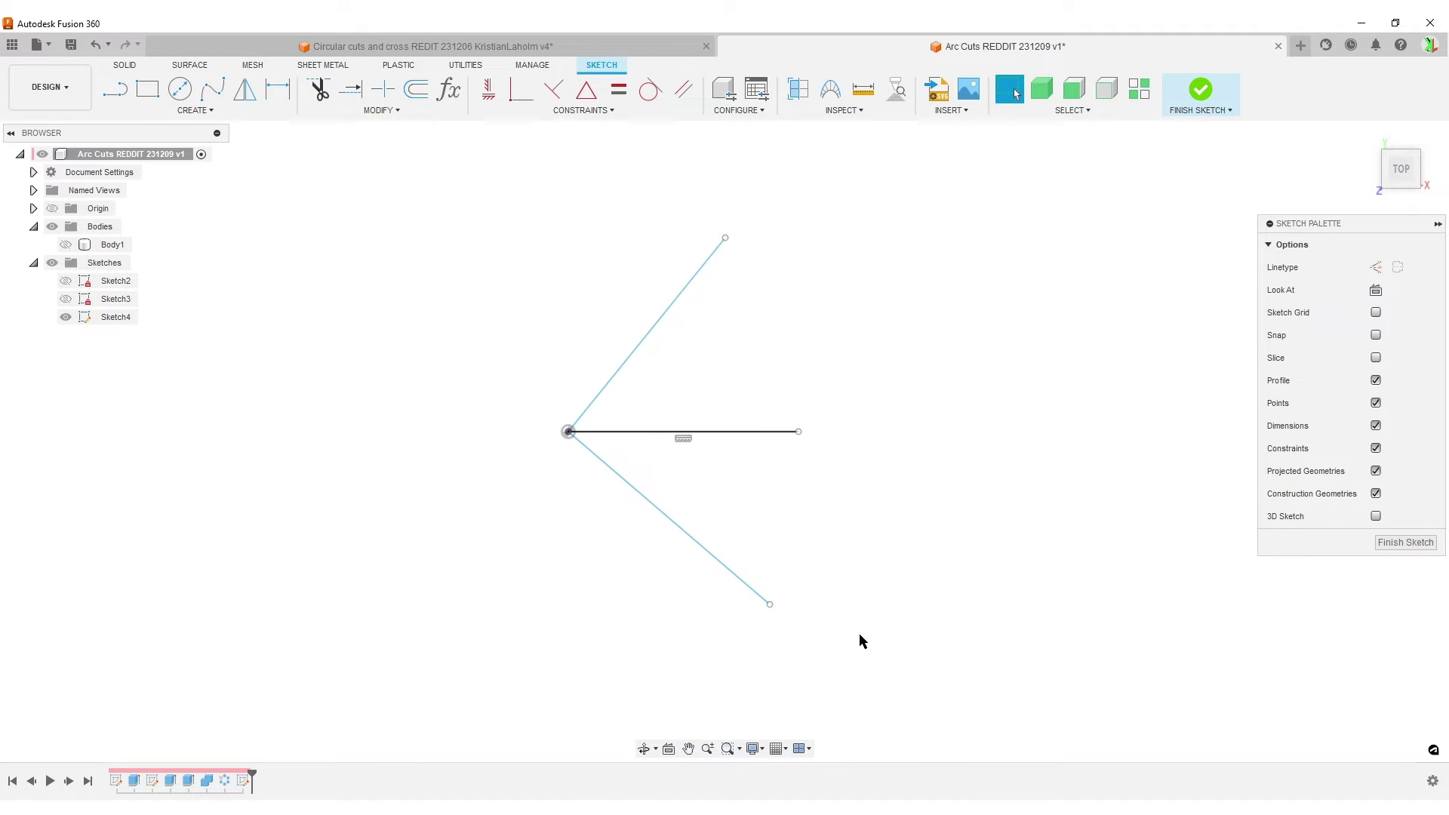
{"action": "left_click_drag", "start_coordinate": [912, 681], "coordinate": [632, 219]}
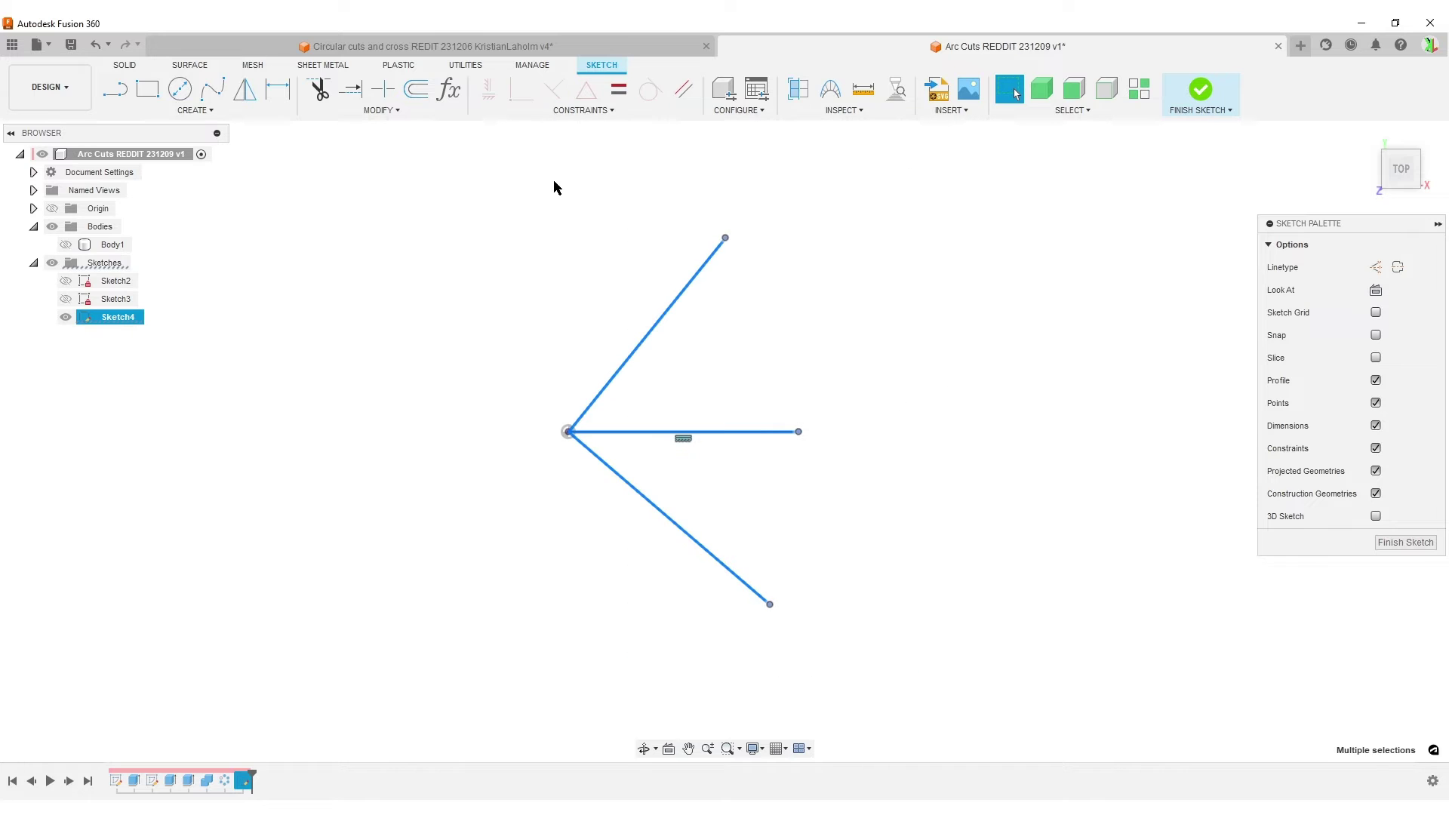
{"action": "left_click", "coordinate": [619, 90]}
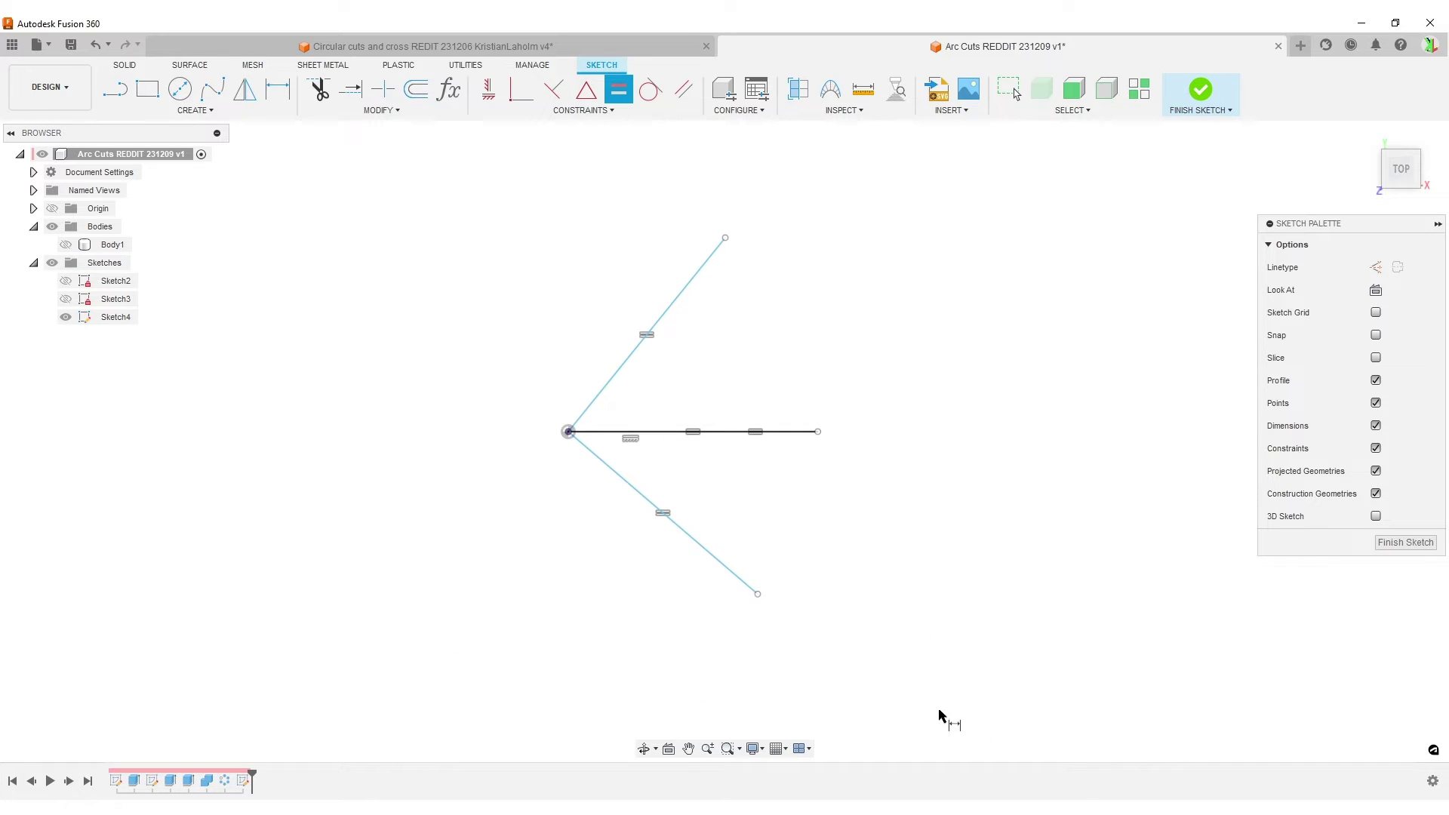
Dimension the horizontal line's length as half of the square plate's side parameter.
{"action": "key", "text": "d"}
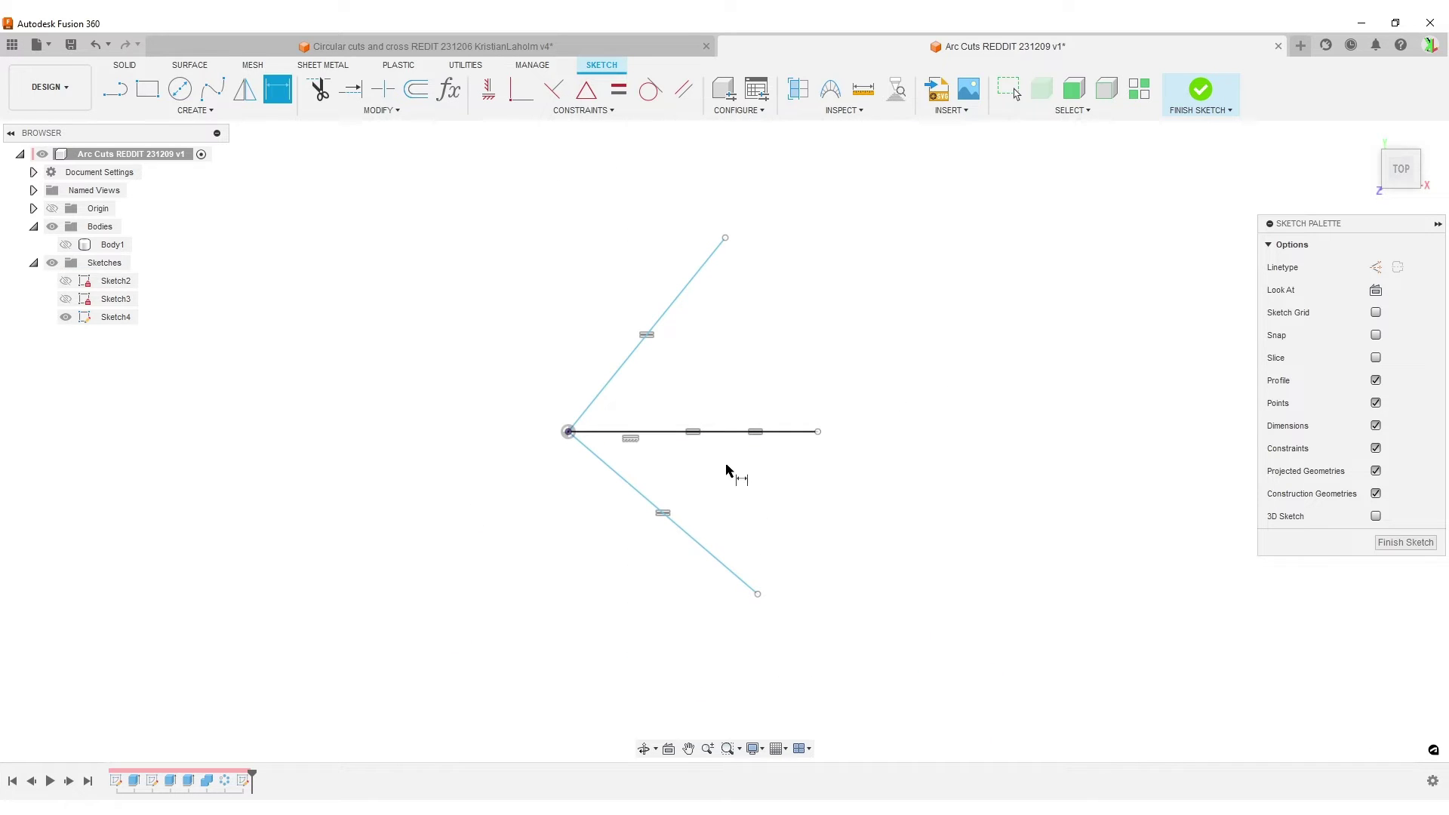
{"action": "left_click", "coordinate": [698, 434]}
{"action": "left_click", "coordinate": [695, 695]}
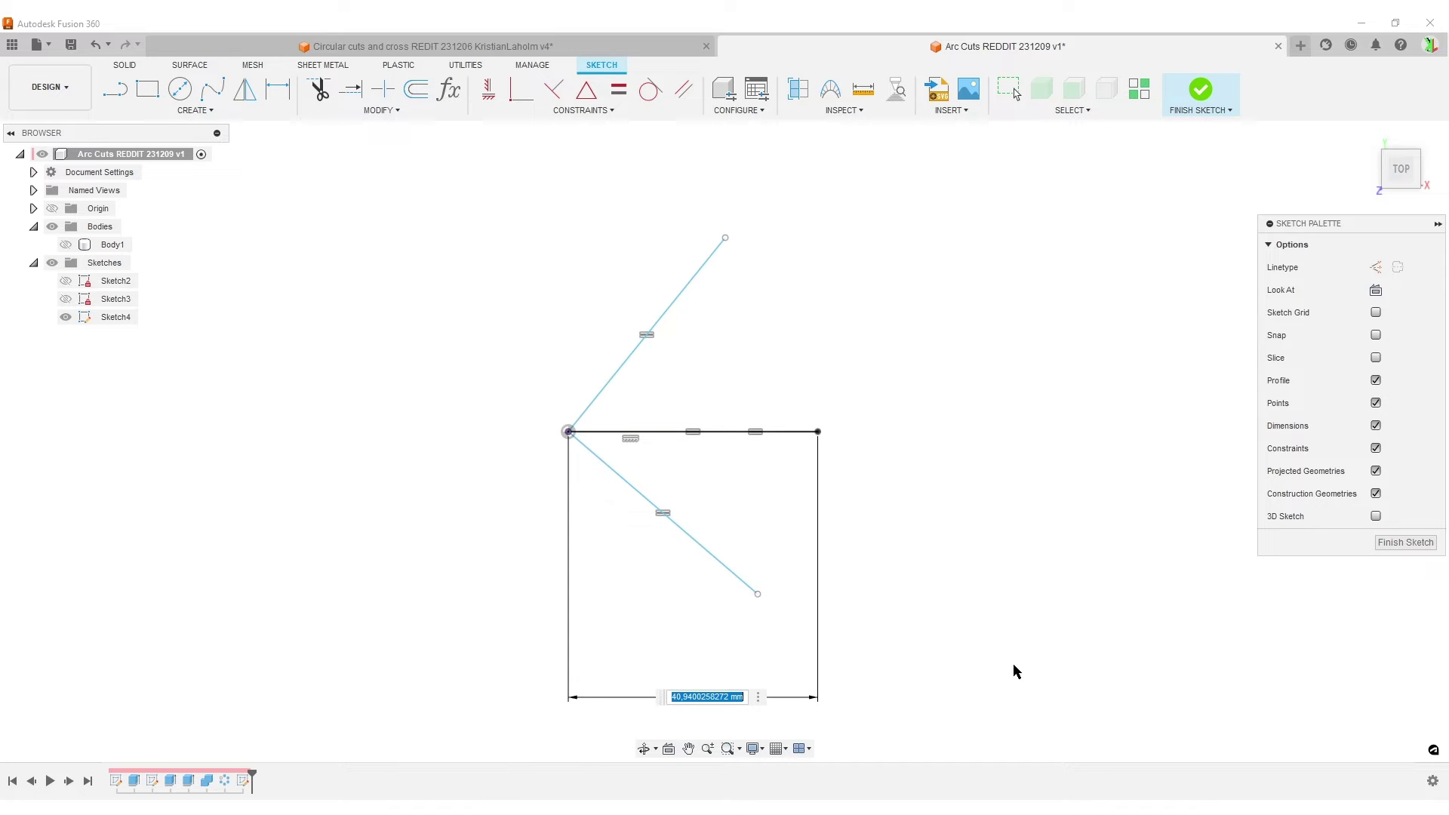
{"action": "type", "text": "sq"}
{"action": "key", "text": "Return"}
{"action": "type", "text": "/2"}
{"action": "key", "text": "Return"}
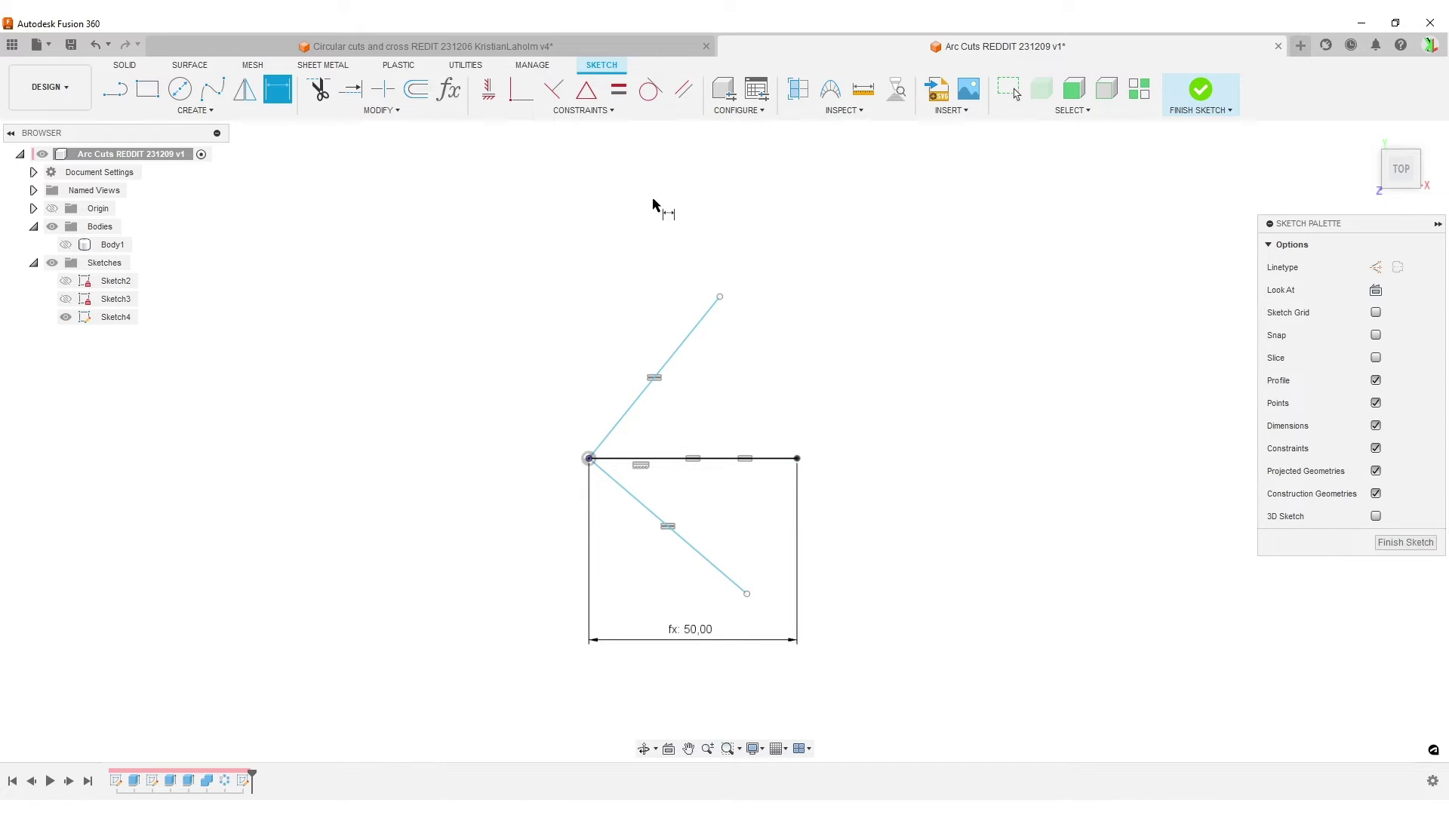
Constrain the two angled lines perpendicular and set the angle between the upper line and the horizontal line to 45°.
{"action": "left_click", "coordinate": [553, 89]}
{"action": "left_click", "coordinate": [638, 495]}
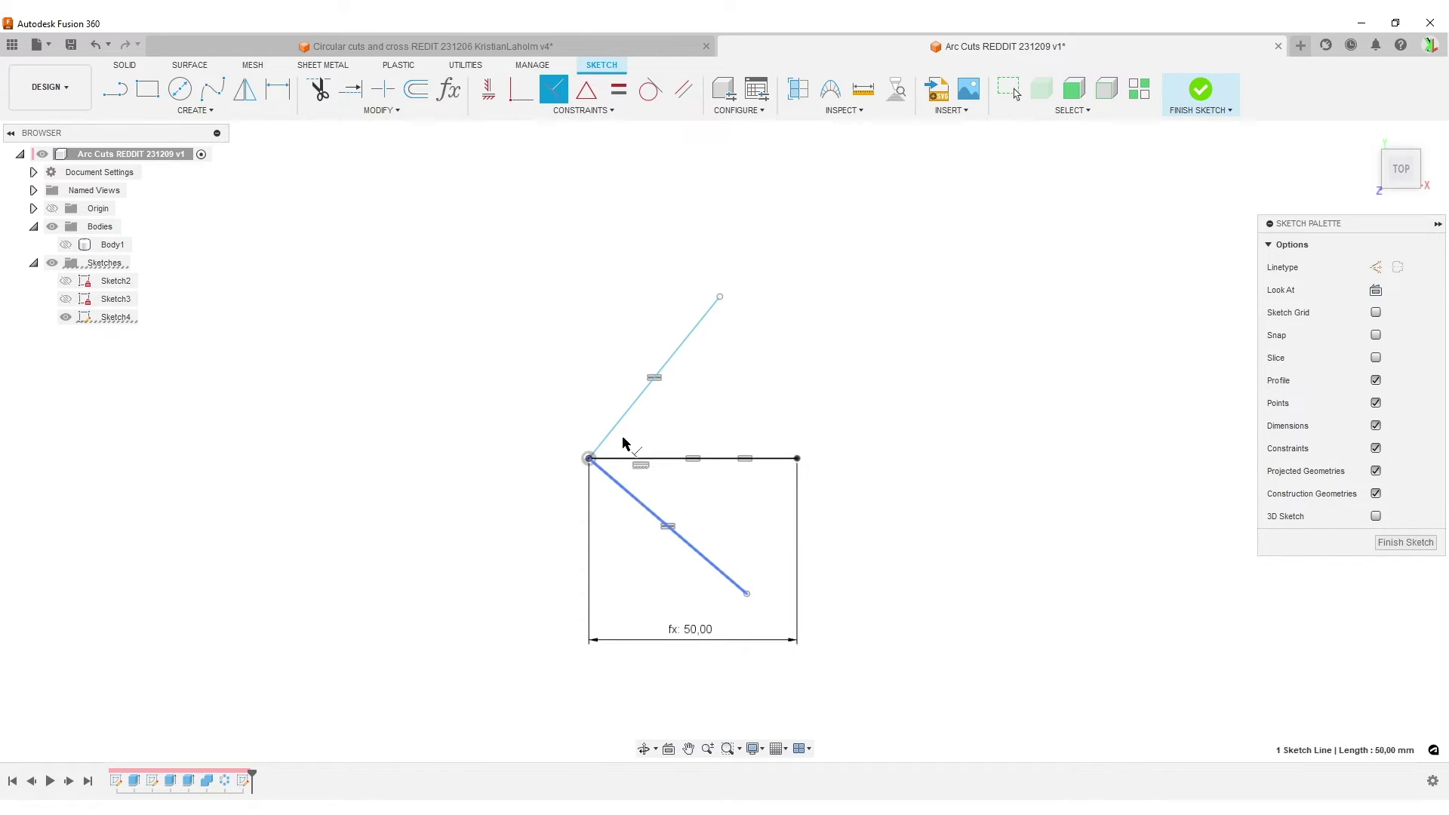
{"action": "left_click", "coordinate": [624, 417]}
{"action": "key", "text": "d"}
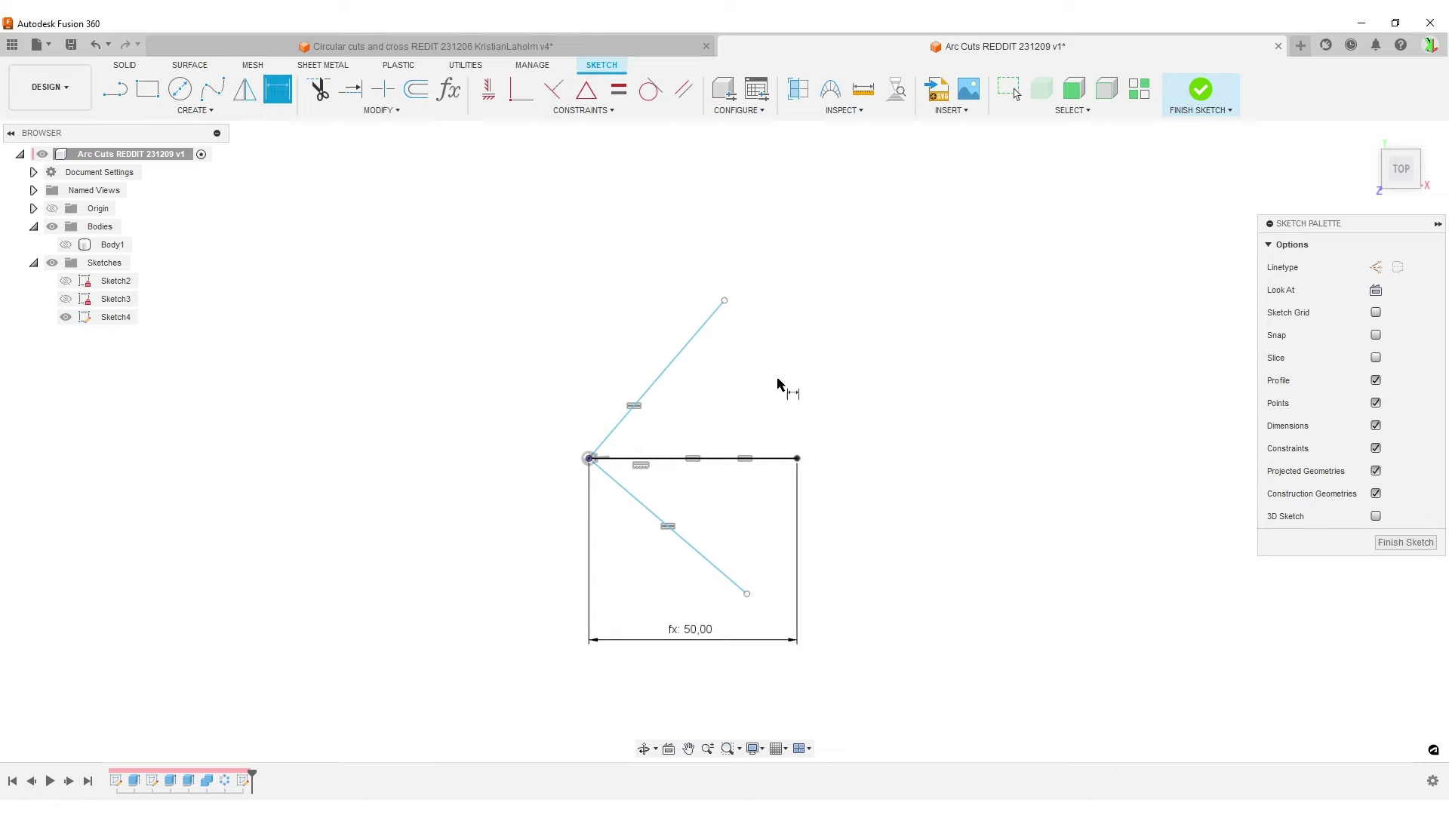
{"action": "left_click", "coordinate": [763, 458]}
{"action": "left_click", "coordinate": [700, 333]}
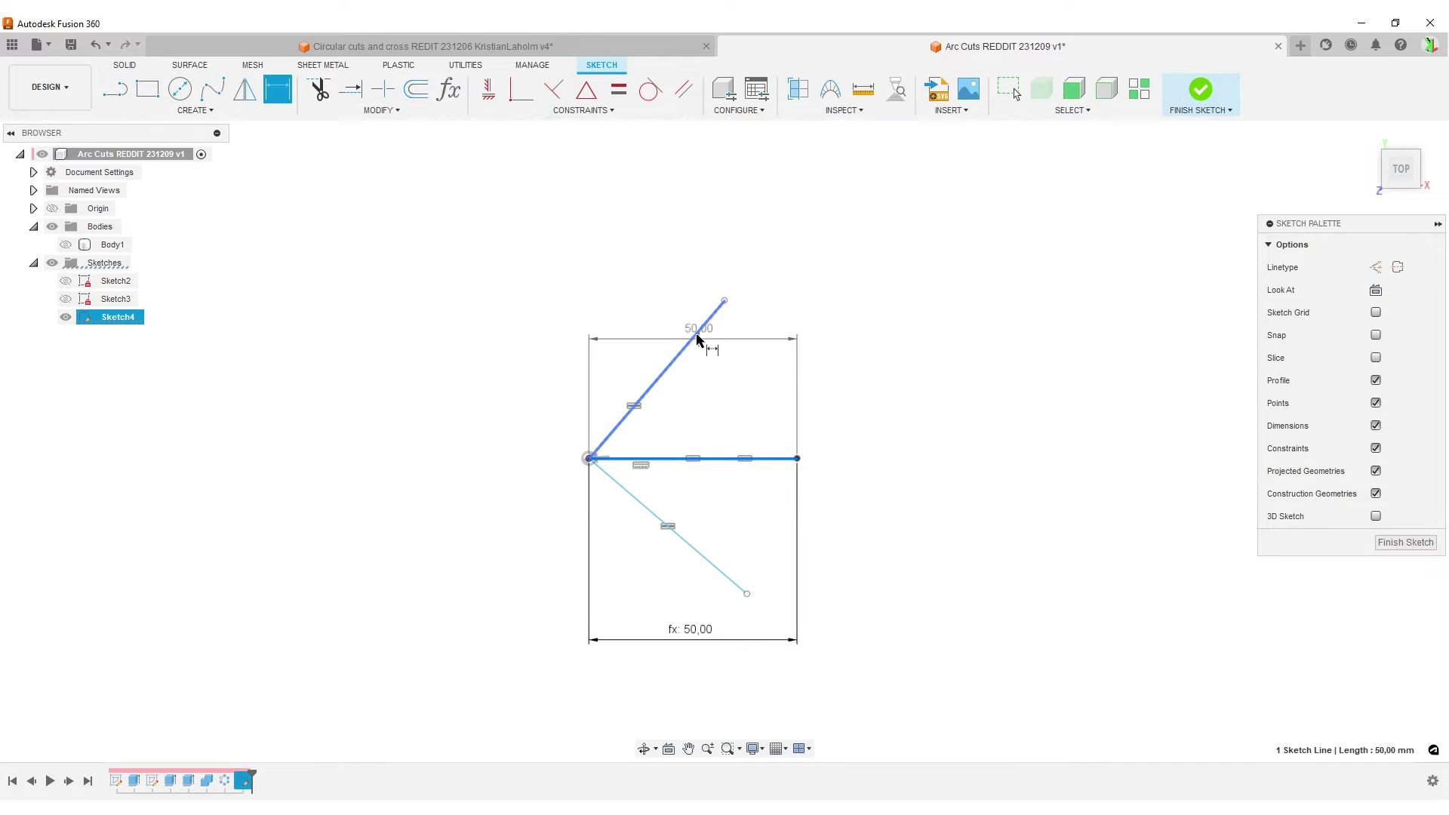
{"action": "left_click", "coordinate": [1008, 260]}
{"action": "type", "text": "45"}
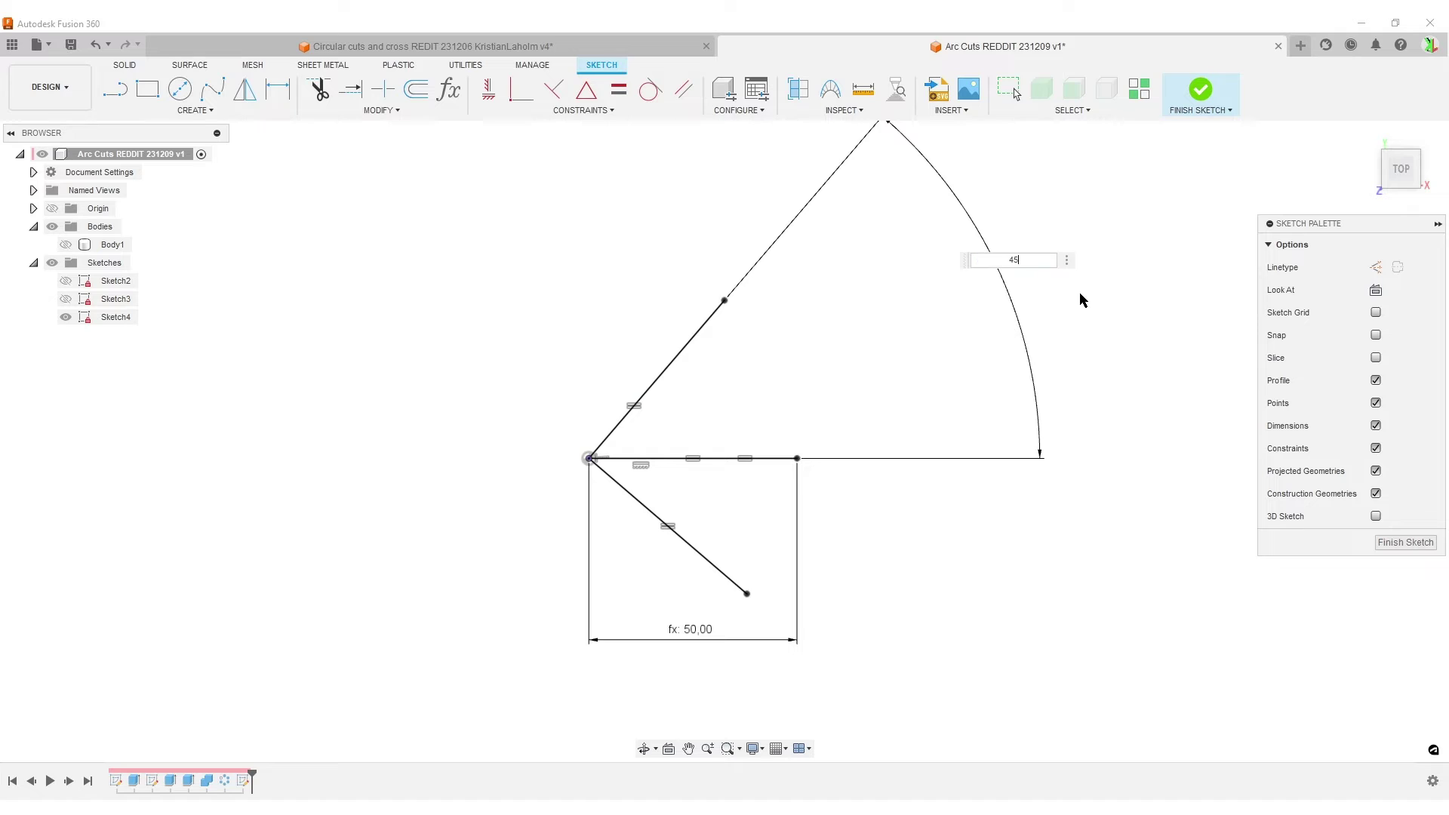
{"action": "key", "text": "Return"}
{"action": "scroll", "coordinate": [878, 517], "scroll_direction": "up", "scroll_amount": 2}
{"action": "key", "text": "Escape"}
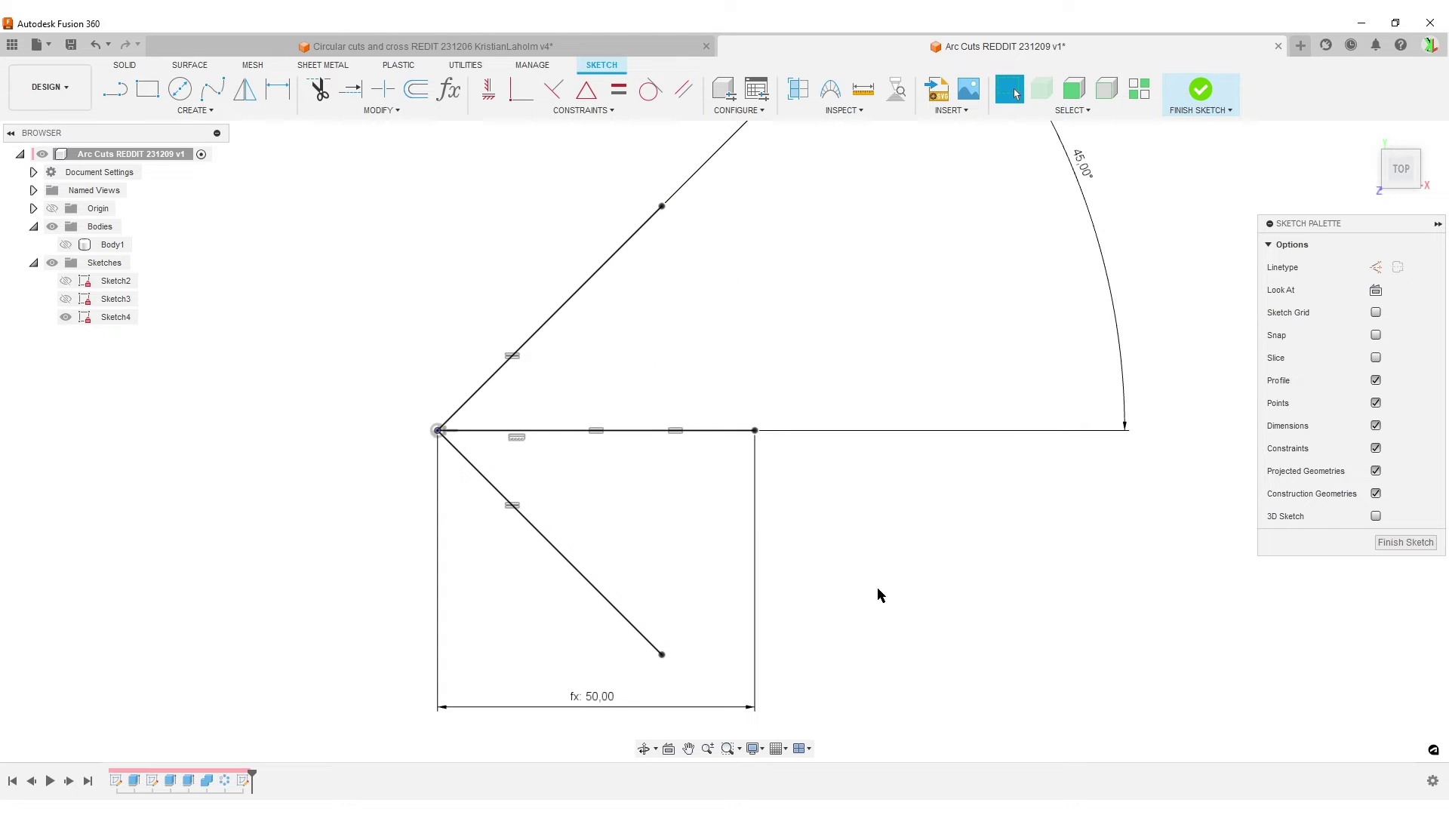
Convert the horizontal line from the origin to a construction line.
{"action": "left_click", "coordinate": [691, 430]}
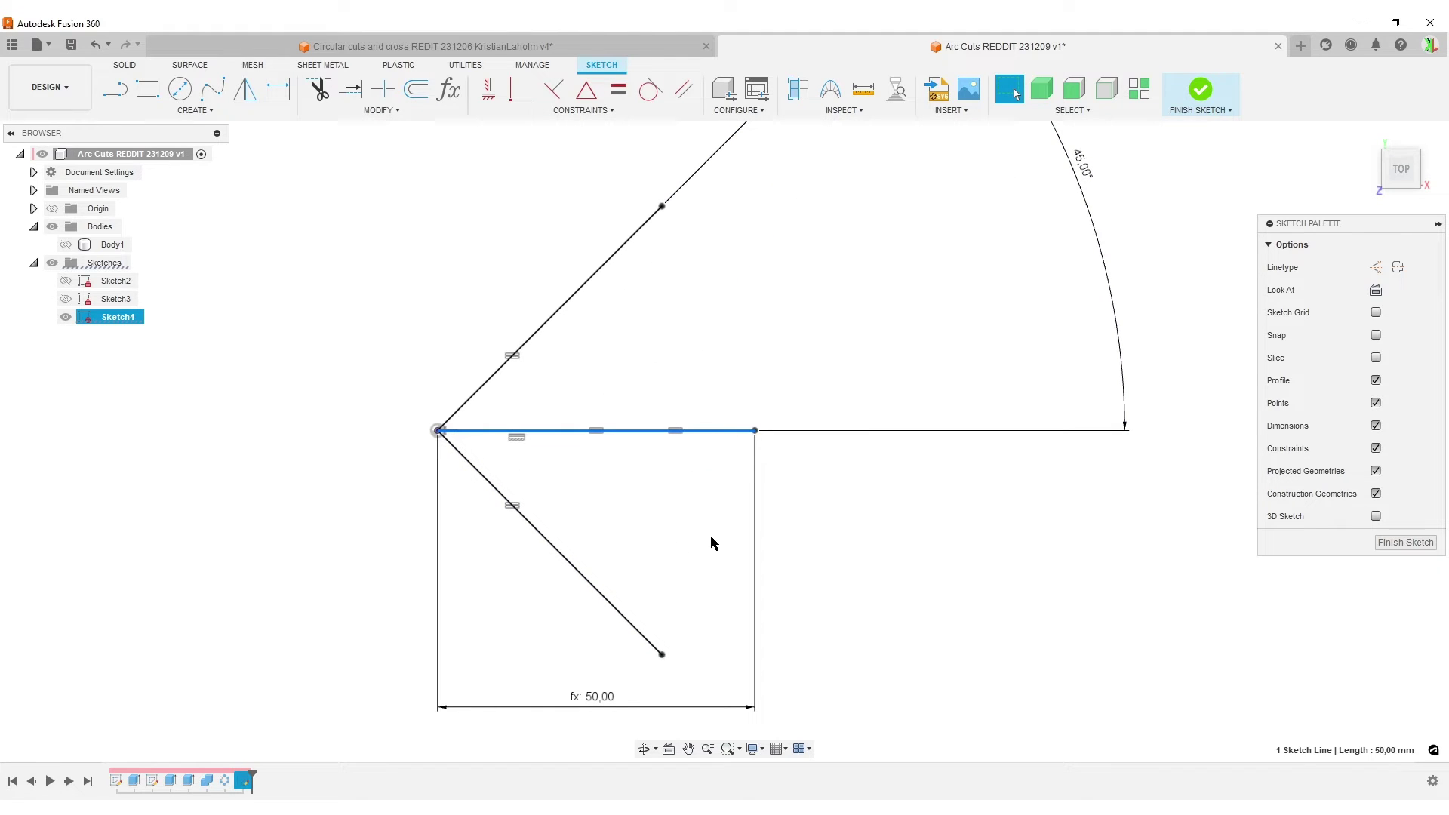
{"action": "left_click", "coordinate": [1375, 267]}
{"action": "left_click", "coordinate": [867, 519]}
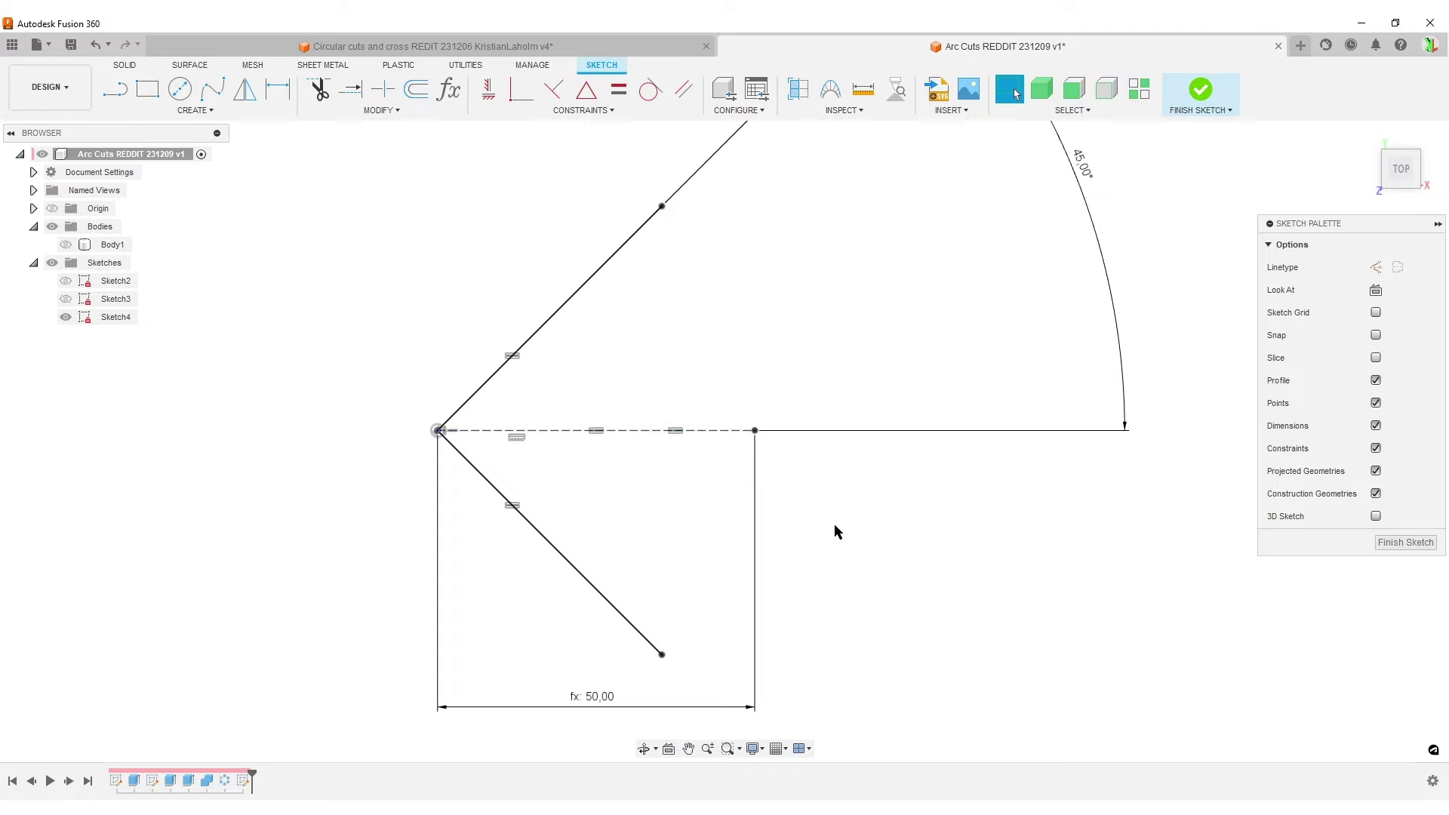
Draw two center-point arcs around the origin from the upper to the lower angled line, the smaller with a radius of about 19 mm.
{"action": "scroll", "coordinate": [642, 571], "scroll_direction": "down", "scroll_amount": 2}
{"action": "middle_click_drag", "start_coordinate": [642, 565], "coordinate": [714, 557]}
{"action": "scroll", "coordinate": [703, 545], "scroll_direction": "up", "scroll_amount": 2}
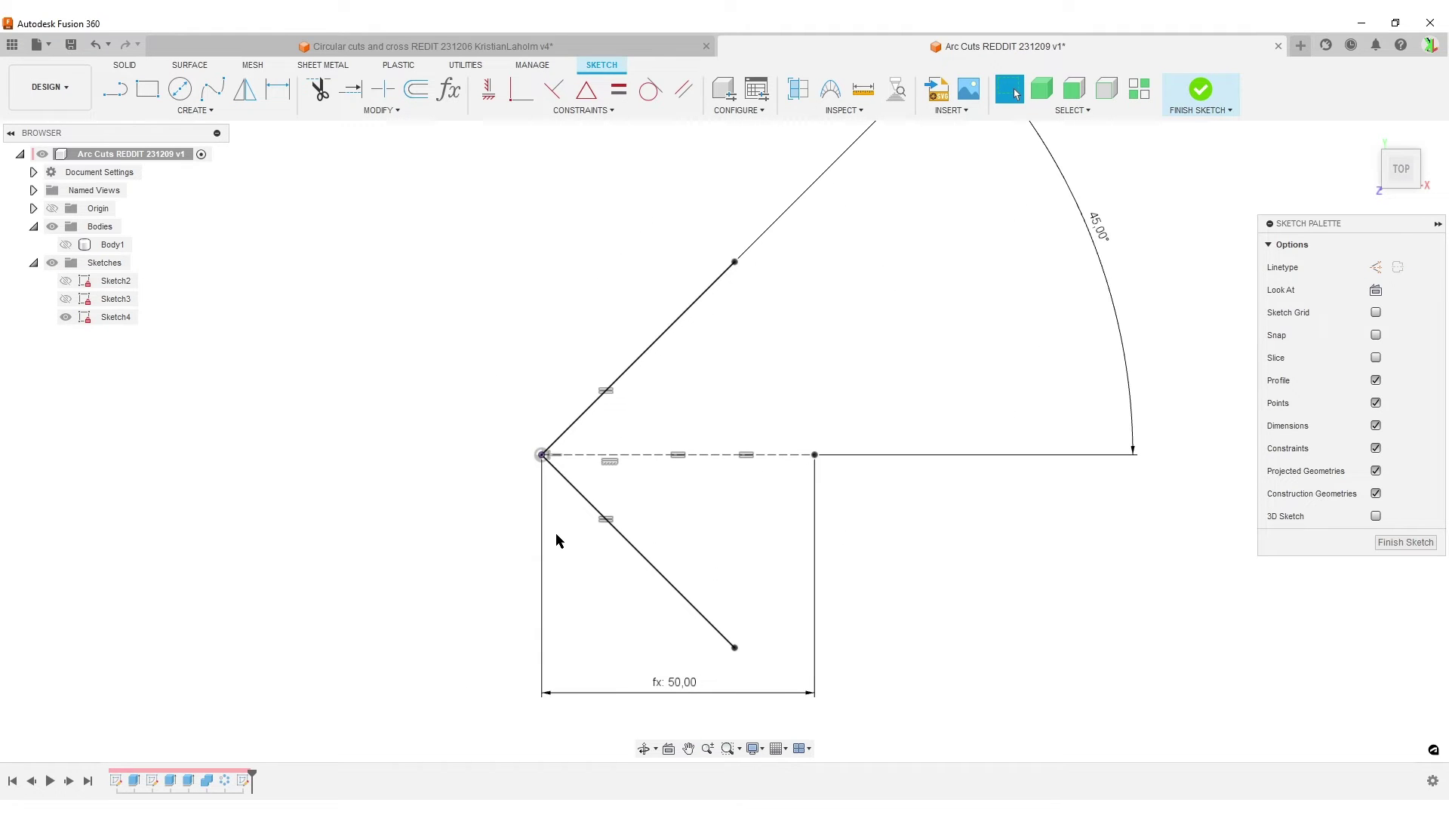
{"action": "type", "text": "sarc"}
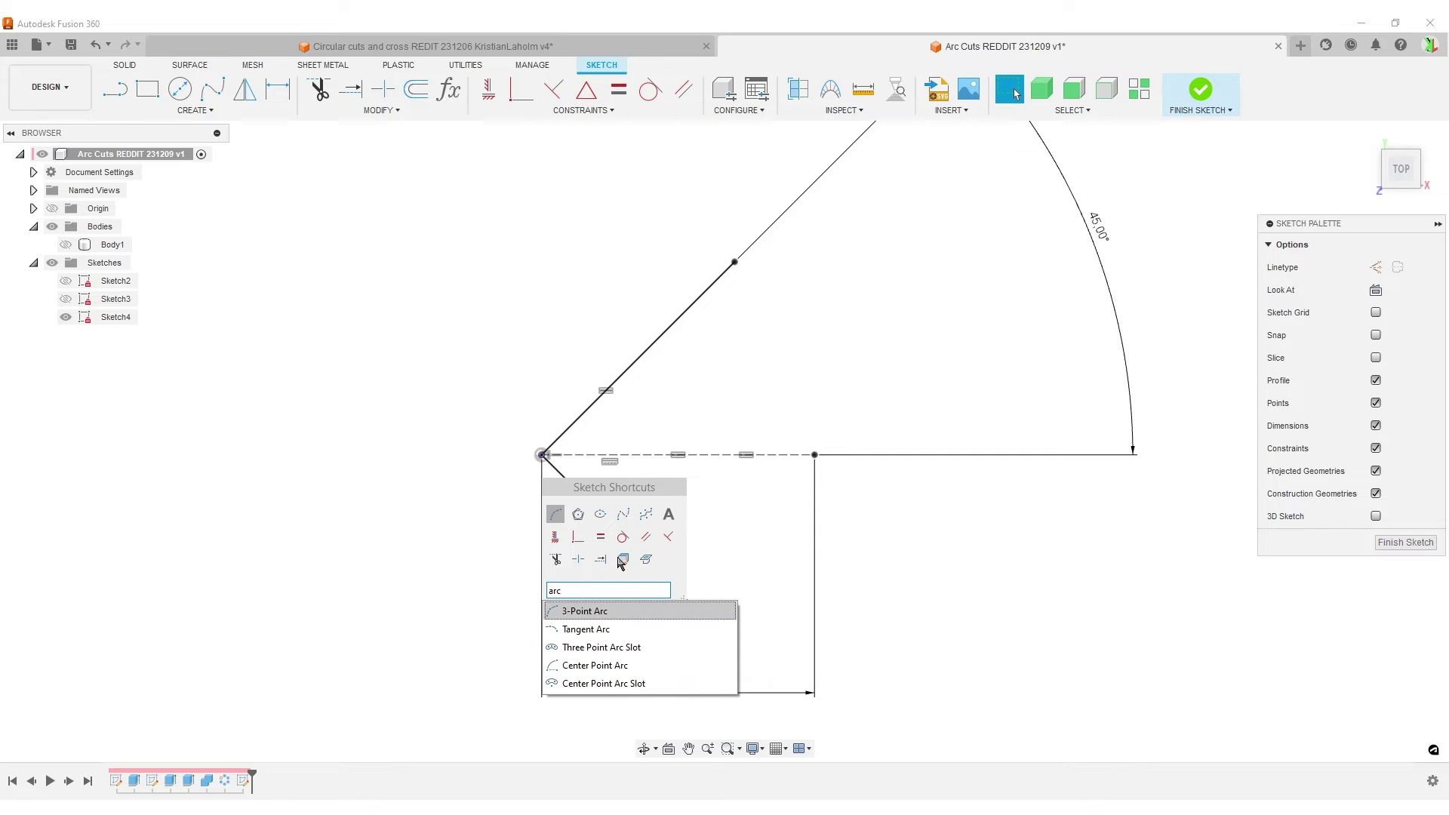
{"action": "left_click", "coordinate": [596, 666]}
{"action": "scroll", "coordinate": [548, 467], "scroll_direction": "up", "scroll_amount": 2}
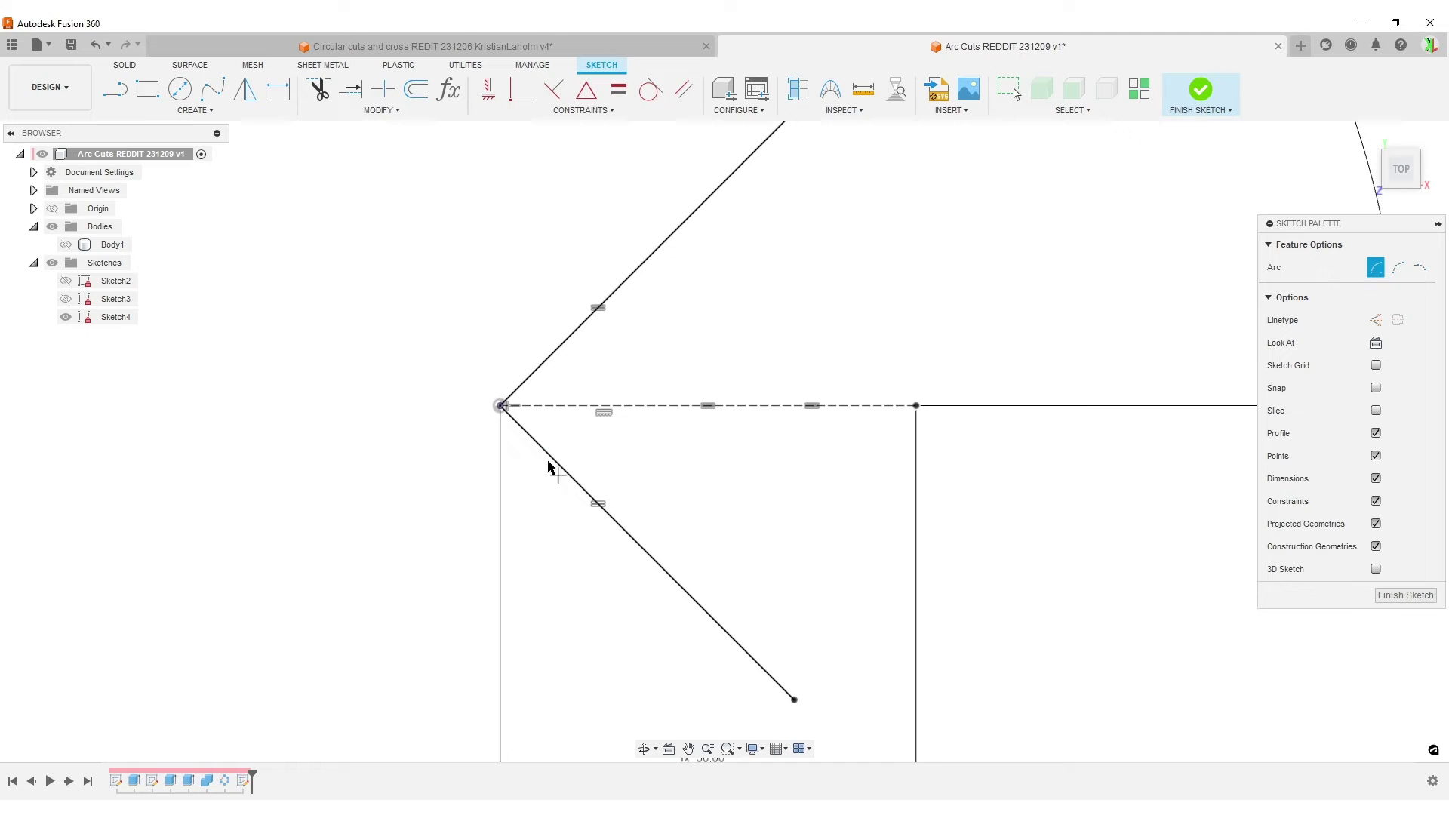
{"action": "left_click", "coordinate": [500, 406]}
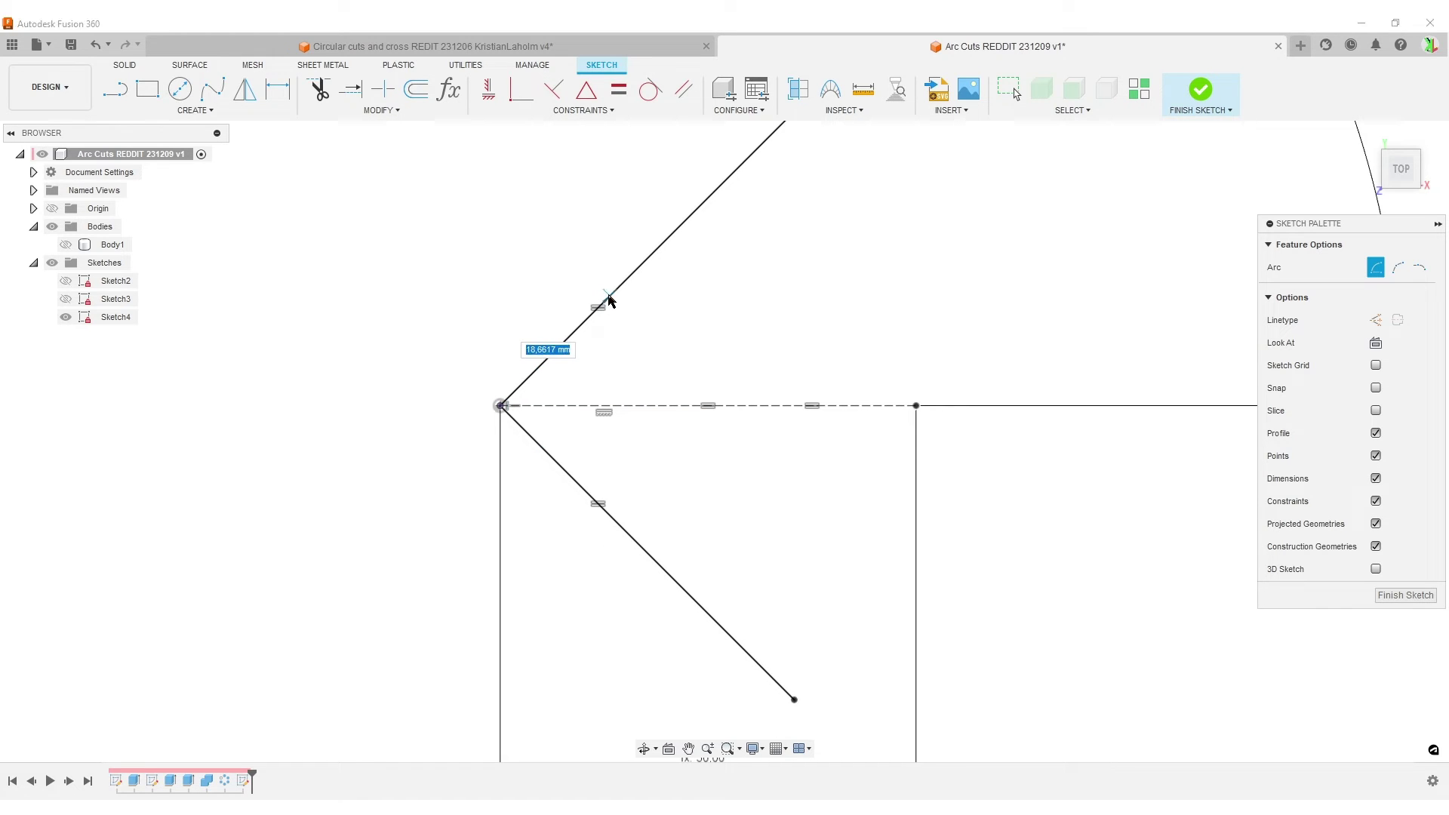
{"action": "left_click", "coordinate": [610, 295]}
{"action": "left_click", "coordinate": [610, 524]}
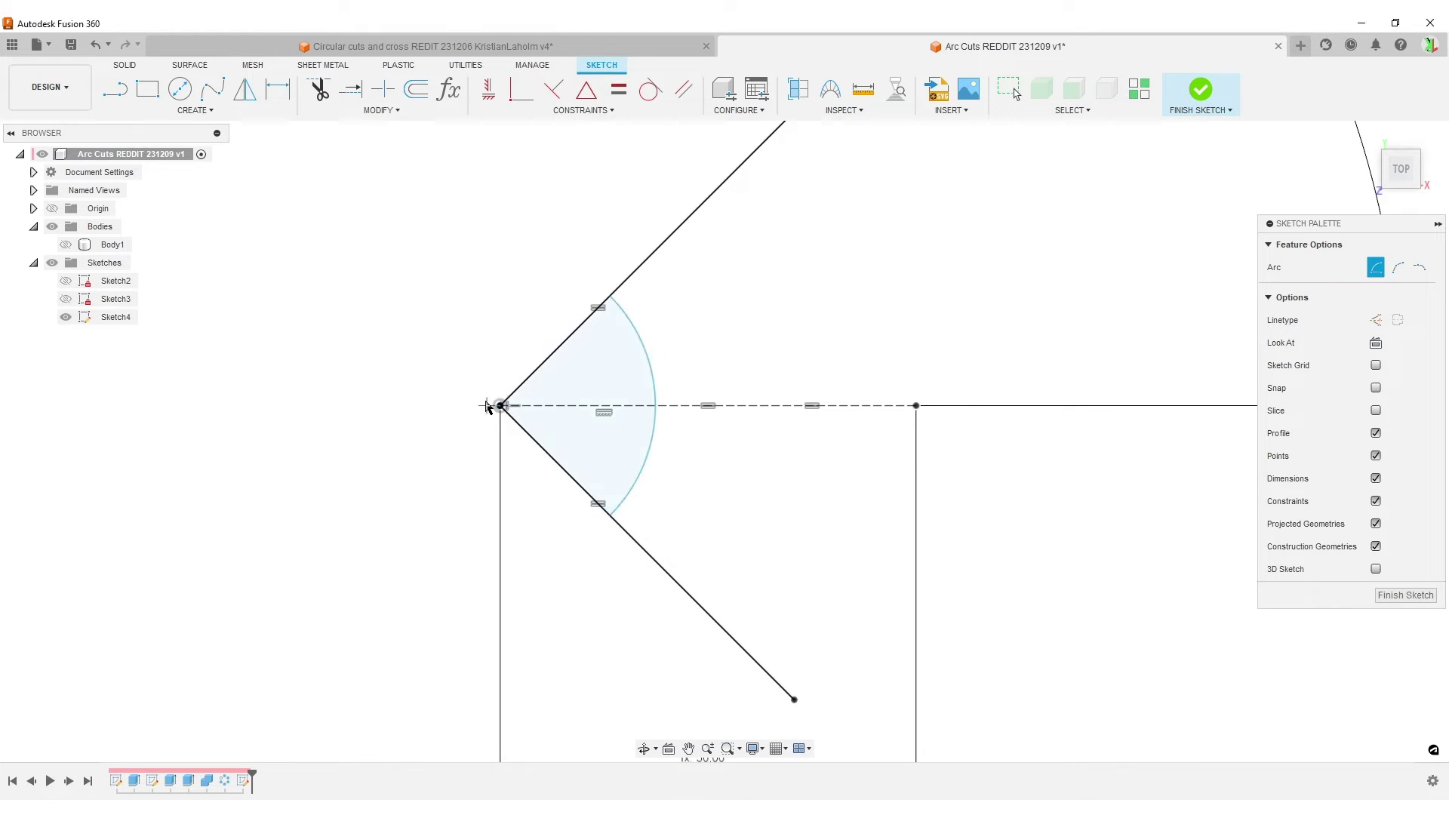
{"action": "left_click", "coordinate": [500, 406]}
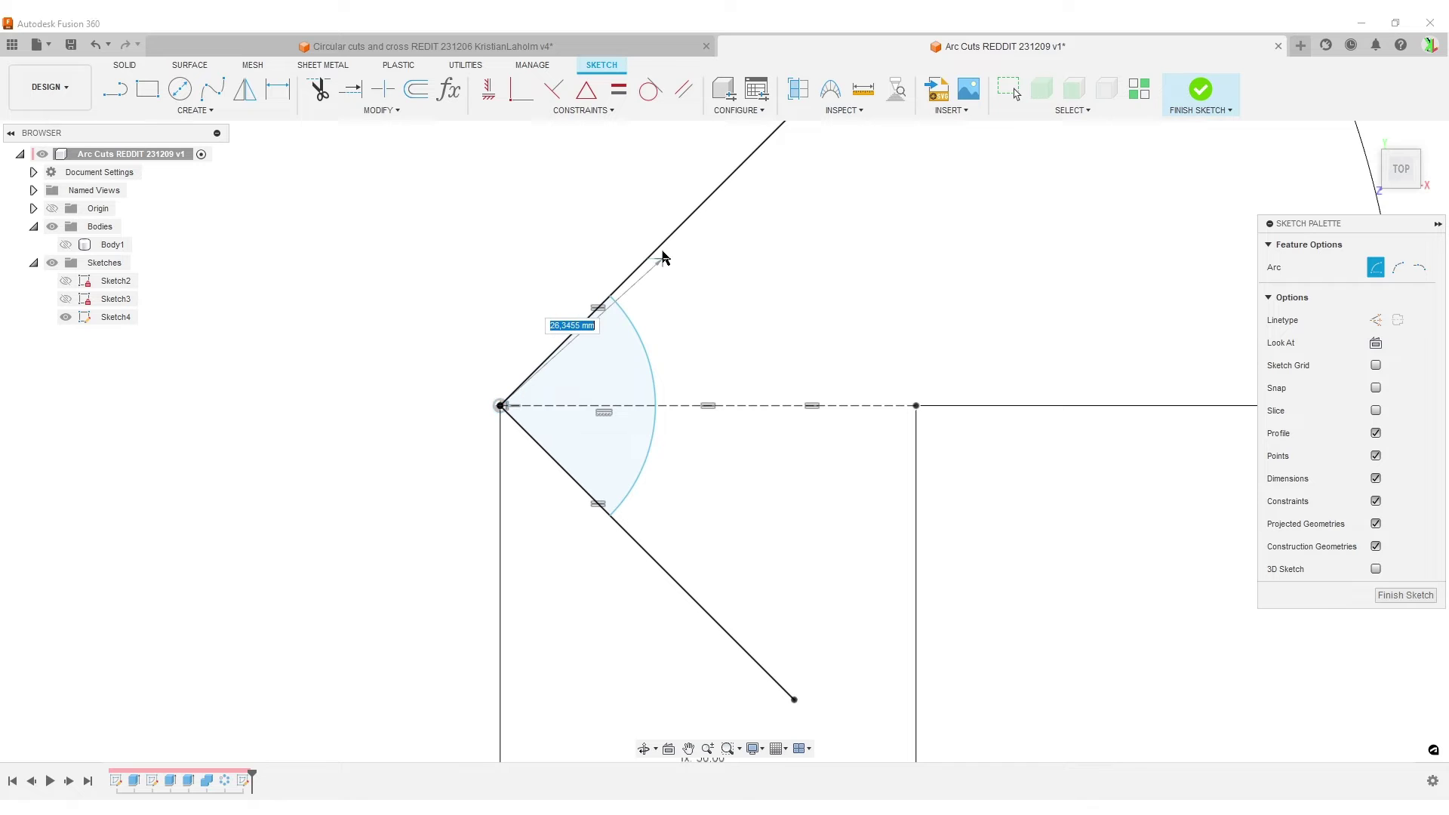
{"action": "left_click", "coordinate": [661, 244]}
{"action": "left_click", "coordinate": [661, 573]}
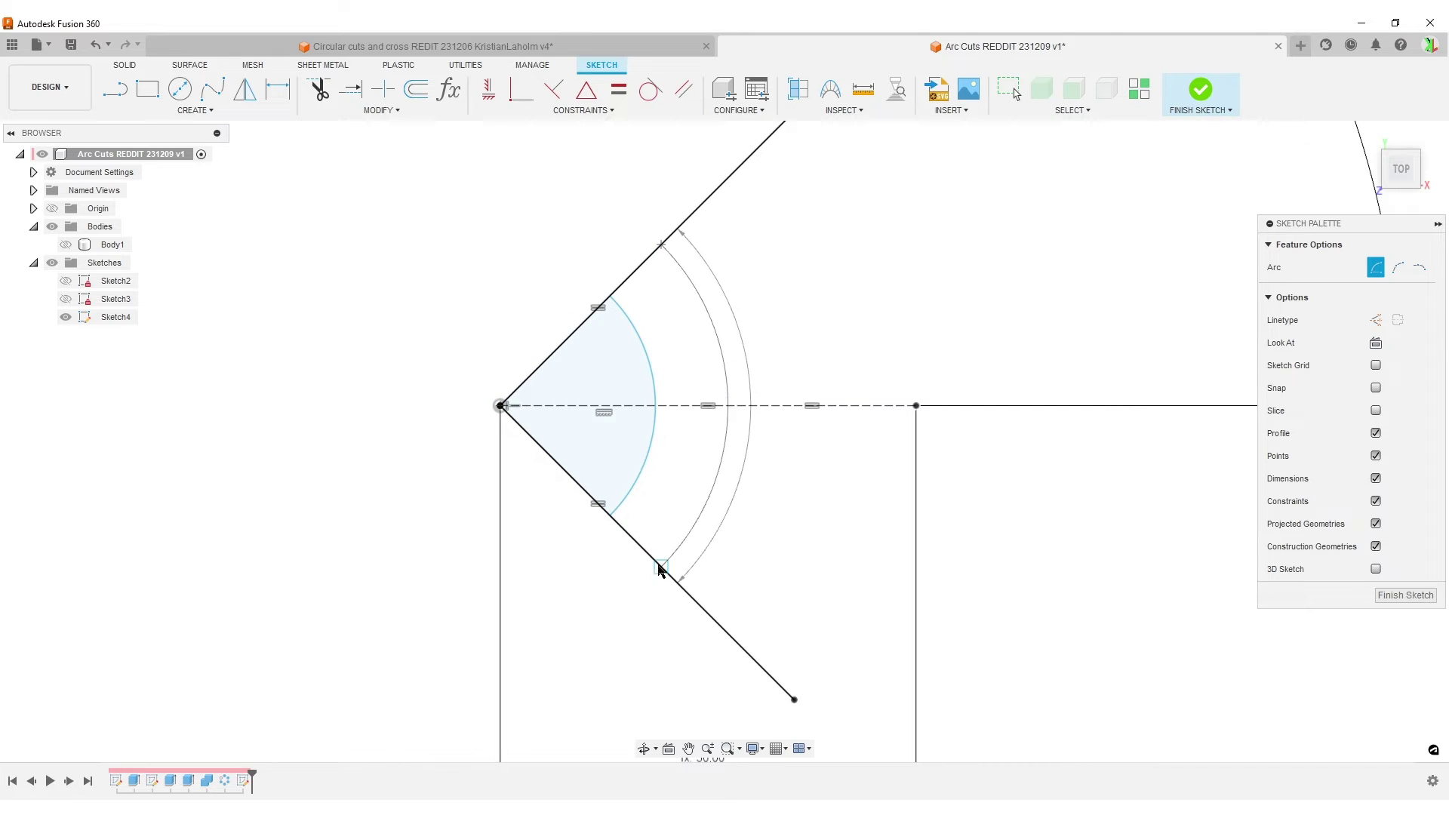
Add three more origin-centered arcs between the angled lines: one beyond the existing pair, one inside at about 14 mm radius, and an outermost at about 42 mm.
{"action": "scroll", "coordinate": [808, 496], "scroll_direction": "down", "scroll_amount": 2}
{"action": "middle_click_drag", "start_coordinate": [808, 495], "coordinate": [695, 582]}
{"action": "scroll", "coordinate": [695, 582], "scroll_direction": "down", "scroll_amount": 1}
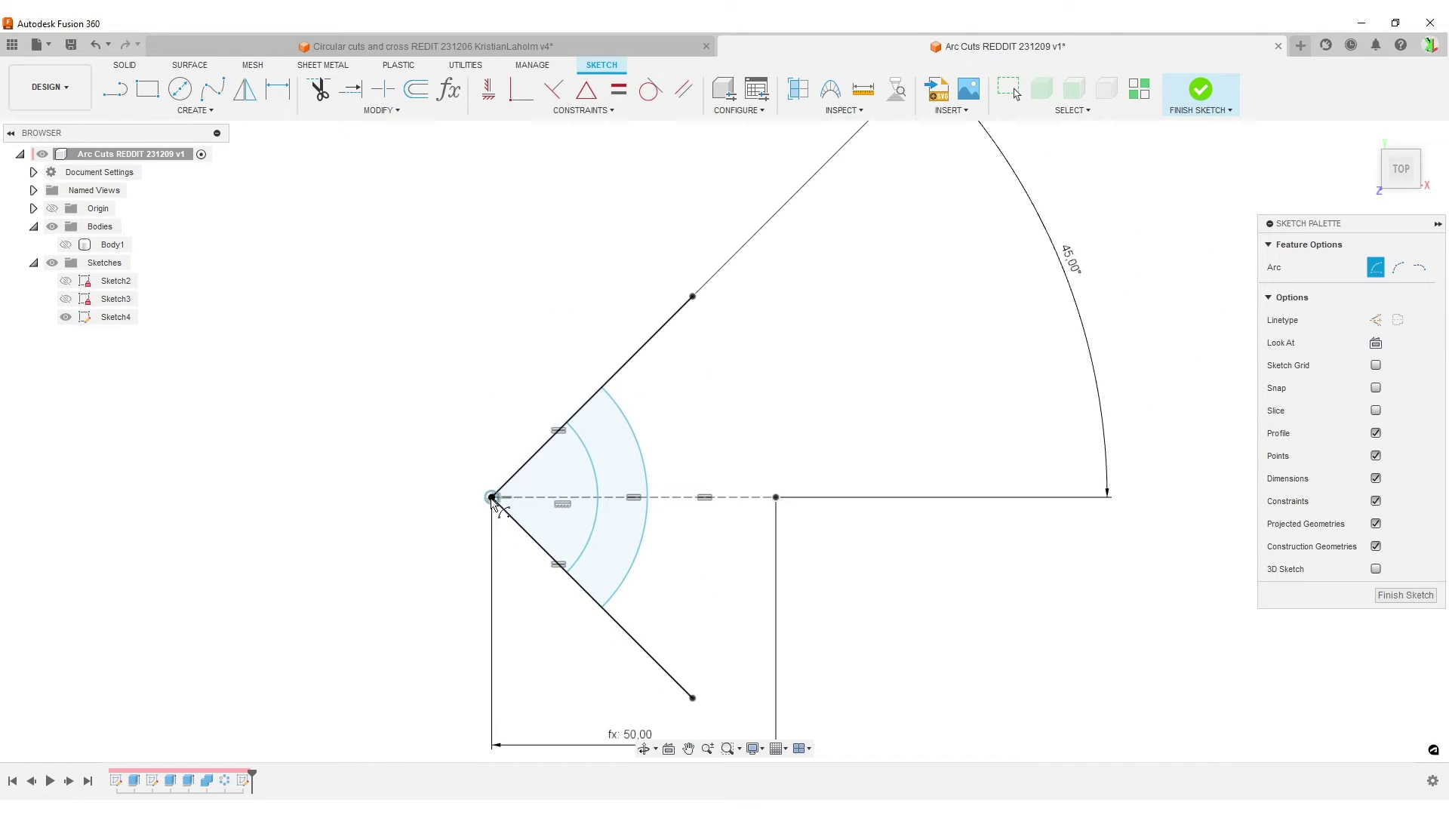
{"action": "left_click", "coordinate": [491, 498]}
{"action": "left_click", "coordinate": [630, 360]}
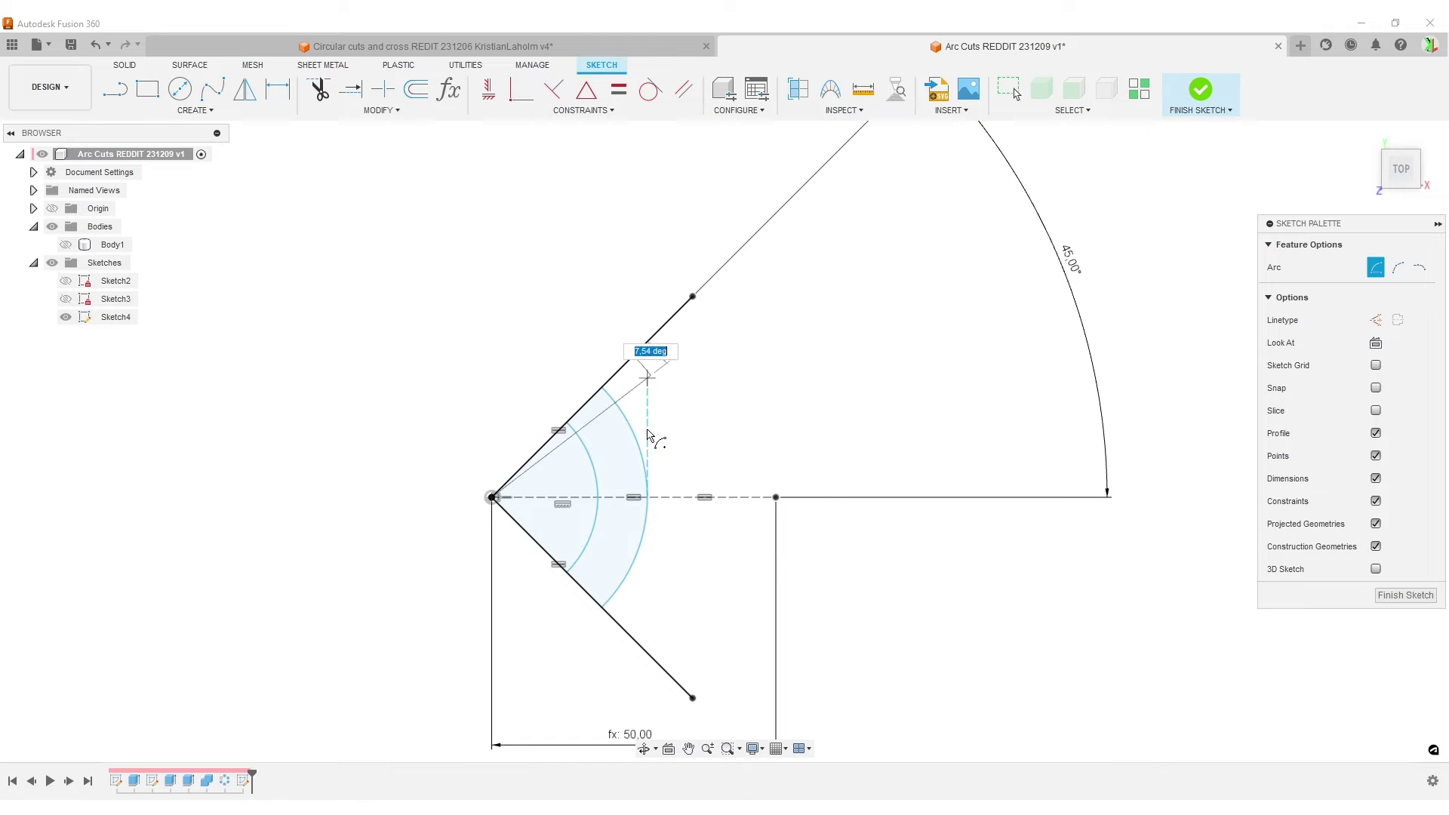
{"action": "left_click", "coordinate": [639, 634]}
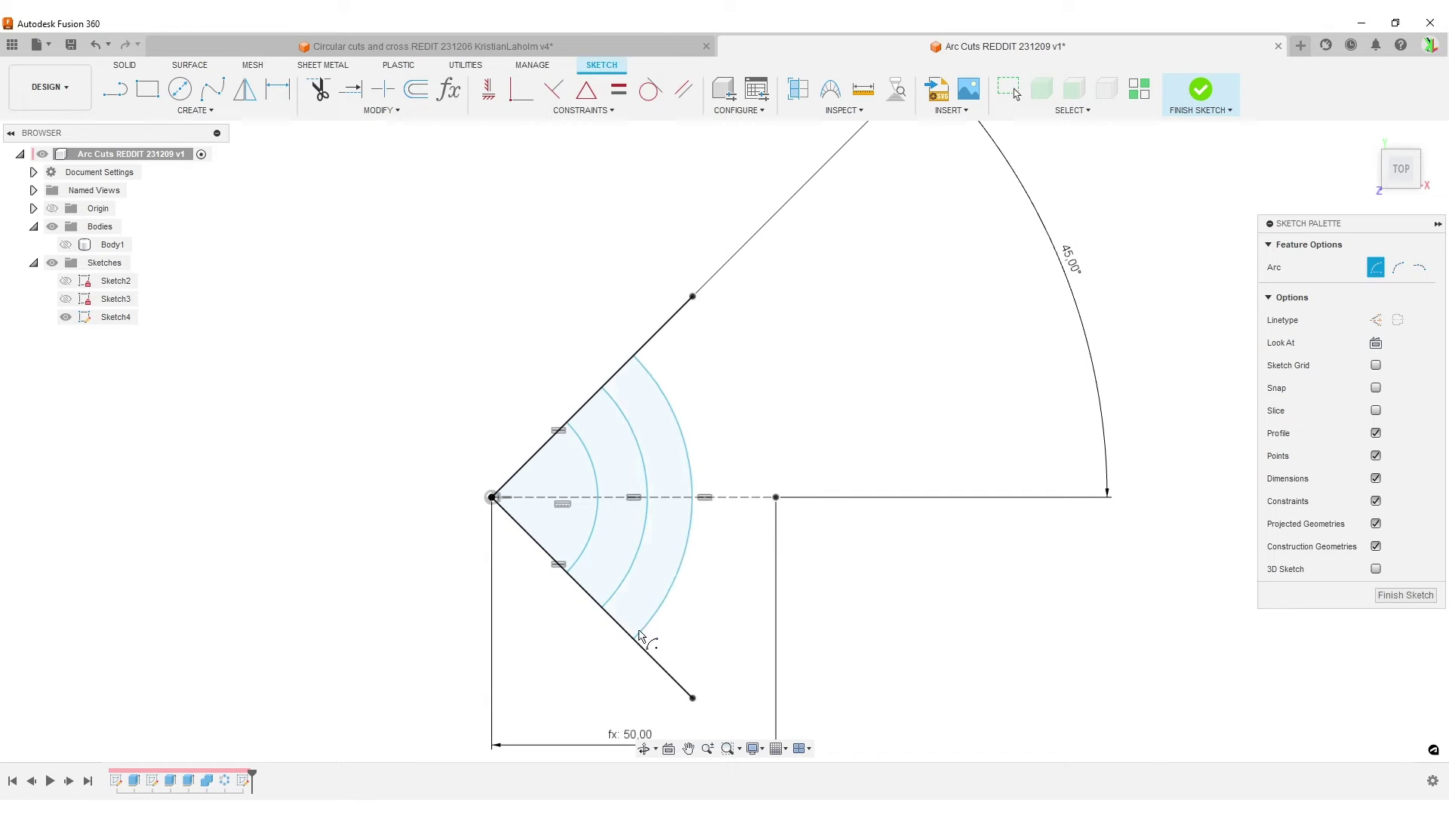
{"action": "left_click", "coordinate": [492, 498]}
{"action": "left_click", "coordinate": [549, 439]}
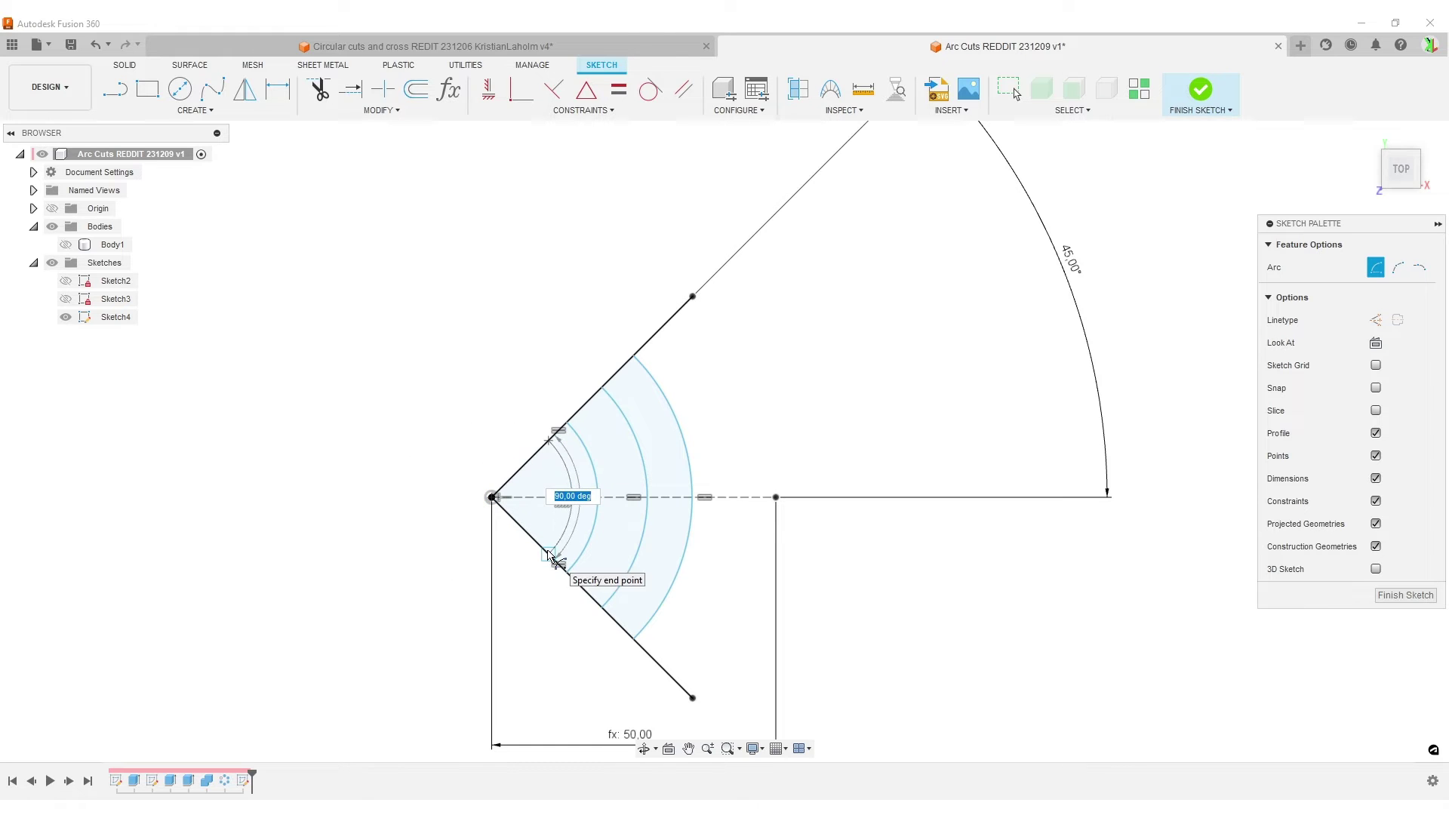
{"action": "left_click", "coordinate": [549, 554]}
{"action": "left_click", "coordinate": [492, 497]}
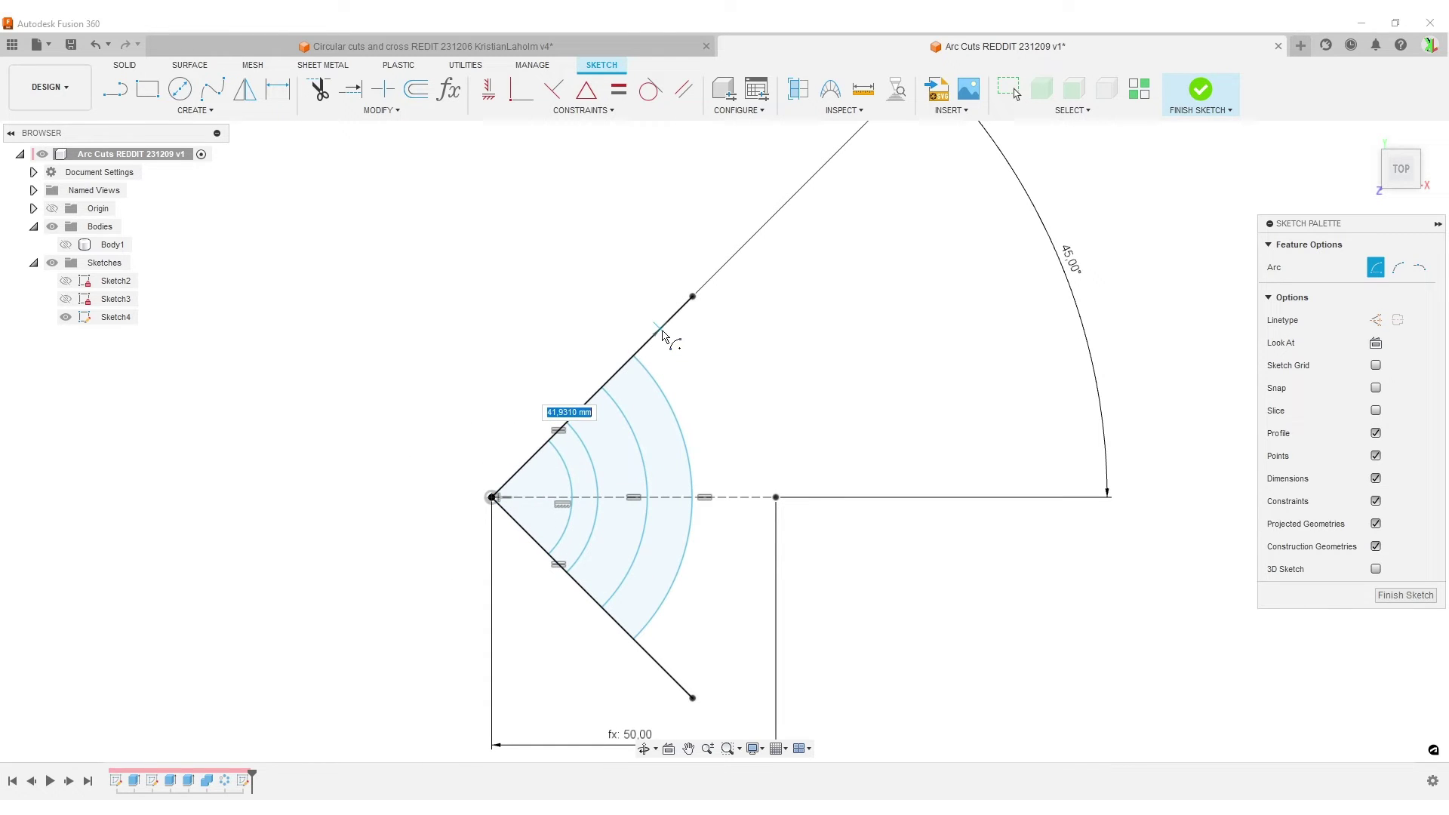
{"action": "left_click", "coordinate": [660, 329]}
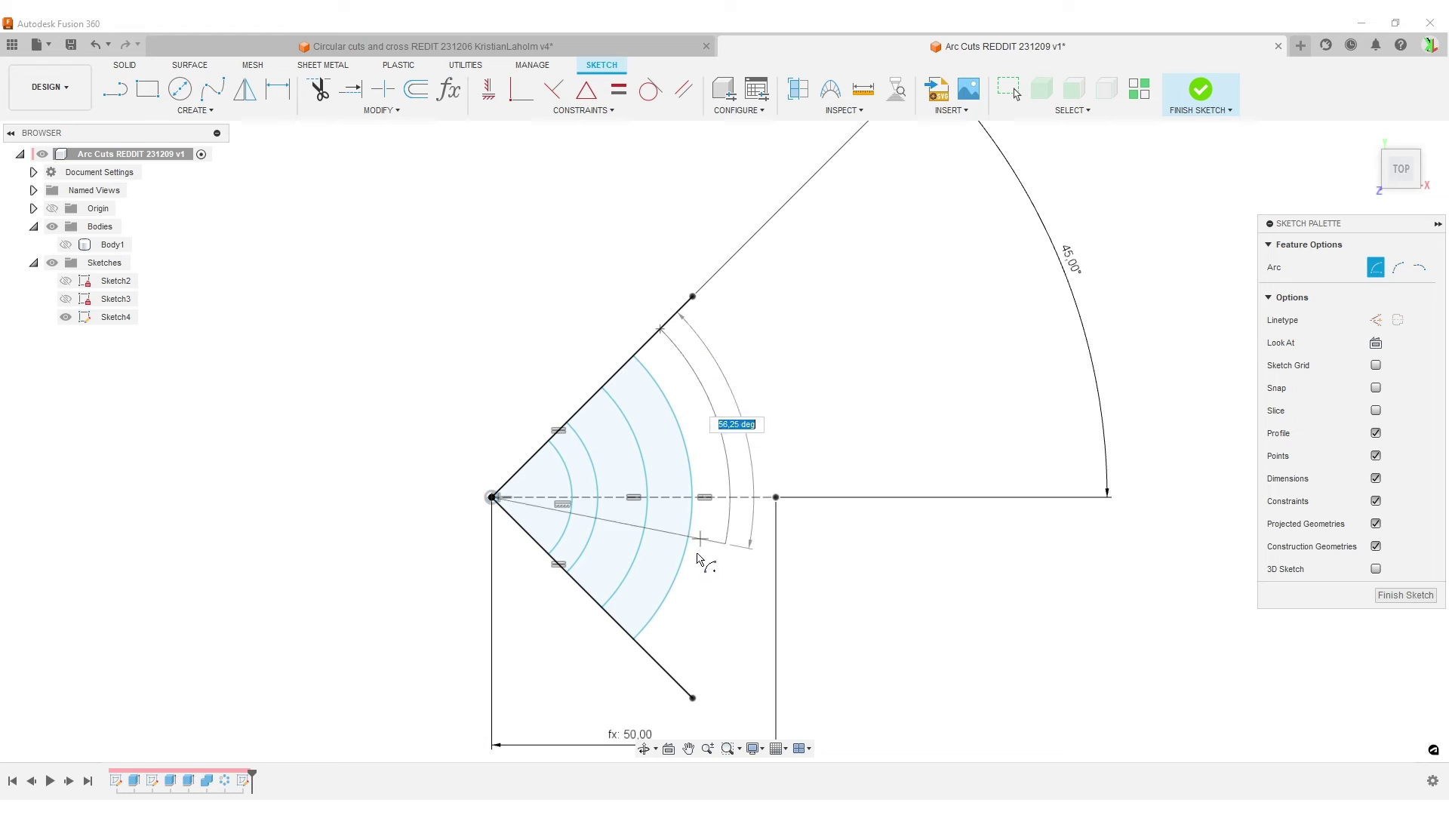
{"action": "left_click", "coordinate": [666, 672]}
Dimension the innermost arc's radius with the expression (InnerArcD+ArcSpacing)/2.
{"action": "scroll", "coordinate": [533, 543], "scroll_direction": "up", "scroll_amount": 3}
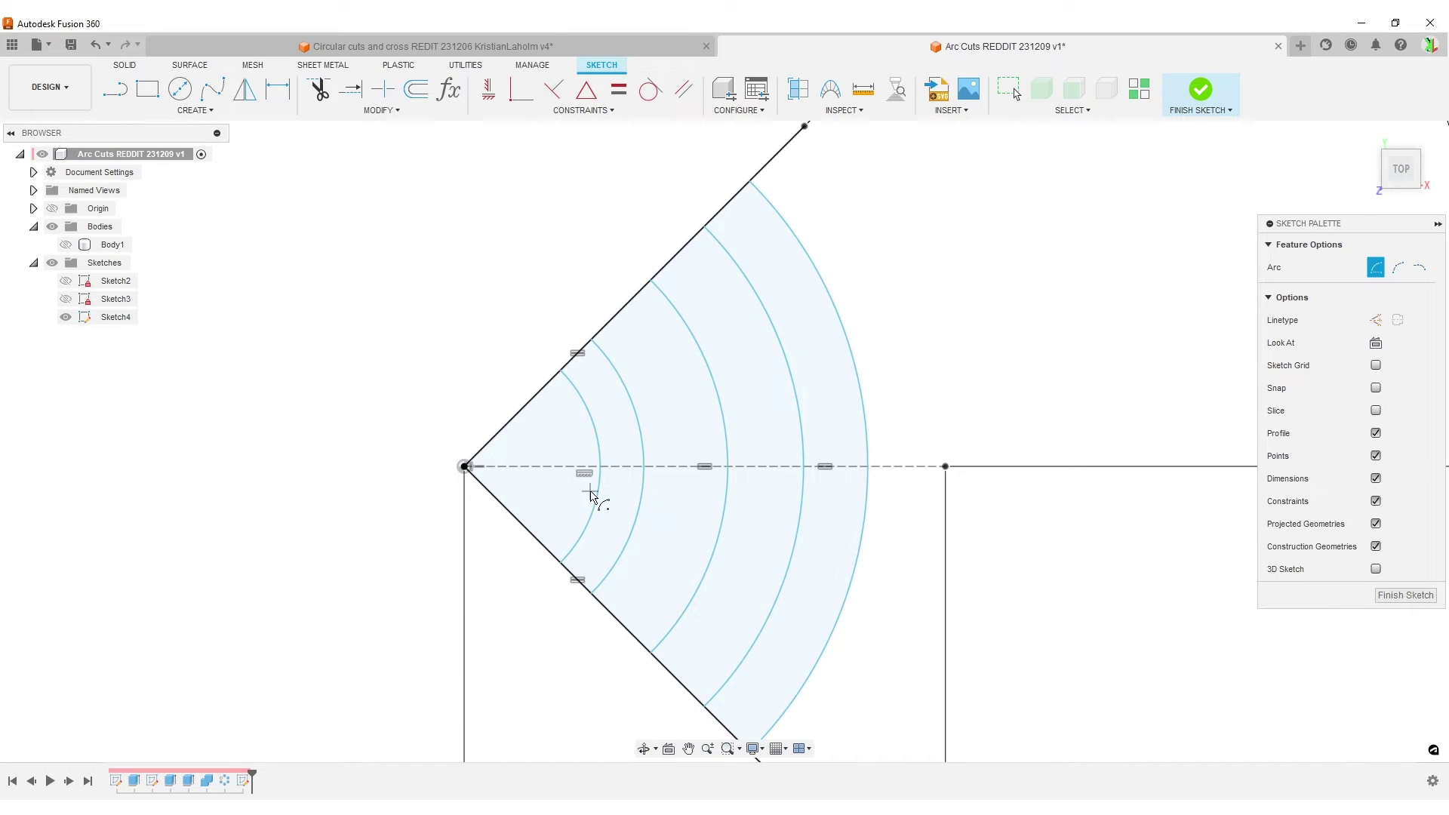
{"action": "key", "text": "d"}
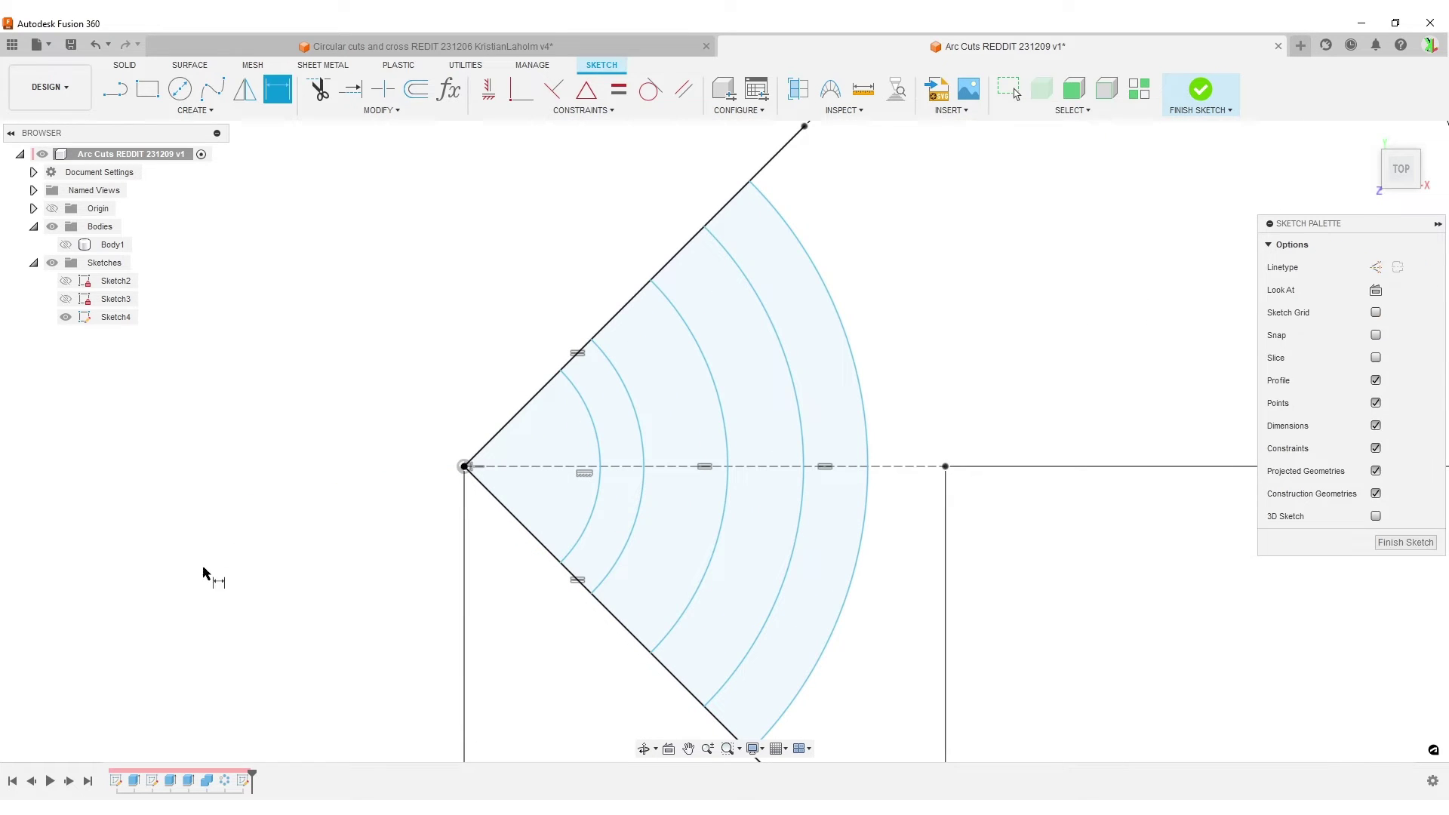
{"action": "left_click", "coordinate": [590, 540]}
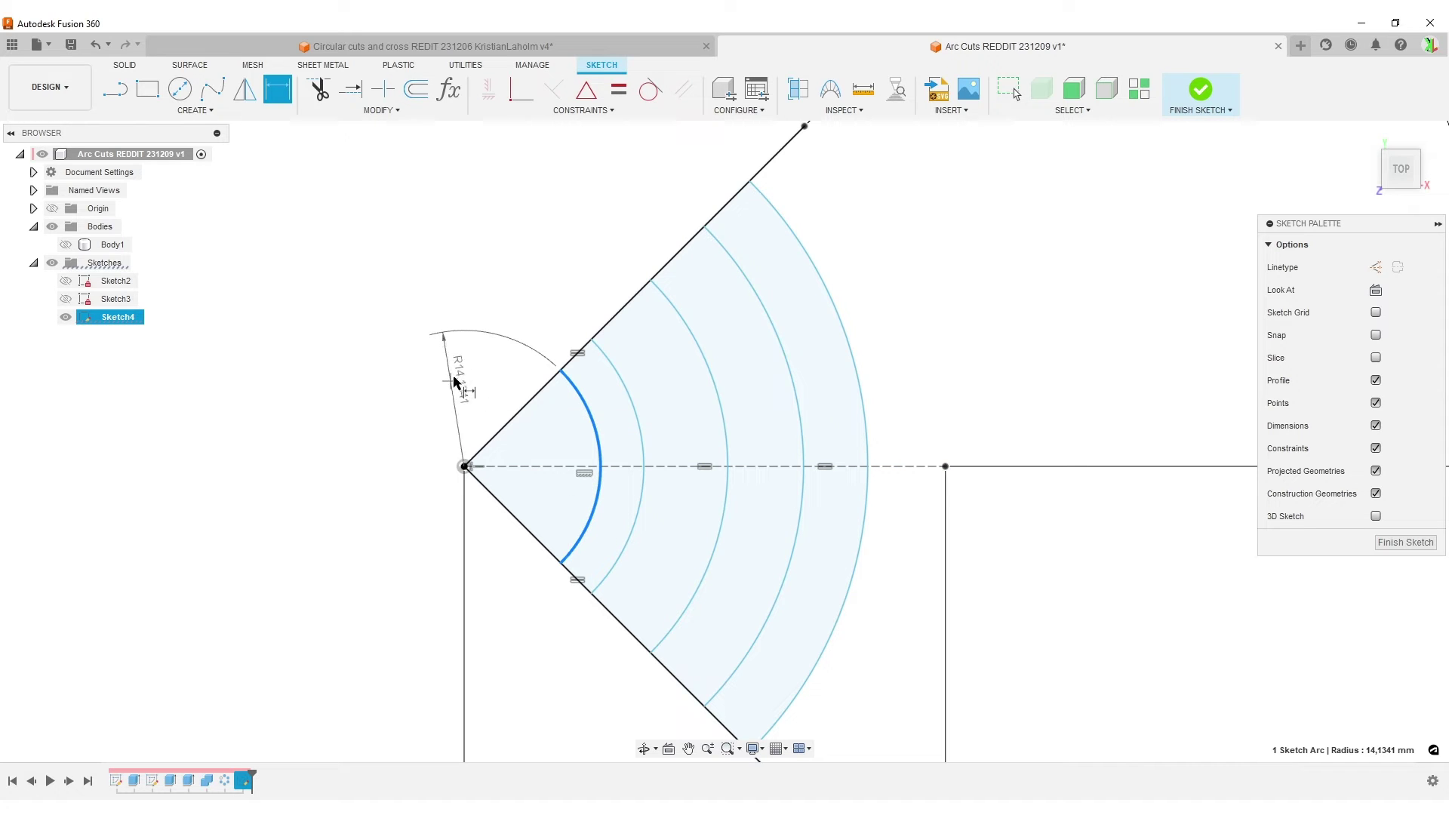
{"action": "left_click", "coordinate": [454, 383]}
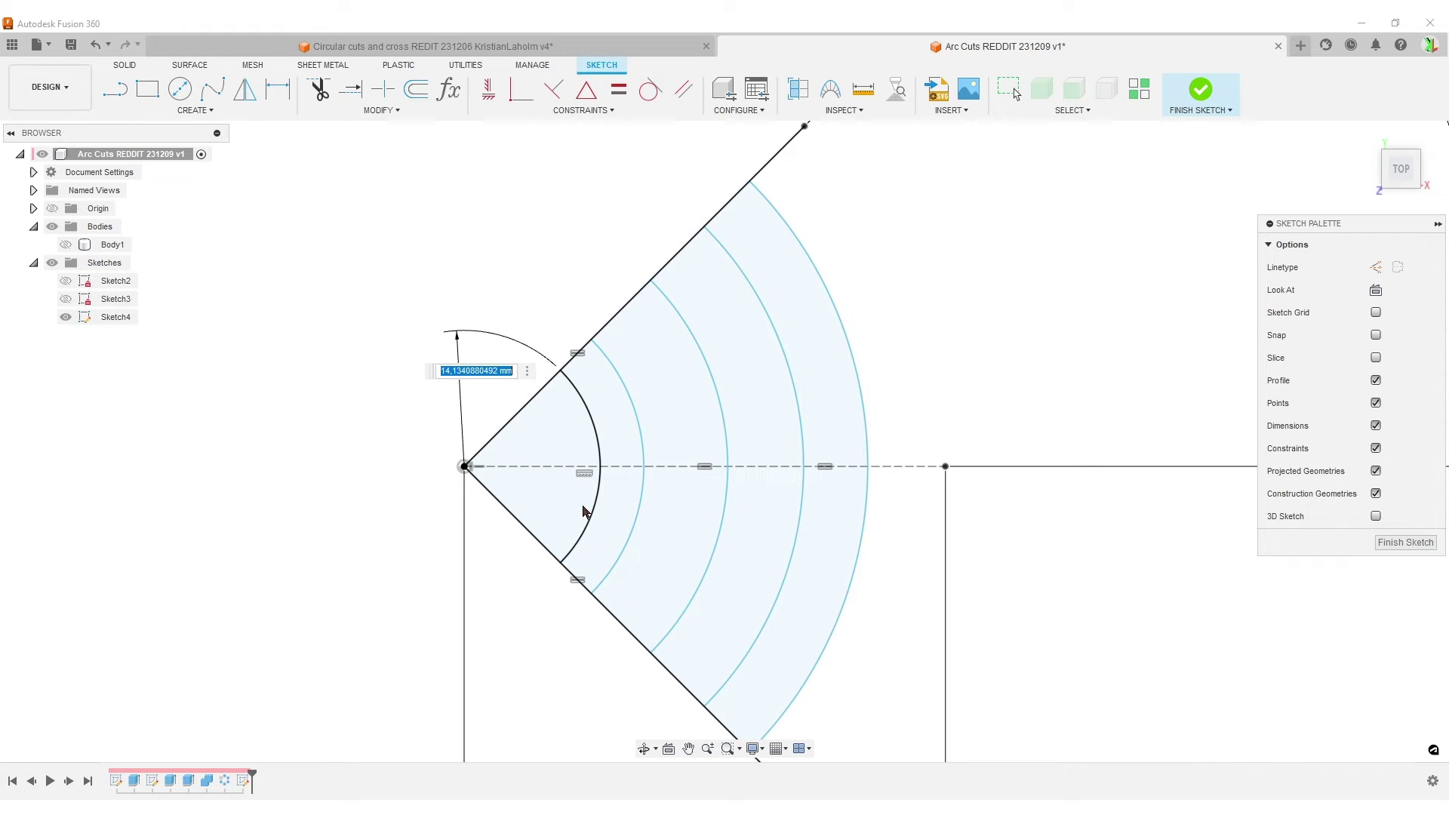
{"action": "key", "text": "BackSpace"}
{"action": "type", "text": "(in"}
{"action": "key", "text": "Return"}
{"action": "type", "text": "+ar"}
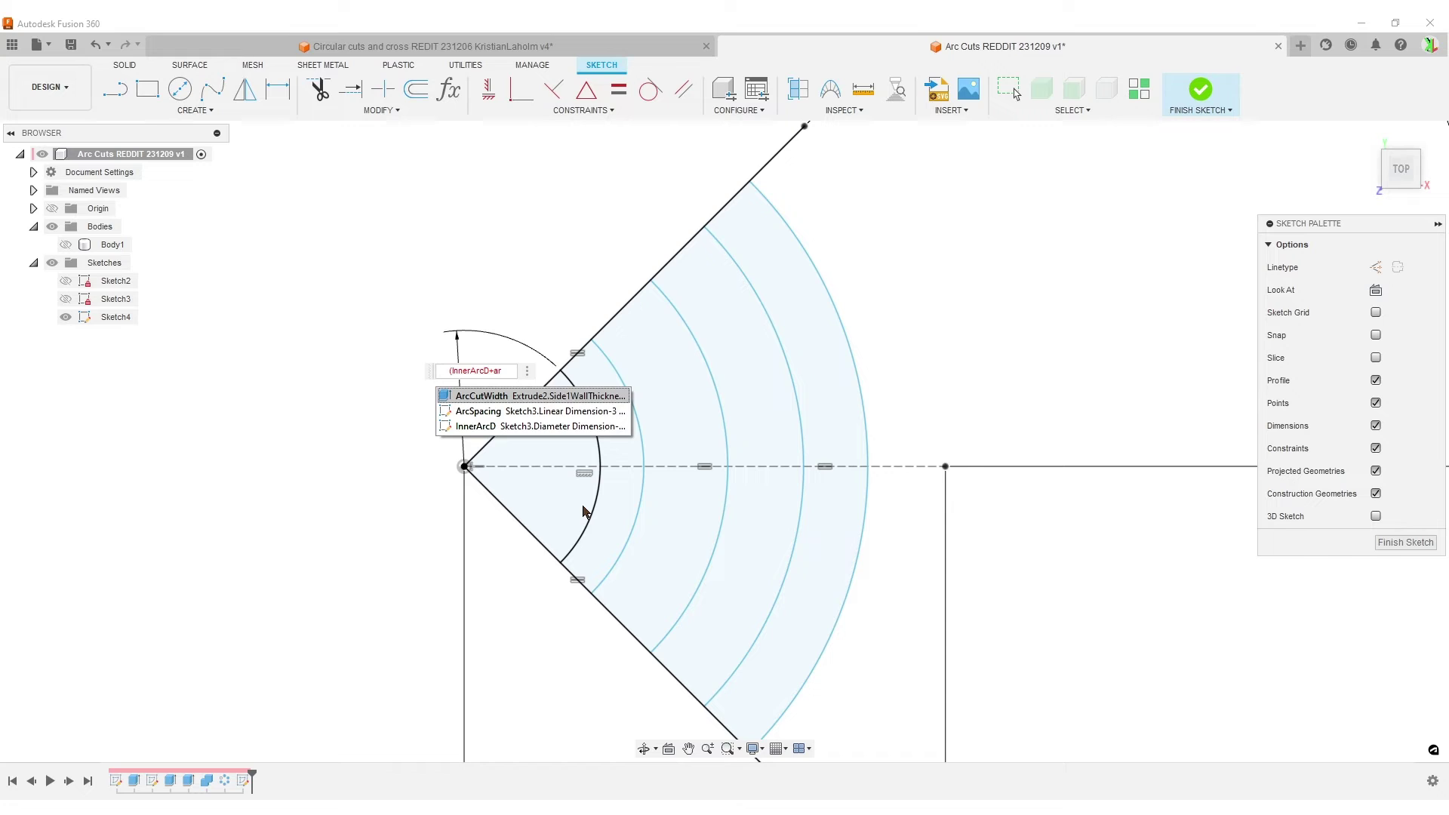
{"action": "key", "text": "Down"}
{"action": "key", "text": "Return"}
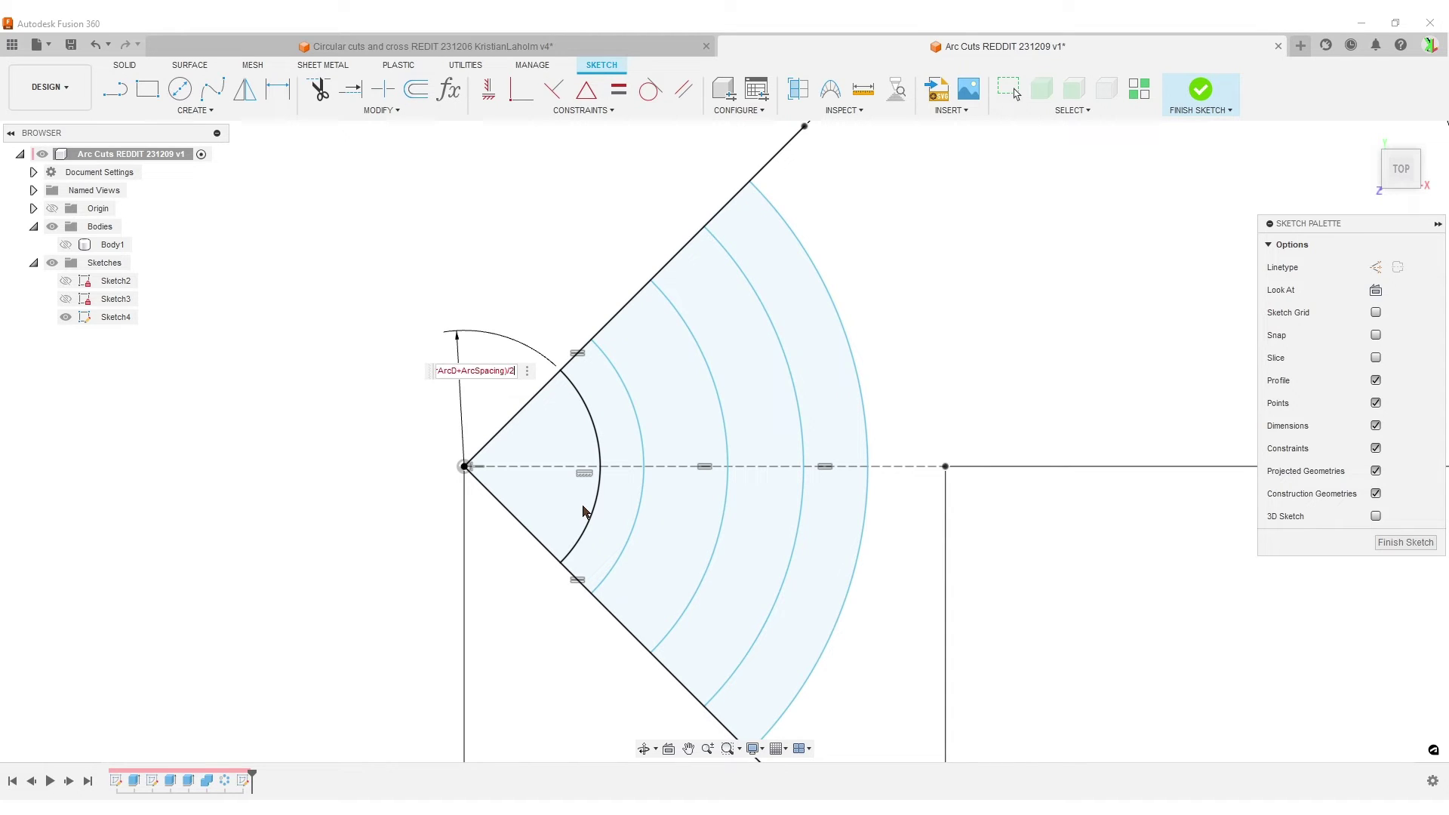
{"action": "key", "text": "Return"}
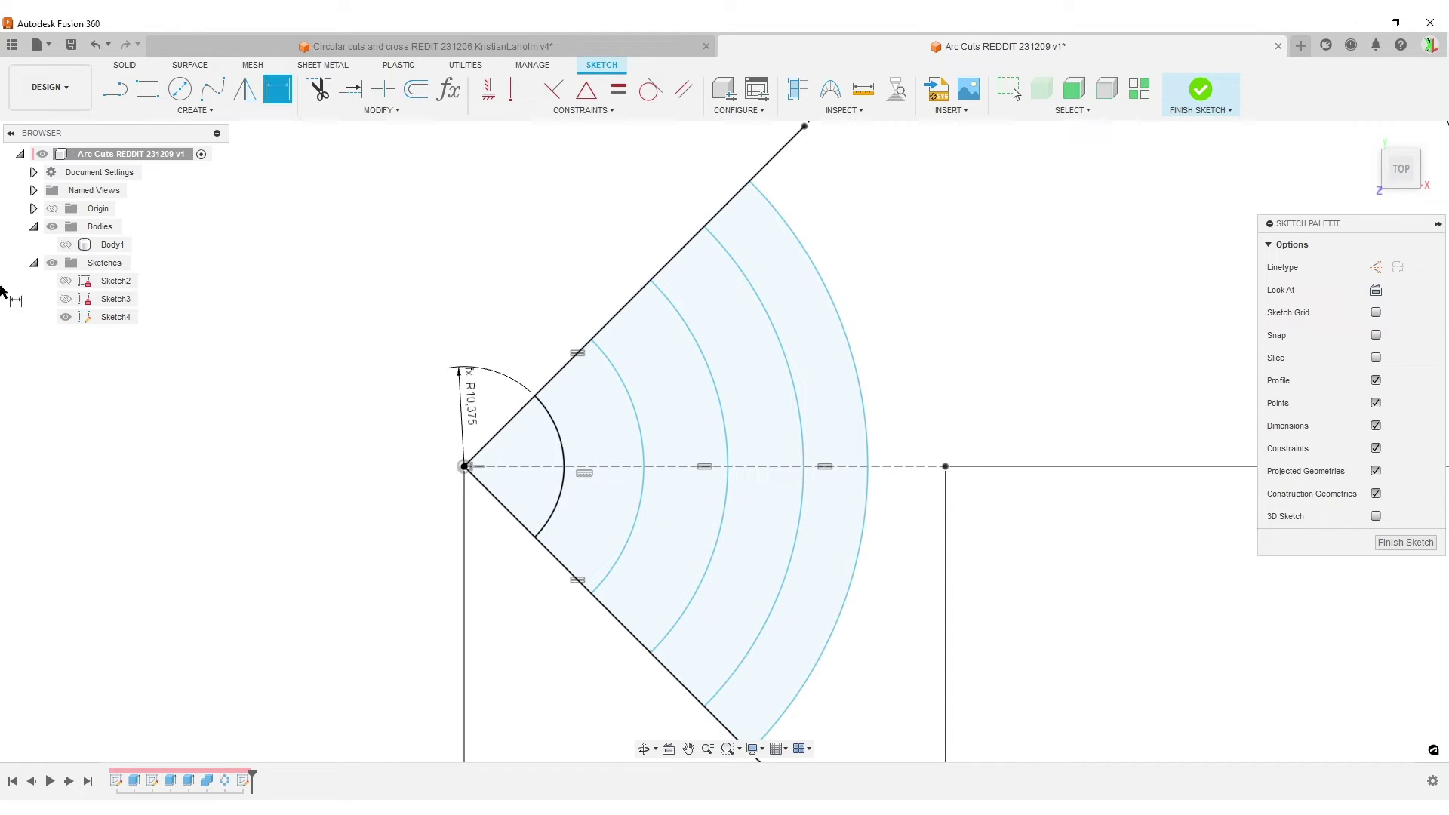
{"action": "left_click", "coordinate": [68, 300]}
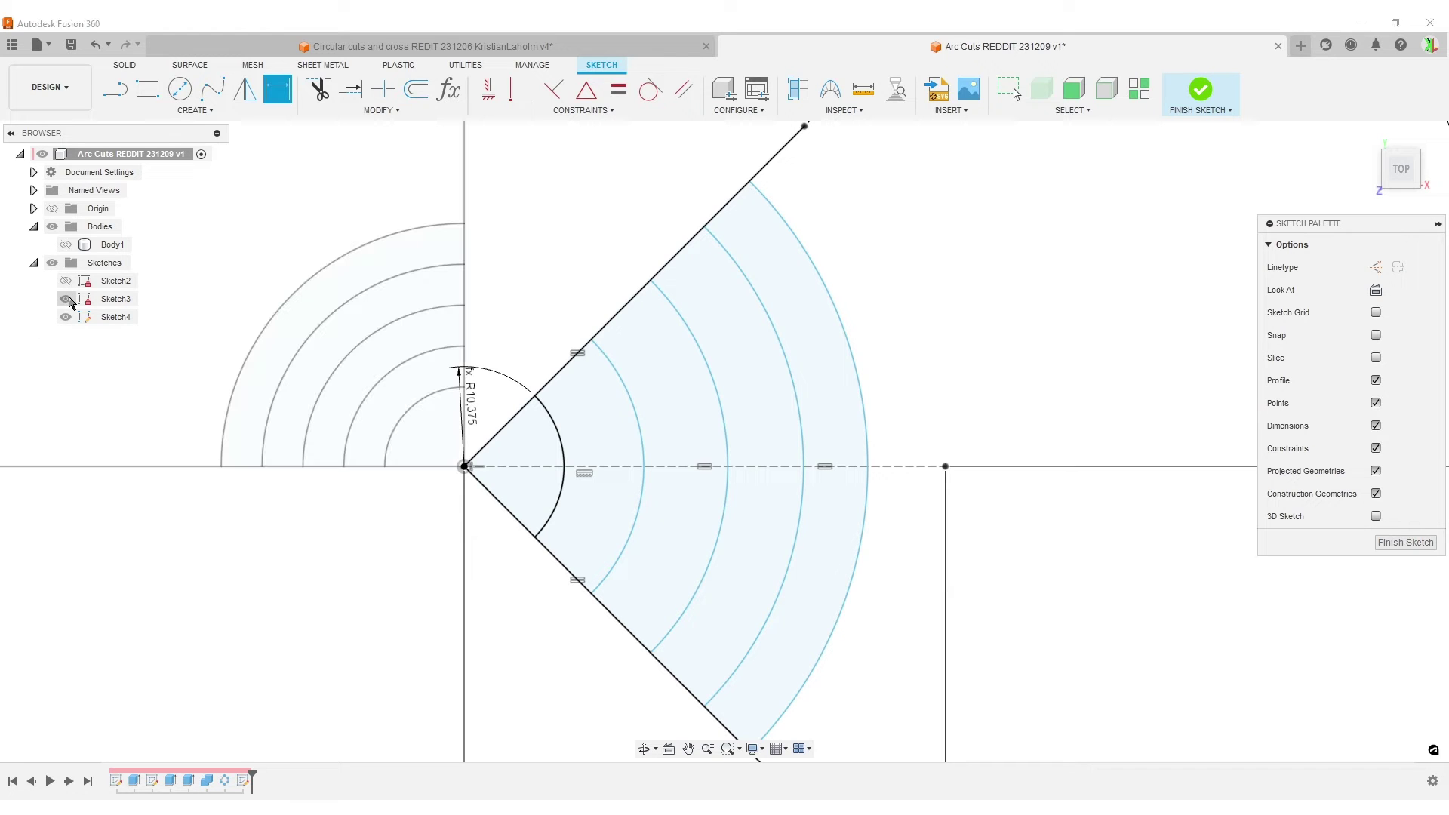
{"action": "scroll", "coordinate": [469, 379], "scroll_direction": "up", "scroll_amount": 2}
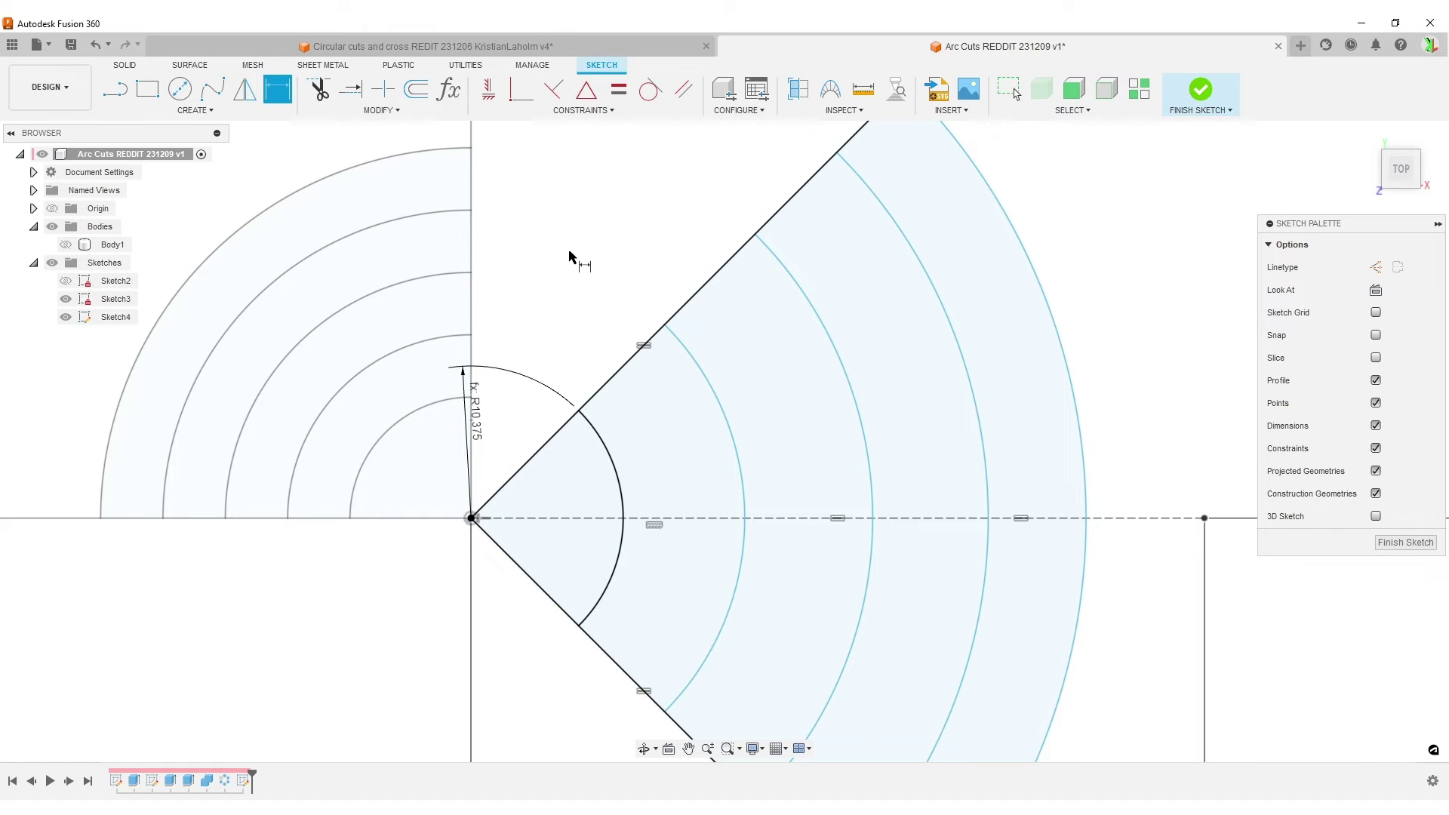
{"action": "key", "text": "ctrl+z"}
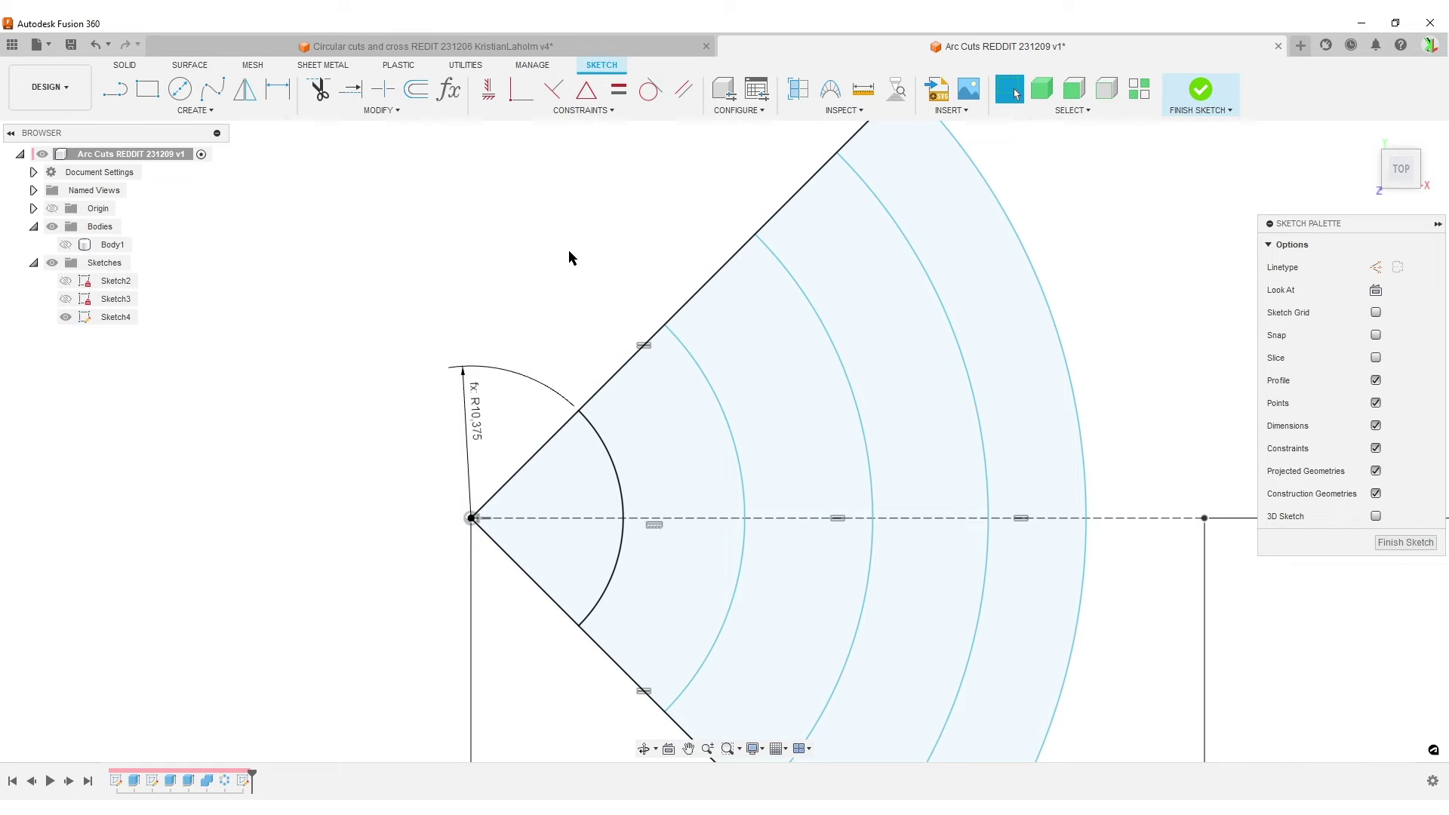
Show Sketch3 for reference and move the innermost arc's radius dimension text outward, clear of the sketch geometry.
{"action": "left_click", "coordinate": [65, 299]}
{"action": "mouse_move", "coordinate": [478, 410]}
{"action": "left_mouse_down"}
{"action": "mouse_move", "coordinate": [457, 374]}
{"action": "mouse_move", "coordinate": [365, 404]}
{"action": "mouse_move", "coordinate": [323, 521]}
{"action": "mouse_move", "coordinate": [417, 387]}
{"action": "mouse_move", "coordinate": [483, 379]}
{"action": "mouse_move", "coordinate": [390, 403]}
{"action": "mouse_move", "coordinate": [320, 485]}
{"action": "mouse_move", "coordinate": [521, 361]}
{"action": "left_mouse_up"}
{"action": "scroll", "coordinate": [724, 405], "scroll_direction": "down", "scroll_amount": 2}
{"action": "middle_click_drag", "start_coordinate": [972, 531], "coordinate": [881, 408]}
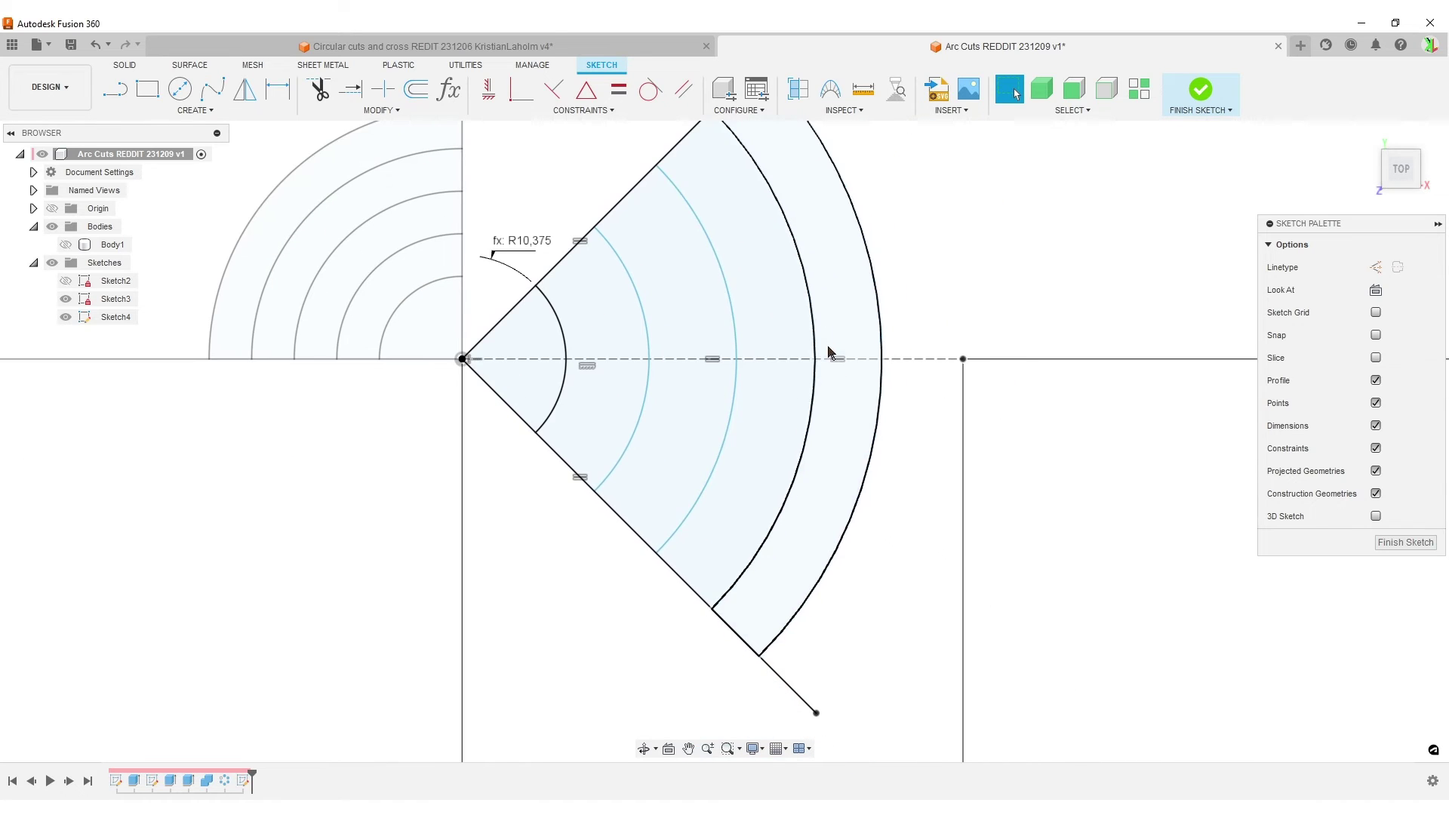
Dimension the gap between the innermost and second arcs' endpoints on the lower angled line with the ArcSpacing parameter.
{"action": "key", "text": "d"}
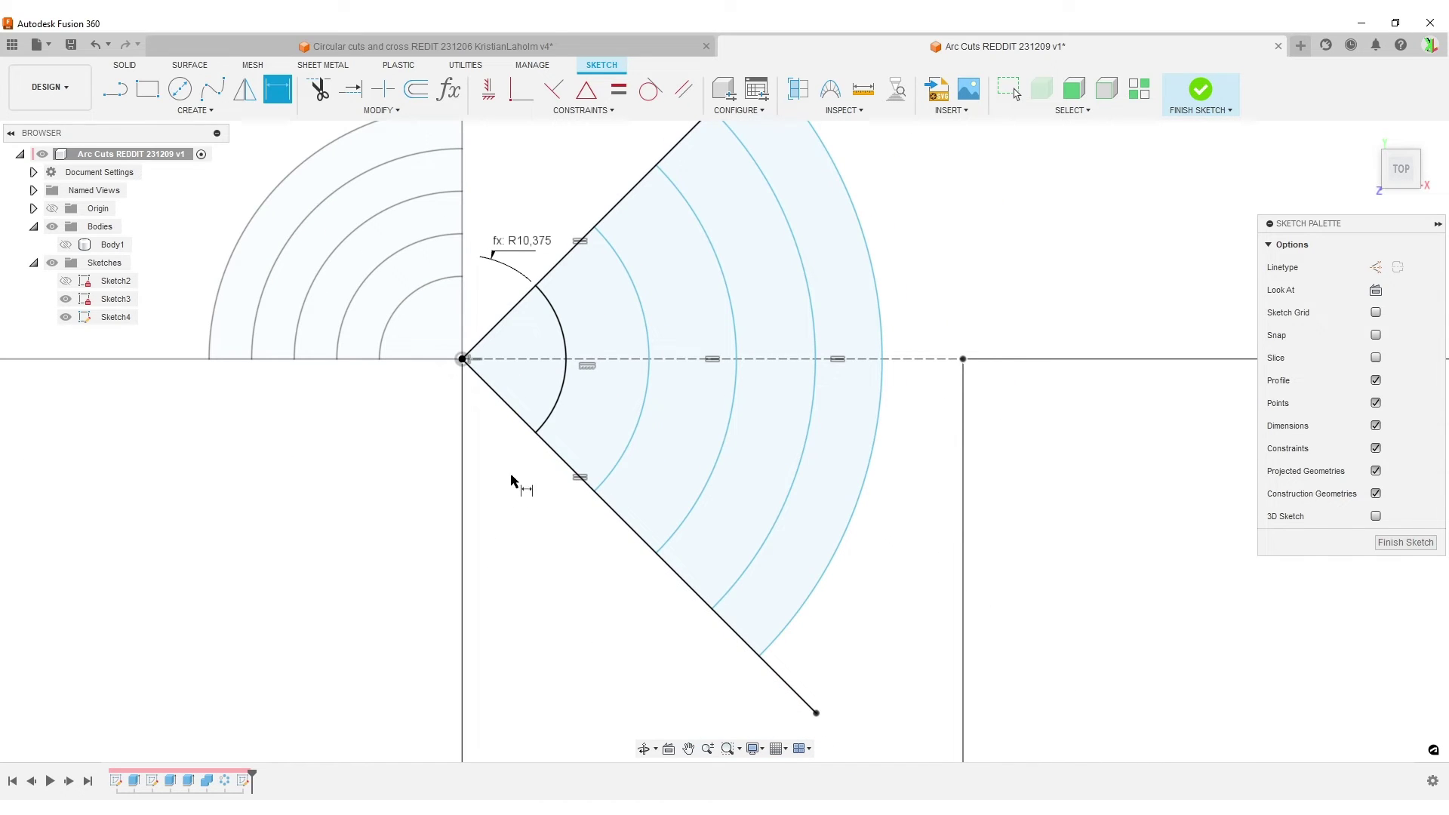
{"action": "left_click", "coordinate": [535, 435]}
{"action": "left_click", "coordinate": [594, 492]}
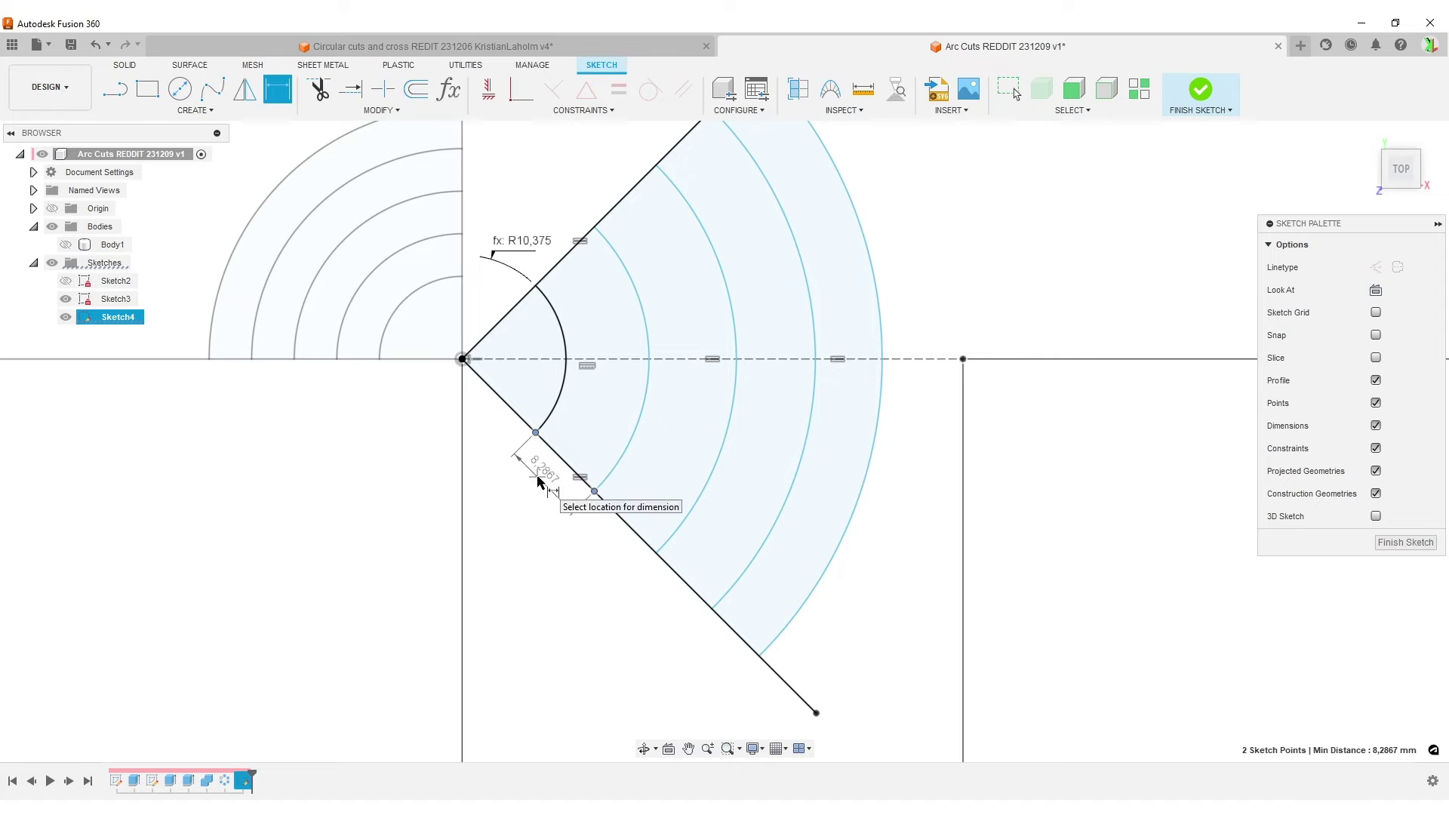
{"action": "left_click", "coordinate": [536, 478]}
{"action": "type", "text": "ar"}
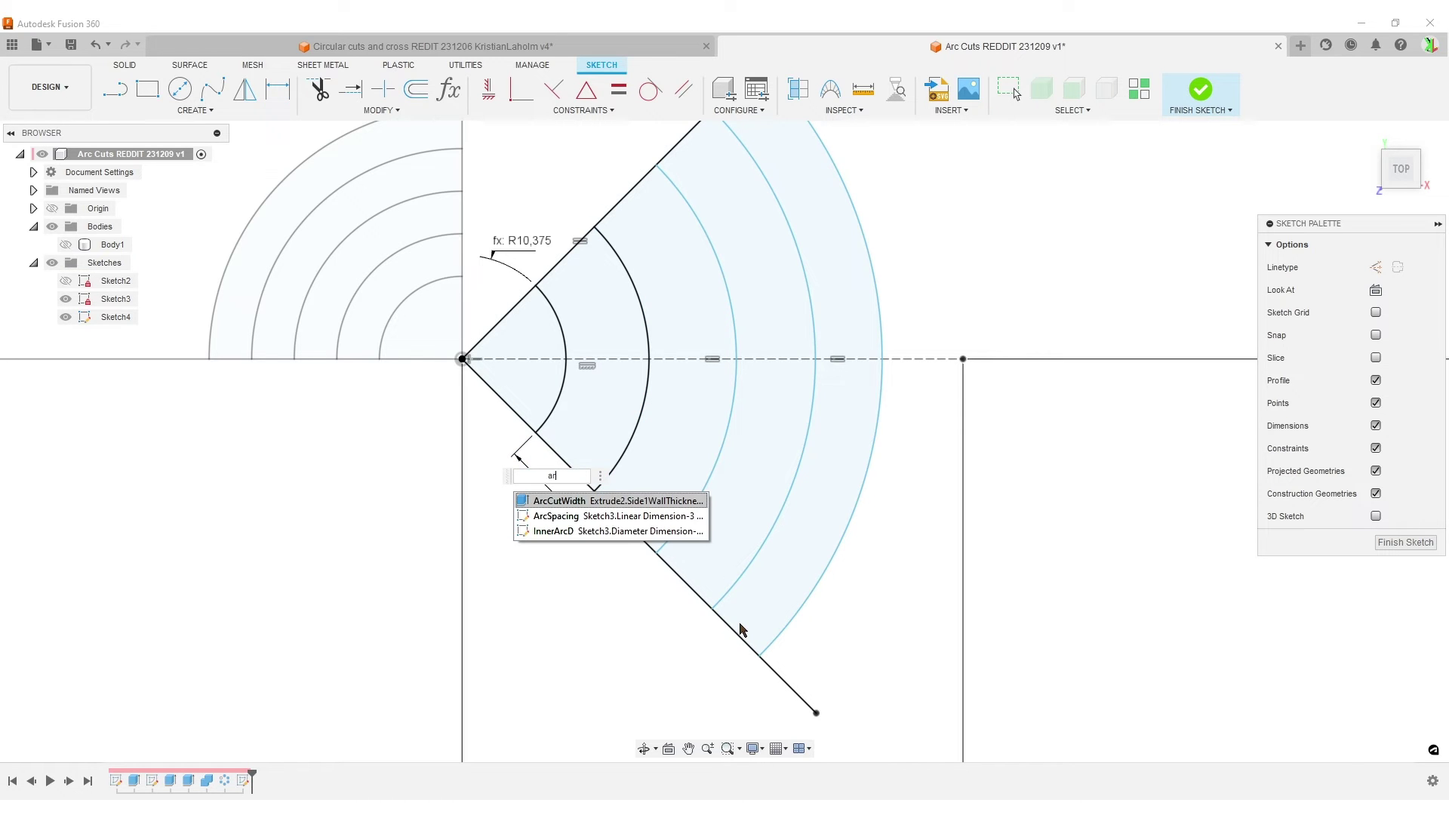
{"action": "key", "text": "Return"}
{"action": "key", "text": "Return"}
Dimension the gap between the second and third arcs' lower endpoints, linking it to the first arc-gap dimension.
{"action": "scroll", "coordinate": [653, 593], "scroll_direction": "up", "scroll_amount": 3}
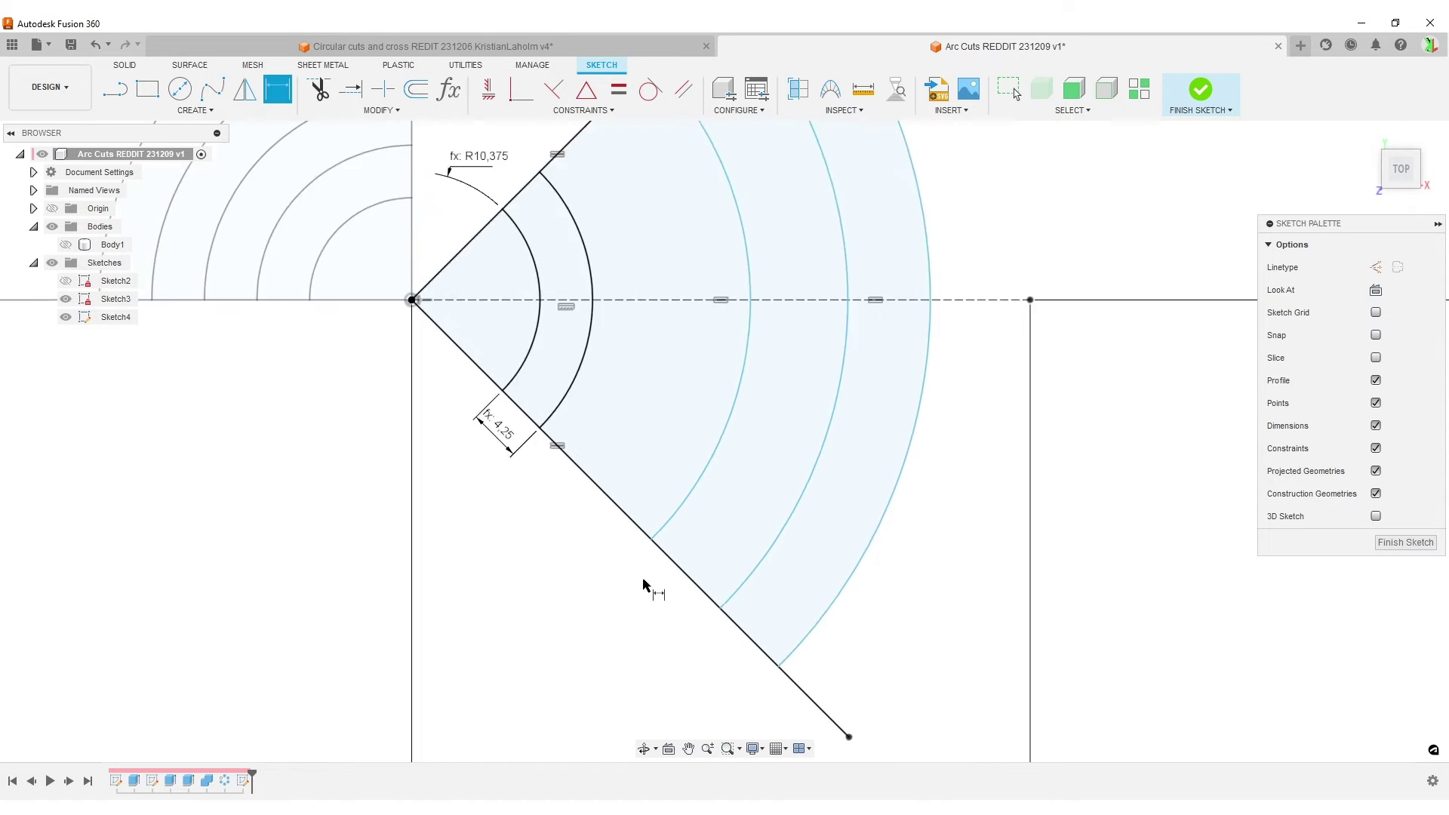
{"action": "left_click", "coordinate": [654, 536]}
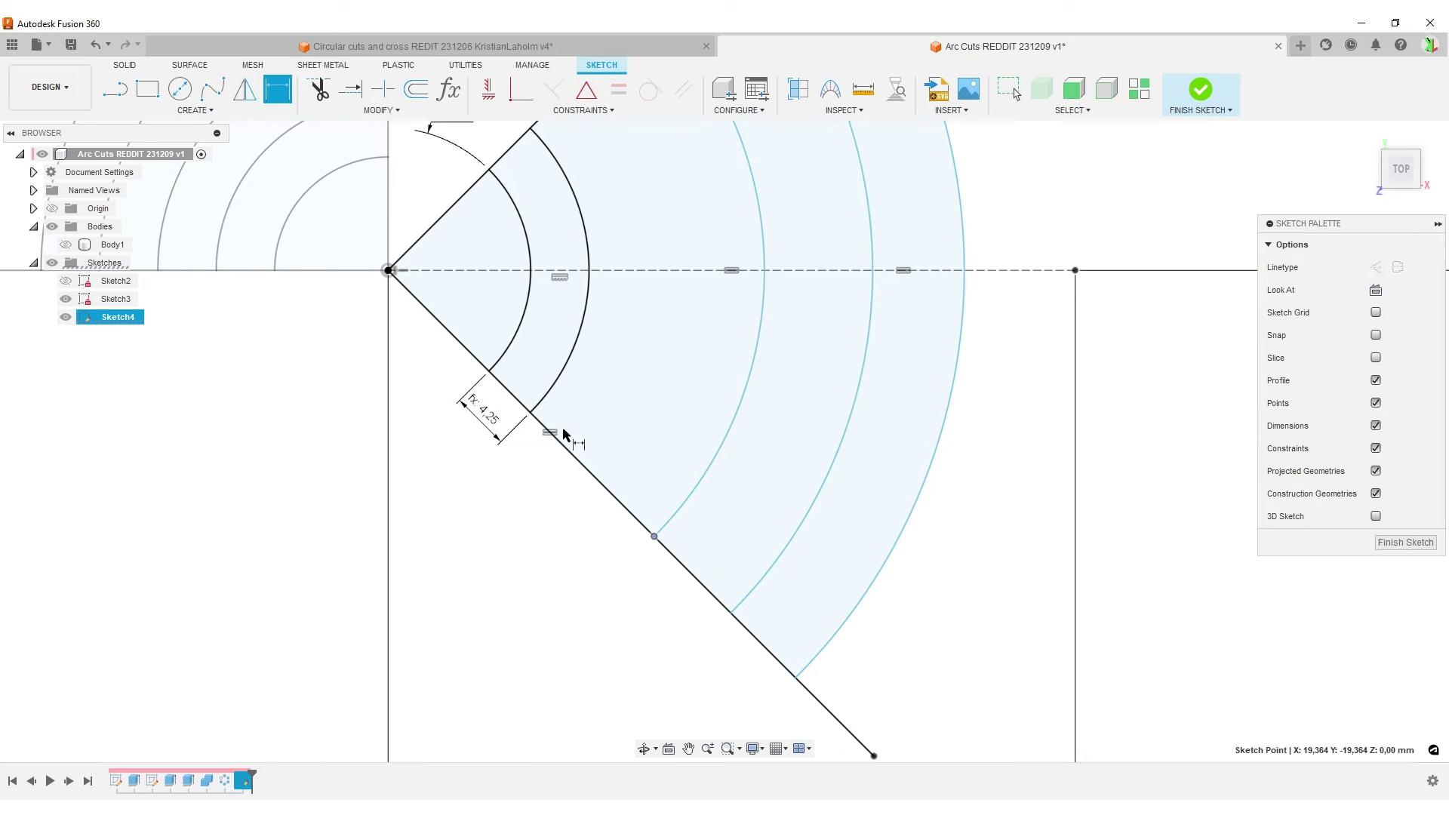
{"action": "left_click", "coordinate": [532, 414]}
{"action": "left_click", "coordinate": [549, 479]}
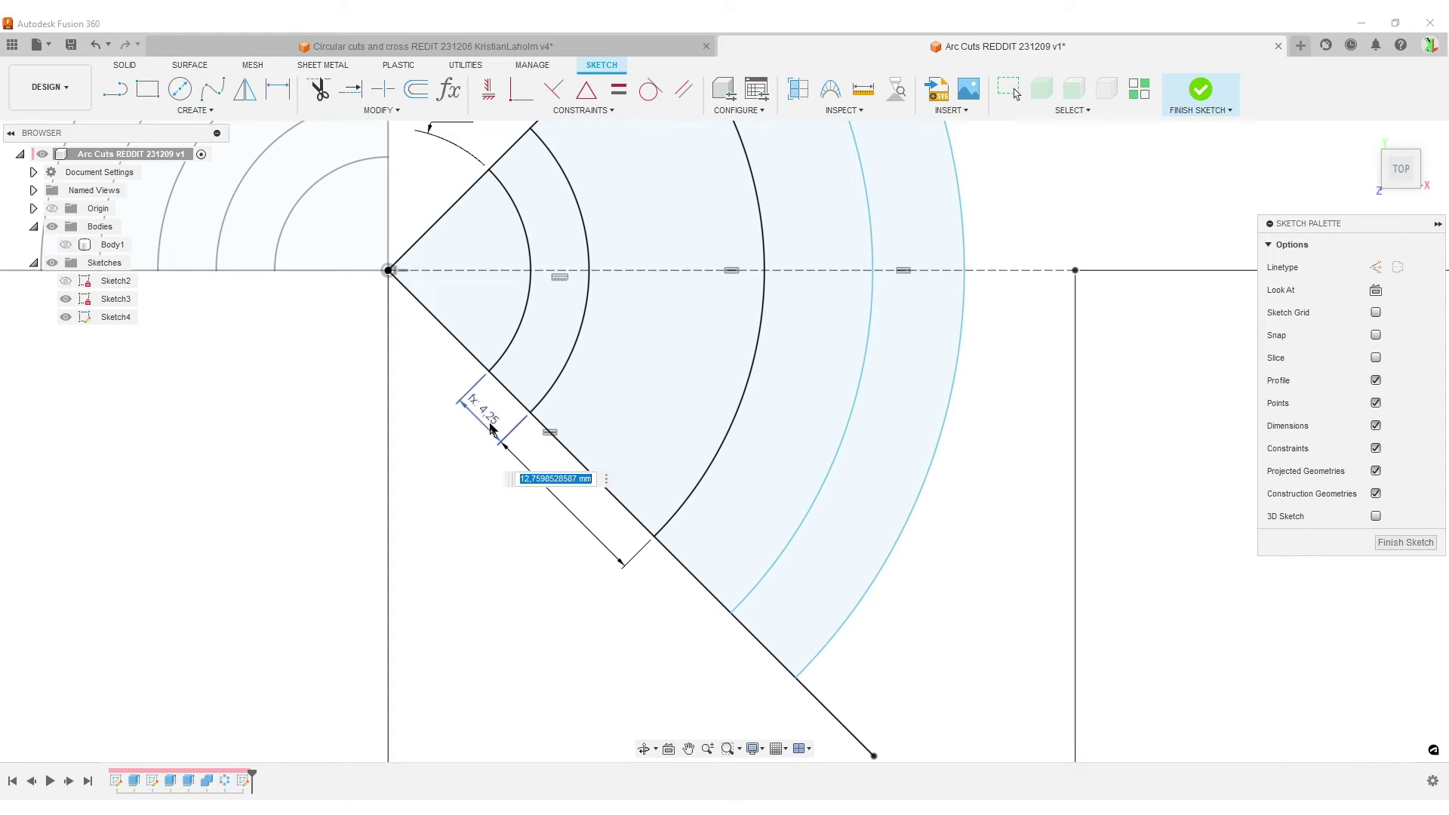
{"action": "type", "text": "d22"}
{"action": "key", "text": "Return"}
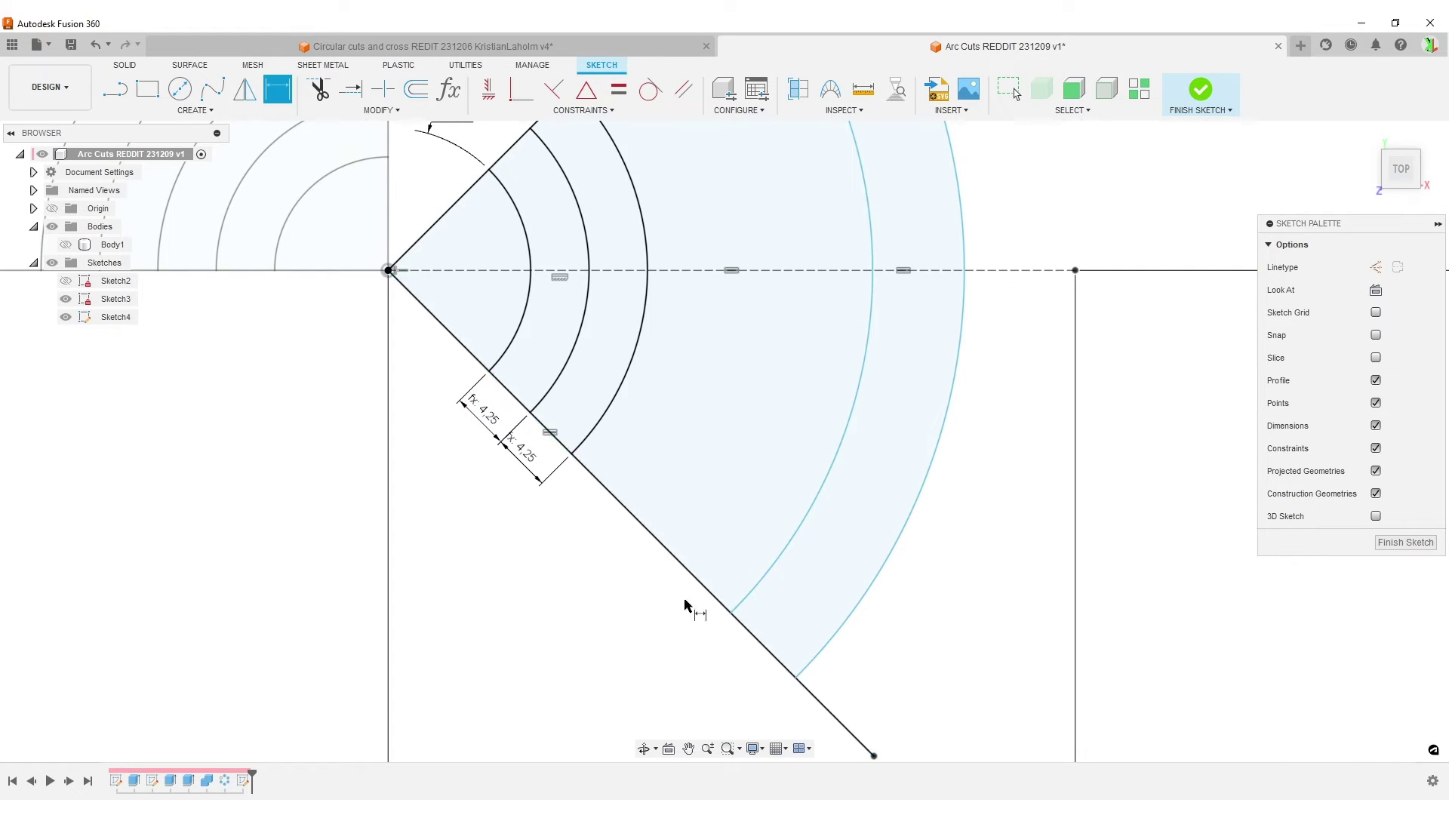
Dimension the gap between the third and fourth arcs' lower endpoints, linking it to the first arc-gap dimension.
{"action": "left_click", "coordinate": [731, 614]}
{"action": "left_click", "coordinate": [569, 455]}
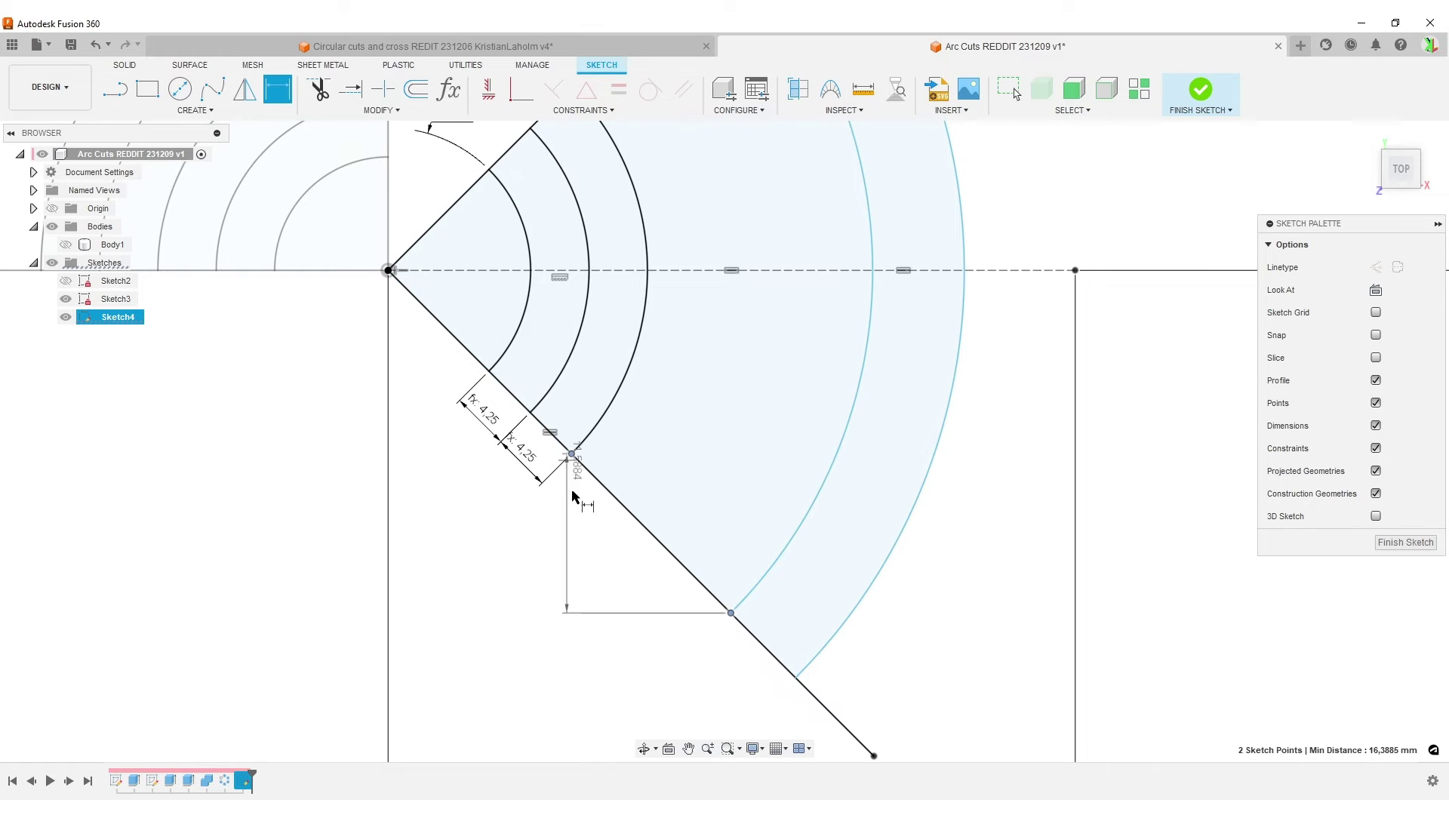
{"action": "left_click", "coordinate": [575, 507]}
{"action": "type", "text": "d22"}
{"action": "key", "text": "Return"}
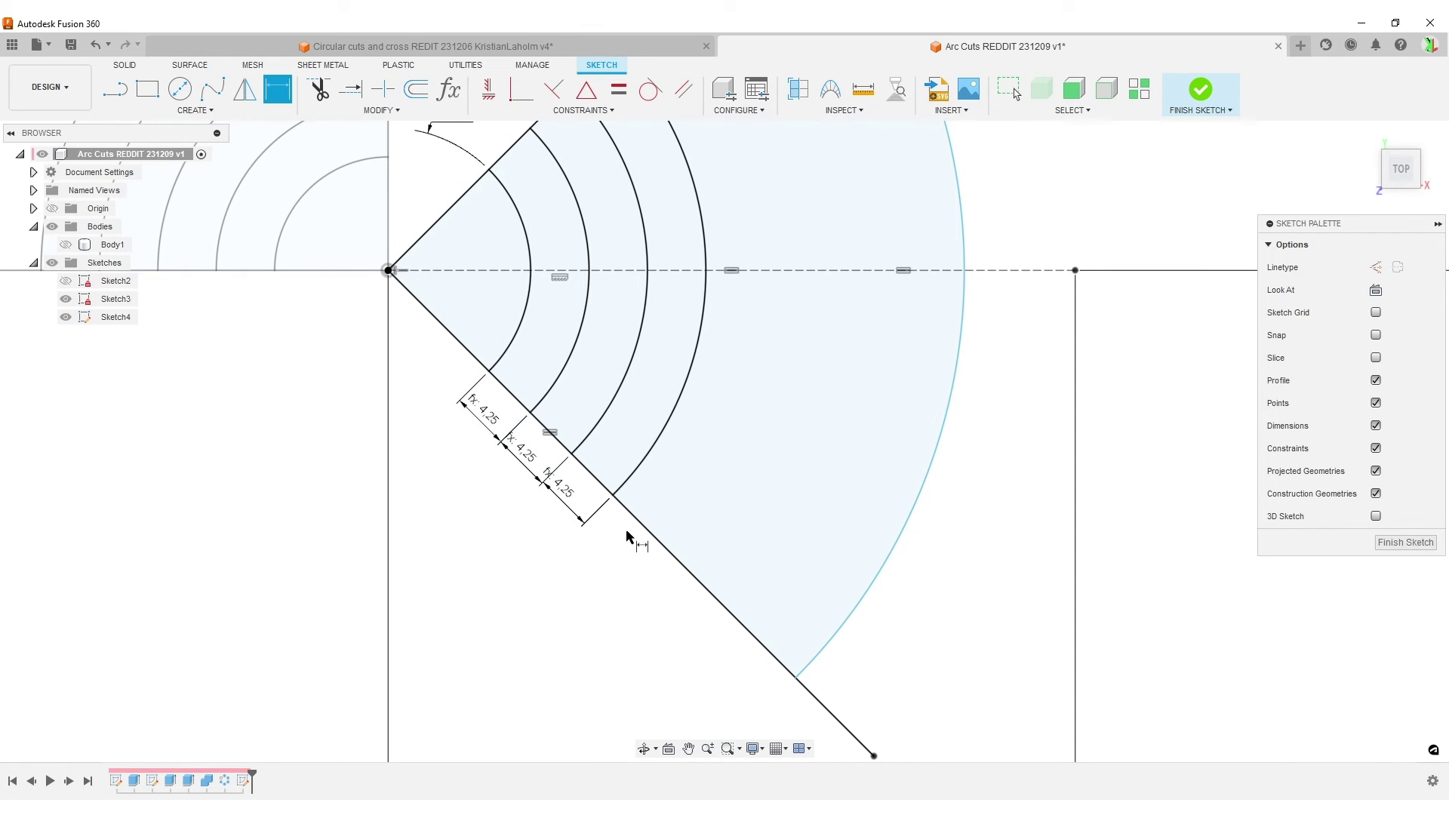
Dimension the outermost arc's gap from the fourth arc, linking it to the first arc-gap dimension, and finish the sketch.
{"action": "left_click", "coordinate": [795, 677]}
{"action": "left_click", "coordinate": [613, 495]}
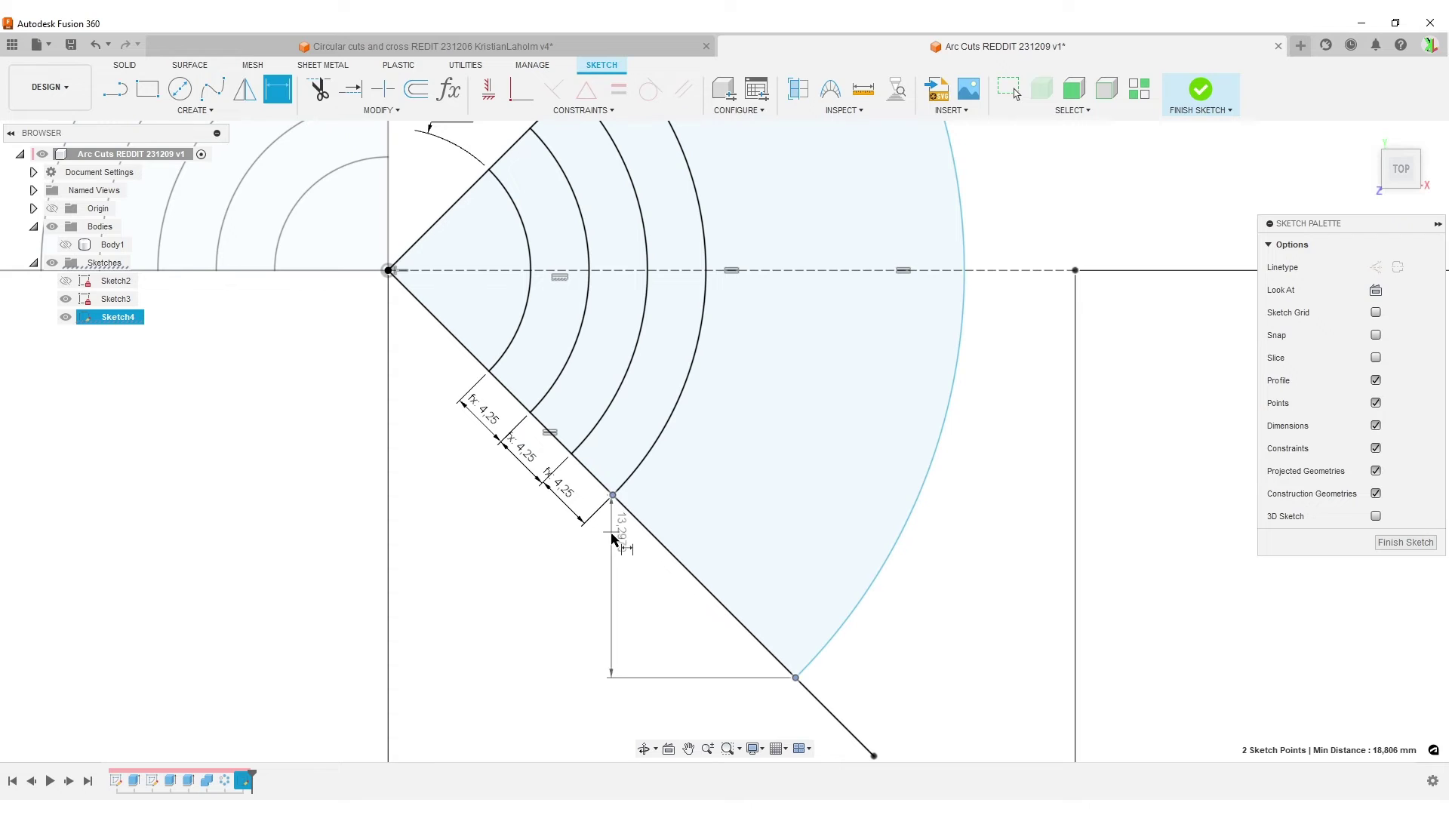
{"action": "left_click", "coordinate": [647, 583]}
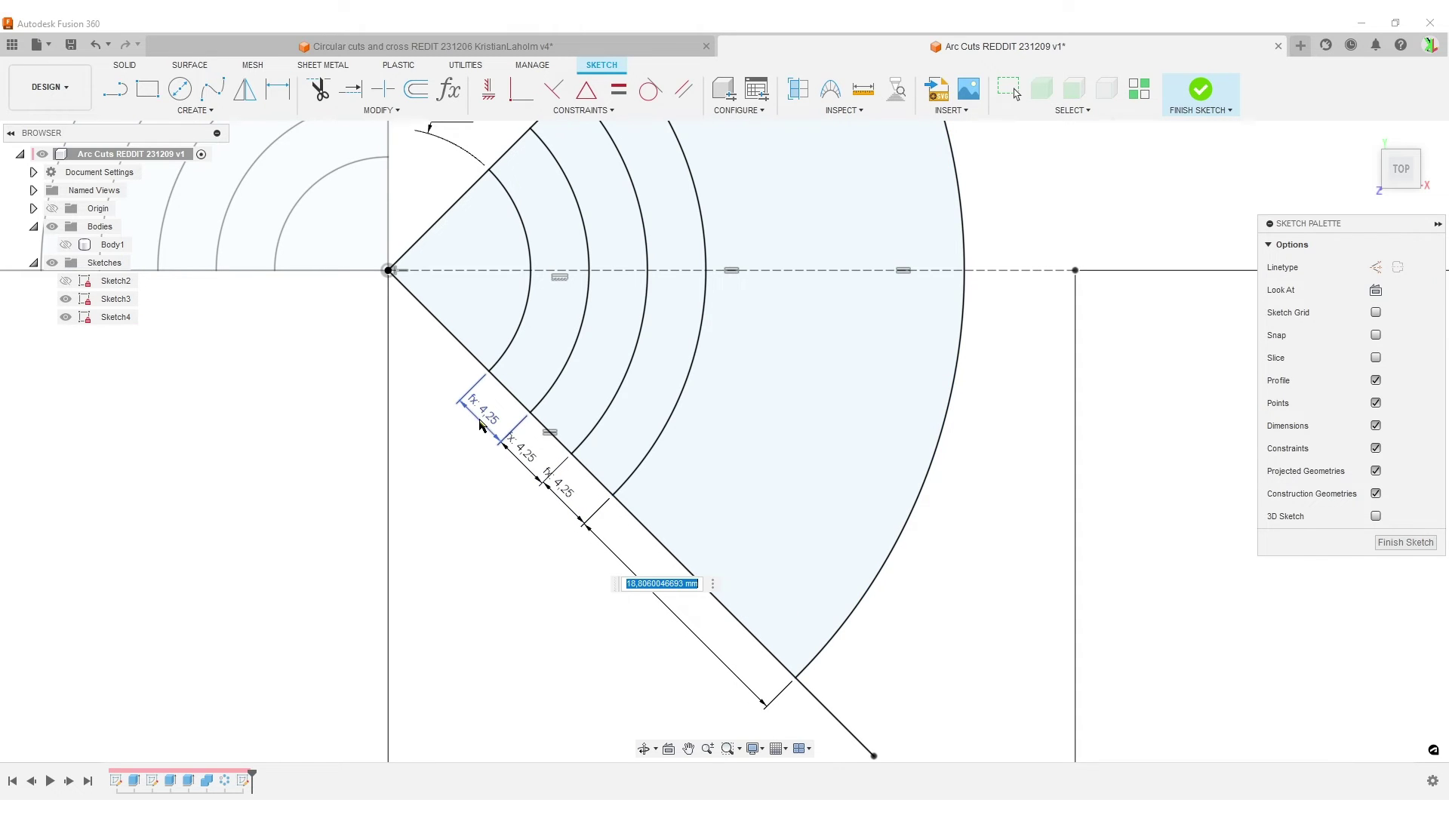
{"action": "type", "text": "d22"}
{"action": "key", "text": "Return"}
{"action": "scroll", "coordinate": [492, 582], "scroll_direction": "down", "scroll_amount": 2}
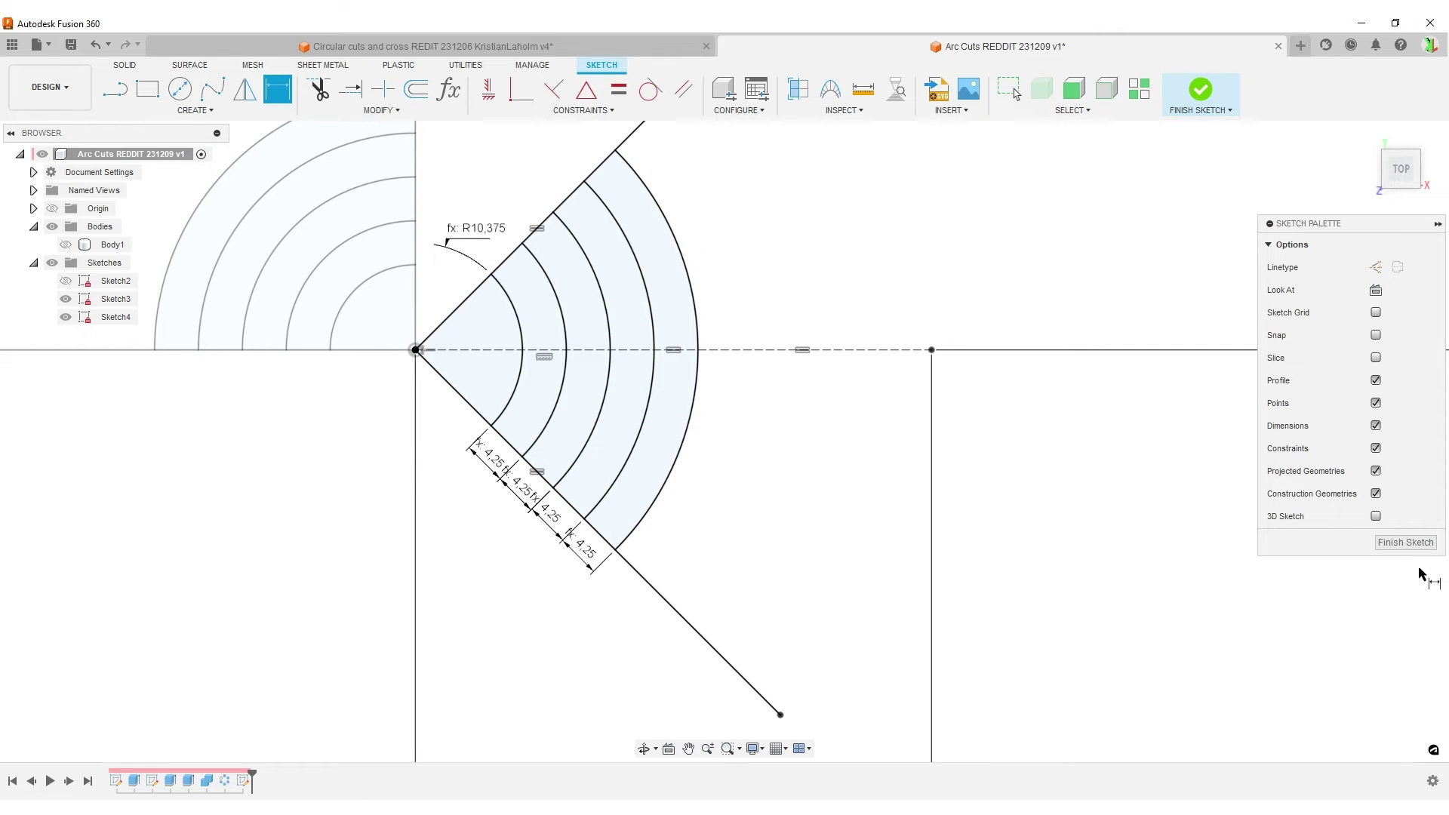
{"action": "left_click", "coordinate": [1408, 543]}
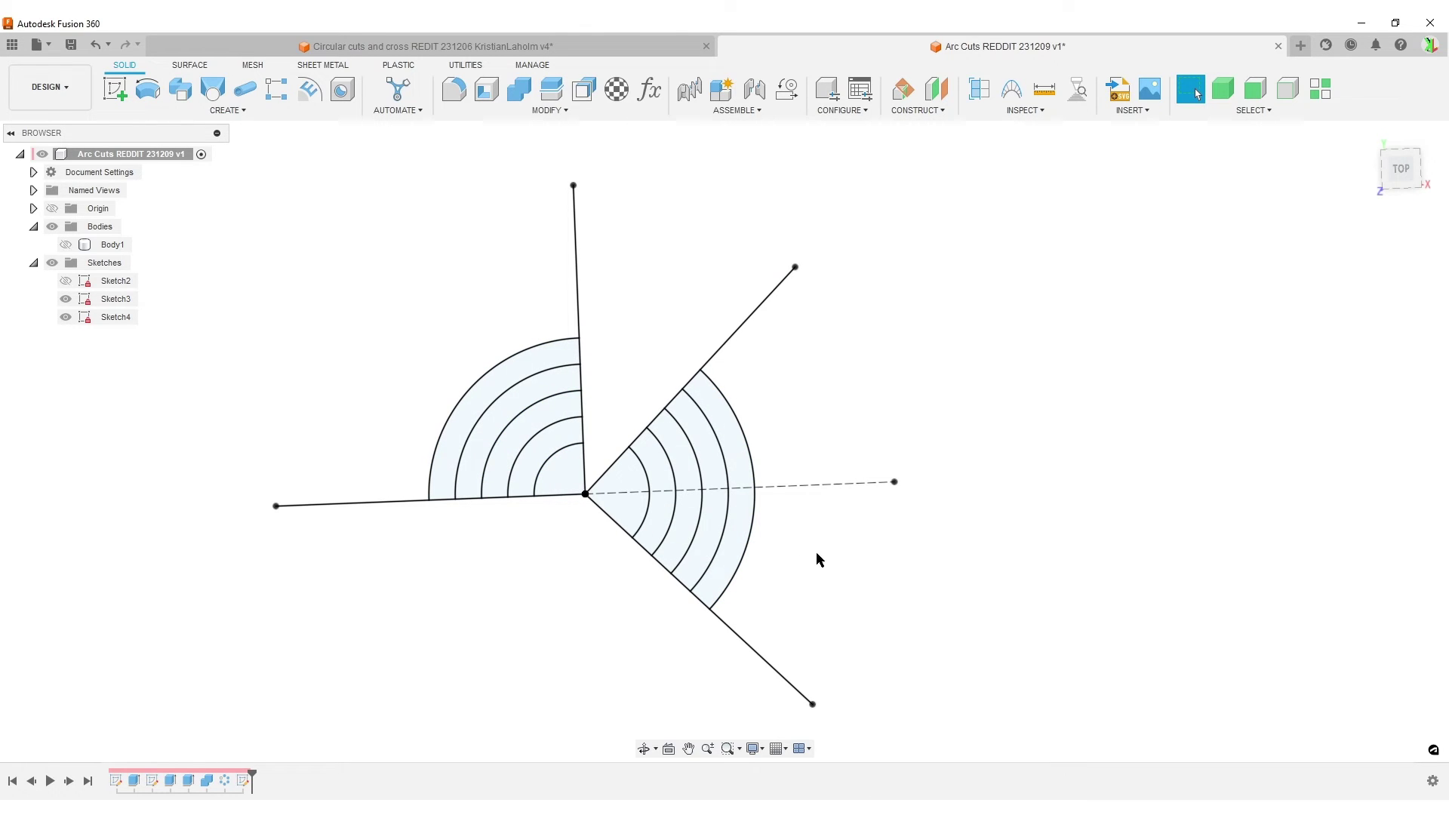
Edit Sketch4, turn off its profile display, and finish the sketch.
{"action": "left_click", "coordinate": [73, 299]}
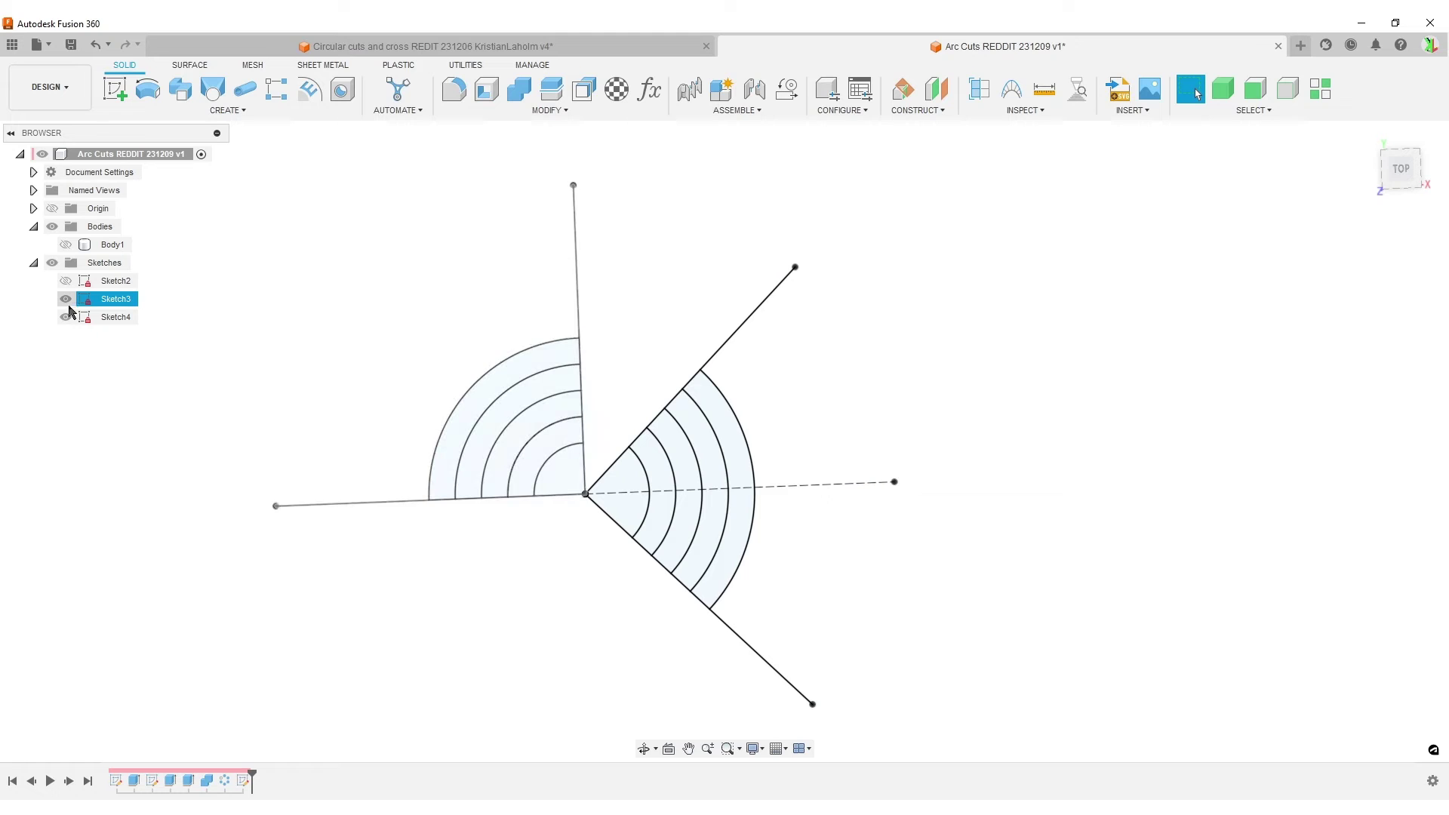
{"action": "key", "text": "Escape"}
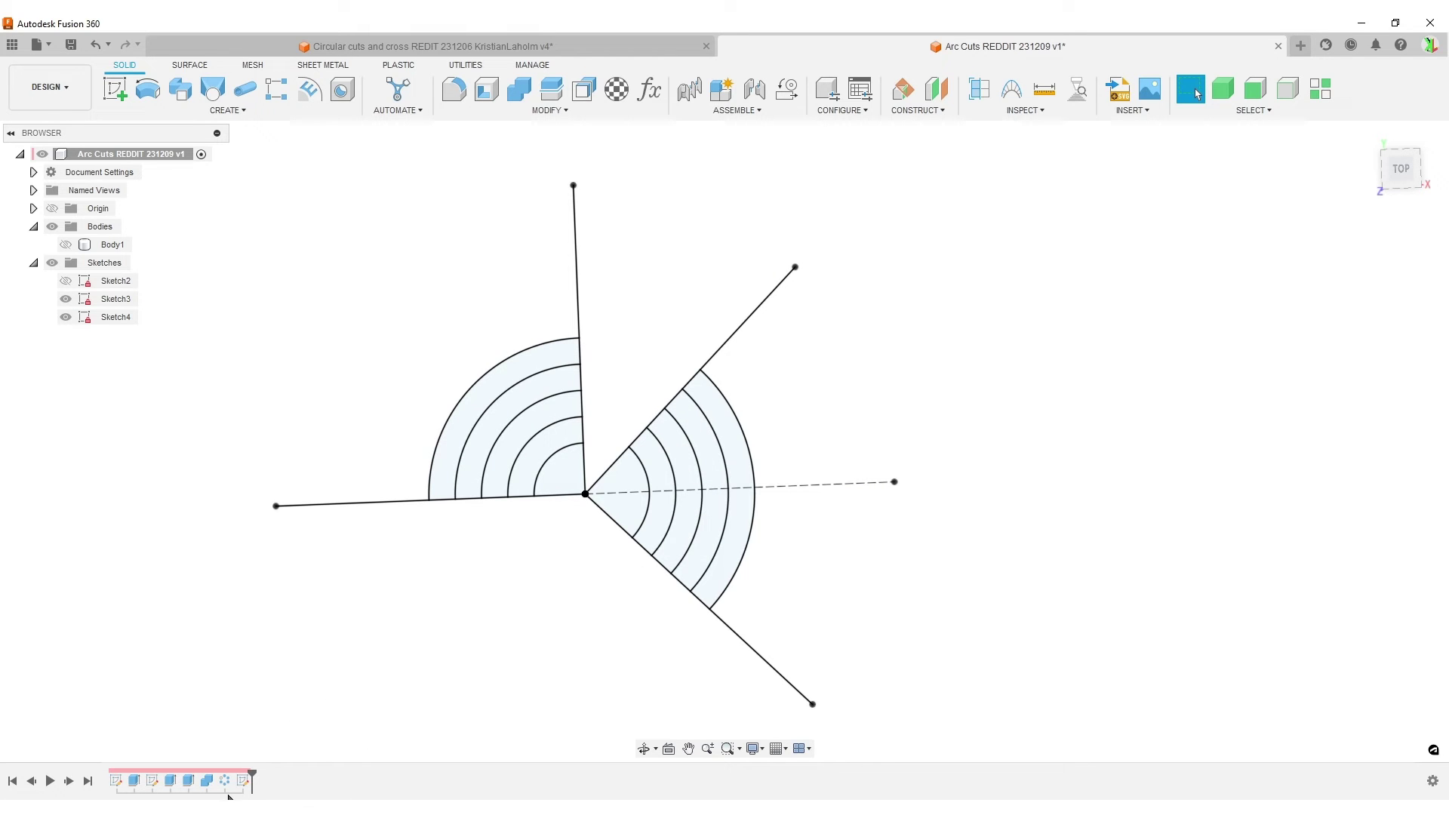
{"action": "double_click", "coordinate": [242, 782]}
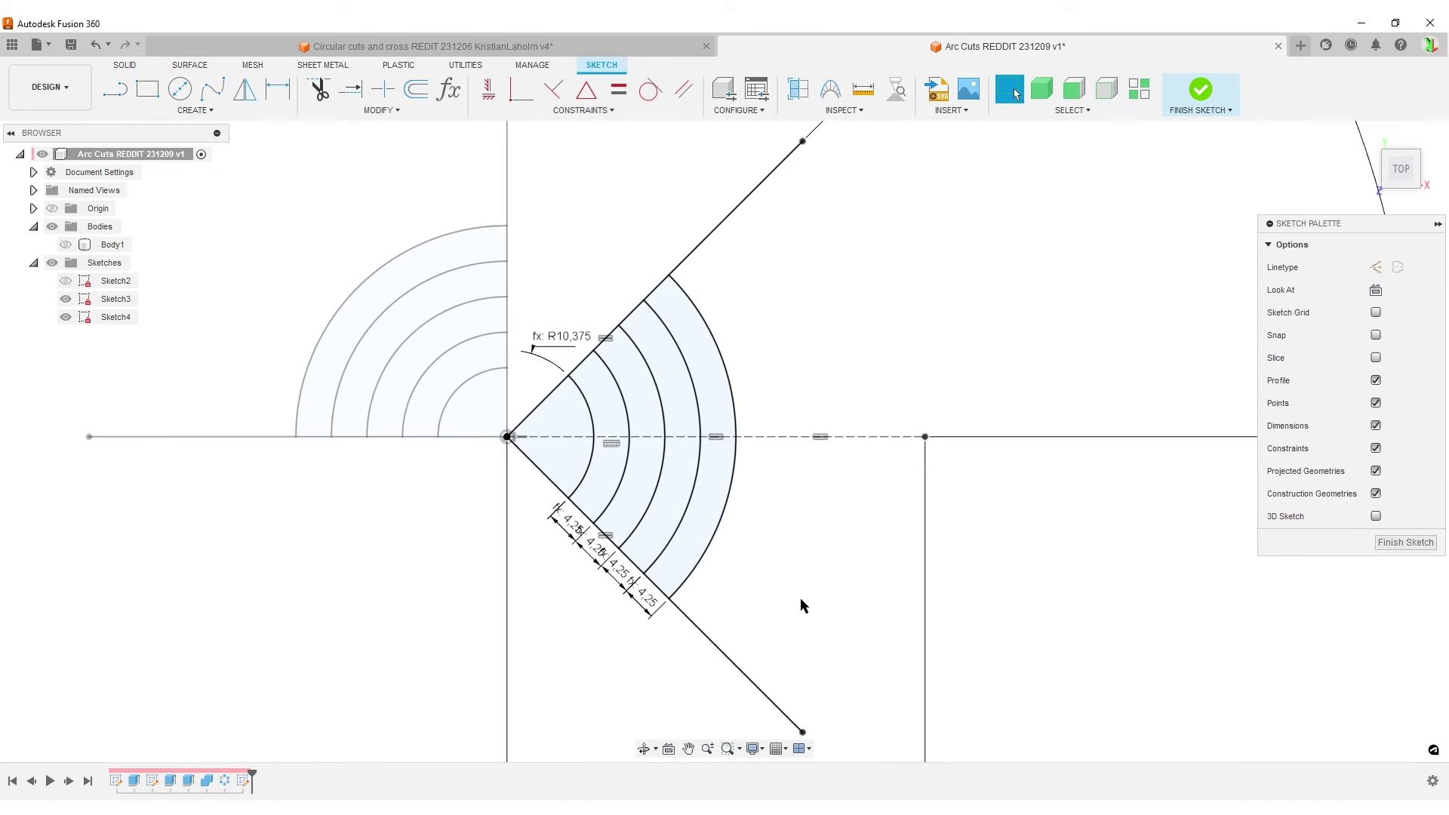
{"action": "scroll", "coordinate": [797, 540], "scroll_direction": "down", "scroll_amount": 2}
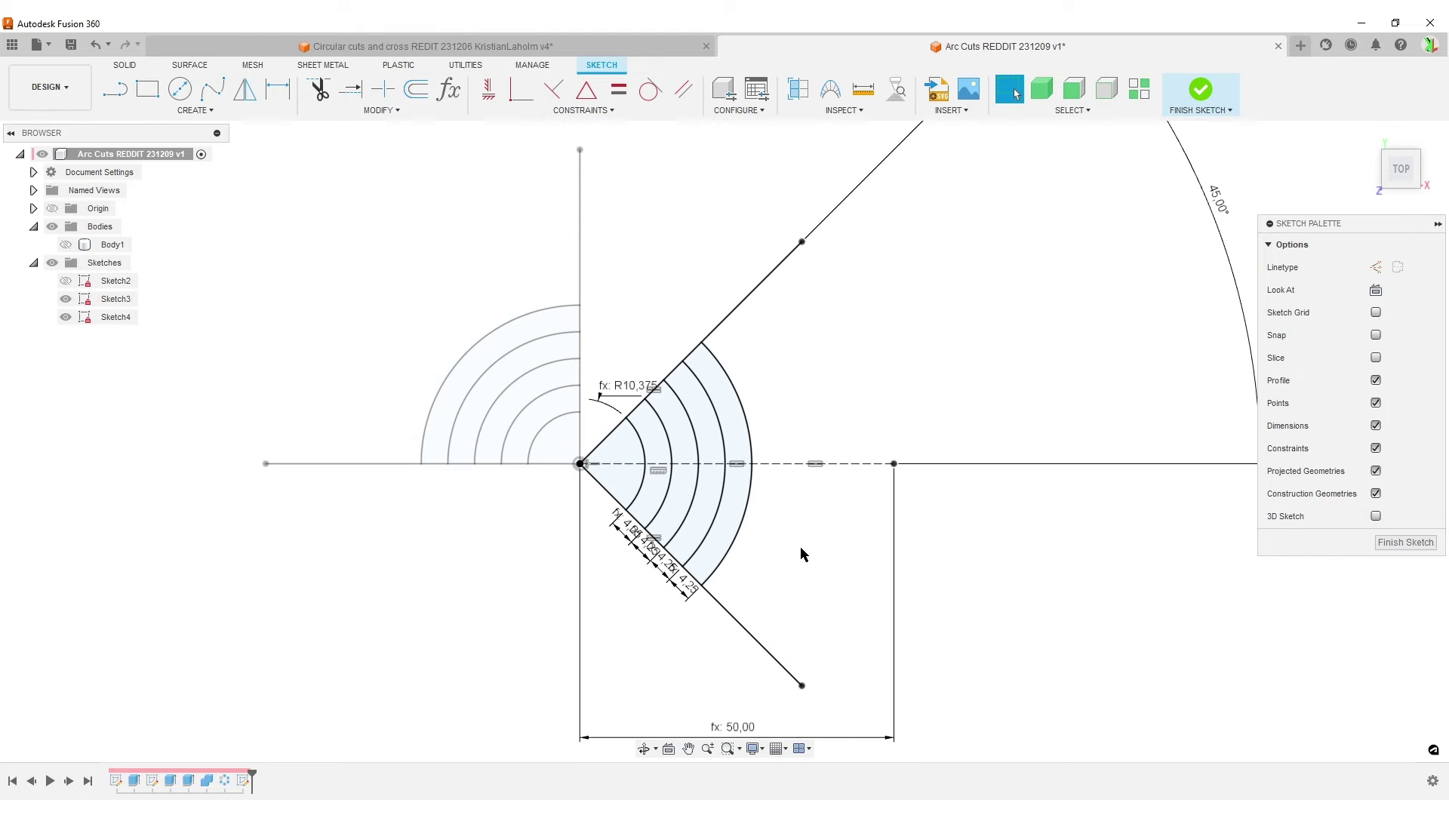
{"action": "scroll", "coordinate": [800, 546], "scroll_direction": "up", "scroll_amount": 2}
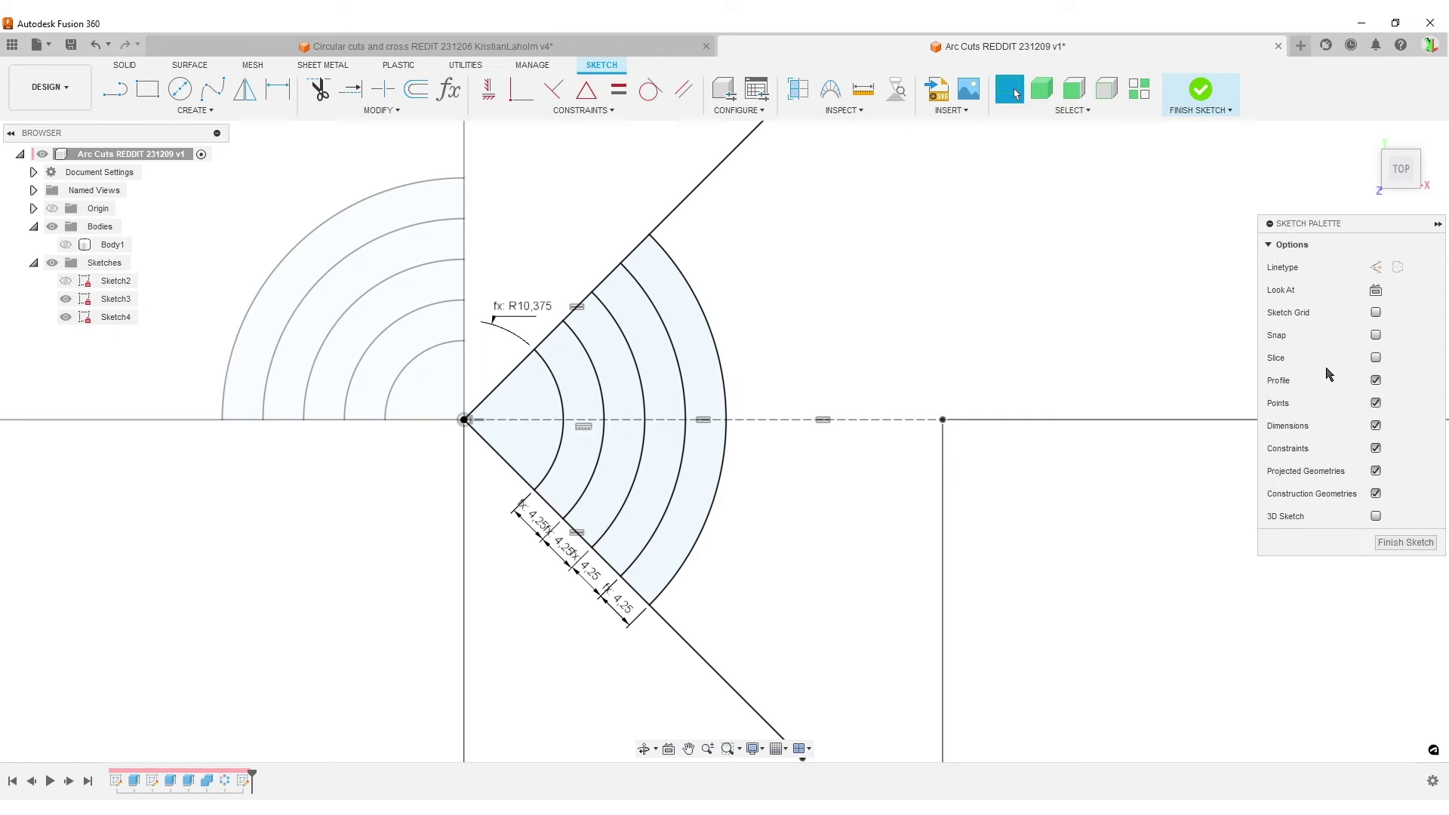
{"action": "left_click", "coordinate": [1376, 381]}
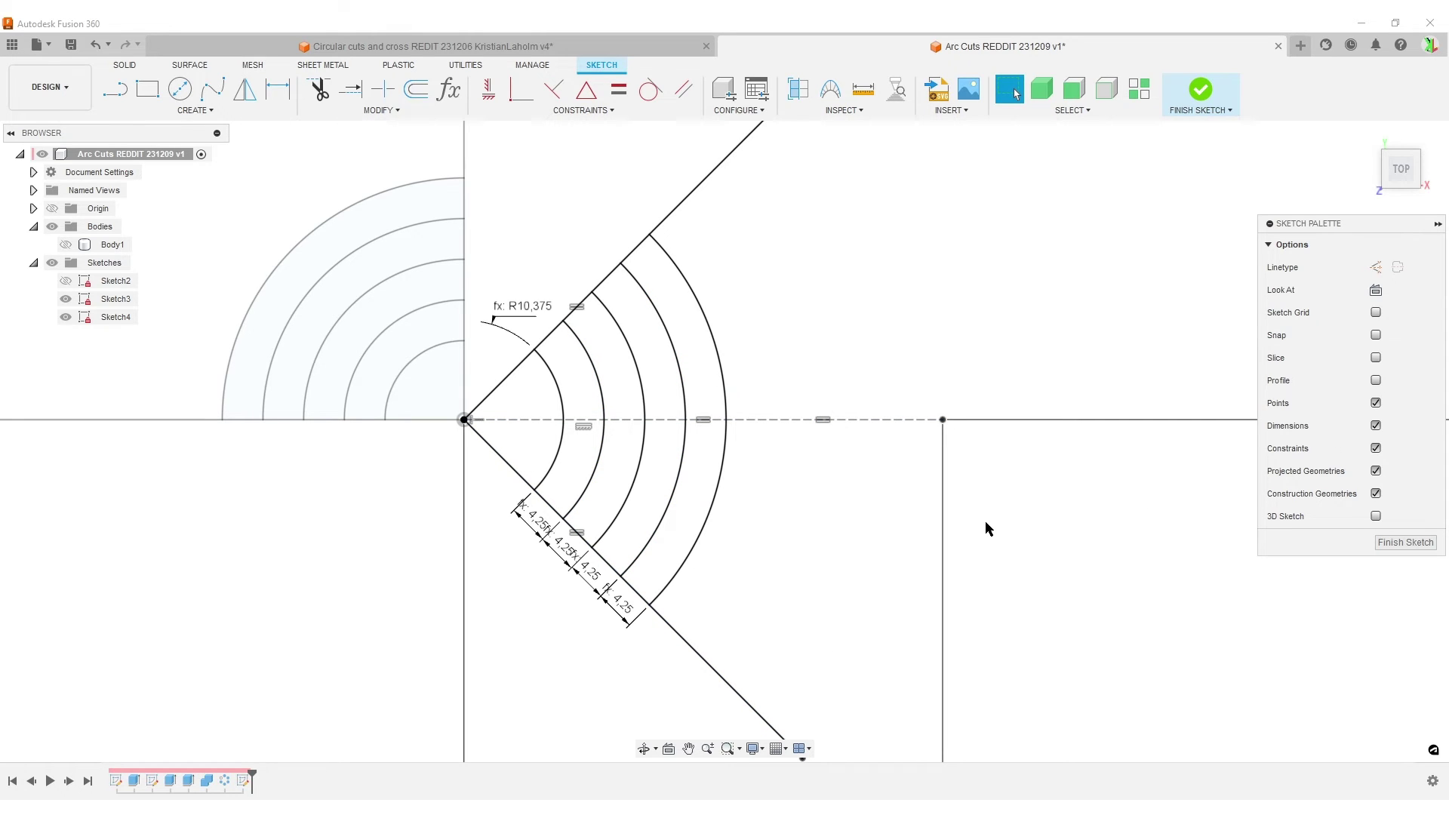
{"action": "left_click", "coordinate": [1406, 542]}
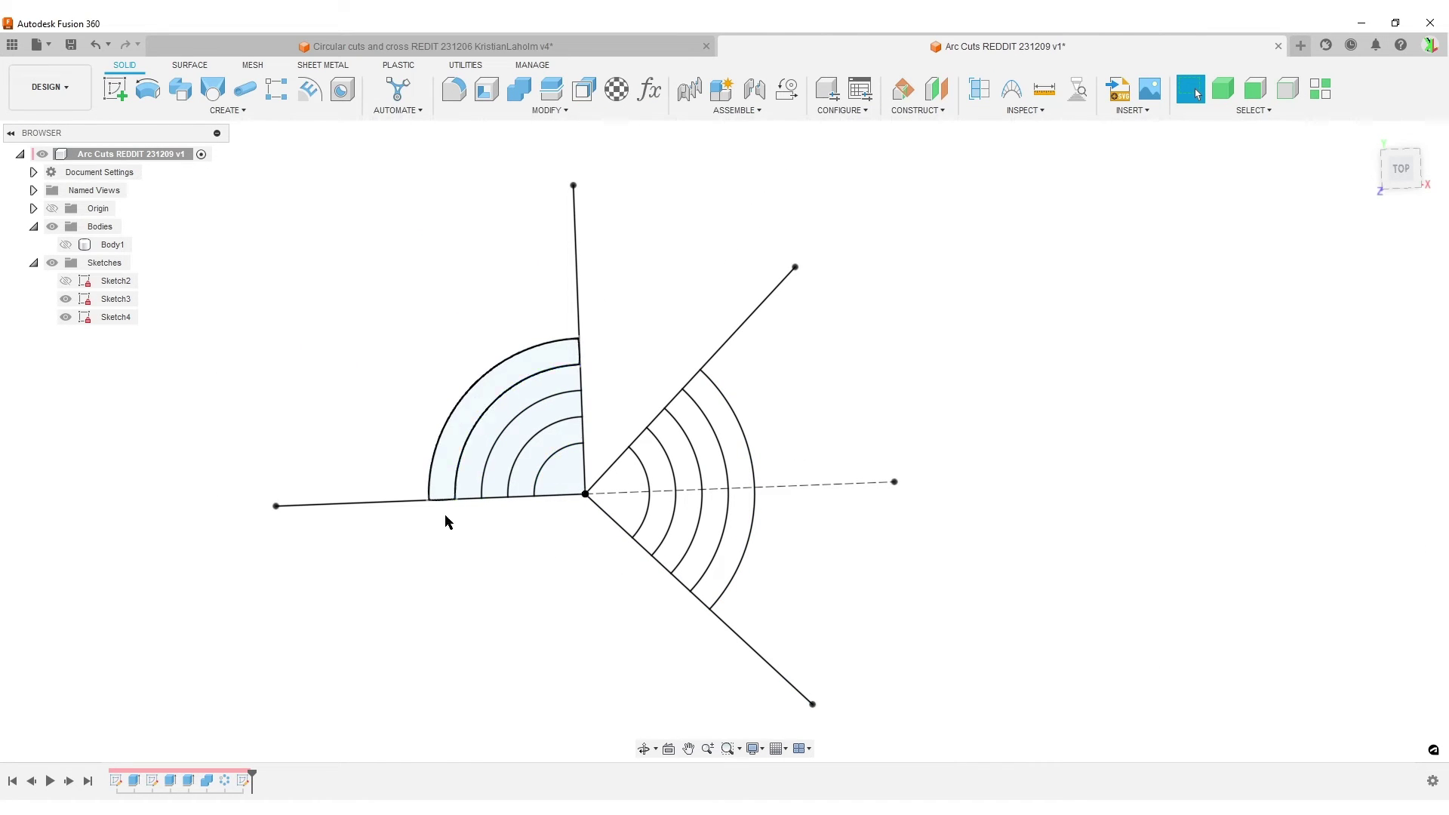
Edit Sketch3, turn off its profile display, and finish the sketch.
{"action": "double_click", "coordinate": [152, 781]}
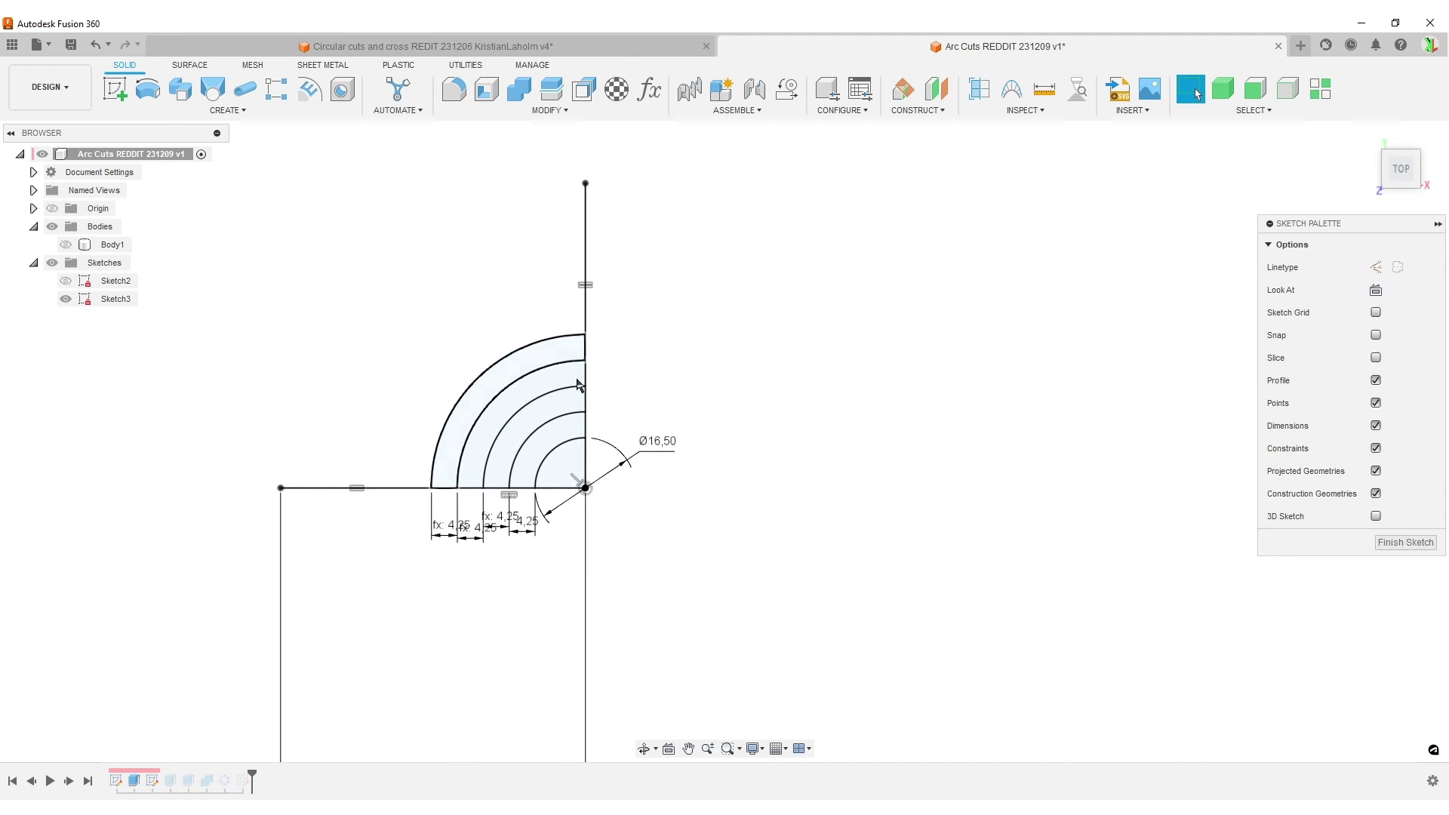
{"action": "left_click", "coordinate": [1379, 380]}
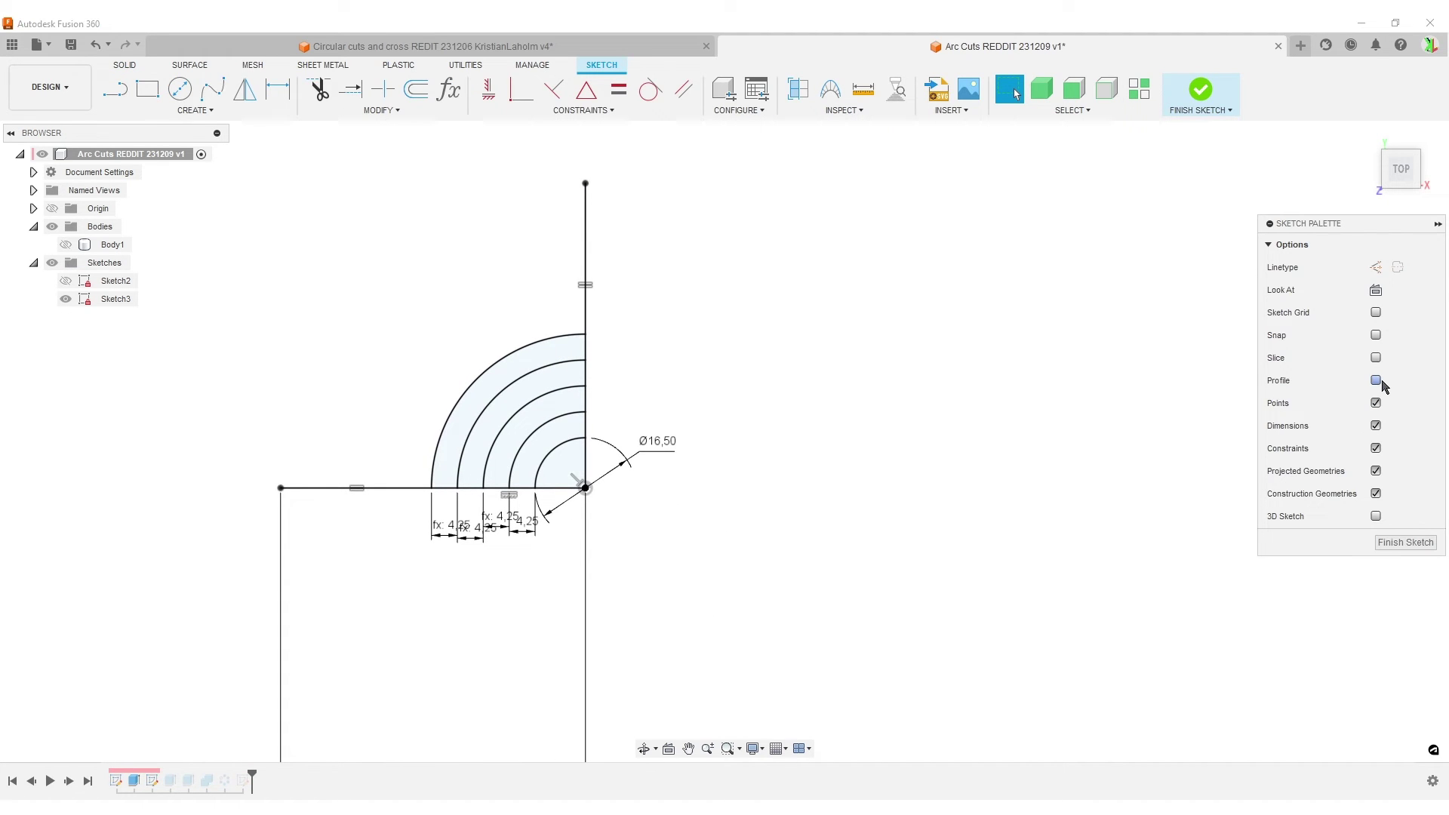
{"action": "left_click", "coordinate": [1408, 543]}
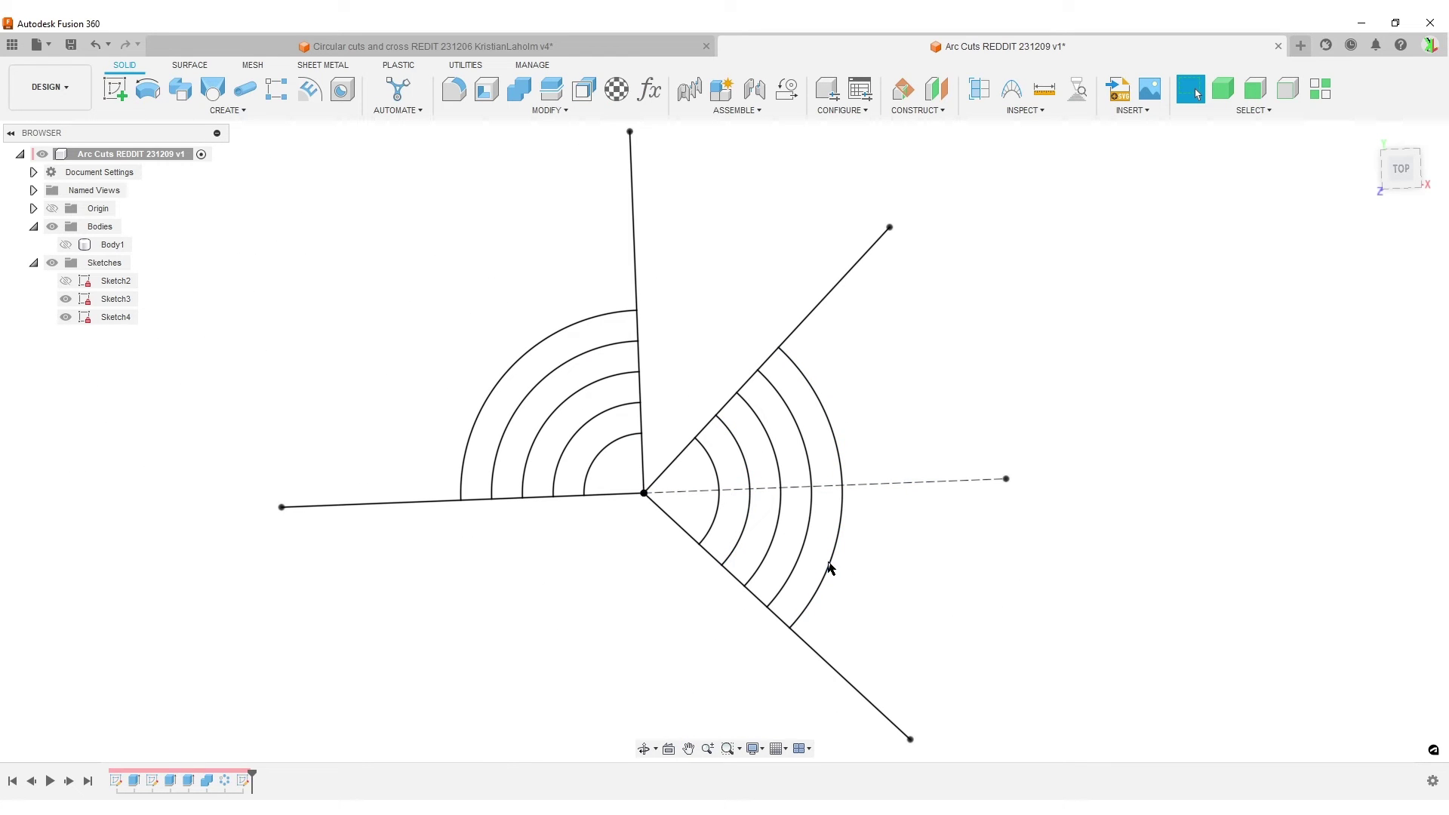
Start a thin extrude and select all five Sketch4 arcs as its profiles.
{"action": "scroll", "coordinate": [521, 712], "scroll_direction": "up", "scroll_amount": 3}
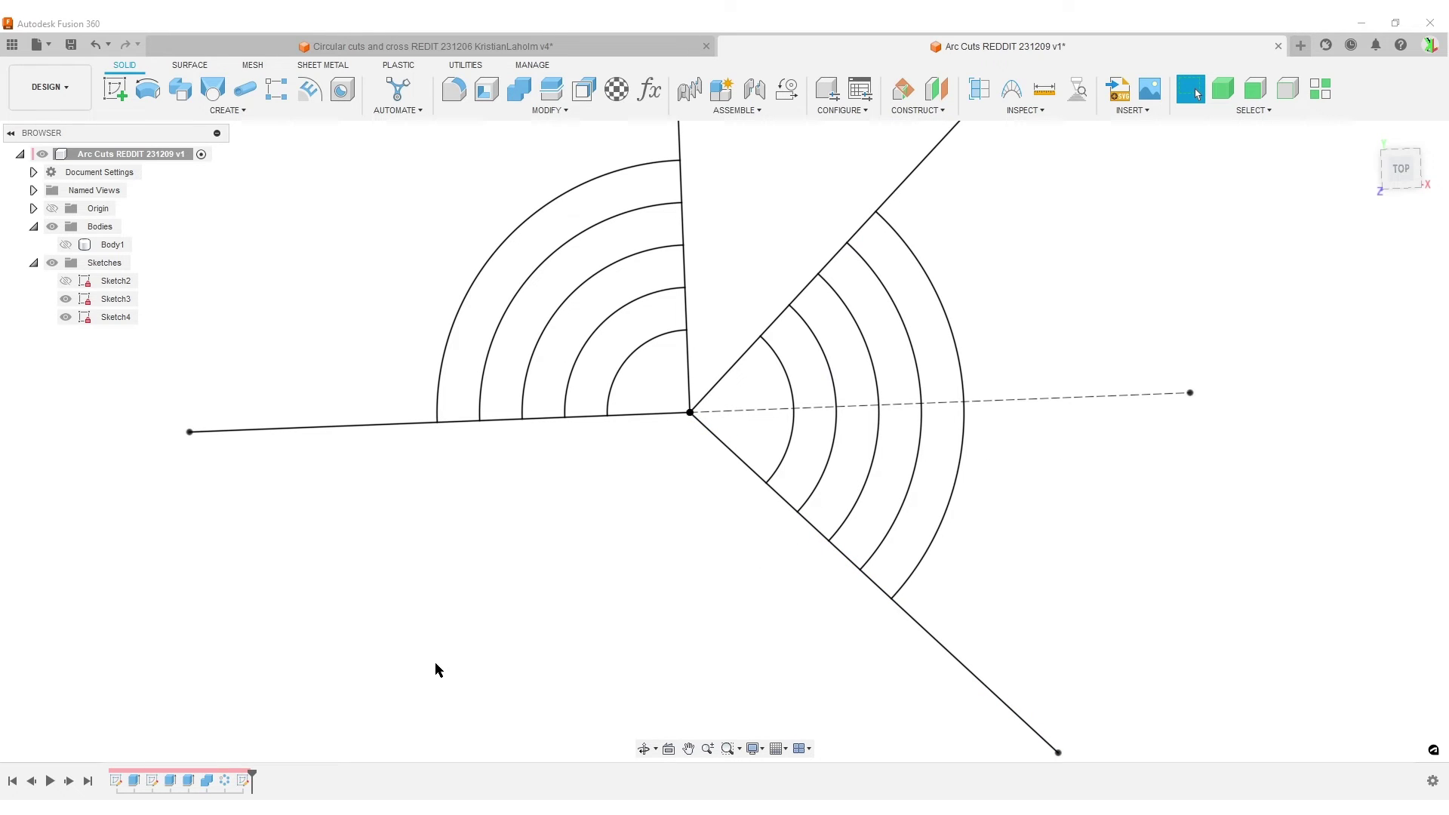
{"action": "key", "text": "e"}
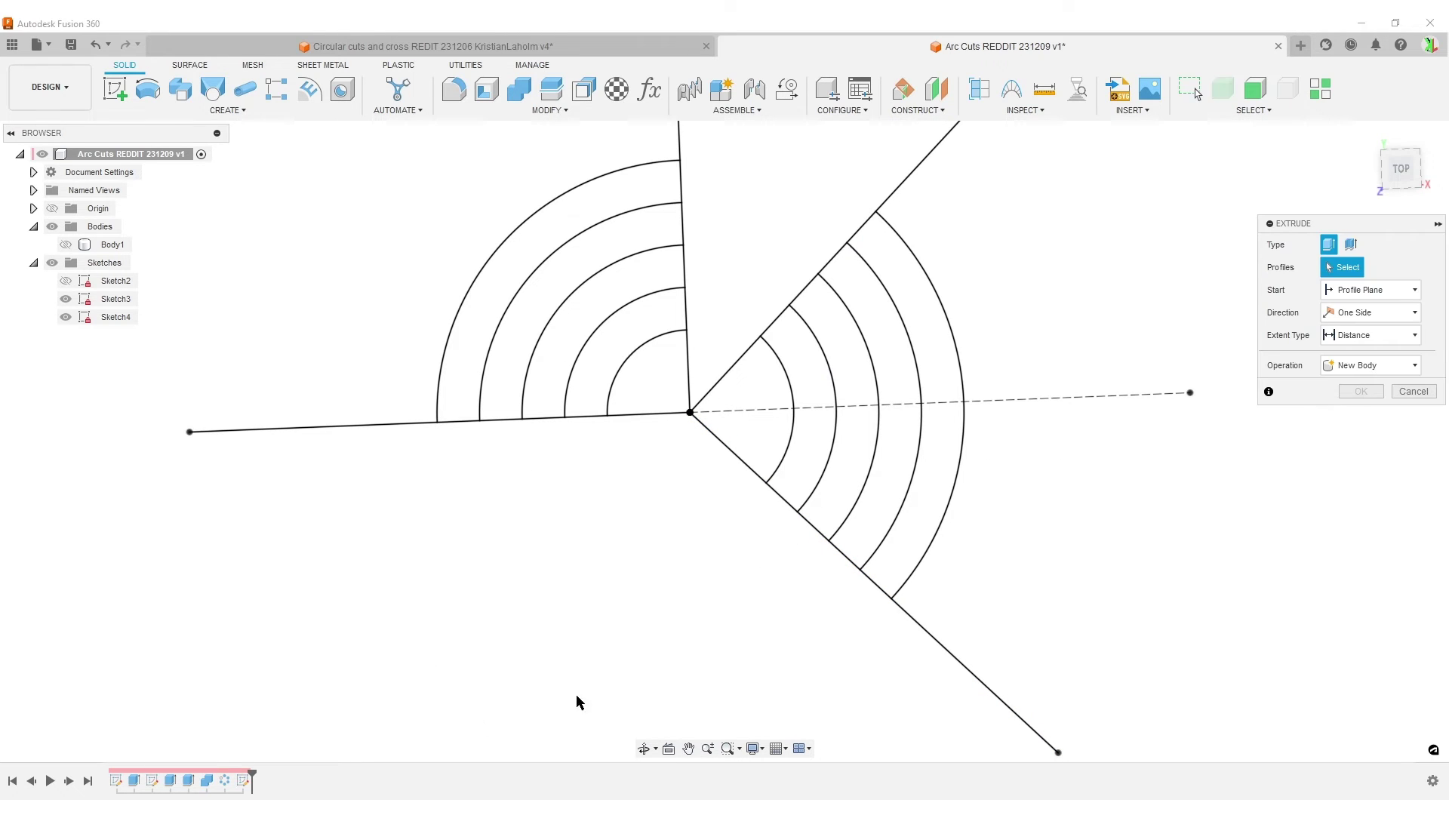
{"action": "left_click", "coordinate": [1352, 249]}
{"action": "left_click", "coordinate": [943, 452]}
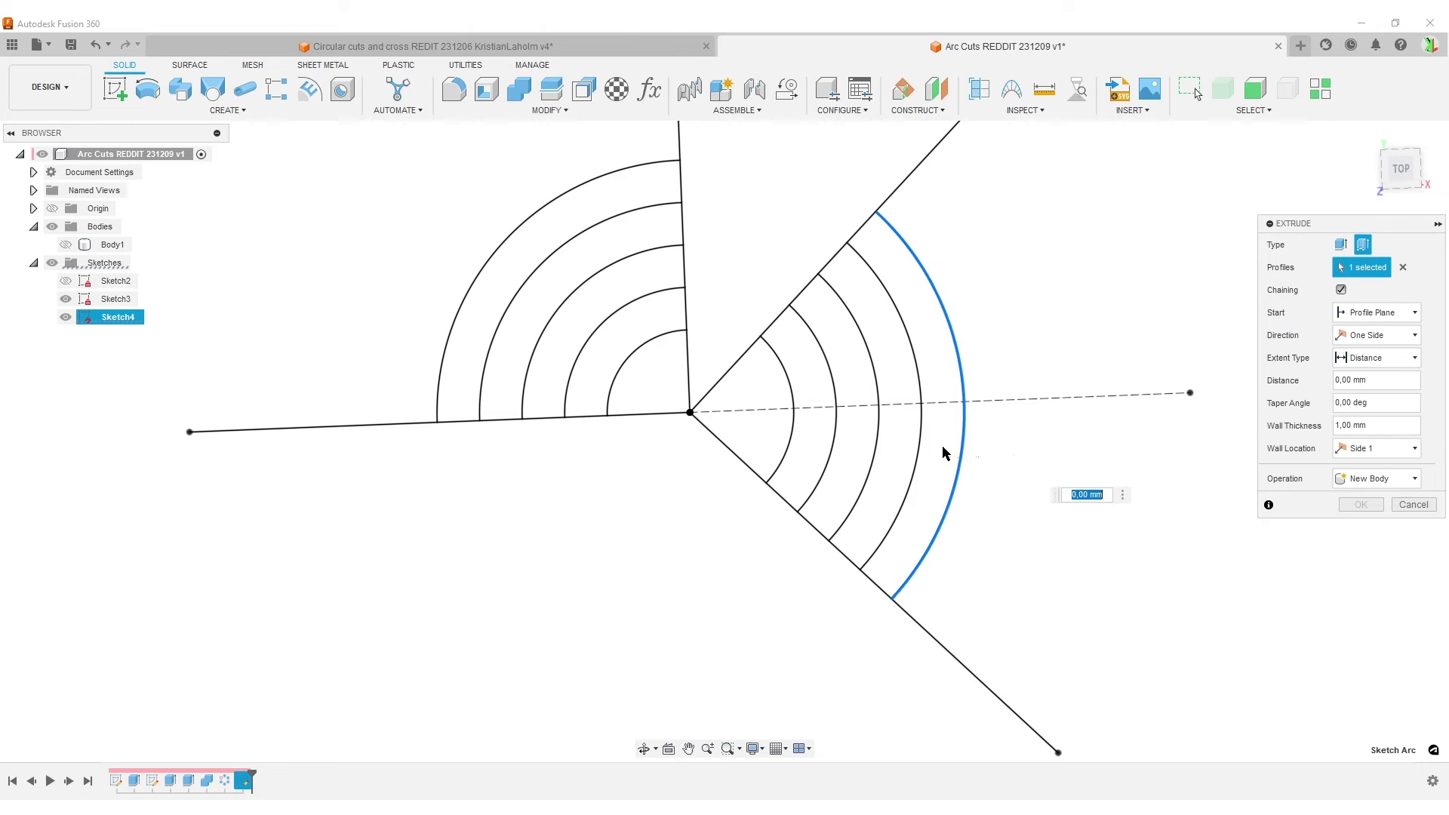
{"action": "left_click", "coordinate": [920, 443]}
{"action": "left_click", "coordinate": [878, 438]}
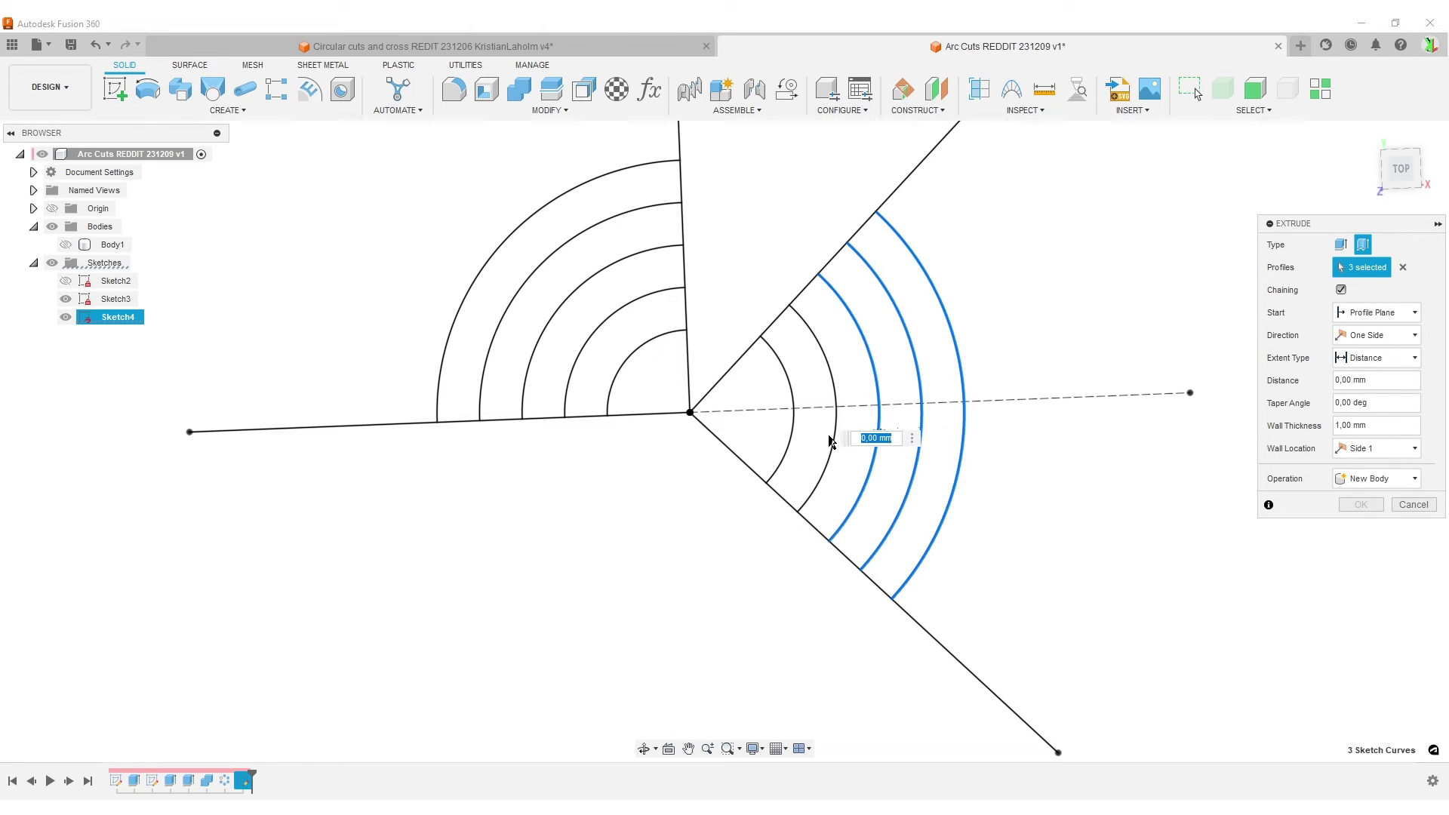
{"action": "left_click", "coordinate": [830, 441]}
{"action": "left_click", "coordinate": [793, 420]}
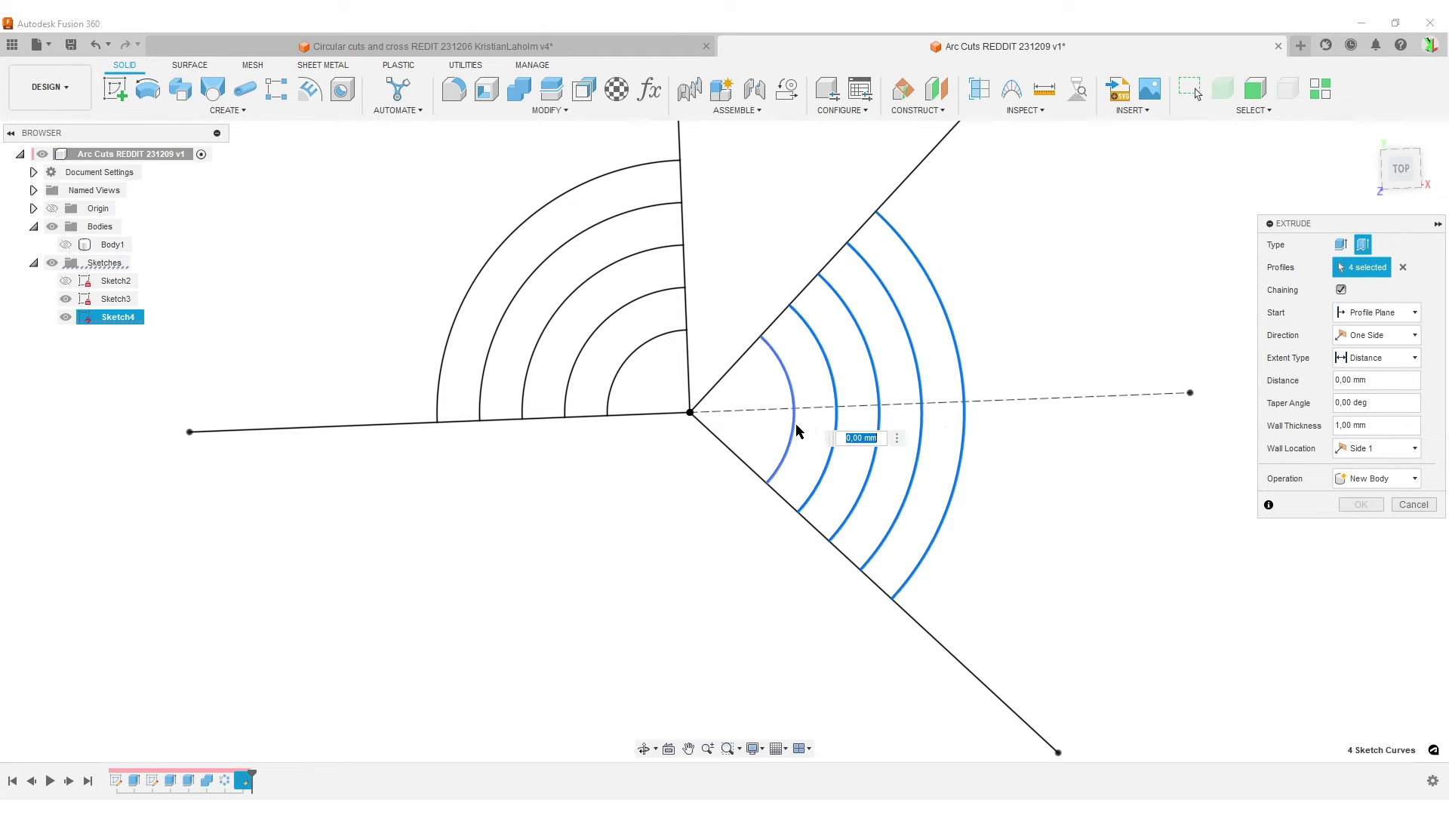
Set the extrusion's extent to the top face of Body1, showing the body to pick the face and hiding it again.
{"action": "left_click", "coordinate": [1367, 359]}
{"action": "left_click", "coordinate": [1362, 381]}
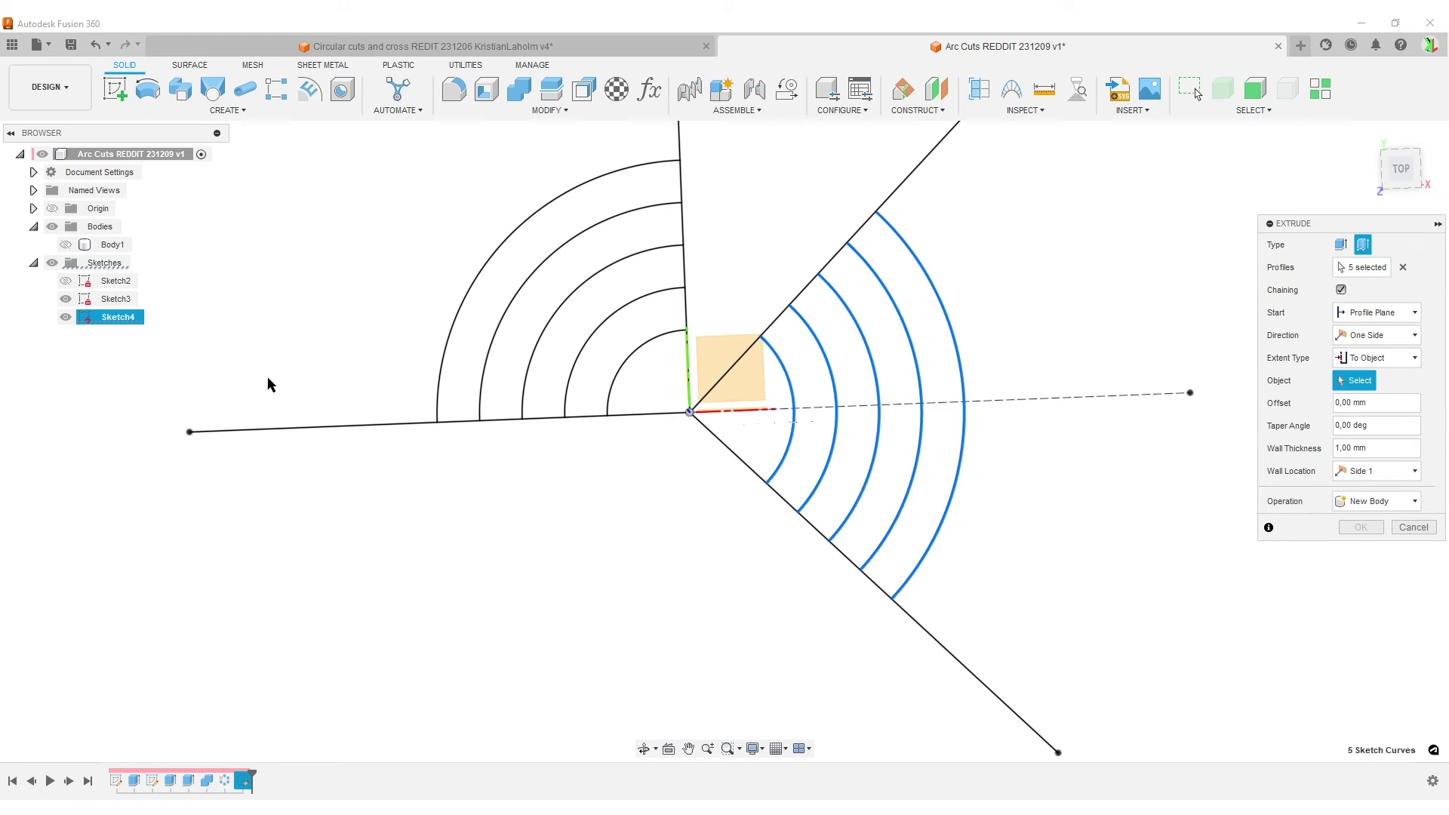
{"action": "left_click", "coordinate": [92, 245]}
{"action": "middle_click_drag", "start_coordinate": [285, 531], "coordinate": [894, 234], "text": "shift"}
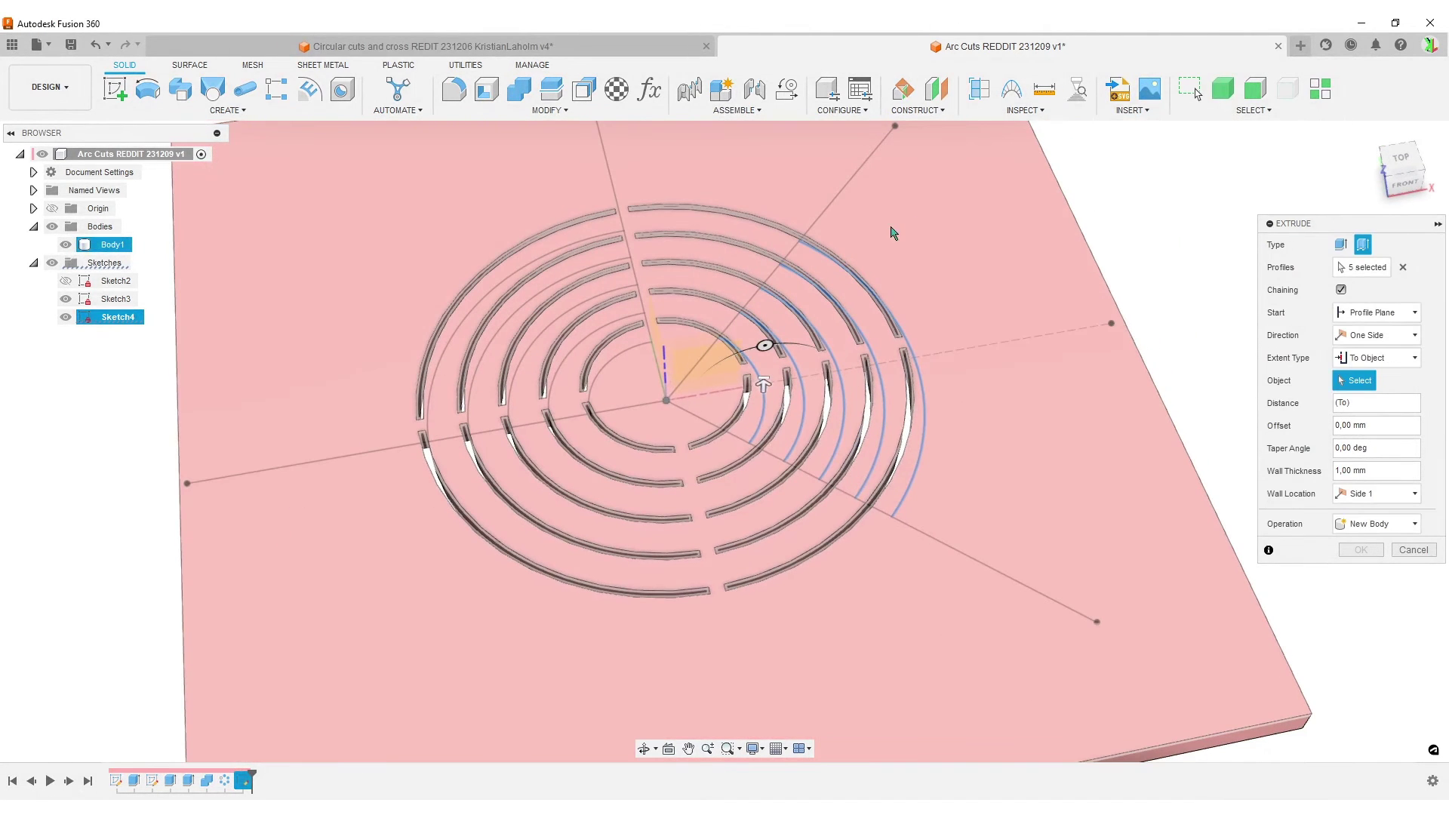
{"action": "left_click", "coordinate": [969, 223]}
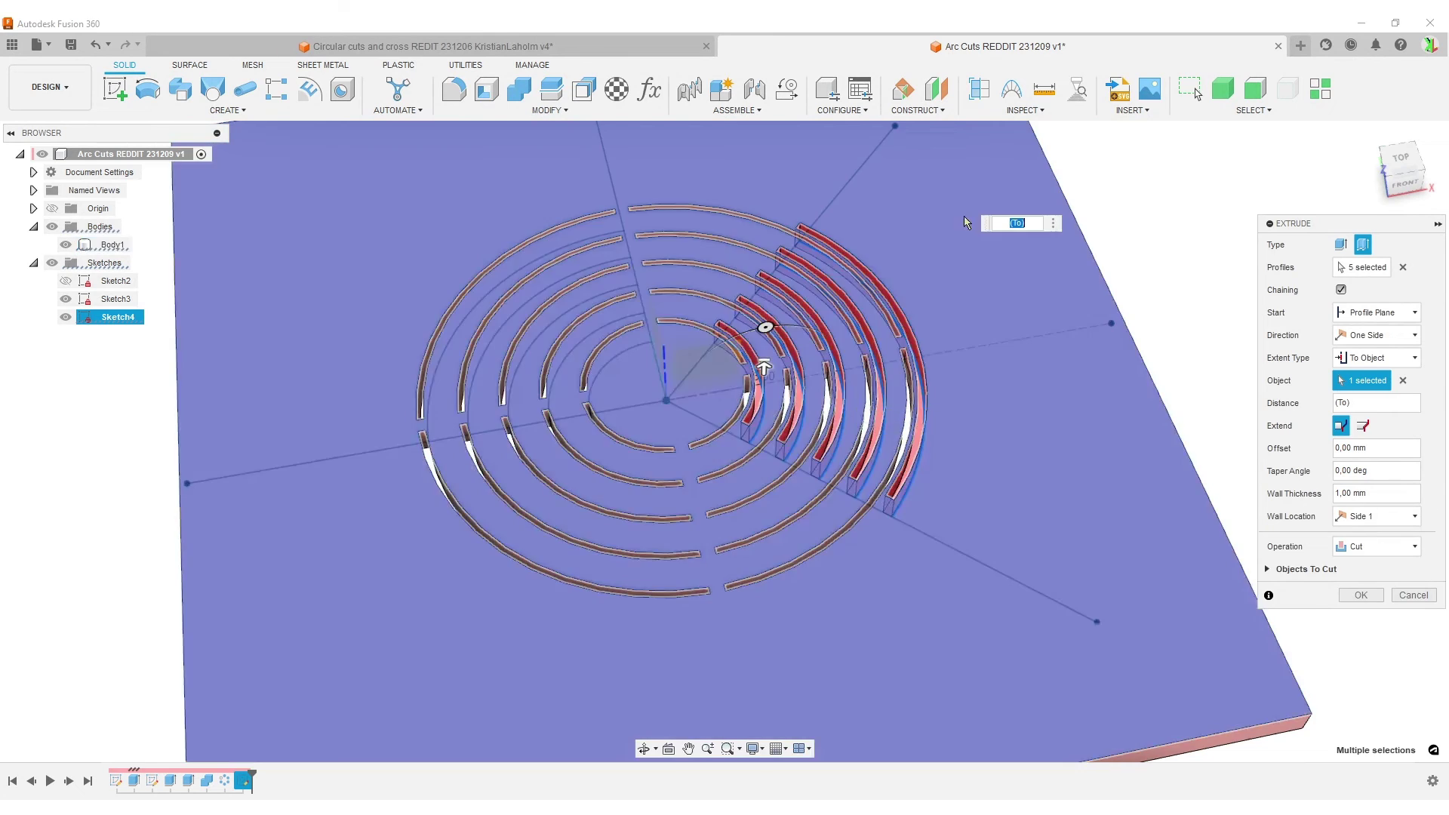
{"action": "left_click", "coordinate": [66, 245]}
{"action": "middle_click_drag", "start_coordinate": [1092, 408], "coordinate": [1086, 483], "text": "shift"}
Set the thin extrusion's wall thickness to the ArcCutWidth parameter and look at the arcs from the top.
{"action": "left_click", "coordinate": [1362, 494]}
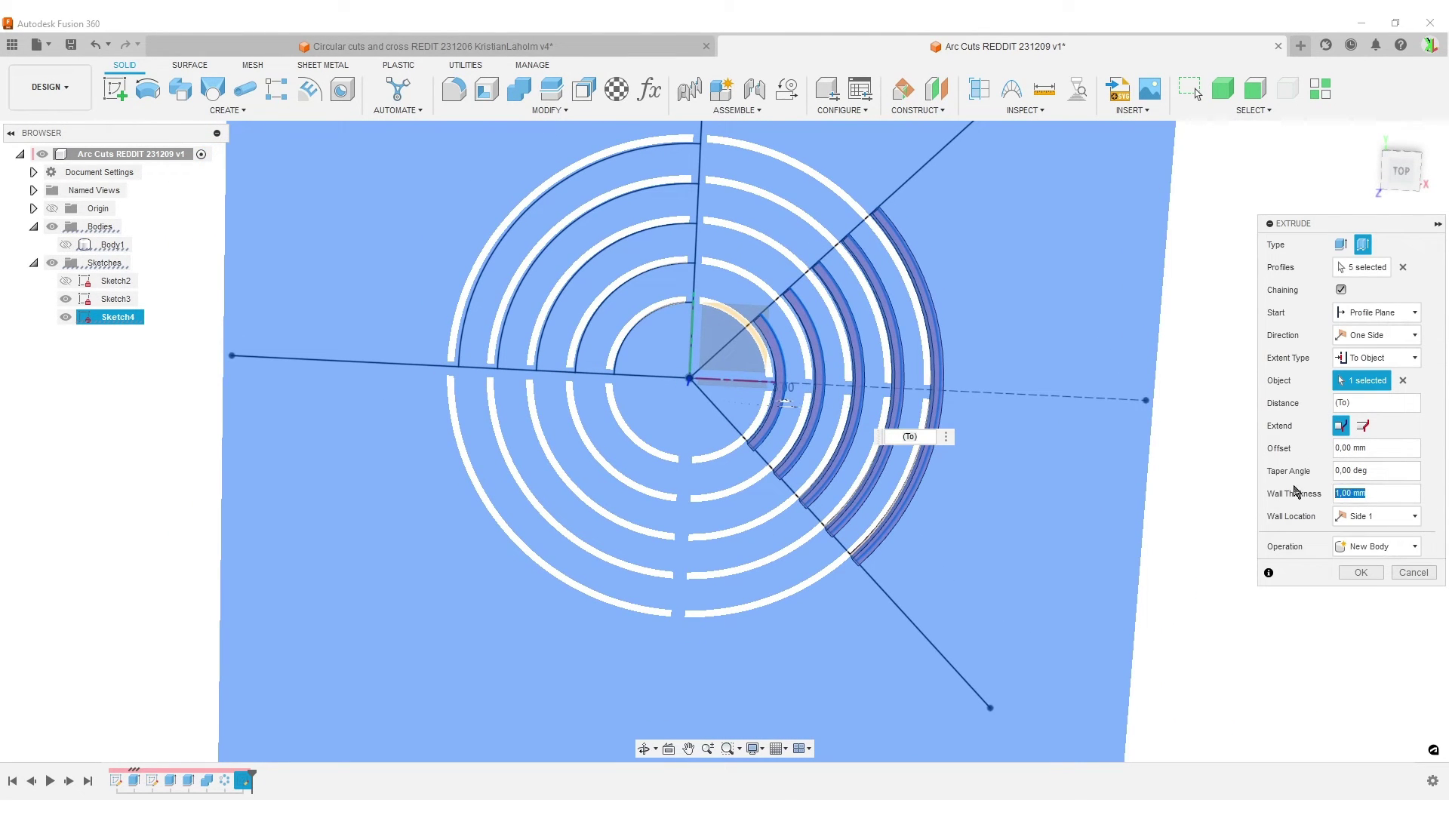
{"action": "type", "text": "c"}
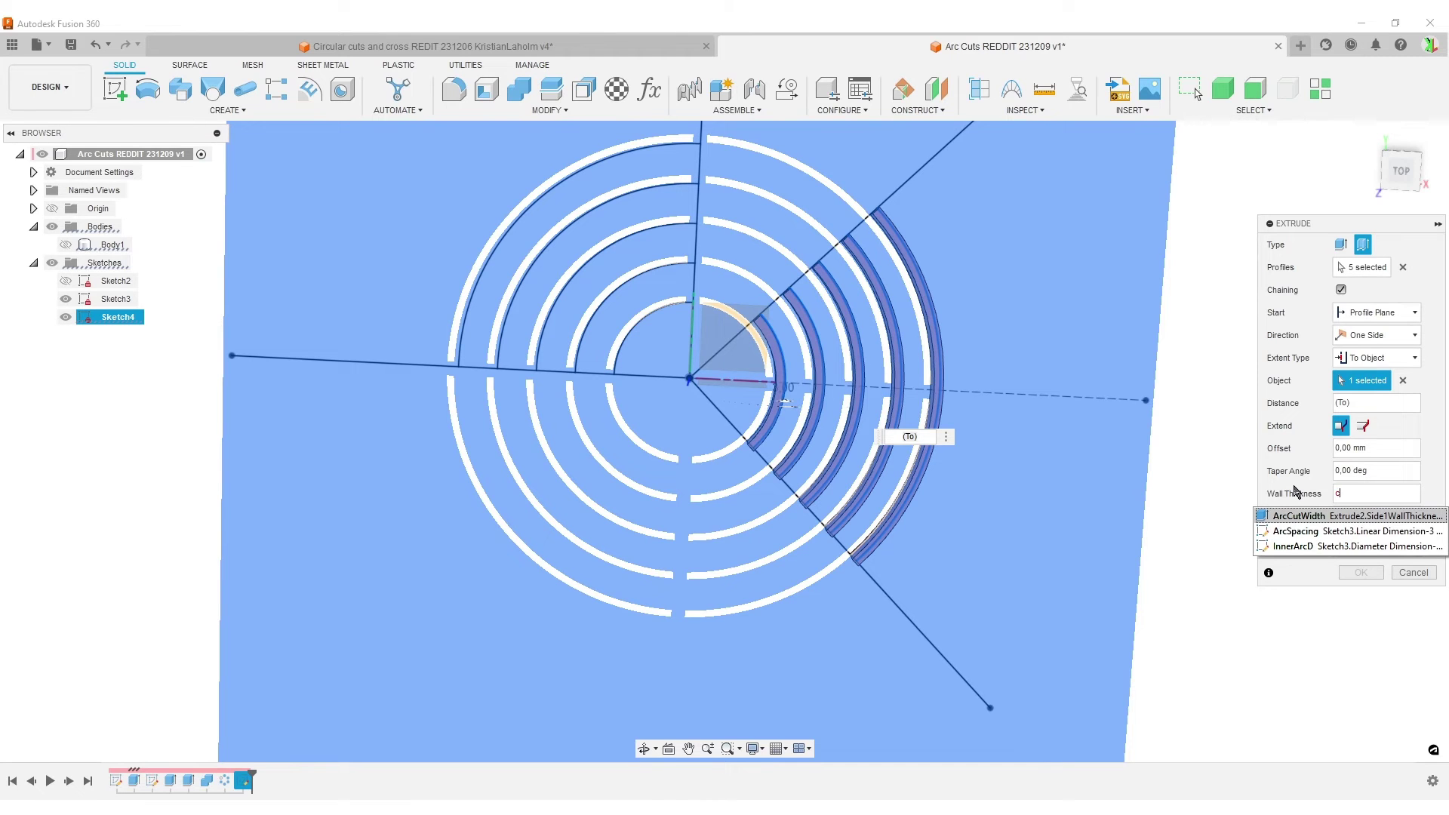
{"action": "key", "text": "Return"}
{"action": "scroll", "coordinate": [885, 474], "scroll_direction": "up", "scroll_amount": 3}
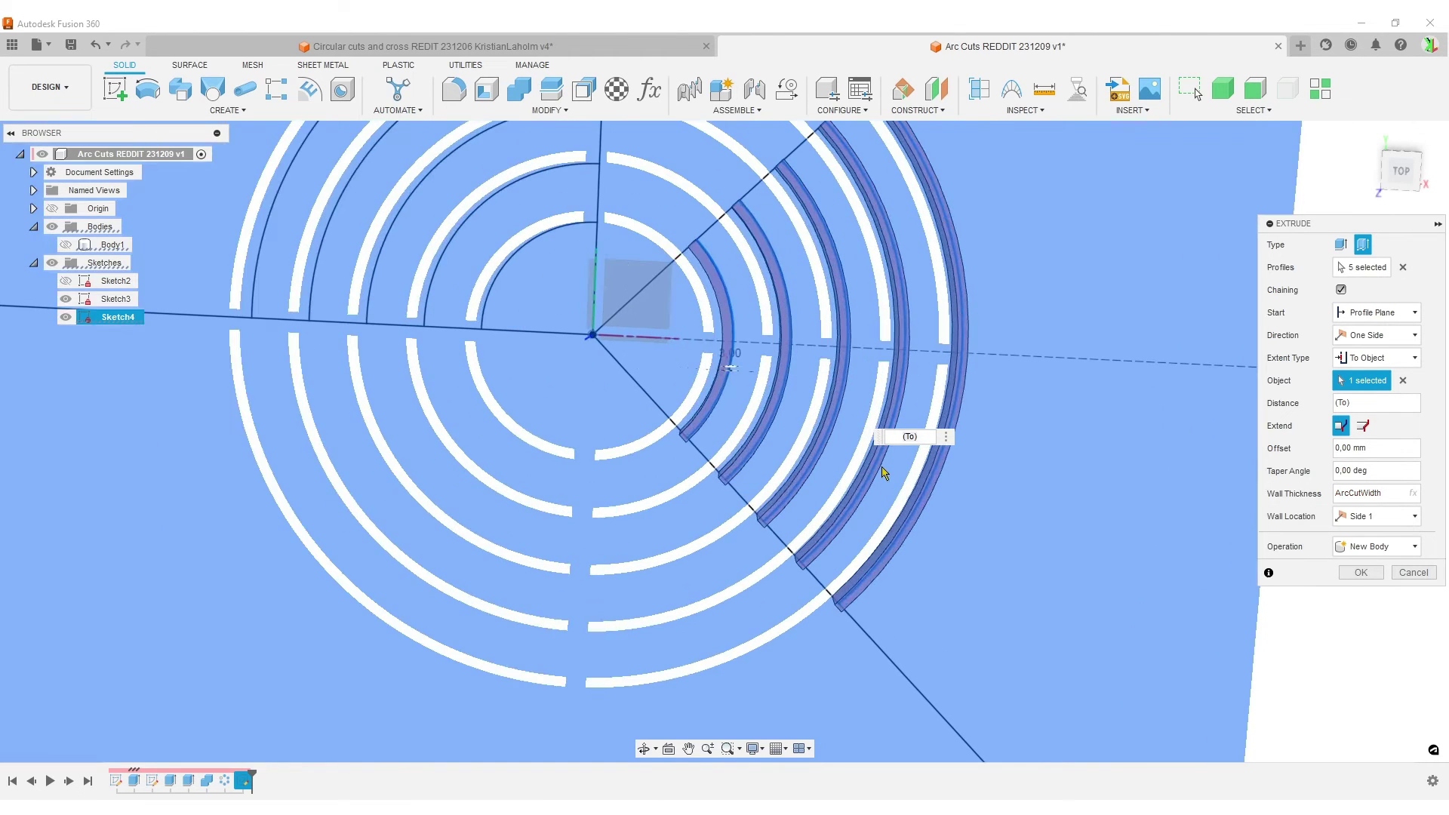
{"action": "left_click", "coordinate": [1401, 171]}
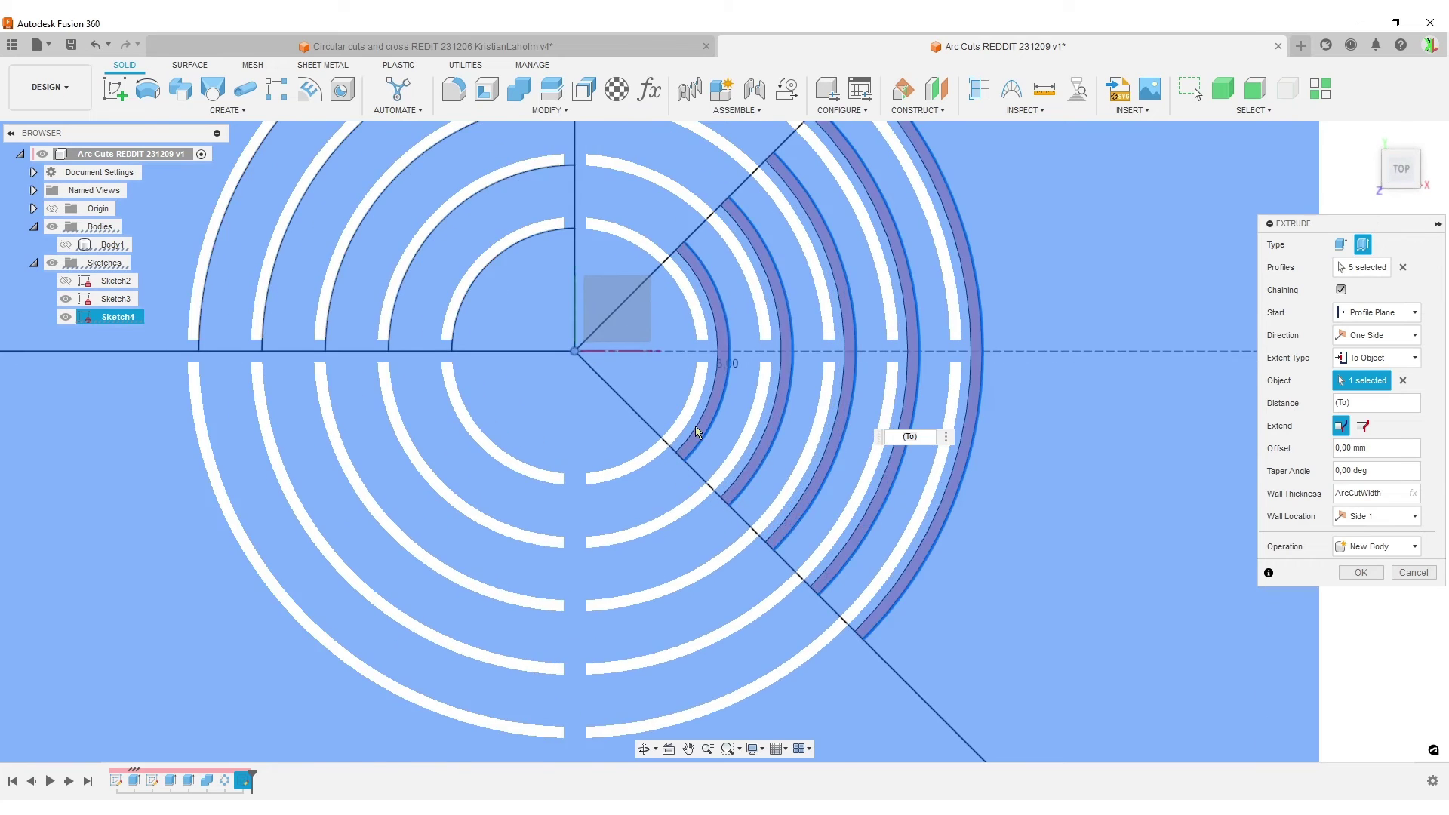
Set the thin extrusion's wall location to Side 2 and create the five arc walls as new bodies.
{"action": "scroll", "coordinate": [718, 323], "scroll_direction": "up", "scroll_amount": 2}
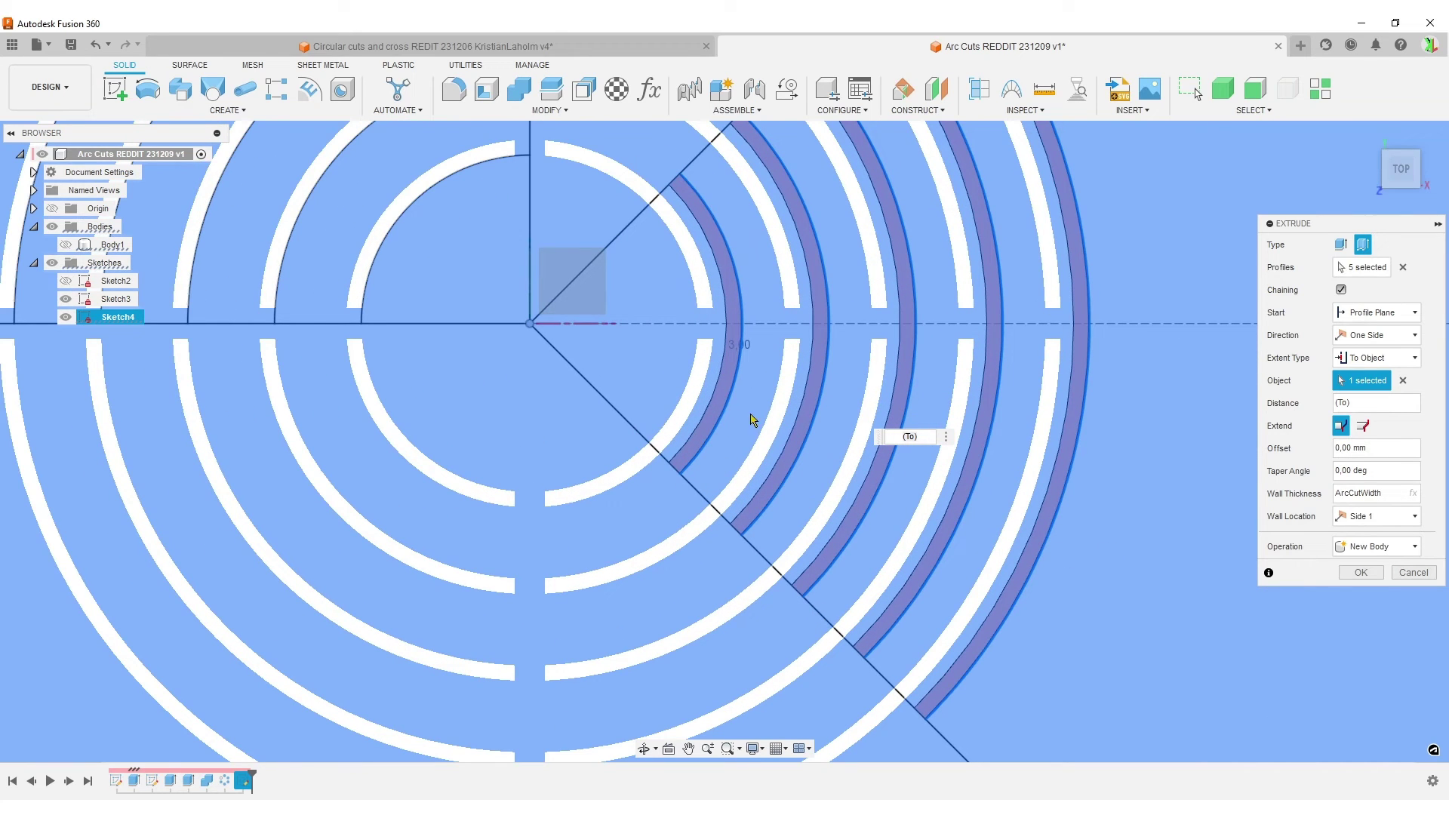
{"action": "left_click", "coordinate": [1372, 516]}
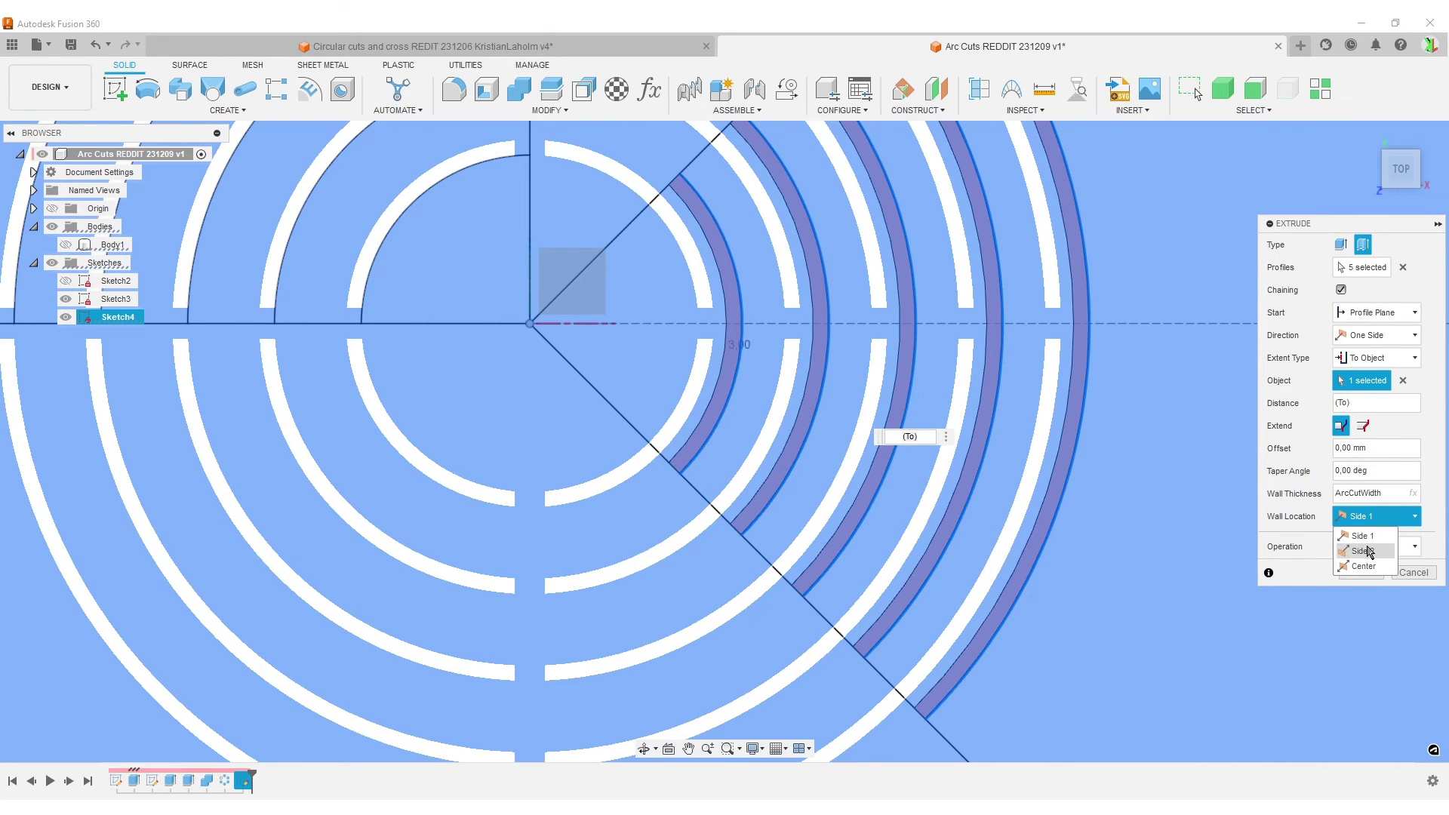
{"action": "left_click", "coordinate": [1368, 551]}
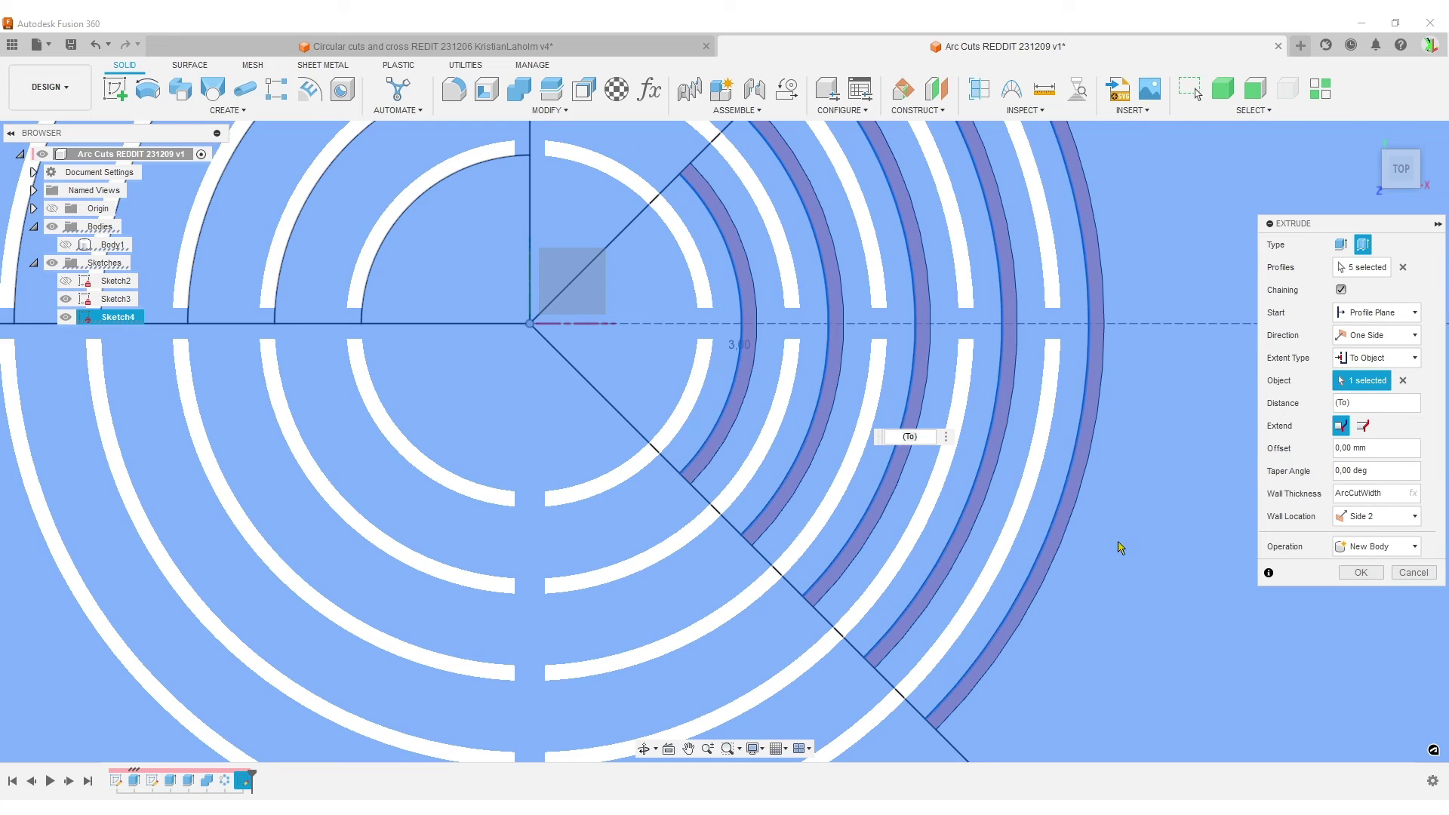
{"action": "left_click", "coordinate": [1362, 573]}
{"action": "key", "text": "F6"}
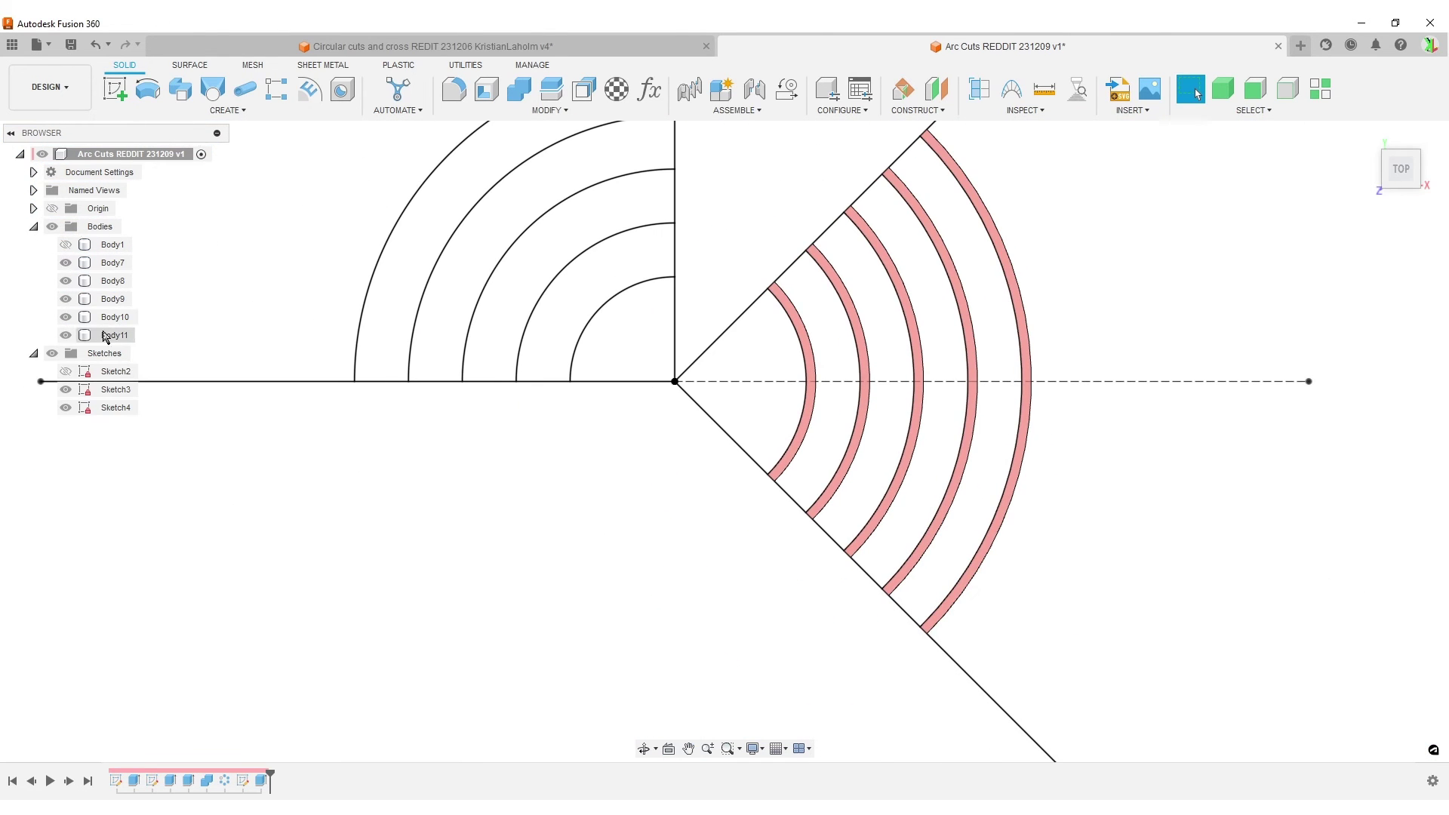
Hide Sketch3 and start a thin extrude with Sketch4's two angled lines as the chained profile.
{"action": "left_click", "coordinate": [65, 389]}
{"action": "key", "text": "F6"}
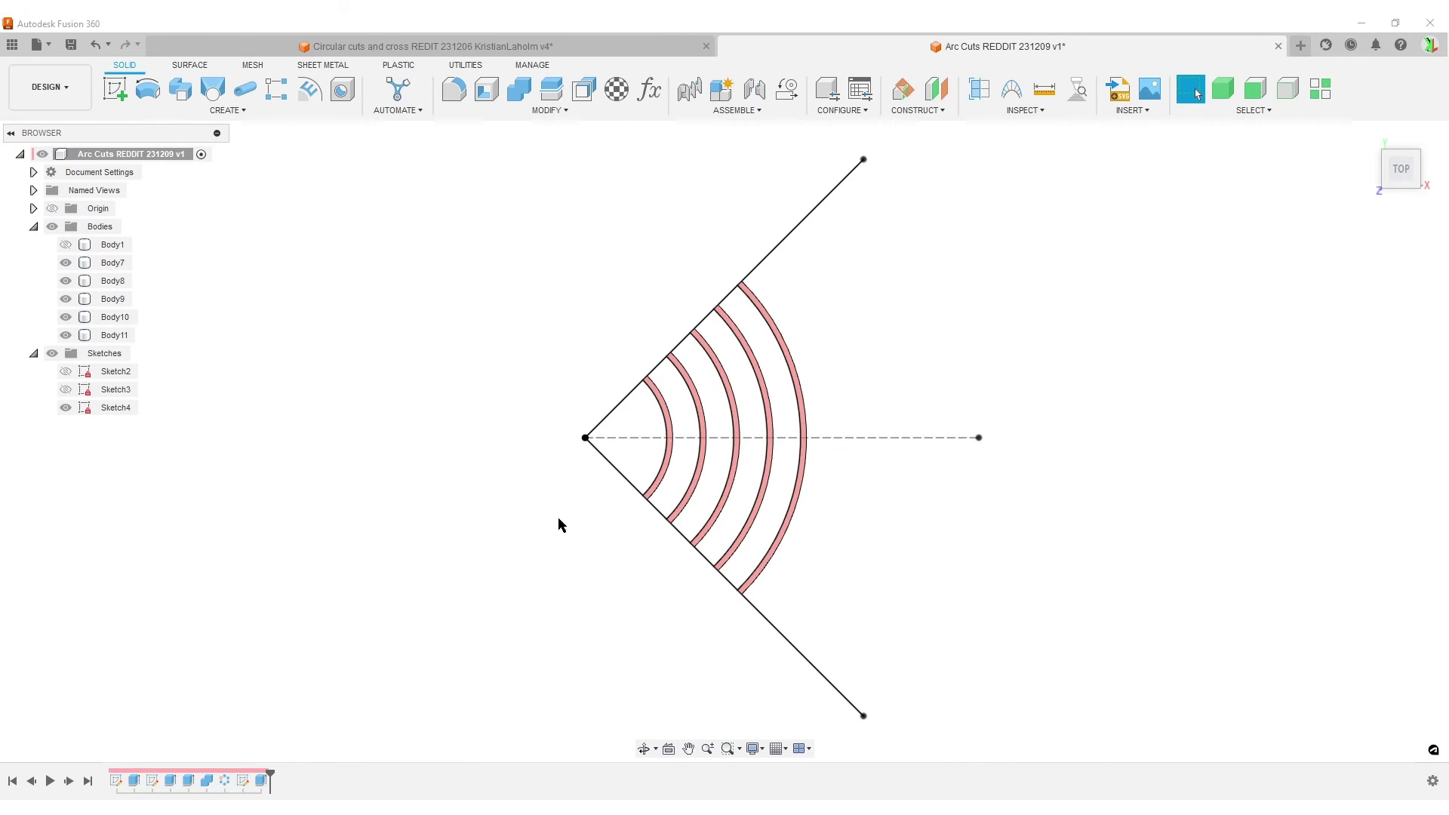
{"action": "key", "text": "e"}
{"action": "left_click", "coordinate": [1352, 243]}
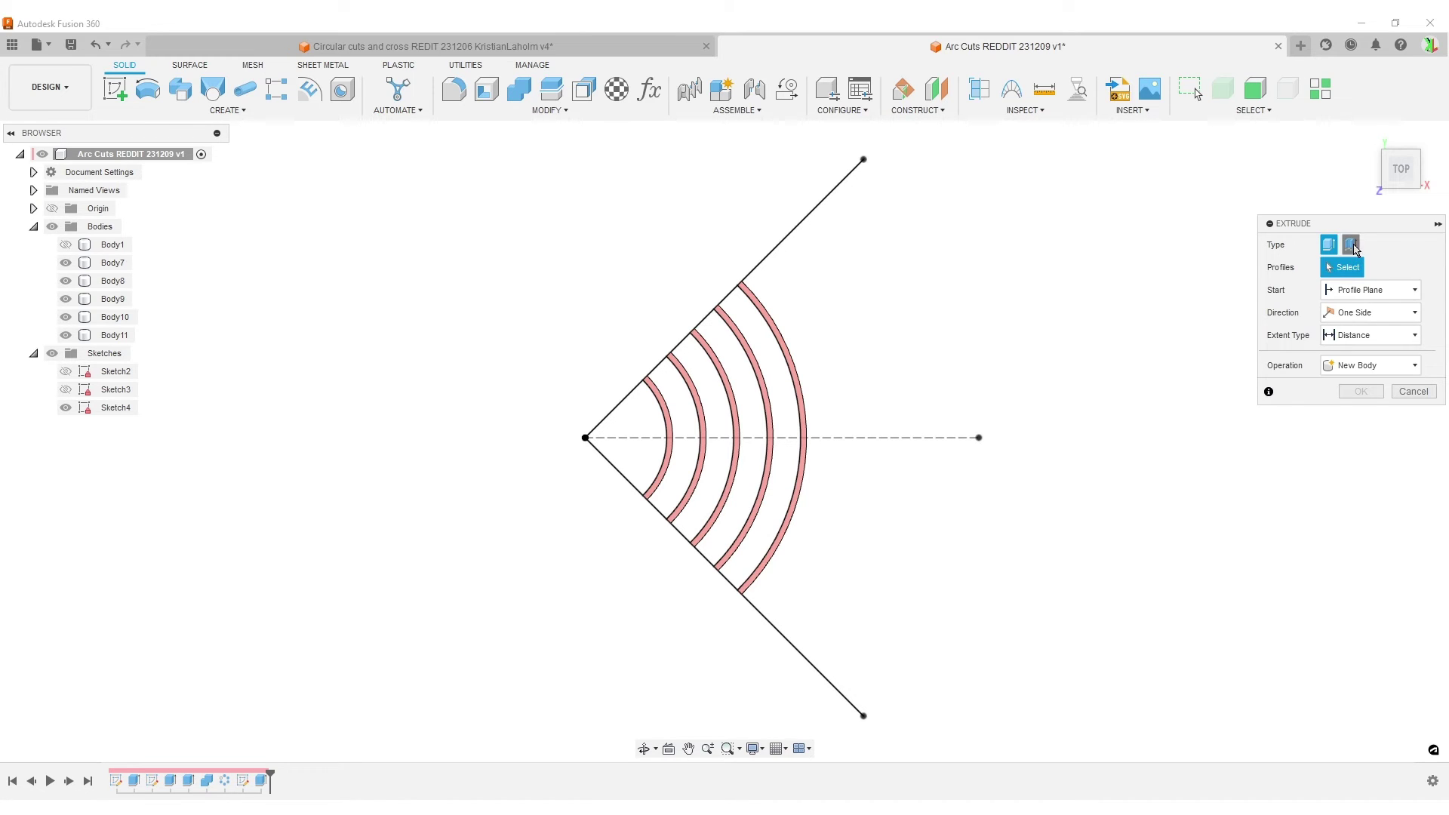
{"action": "left_click", "coordinate": [756, 609]}
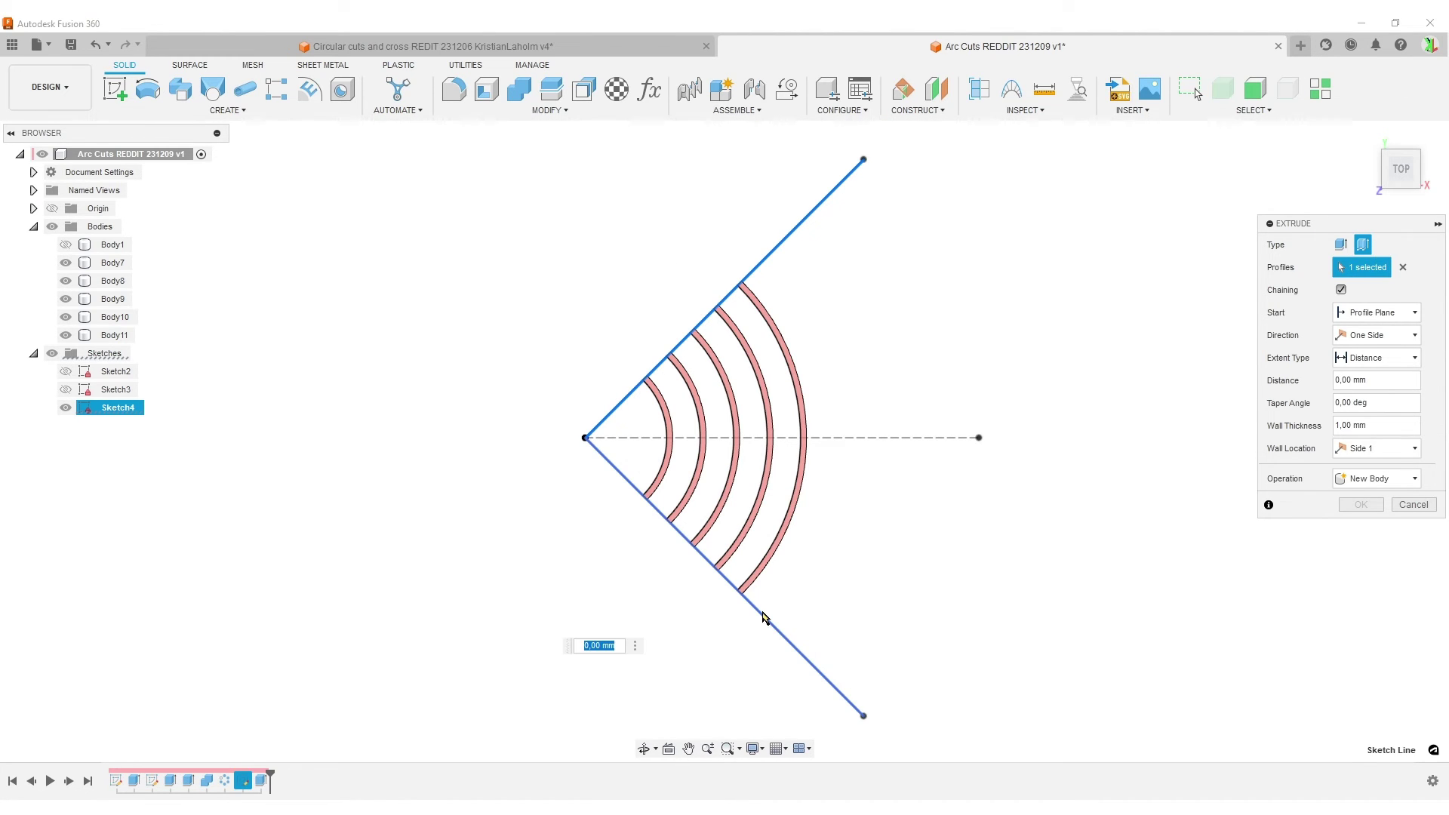
Center the wall on the lines and set the extent to the top face of the innermost arc body.
{"action": "left_click", "coordinate": [1378, 450]}
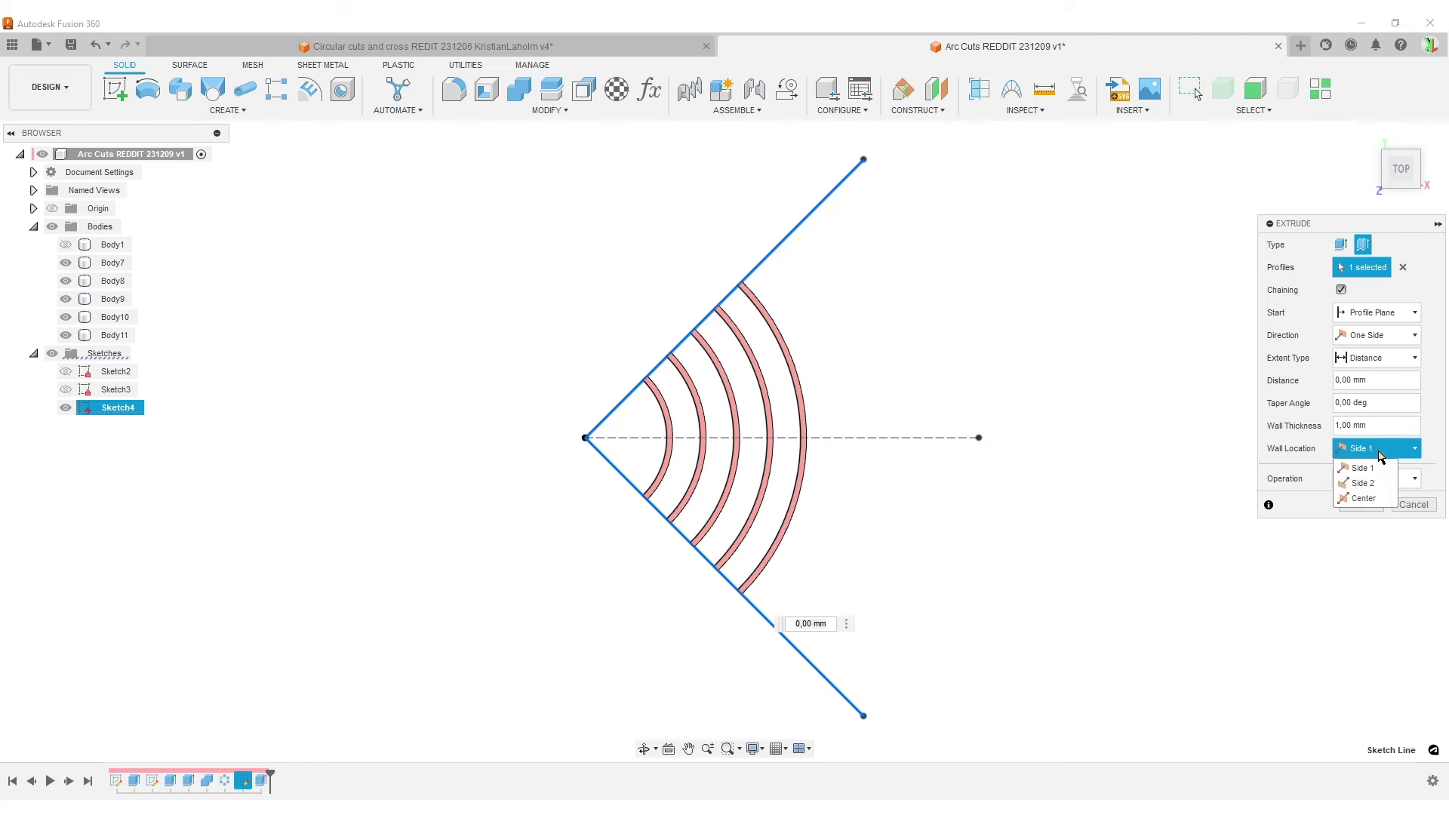
{"action": "left_click", "coordinate": [1362, 491]}
{"action": "left_click", "coordinate": [1389, 359]}
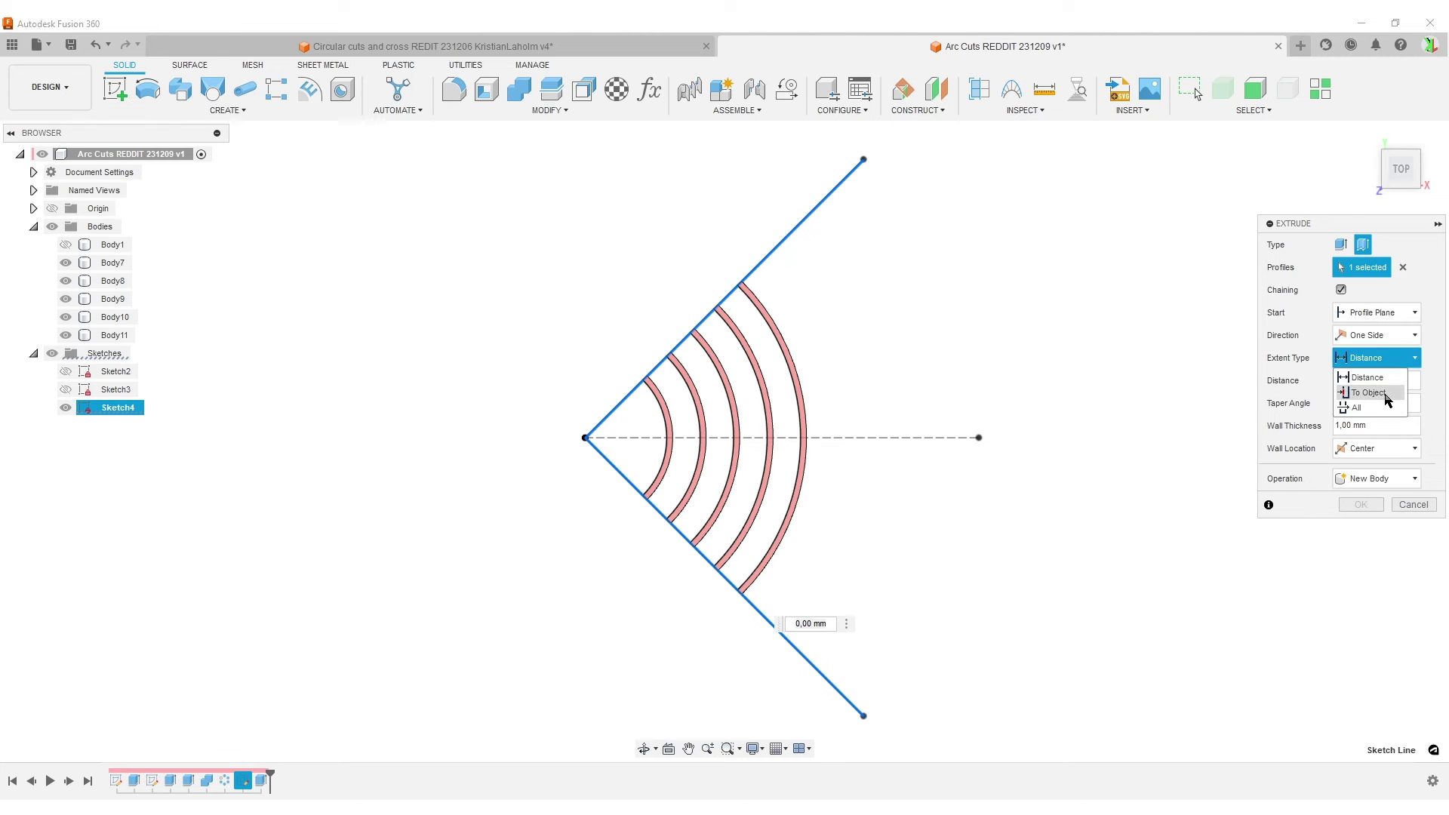
{"action": "left_click", "coordinate": [1387, 396]}
{"action": "middle_click_drag", "start_coordinate": [605, 631], "coordinate": [644, 542], "text": "shift"}
{"action": "scroll", "coordinate": [732, 483], "scroll_direction": "up", "scroll_amount": 5}
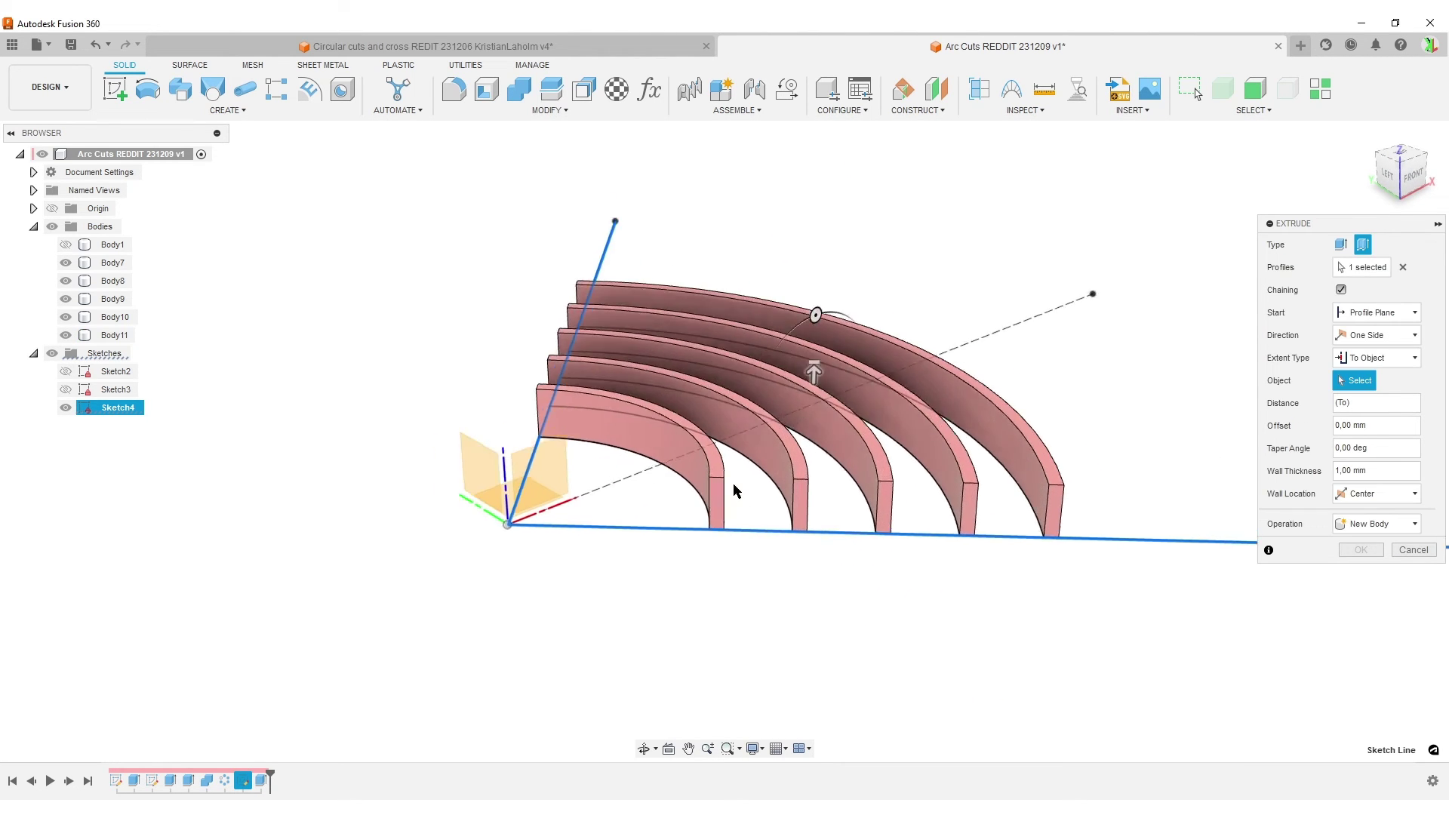
{"action": "left_click", "coordinate": [736, 464]}
{"action": "scroll", "coordinate": [824, 694], "scroll_direction": "down", "scroll_amount": 5}
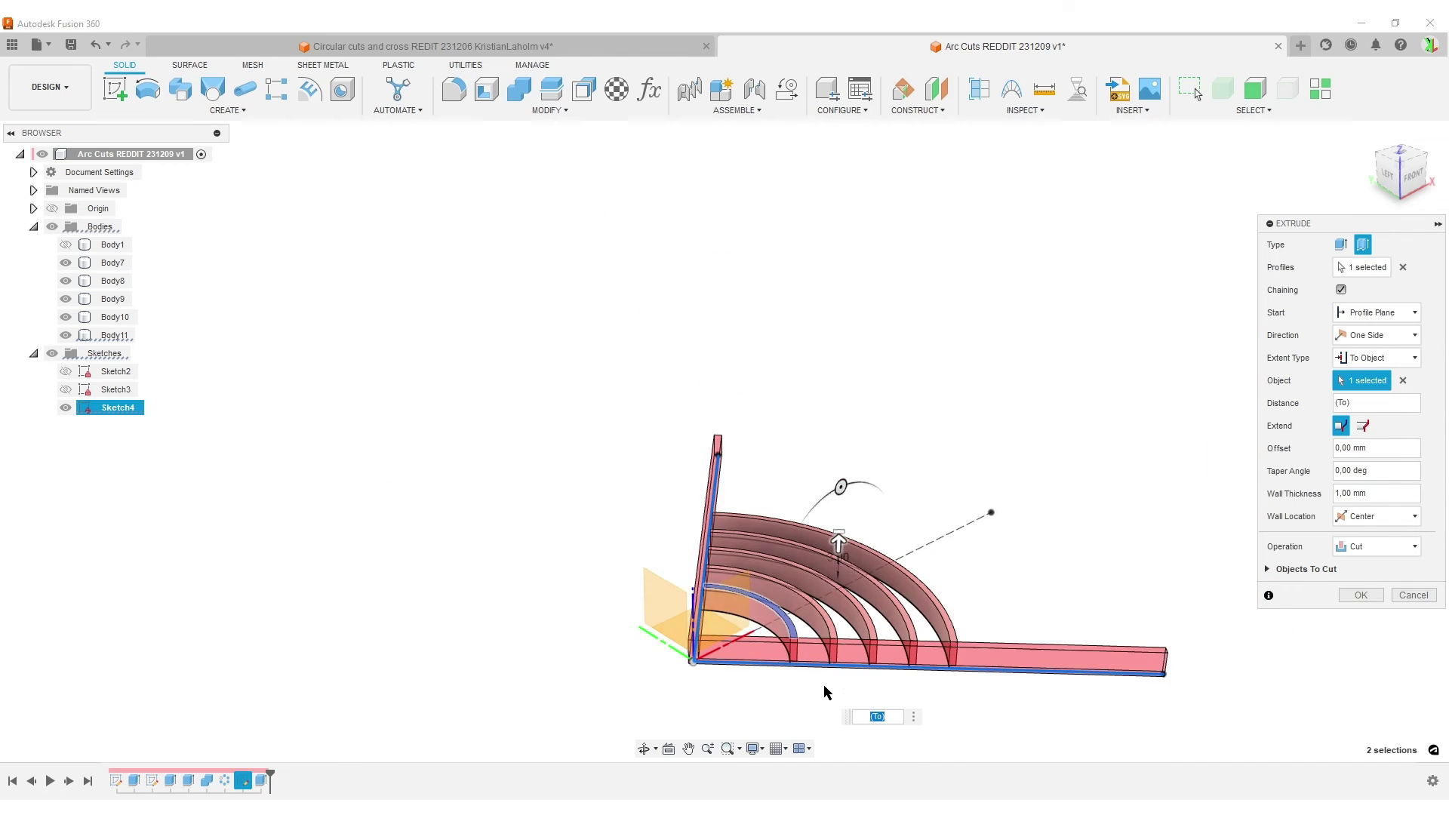
{"action": "middle_click_drag", "start_coordinate": [822, 685], "coordinate": [758, 729], "text": "shift"}
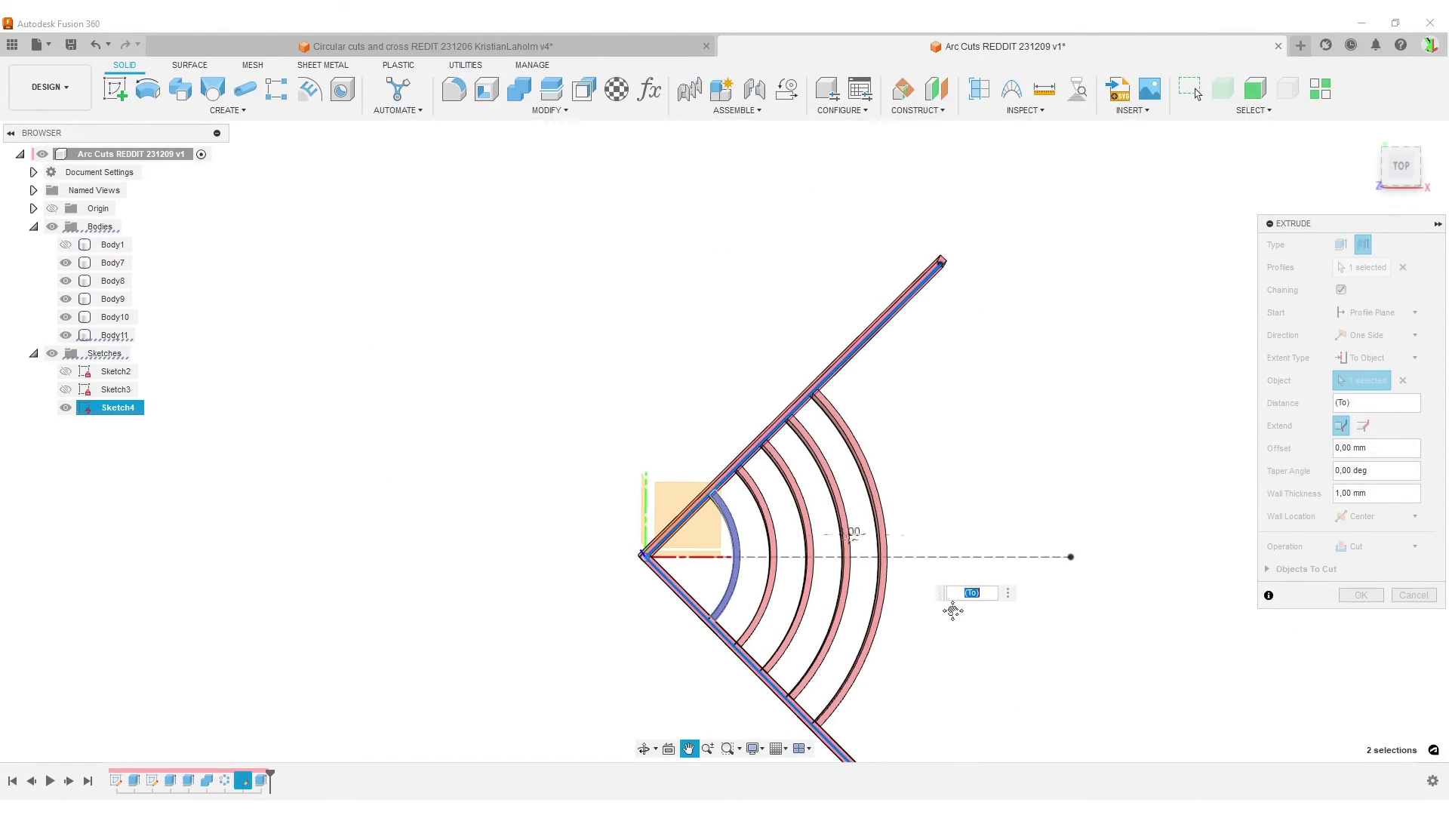
Set the wall thickness to the TabWidth parameter and apply the thin extrude as a cut through the arc bodies.
{"action": "left_click", "coordinate": [1375, 495]}
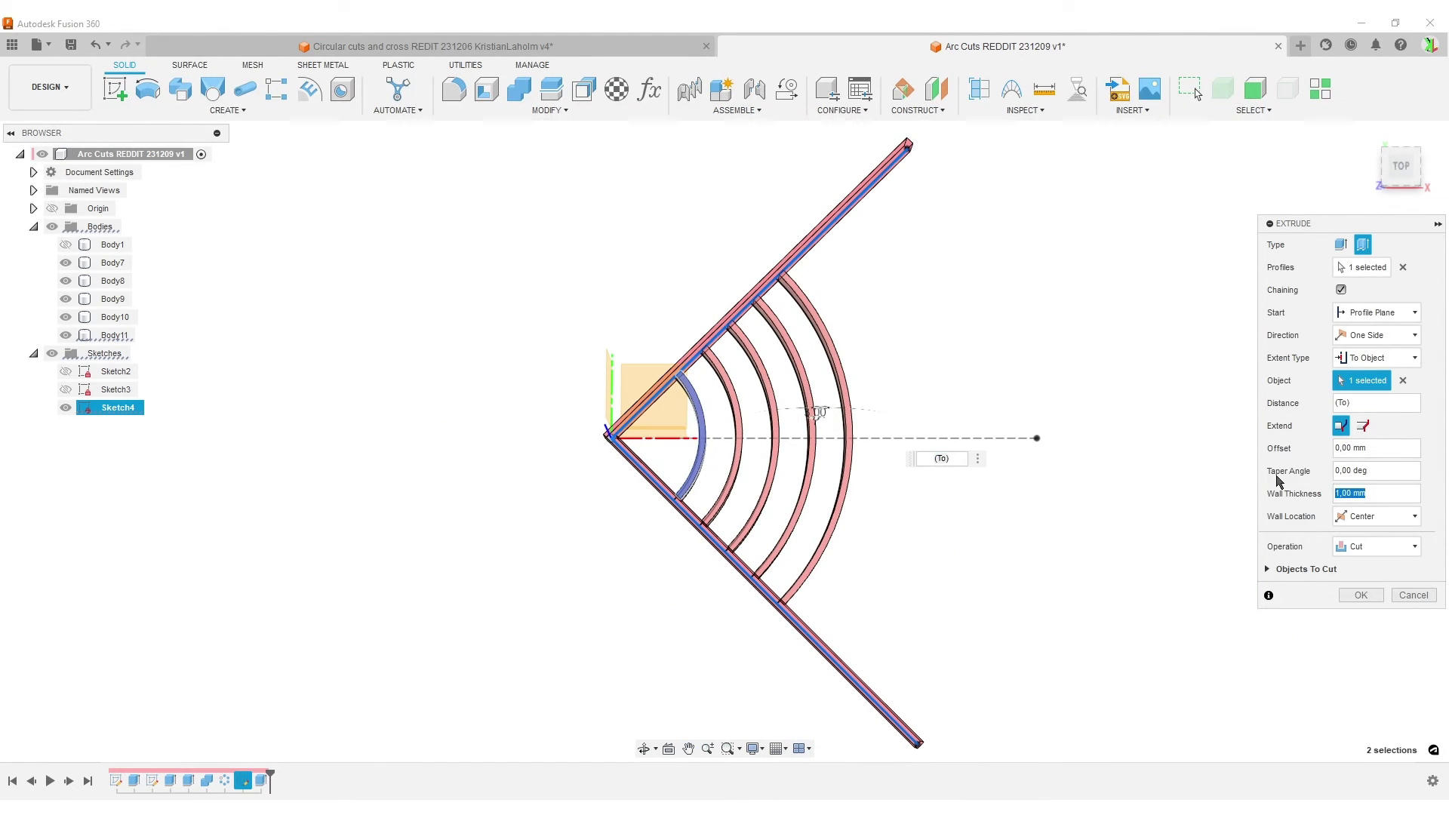
{"action": "type", "text": "ta"}
{"action": "key", "text": "Return"}
{"action": "key", "text": "Return"}
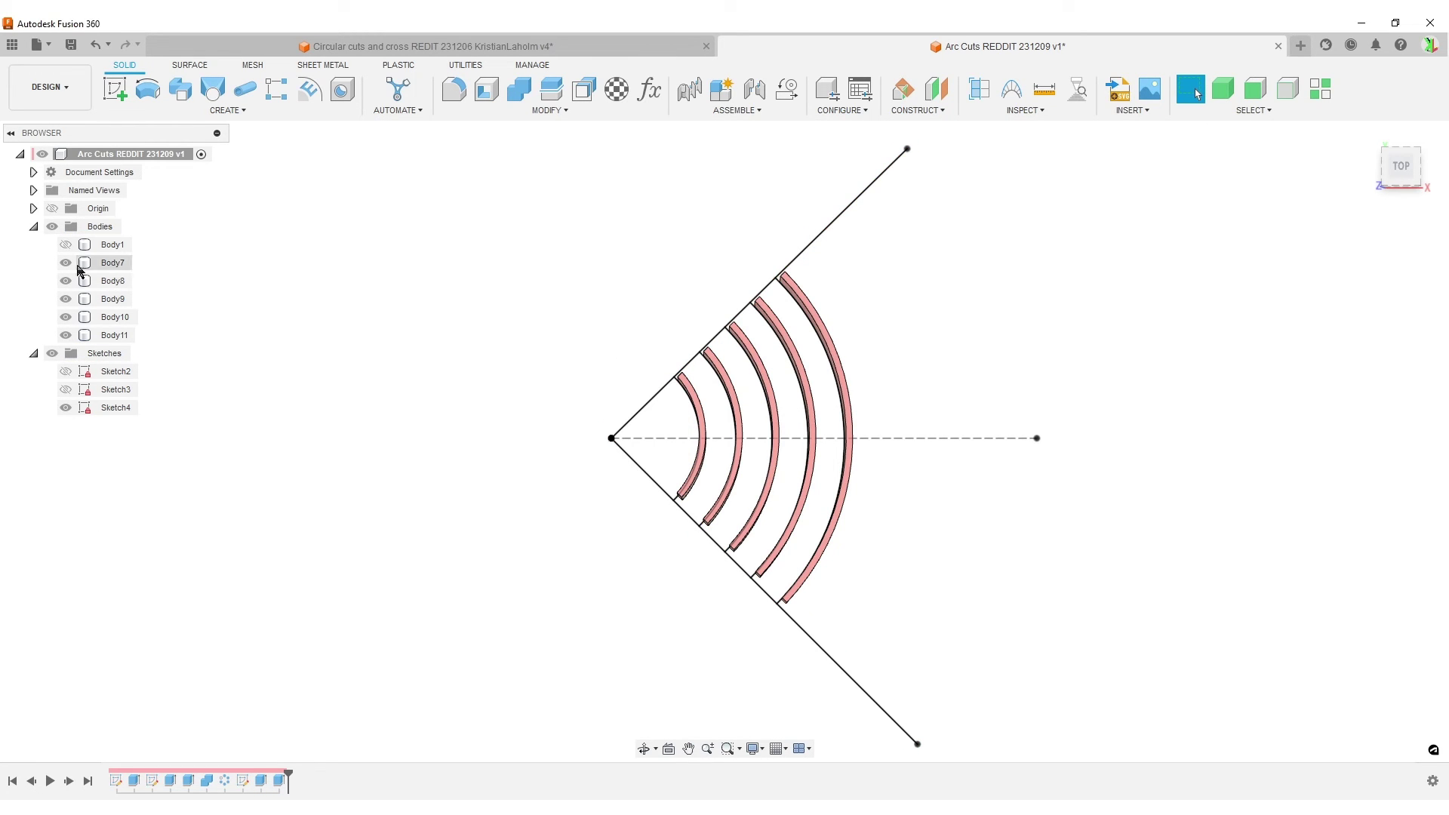
Show Body1 and cut the five arc bodies, Body7 to Body11, out of it with Combine, without keeping the tools.
{"action": "left_click", "coordinate": [66, 245]}
{"action": "scroll", "coordinate": [292, 463], "scroll_direction": "down", "scroll_amount": 3}
{"action": "middle_click_drag", "start_coordinate": [809, 456], "coordinate": [987, 453]}
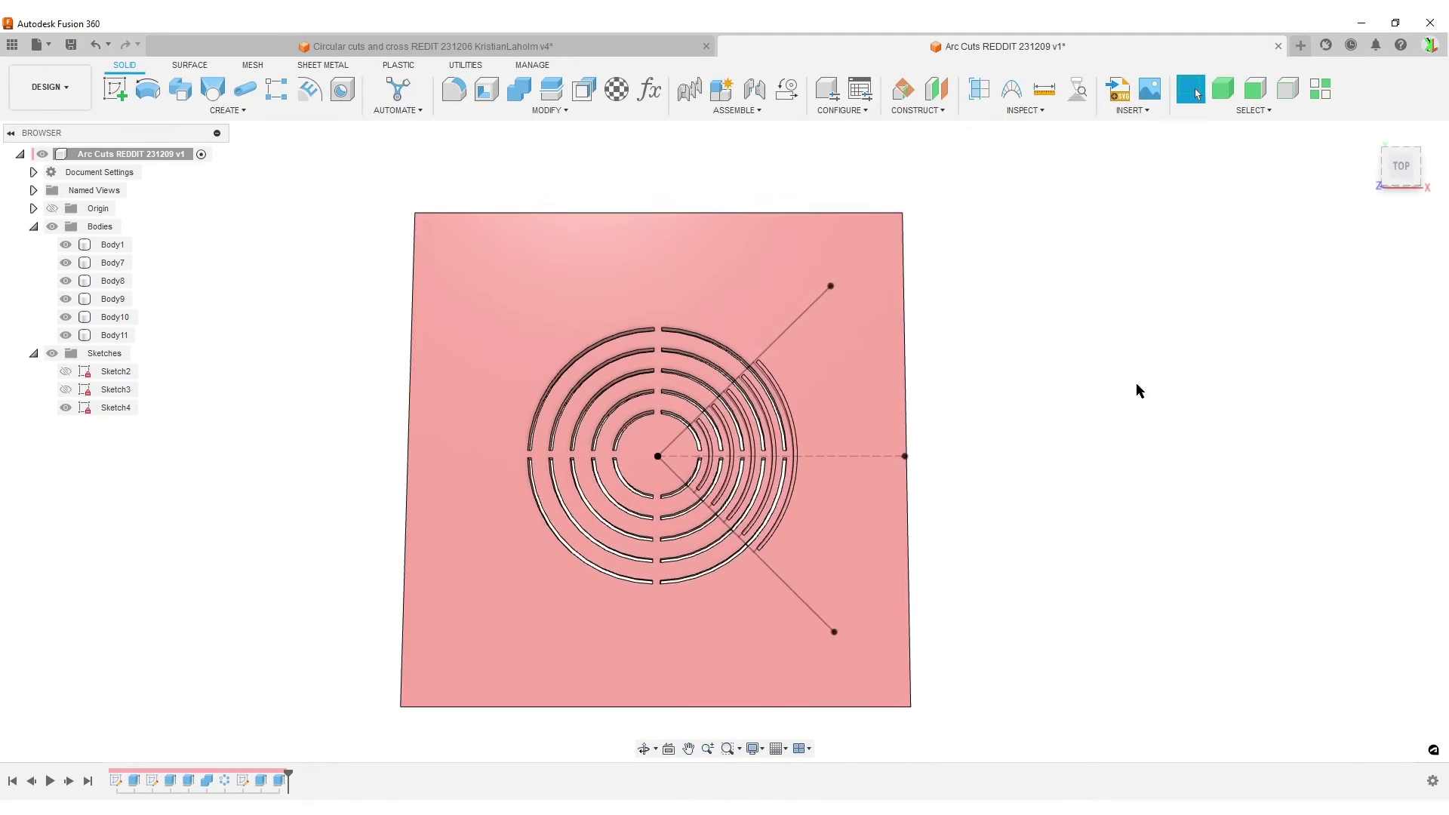
{"action": "left_click", "coordinate": [520, 89]}
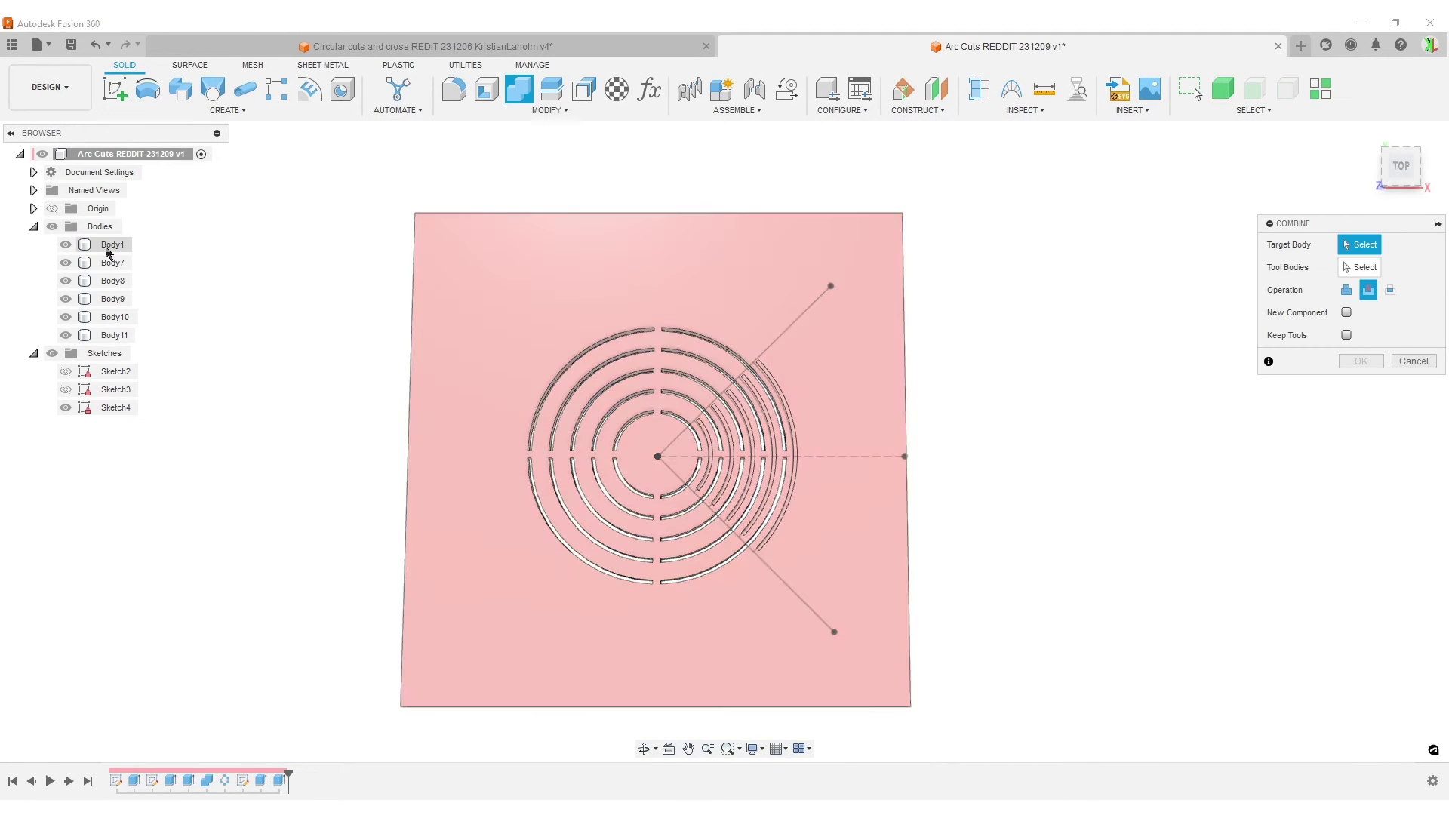
{"action": "left_click", "coordinate": [113, 249]}
{"action": "left_click", "coordinate": [114, 263]}
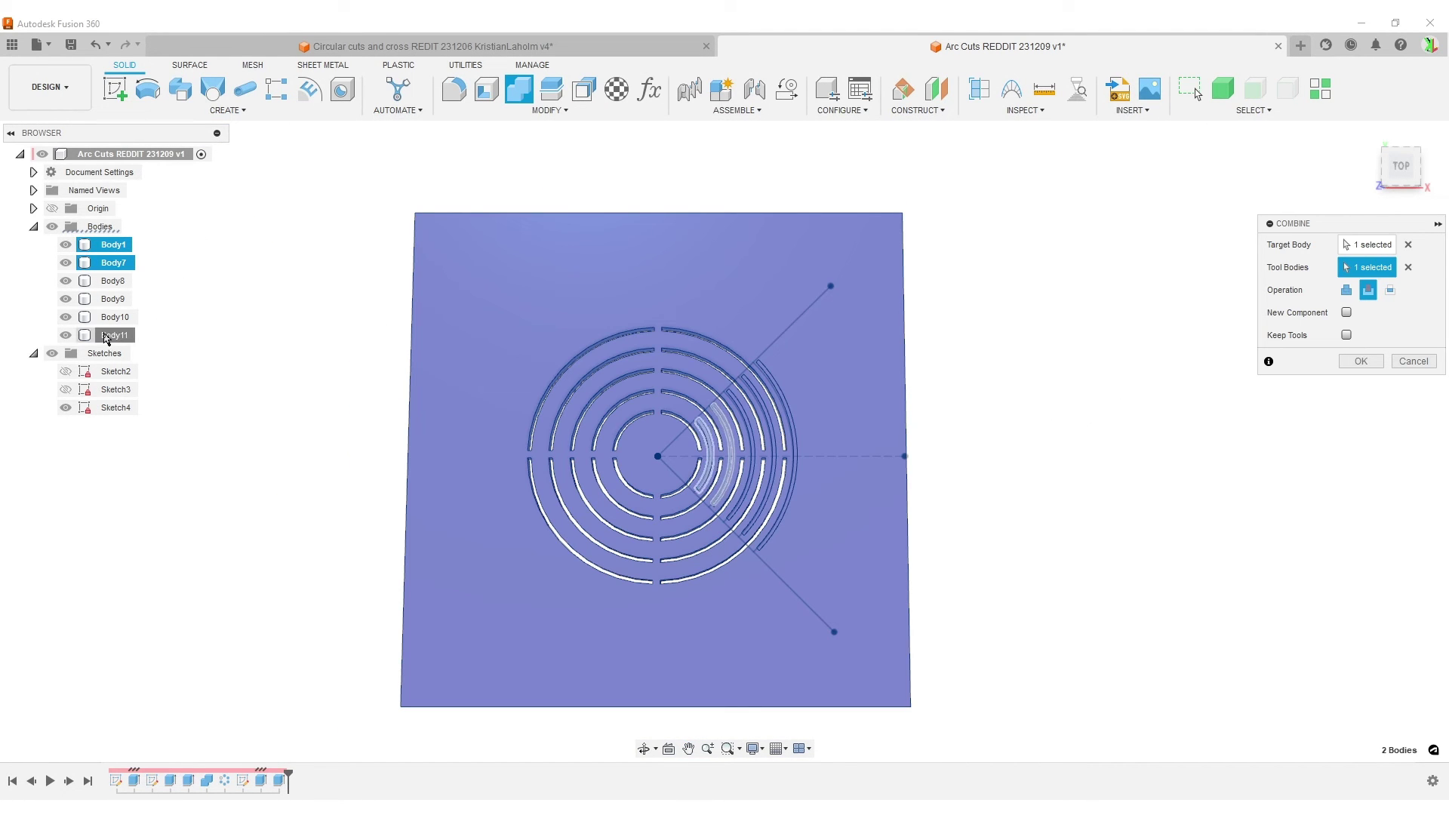
{"action": "left_click", "coordinate": [107, 337], "text": "shift"}
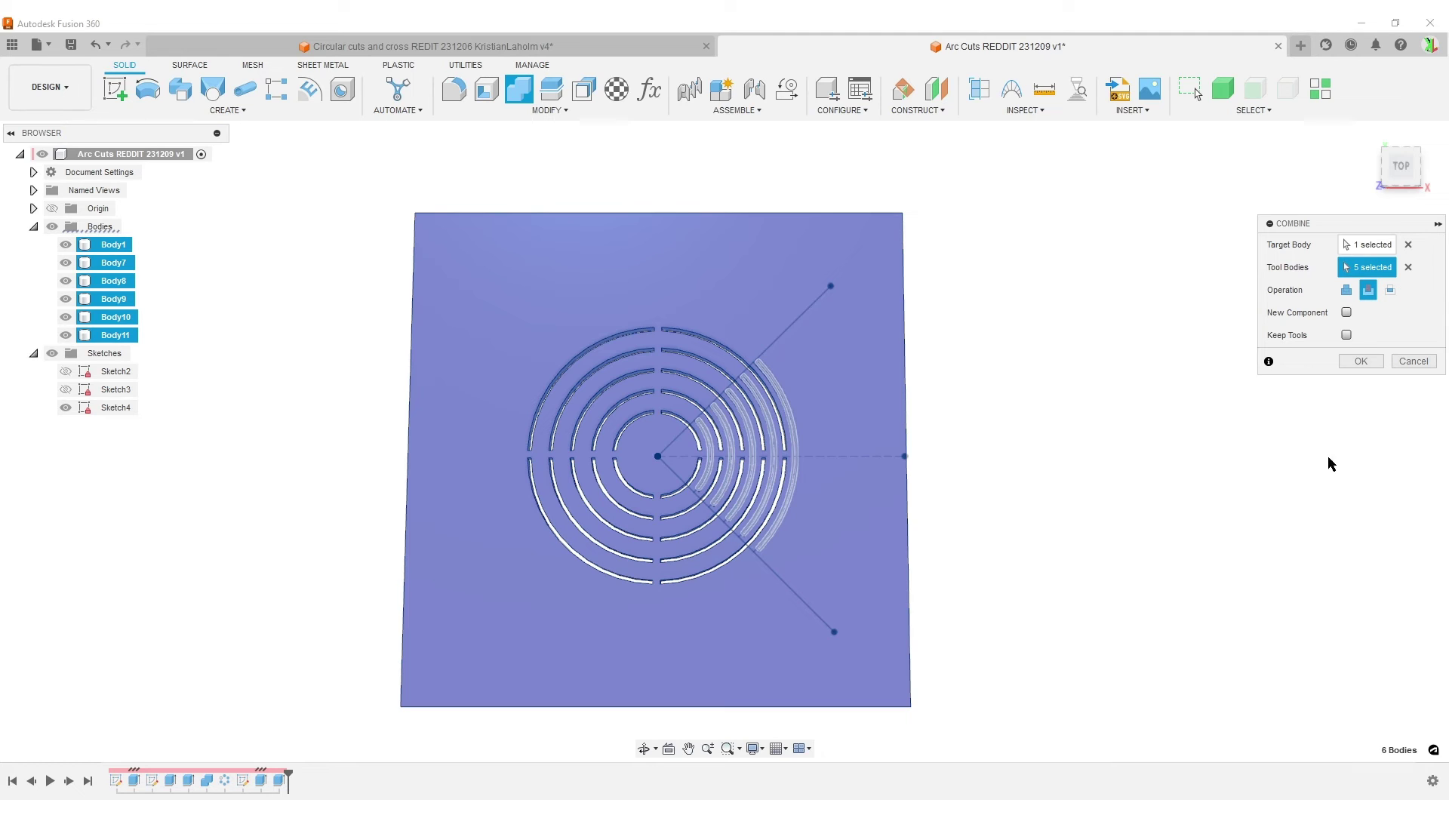
{"action": "left_click", "coordinate": [1360, 362]}
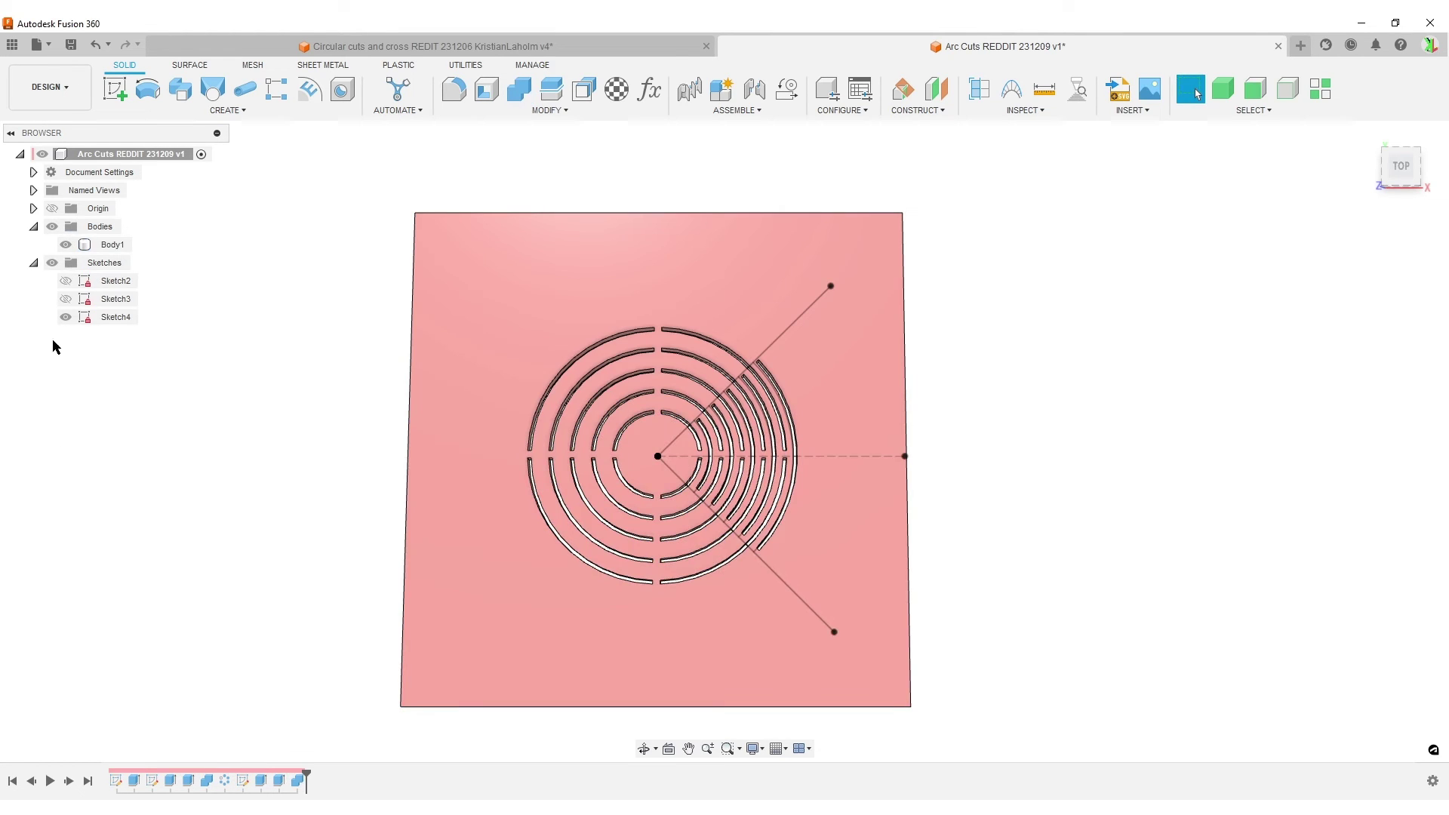
Hide Sketch4 and circular-pattern the latest Combine feature fully around the vertical Z axis with a quantity of 4.
{"action": "left_click", "coordinate": [65, 317]}
{"action": "type", "text": "s"}
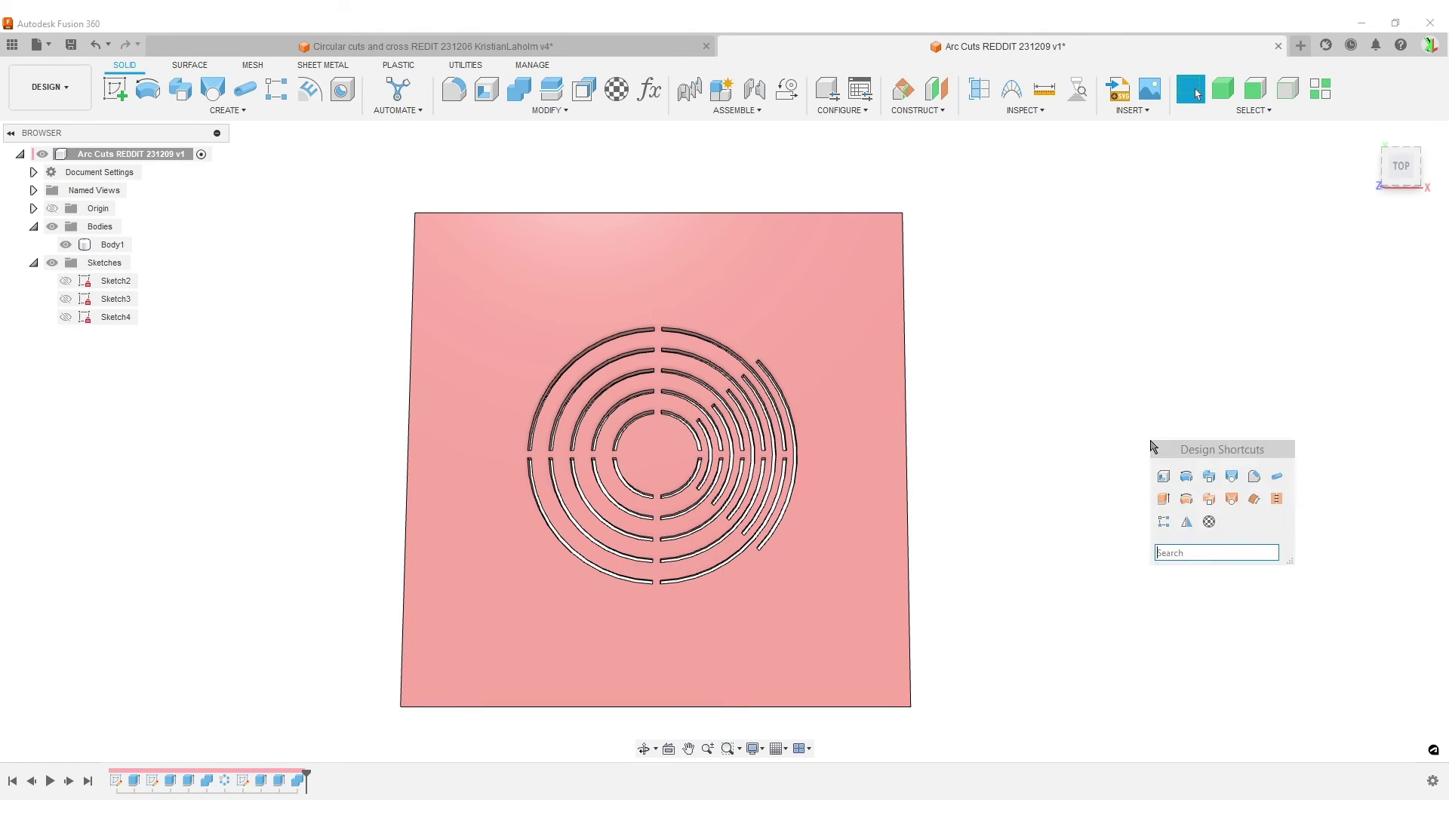
{"action": "type", "text": "cir"}
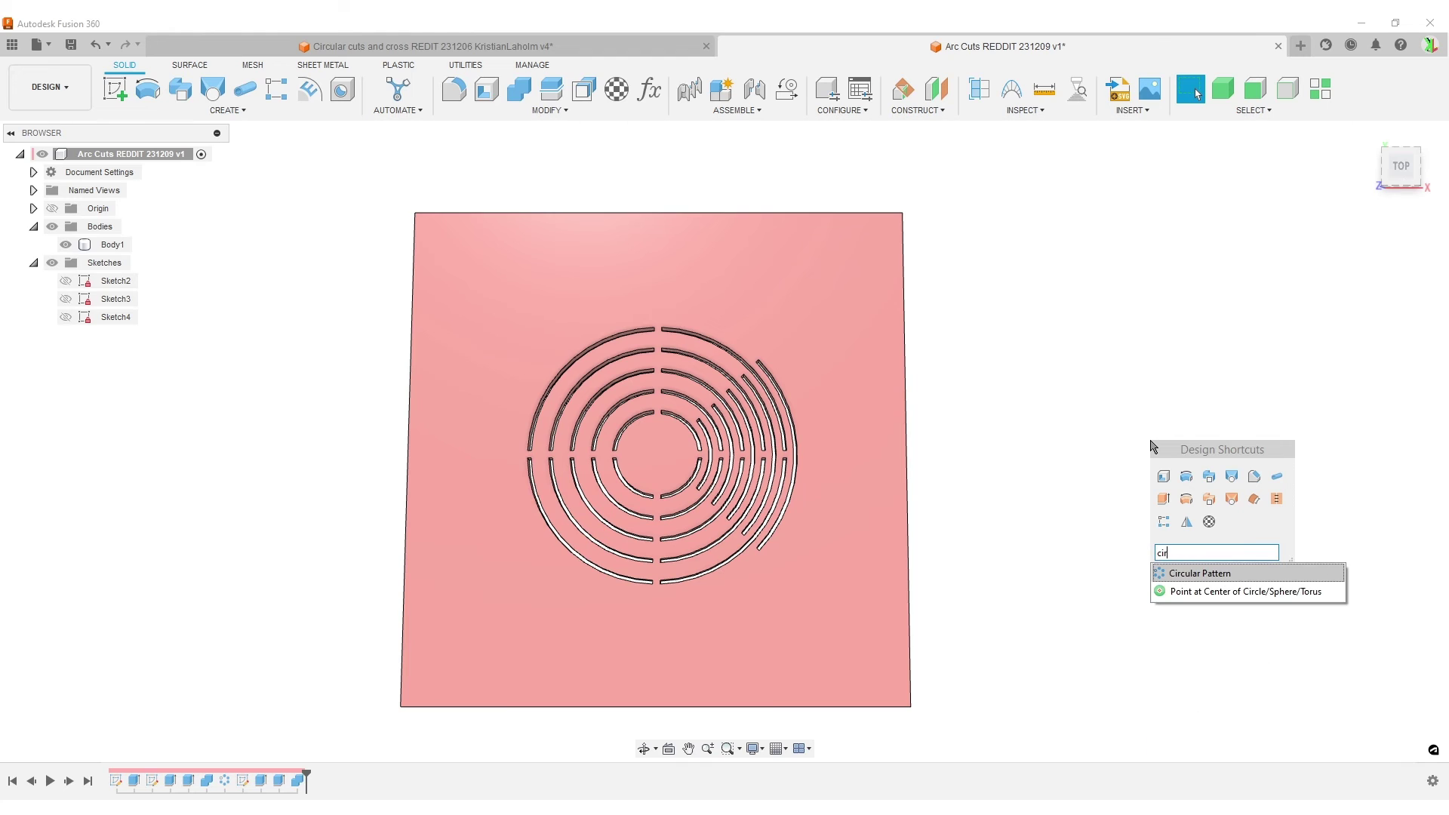
{"action": "left_click", "coordinate": [1224, 576]}
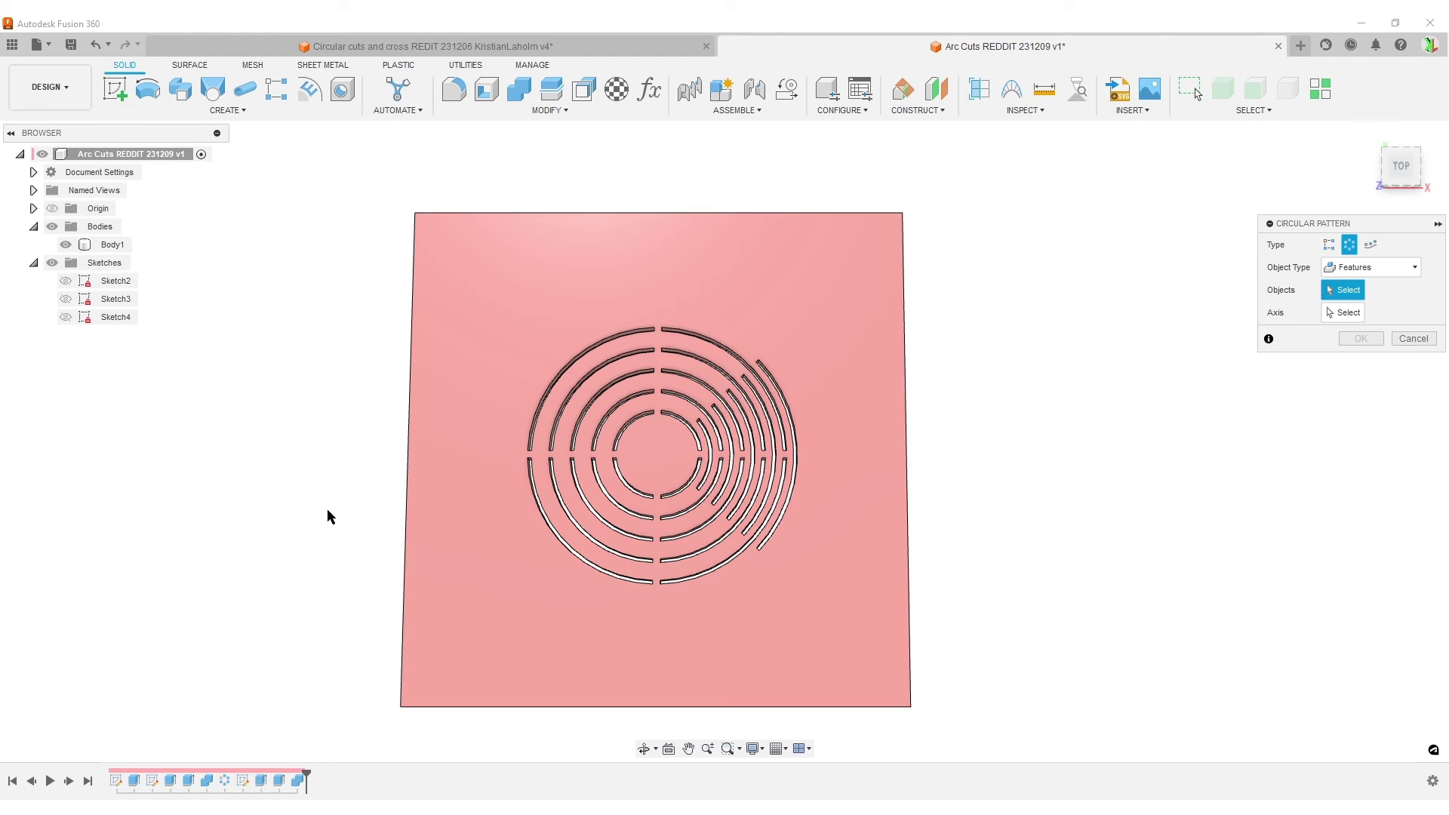
{"action": "left_click", "coordinate": [299, 780]}
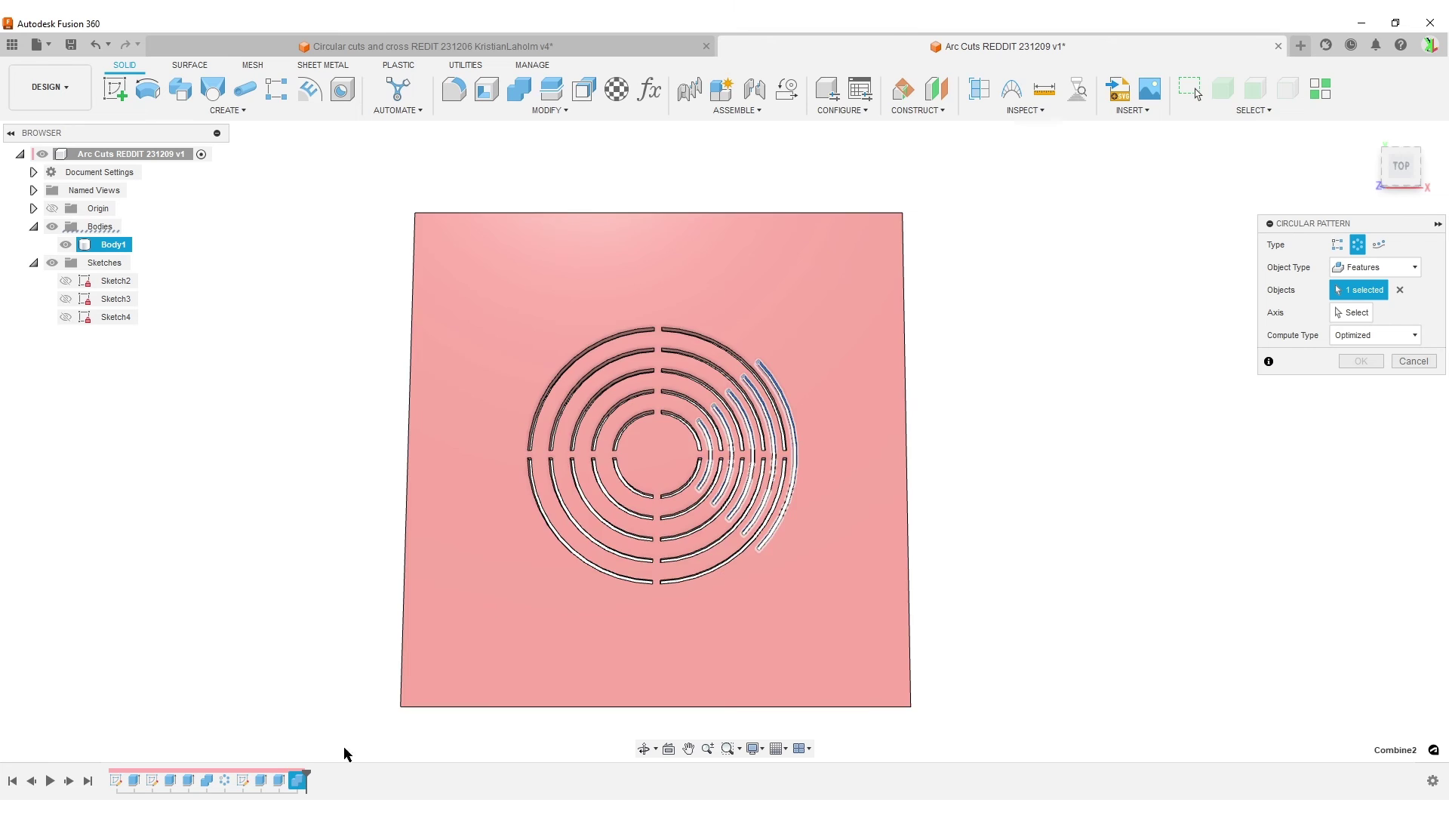
{"action": "left_click", "coordinate": [1370, 316]}
{"action": "mouse_move", "coordinate": [830, 453]}
{"action": "middle_mouse_down", "text": "shift"}
{"action": "mouse_move", "coordinate": [858, 462]}
{"action": "mouse_move", "coordinate": [873, 405]}
{"action": "mouse_move", "coordinate": [809, 448]}
{"action": "middle_mouse_up", "text": "shift"}
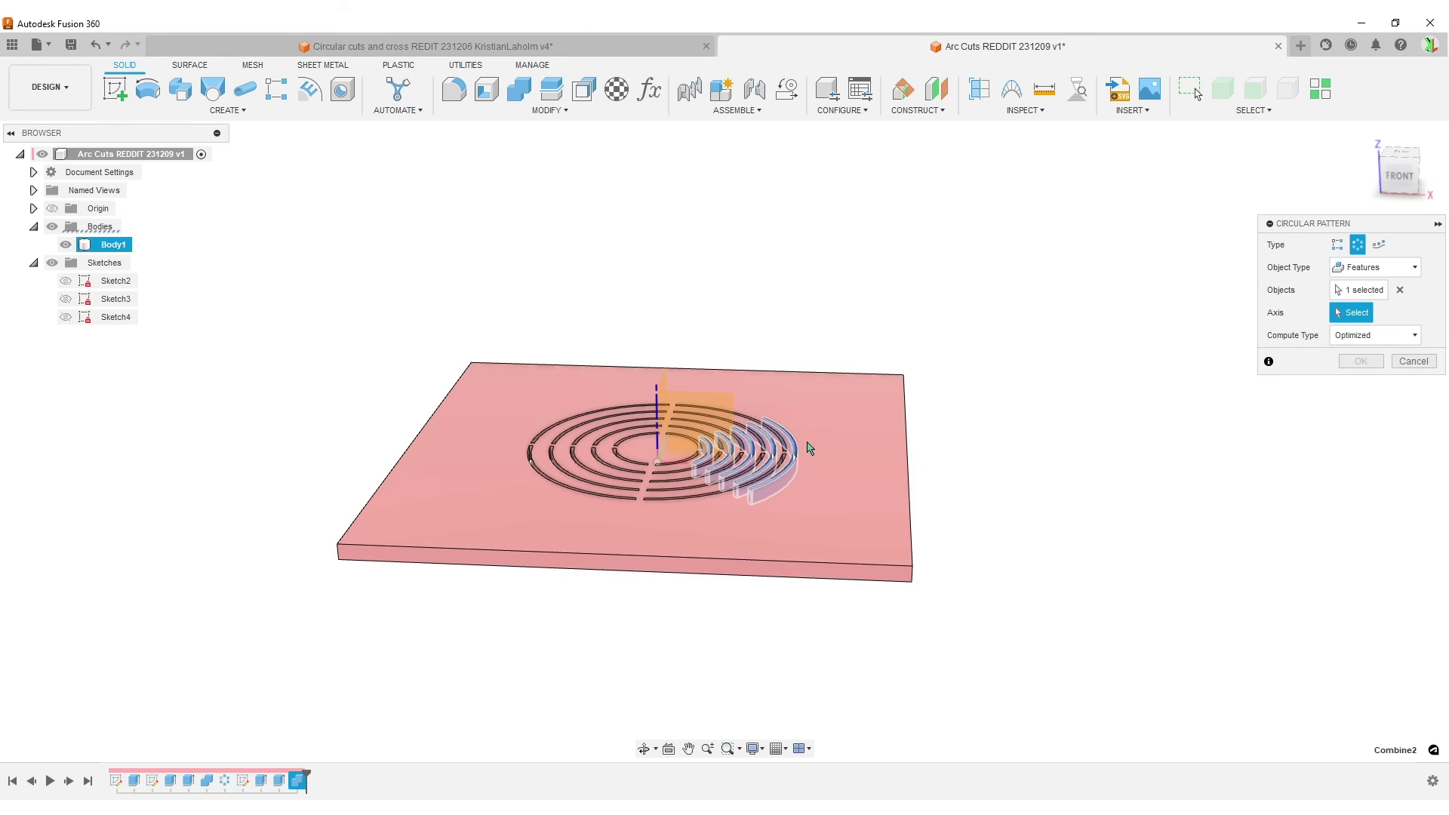
{"action": "scroll", "coordinate": [809, 447], "scroll_direction": "up", "scroll_amount": 2}
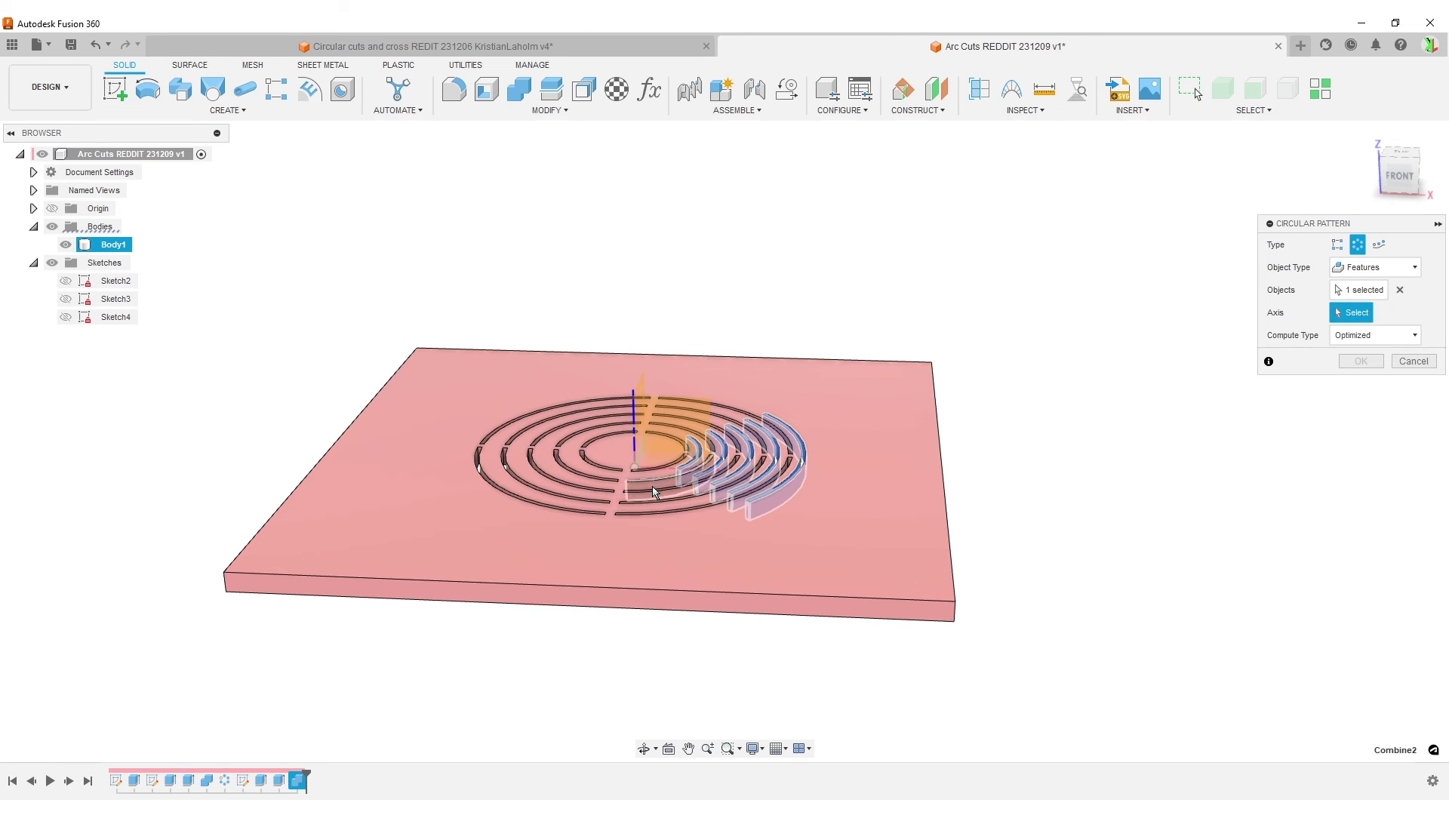
{"action": "left_click", "coordinate": [632, 407]}
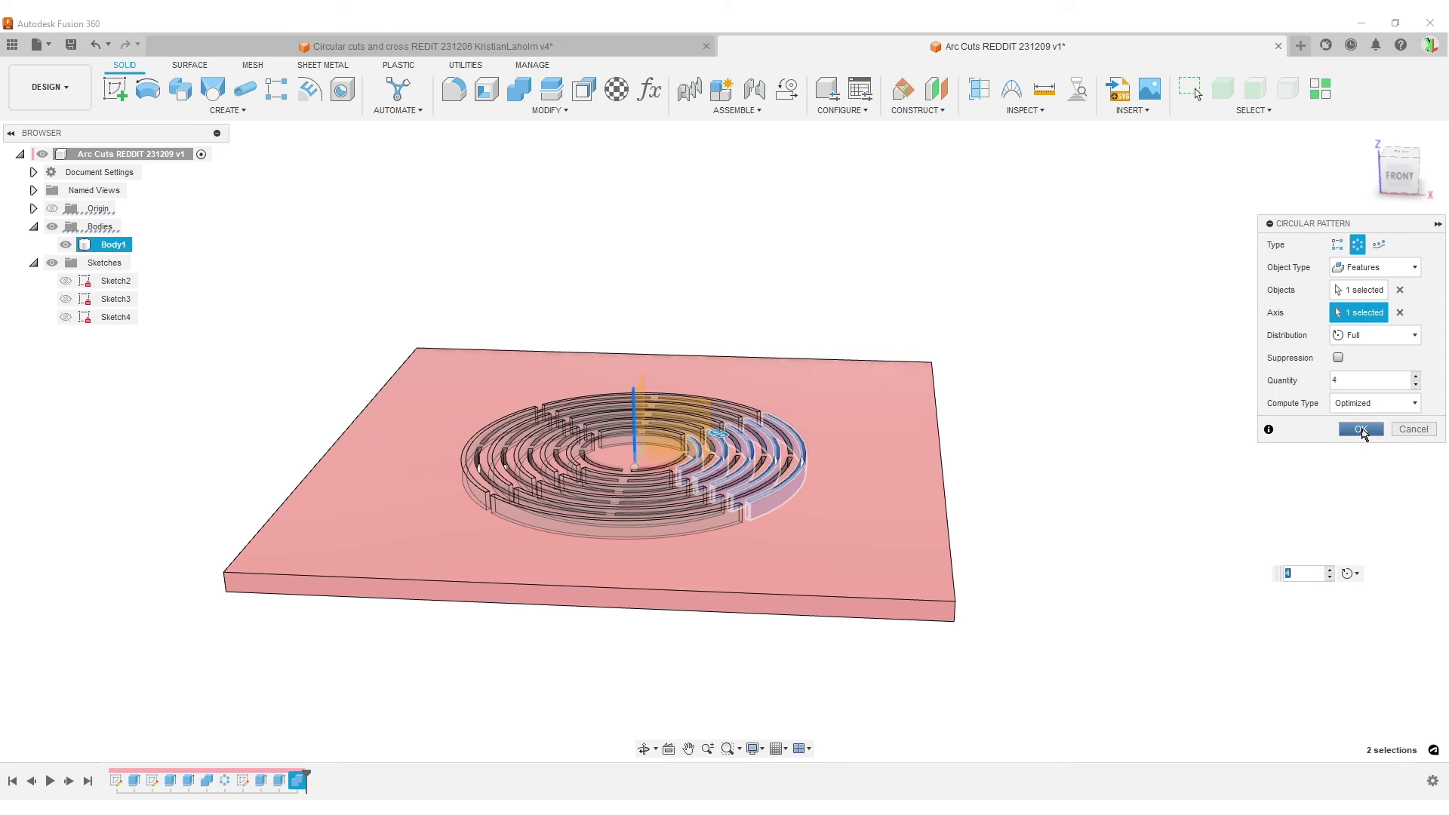
{"action": "left_click", "coordinate": [1360, 429]}
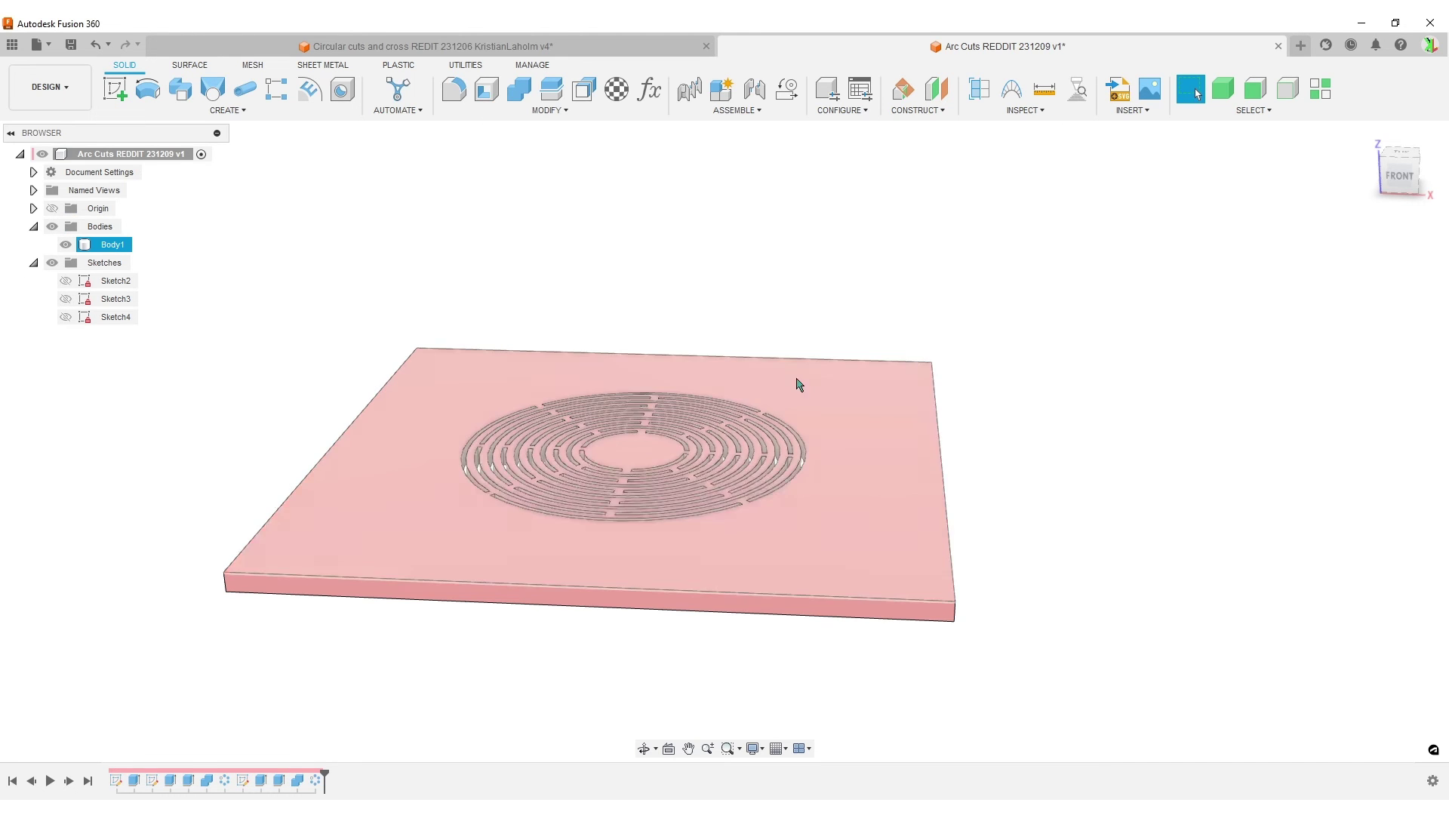
View the finished cut pattern from above and save the design with the version description "User Saved".
{"action": "middle_click_drag", "start_coordinate": [799, 382], "coordinate": [798, 459], "text": "shift"}
{"action": "key", "text": "Escape"}
{"action": "scroll", "coordinate": [1029, 447], "scroll_direction": "down", "scroll_amount": 2}
{"action": "middle_click_drag", "start_coordinate": [1029, 447], "coordinate": [578, 275], "text": "shift"}
{"action": "left_click", "coordinate": [71, 50]}
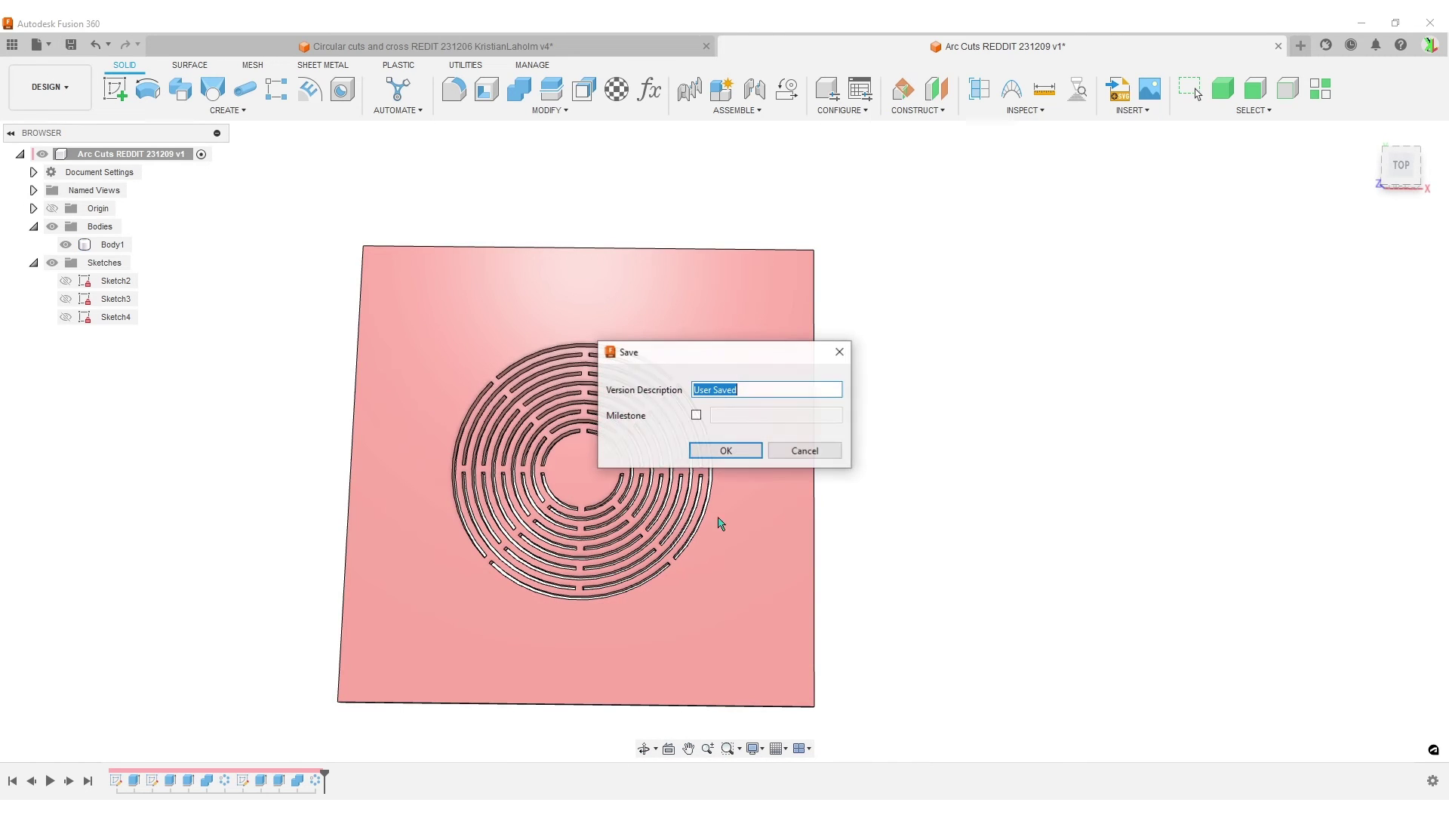
{"action": "left_click", "coordinate": [737, 451]}
{"action": "middle_click_drag", "start_coordinate": [880, 478], "coordinate": [746, 436]}
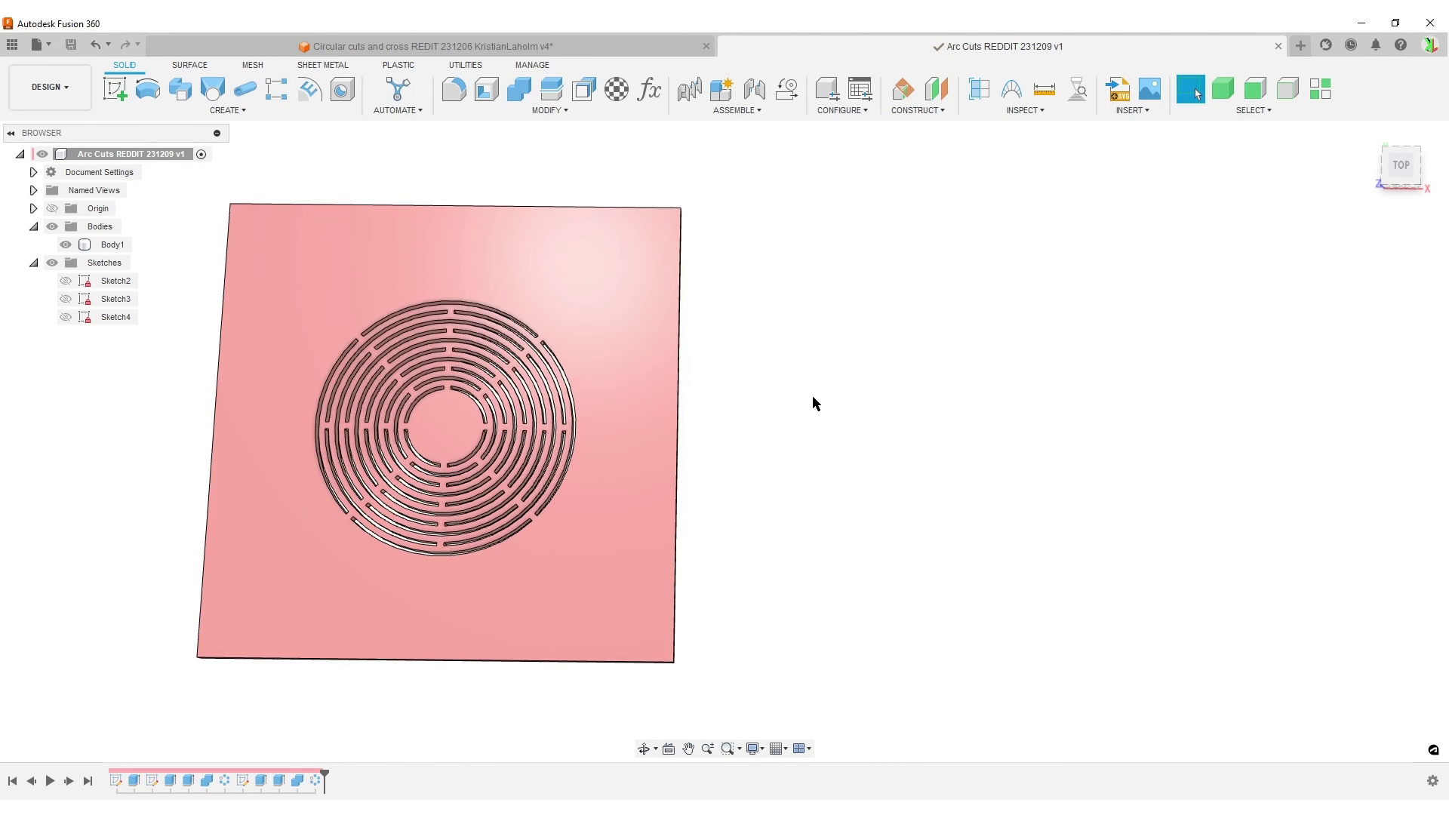
Open the design's parameters and set ArcSpacing to 8 mm.
{"action": "left_click", "coordinate": [649, 88]}
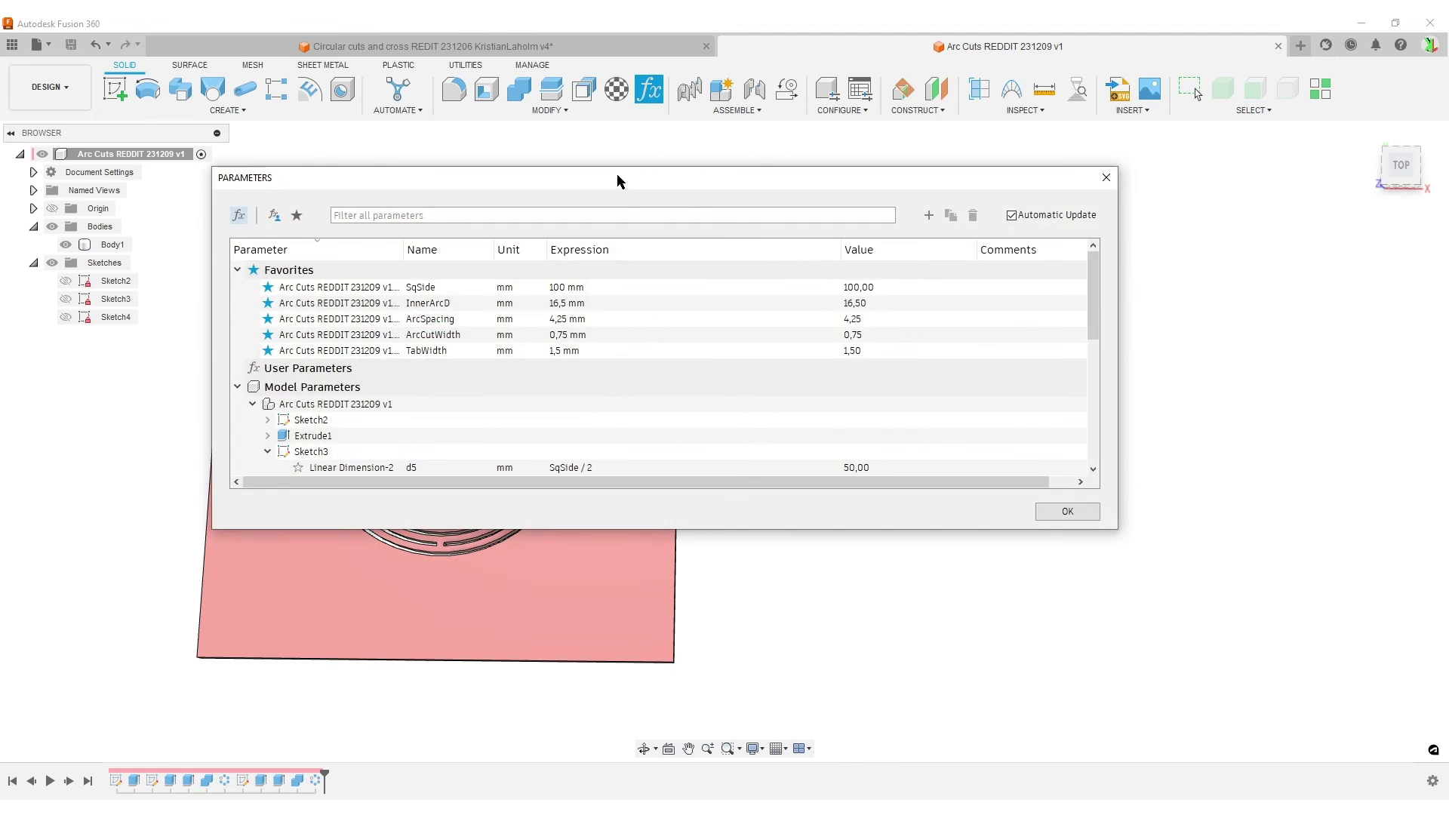
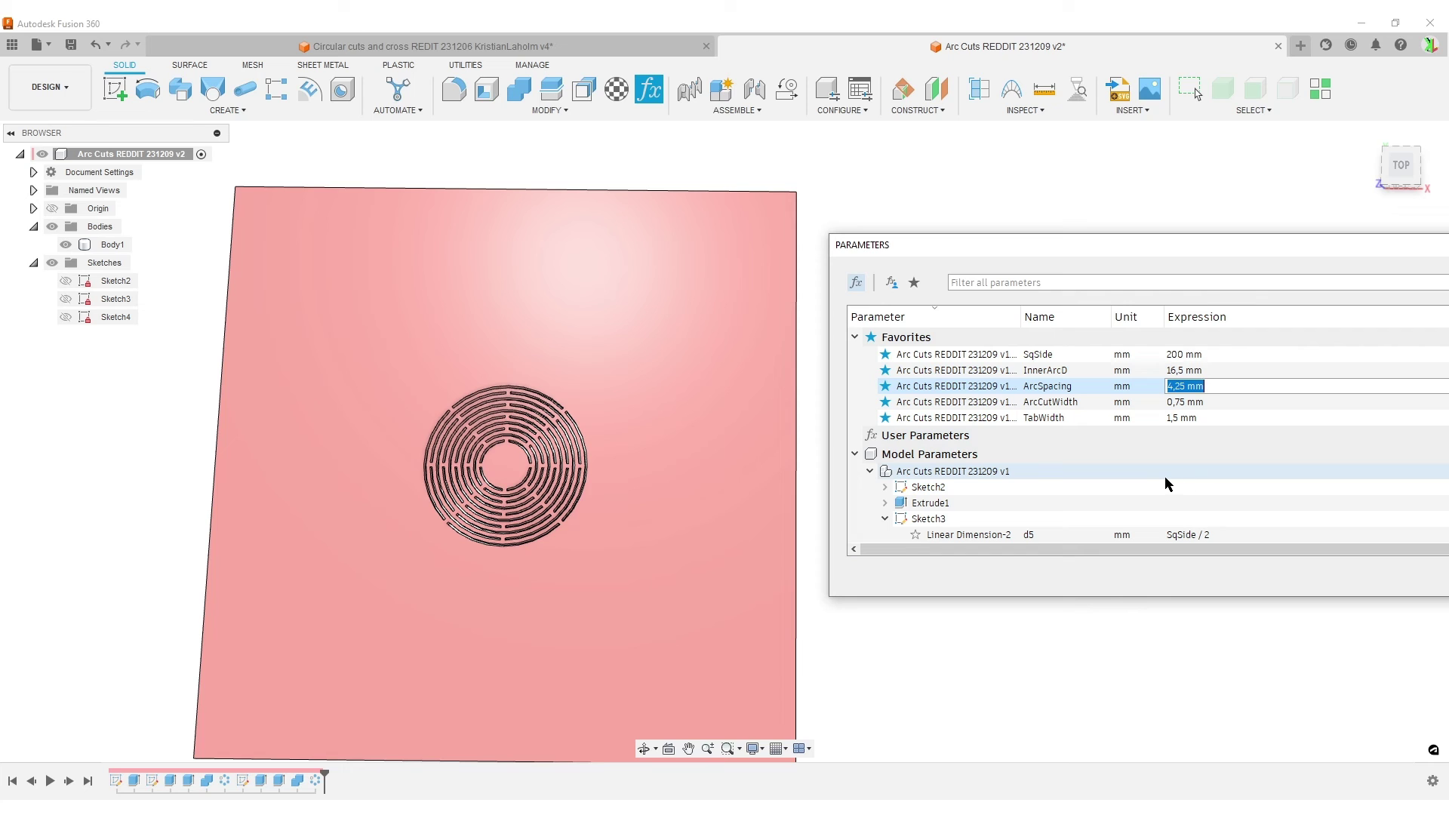
{"action": "type", "text": "8"}
{"action": "key", "text": "Return"}
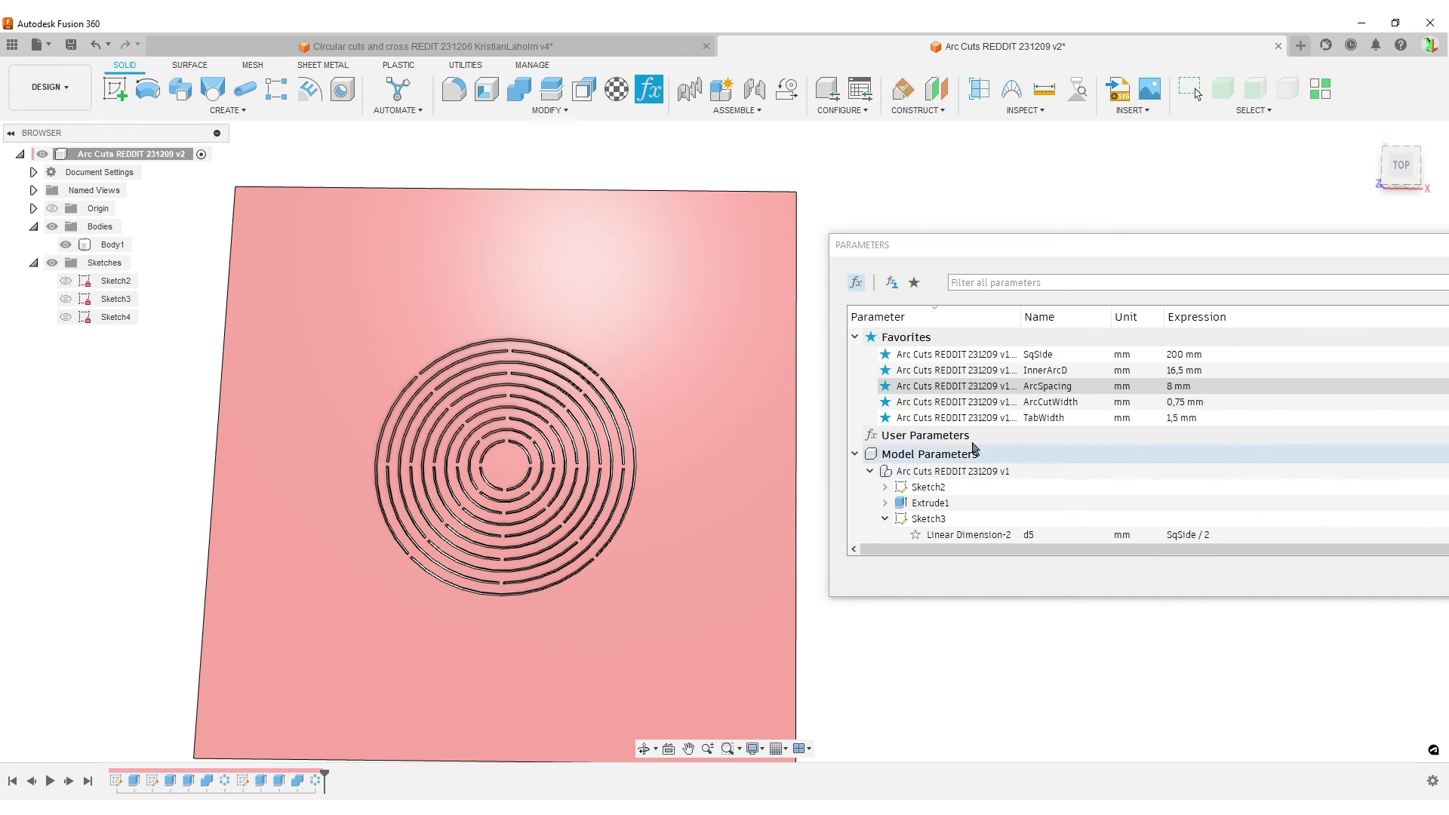
Set the ArcSpacing parameter to 4,25 mm.
{"action": "left_click", "coordinate": [1208, 387]}
{"action": "left_click", "coordinate": [1207, 387]}
{"action": "type", "text": "4,25"}
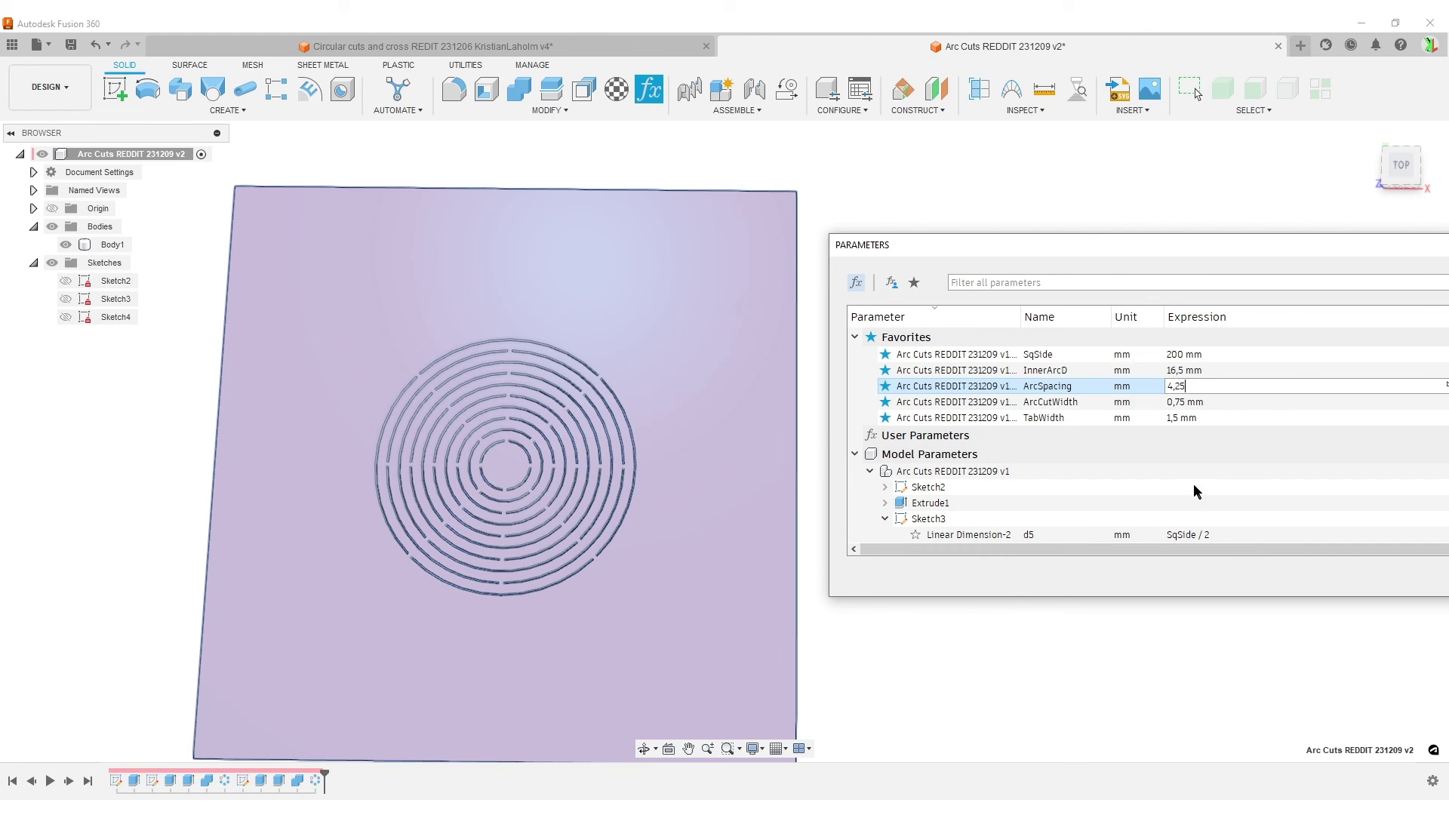
{"action": "key", "text": "Return"}
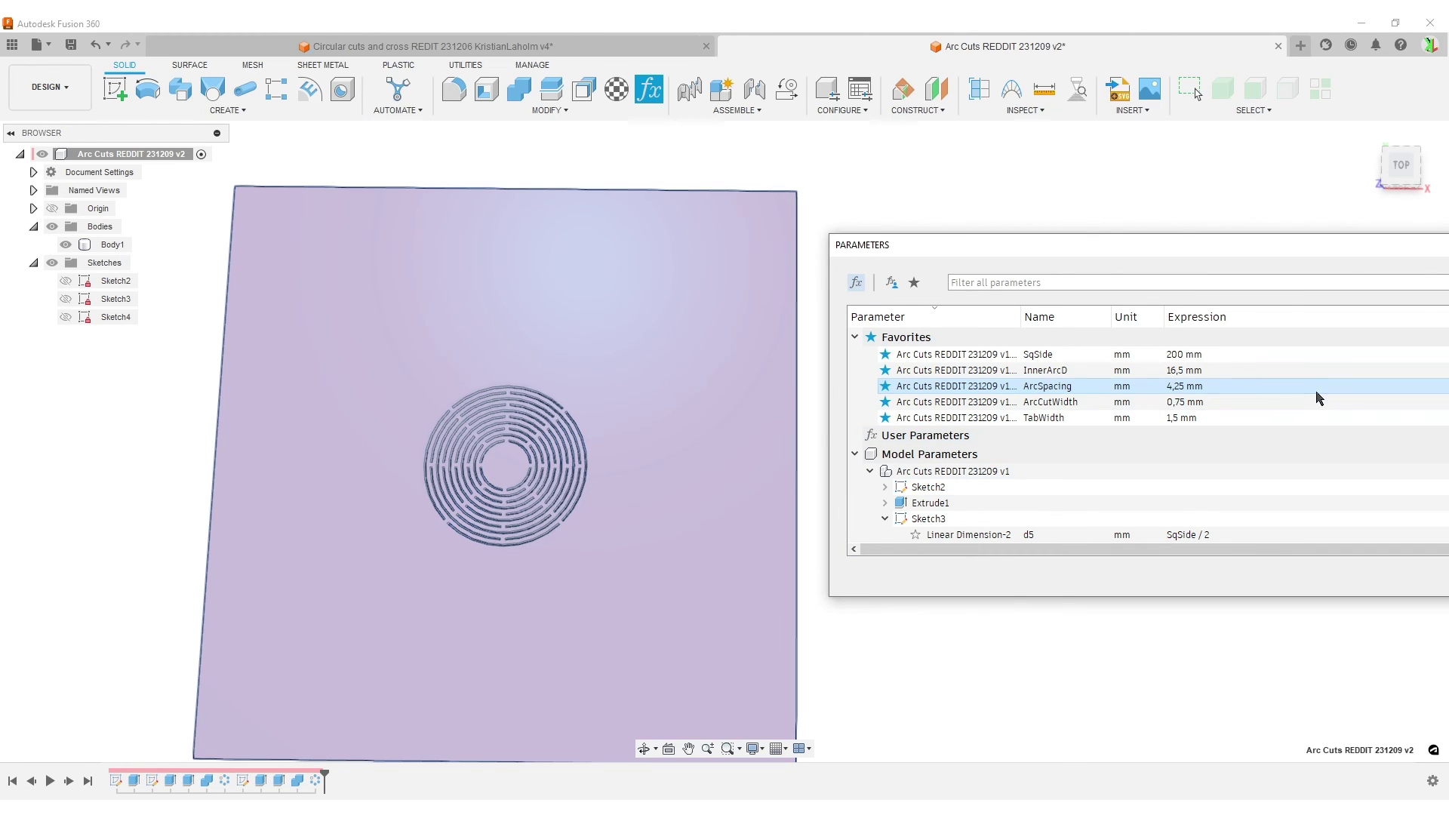
Set the ArcCutWidth parameter to 1 mm and the TabWidth parameter to 5 mm, and accept the changes.
{"action": "left_click", "coordinate": [1215, 401]}
{"action": "left_click", "coordinate": [1215, 402]}
{"action": "type", "text": "1"}
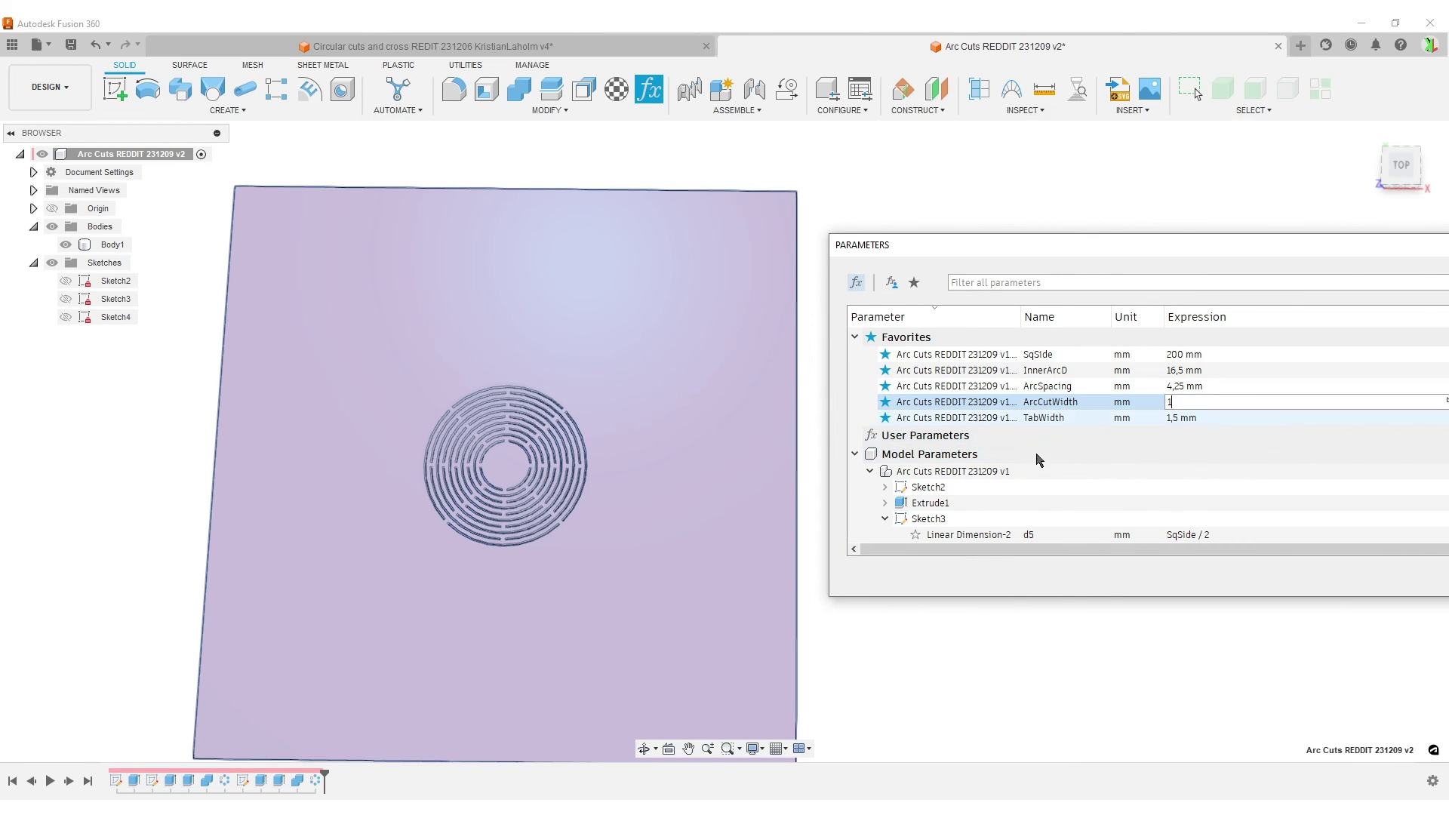
{"action": "key", "text": "Return"}
{"action": "left_click", "coordinate": [1223, 419]}
{"action": "left_click", "coordinate": [1222, 419]}
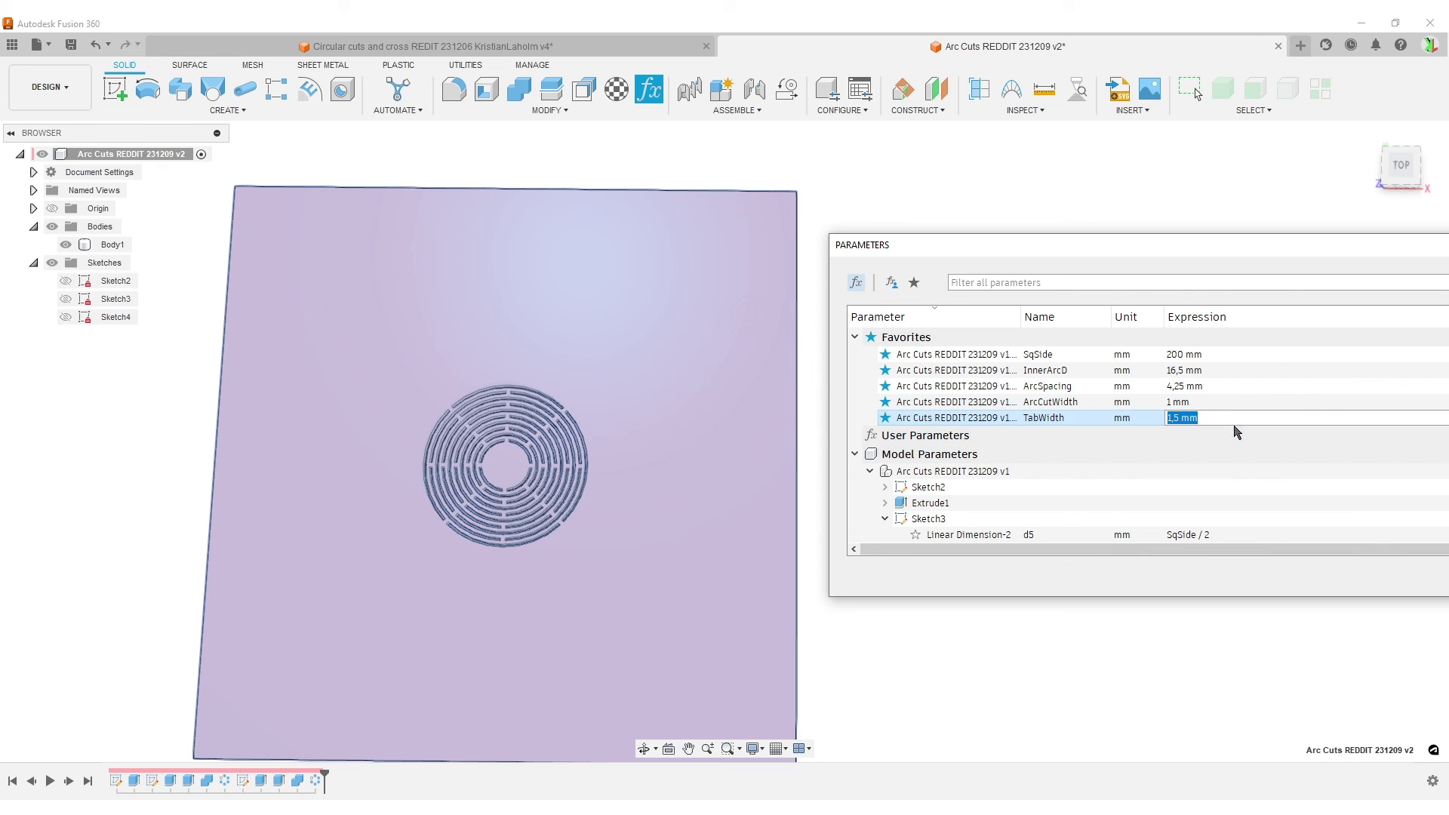
{"action": "type", "text": "5"}
{"action": "key", "text": "Return"}
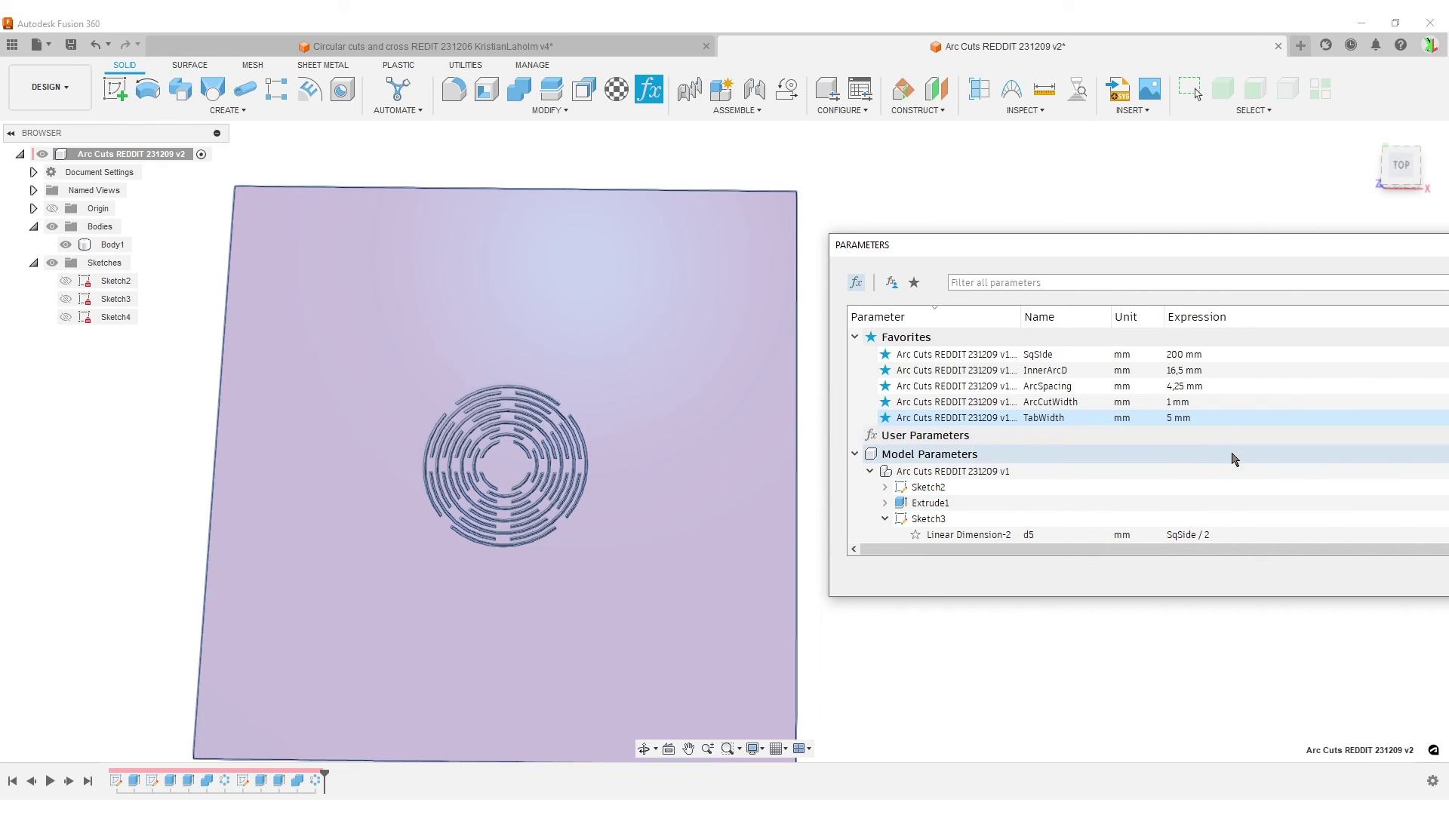
{"action": "left_click_drag", "start_coordinate": [1254, 252], "coordinate": [755, 184]}
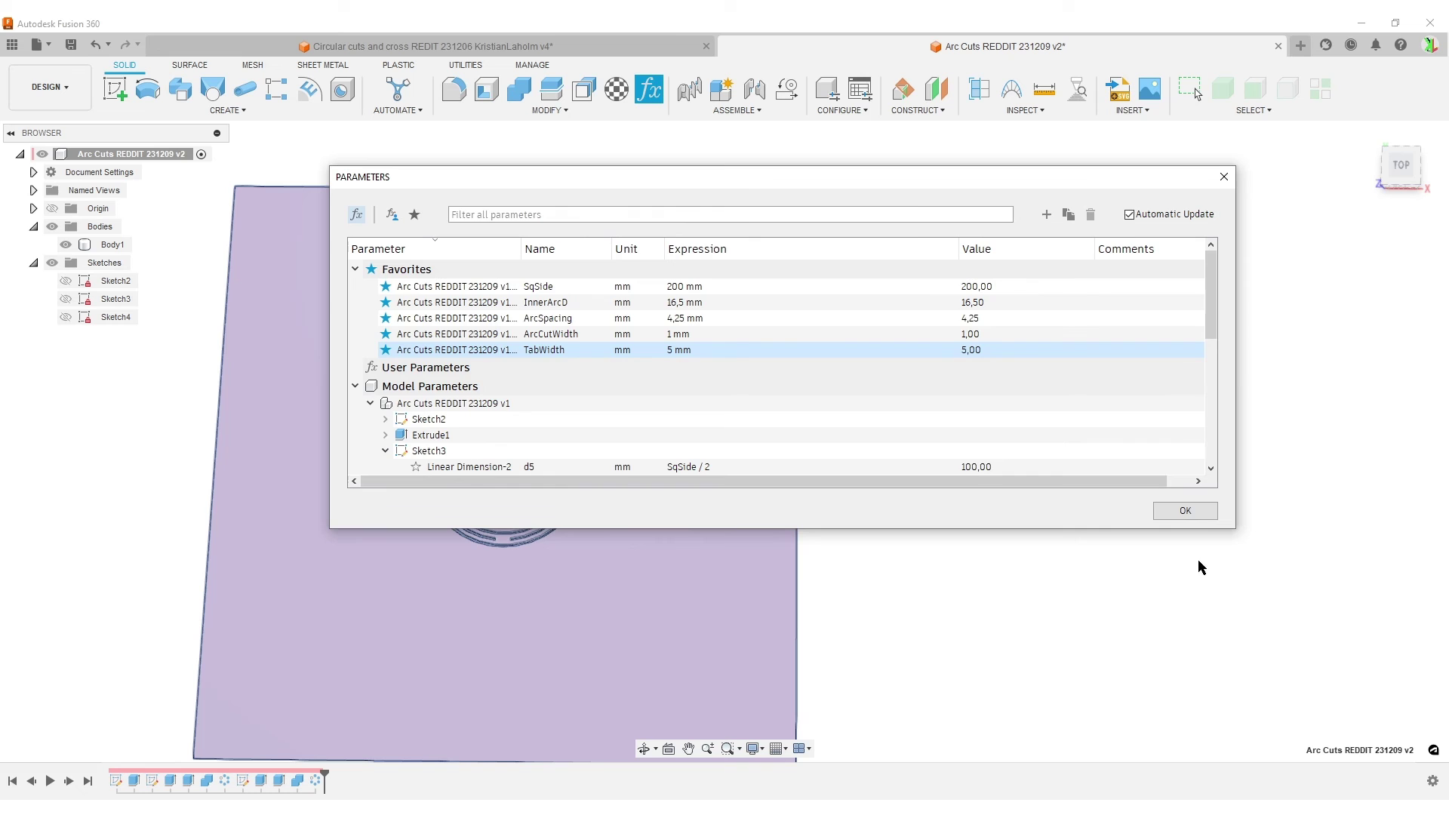
{"action": "left_click", "coordinate": [1185, 510]}
Examine the arc cuts and the ends at their tabs straight from above, close up and as a whole.
{"action": "middle_click_drag", "start_coordinate": [1089, 528], "coordinate": [1142, 549], "text": "shift"}
{"action": "scroll", "coordinate": [1101, 526], "scroll_direction": "up", "scroll_amount": 8}
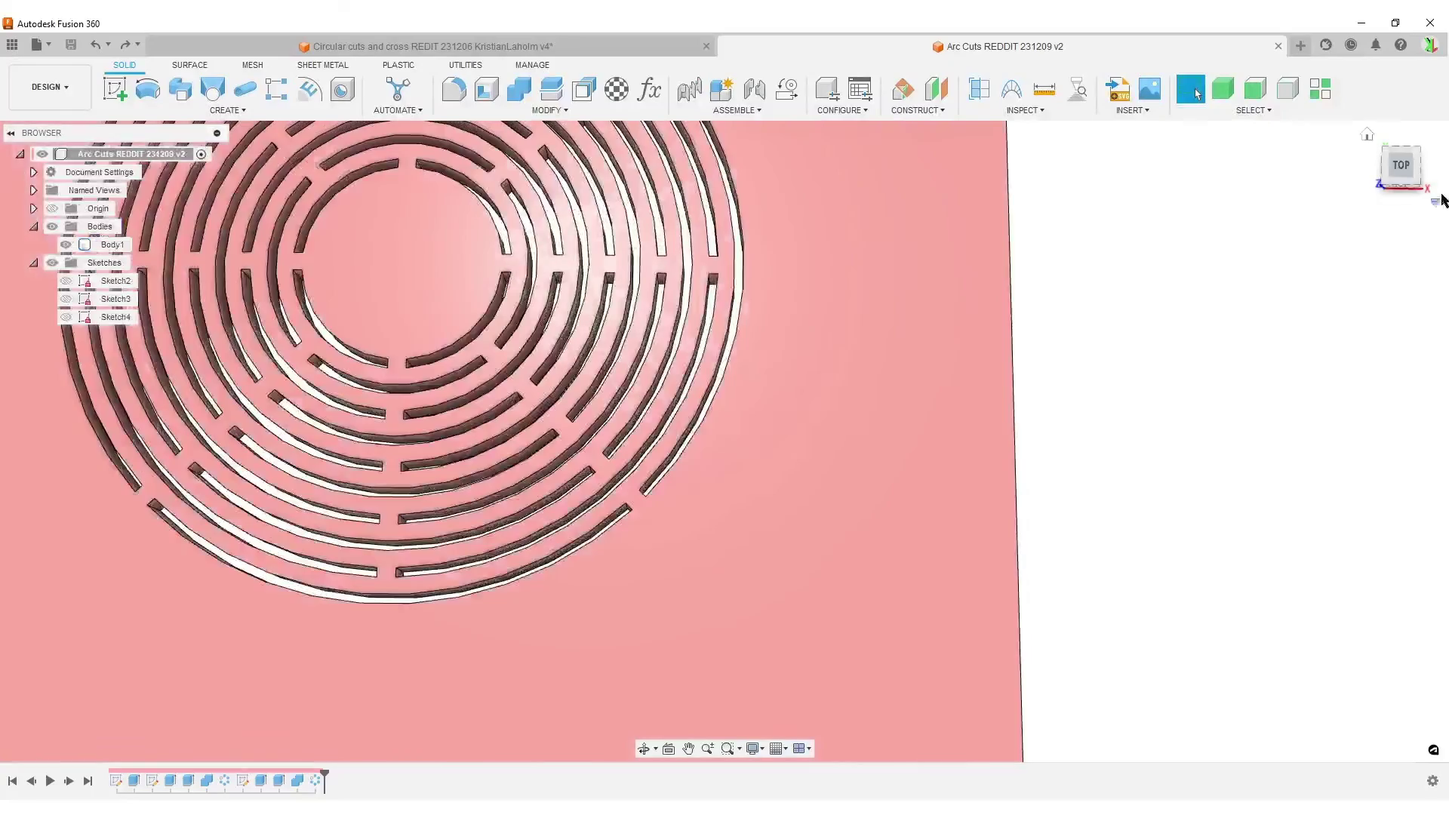
{"action": "left_click", "coordinate": [1401, 165]}
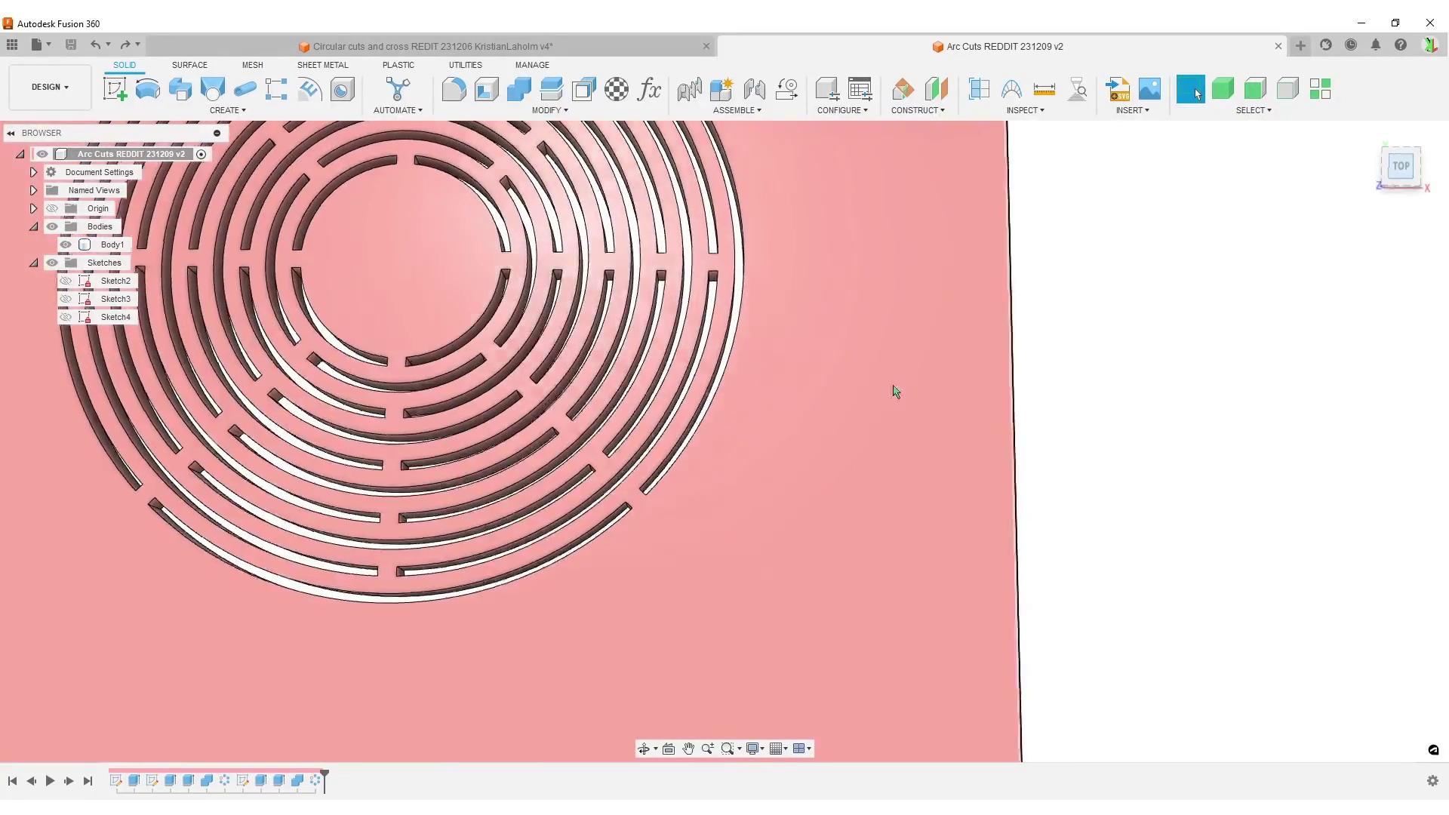
{"action": "scroll", "coordinate": [677, 544], "scroll_direction": "up", "scroll_amount": 5}
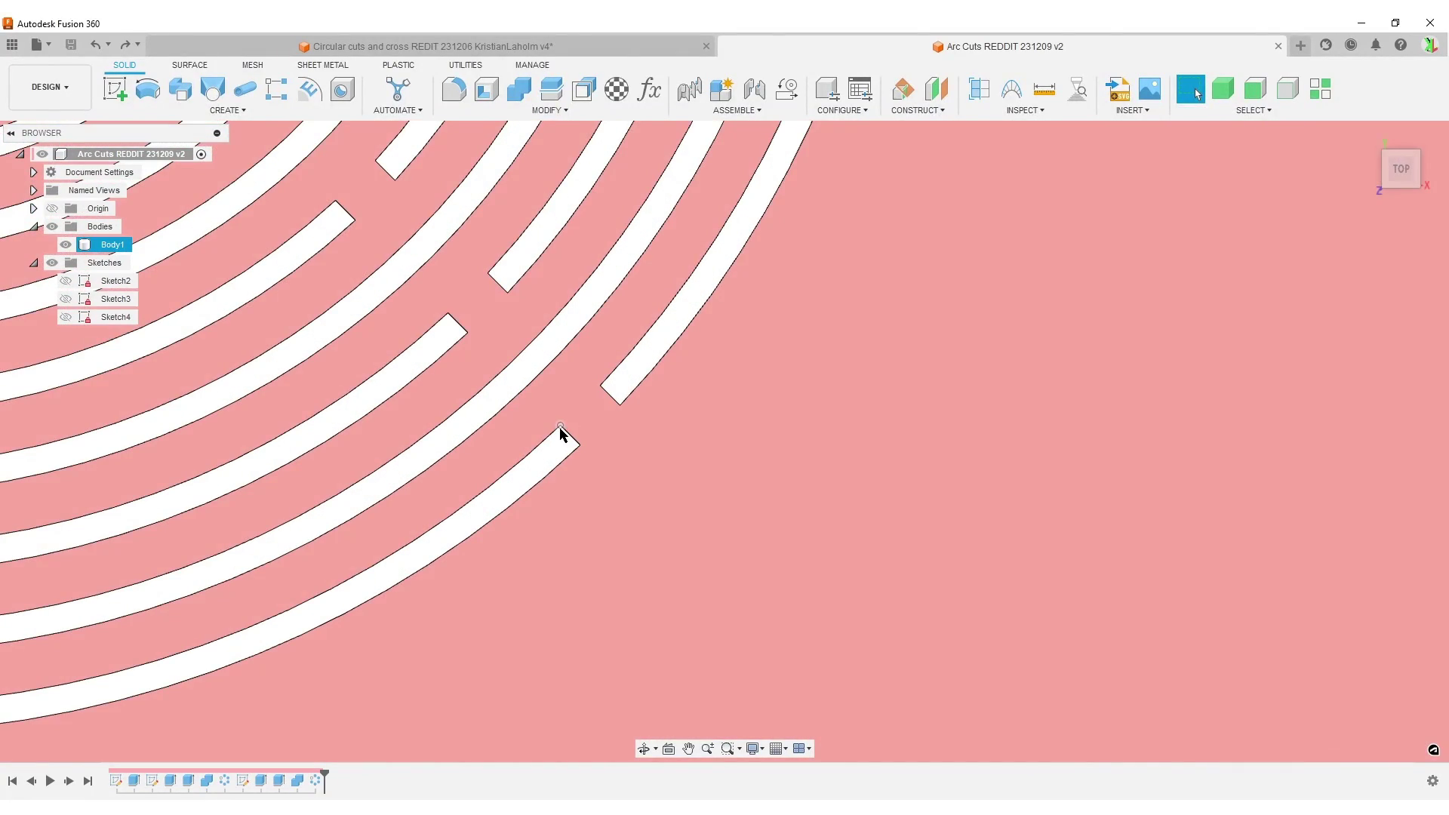
{"action": "scroll", "coordinate": [559, 430], "scroll_direction": "down", "scroll_amount": 10}
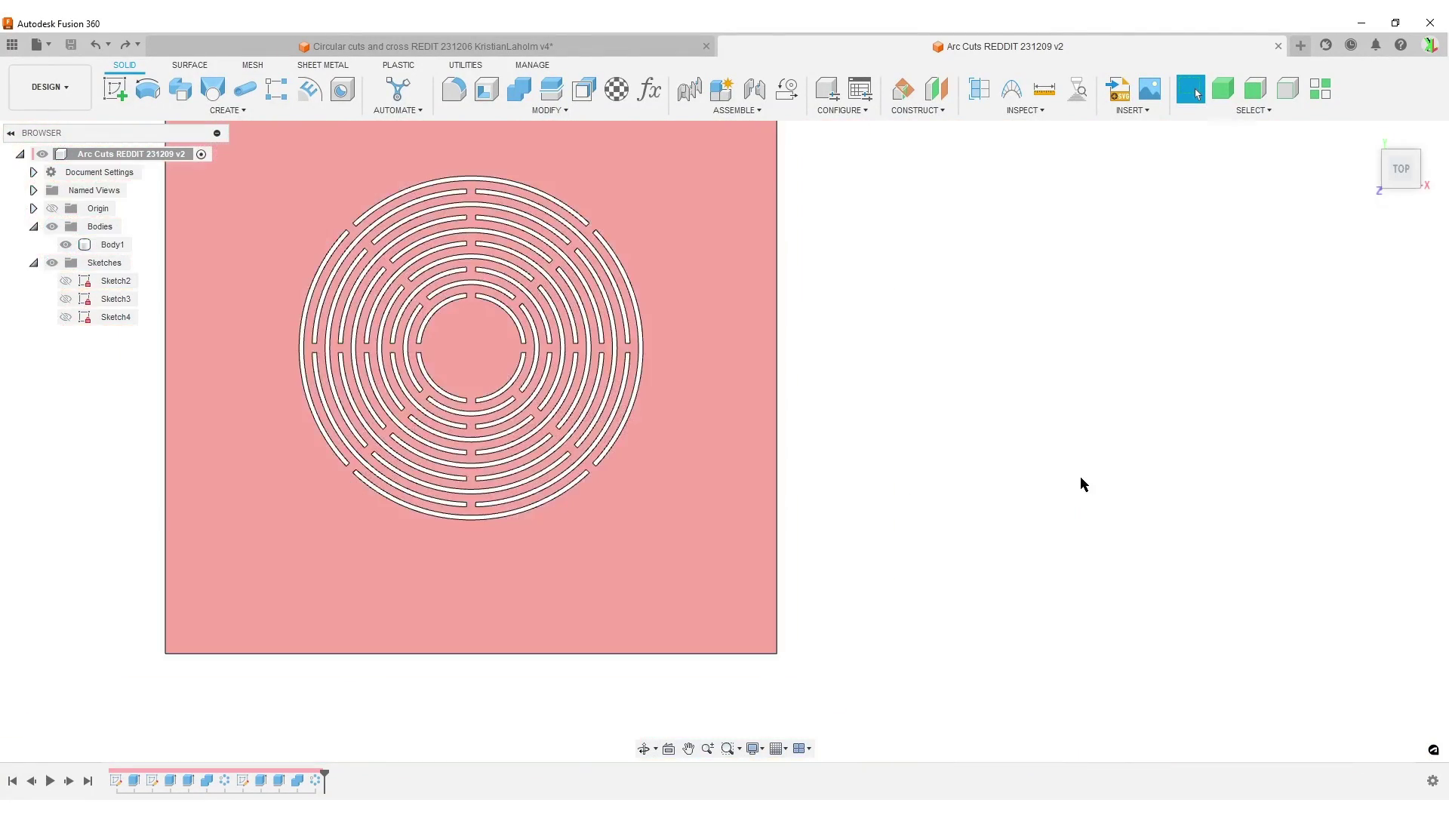
{"action": "scroll", "coordinate": [1081, 483], "scroll_direction": "down", "scroll_amount": 3}
{"action": "middle_click_drag", "start_coordinate": [1099, 469], "coordinate": [1103, 508]}
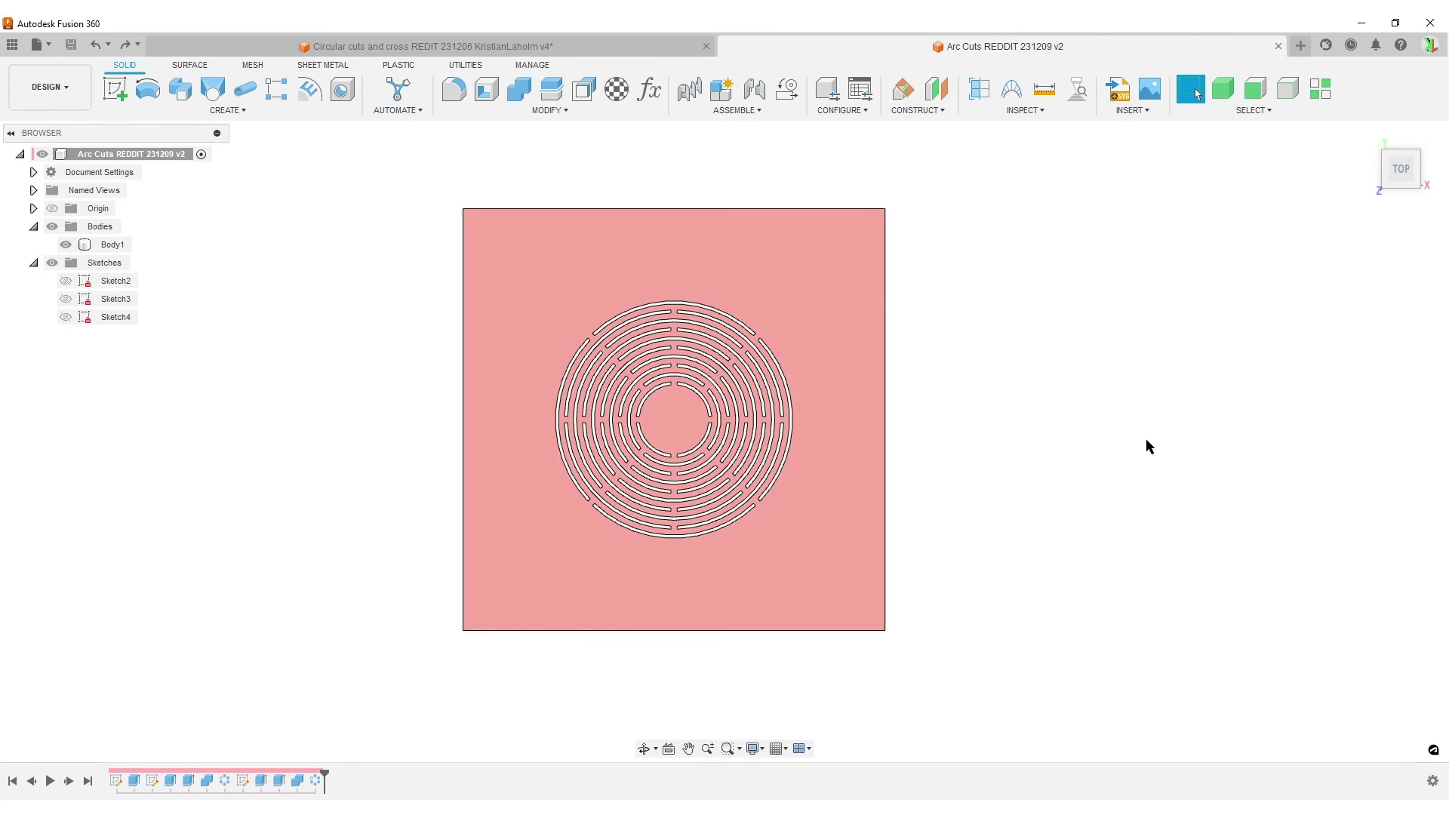
{"action": "scroll", "coordinate": [1146, 447], "scroll_direction": "up", "scroll_amount": 1}
{"action": "middle_click_drag", "start_coordinate": [1132, 444], "coordinate": [1061, 446]}
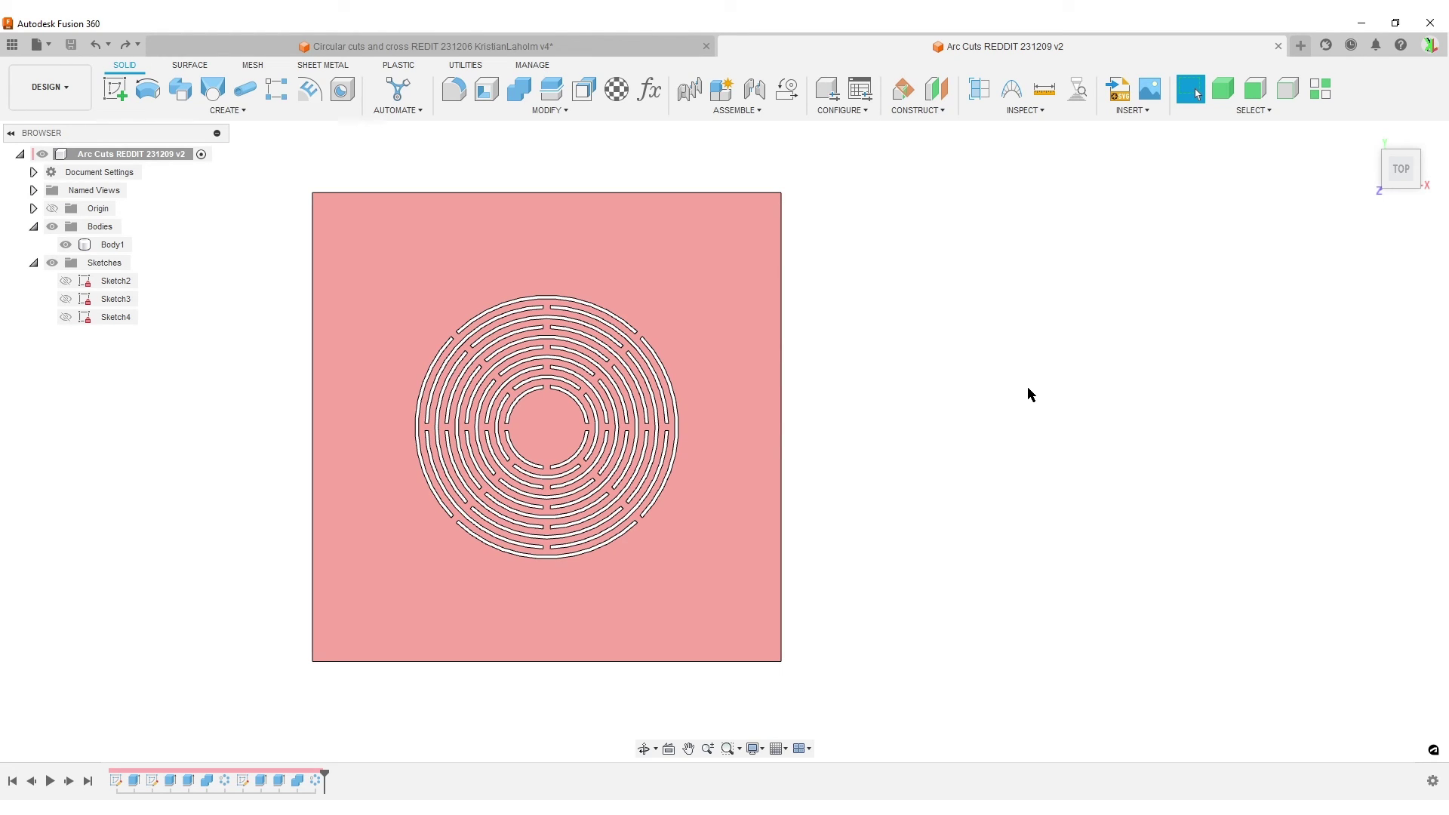
Start a Rule Fillet on all edges of the two Combine features and their two circular patterns.
{"action": "key", "text": "f"}
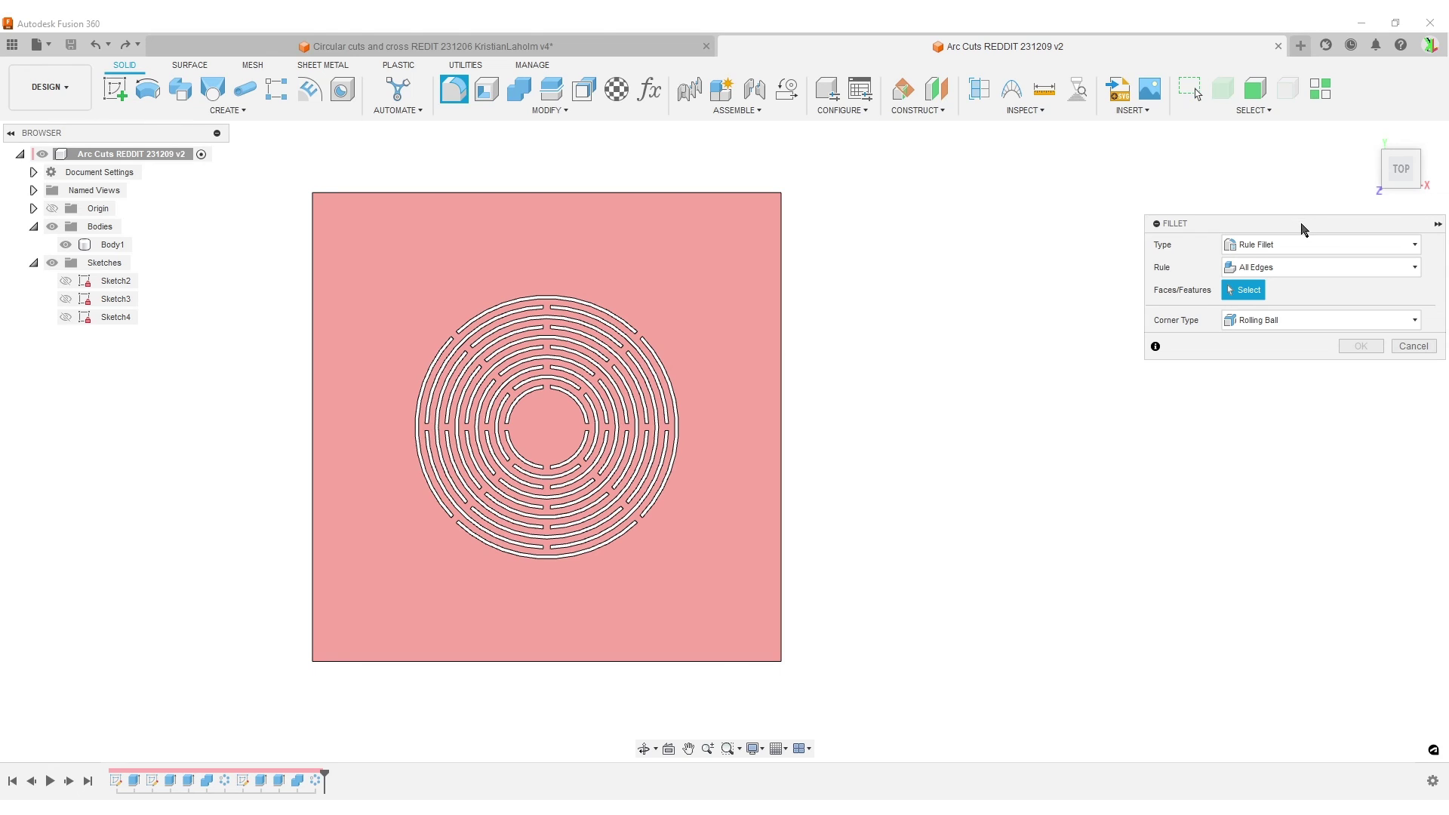
{"action": "left_click", "coordinate": [1237, 247]}
{"action": "left_click", "coordinate": [1093, 267]}
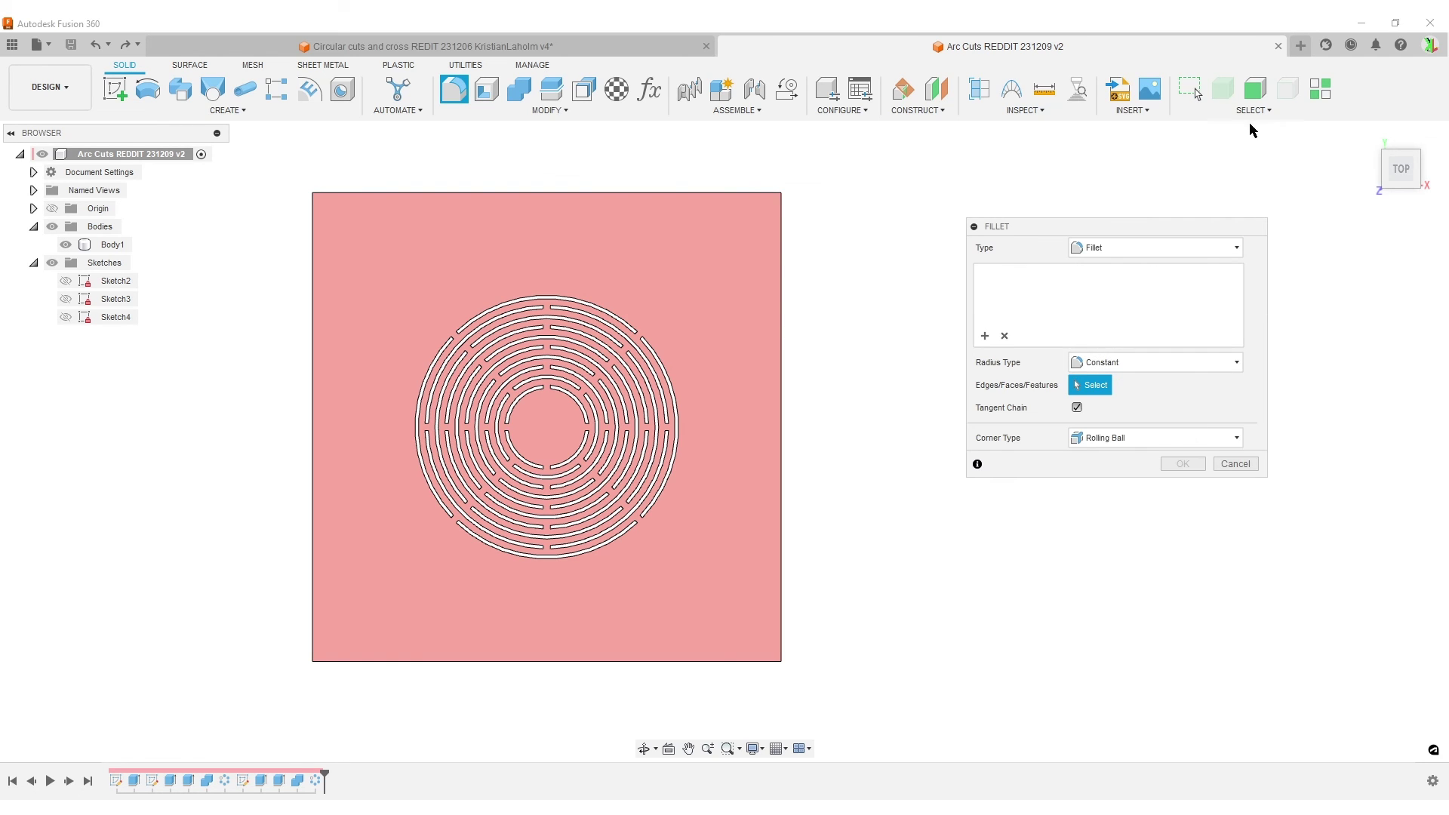
{"action": "left_click", "coordinate": [1213, 249]}
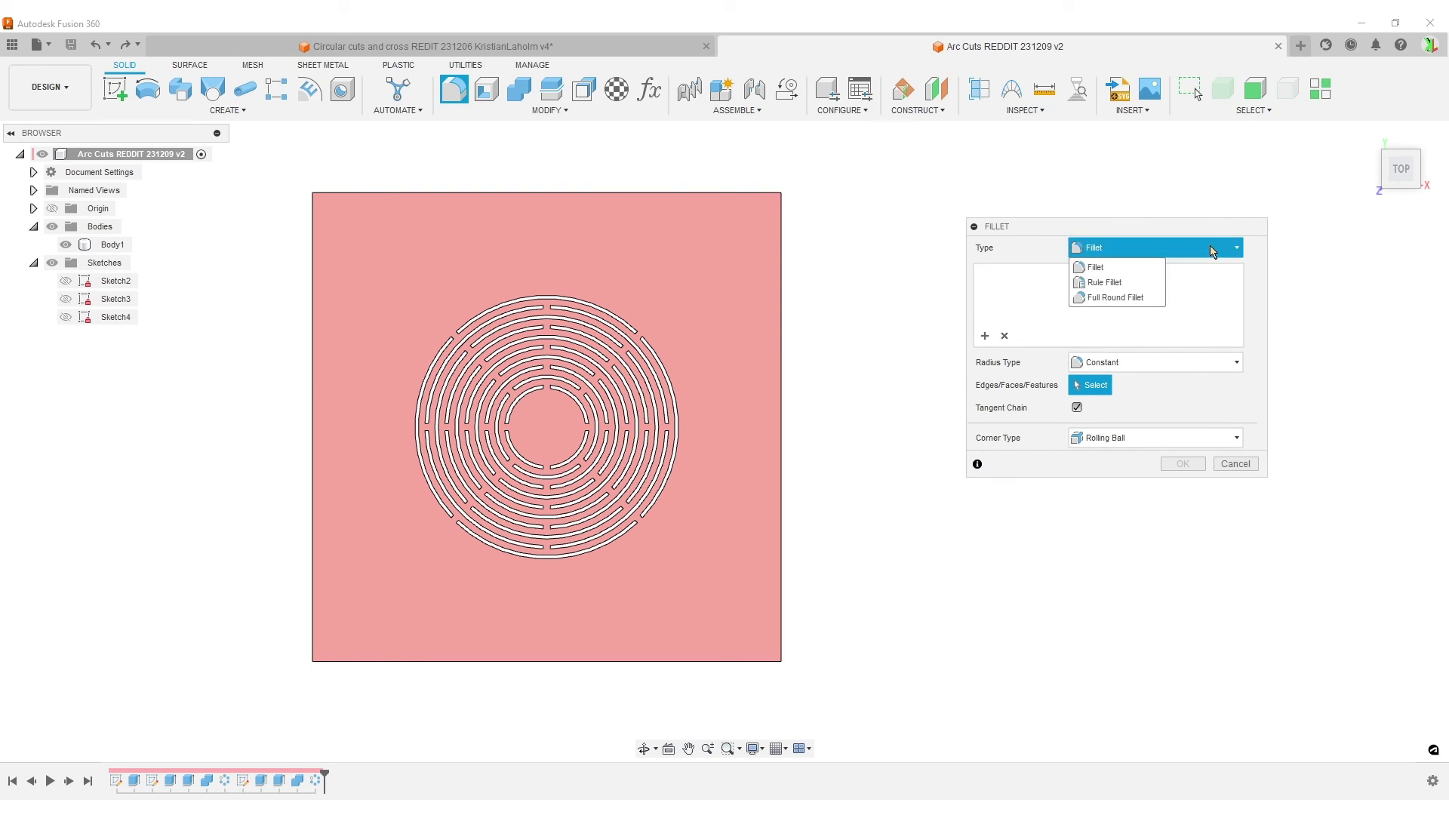
{"action": "left_click", "coordinate": [1138, 281]}
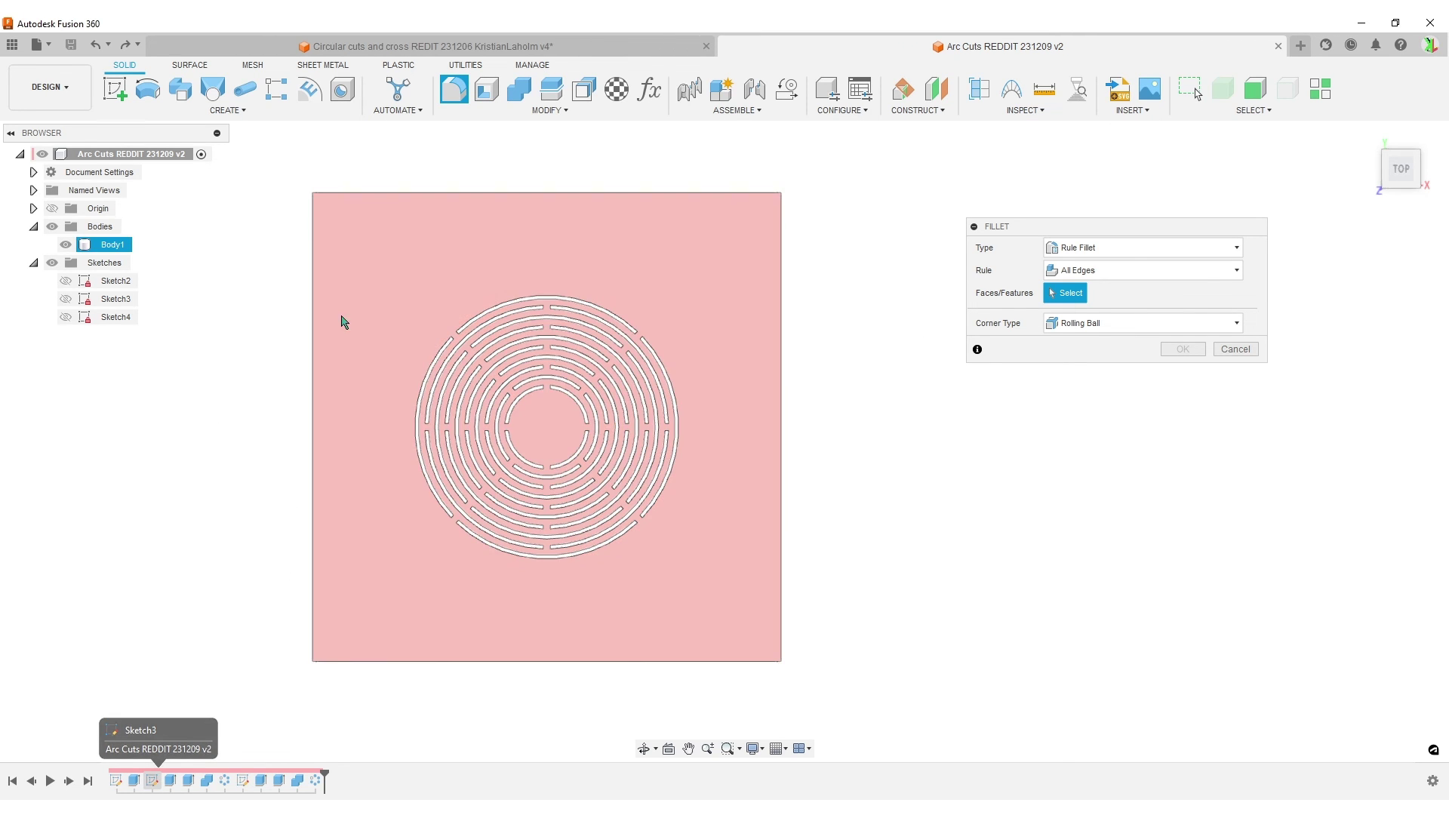
{"action": "left_click", "coordinate": [206, 780]}
{"action": "left_click", "coordinate": [225, 781]}
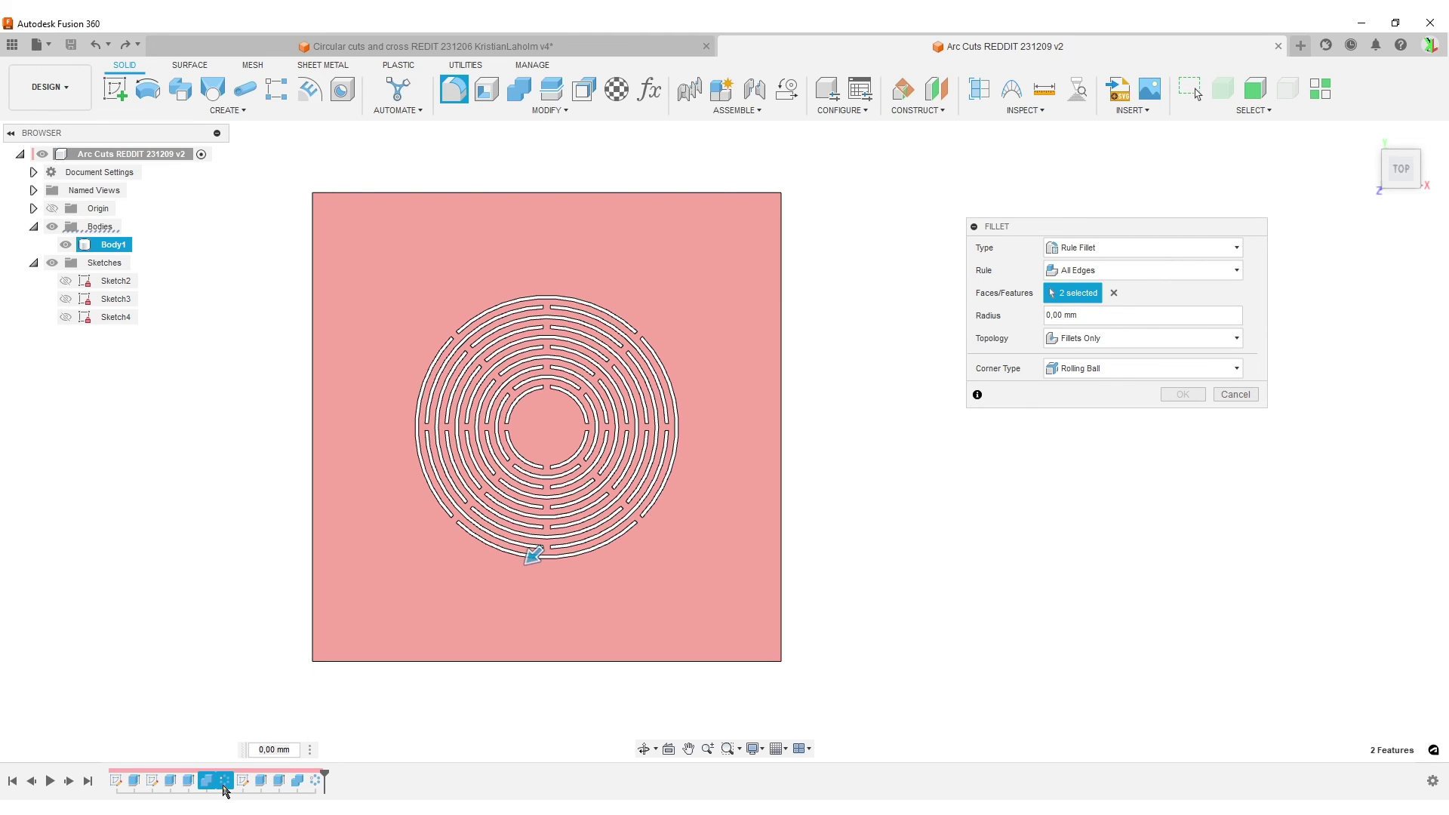
{"action": "left_click", "coordinate": [295, 785]}
{"action": "left_click", "coordinate": [317, 782]}
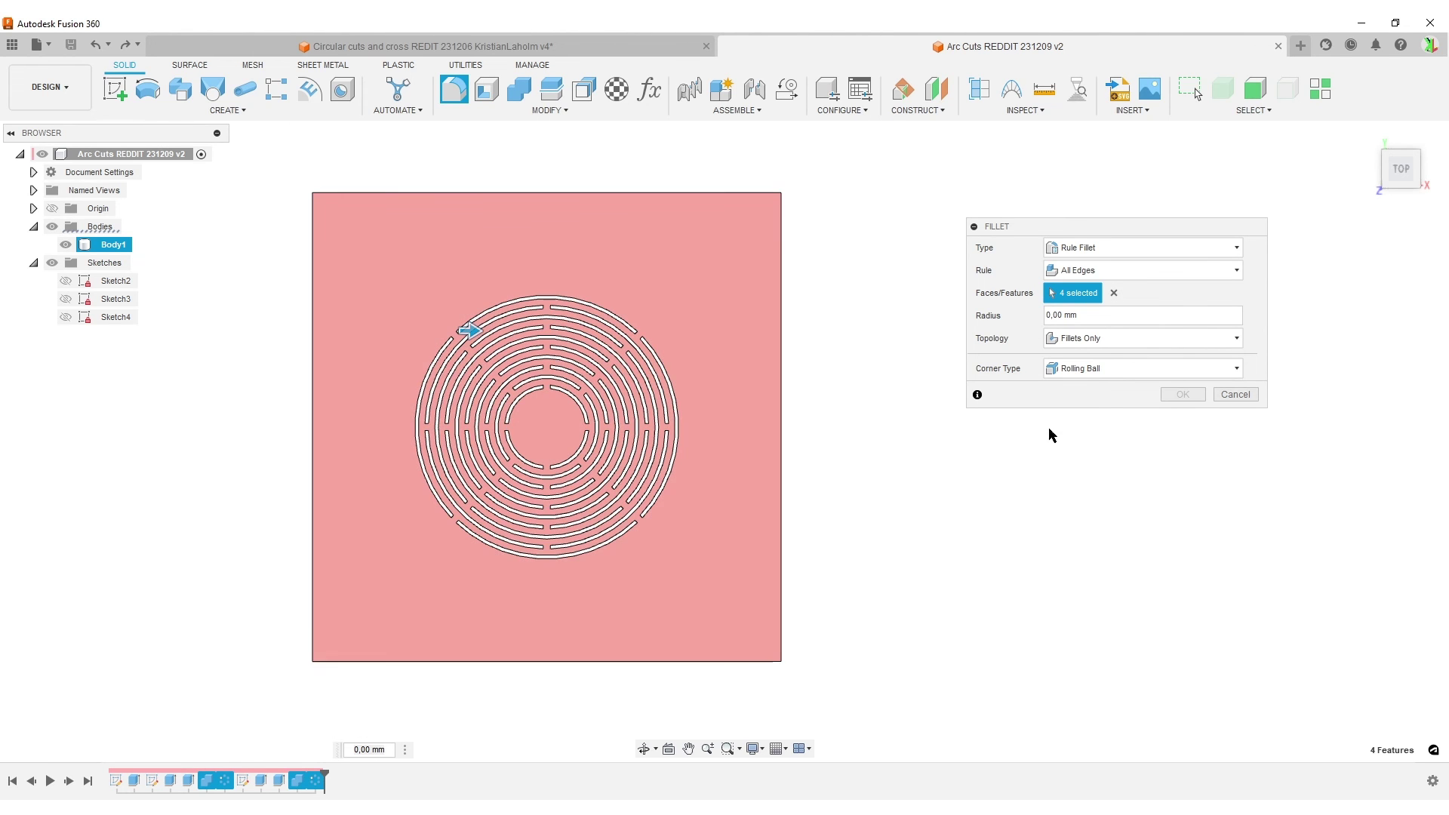
Try the Rounds and Fillets topology for the rule fillet and return it to Fillets Only.
{"action": "scroll", "coordinate": [995, 513], "scroll_direction": "up", "scroll_amount": 3}
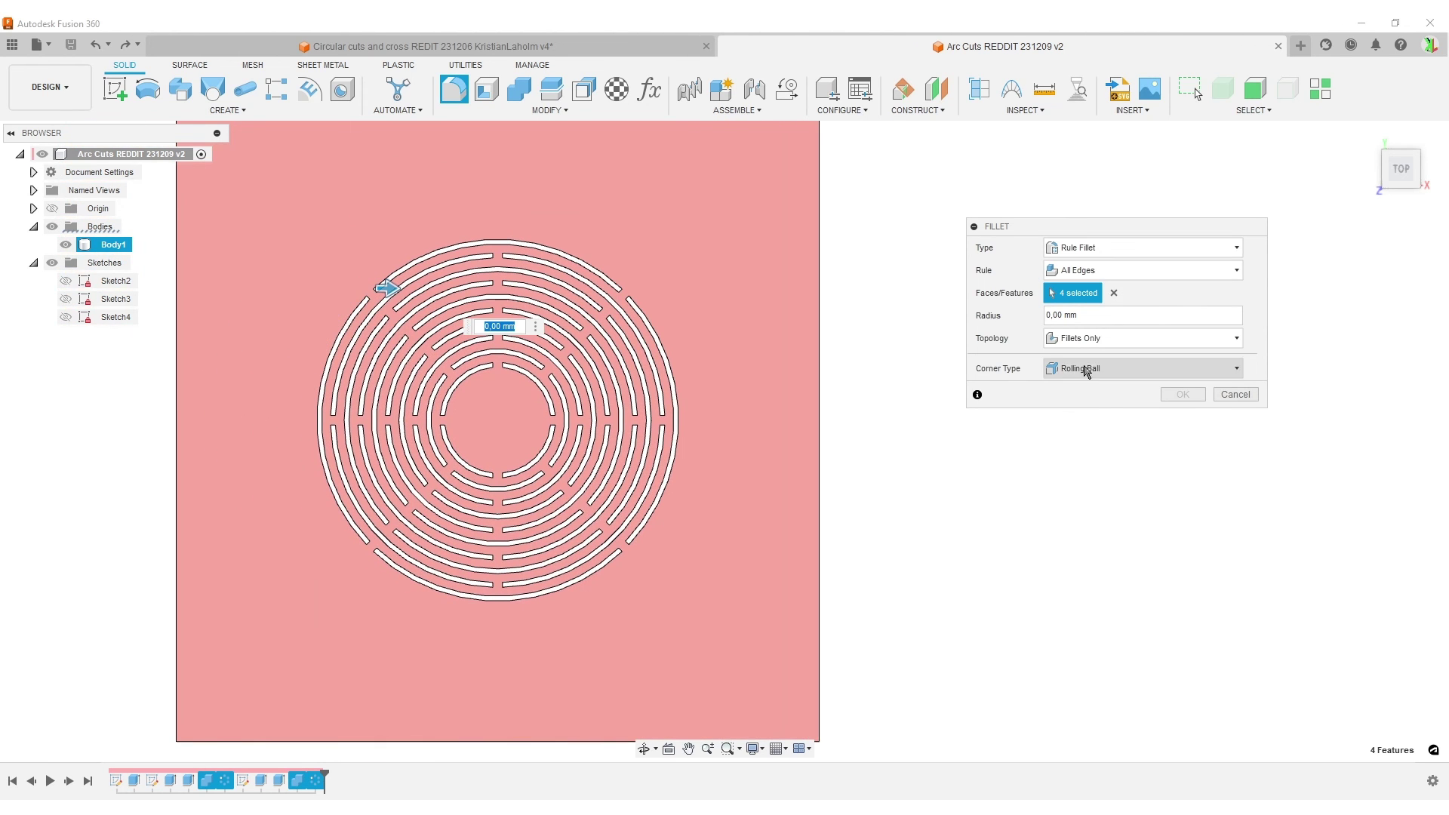
{"action": "left_click", "coordinate": [1124, 338]}
{"action": "left_click", "coordinate": [1123, 354]}
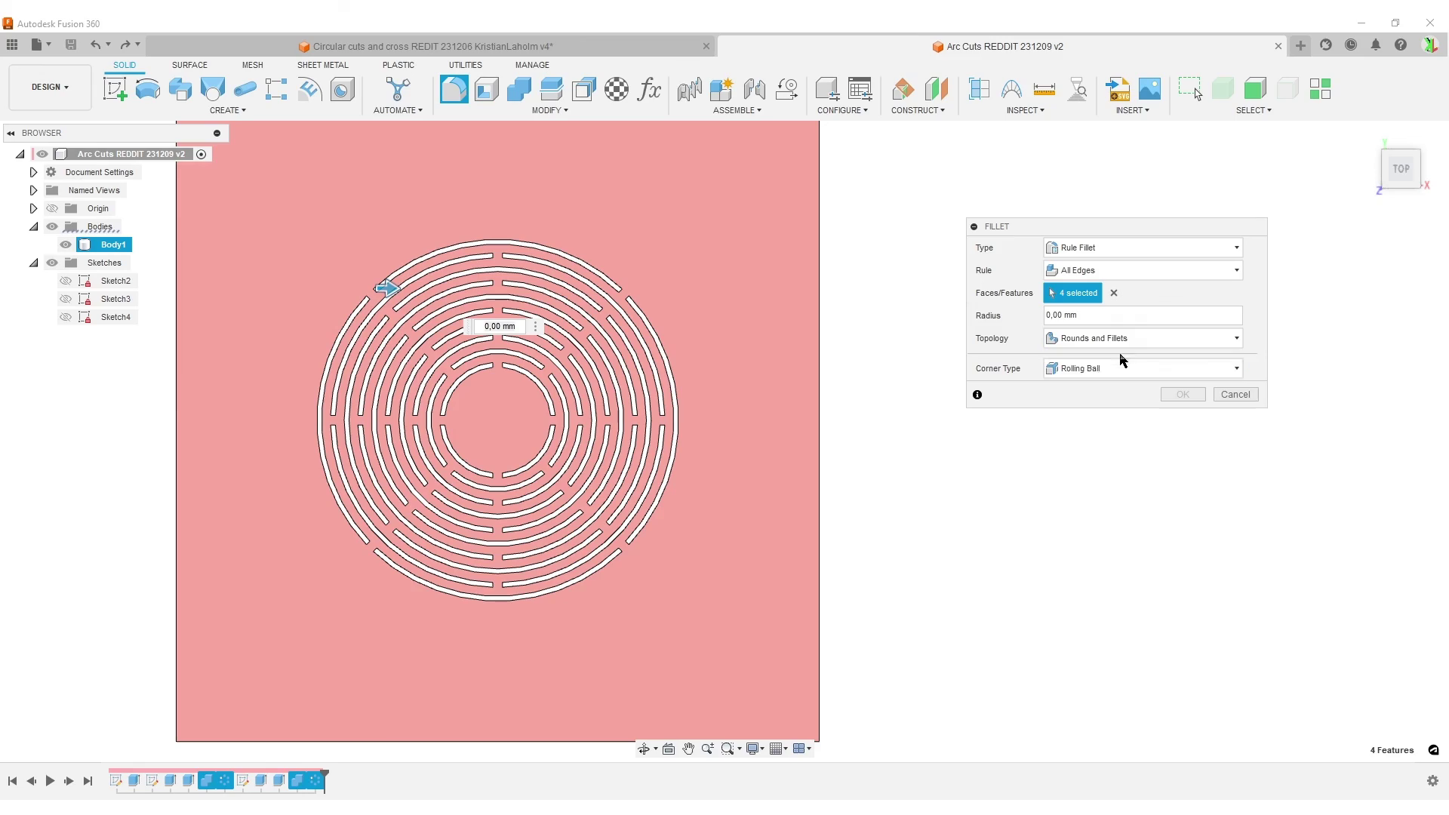
{"action": "scroll", "coordinate": [657, 572], "scroll_direction": "up", "scroll_amount": 5}
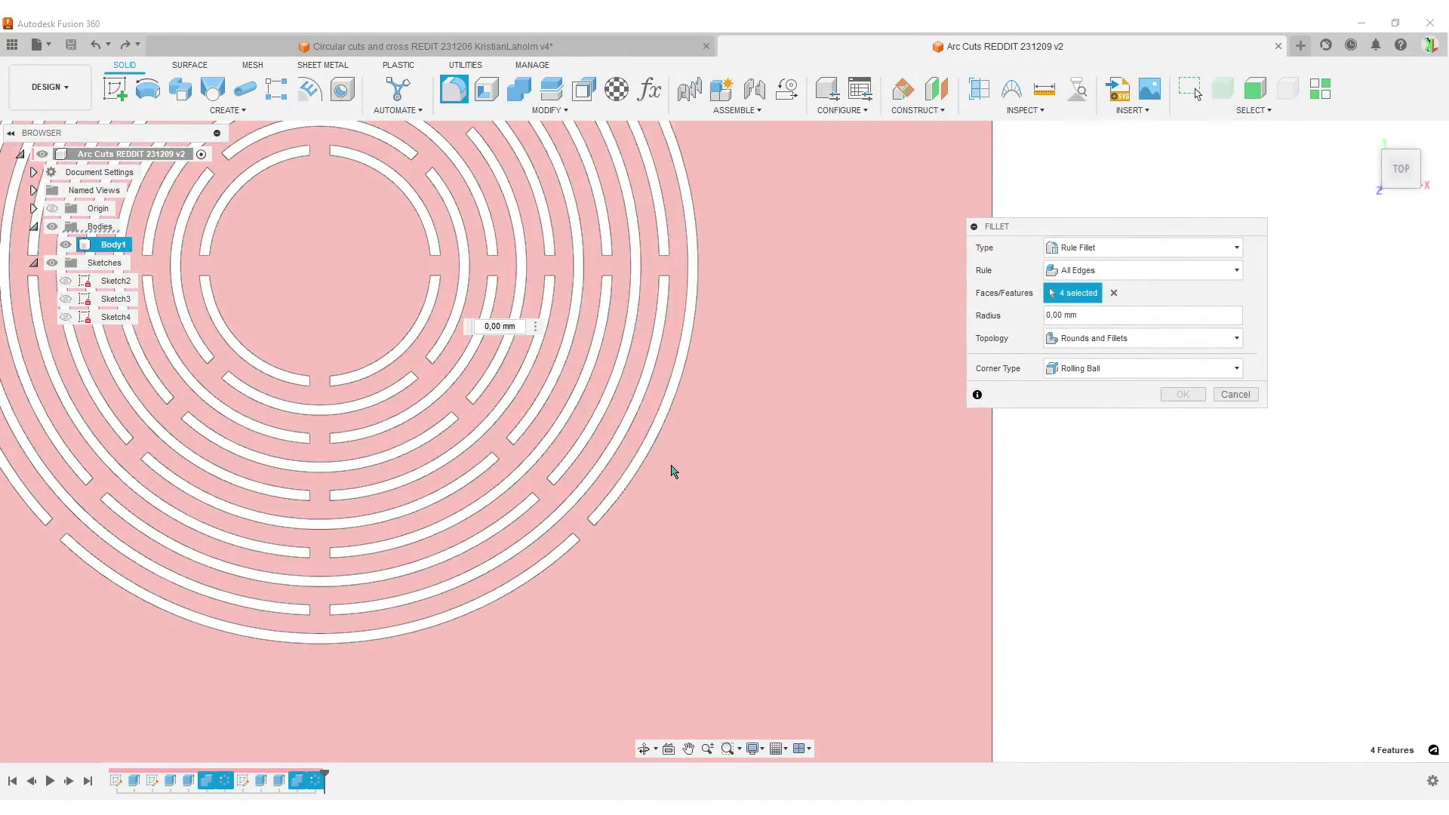
{"action": "scroll", "coordinate": [755, 504], "scroll_direction": "down", "scroll_amount": 3}
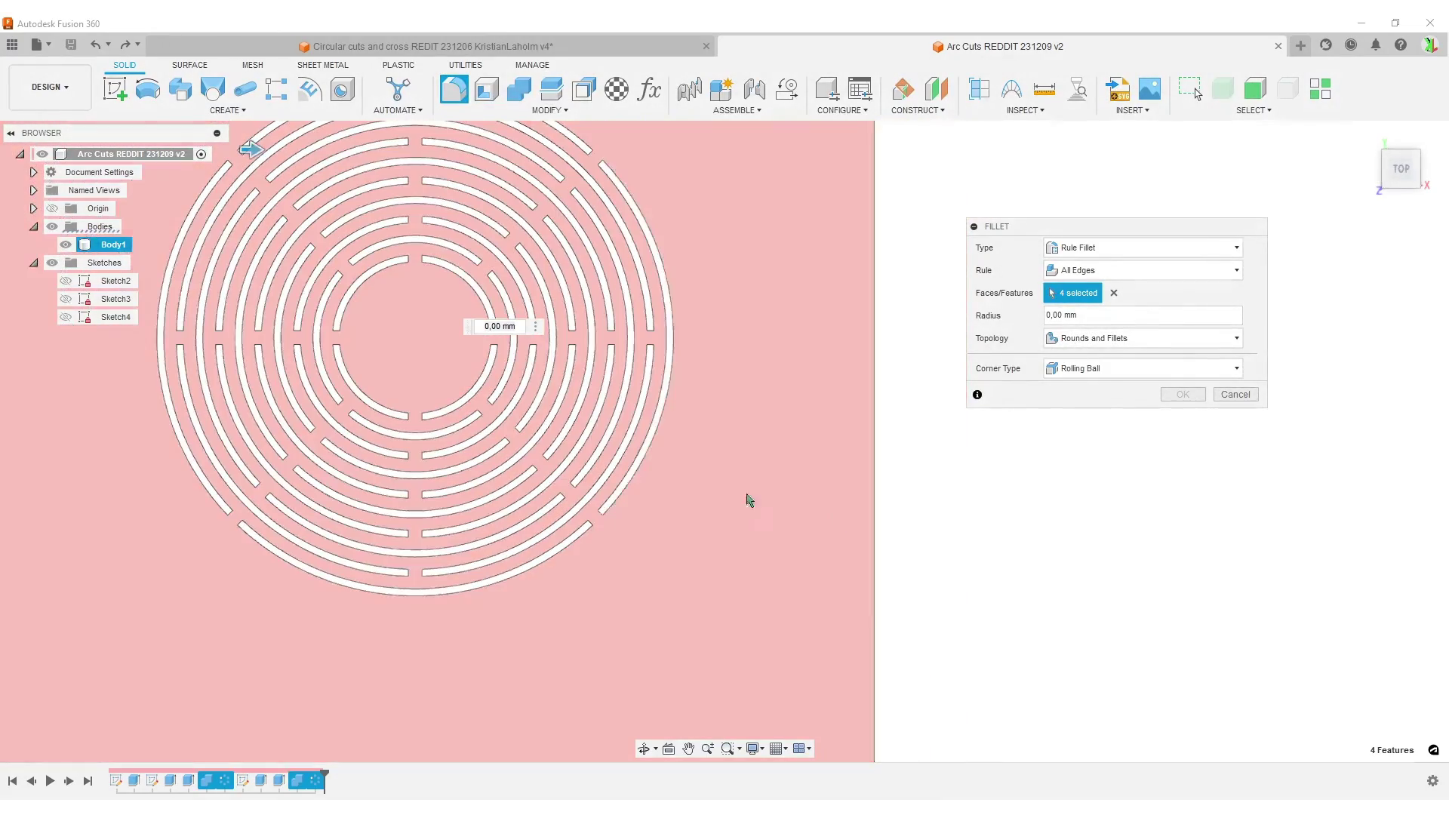
{"action": "scroll", "coordinate": [668, 586], "scroll_direction": "up", "scroll_amount": 8}
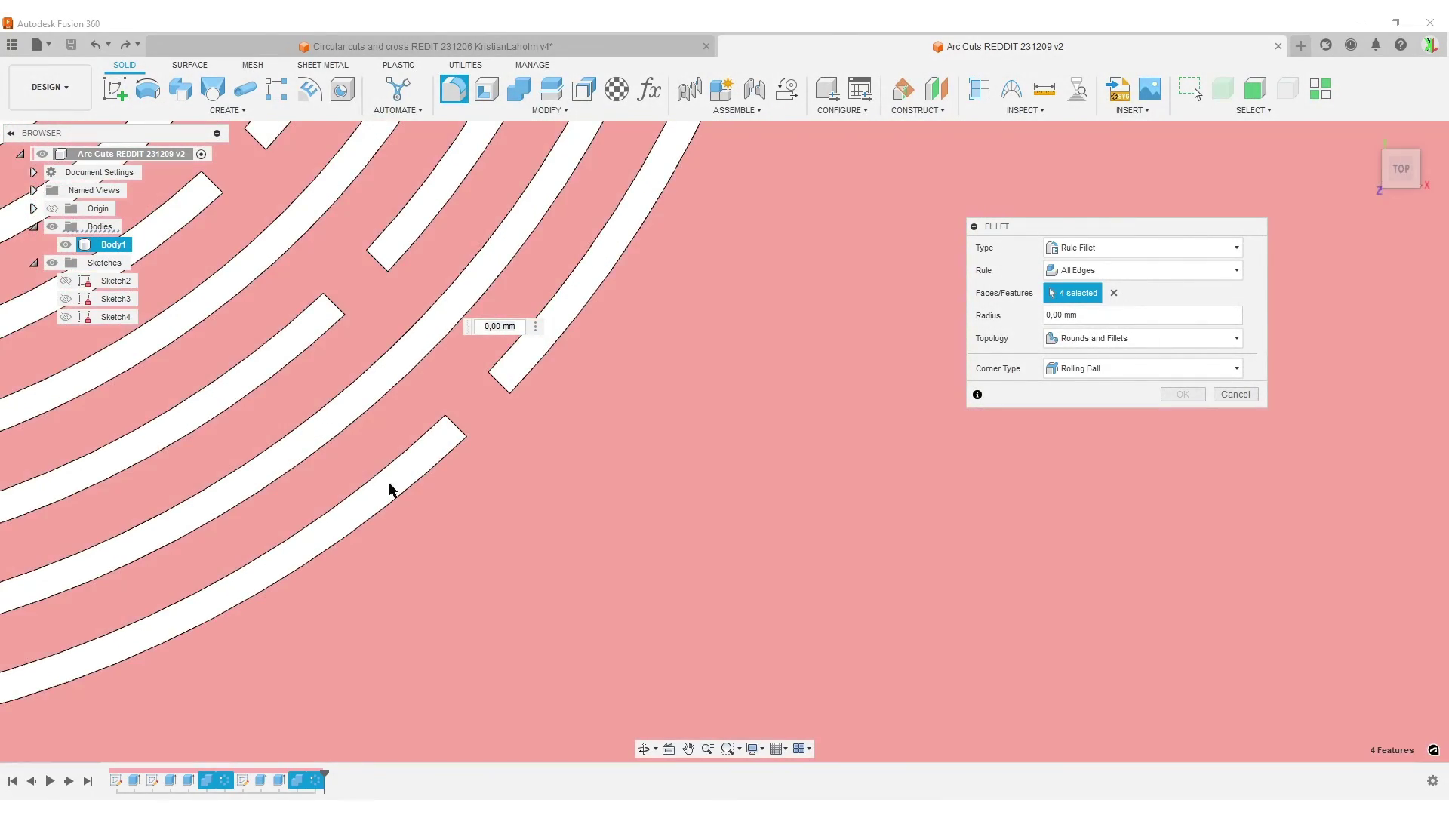
{"action": "scroll", "coordinate": [644, 498], "scroll_direction": "down", "scroll_amount": 5}
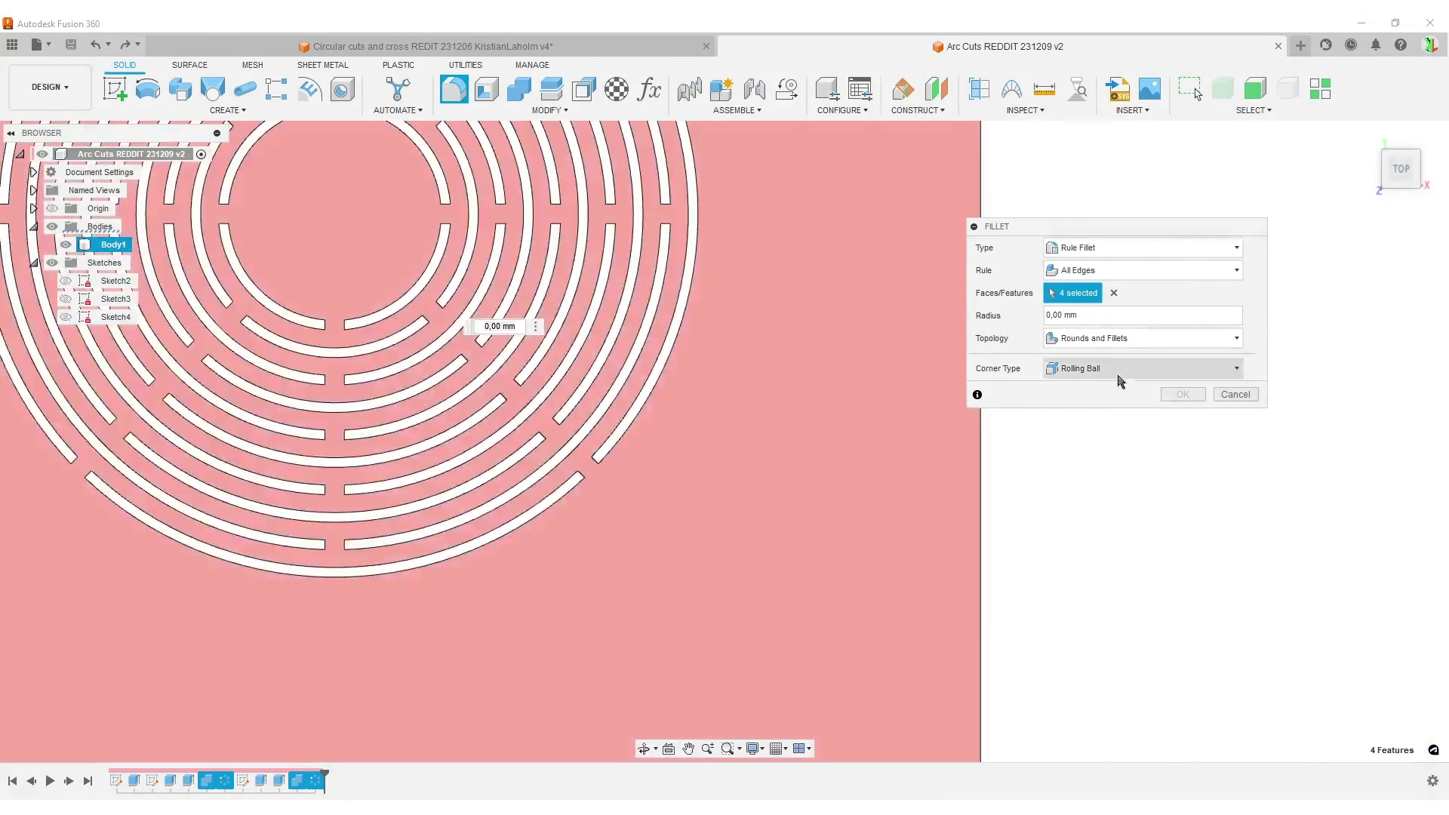
{"action": "left_click", "coordinate": [1128, 339]}
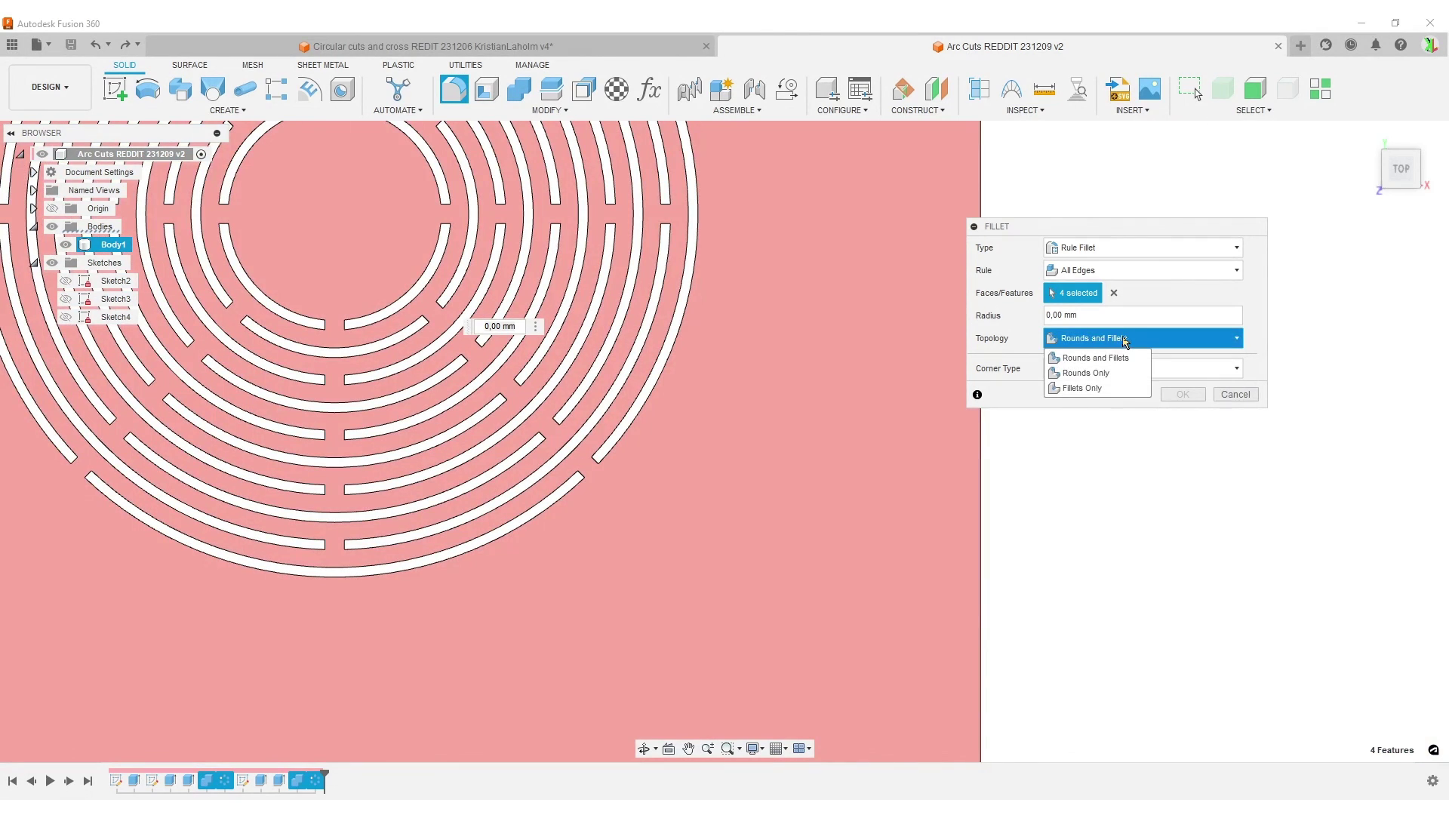
{"action": "left_click", "coordinate": [1081, 389]}
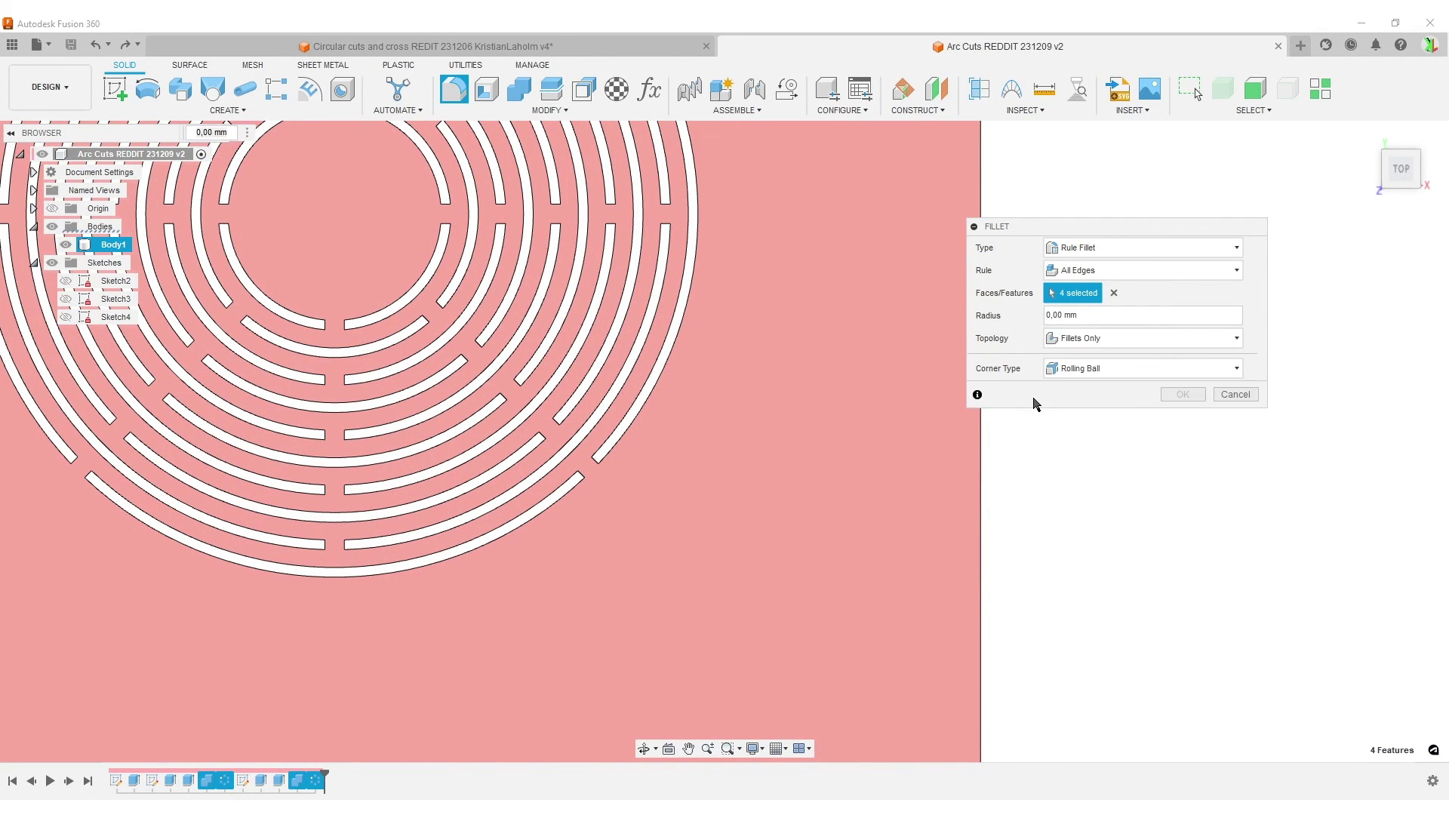
Set the rule fillet's radius to 0,3 mm and apply it to the arc cut corners.
{"action": "left_click", "coordinate": [1095, 323]}
{"action": "type", "text": "0,3"}
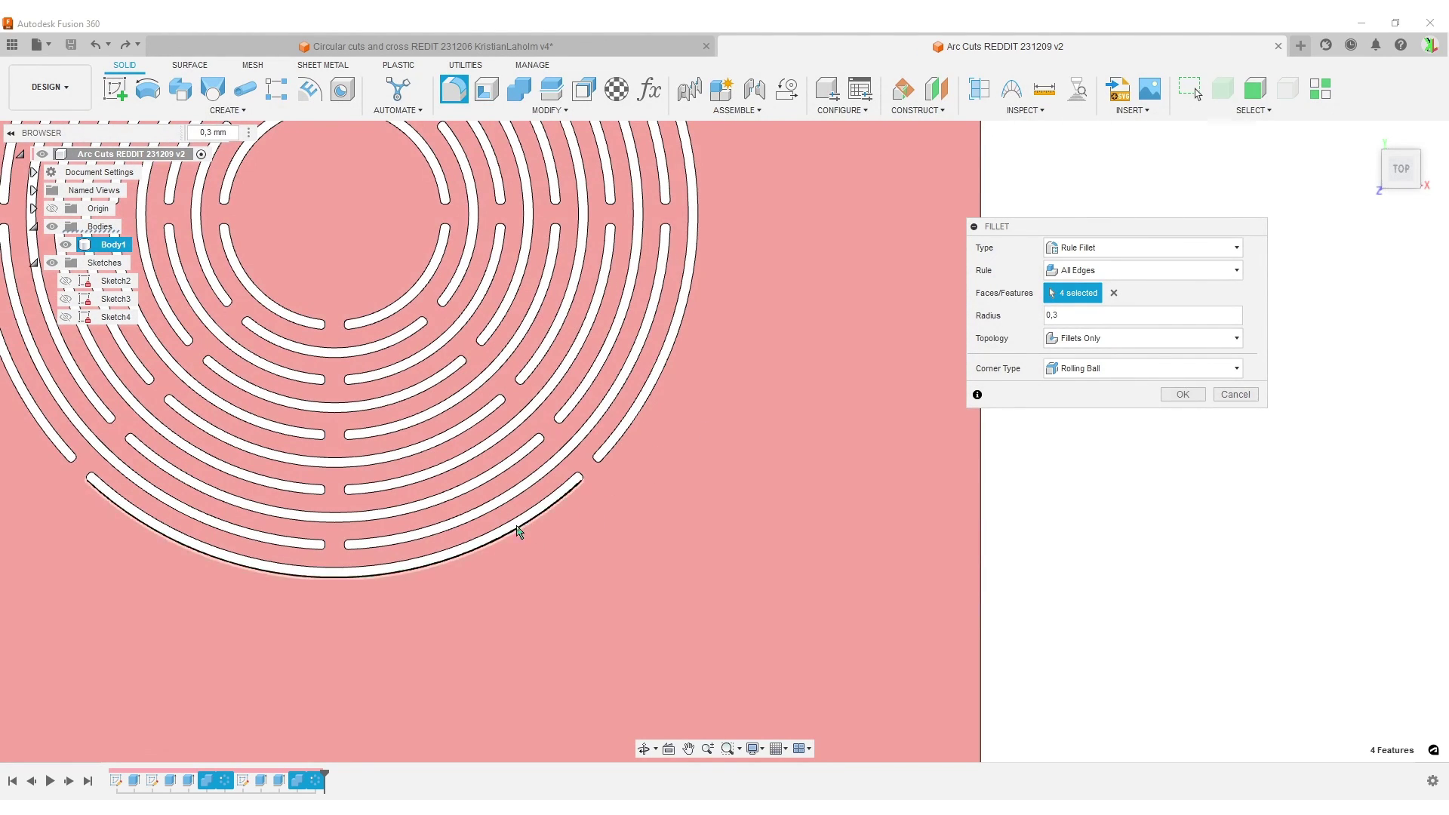
{"action": "middle_click_drag", "start_coordinate": [517, 527], "coordinate": [614, 541]}
{"action": "scroll", "coordinate": [614, 540], "scroll_direction": "up", "scroll_amount": 4}
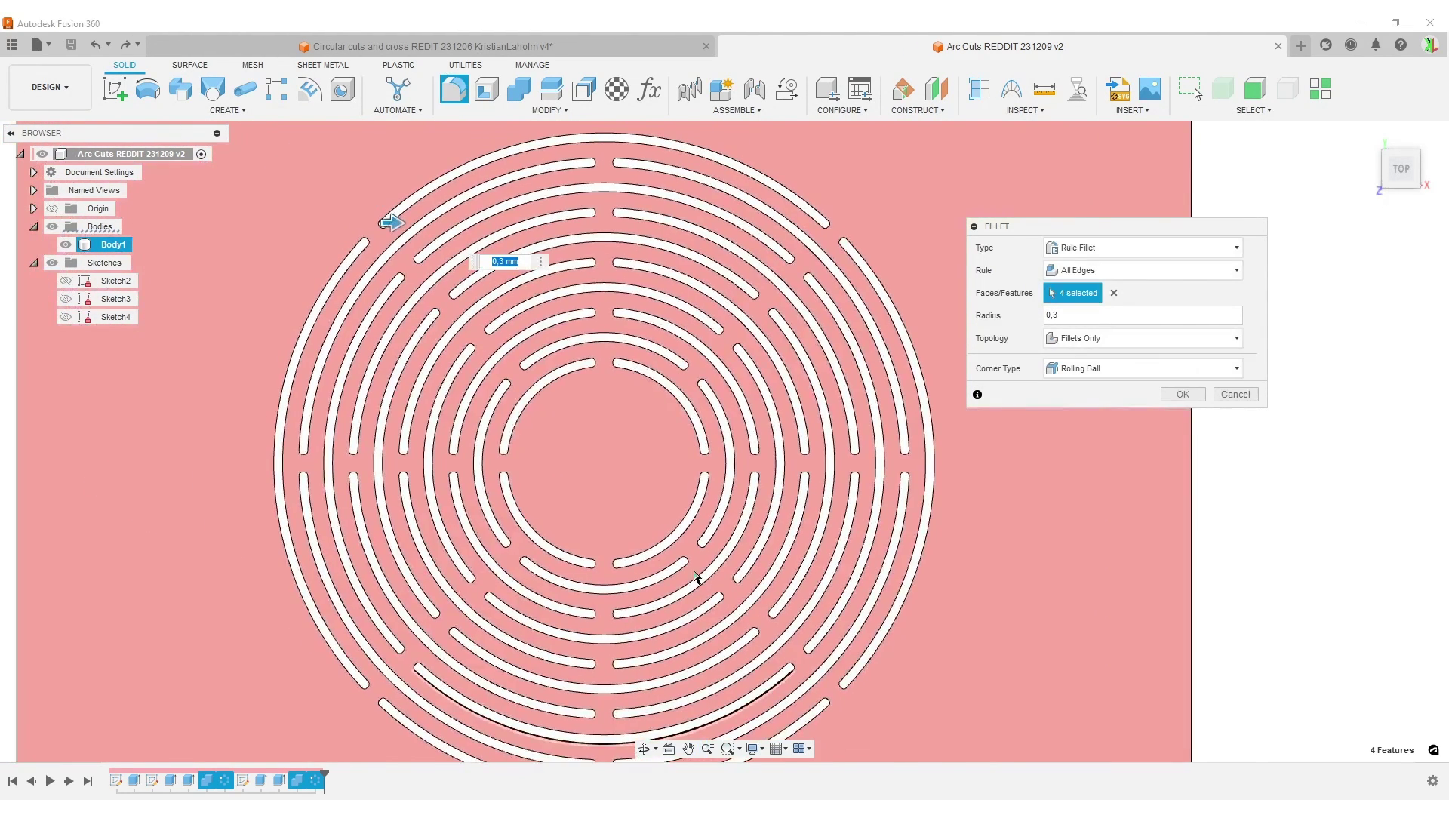
{"action": "scroll", "coordinate": [452, 304], "scroll_direction": "down", "scroll_amount": 5}
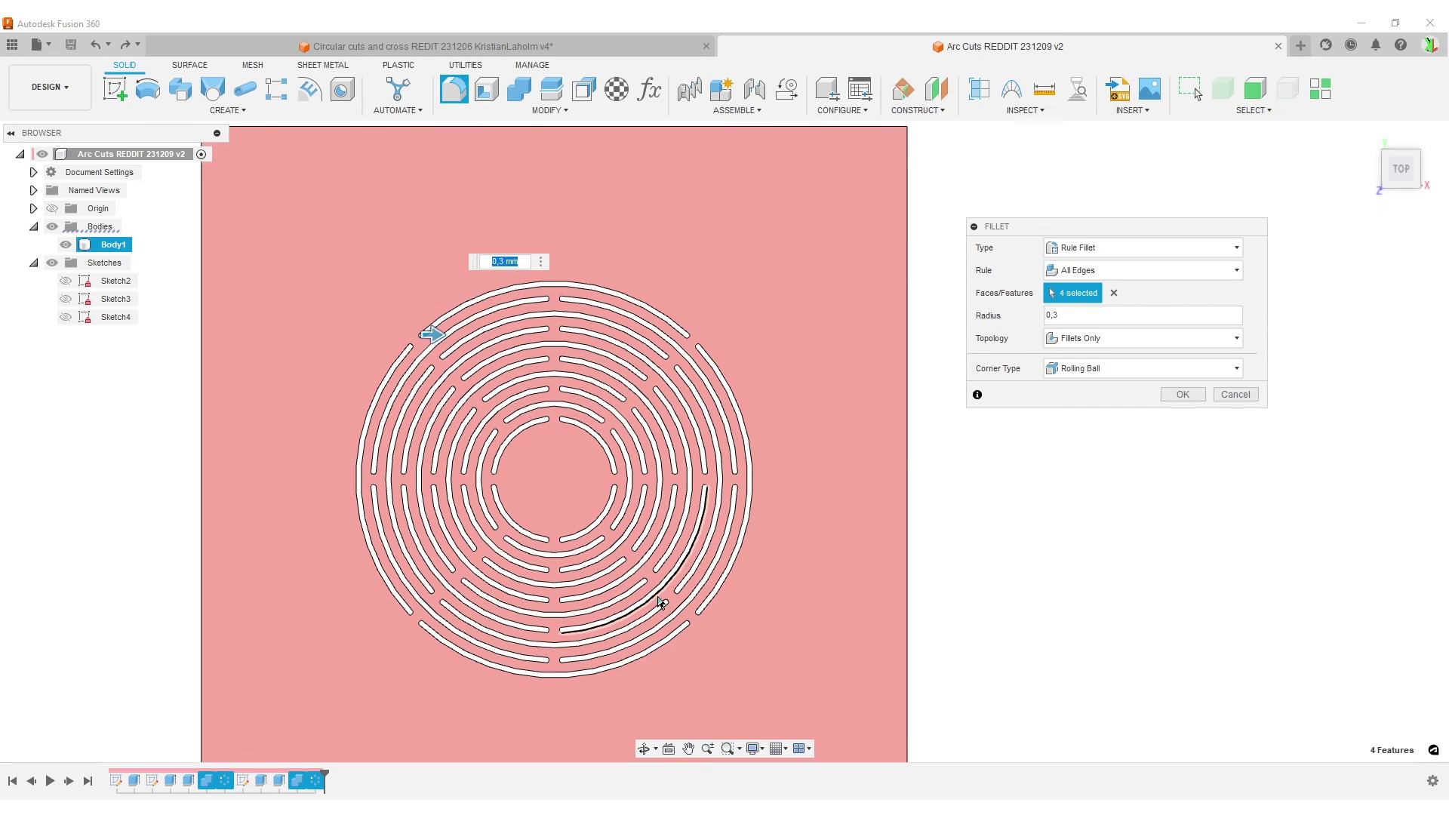
{"action": "scroll", "coordinate": [668, 407], "scroll_direction": "up", "scroll_amount": 3}
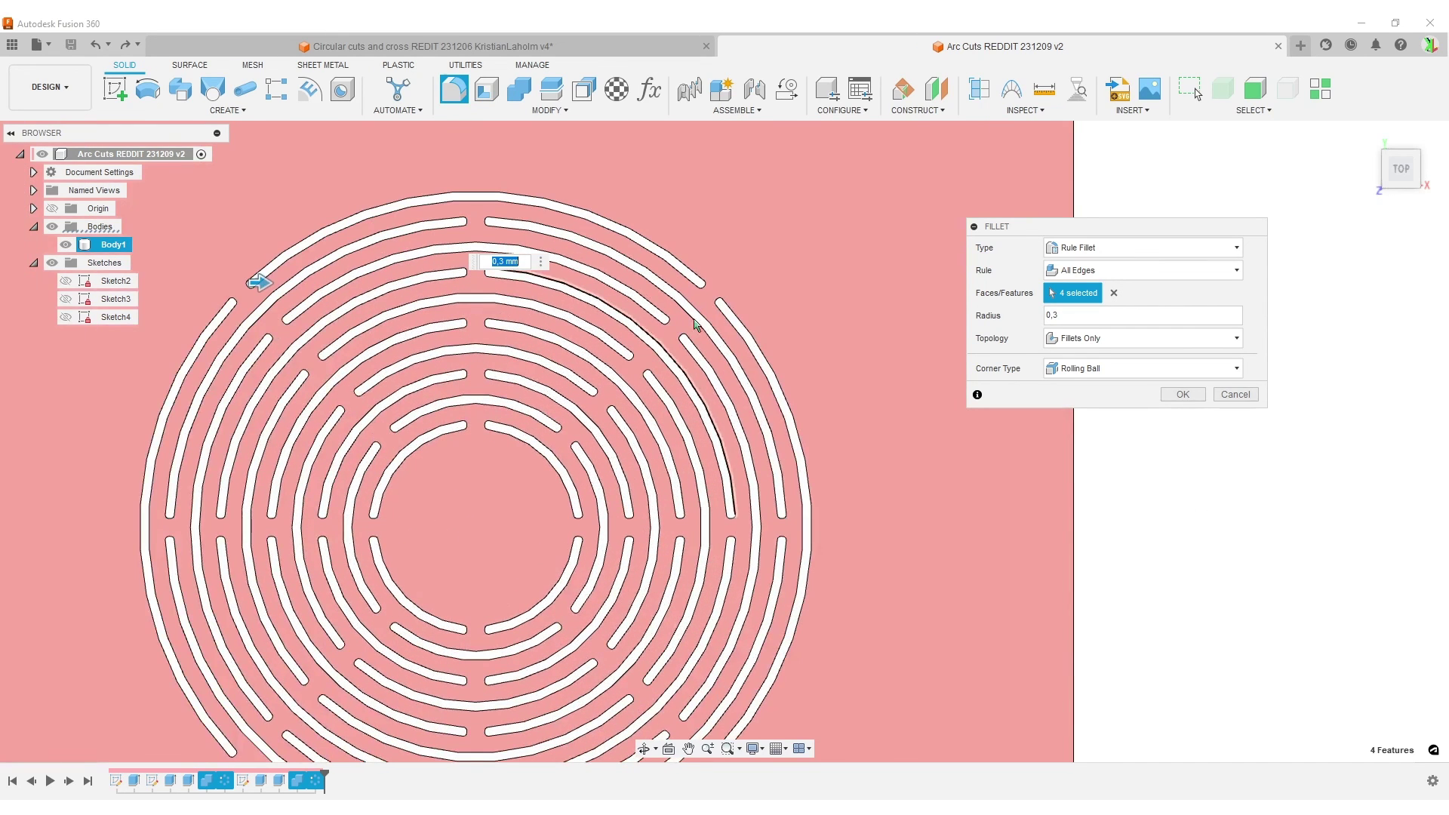
{"action": "left_click", "coordinate": [1184, 394]}
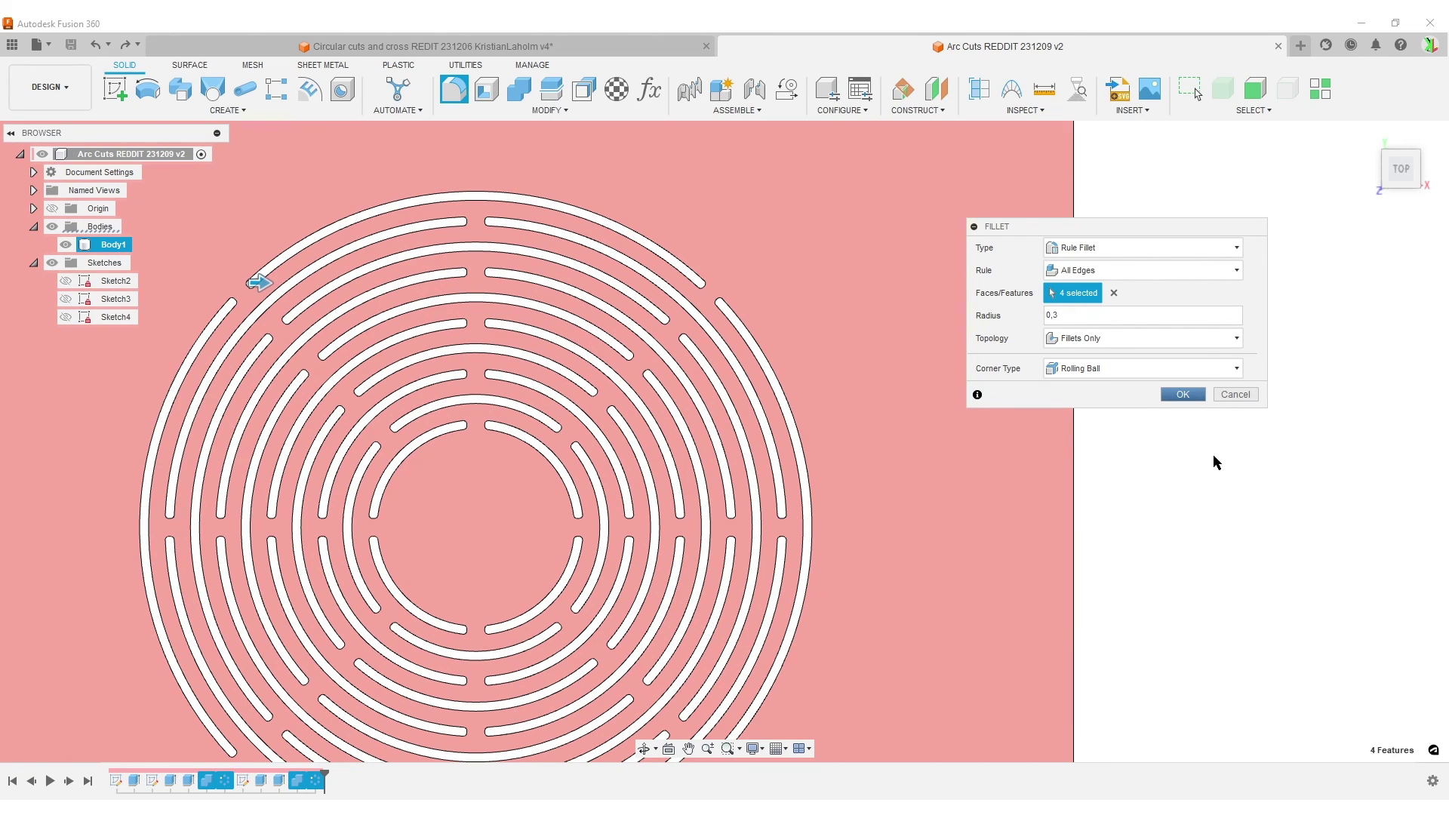
Open the design's parameters with the plate in view and set ArcSpacing to 6 mm.
{"action": "scroll", "coordinate": [1253, 510], "scroll_direction": "down", "scroll_amount": 3}
{"action": "middle_click_drag", "start_coordinate": [1253, 510], "coordinate": [702, 498]}
{"action": "scroll", "coordinate": [1056, 446], "scroll_direction": "down", "scroll_amount": 2}
{"action": "left_click", "coordinate": [659, 92]}
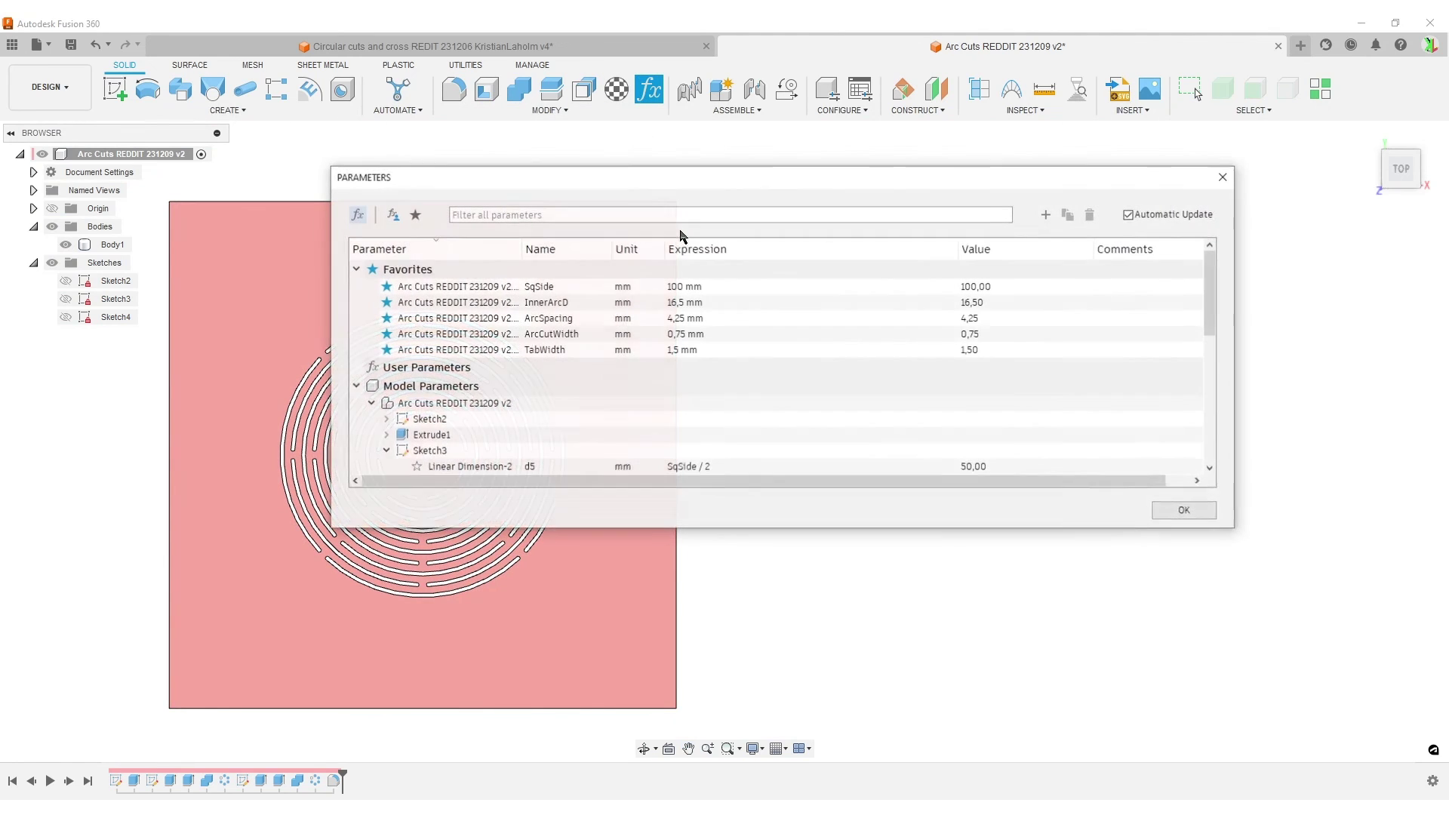
{"action": "left_click_drag", "start_coordinate": [661, 175], "coordinate": [1070, 239]}
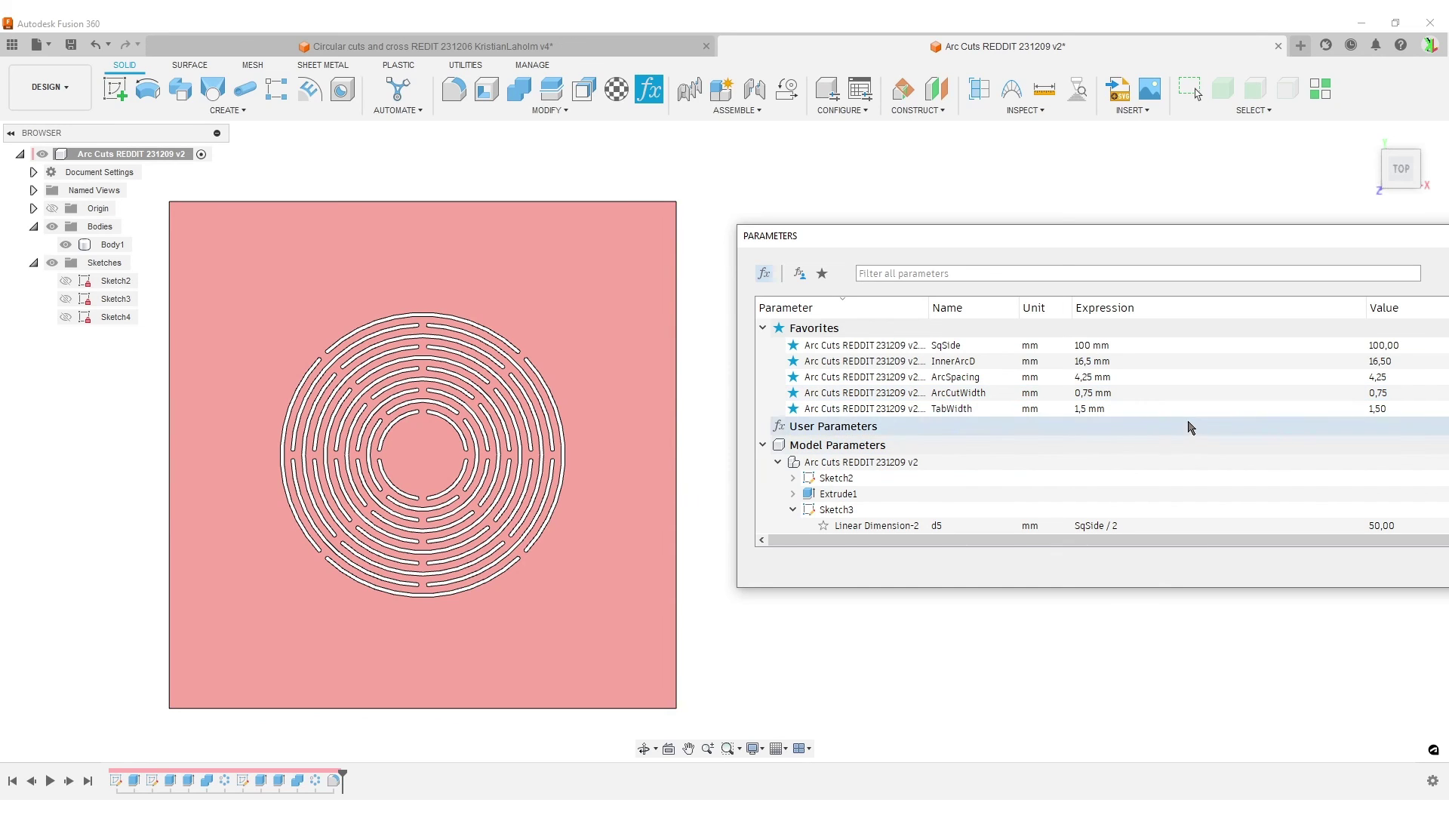
{"action": "left_click", "coordinate": [1108, 409]}
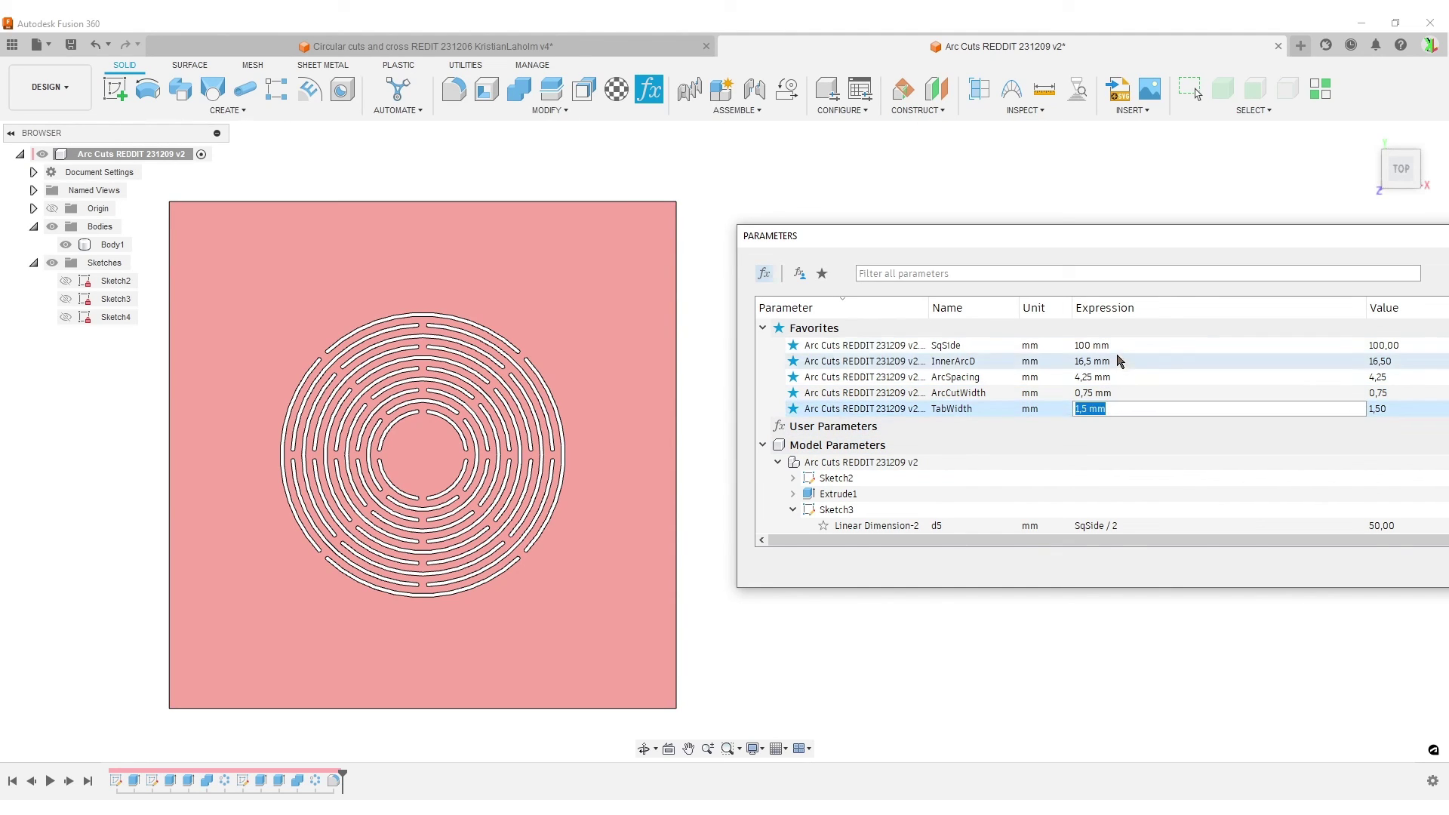
{"action": "left_click", "coordinate": [1114, 378]}
{"action": "type", "text": "6"}
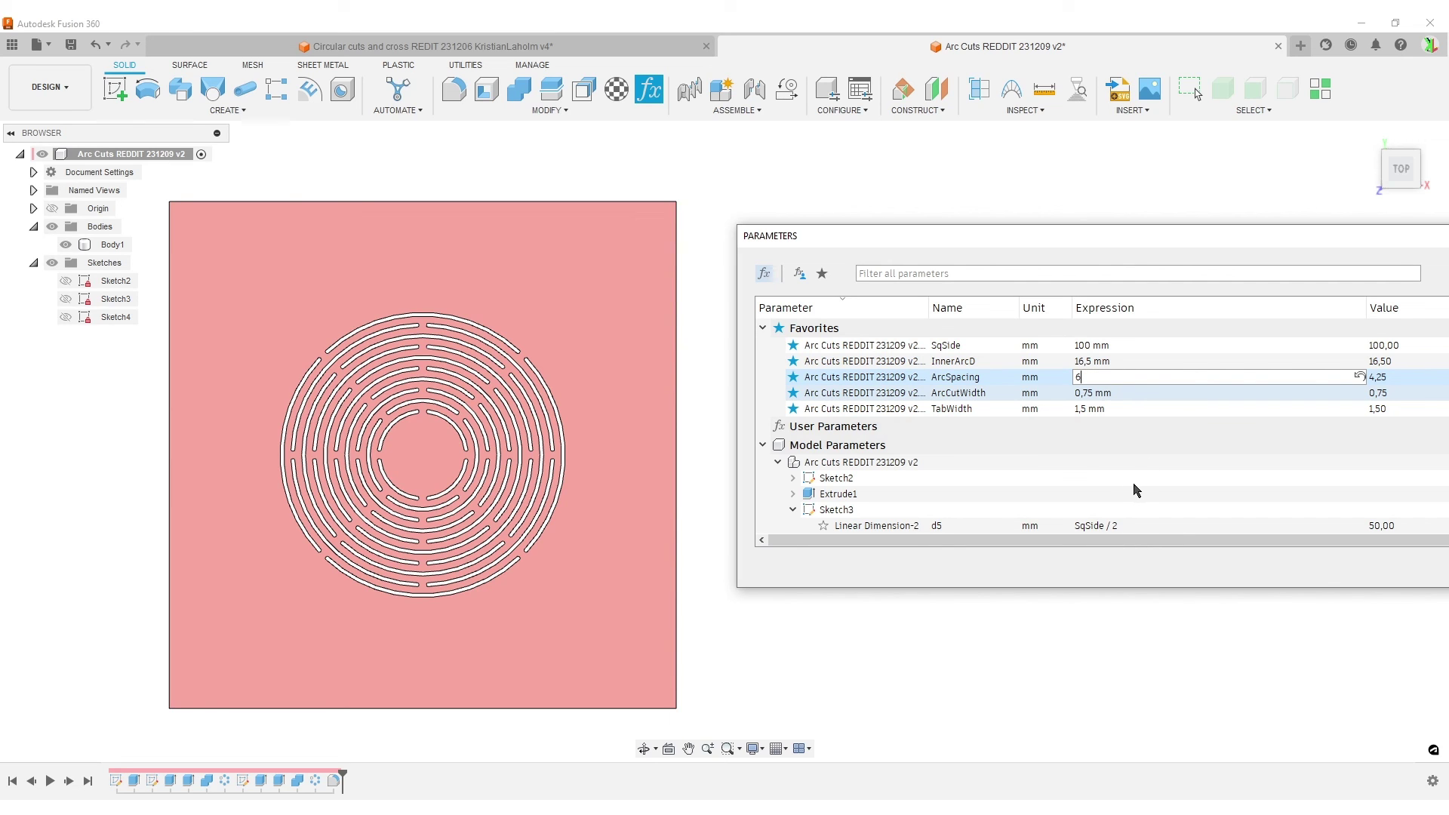
{"action": "key", "text": "Return"}
Set the ArcCutWidth parameter to 2 mm, check the filleted cut ends, and accept the parameter changes.
{"action": "left_click", "coordinate": [1098, 393]}
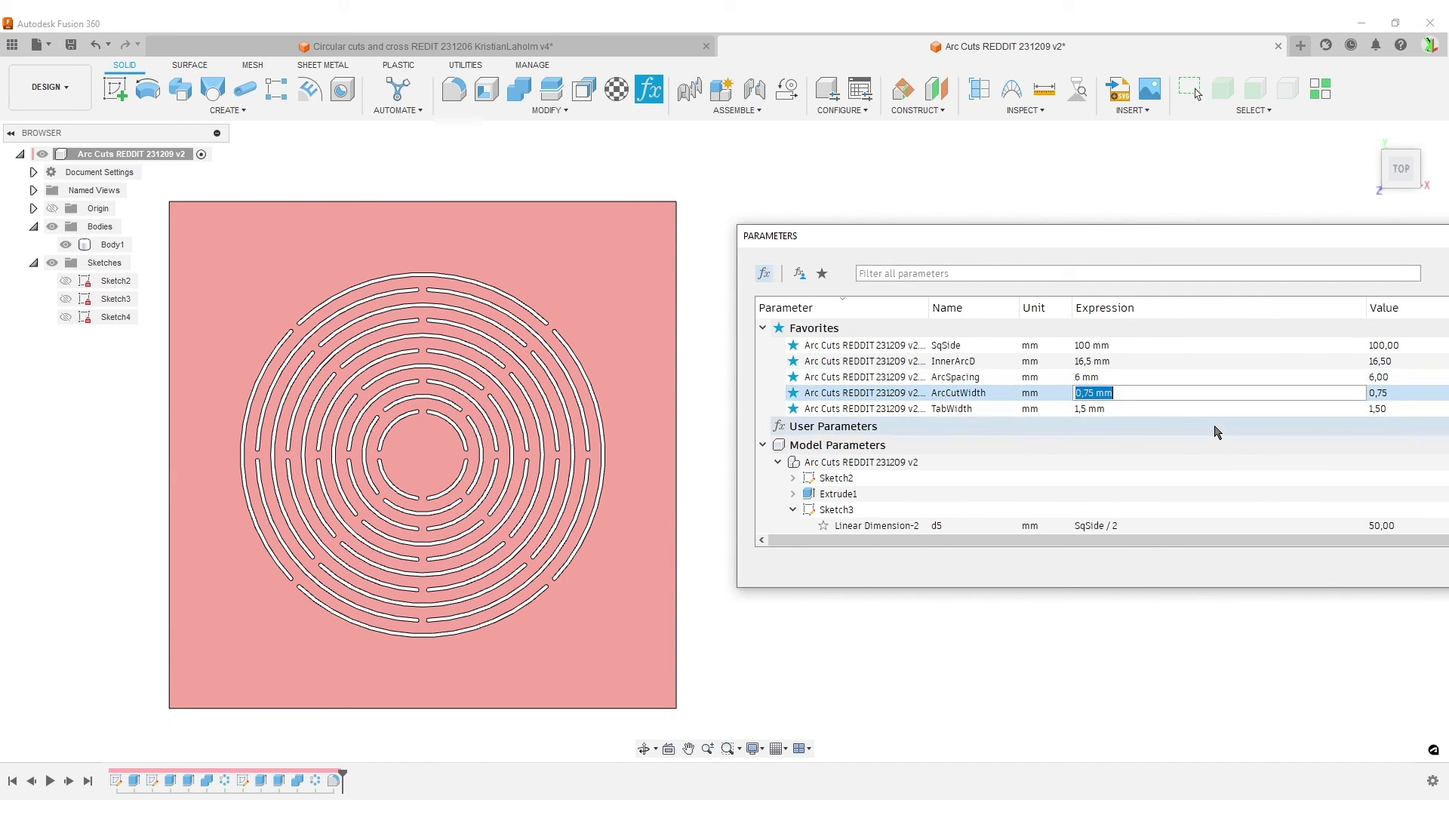
{"action": "type", "text": "2"}
{"action": "key", "text": "Return"}
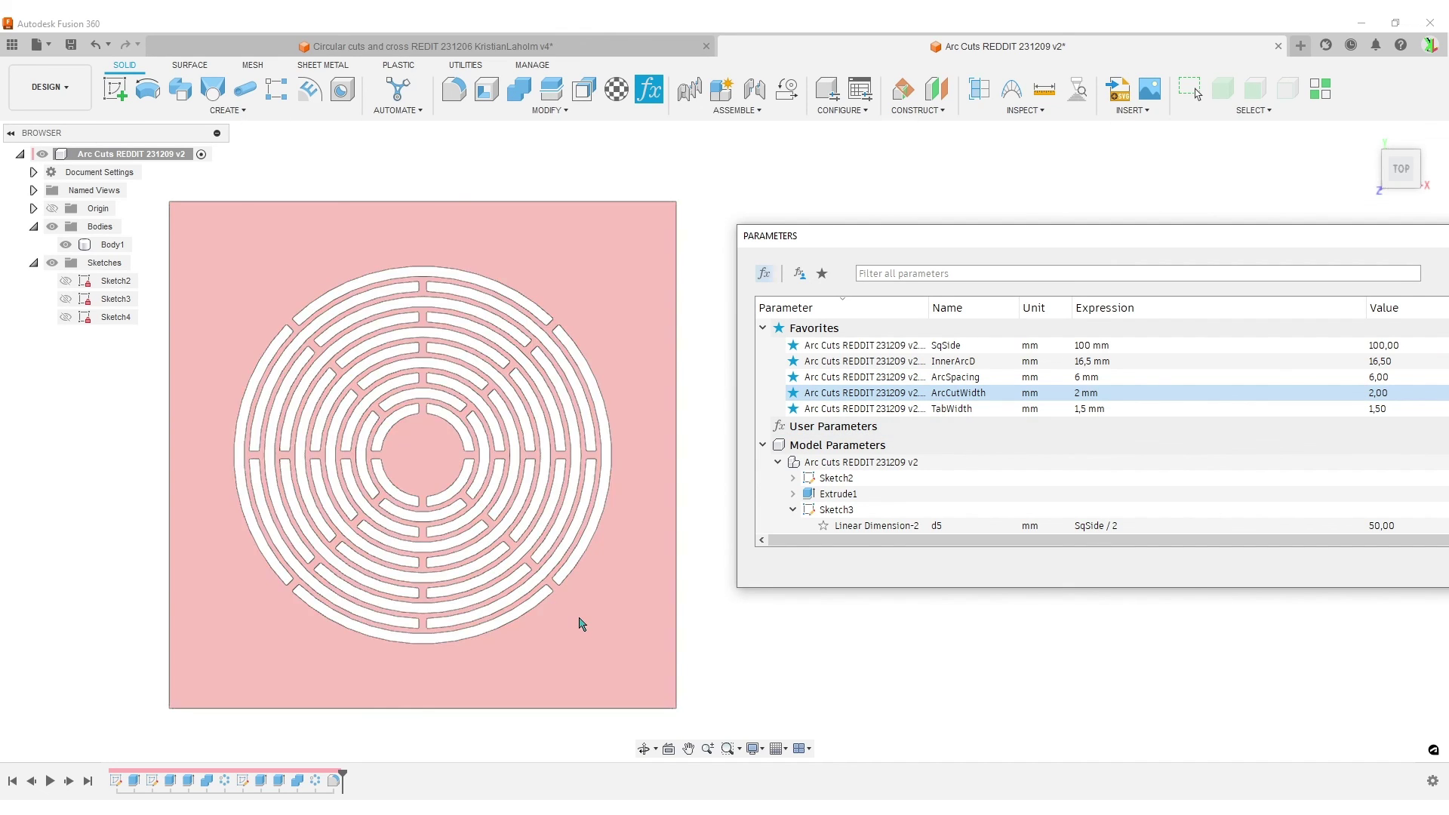
{"action": "scroll", "coordinate": [559, 581], "scroll_direction": "up", "scroll_amount": 10}
{"action": "scroll", "coordinate": [483, 498], "scroll_direction": "down", "scroll_amount": 10}
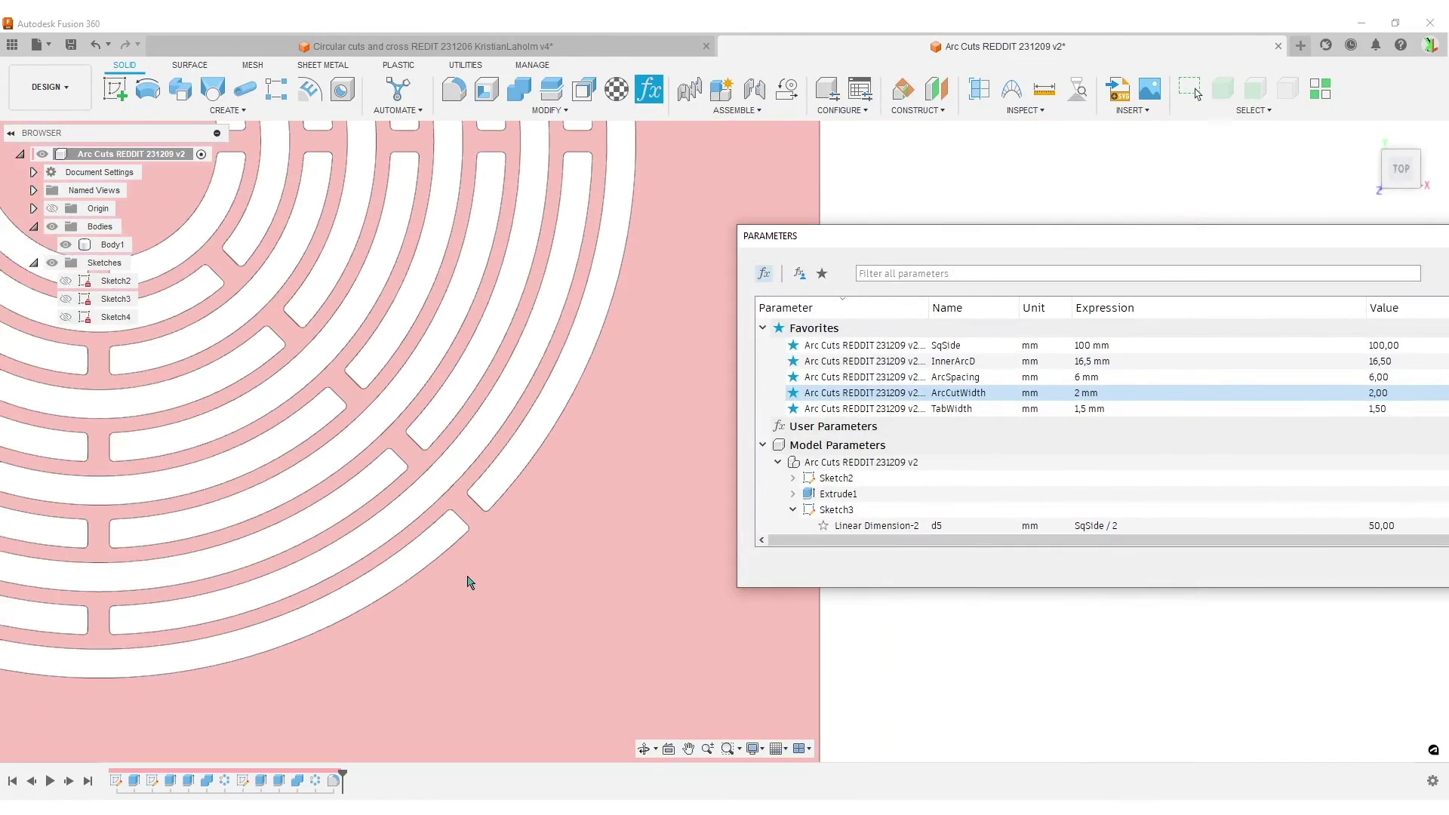
{"action": "left_click_drag", "start_coordinate": [1048, 237], "coordinate": [820, 128]}
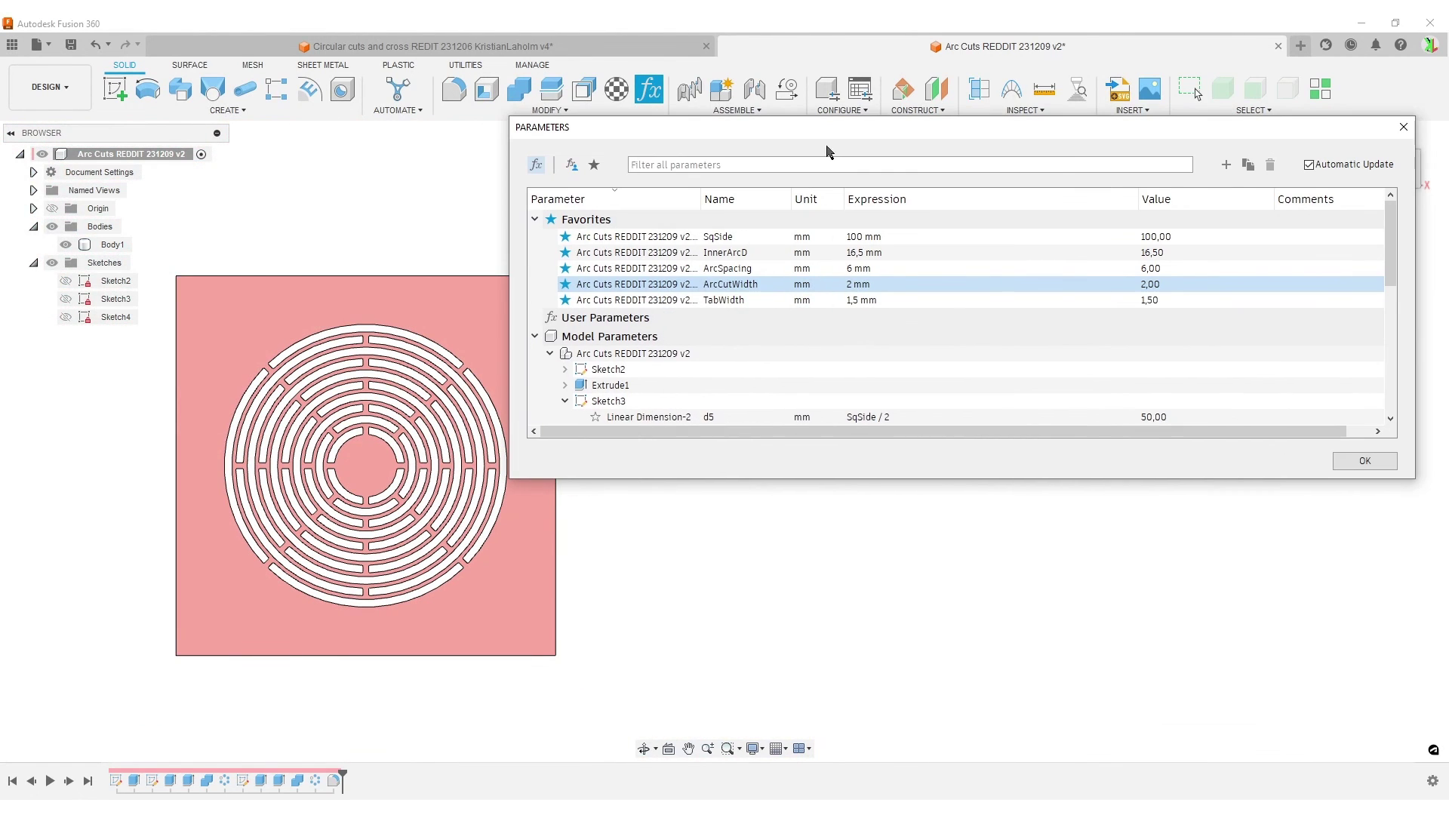
{"action": "left_click", "coordinate": [1362, 461]}
Check the finished plate at an angle and save the design as a new version.
{"action": "middle_click_drag", "start_coordinate": [757, 440], "coordinate": [1044, 459]}
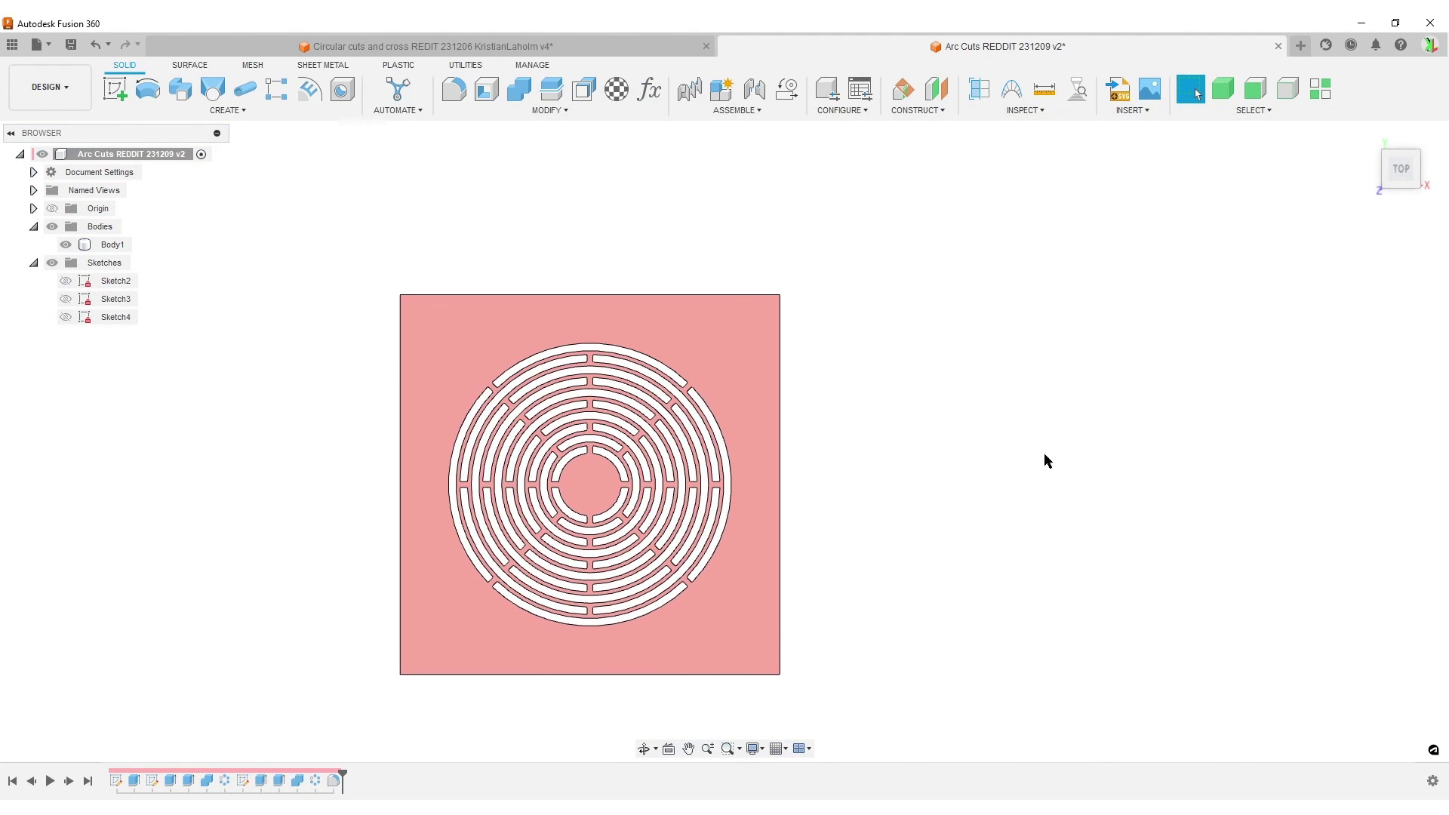
{"action": "scroll", "coordinate": [981, 487], "scroll_direction": "up", "scroll_amount": 4}
{"action": "middle_click_drag", "start_coordinate": [963, 486], "coordinate": [1117, 514]}
{"action": "scroll", "coordinate": [1286, 424], "scroll_direction": "down", "scroll_amount": 2}
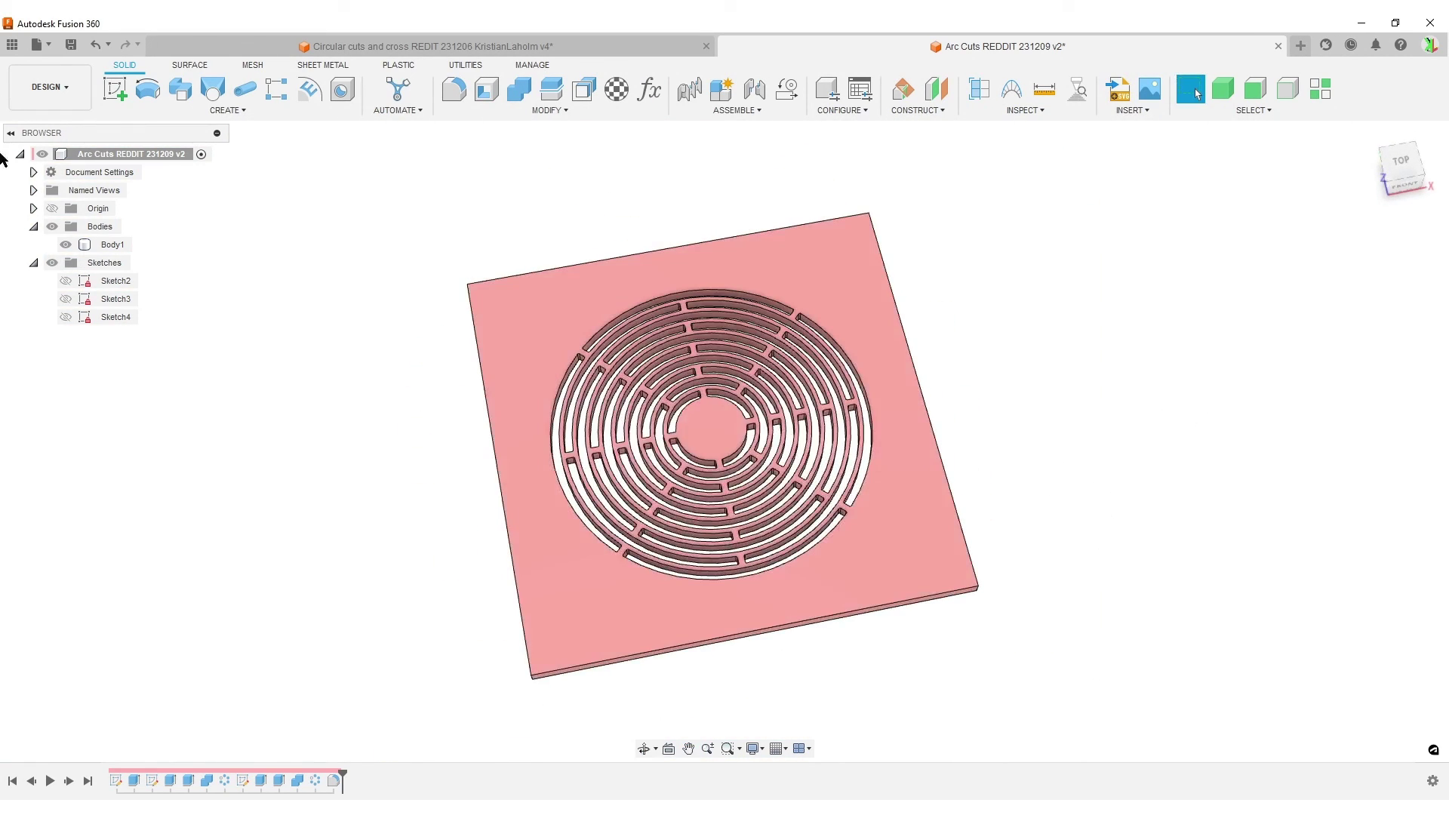
{"action": "left_click", "coordinate": [71, 44]}
{"action": "left_click", "coordinate": [739, 454]}
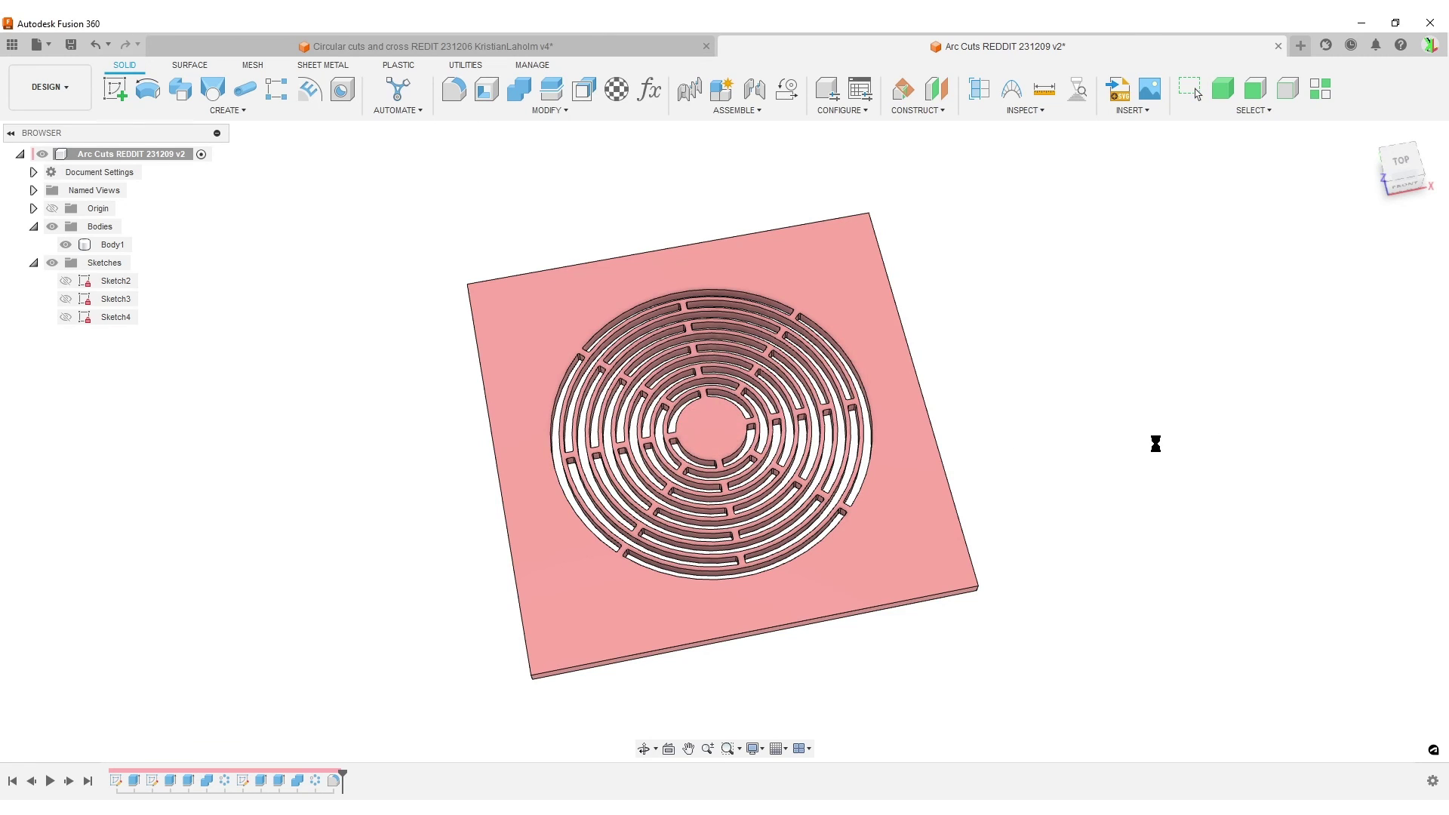